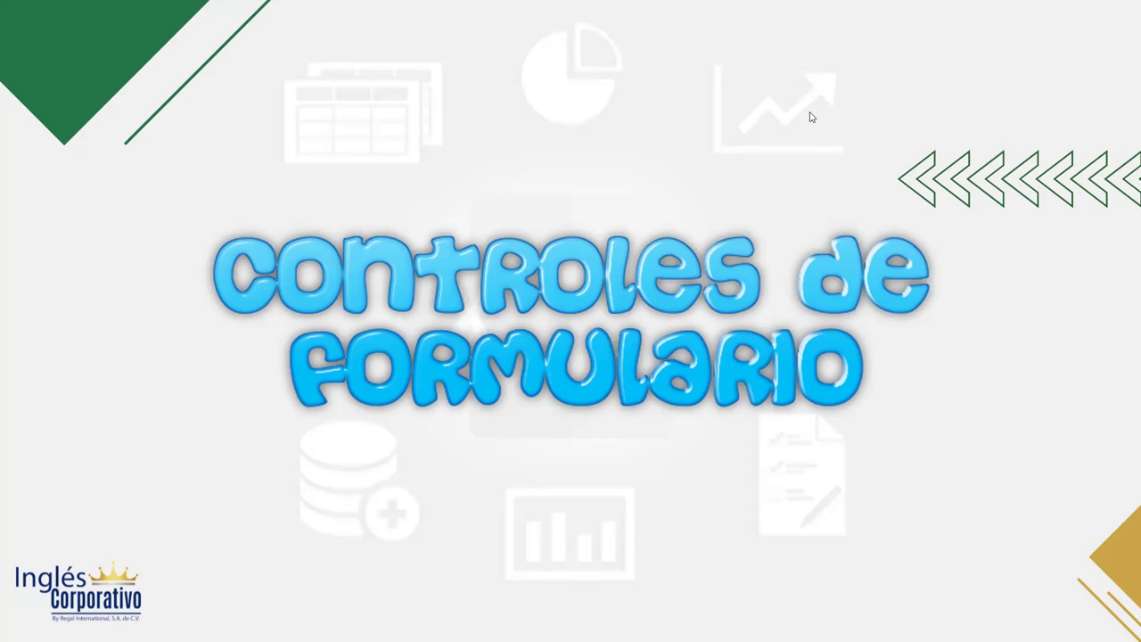
Advance the slideshow from the 'Controles de formulario' title to the OBJETIVO slide.
click(453, 404)
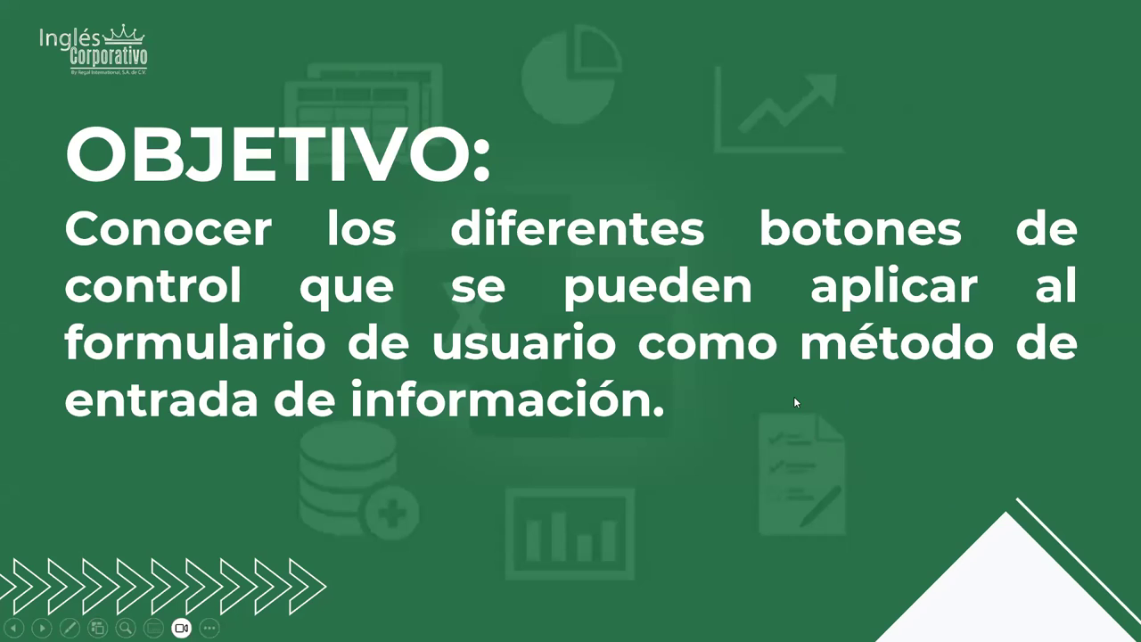
Advance to the slide showing the toolbar and the 'Cuadro de herramientas' toolbox.
click(740, 406)
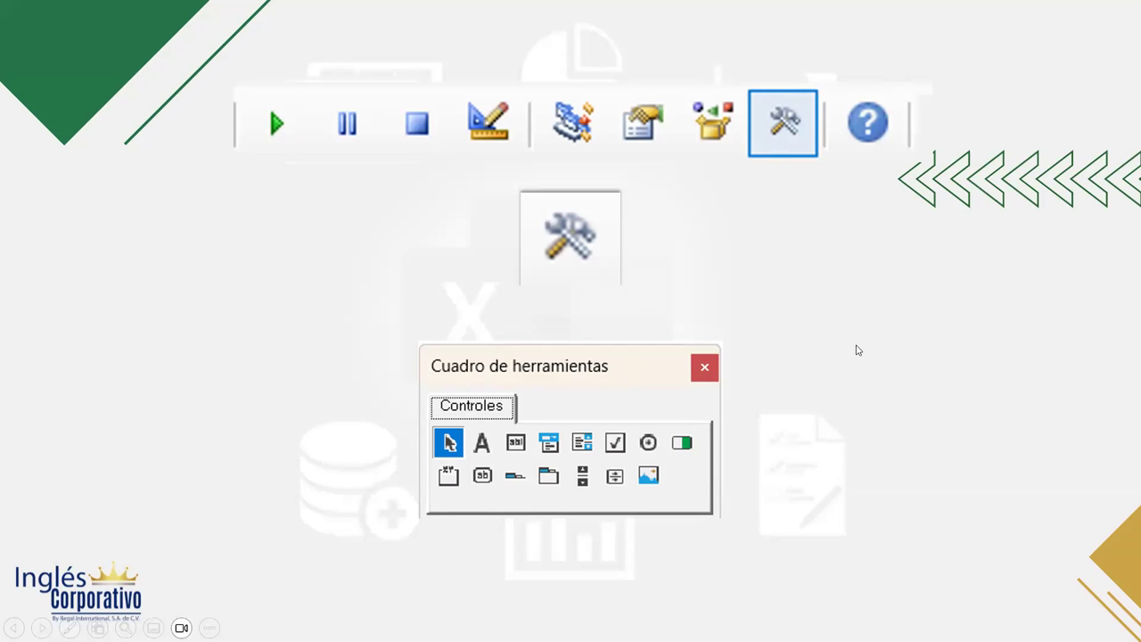
Advance to the 'Modelo de objetos en Excel' slide with Application, WorkBook, WorkSheet and Range.
key(Right)
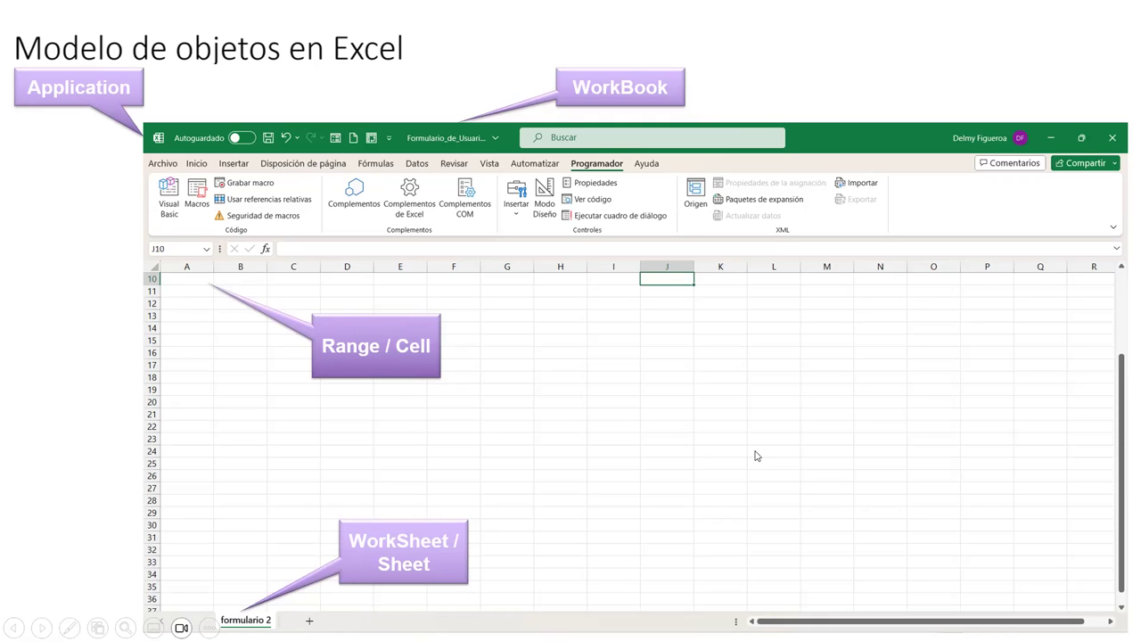
Advance to the 'Jerarquía de objetos' slide with Range-to-Application reference examples.
click(723, 327)
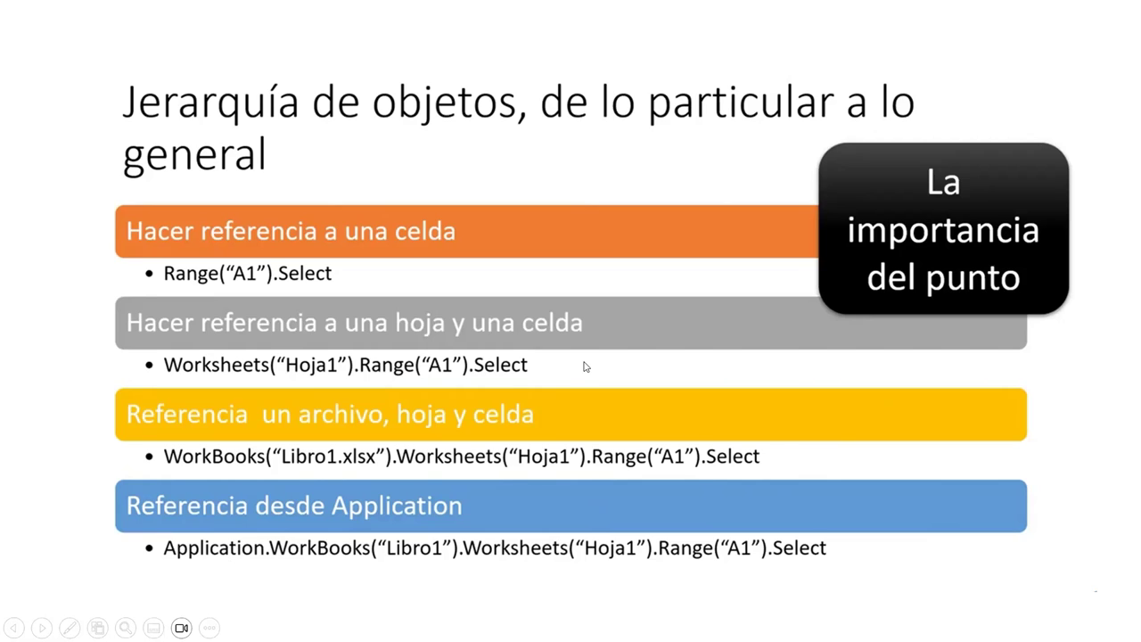
Advance to the 'Propiedades y métodos' slide comparing smartphone features with VBA.
click(689, 371)
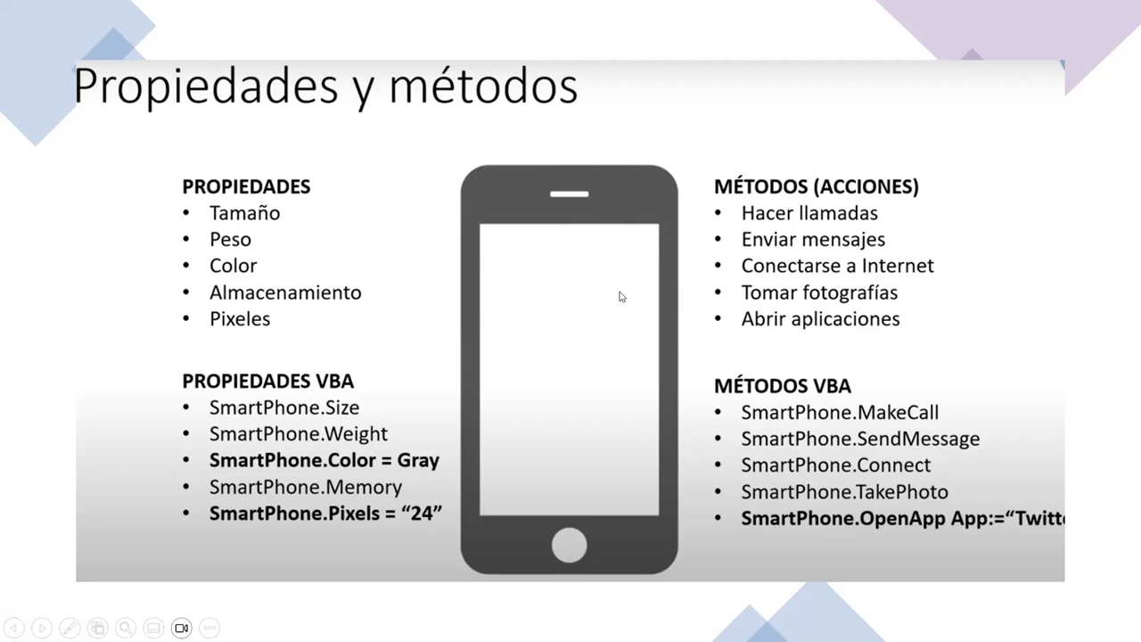
Advance to the 'Propiedades más usadas en rangos de celdas' table of 16 properties.
key(Right)
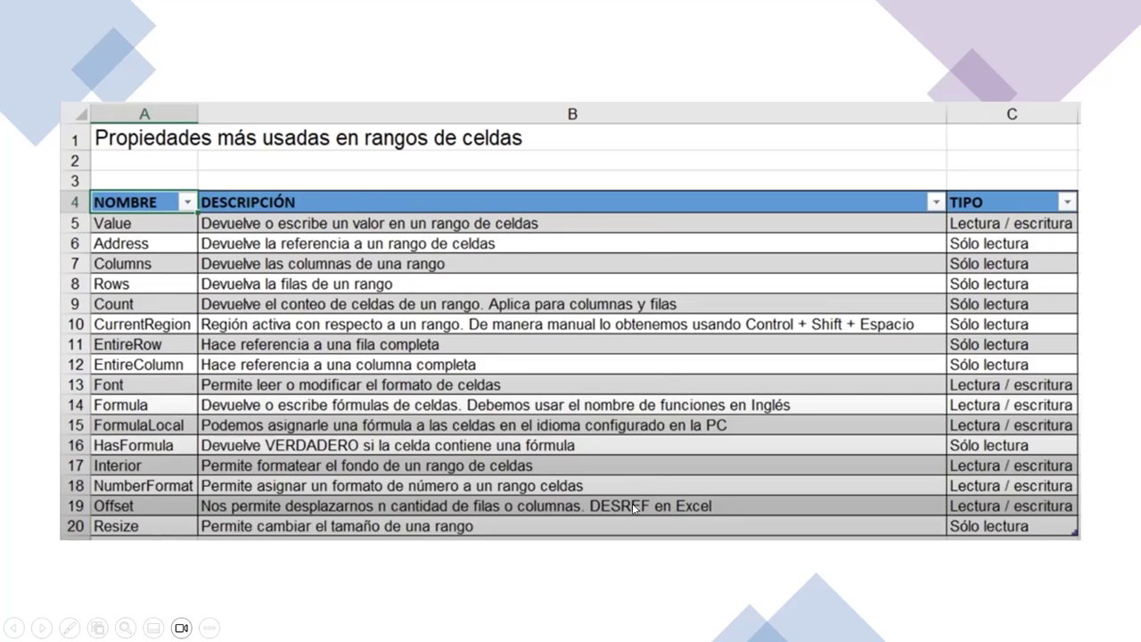
Move past the range methods table to the 'Control Etiqueta (Label)' slide.
click(340, 444)
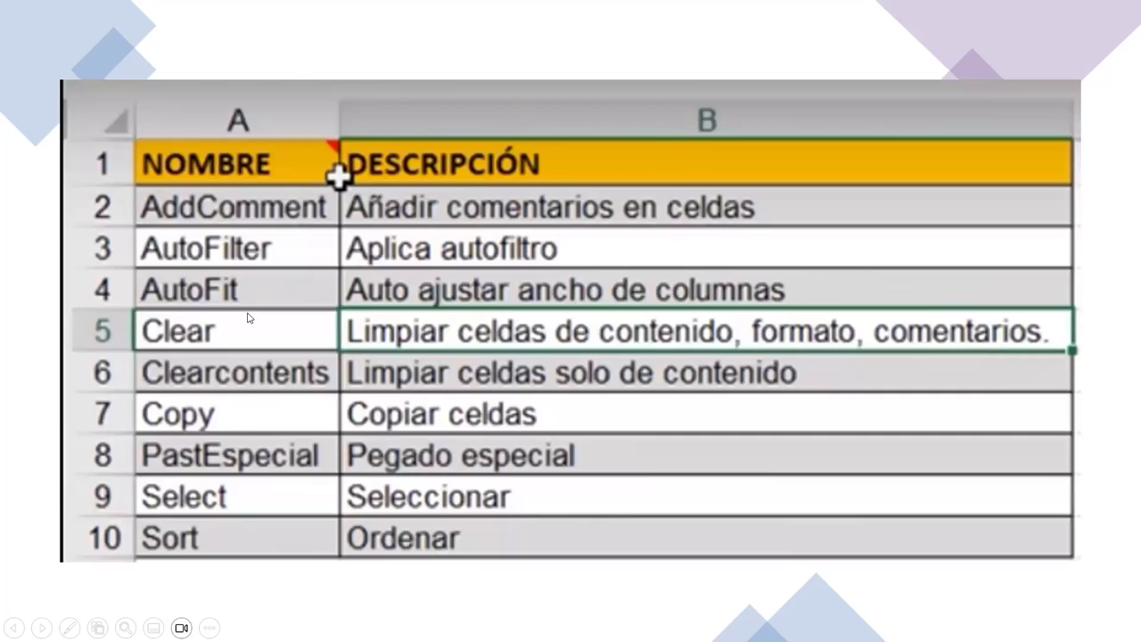
click(602, 254)
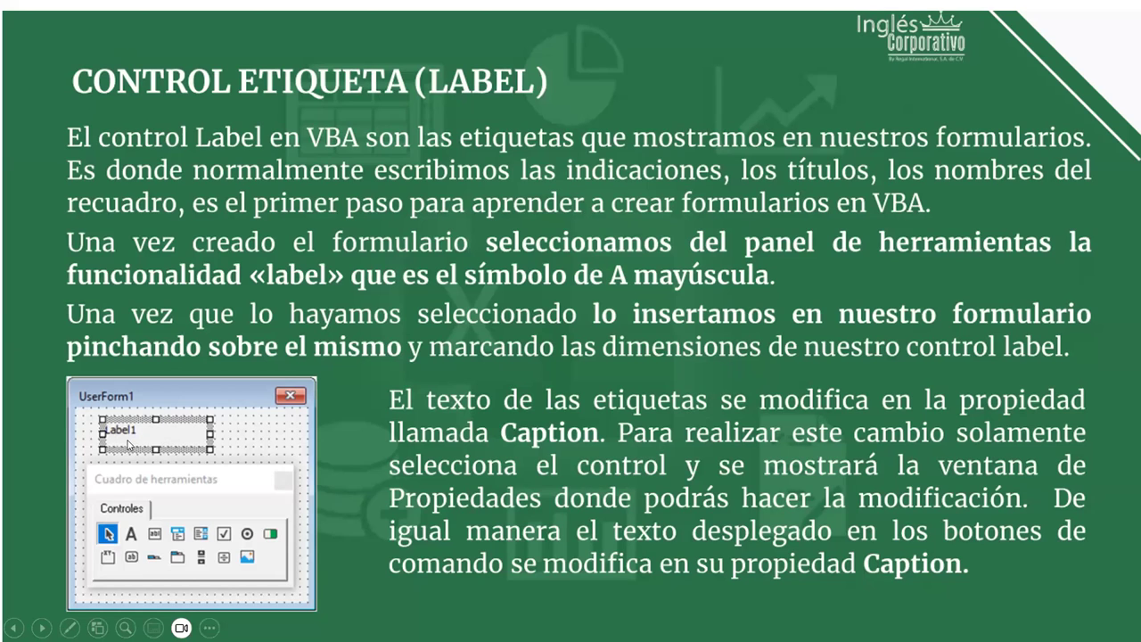
Advance through the 'Control Cuadro de Texto (TextBox)' slide toward the CommandButton slide.
key(Right)
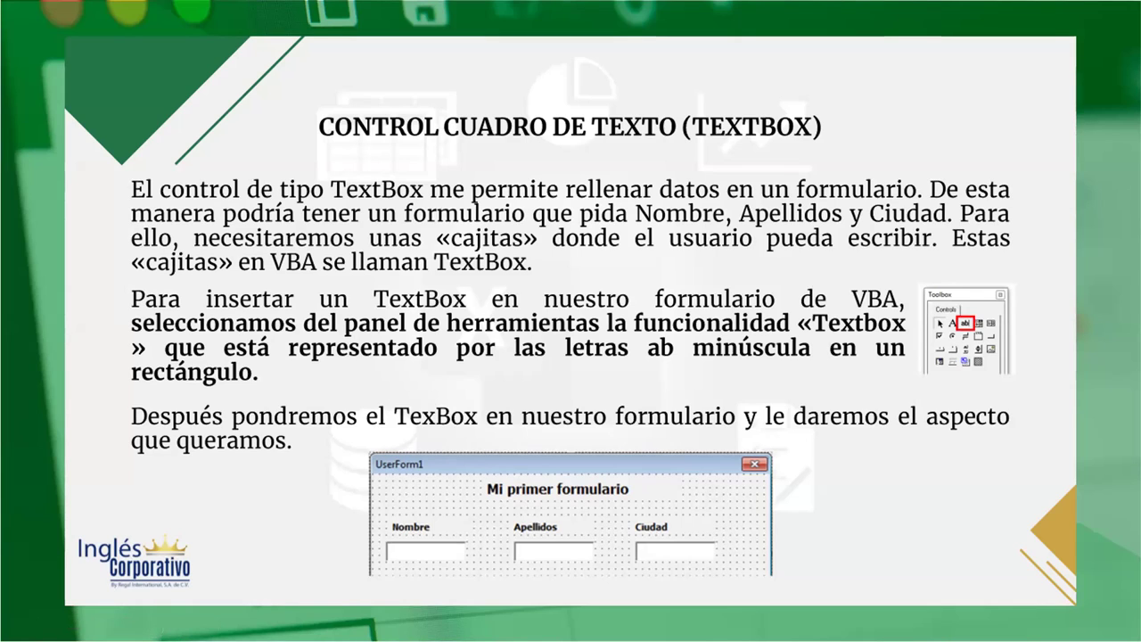
click(555, 315)
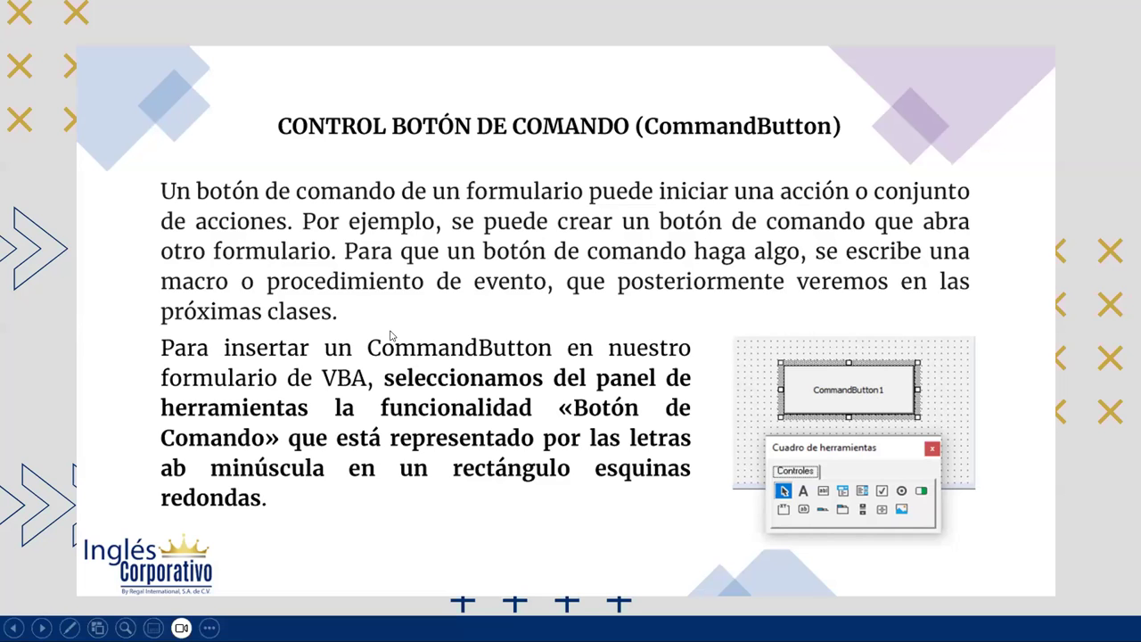
Advance through the form buttons slide to the EJEMPLOS title slide.
click(410, 310)
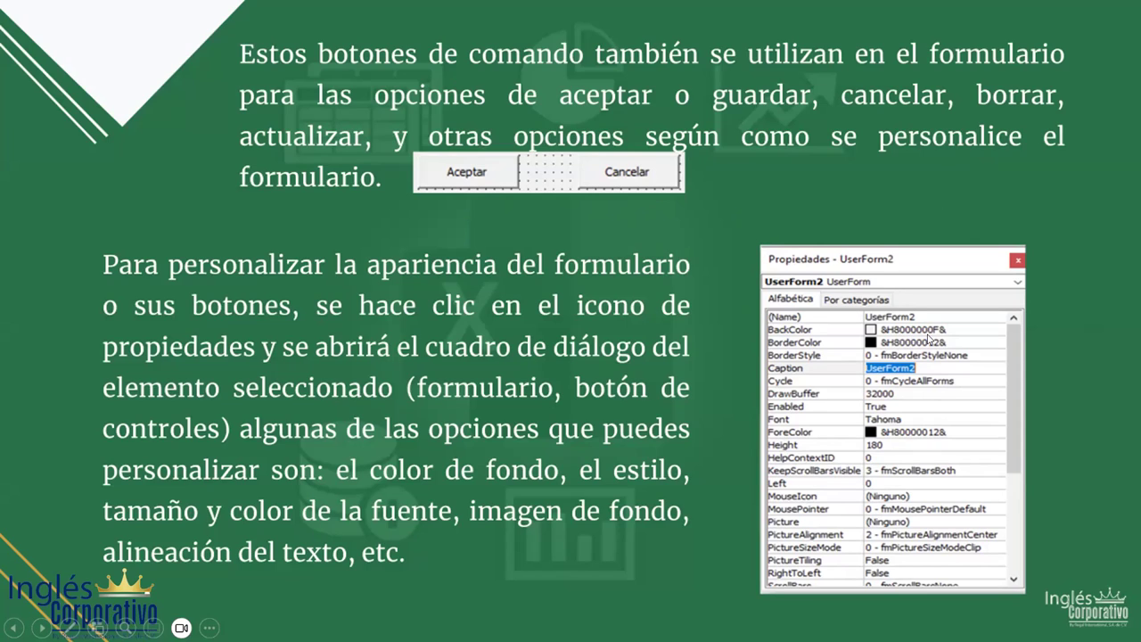
click(832, 189)
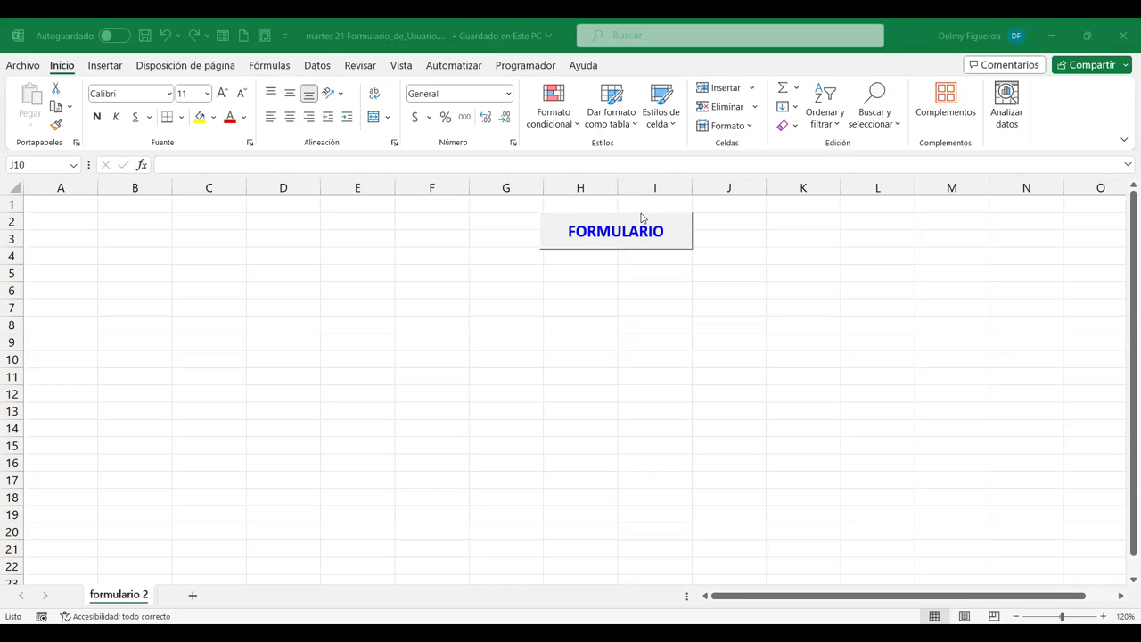
Draw a form button, Botón 2, in H5:I6 below FORMULARIO without assigning a macro.
click(522, 65)
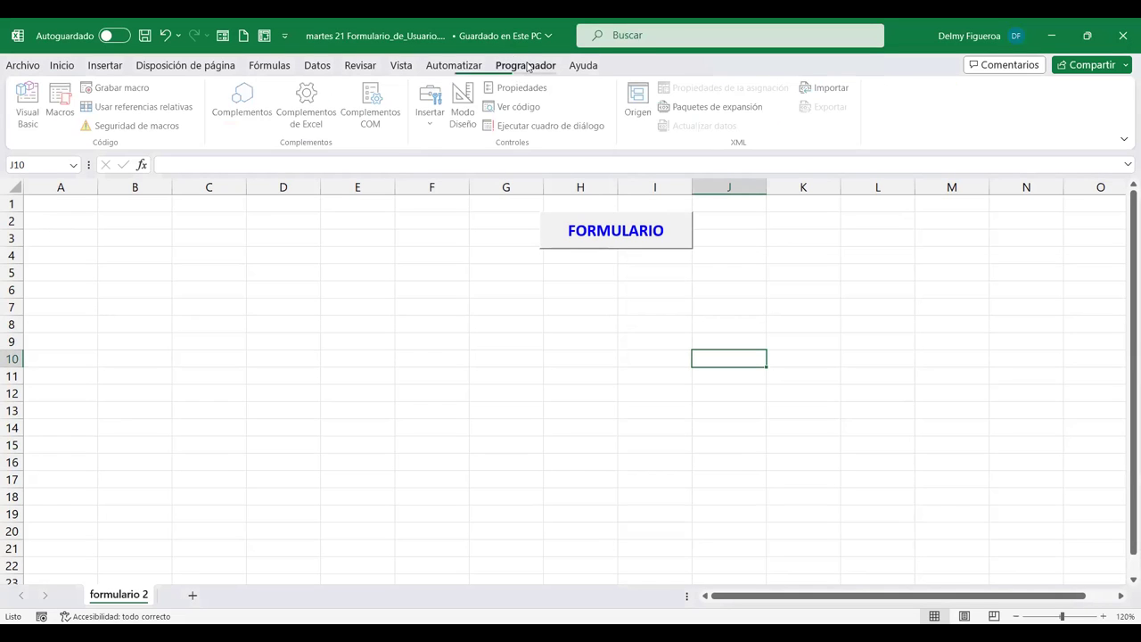
click(433, 130)
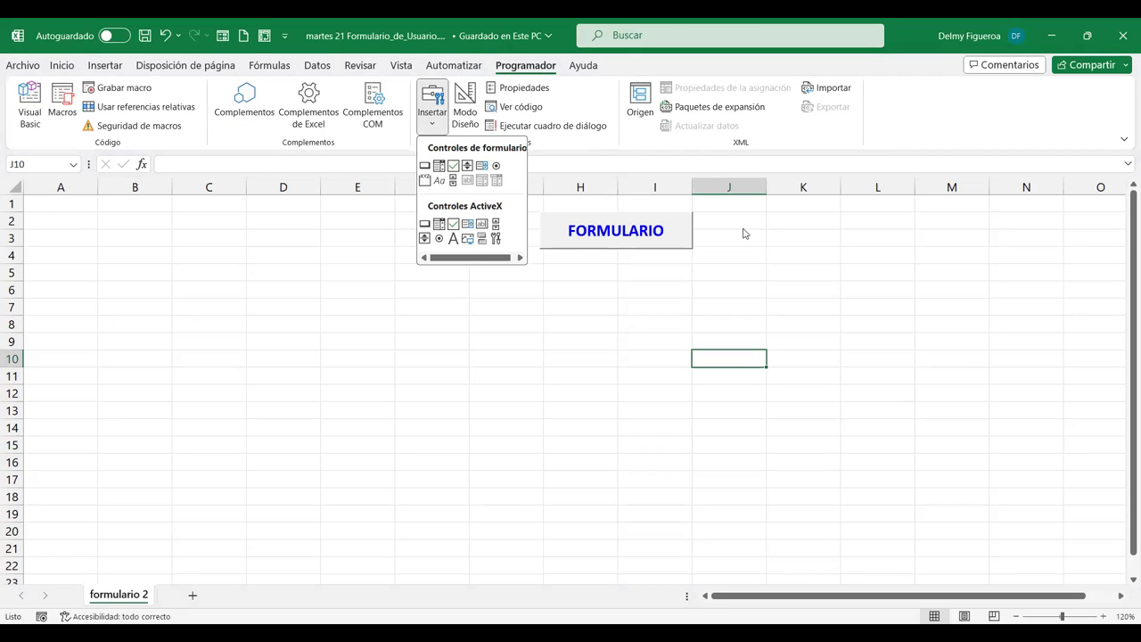
click(629, 230)
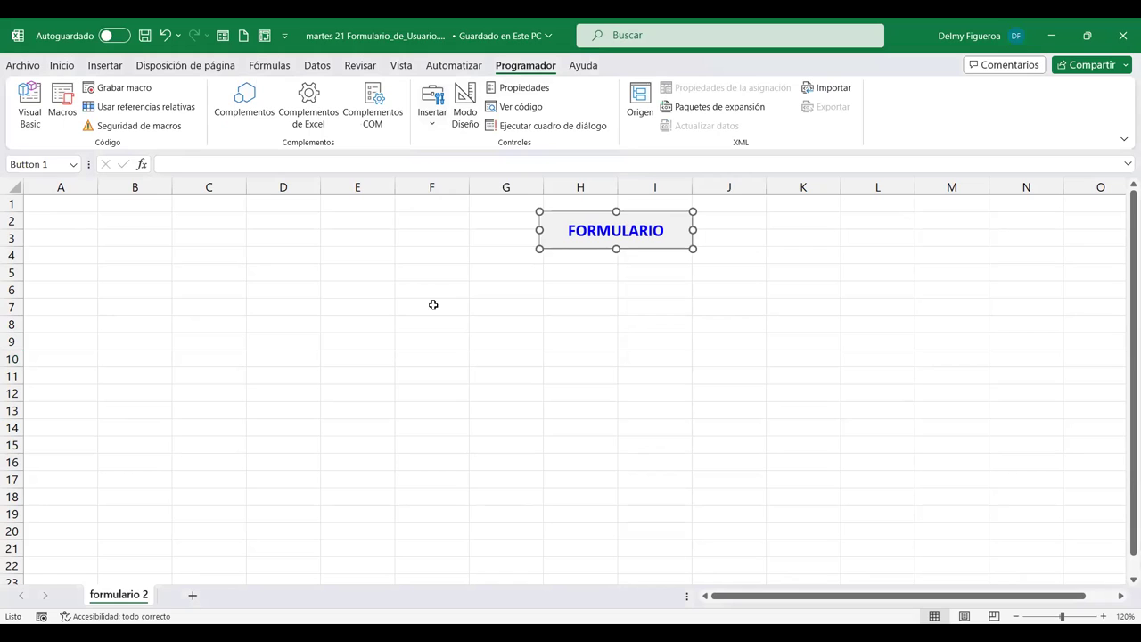
click(431, 132)
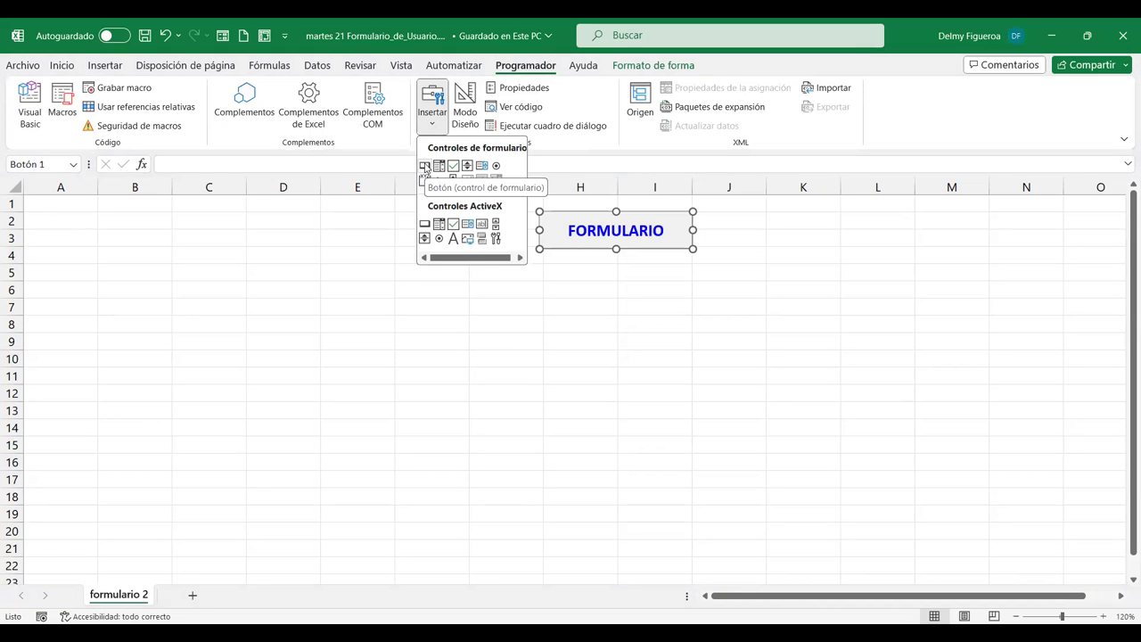
click(426, 167)
mouse_move(544, 265)
mouse_down()
mouse_move(689, 275)
mouse_move(688, 294)
mouse_up()
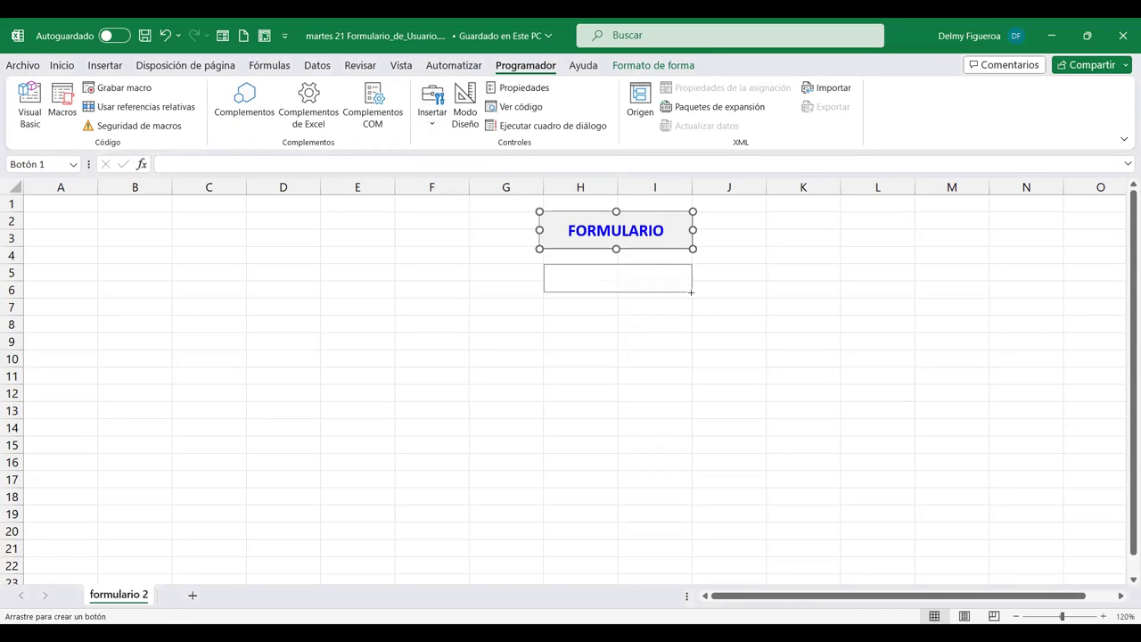
key(Escape)
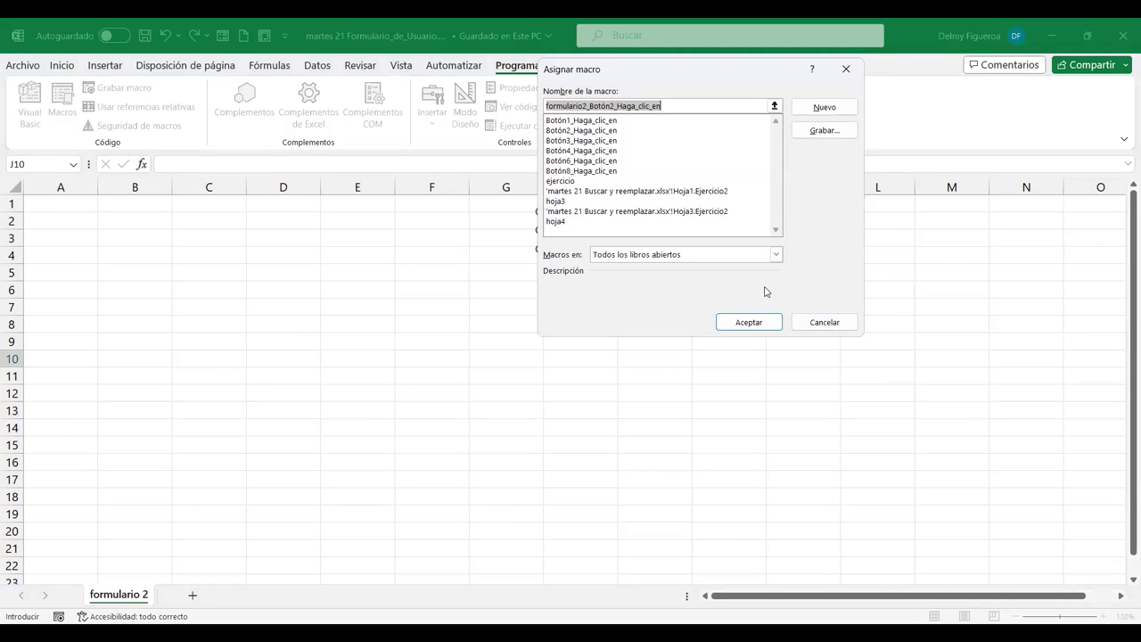
click(832, 323)
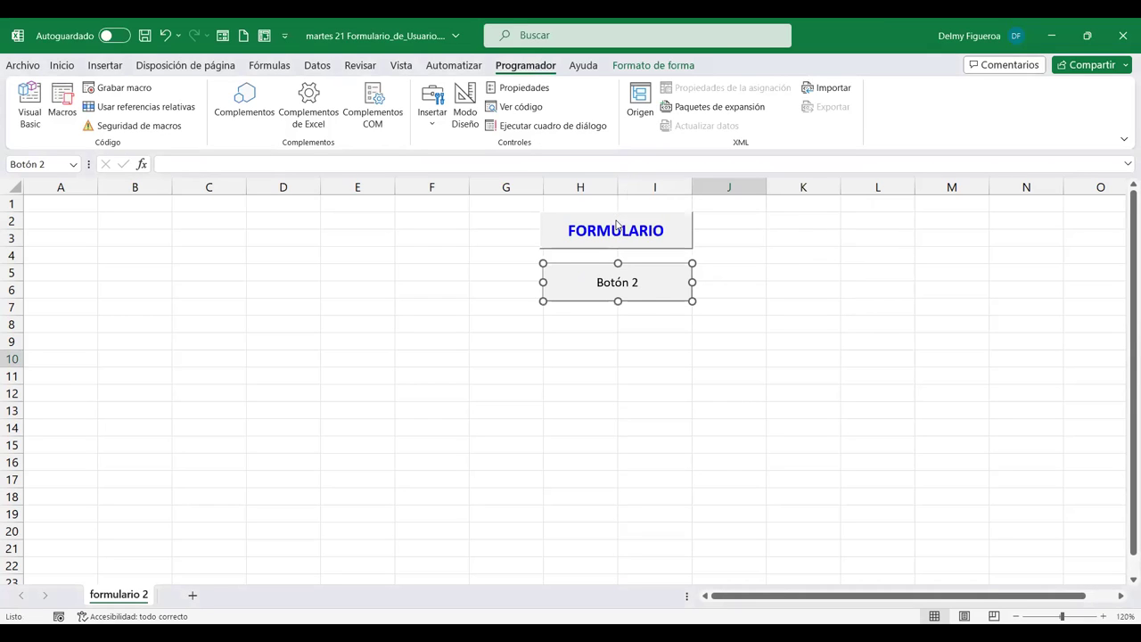
Check which macro the FORMULARIO button runs, then cancel without changes.
right_click(617, 225)
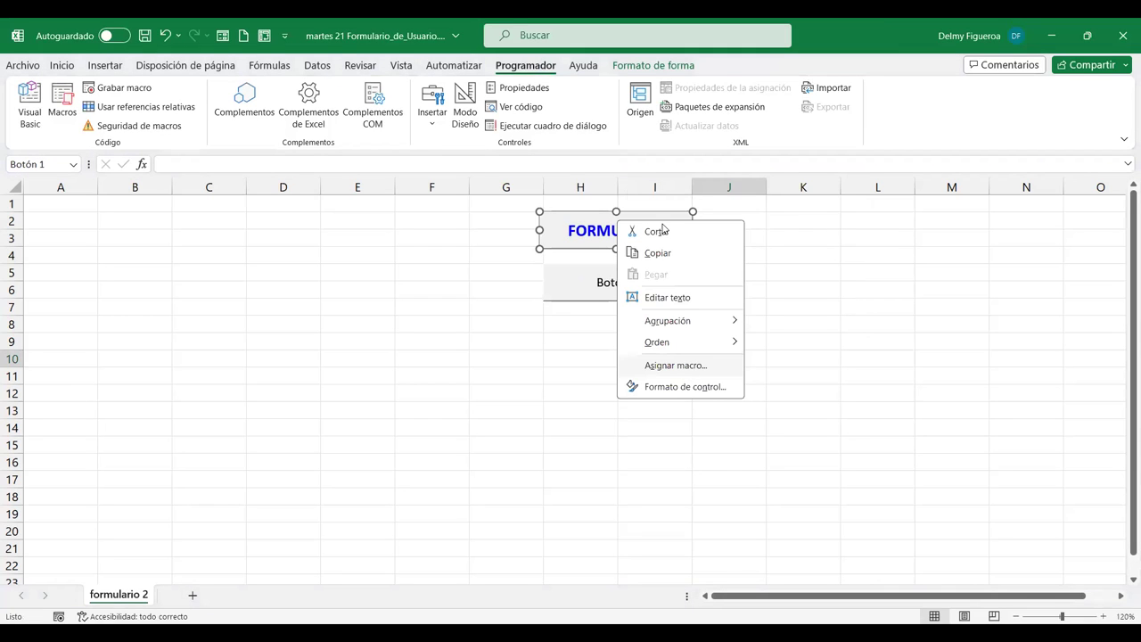
click(689, 366)
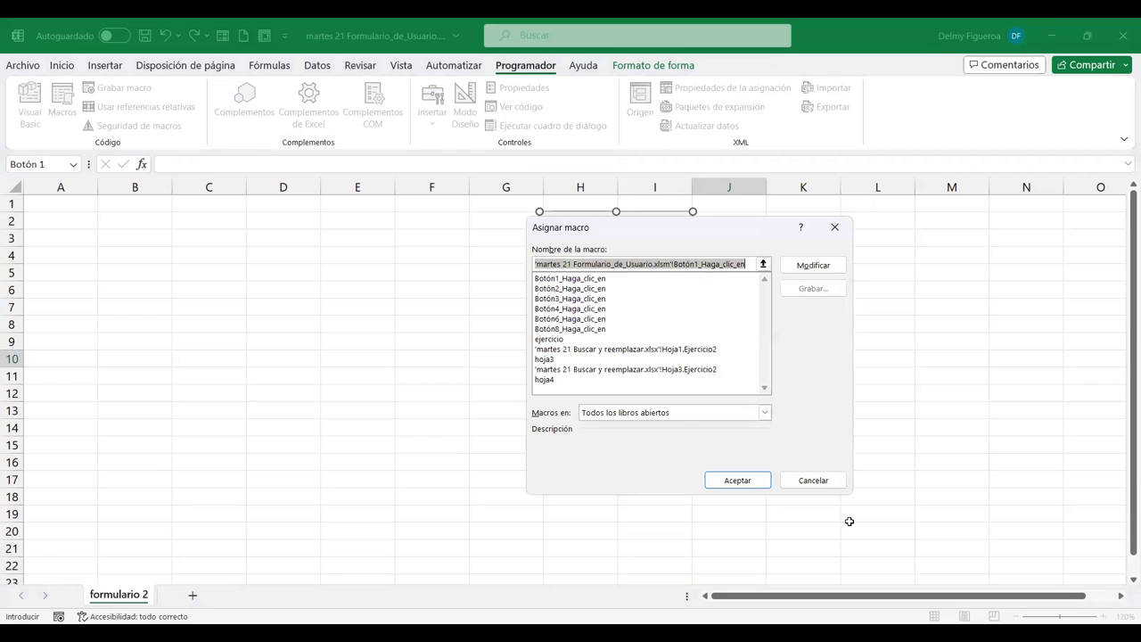
drag(815, 480, 696, 401)
key(Escape)
Open the Botón1_Haga_clic_en macro assigned to Botón 2 for editing.
right_click(657, 295)
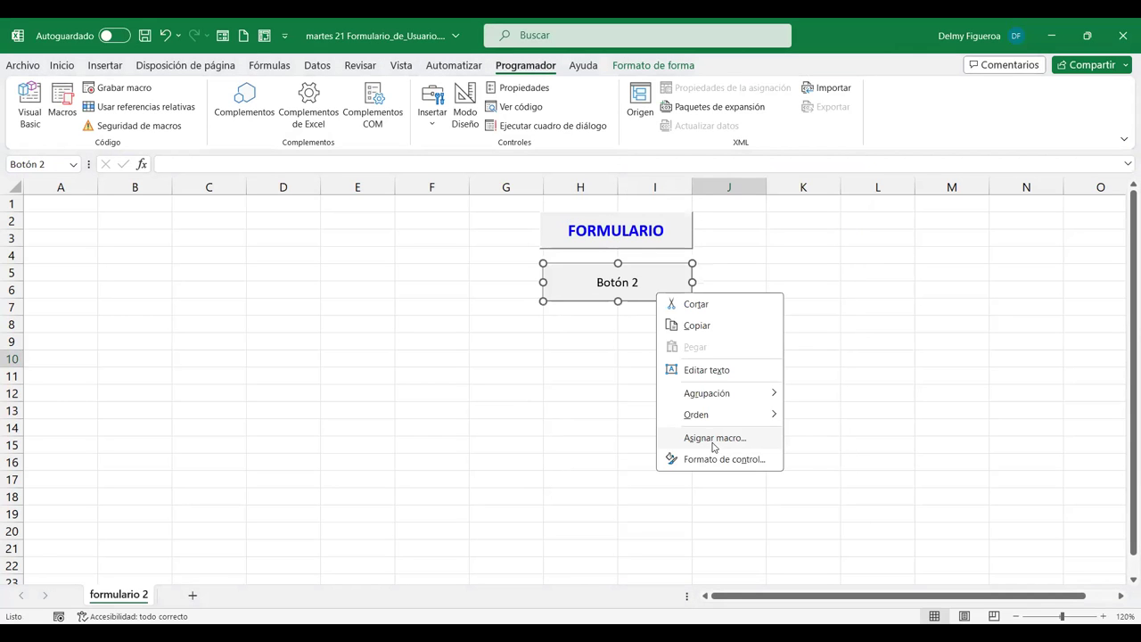
click(668, 438)
click(613, 355)
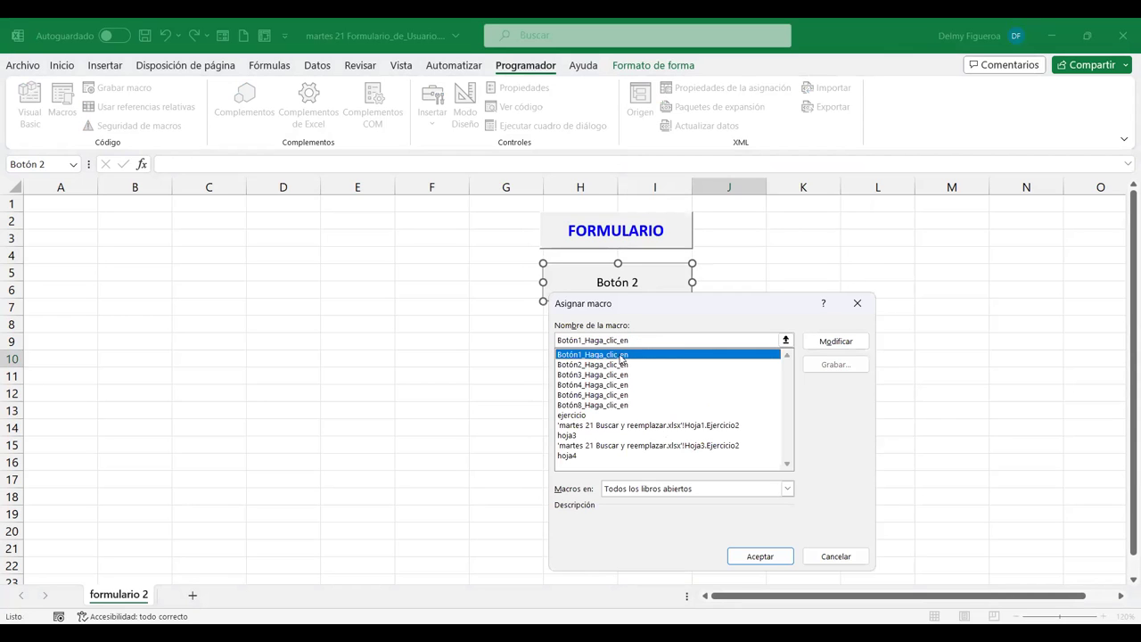
click(830, 343)
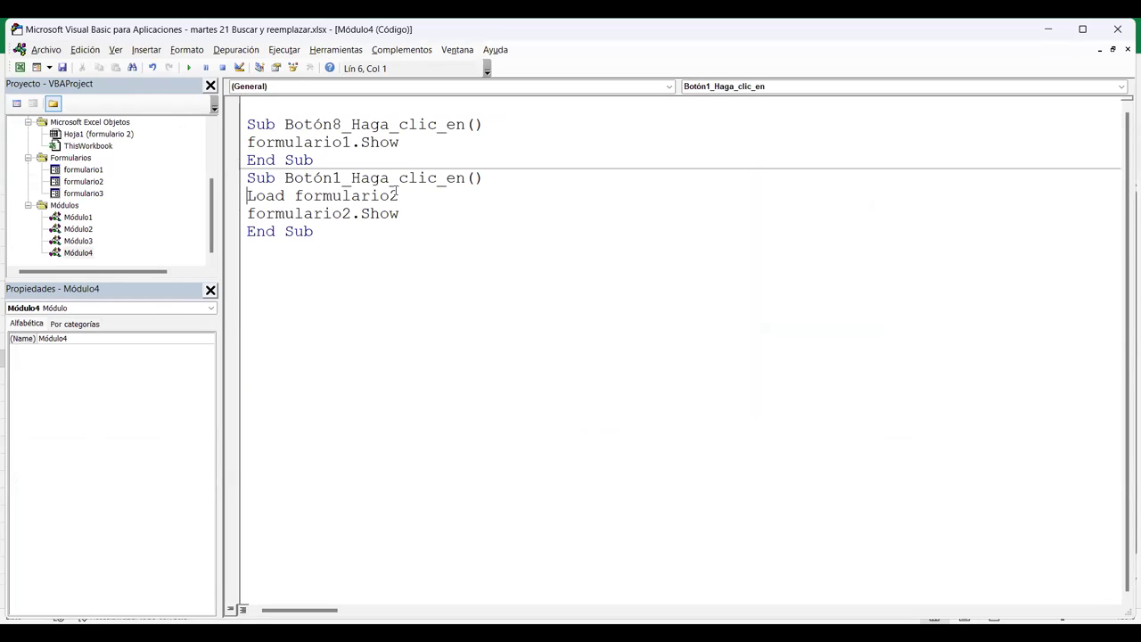
Highlight the Load formulario2 and formulario2.Show lines, then open formulario2 in the designer.
click(410, 213)
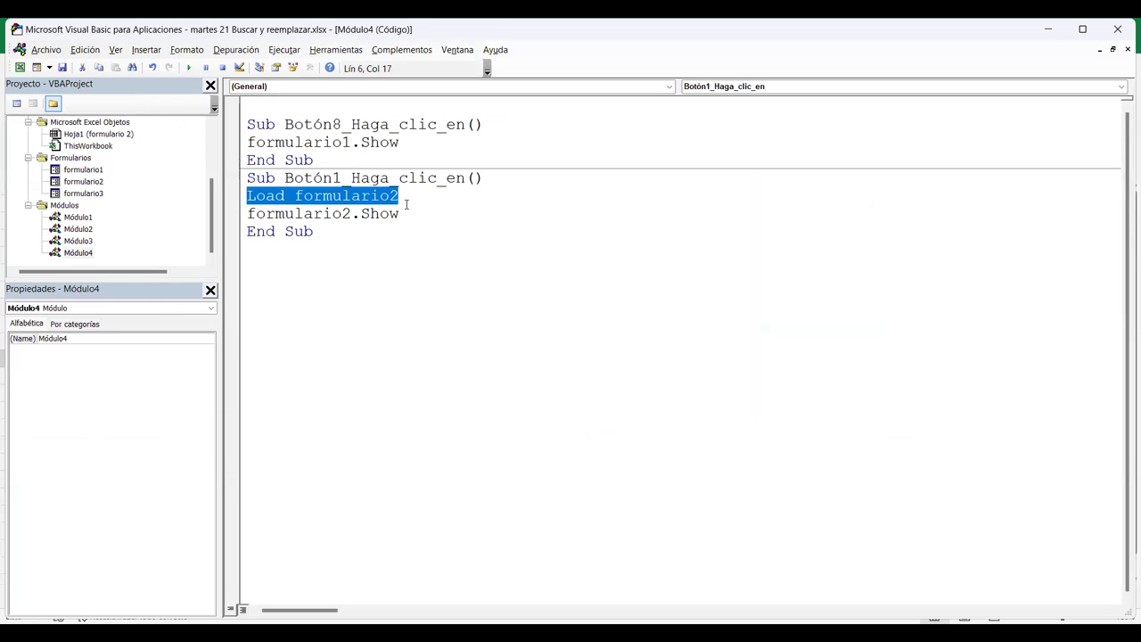
drag(247, 196, 401, 214)
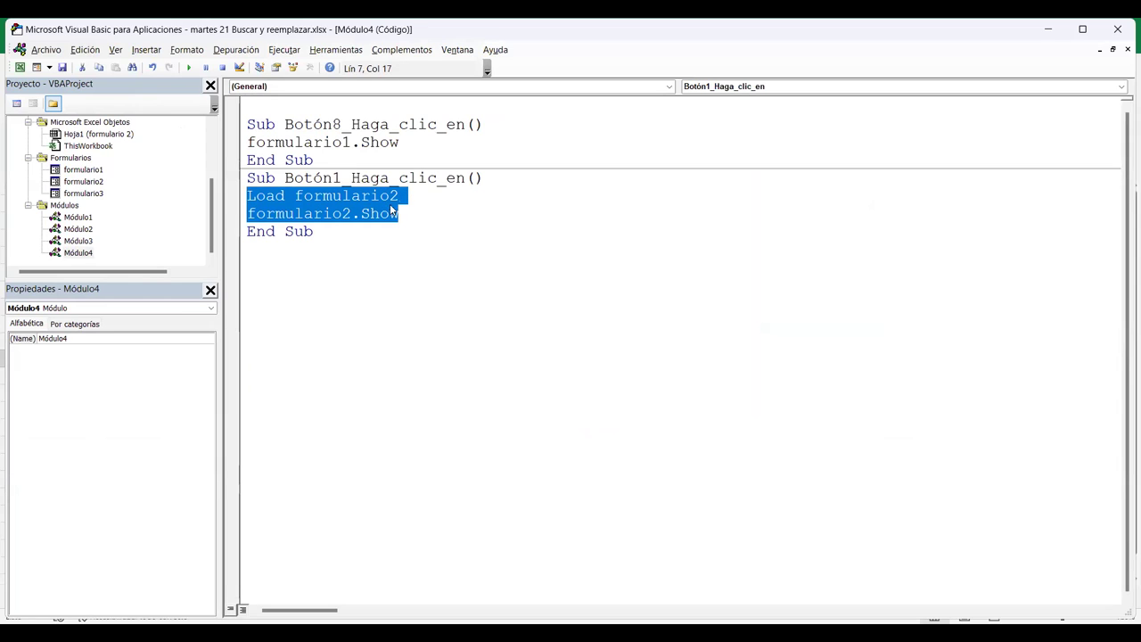
double_click(85, 185)
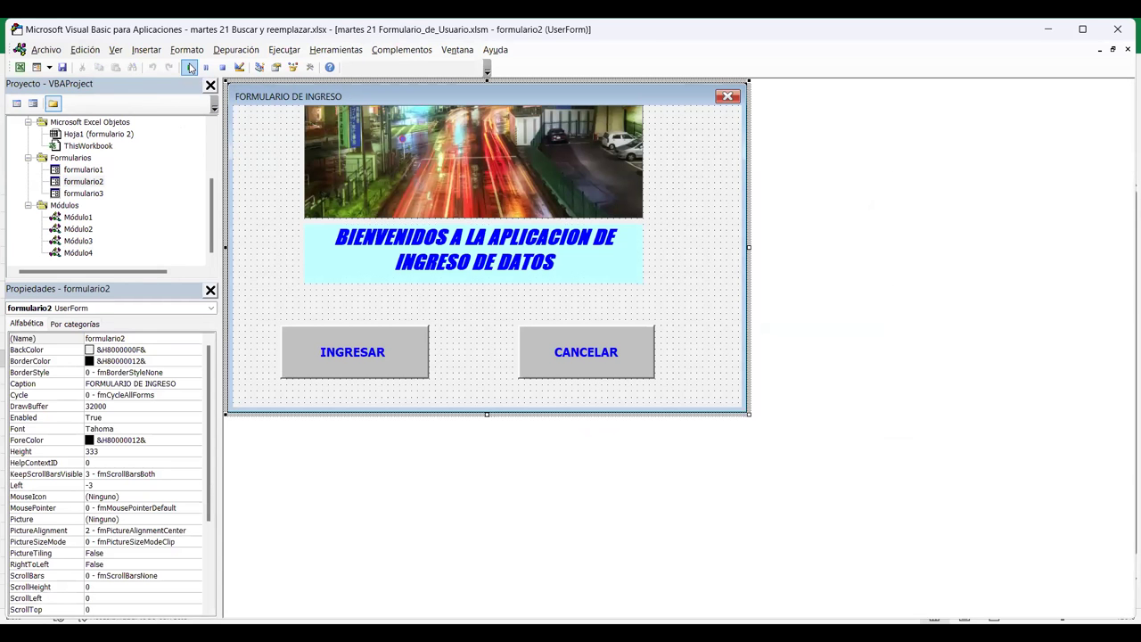
click(188, 67)
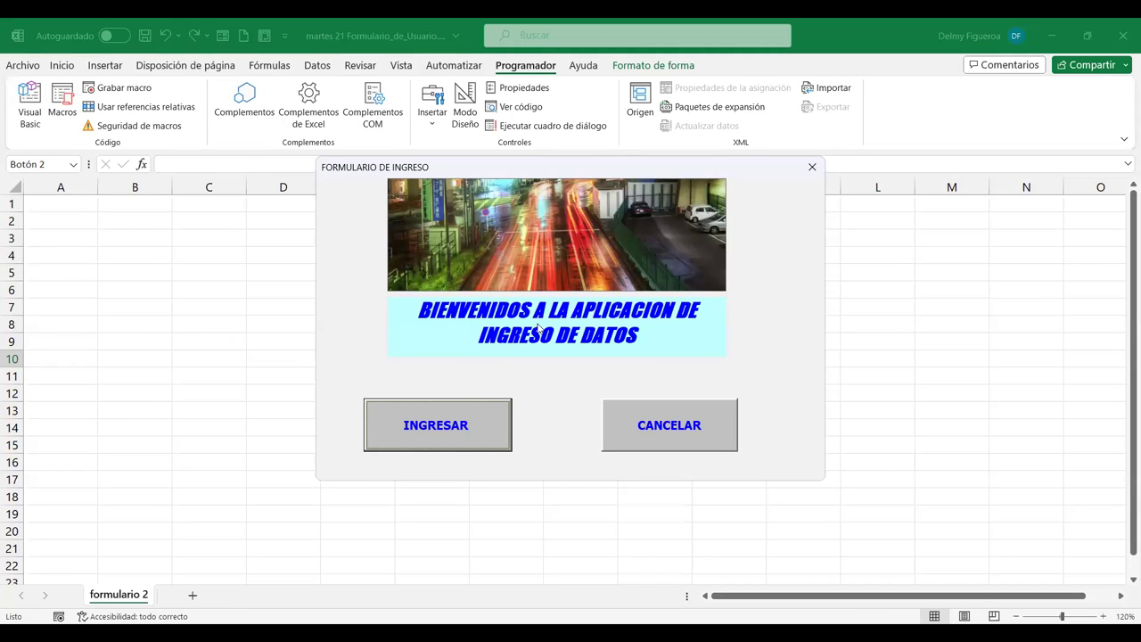
click(471, 431)
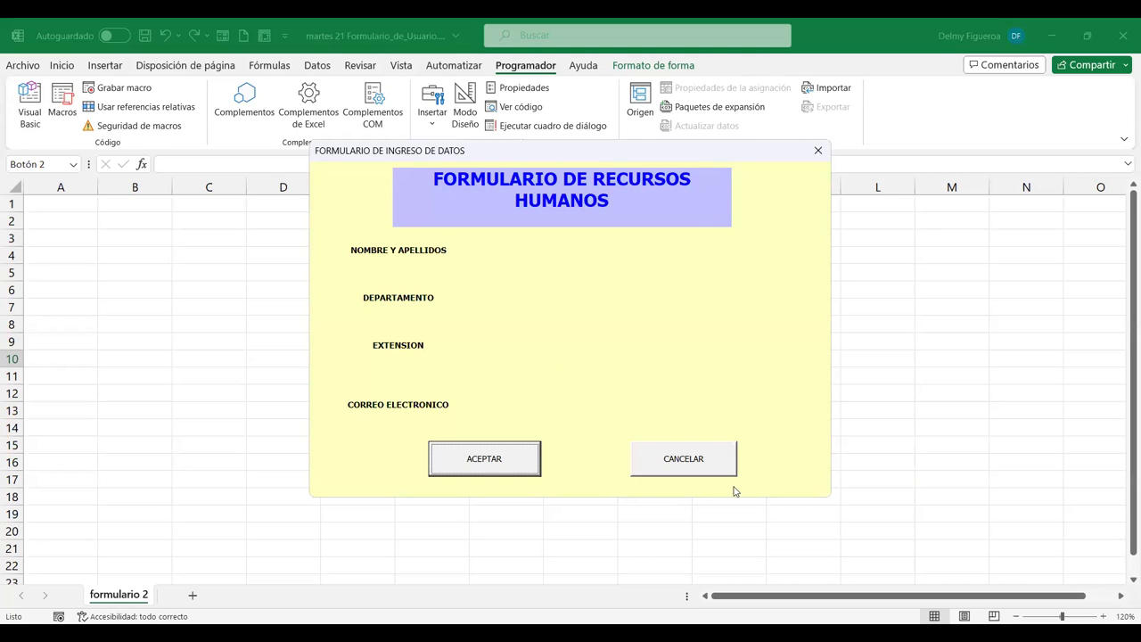
click(684, 460)
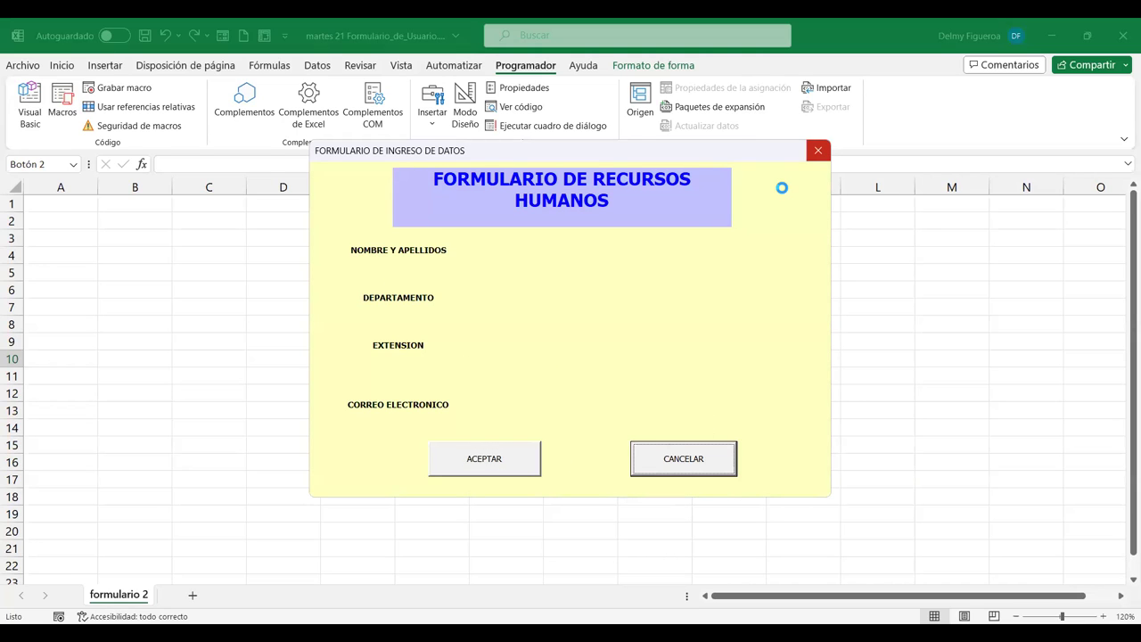
click(718, 429)
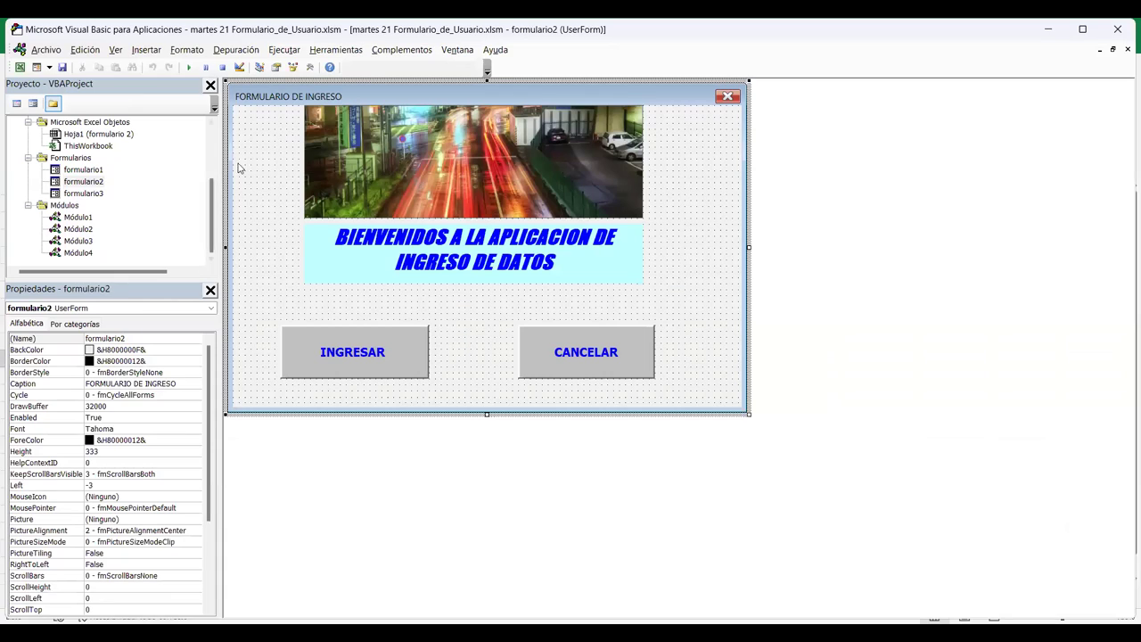
Review INGRESAR's Load formulario3 and CANCELAR's Unload Me code, then return to design and open Insertar.
click(381, 353)
double_click(393, 334)
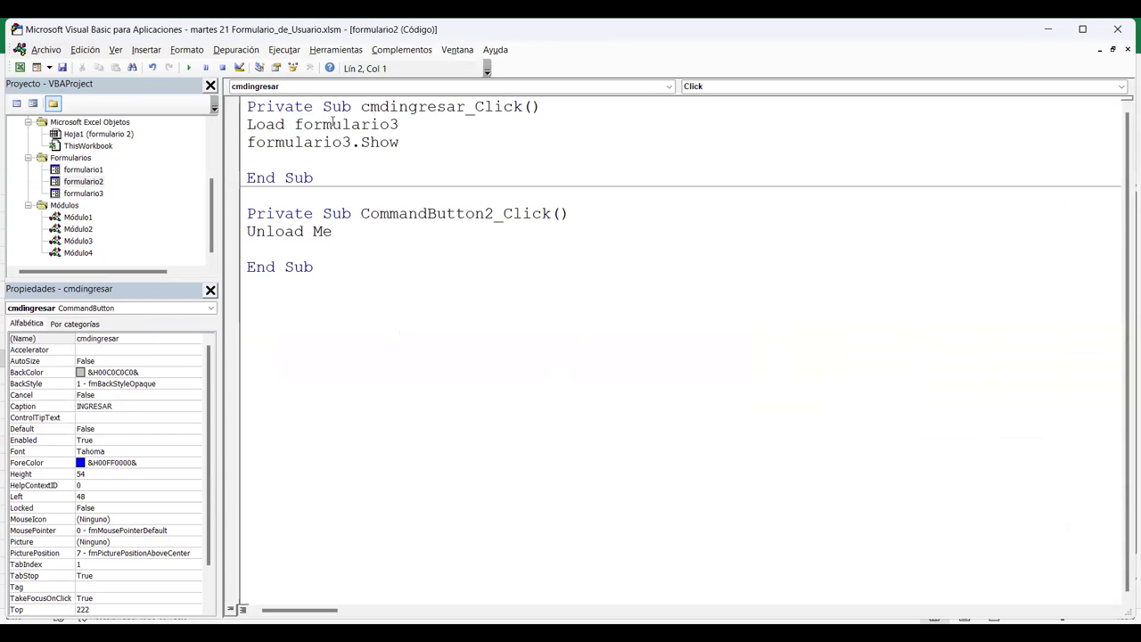
click(406, 124)
drag(333, 231, 247, 230)
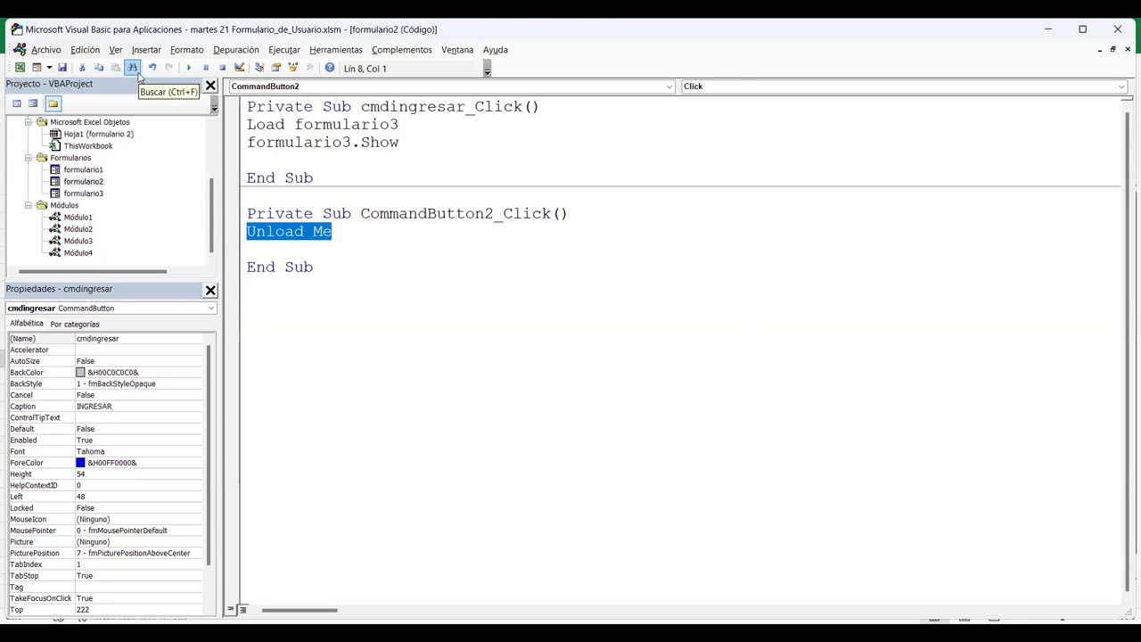
key(shift+F7)
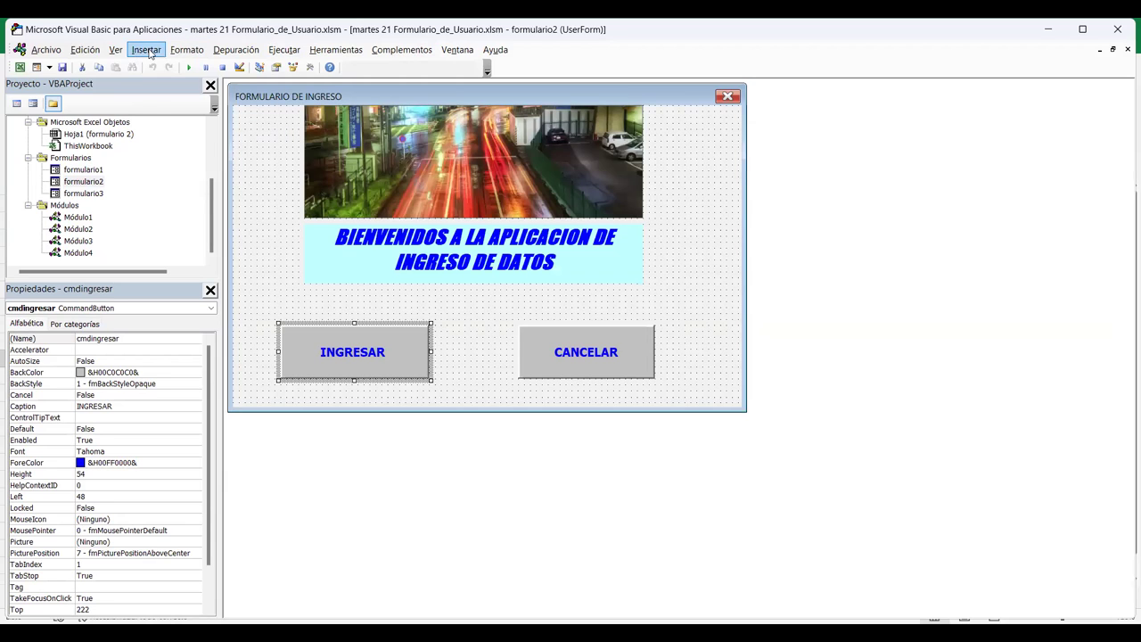
click(147, 50)
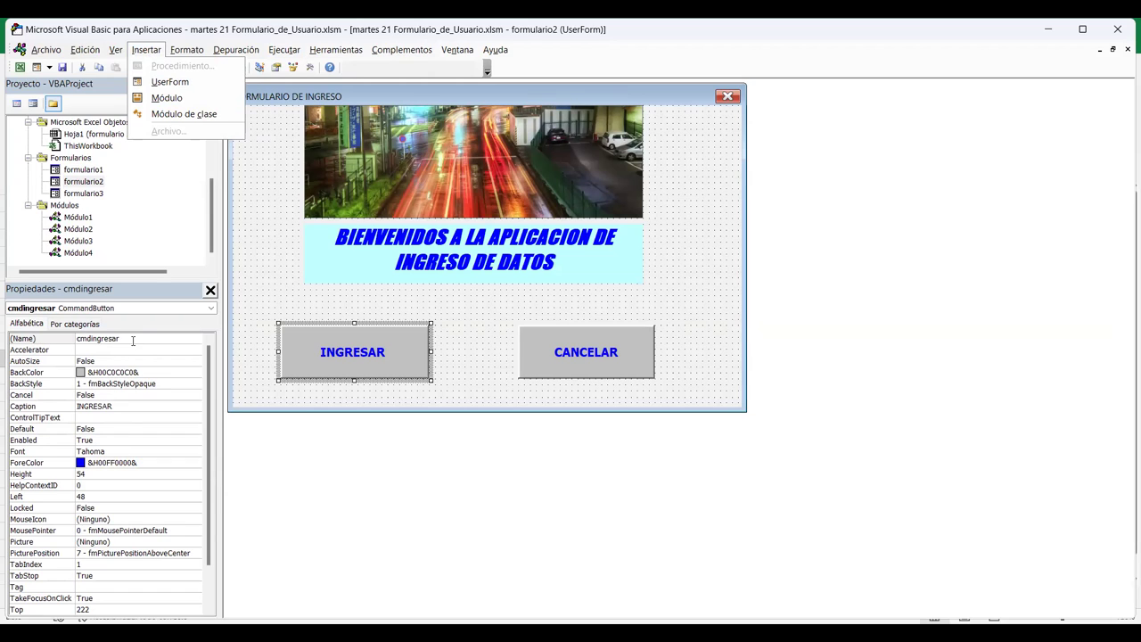
Insert a blank UserForm1, enlarge it to 263.4 high, and preview it with F5.
click(175, 84)
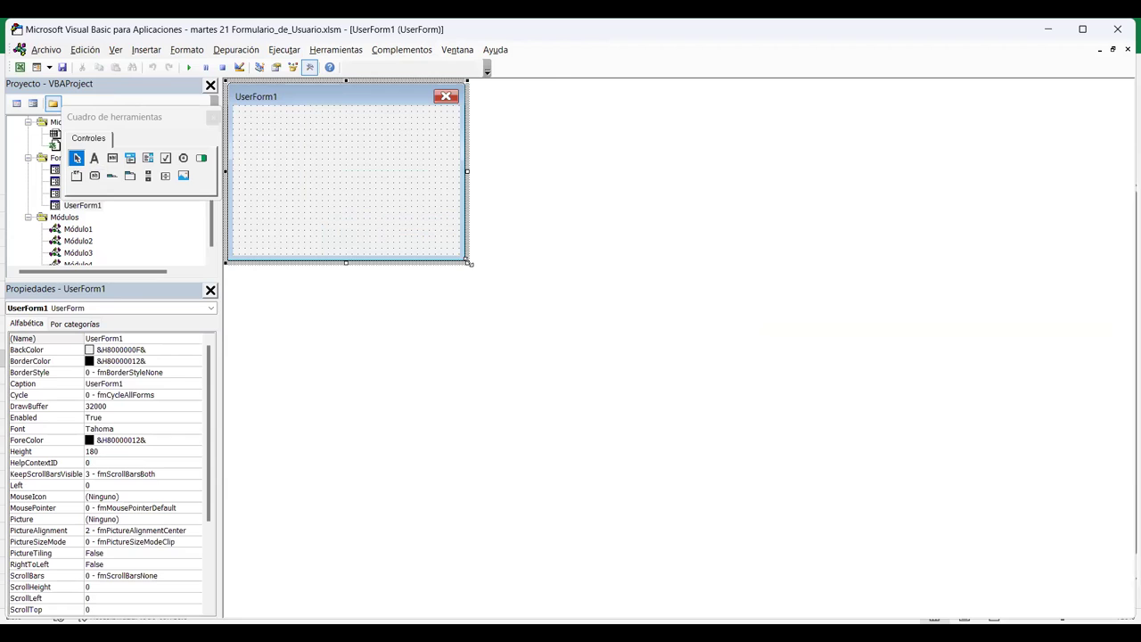
drag(468, 262, 554, 324)
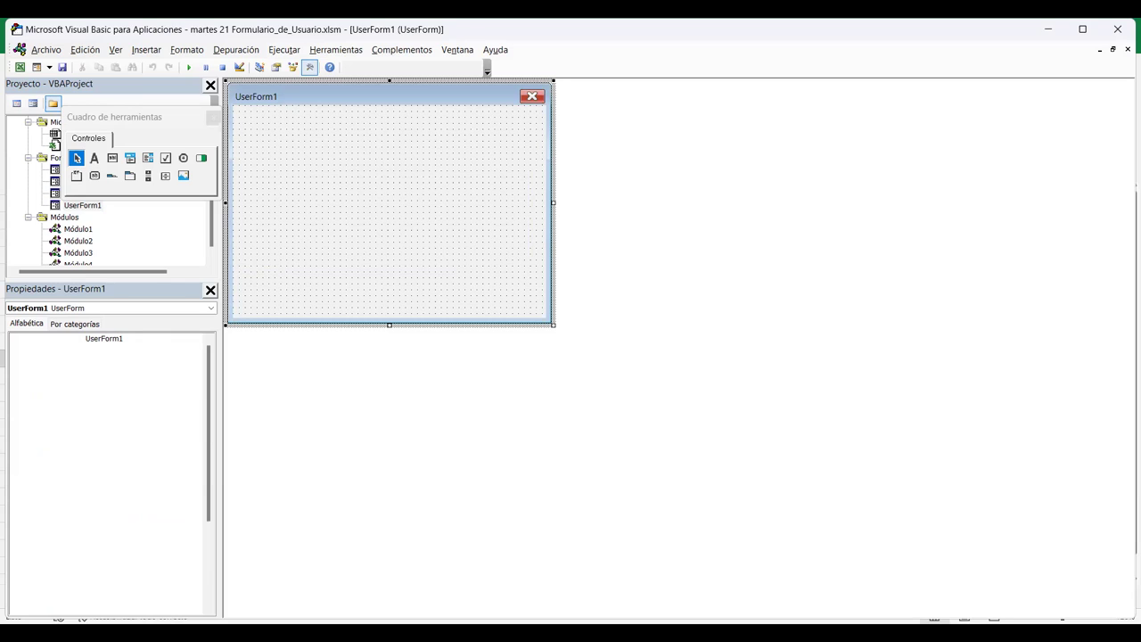
drag(553, 324, 587, 345)
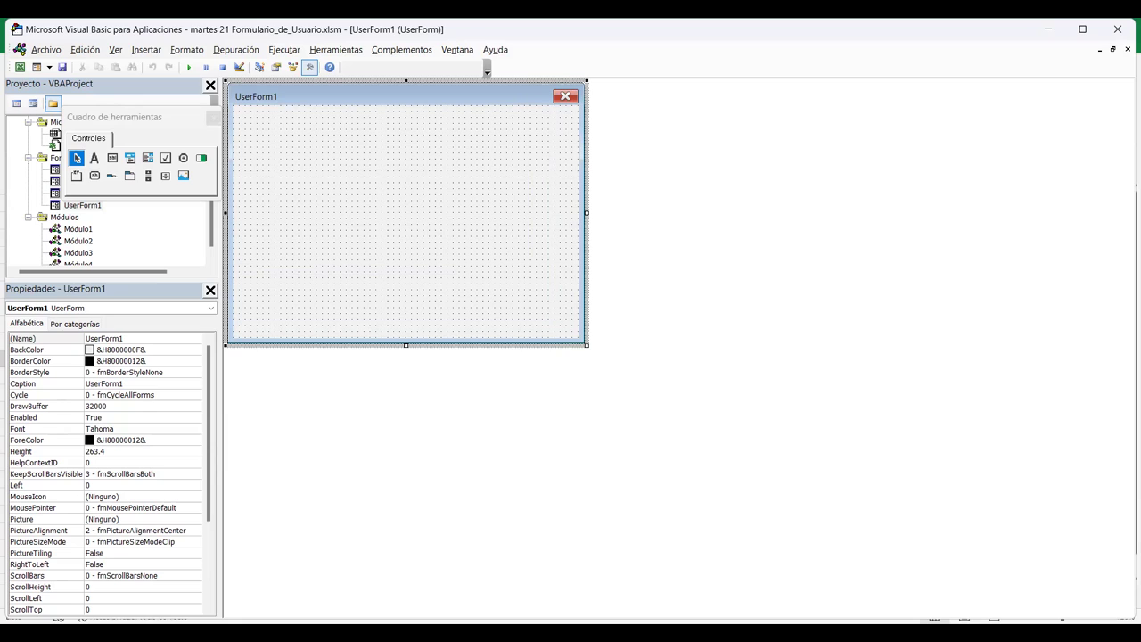
key(F5)
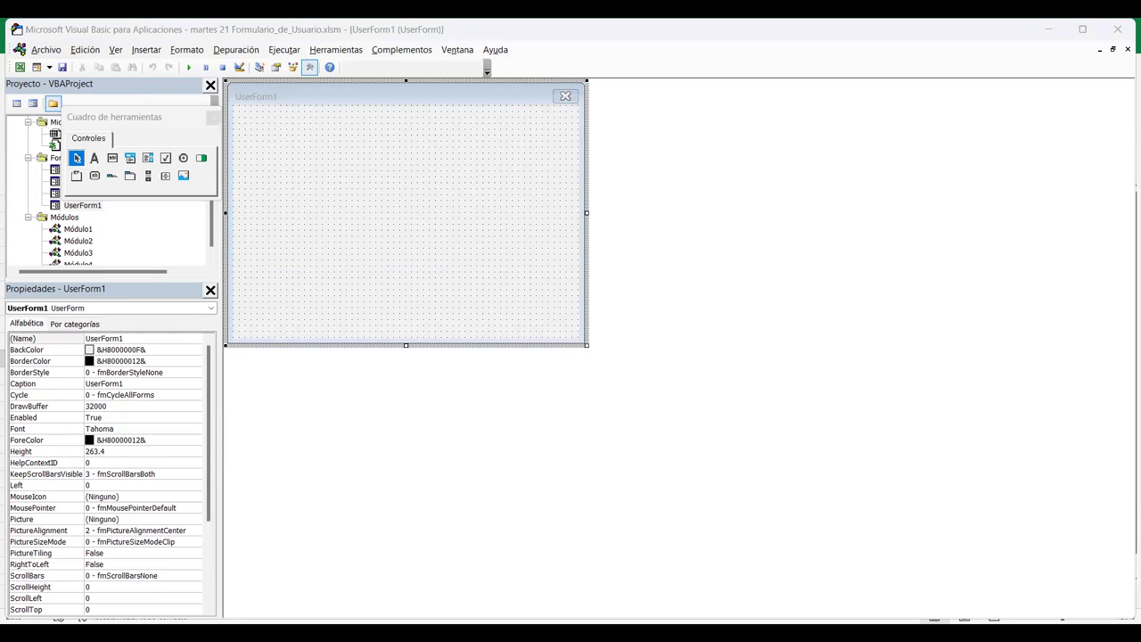
key(alt+F4)
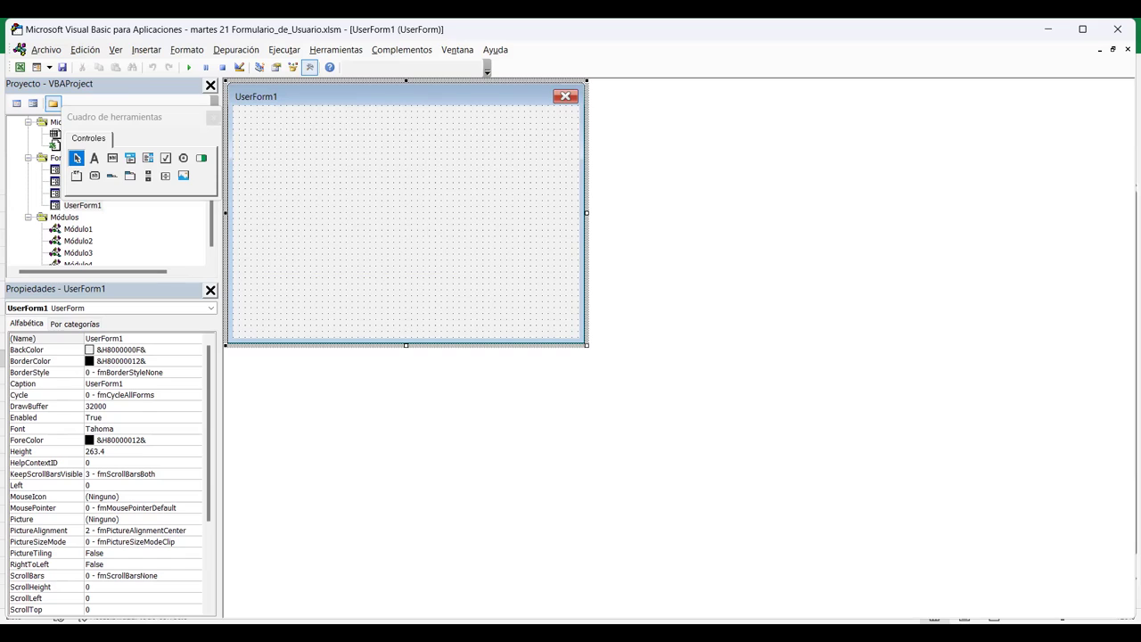
Set UserForm1's Caption to 'Colores' and move the Toolbox aside.
click(34, 383)
click(105, 383)
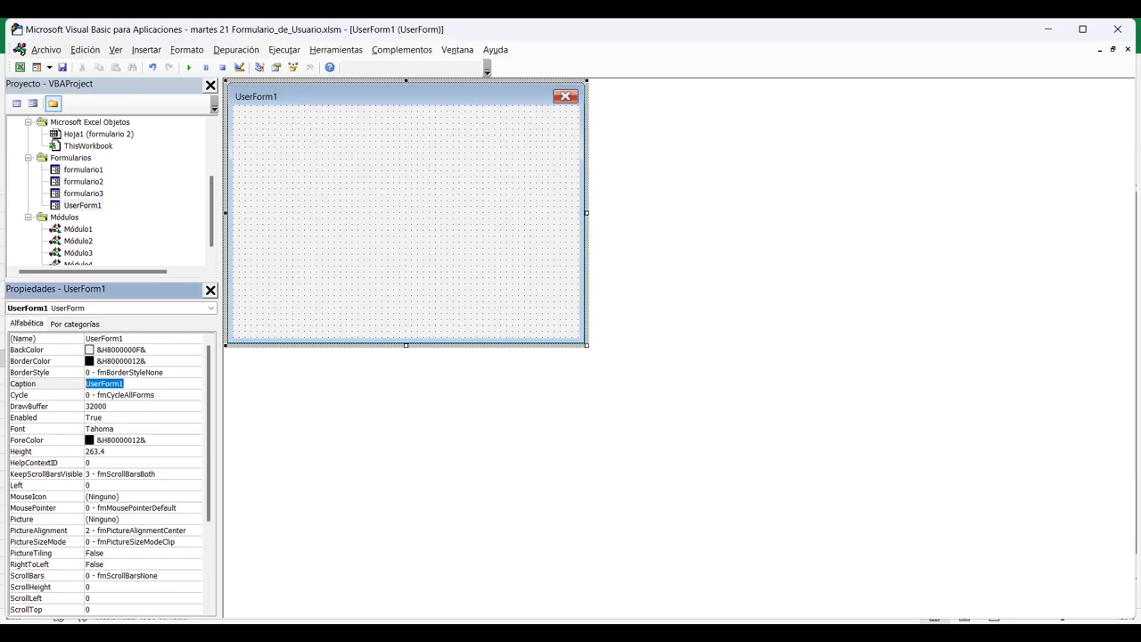
text(Colores)
key(Return)
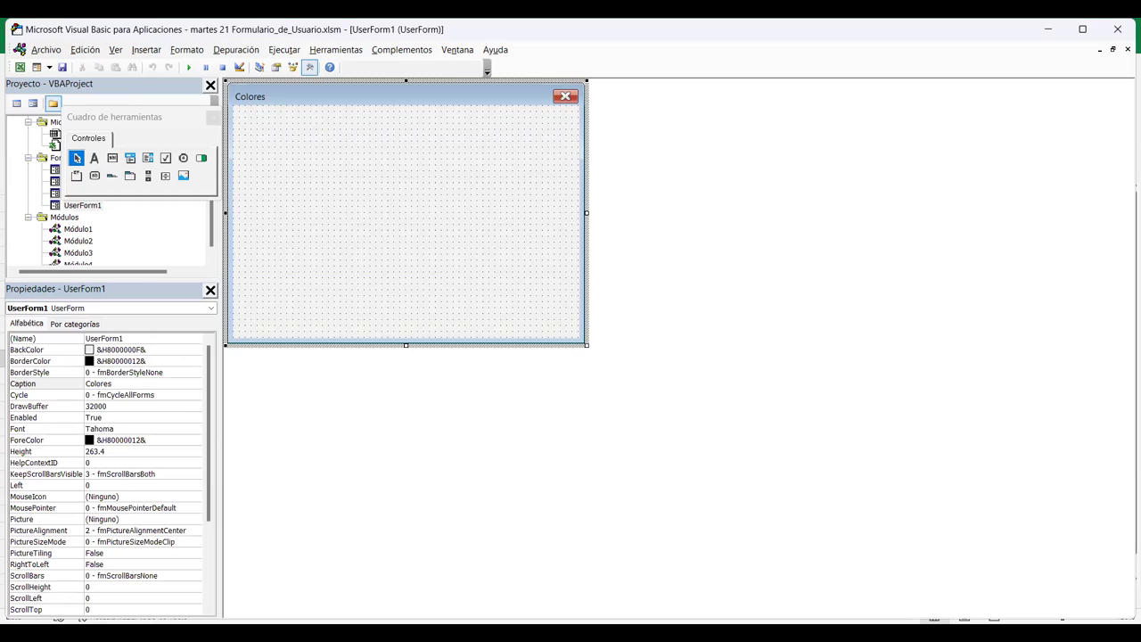
drag(114, 117, 675, 112)
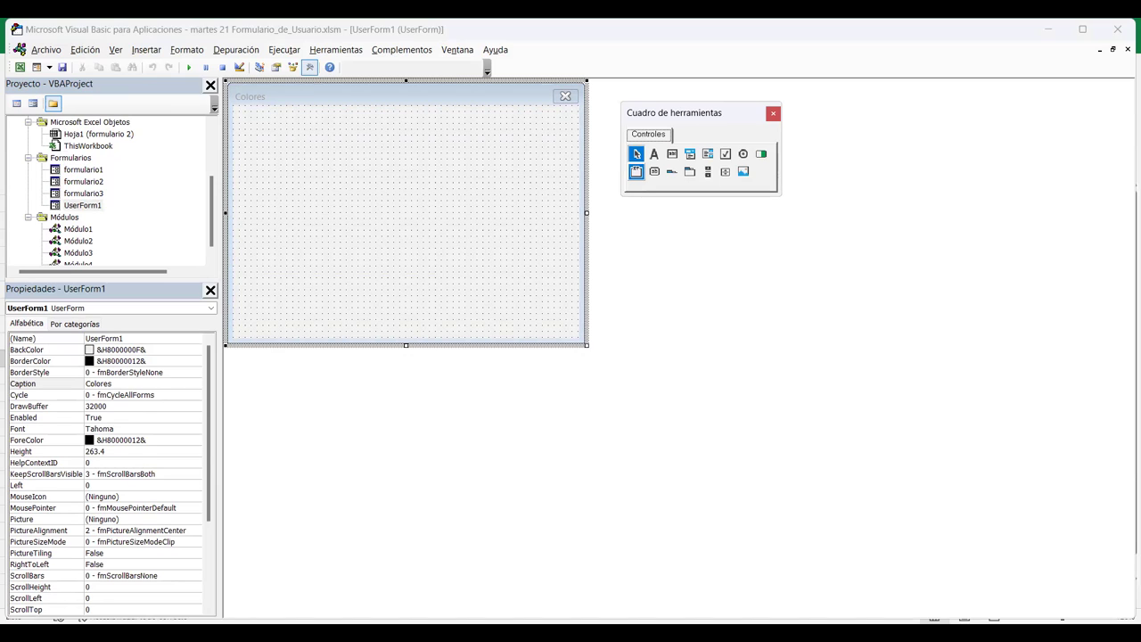
Draw a frame in the form's upper-left area and set its Caption to 'Colores'.
click(635, 172)
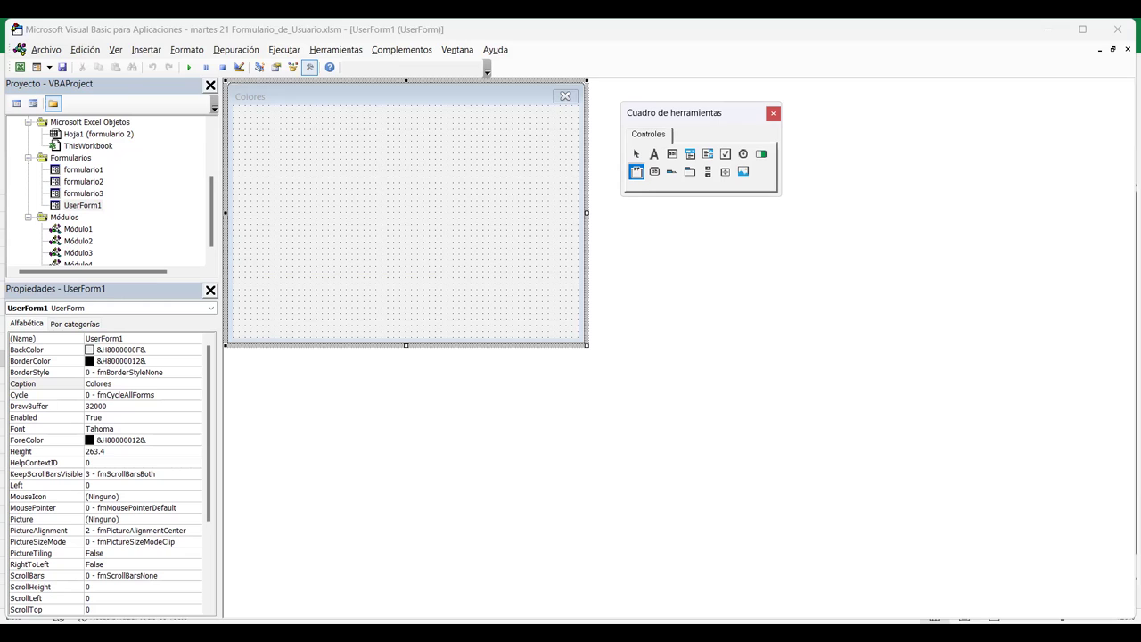
drag(246, 129, 348, 256)
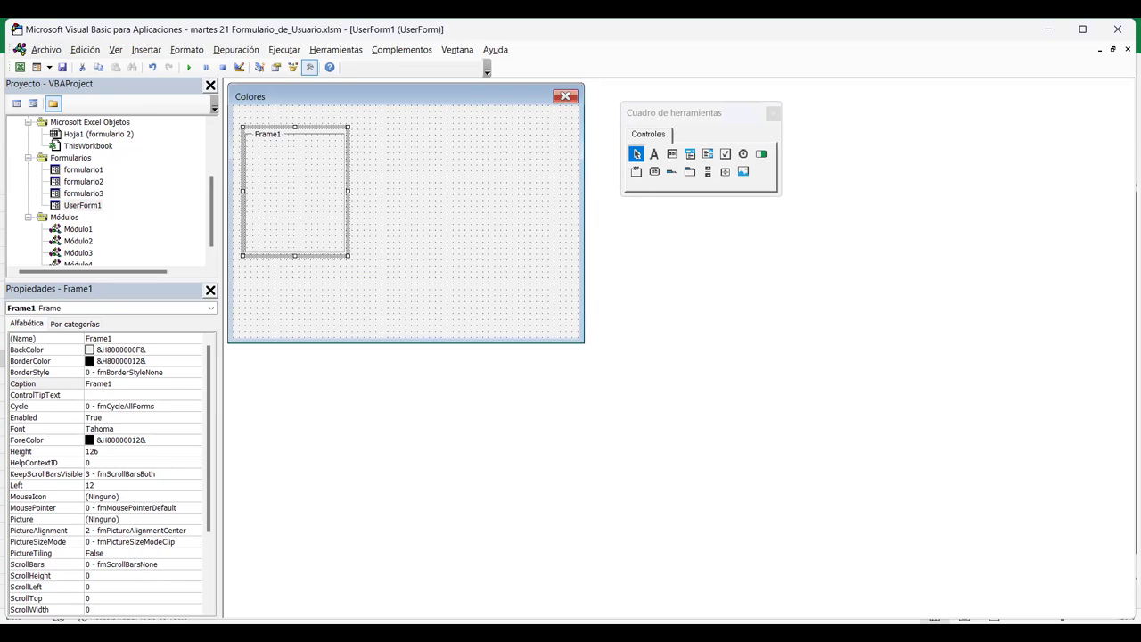
click(98, 383)
text(Colores)
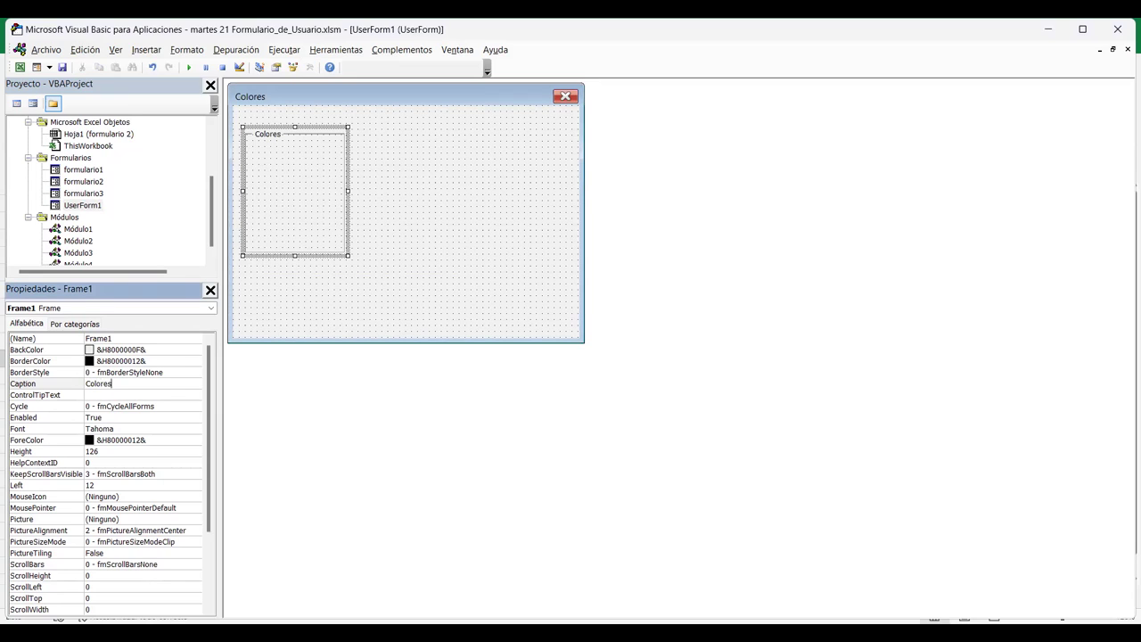
key(Return)
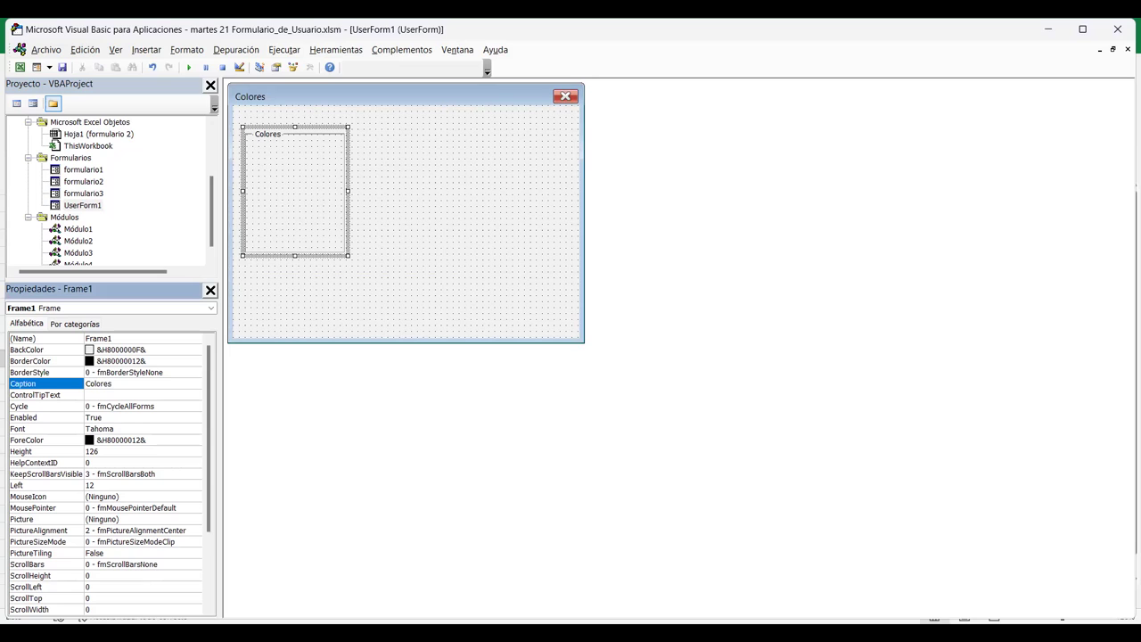
click(446, 267)
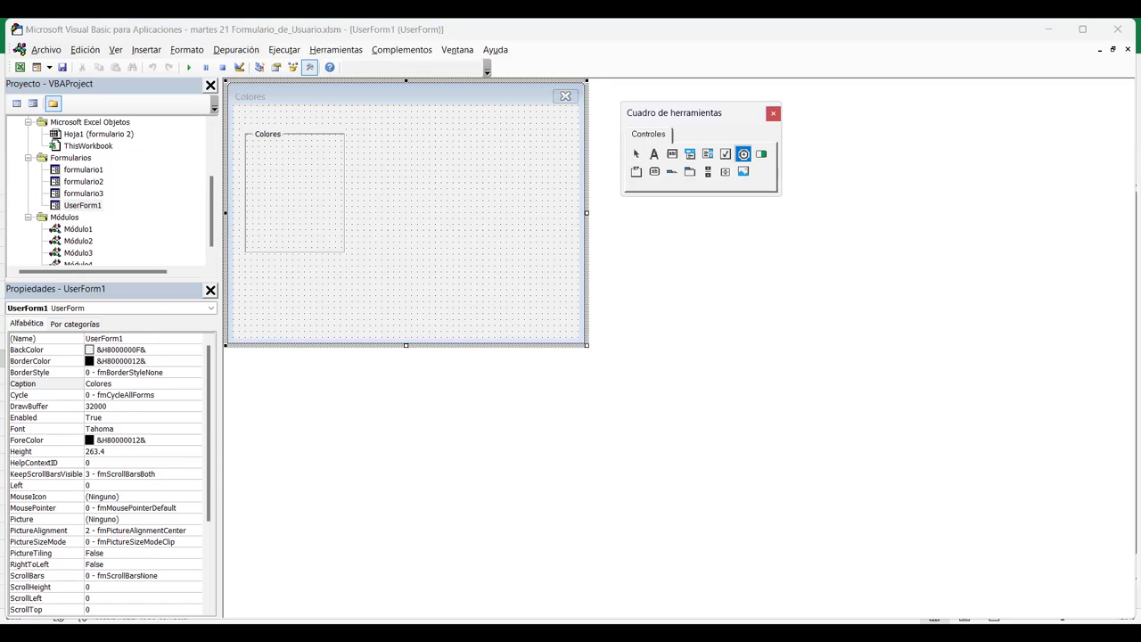
Copy the option button and paste copies into the Colores frame to make four.
click(251, 157)
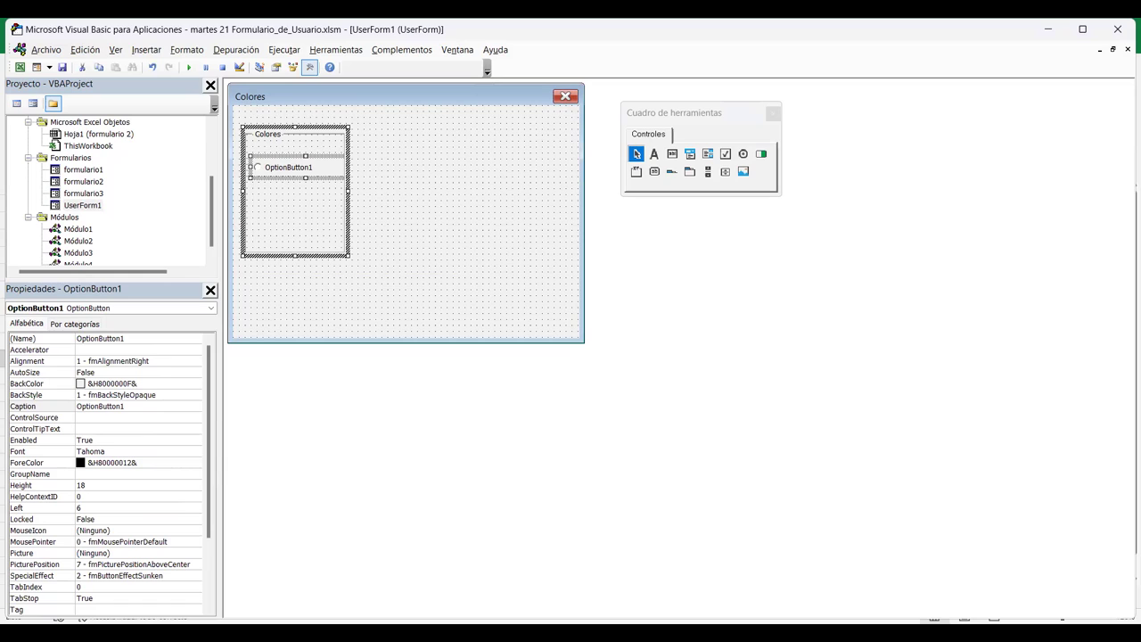
key(ctrl+c)
key(ctrl+v)
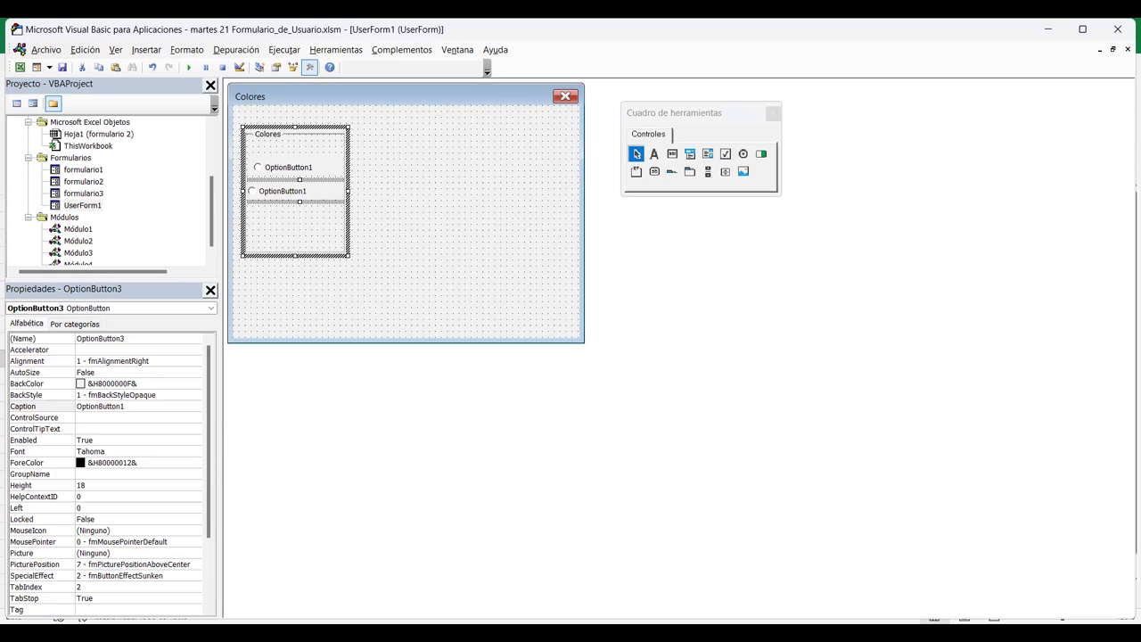
key(ctrl+v)
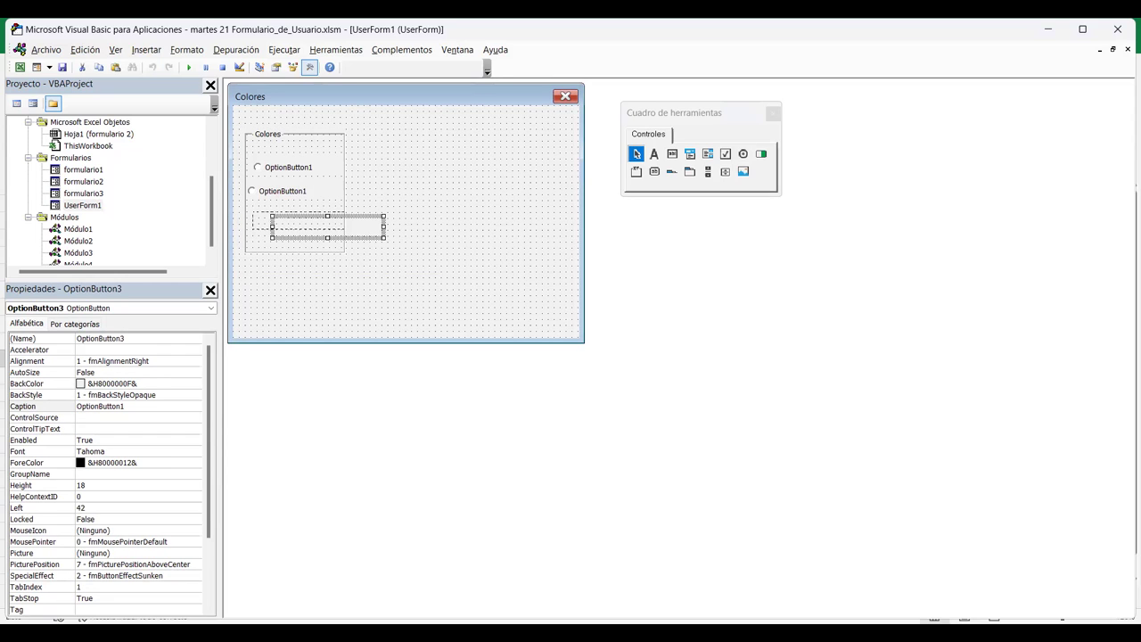
drag(303, 223, 303, 220)
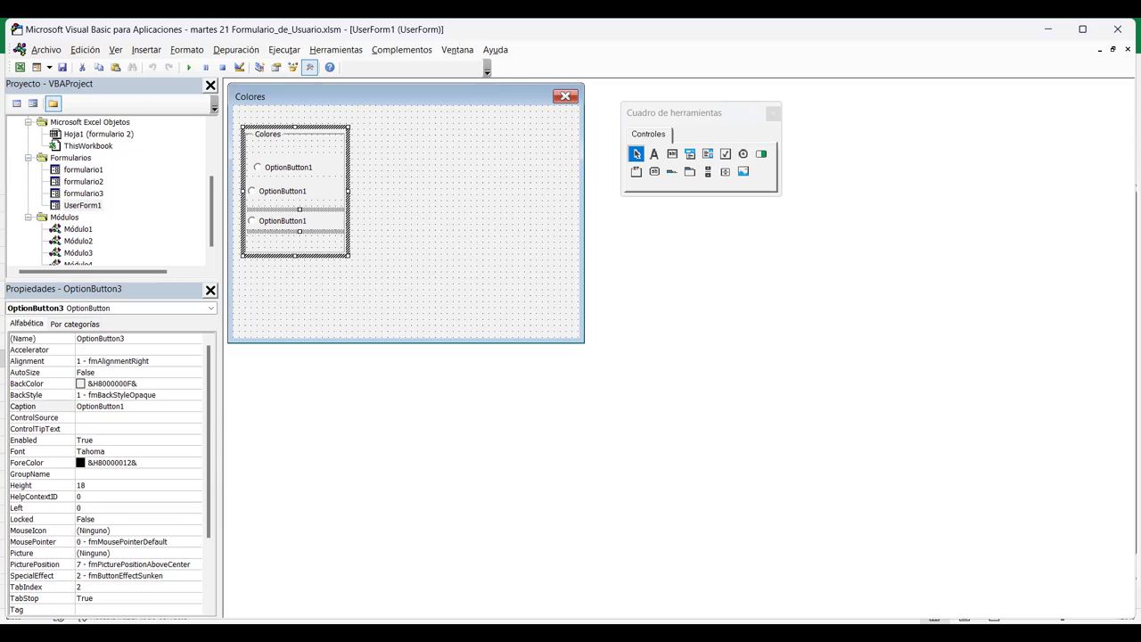
click(295, 191)
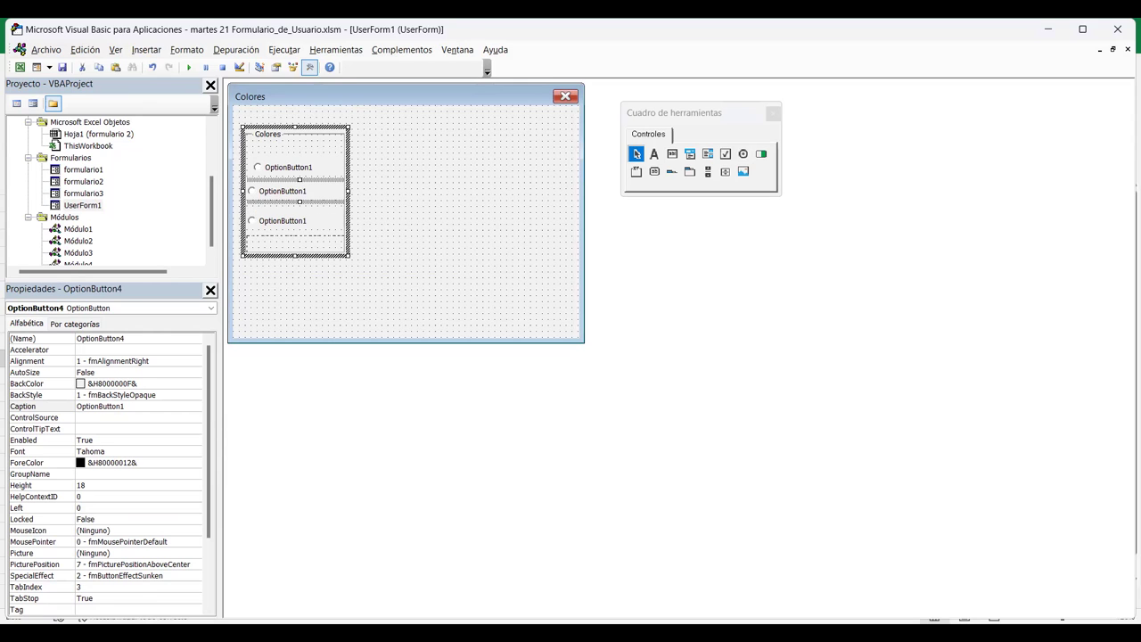
Make the Colores frame taller and select all four option buttons.
click(446, 267)
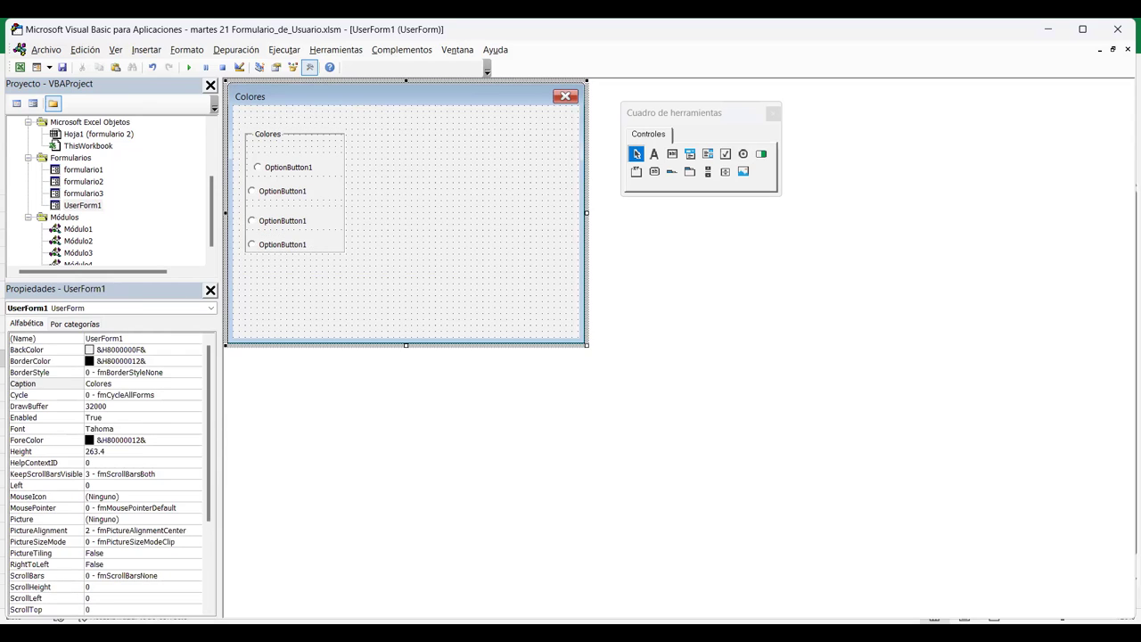
click(267, 134)
drag(357, 269, 360, 273)
click(268, 167)
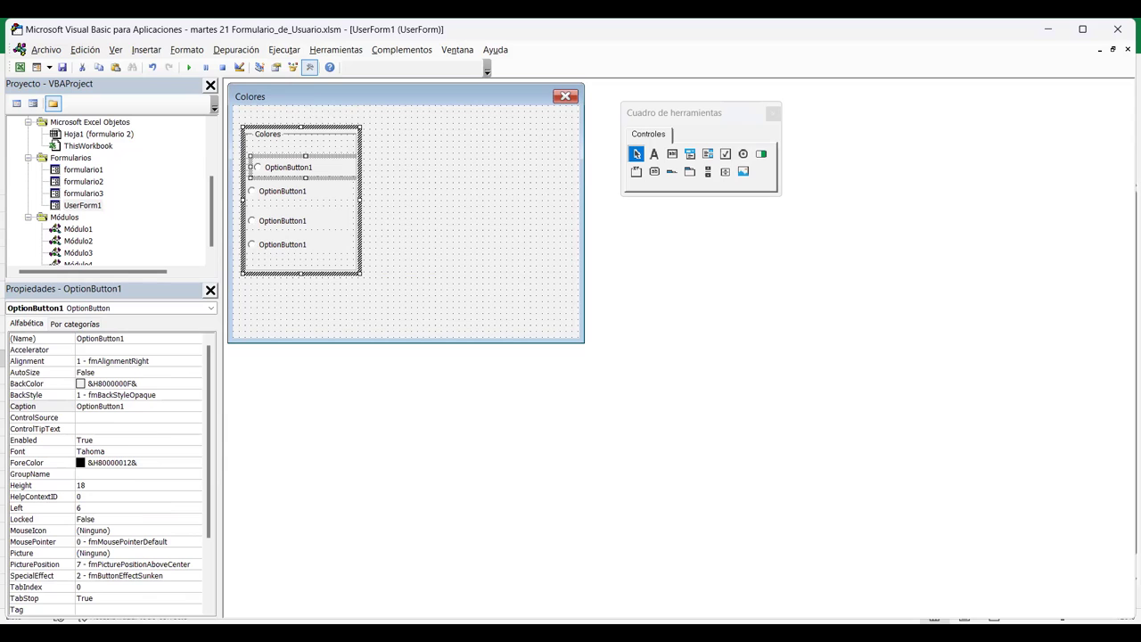
ctrl+click(282, 221)
ctrl+click(282, 244)
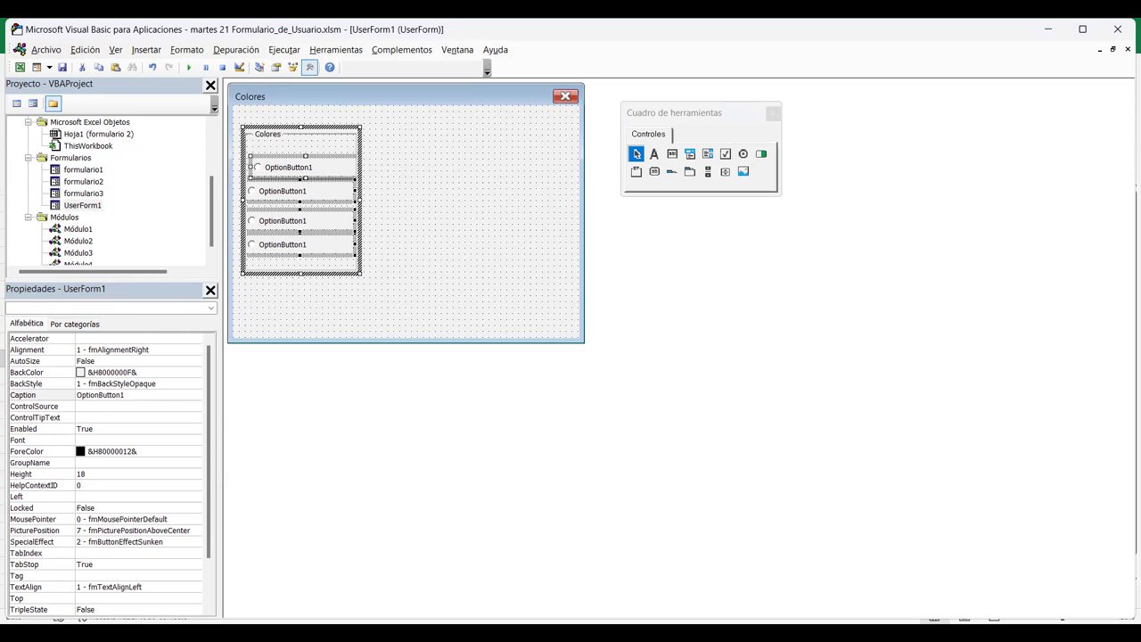
Display the UserForm toolbar and place it beside the form.
click(115, 49)
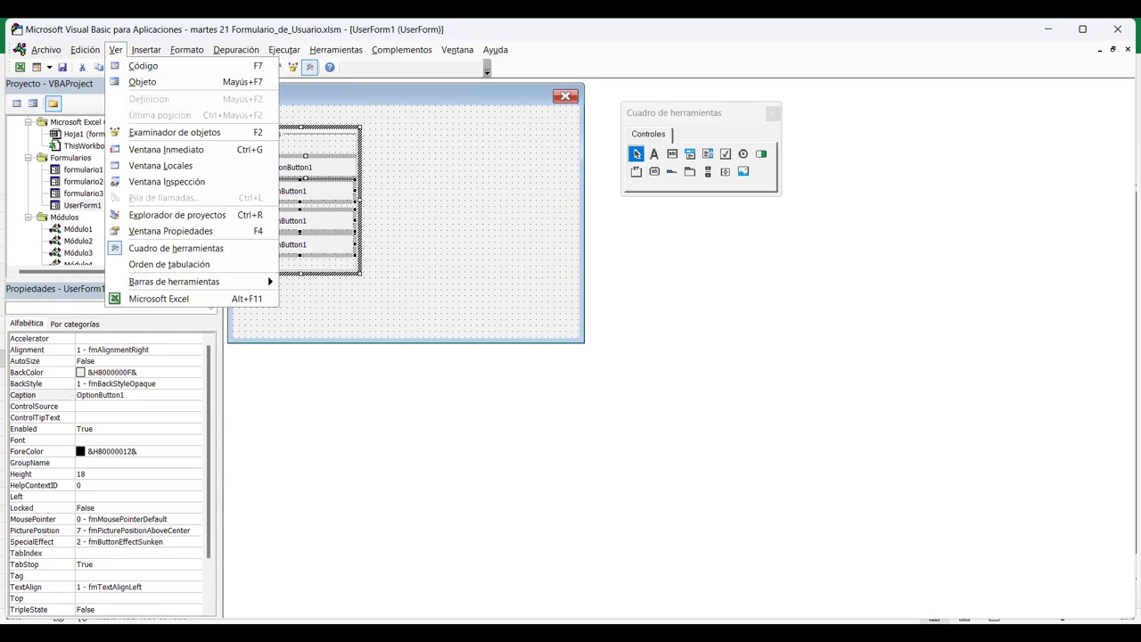
mouse_move(174, 281)
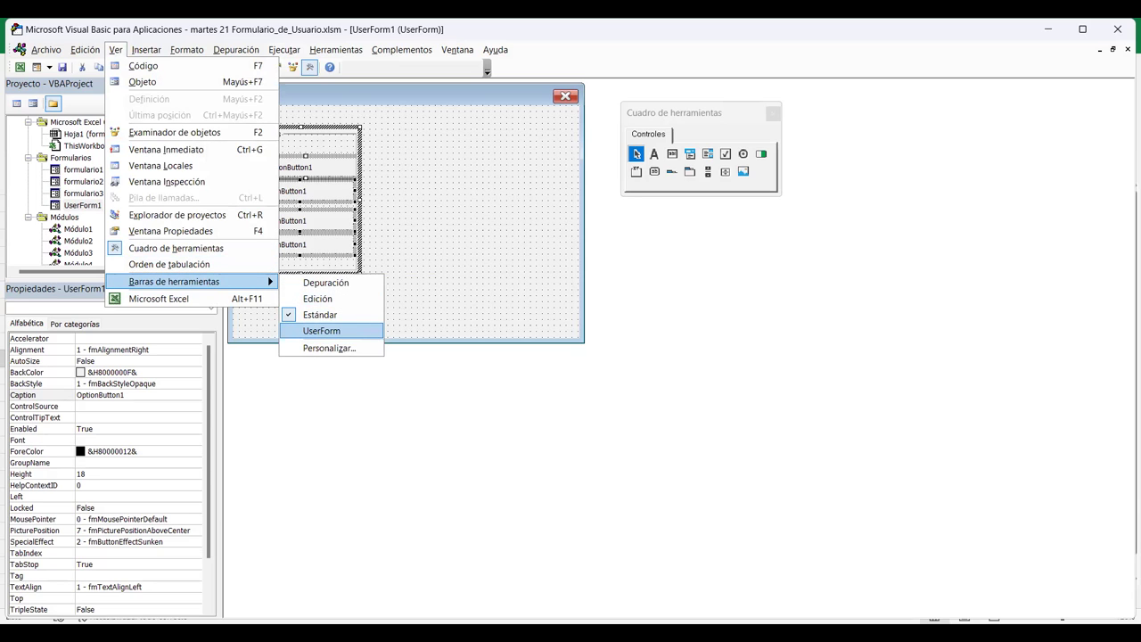
click(321, 331)
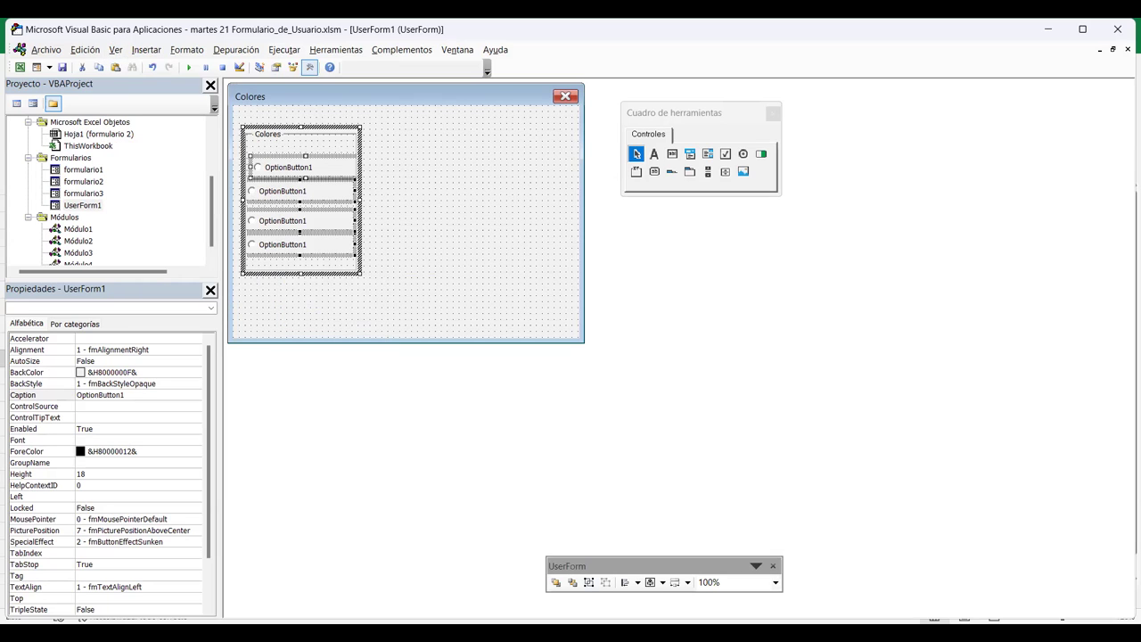
drag(624, 565, 681, 225)
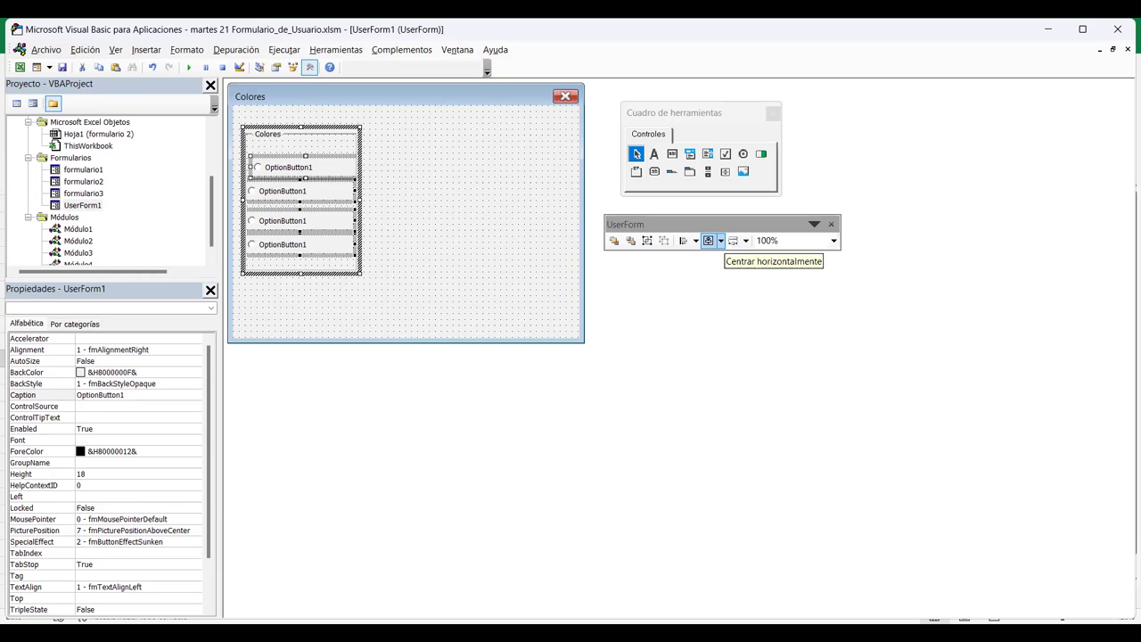
Left-align the selected option buttons so each has Left 6.
click(696, 241)
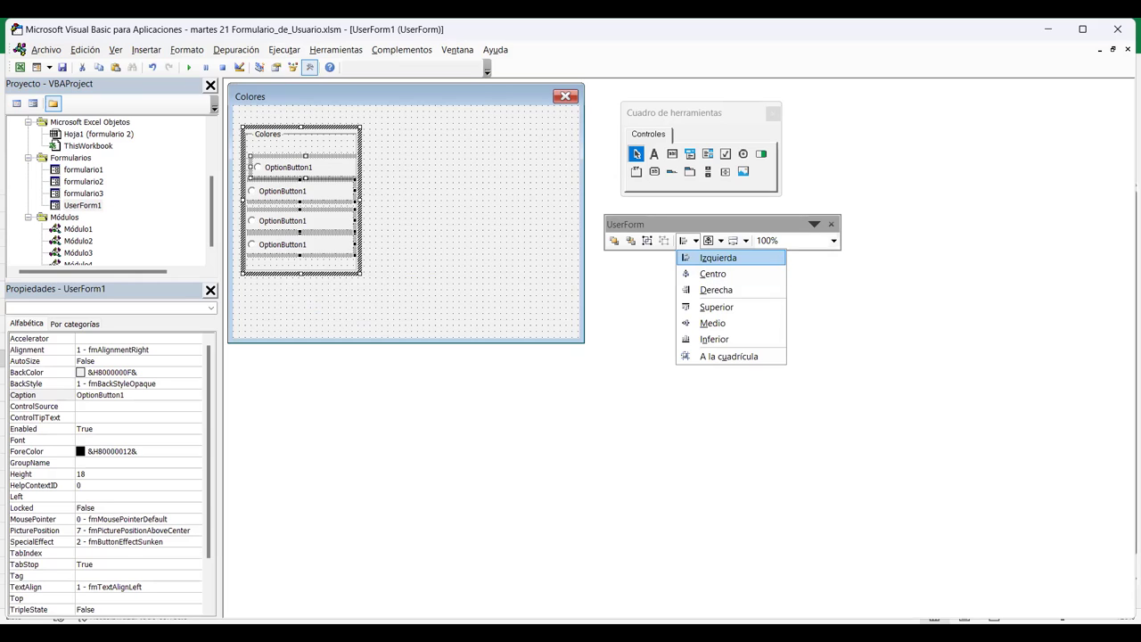
click(718, 258)
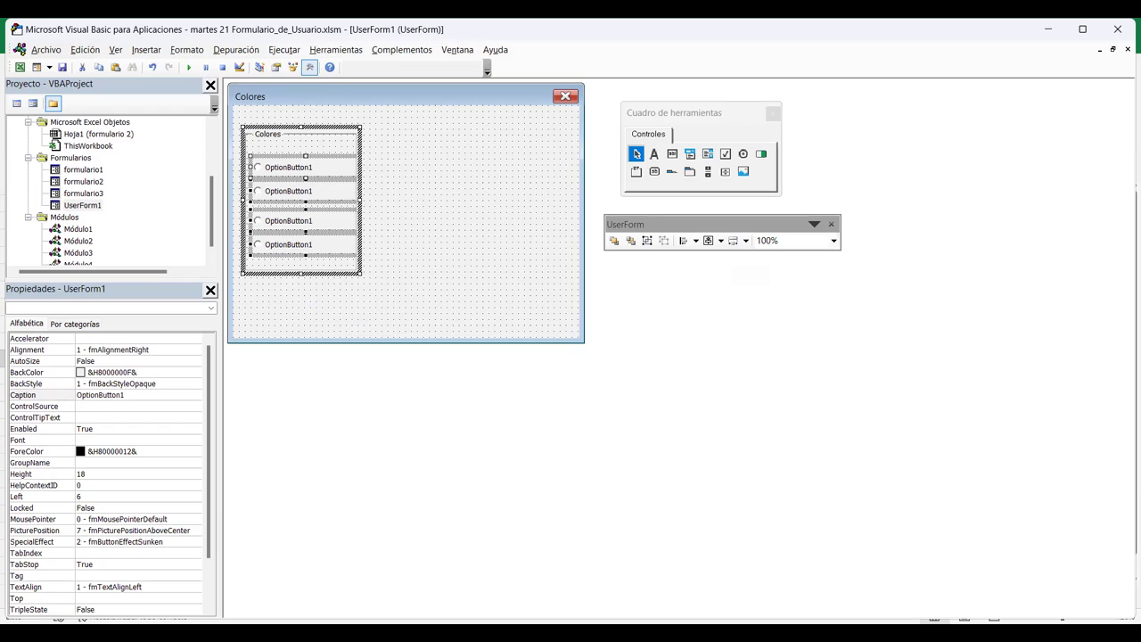
click(463, 268)
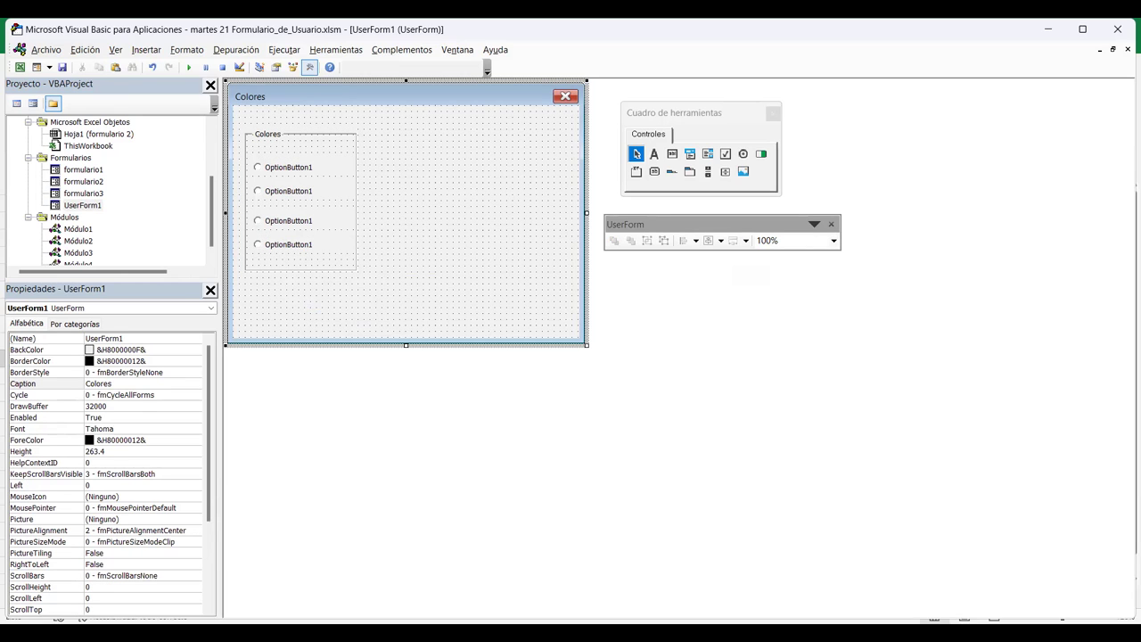
Enlarge the Colores frame further and move the lower three option buttons down.
click(267, 134)
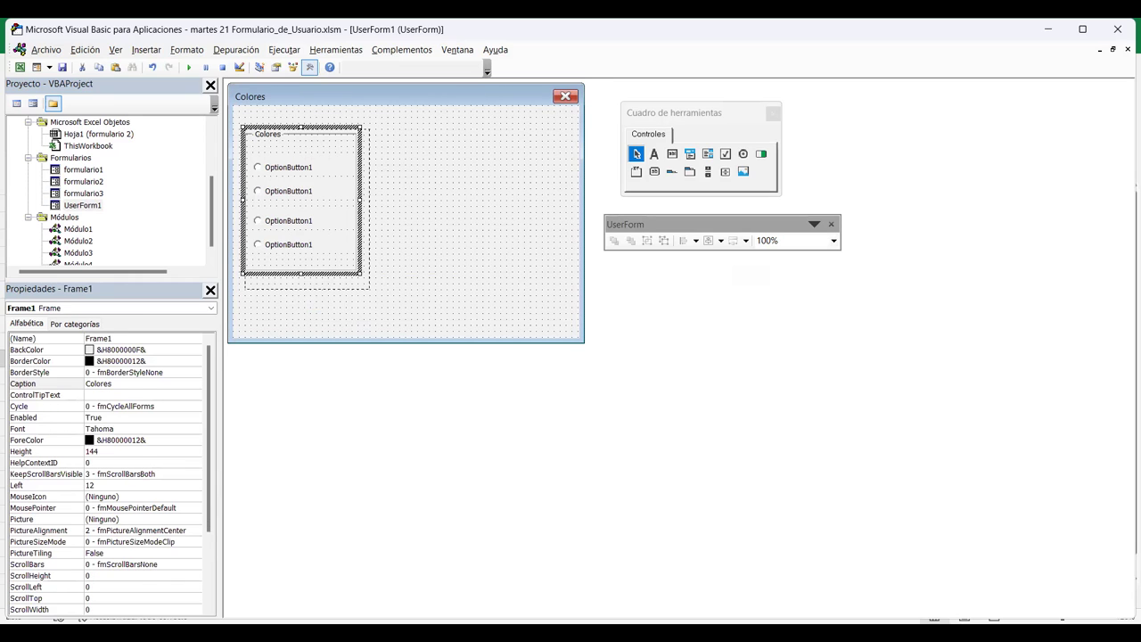
drag(369, 300, 372, 304)
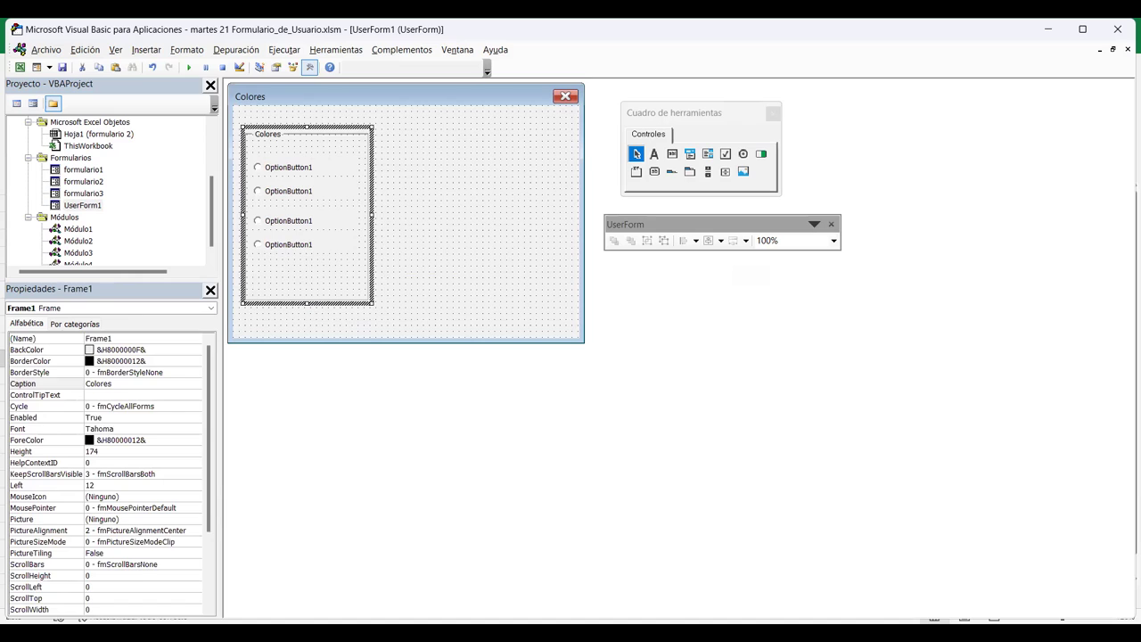
click(288, 245)
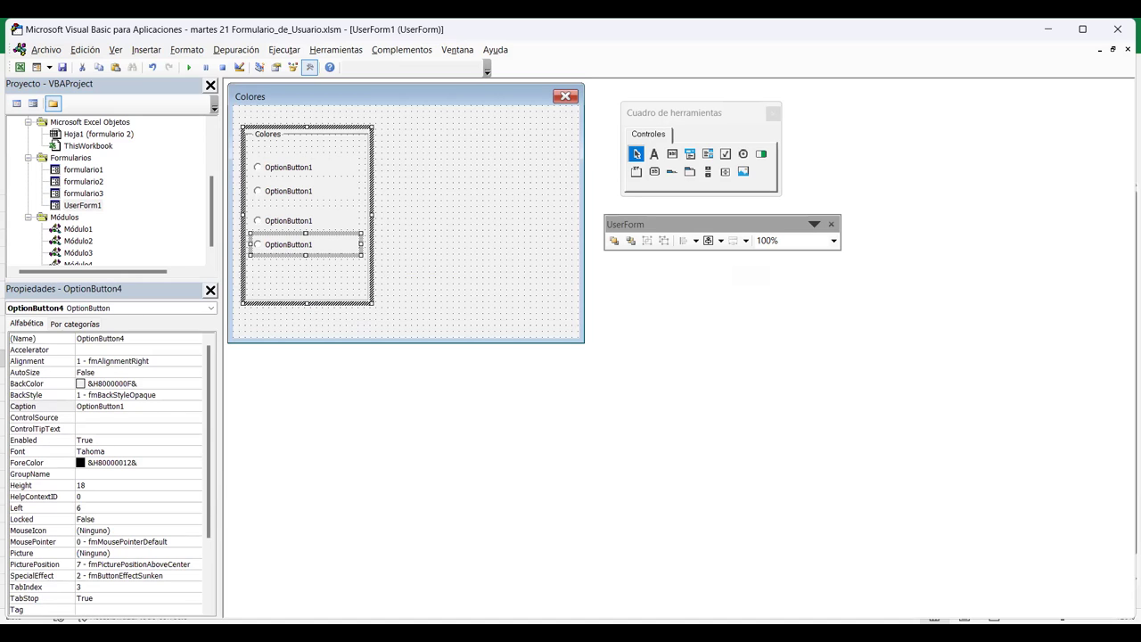
drag(353, 243, 353, 266)
drag(353, 221, 355, 239)
drag(353, 190, 353, 202)
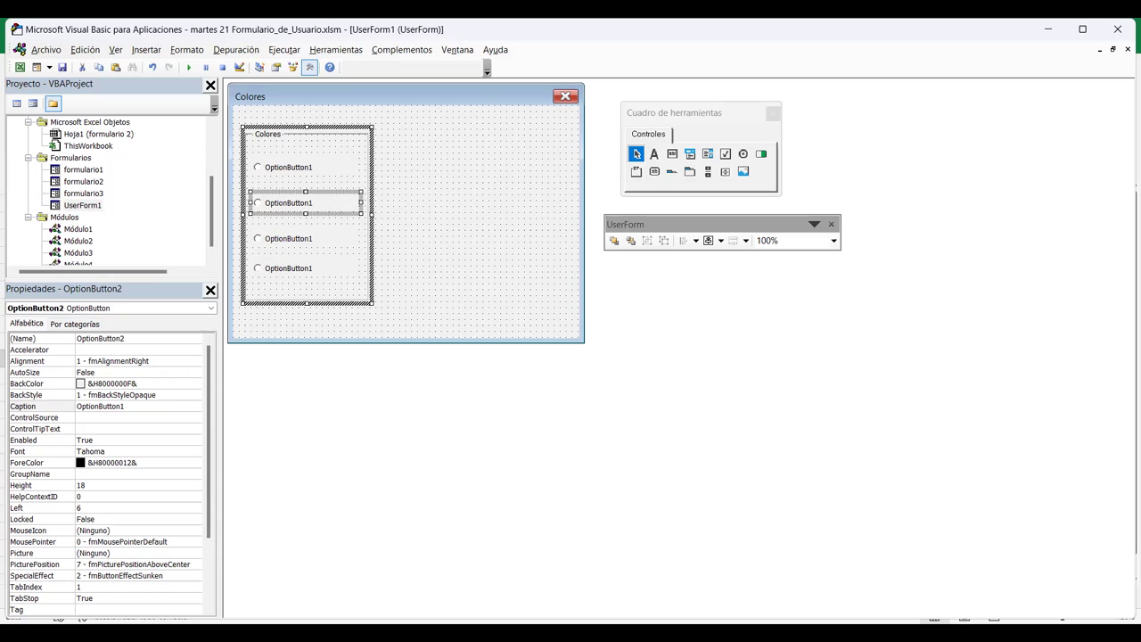
click(473, 267)
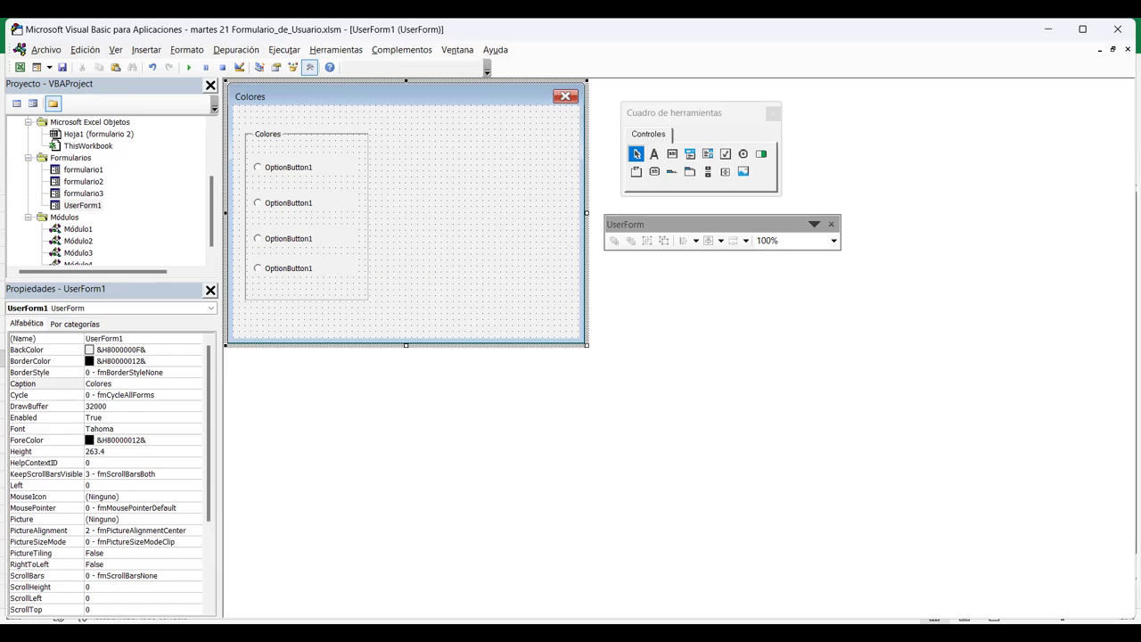
Nudge each option button into evenly spaced vertical positions within the frame.
click(288, 166)
drag(288, 167, 288, 161)
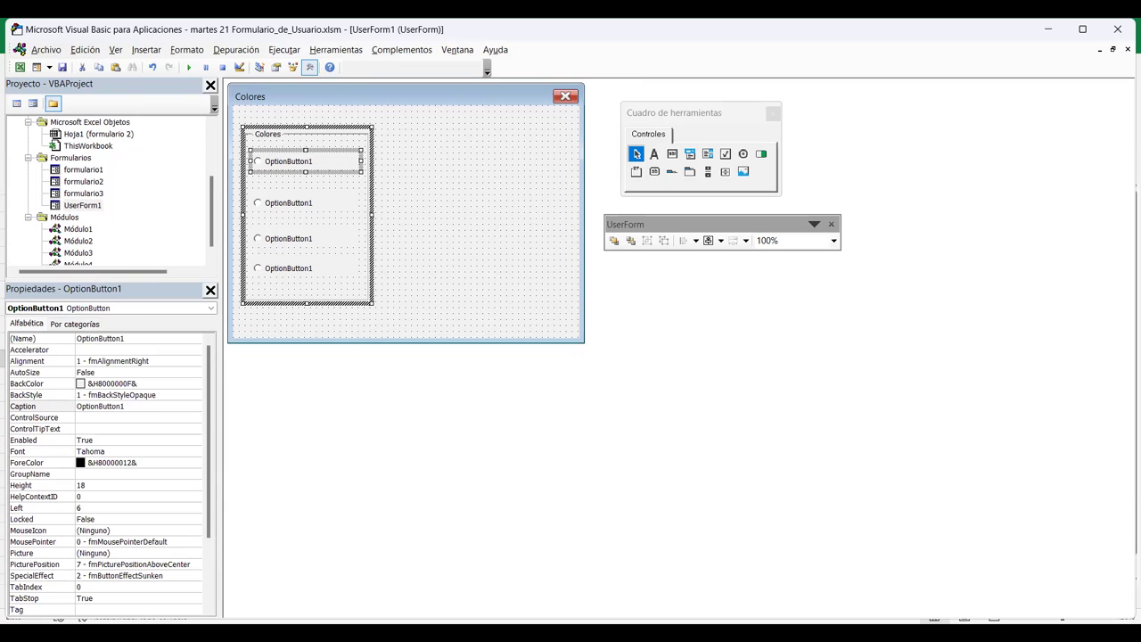
click(288, 203)
mouse_move(288, 203)
mouse_down()
mouse_move(297, 187)
mouse_move(288, 191)
mouse_up()
drag(288, 239, 294, 226)
drag(288, 267, 294, 256)
click(472, 267)
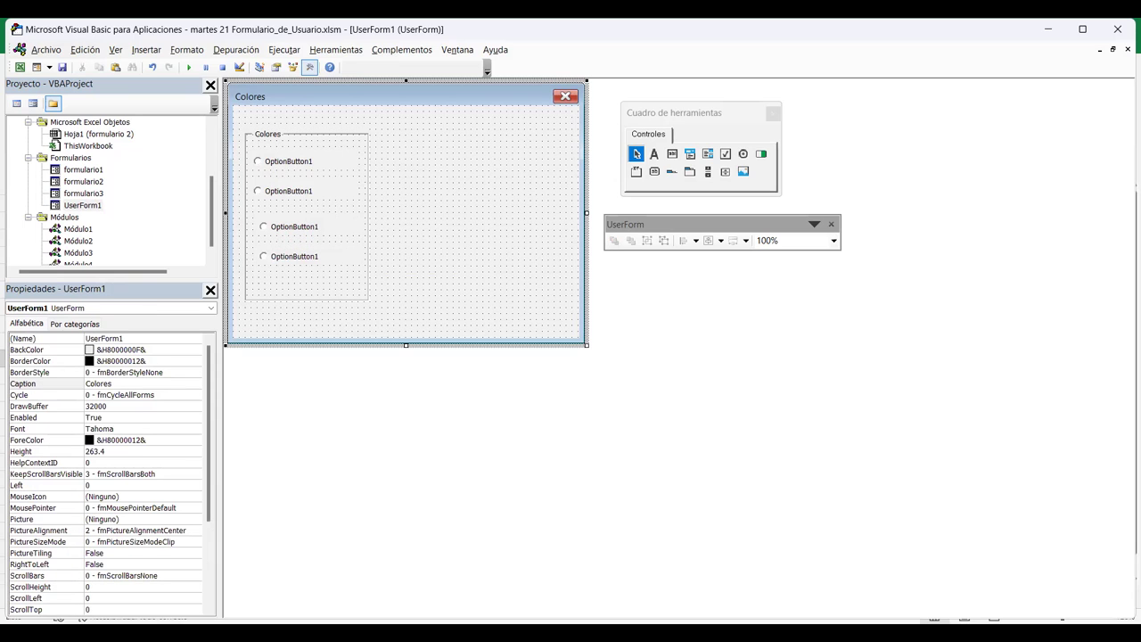
click(295, 227)
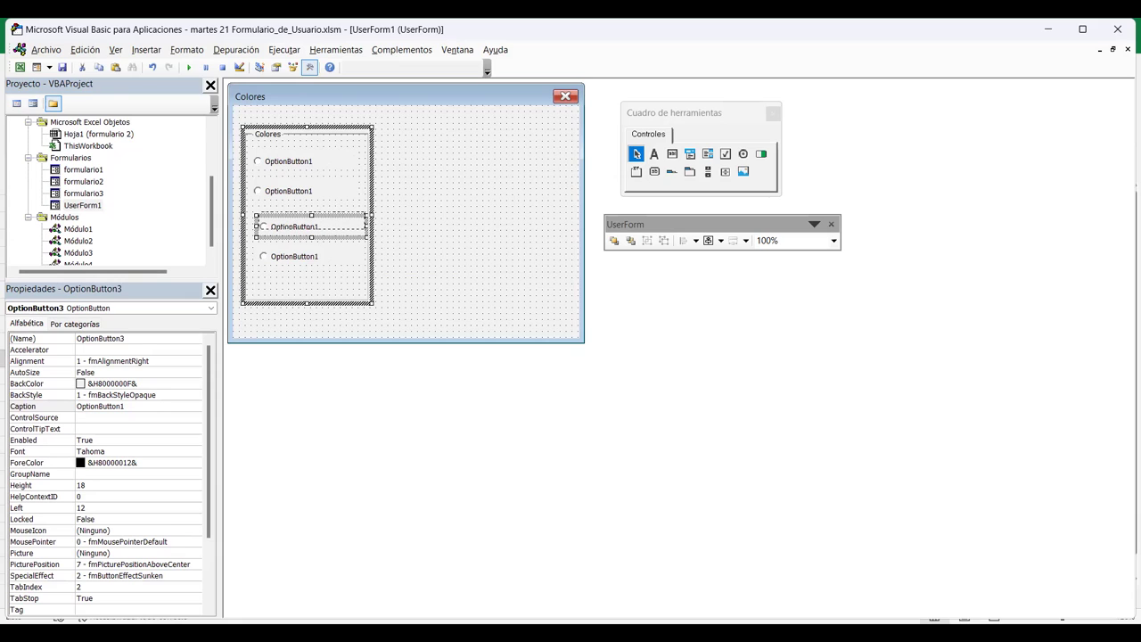
drag(294, 226, 295, 215)
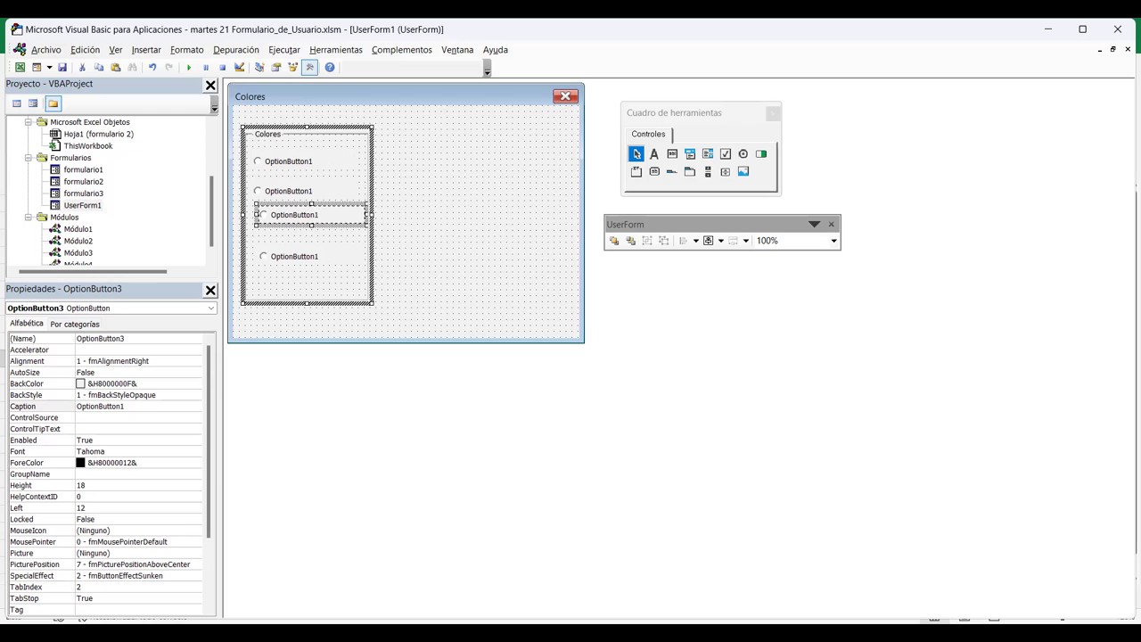
click(472, 268)
Select all four option buttons and centre-align them, giving a common Left of 12.
click(325, 178)
mouse_move(324, 178)
mouse_down()
mouse_move(287, 277)
mouse_move(273, 276)
mouse_up()
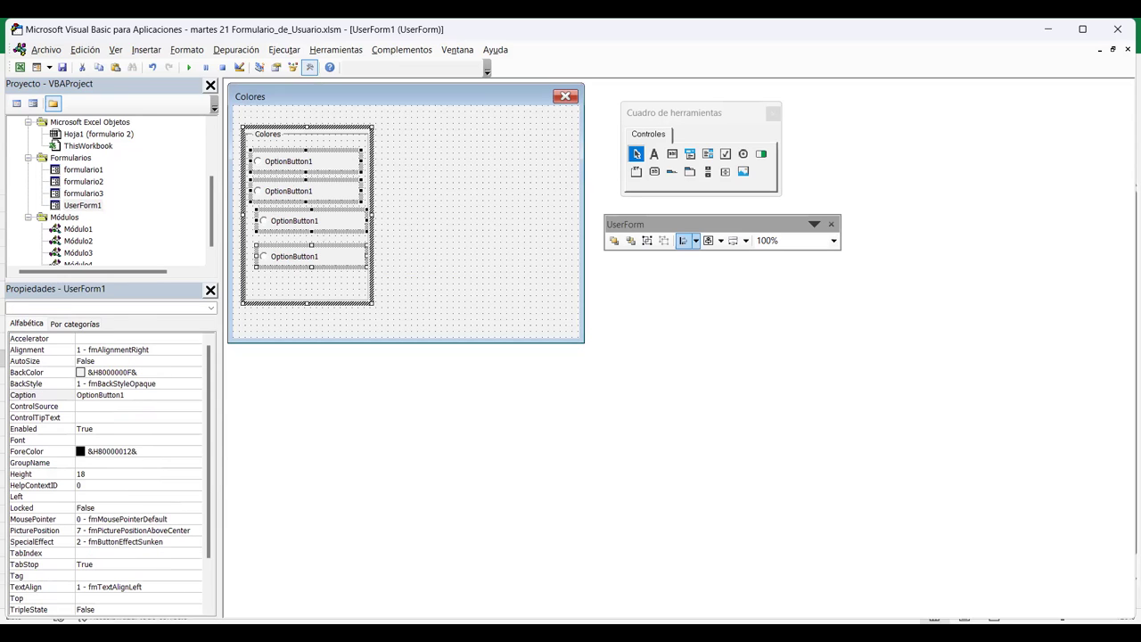
click(696, 241)
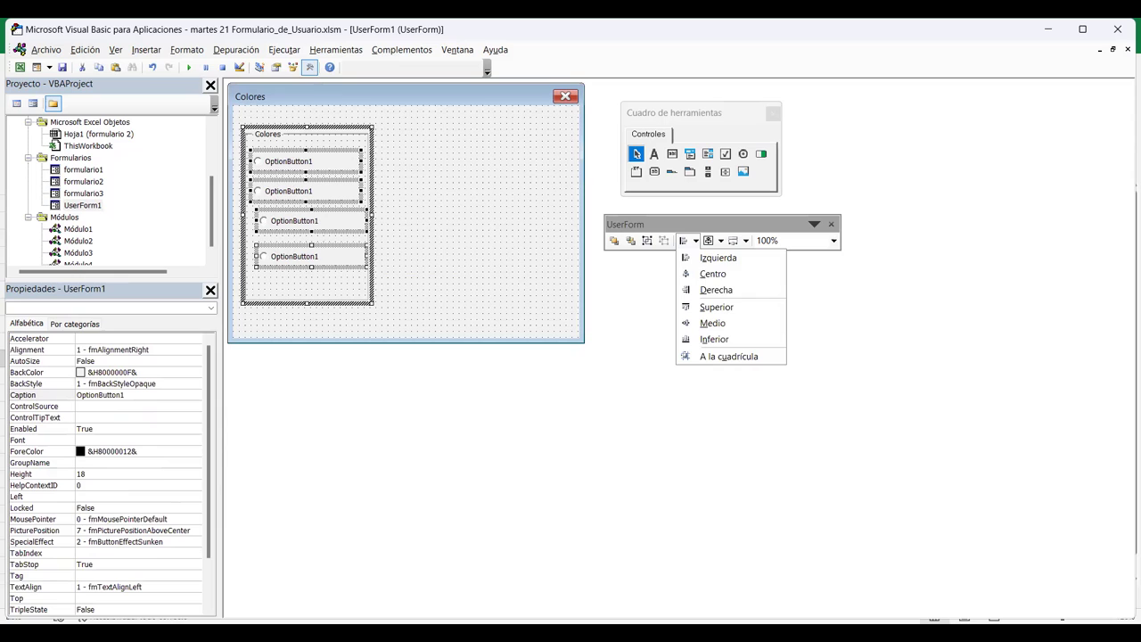
click(713, 274)
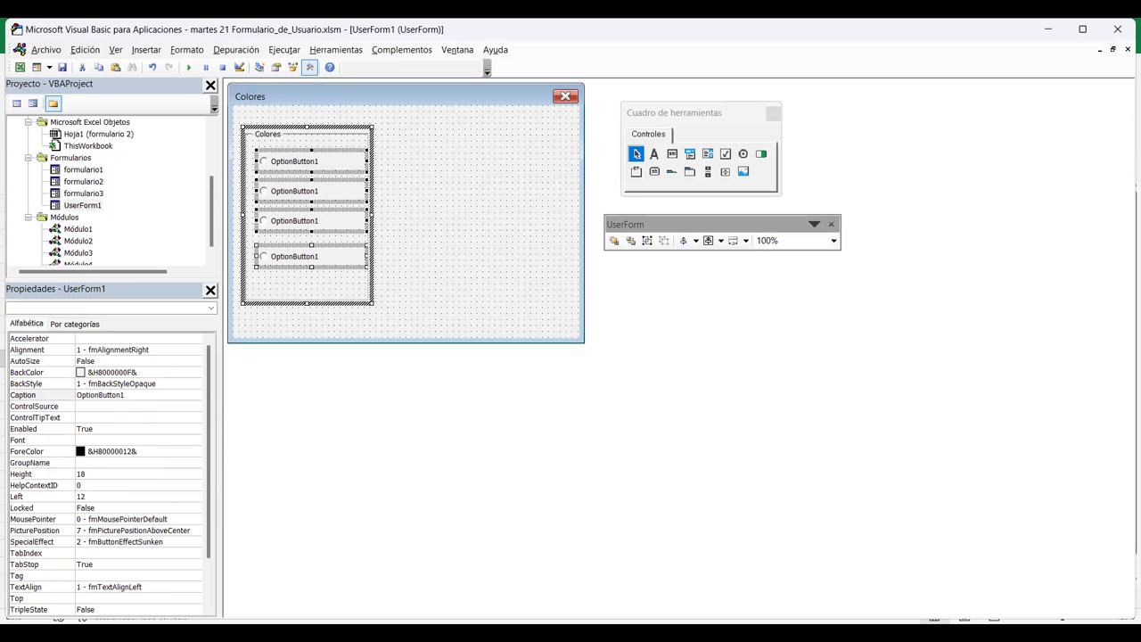
click(473, 223)
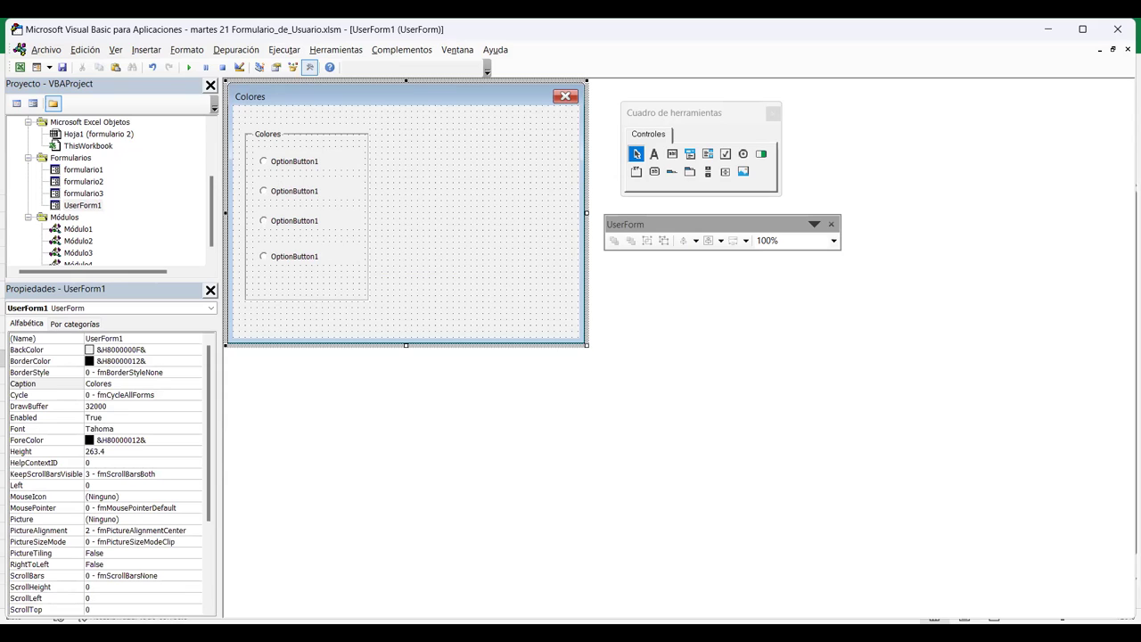
Caption the first option button 'Azul'.
key(F5)
click(294, 160)
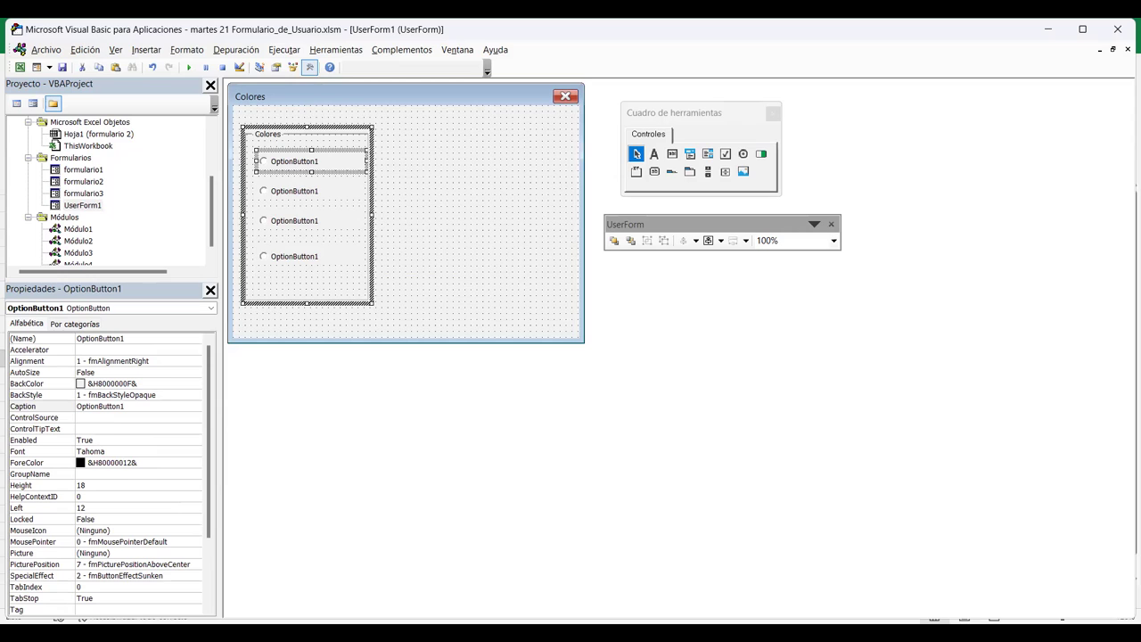
key(F5)
click(35, 406)
text(Azuk)
key(BackSpace)
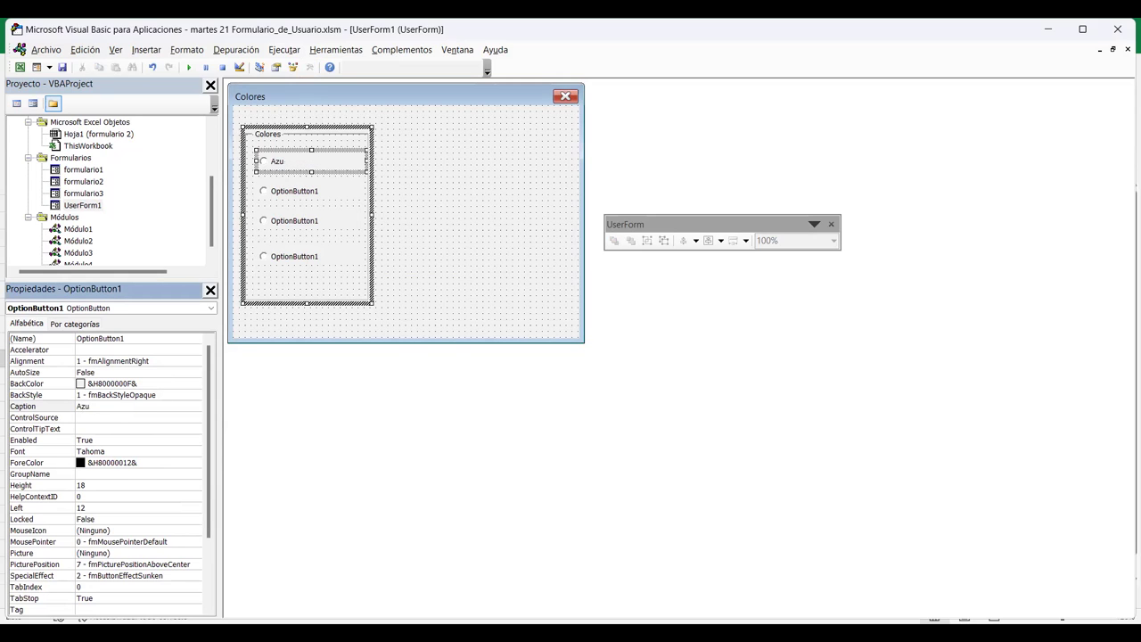
text(l)
key(Return)
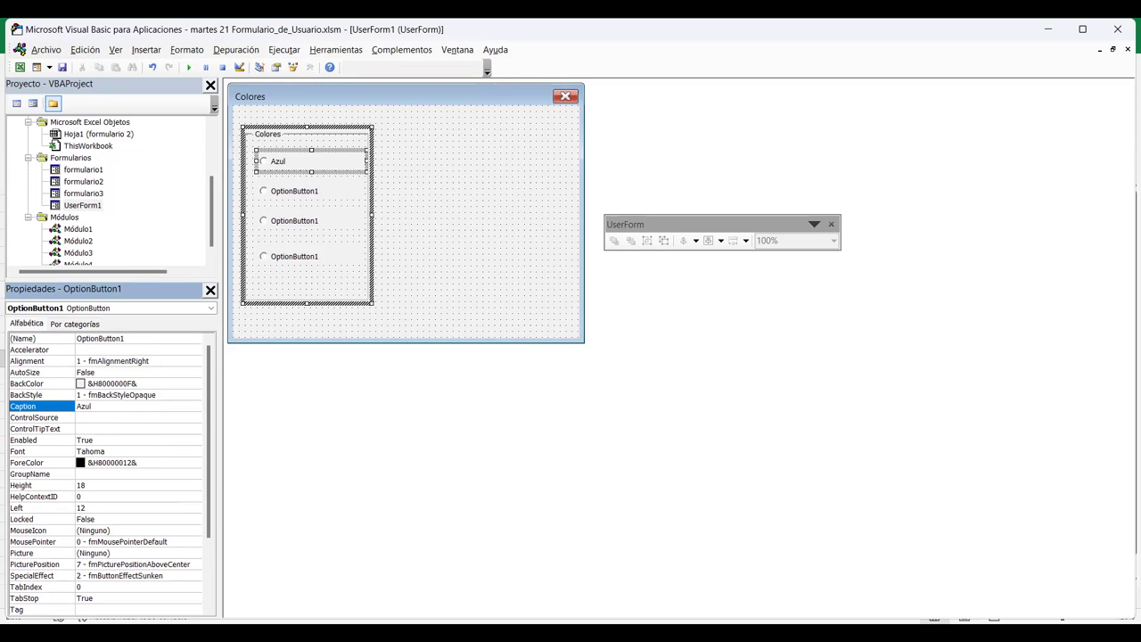
Caption the second option button 'Rojo'.
click(294, 191)
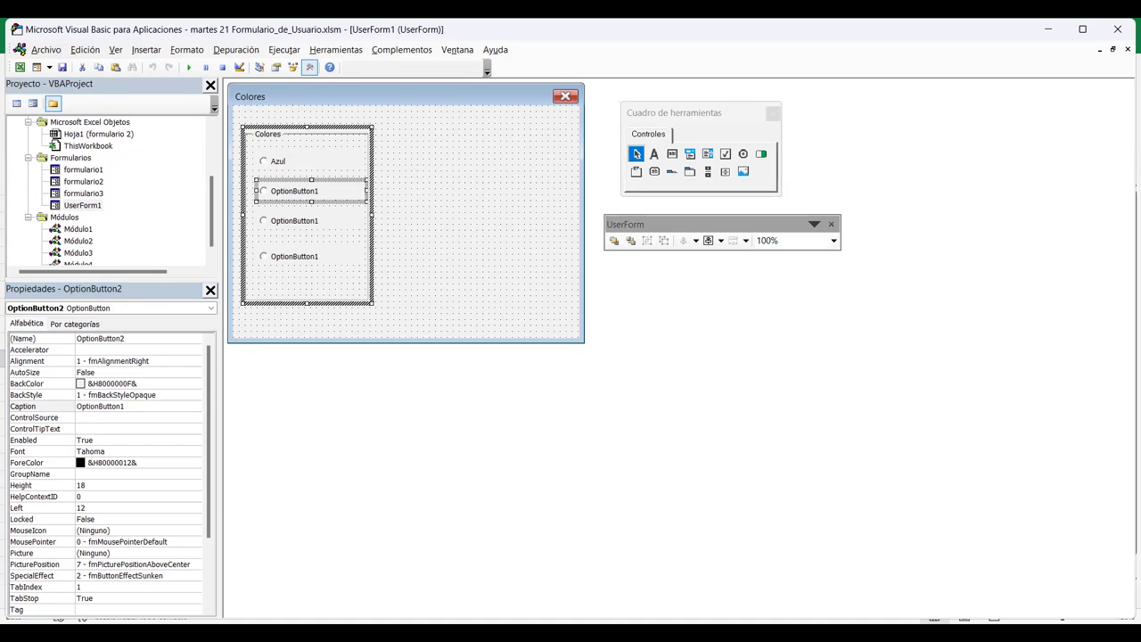
key(alt+Tab)
key(alt+Tab)
key(F4)
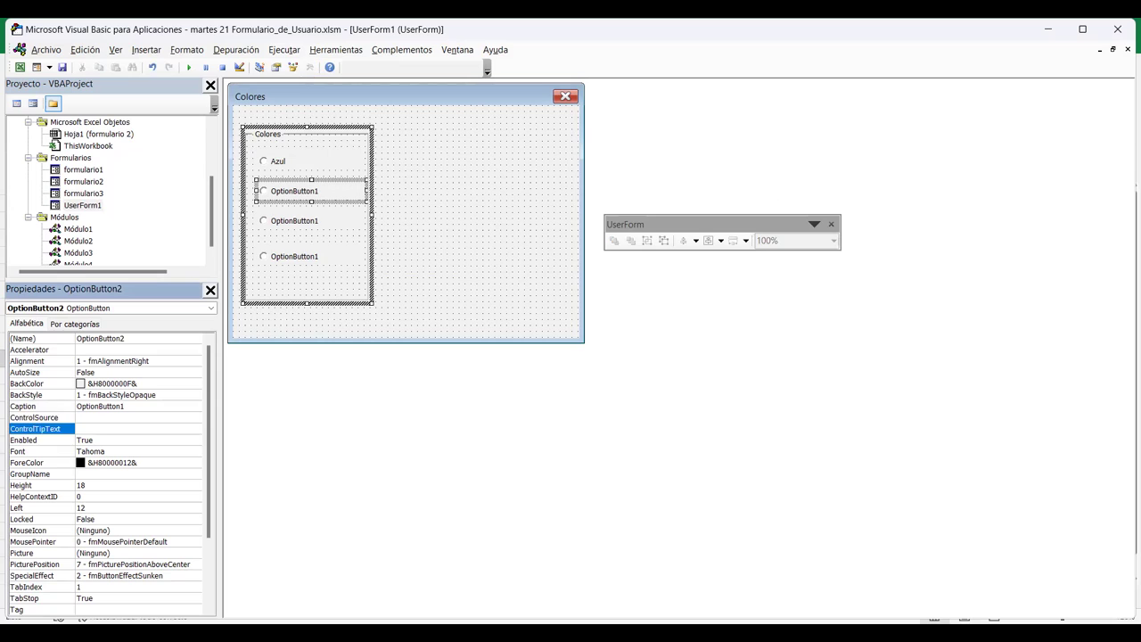
key(Down)
key(Down)
key(Down)
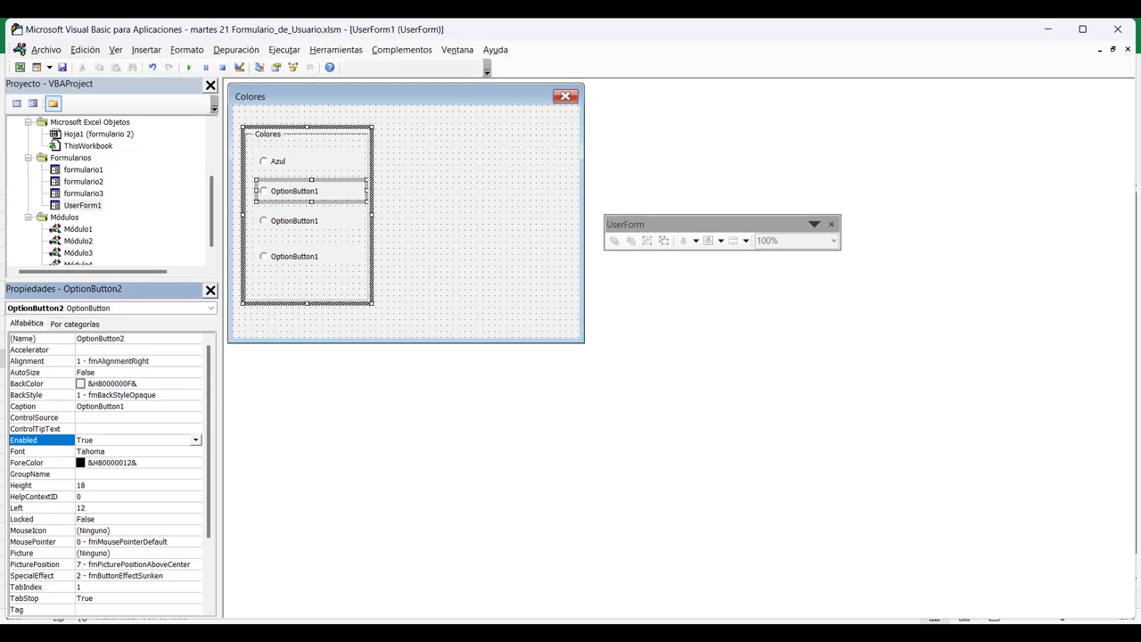
key(Up)
key(Up)
key(Up)
text(Rojo)
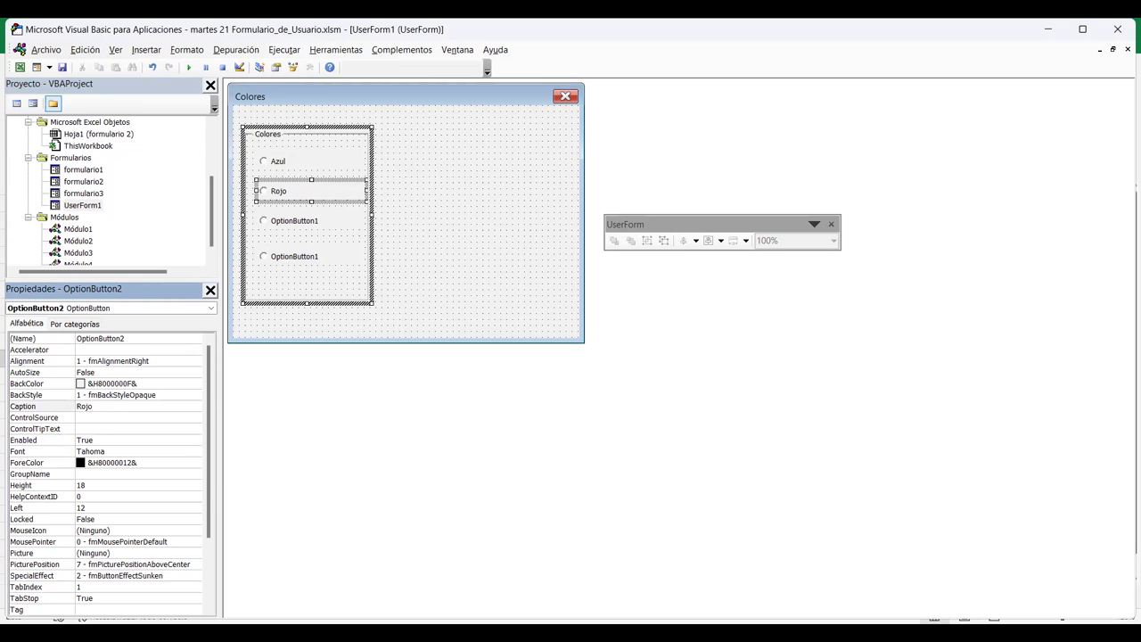
key(Return)
Caption the third and fourth option buttons 'Verde' and 'Amarillo'.
click(294, 220)
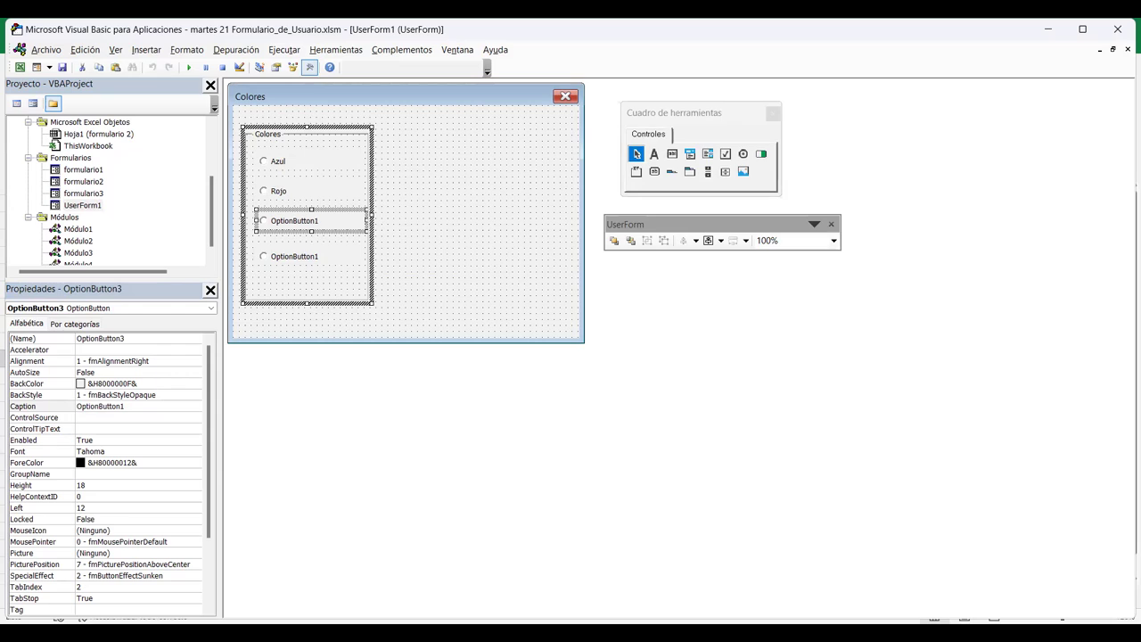
text(Verde)
key(Return)
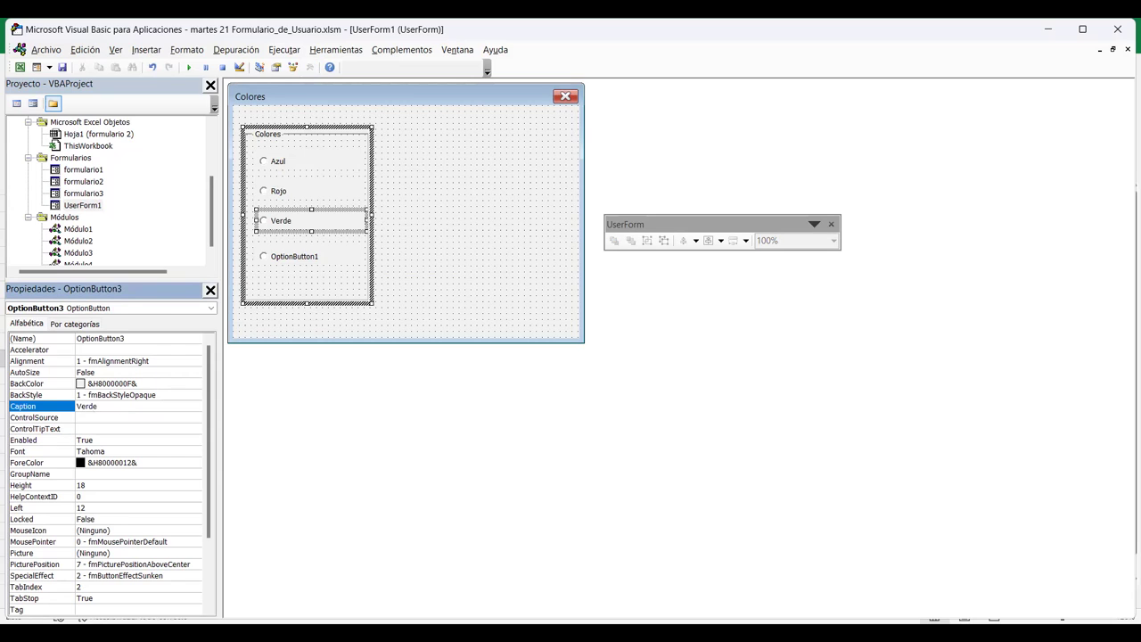
click(294, 256)
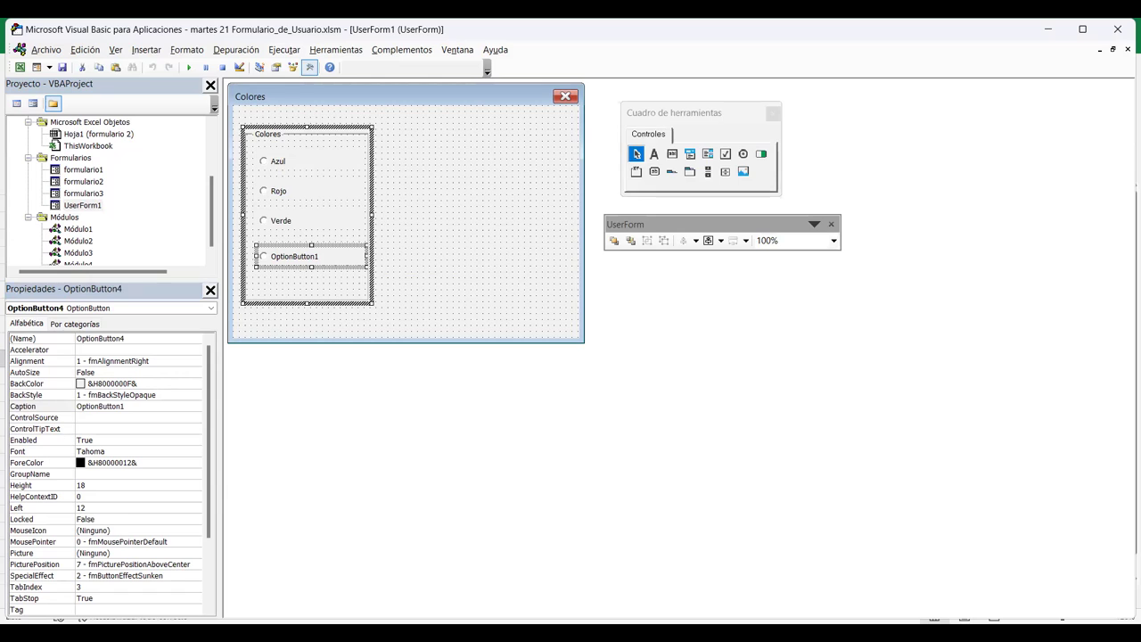
click(133, 406)
text(Amarillo)
key(Return)
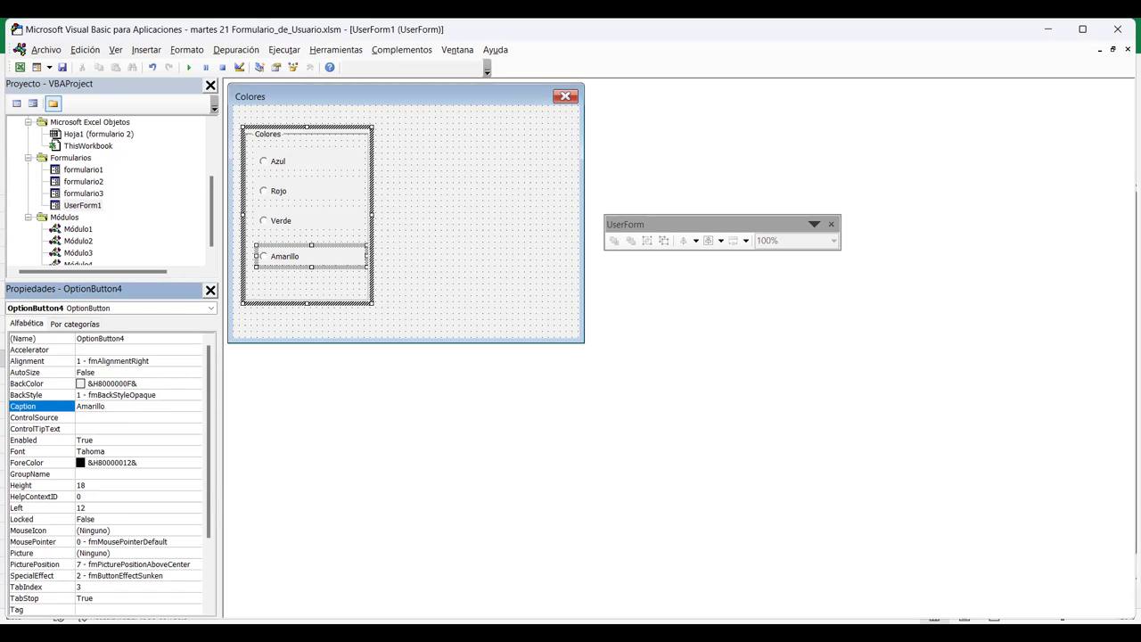
click(473, 223)
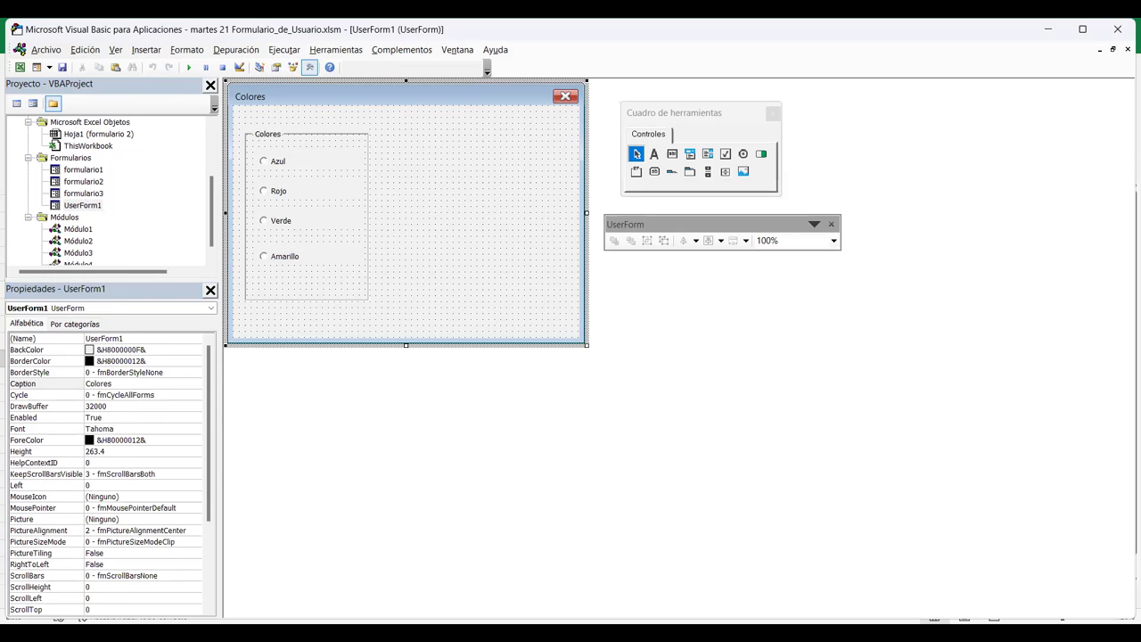
key(F5)
Draw TextBox1 on the Colores form to the right of the option-button frame.
click(673, 153)
mouse_move(400, 170)
mouse_down()
mouse_move(536, 224)
mouse_move(549, 242)
mouse_up()
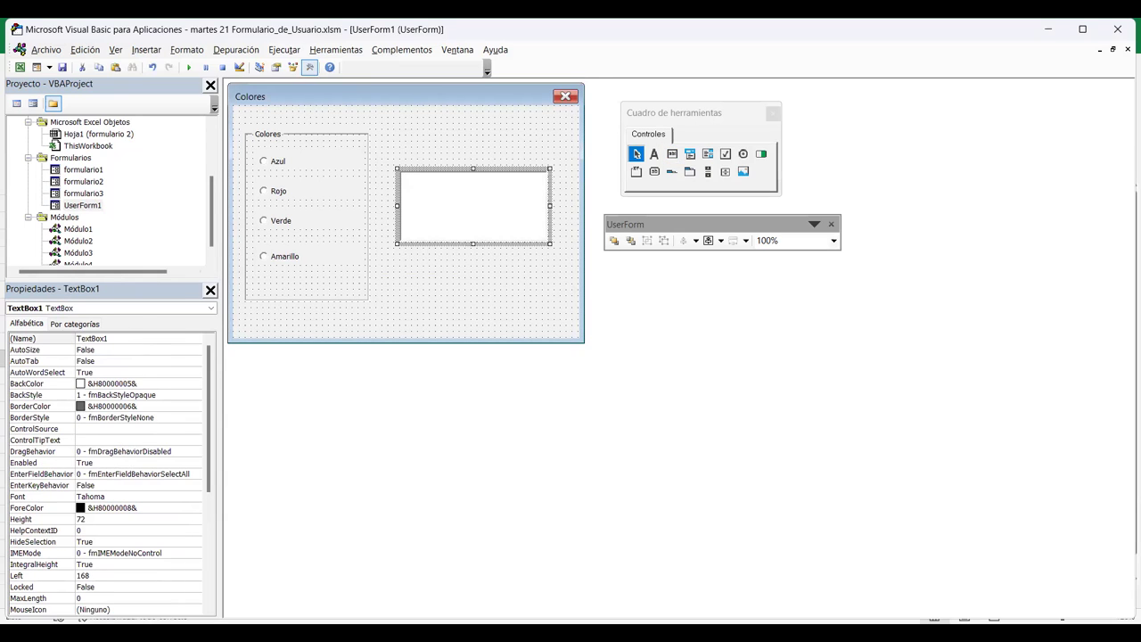
Set the Azul, Rojo, Verde and Amarillo option captions to bold 10 pt font.
click(278, 161)
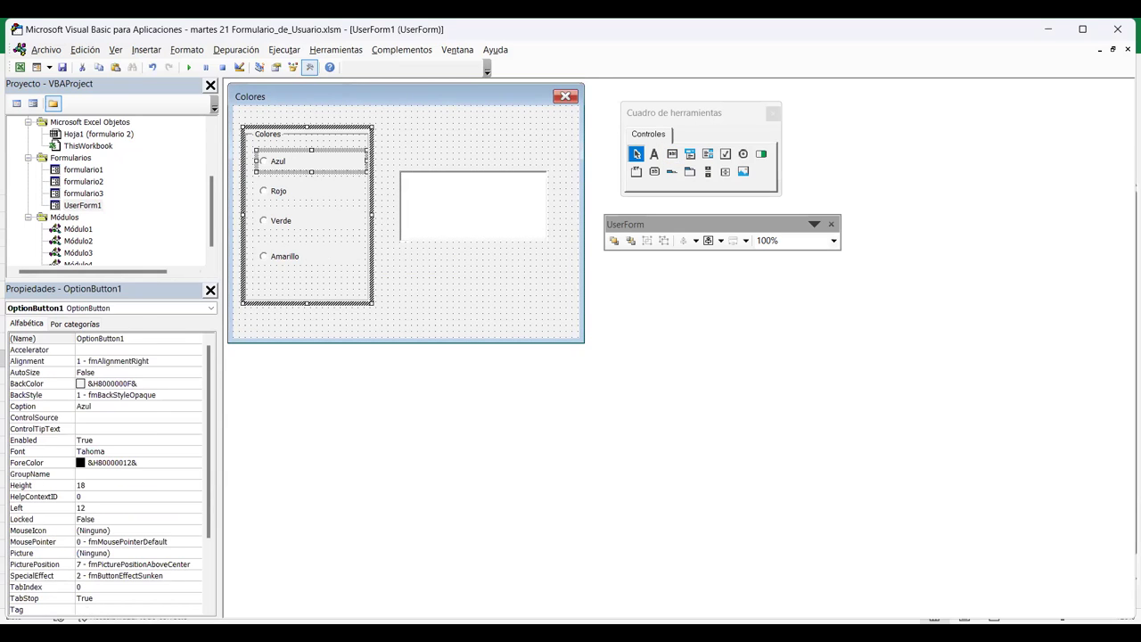
ctrl+click(278, 191)
ctrl+click(281, 220)
ctrl+click(284, 256)
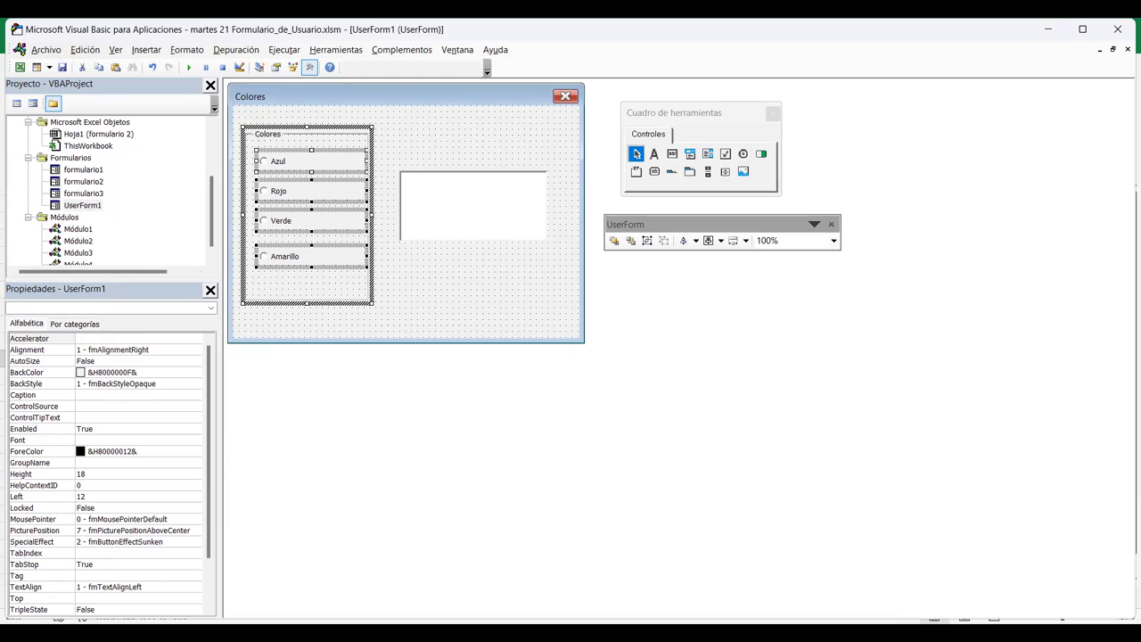
click(29, 440)
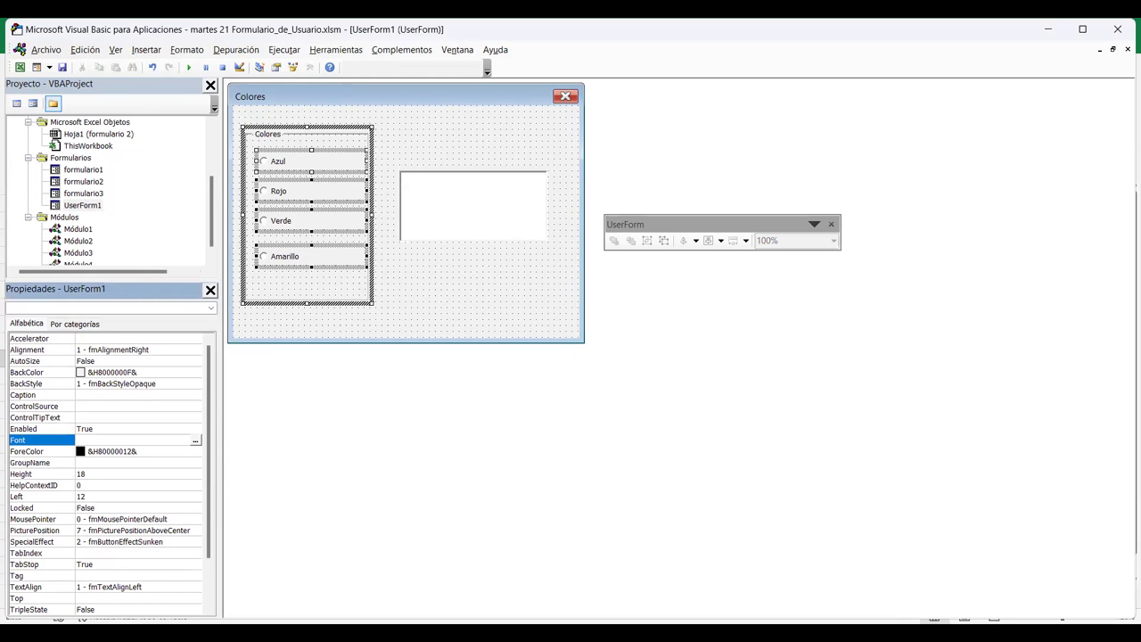
click(196, 440)
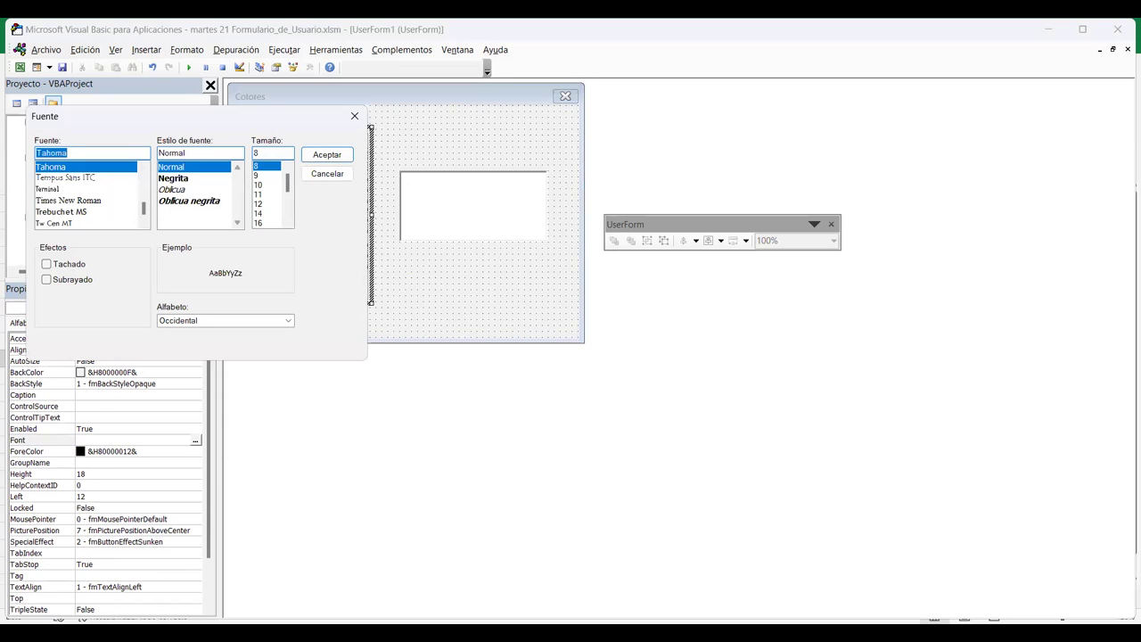
click(264, 185)
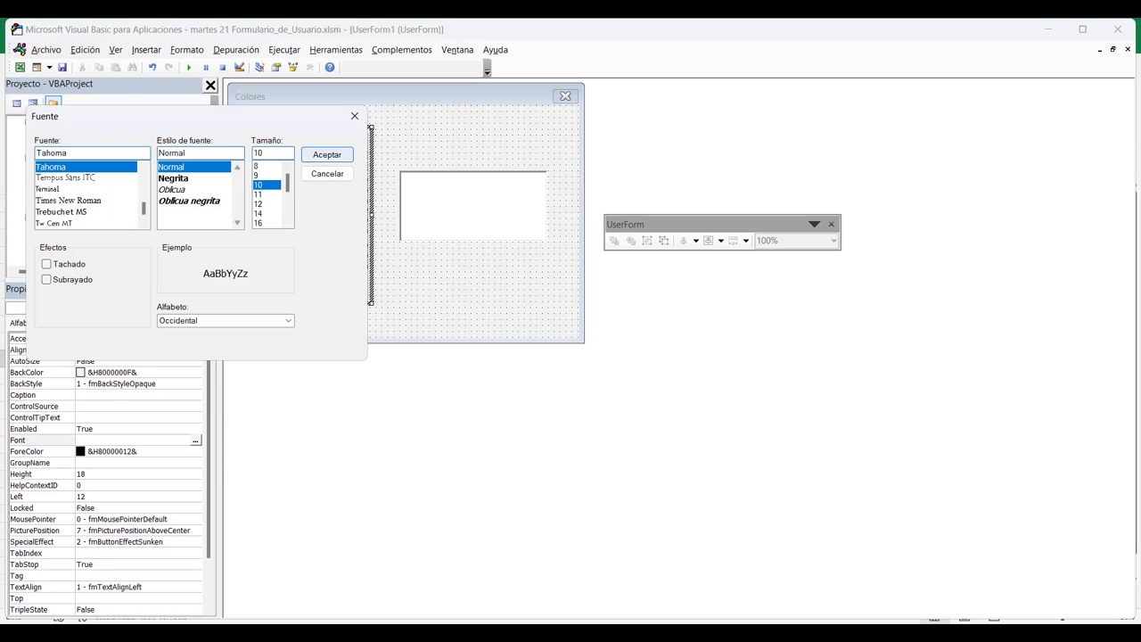
key(Return)
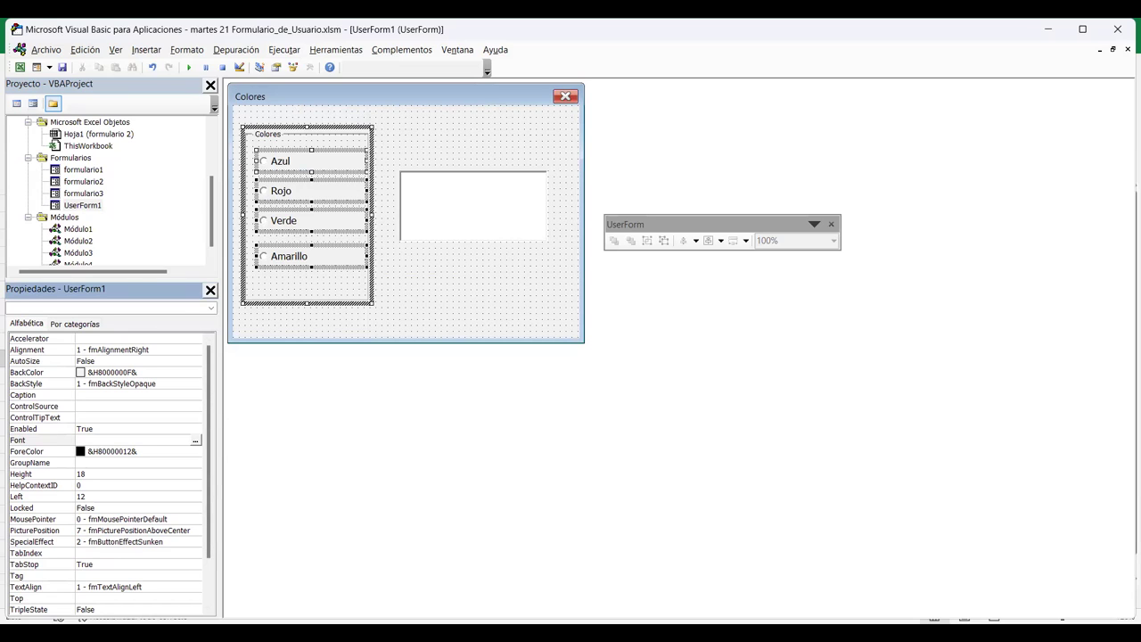
click(195, 441)
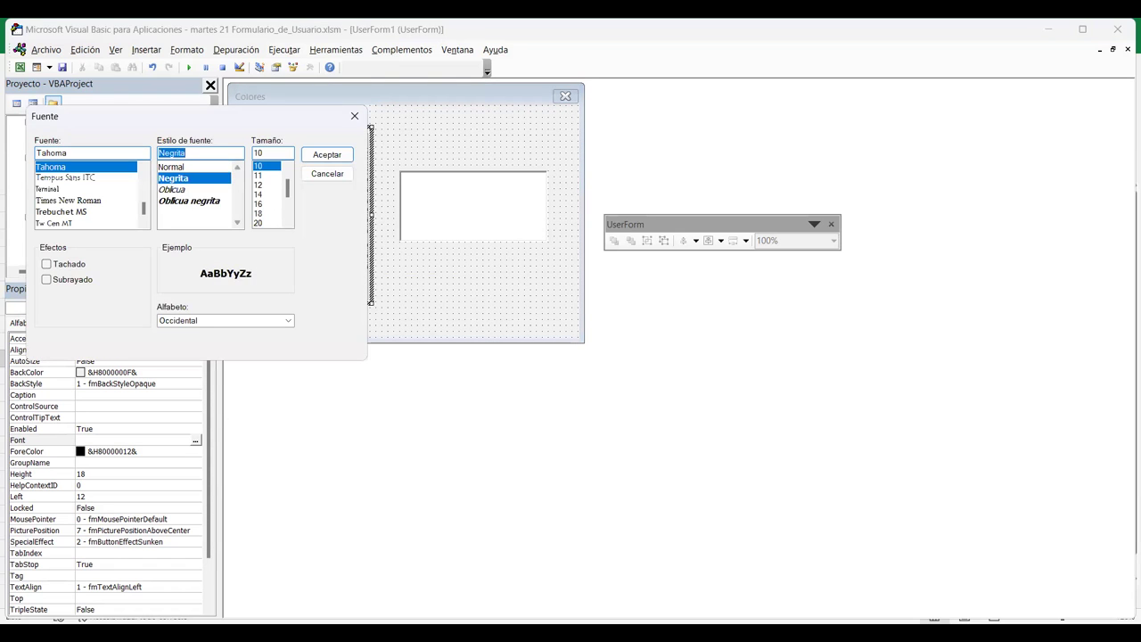
key(Return)
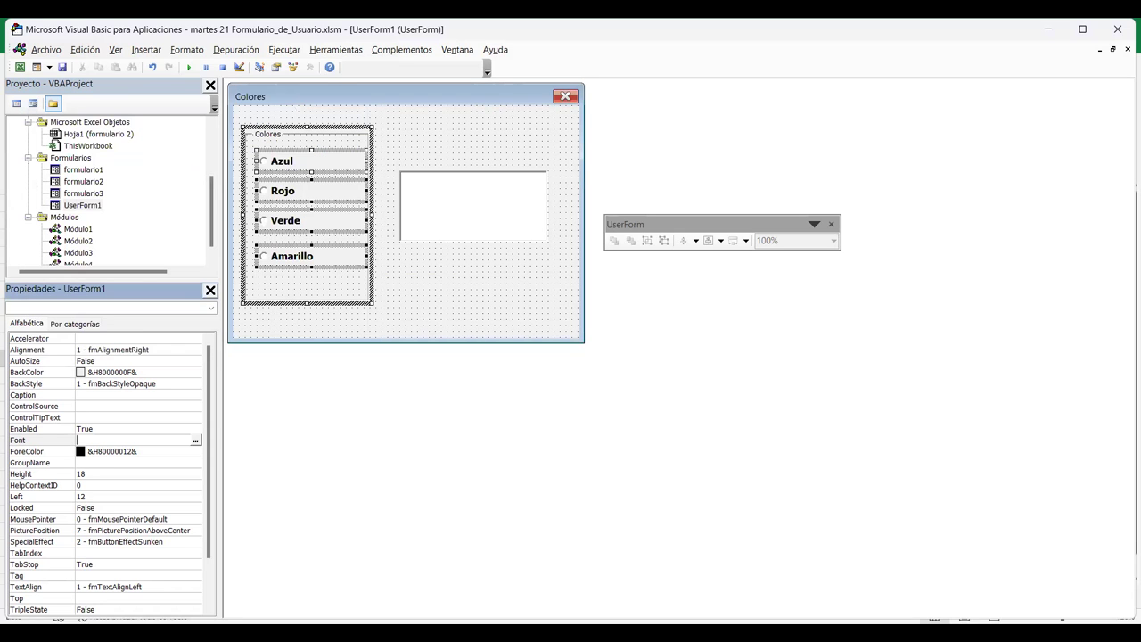
click(473, 294)
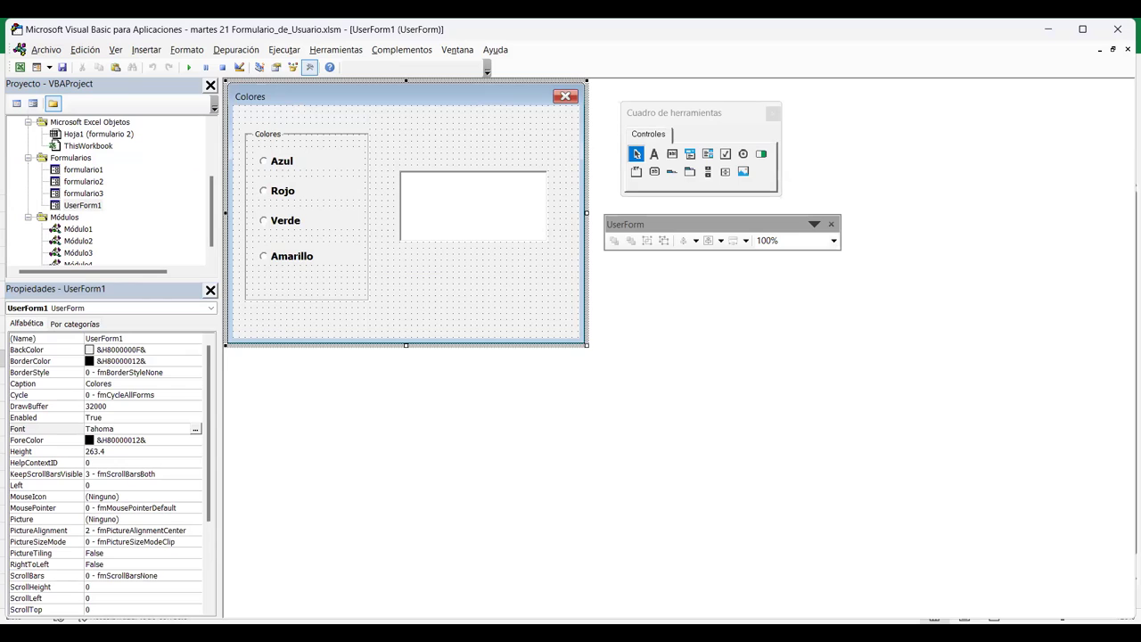
Run the Colores form briefly, then return to the form designer.
key(F5)
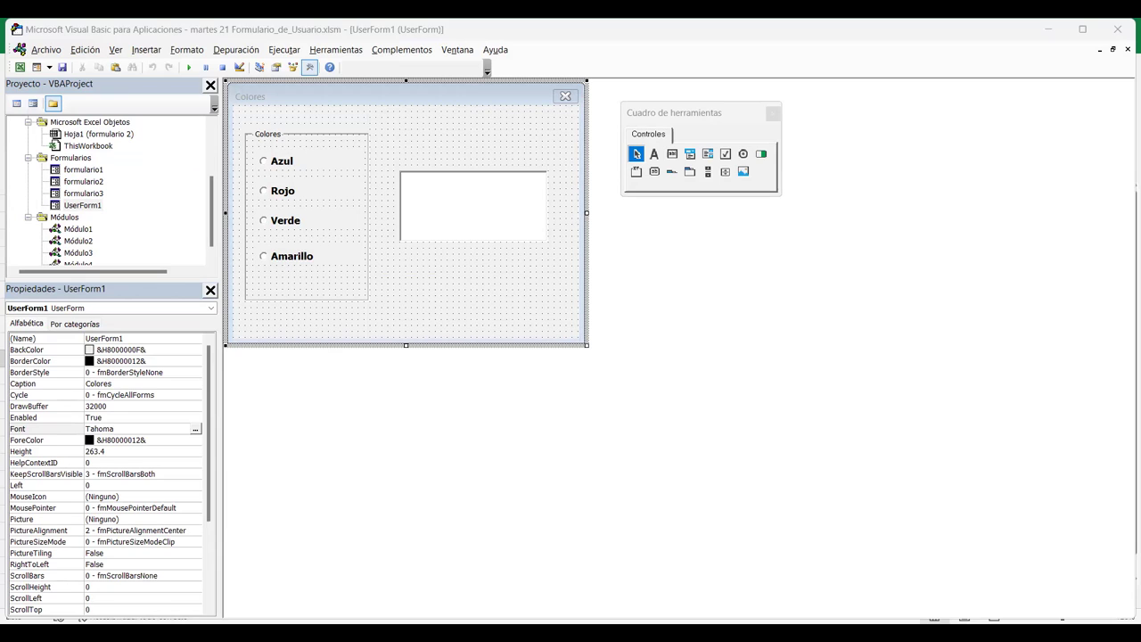
key(alt+Tab)
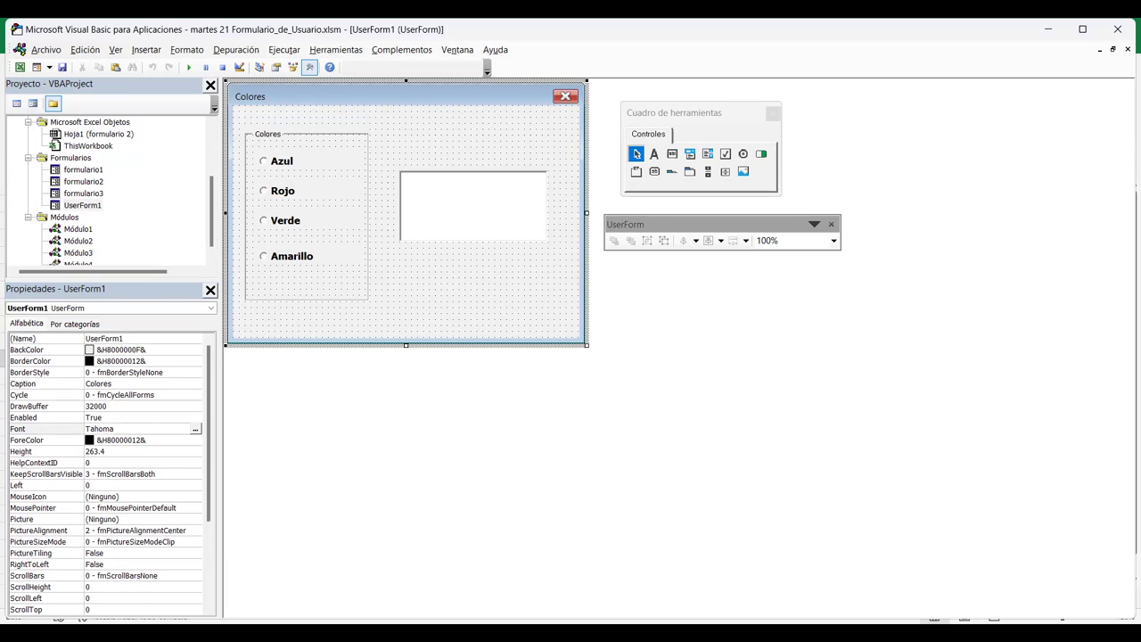
key(alt+Tab)
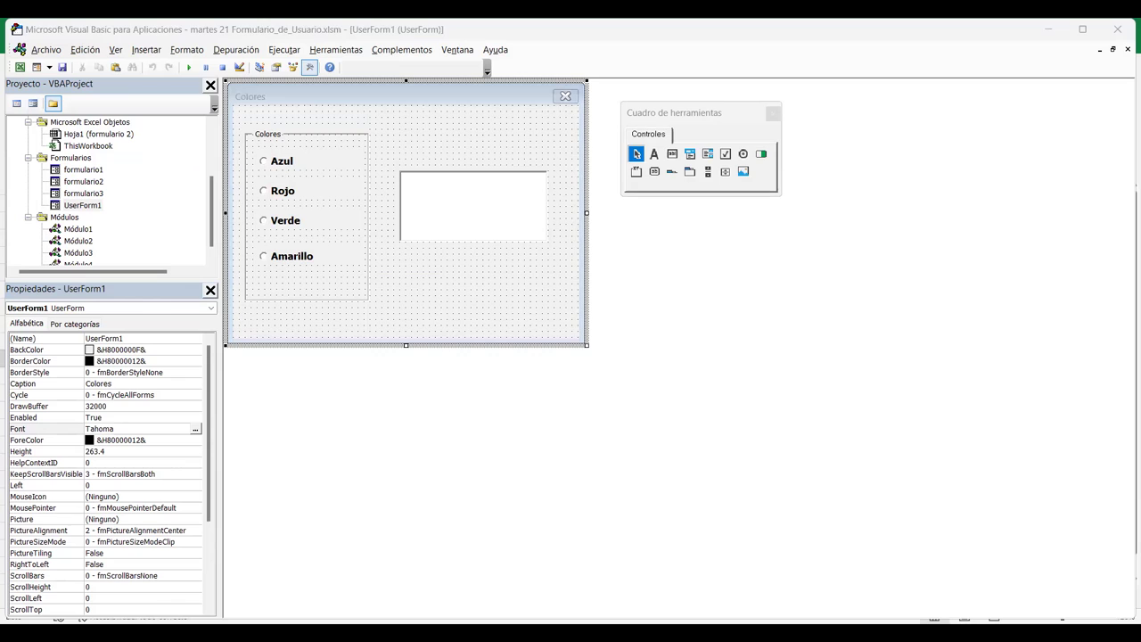
key(alt+Tab)
Rename the user form from UserForm1 to frmColores.
key(F4)
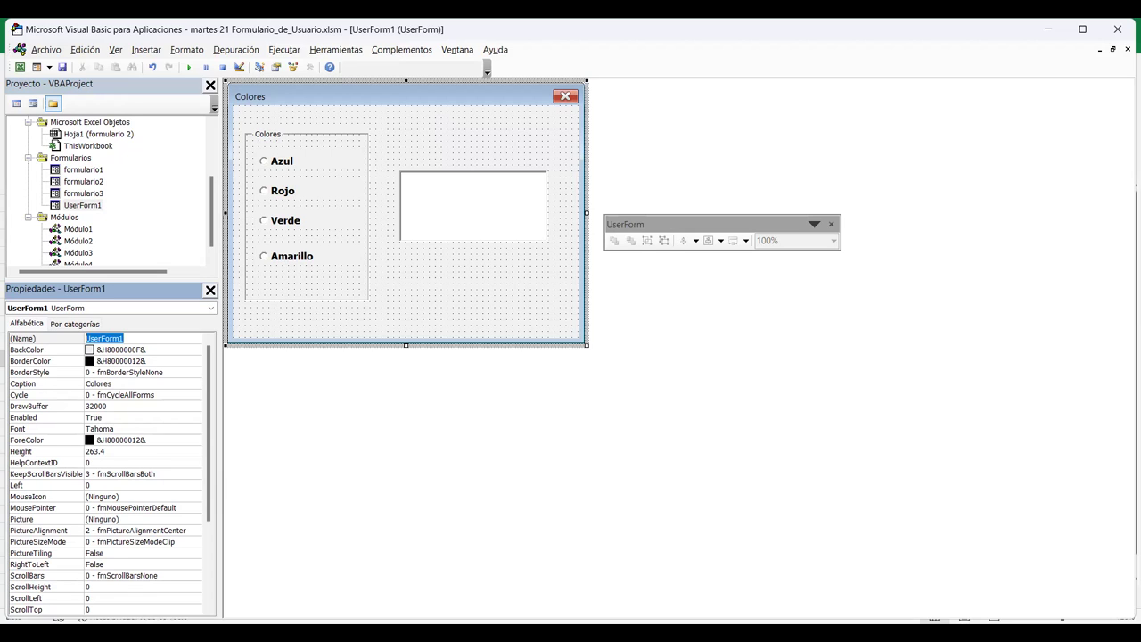
text(form)
key(BackSpace)
key(BackSpace)
key(BackSpace)
text(rm)
text(Colores)
key(Return)
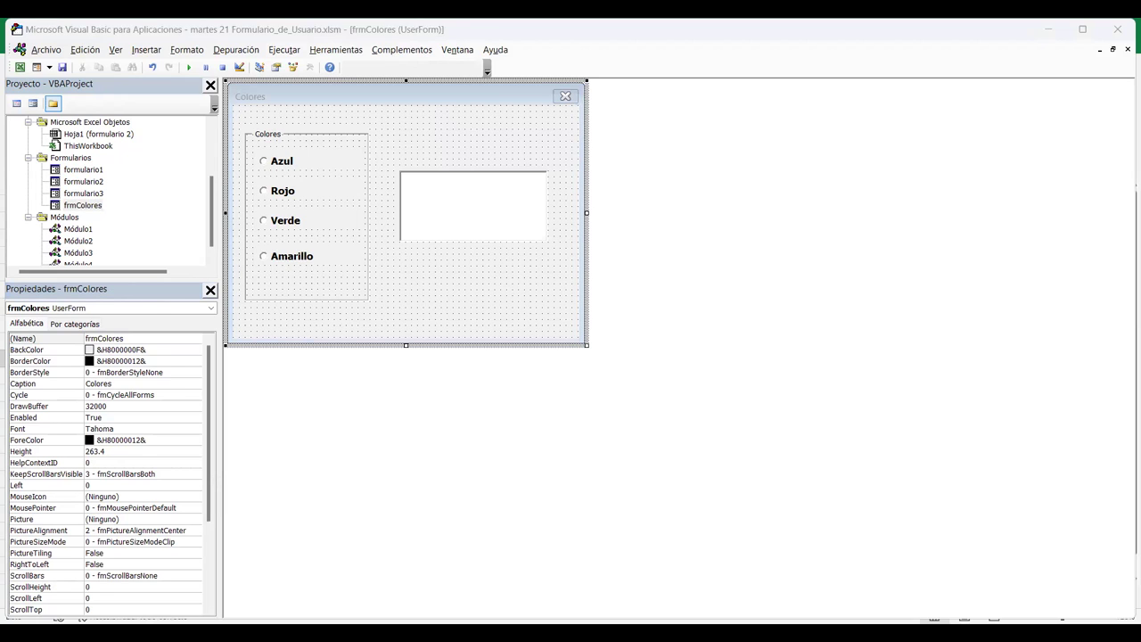
click(281, 161)
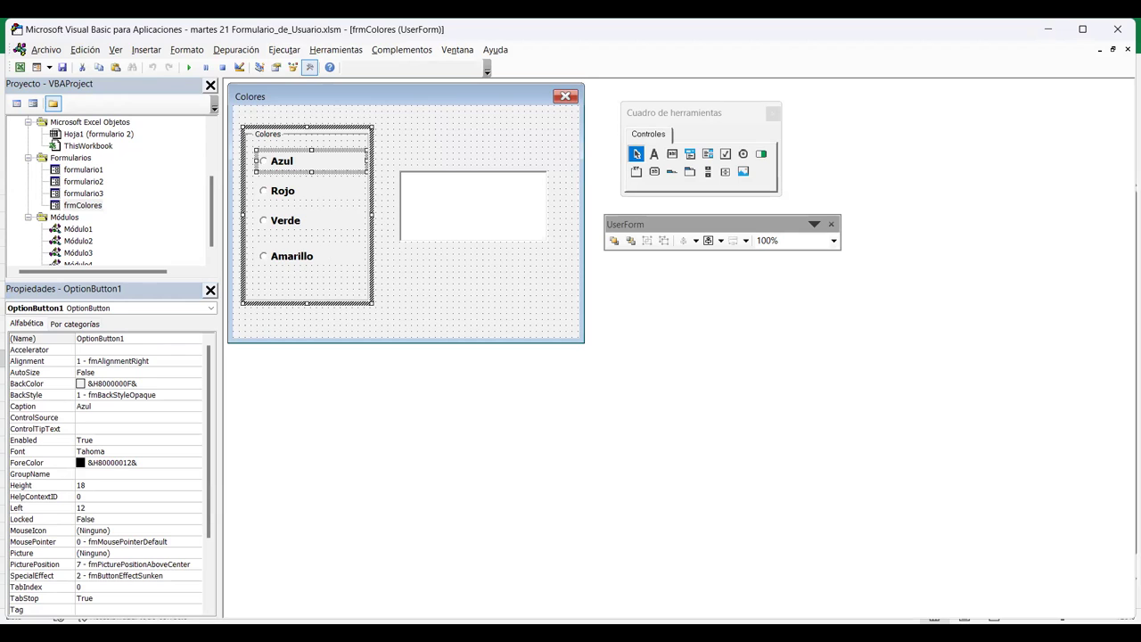
click(283, 191)
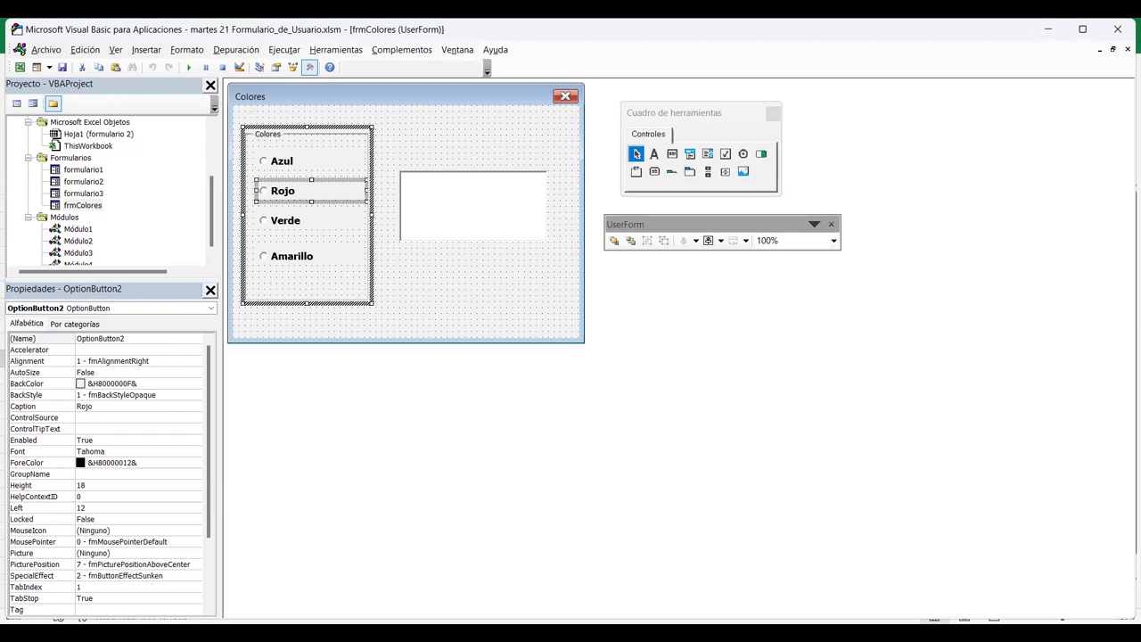
Name the Azul and Rojo option buttons optAzul and optRojo.
key(Tab)
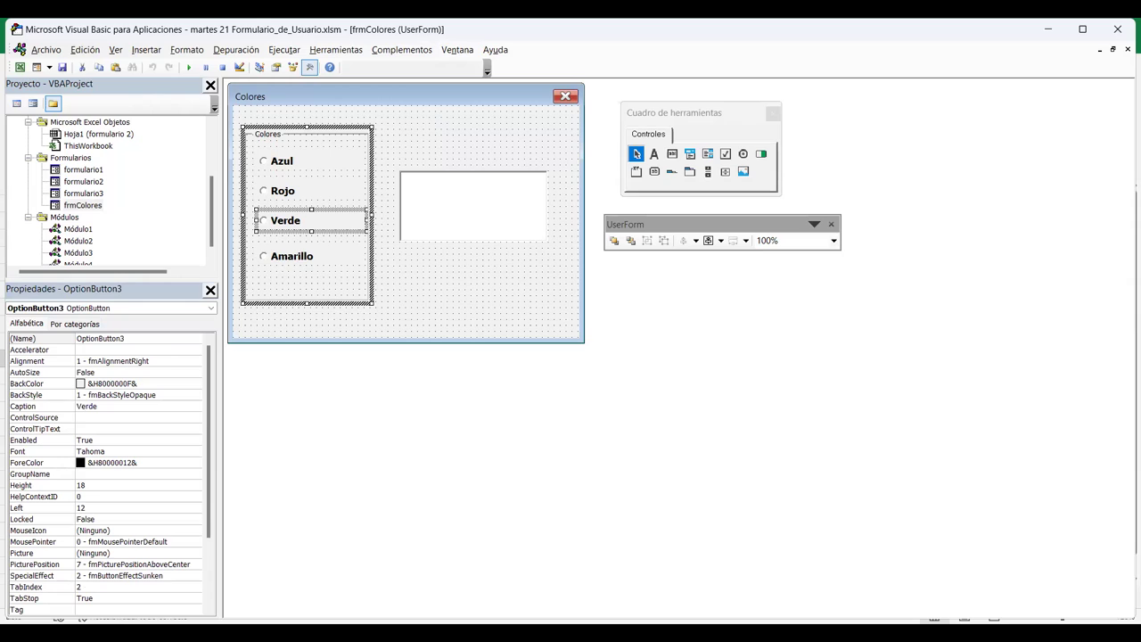
key(Tab)
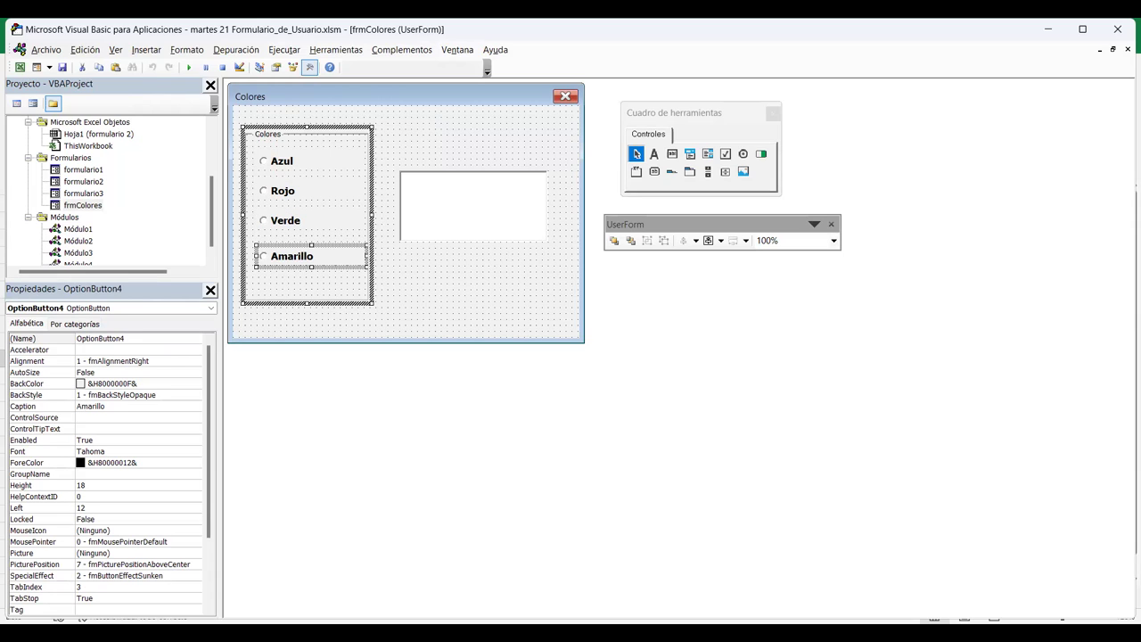
key(shift+Tab)
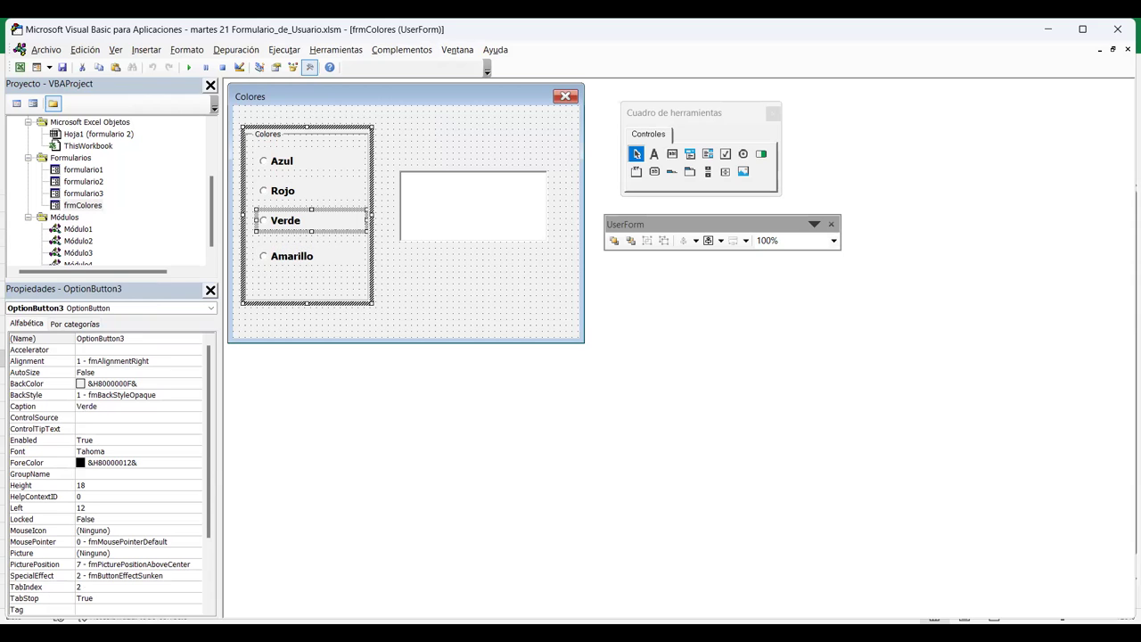
key(shift+Tab)
key(shift+Tab)
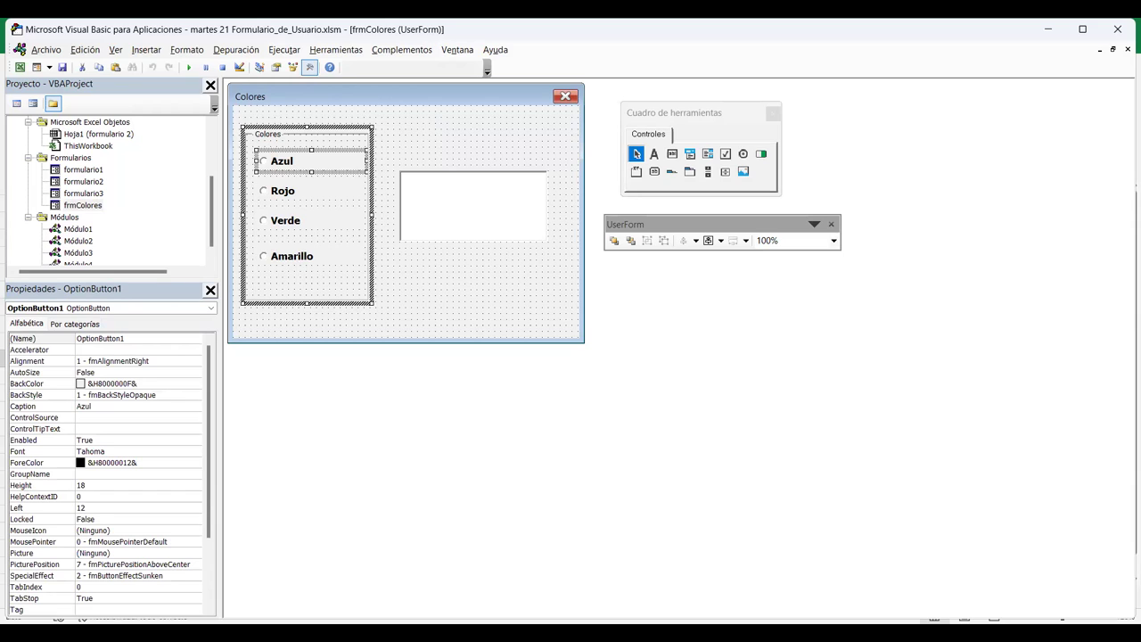
key(F4)
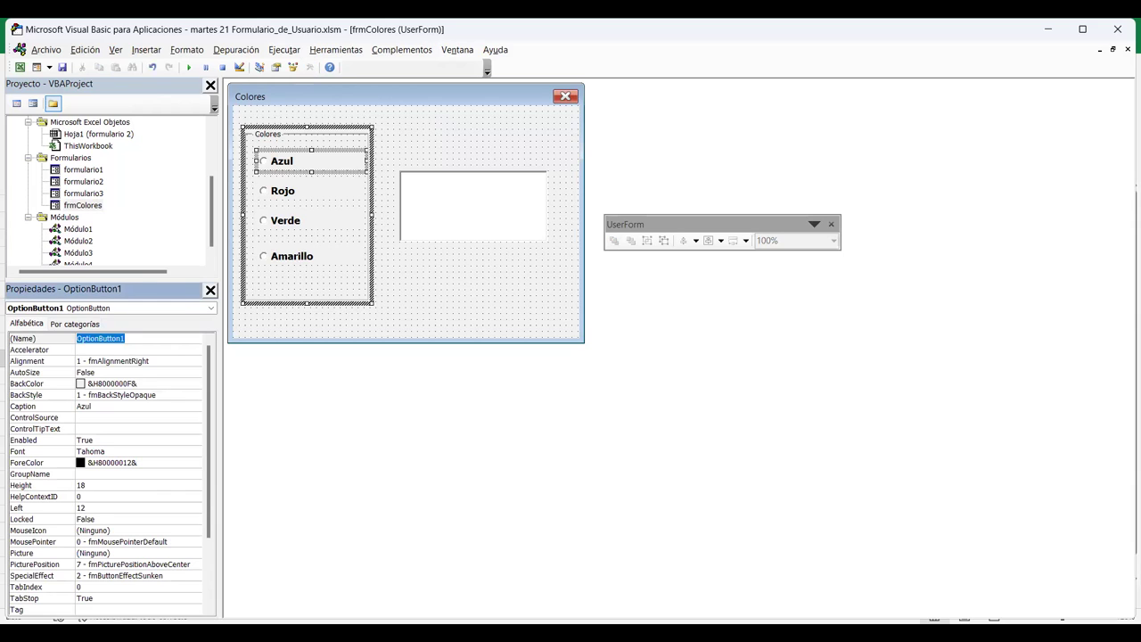
text(opt)
text(Azul)
key(Return)
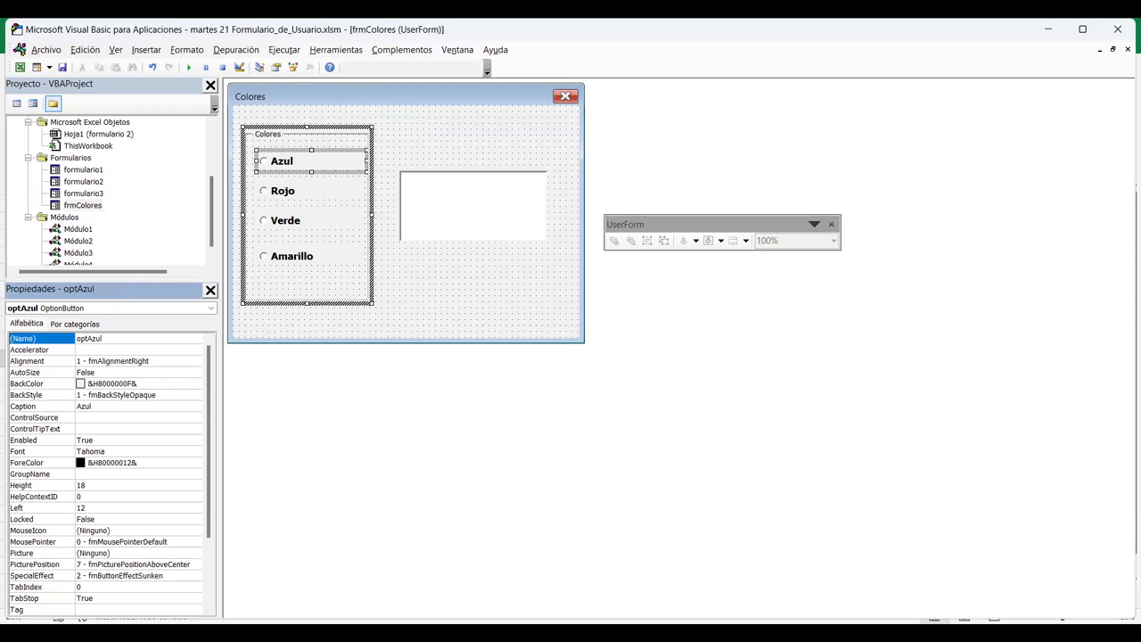
click(283, 191)
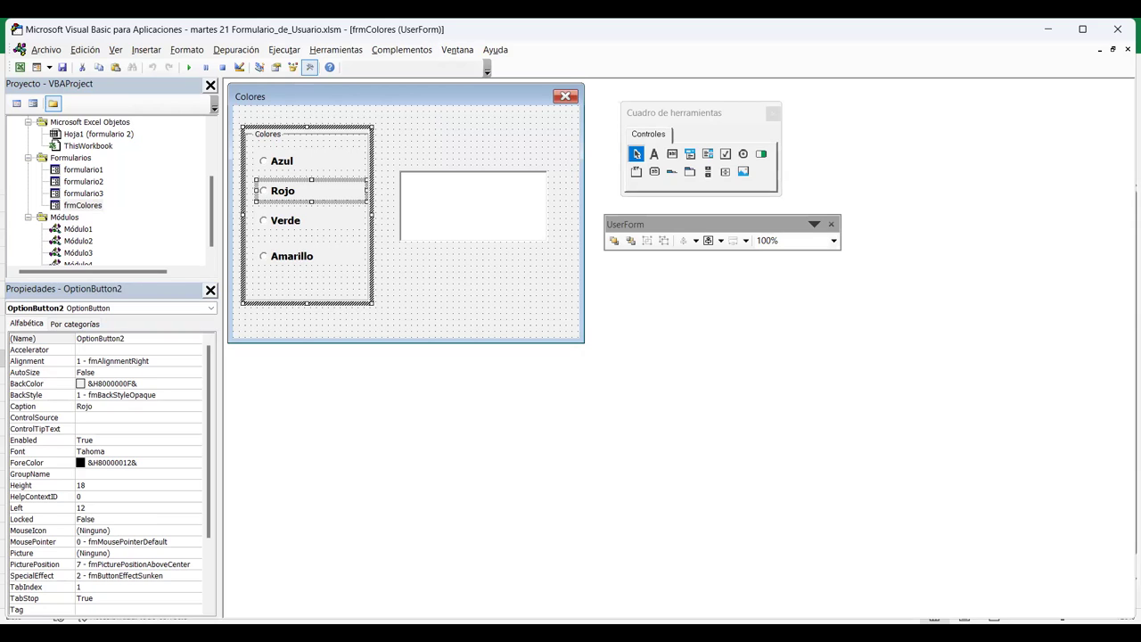
click(100, 338)
text(optRojo)
key(Return)
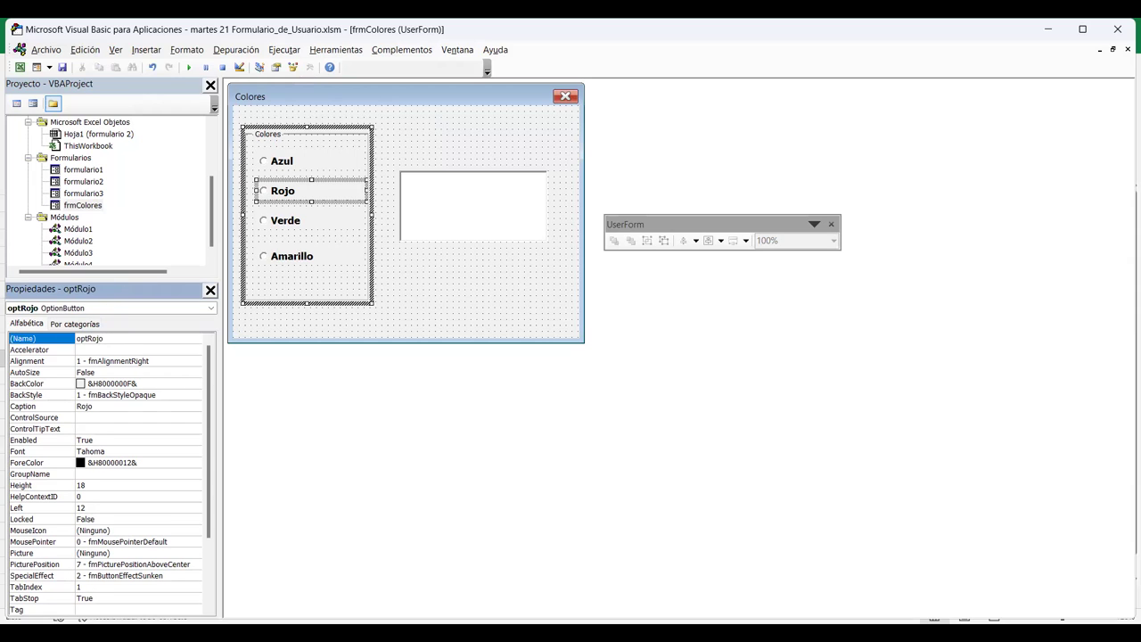
Name the Verde and Amarillo option buttons optVerde and optAmarillo.
click(286, 220)
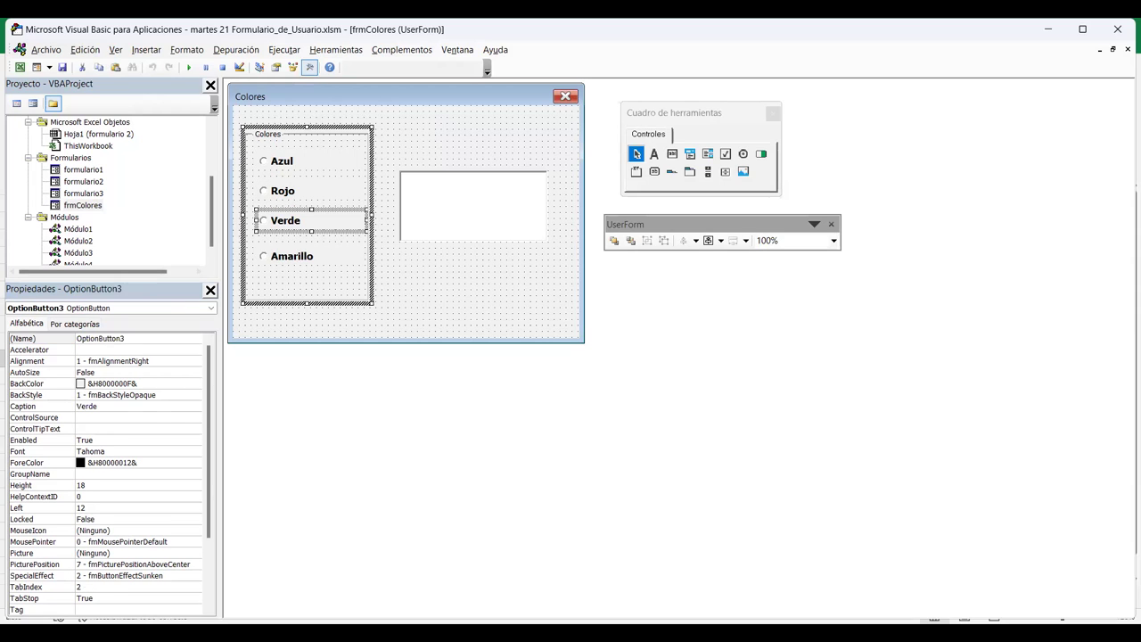
key(F4)
text(optVerde)
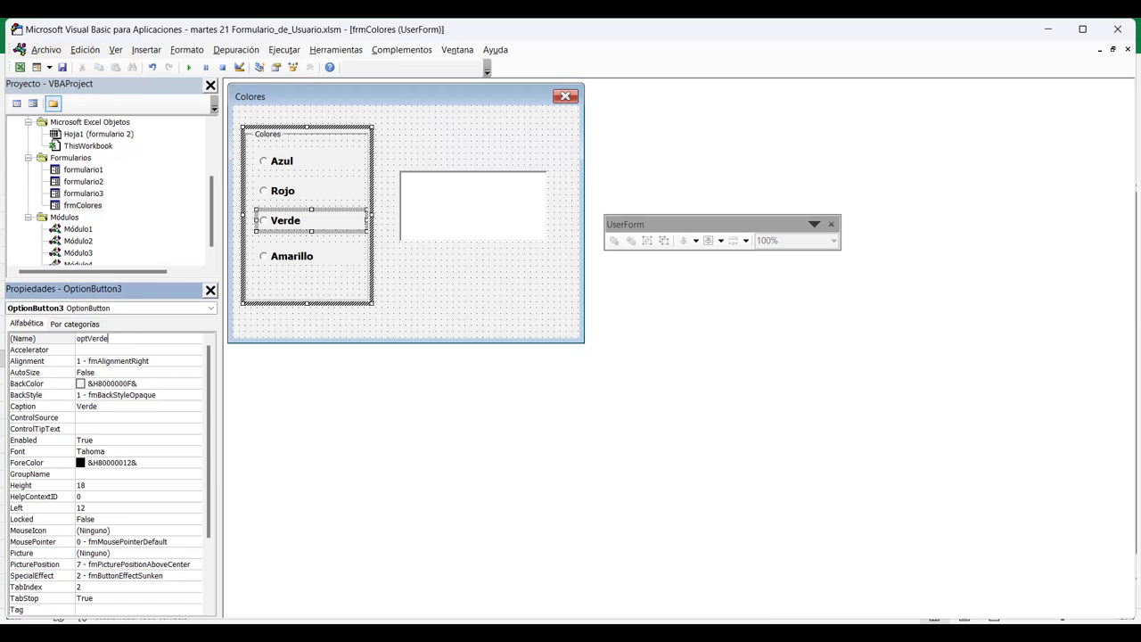
key(Return)
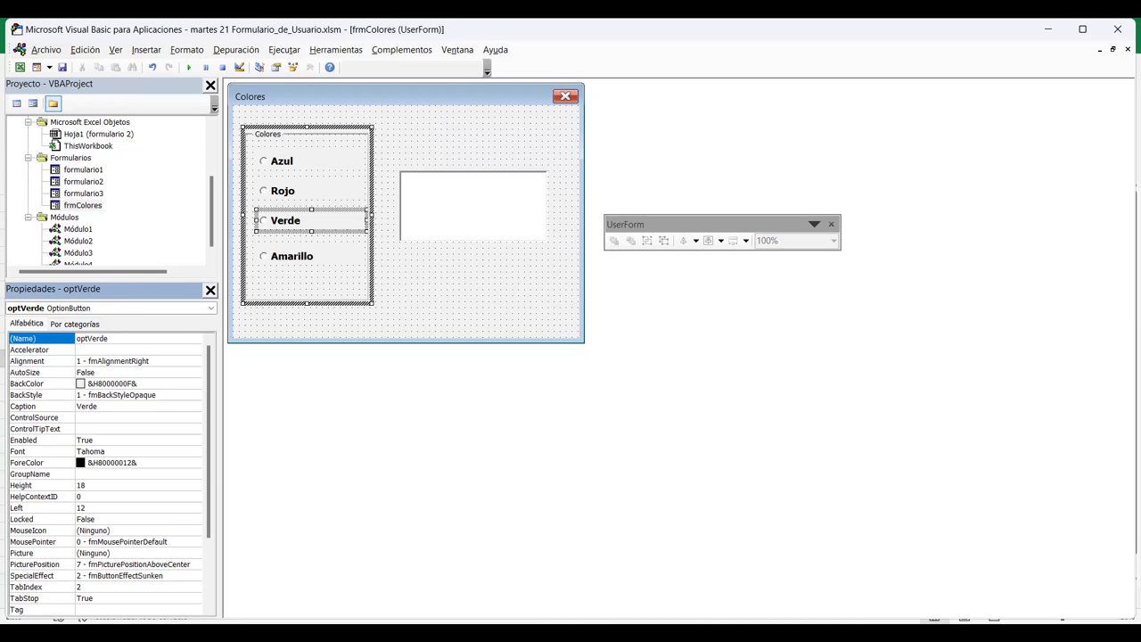
click(292, 256)
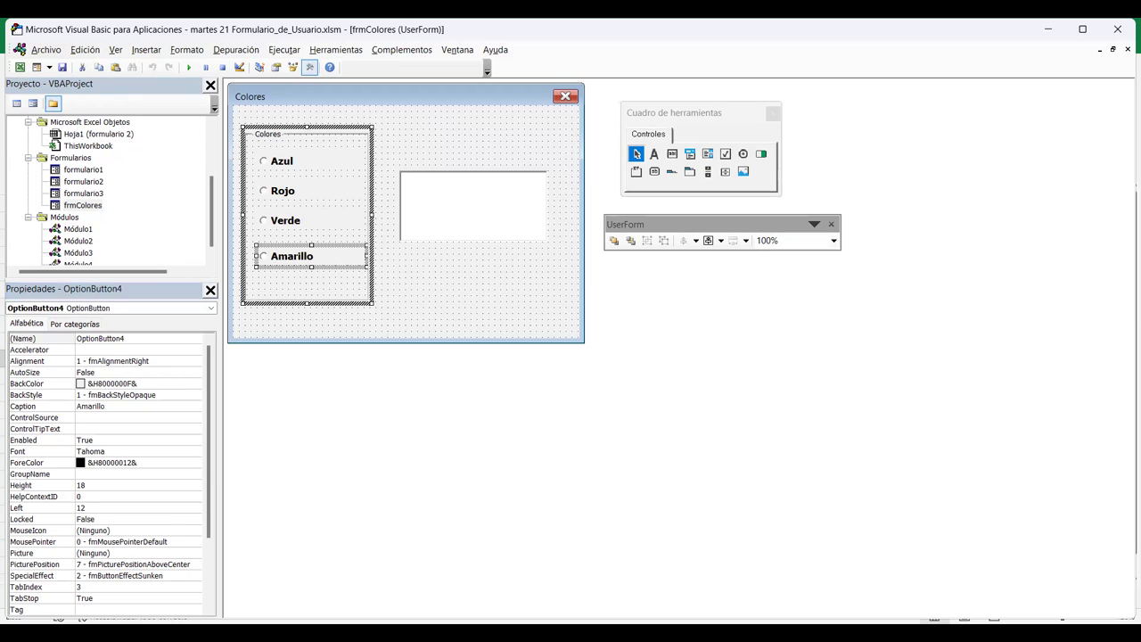
key(F4)
text(optAmarillo)
key(Return)
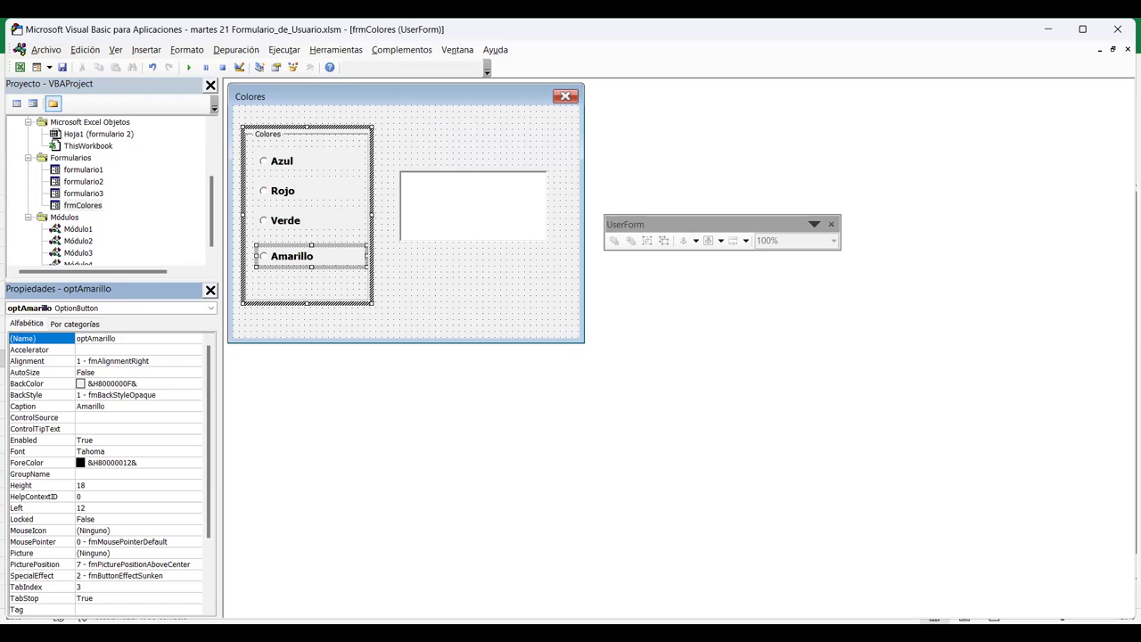
key(Escape)
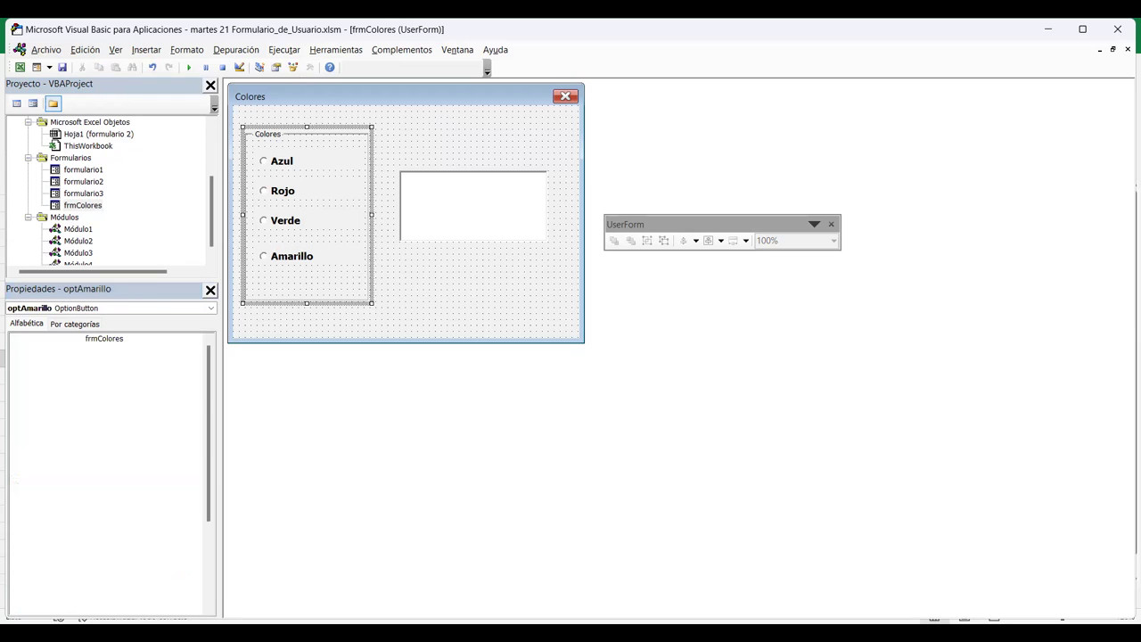
key(Escape)
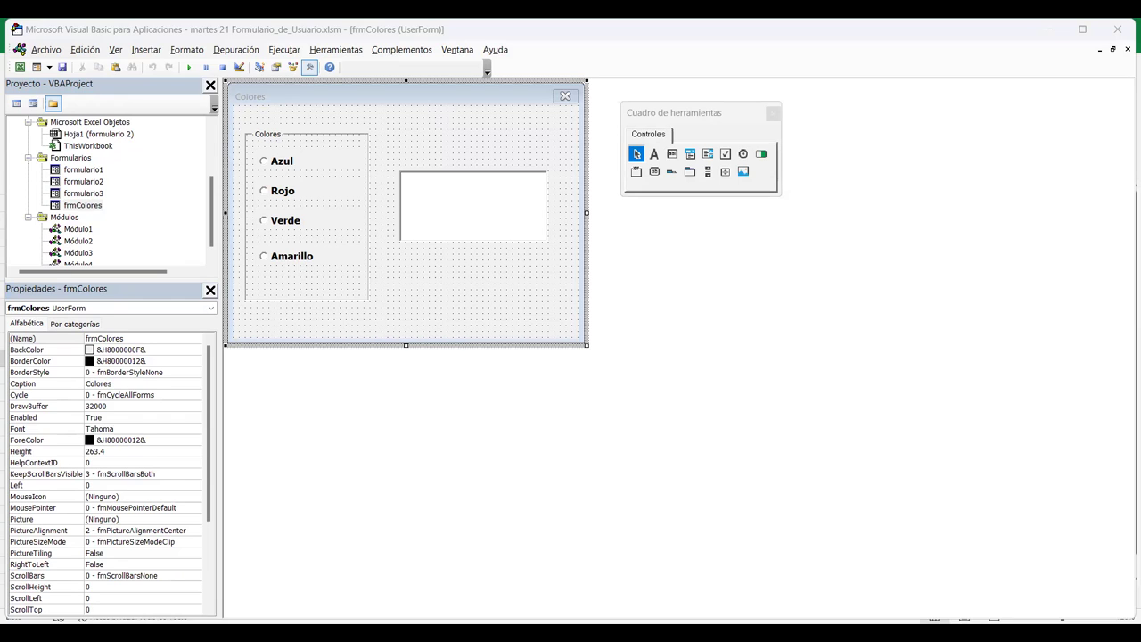
key(alt+Tab)
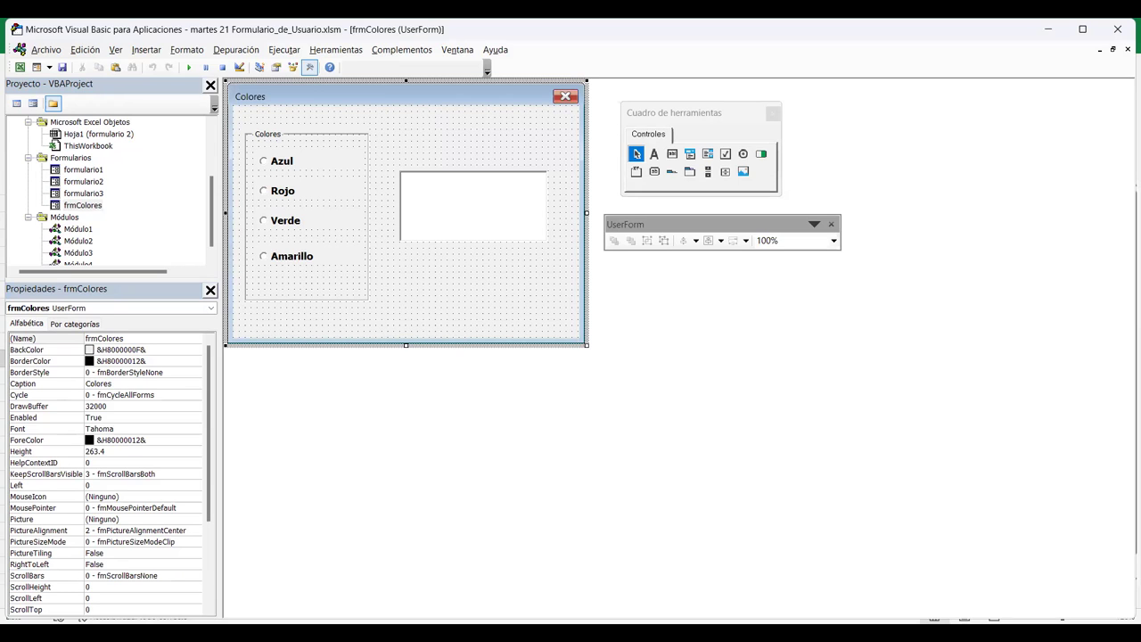
click(282, 160)
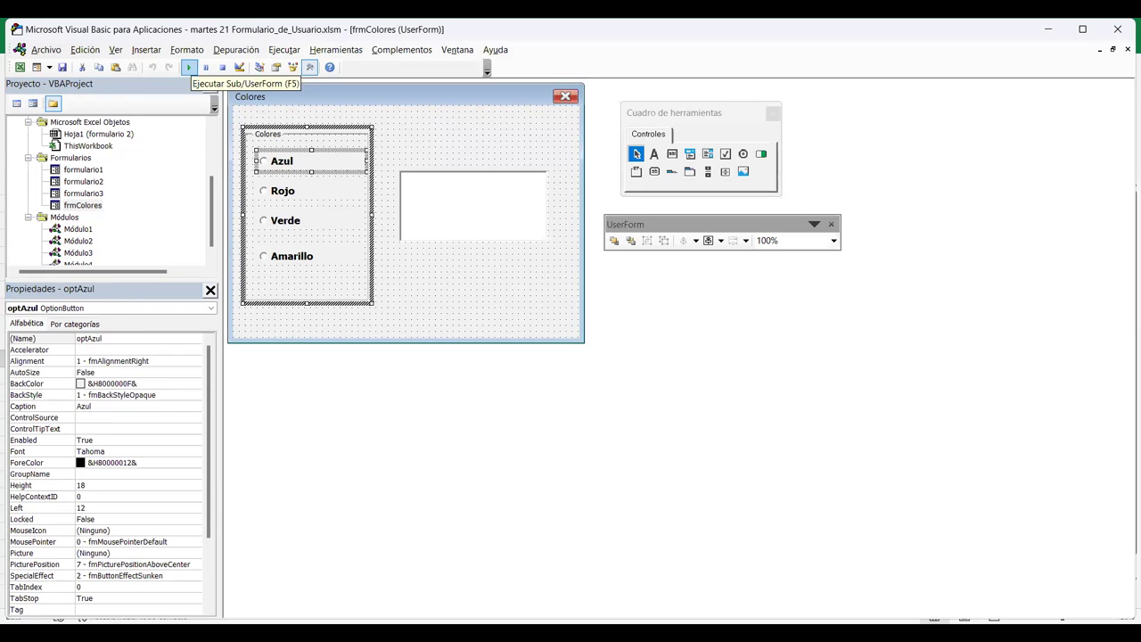
Test-run the Colores form, choosing Rojo, Verde, Amarillo and Azul, then return to the designer.
click(190, 68)
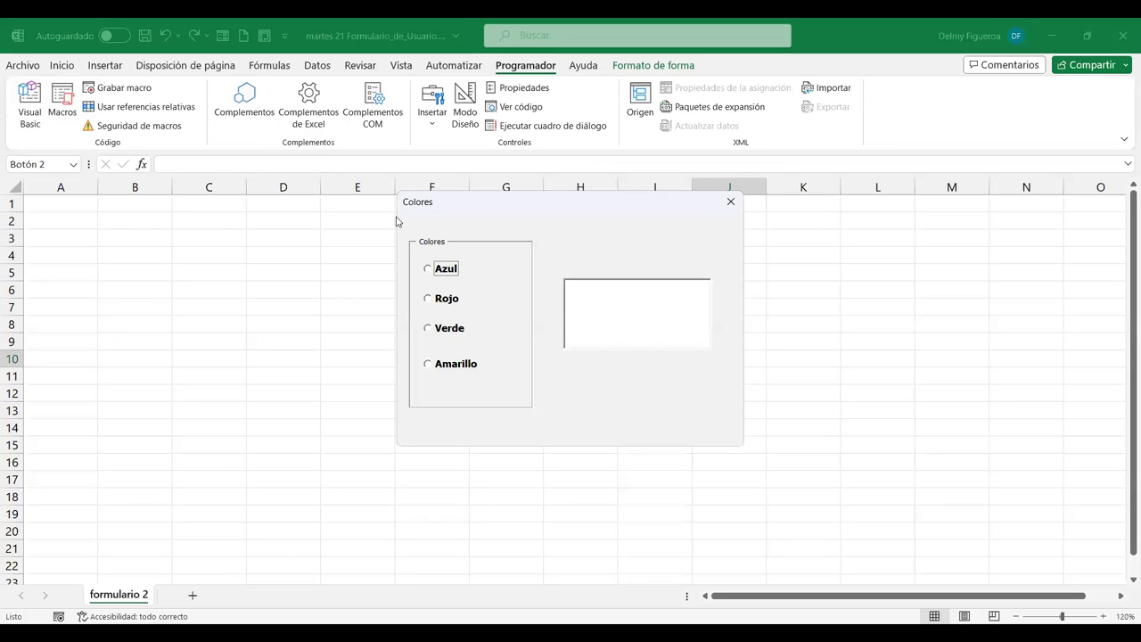
click(429, 297)
click(427, 330)
click(428, 364)
click(428, 328)
click(428, 299)
click(429, 269)
key(alt+F4)
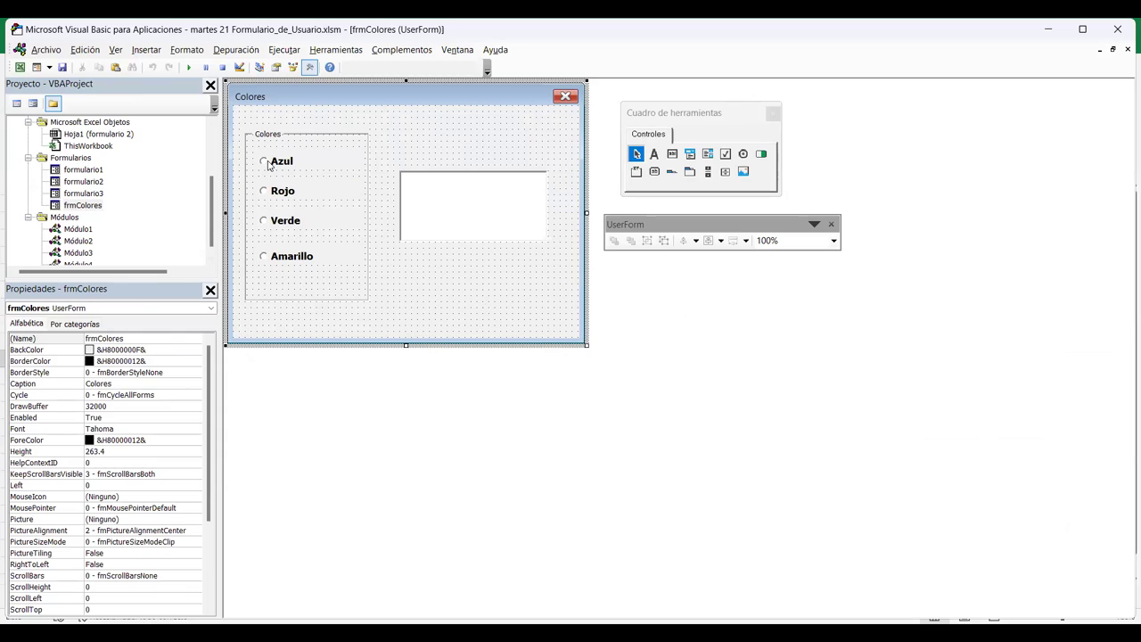
key(F5)
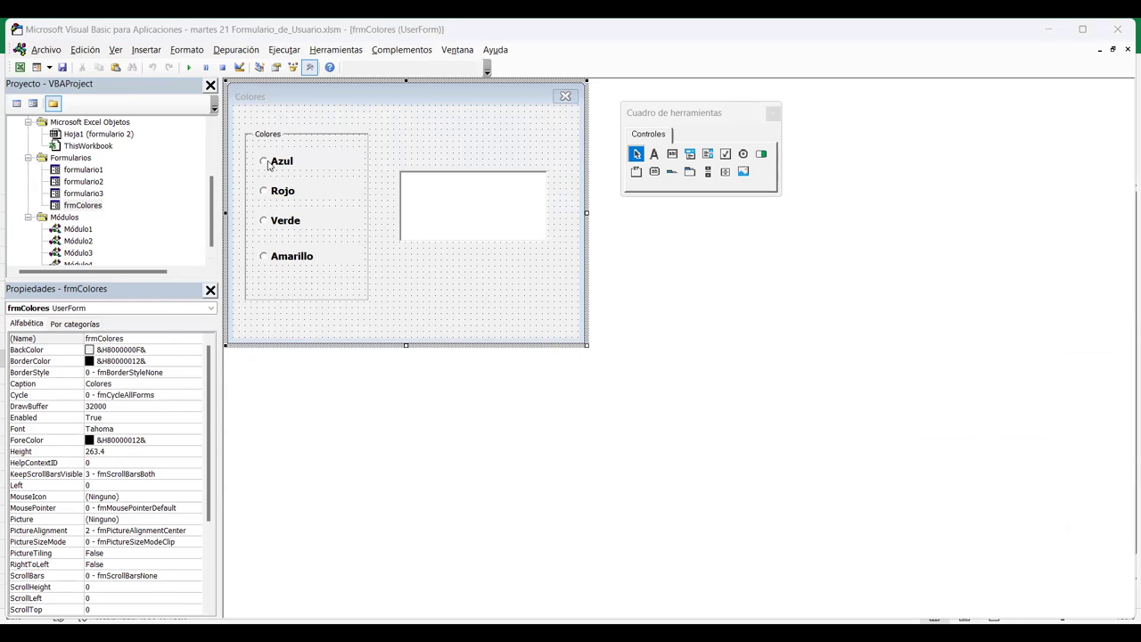
click(269, 164)
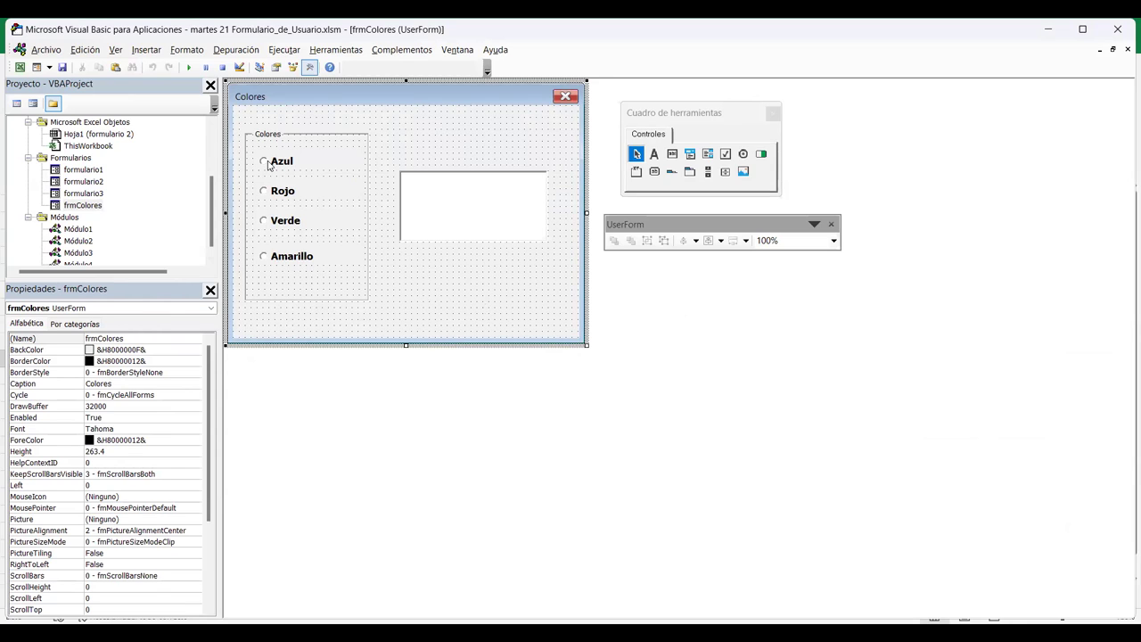
Create the empty optAzul_Click procedure and return to the form designer.
double_click(268, 164)
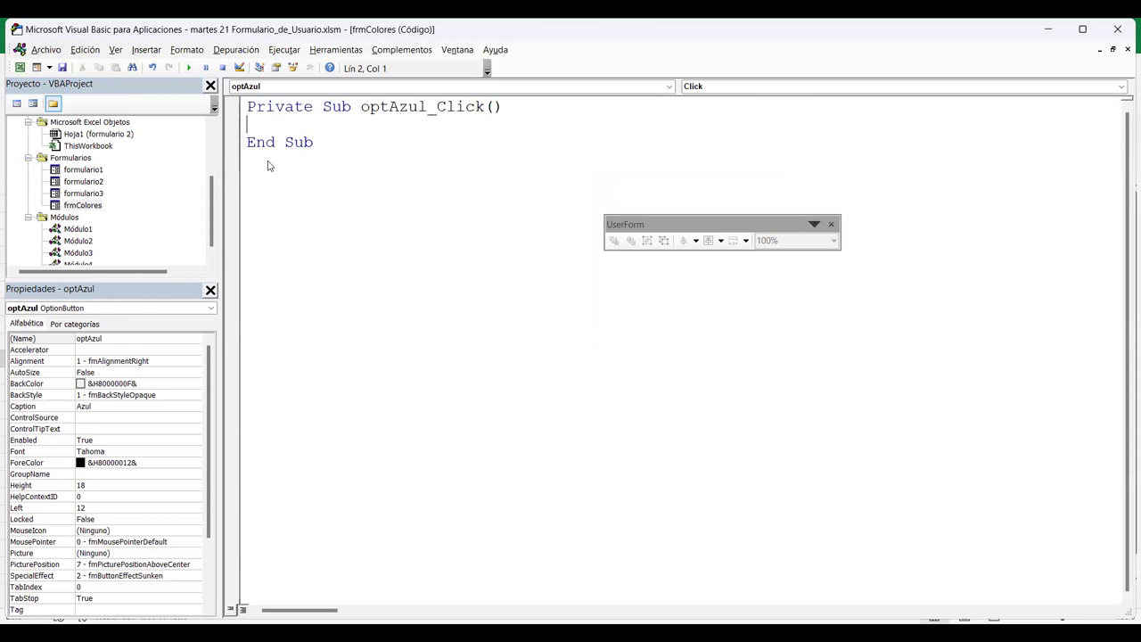
key(alt+F11)
key(shift+F7)
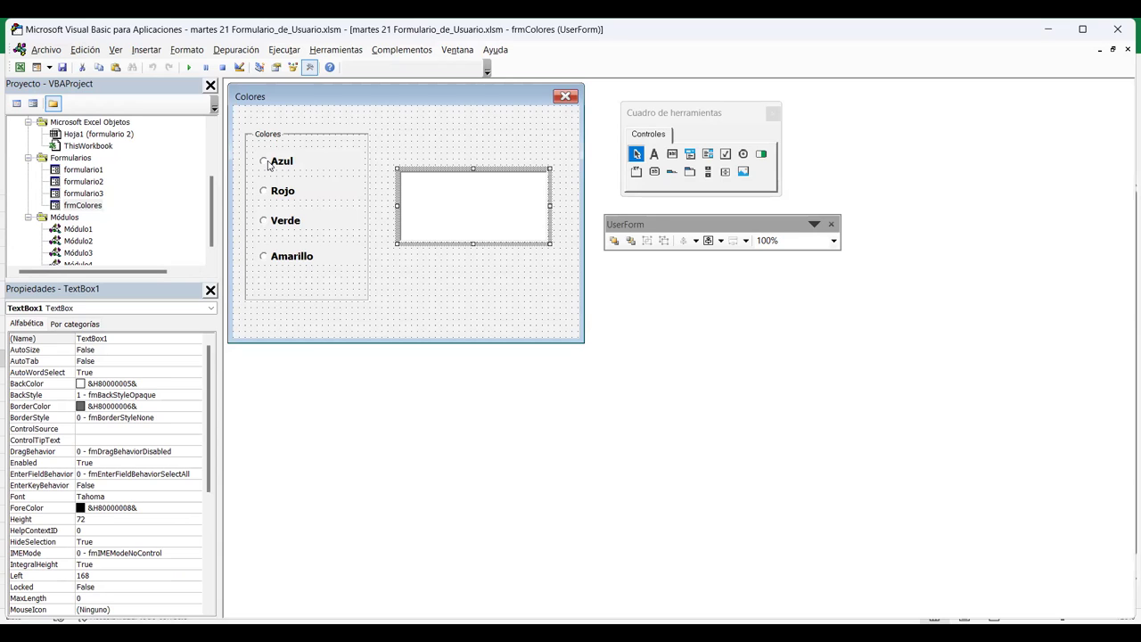
Type 'Texbox1.backcolor' into optAzul_Click, then return to the form designer.
key(F5)
double_click(269, 166)
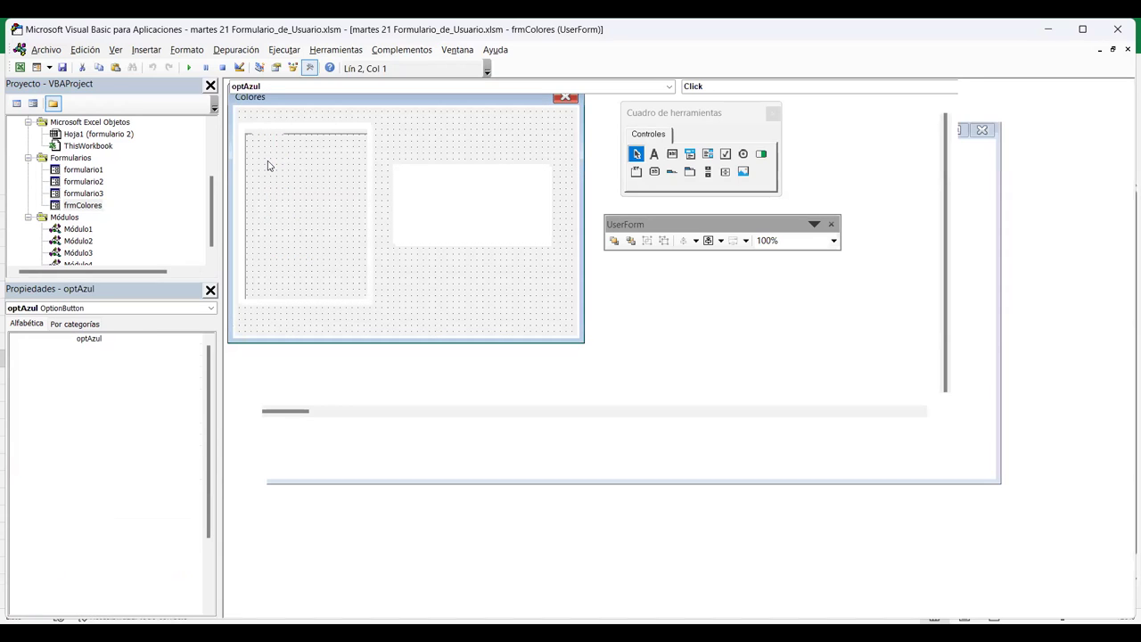
text(Texbox1.)
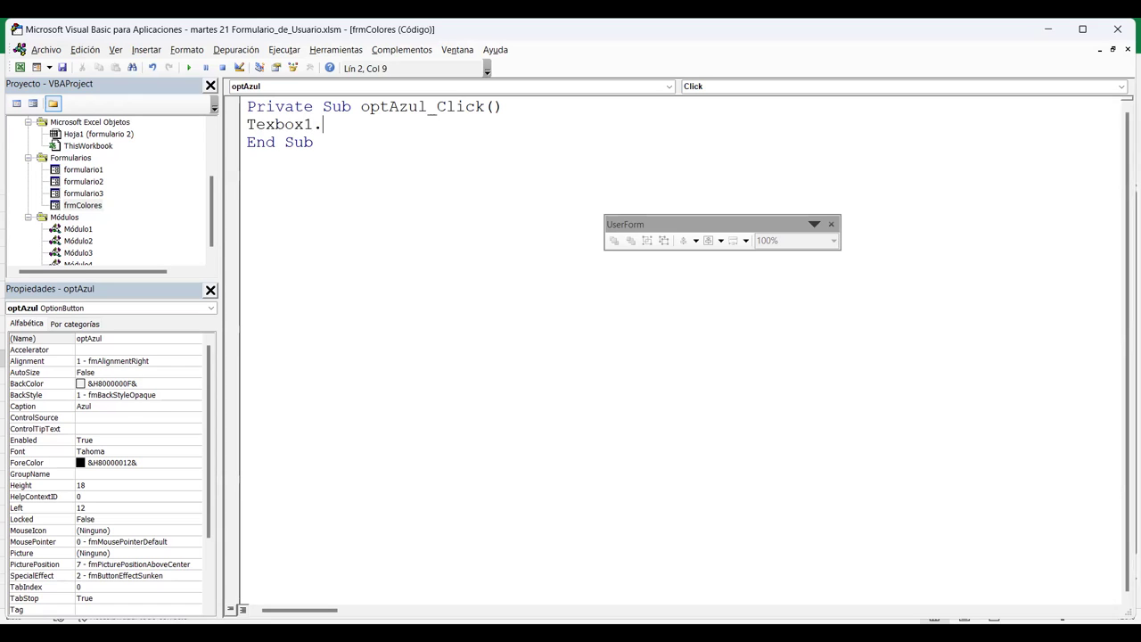
text(ba)
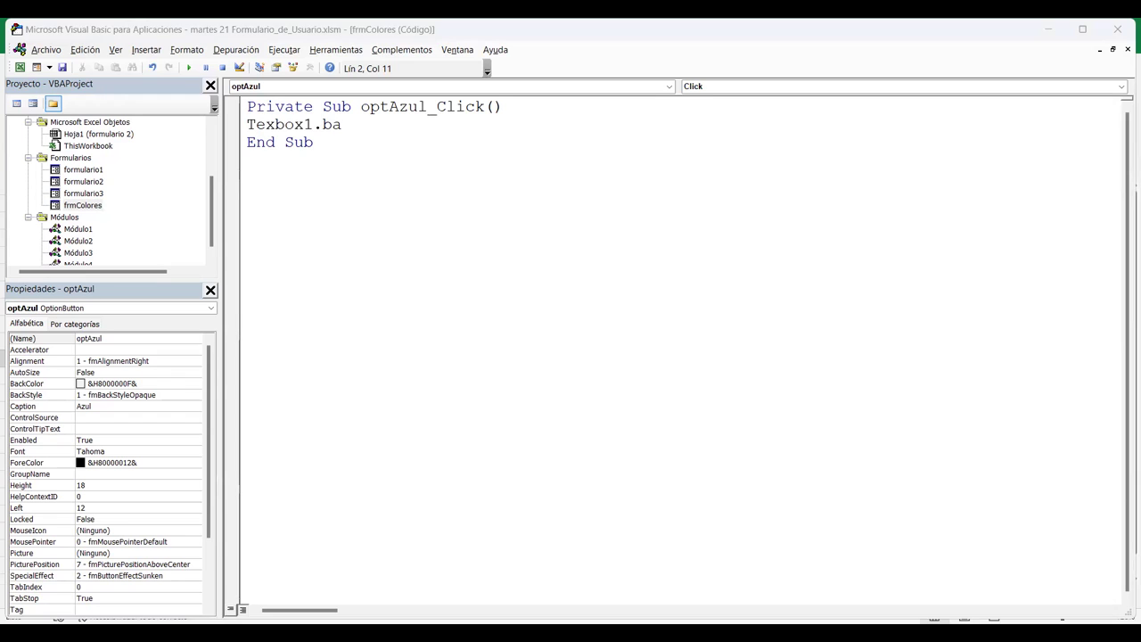
text(ck)
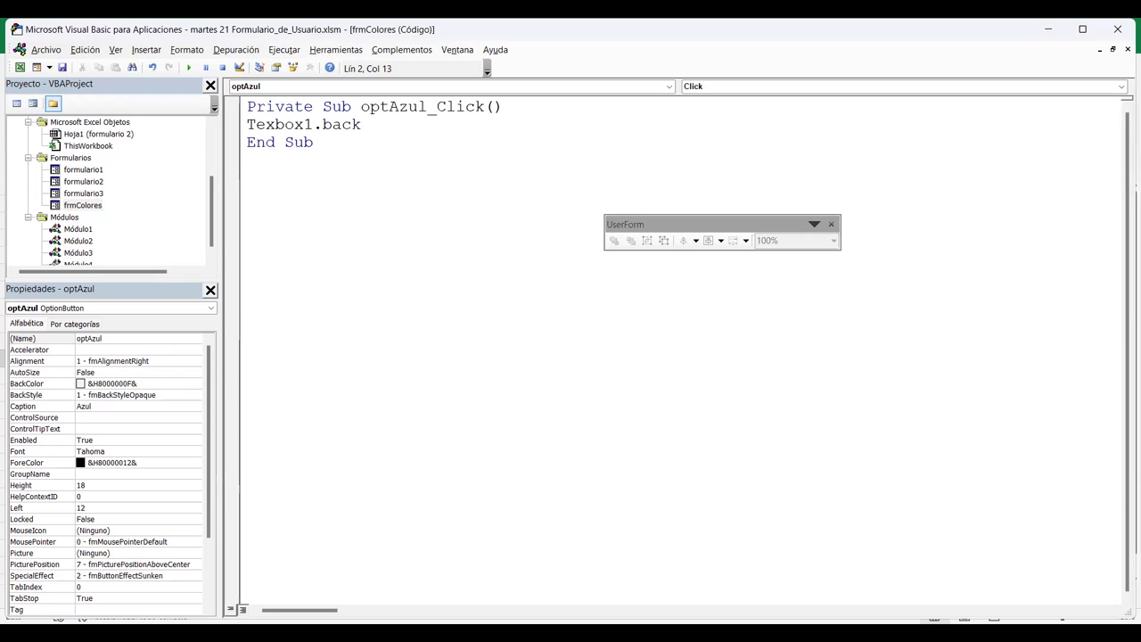
text(color)
key(shift+F7)
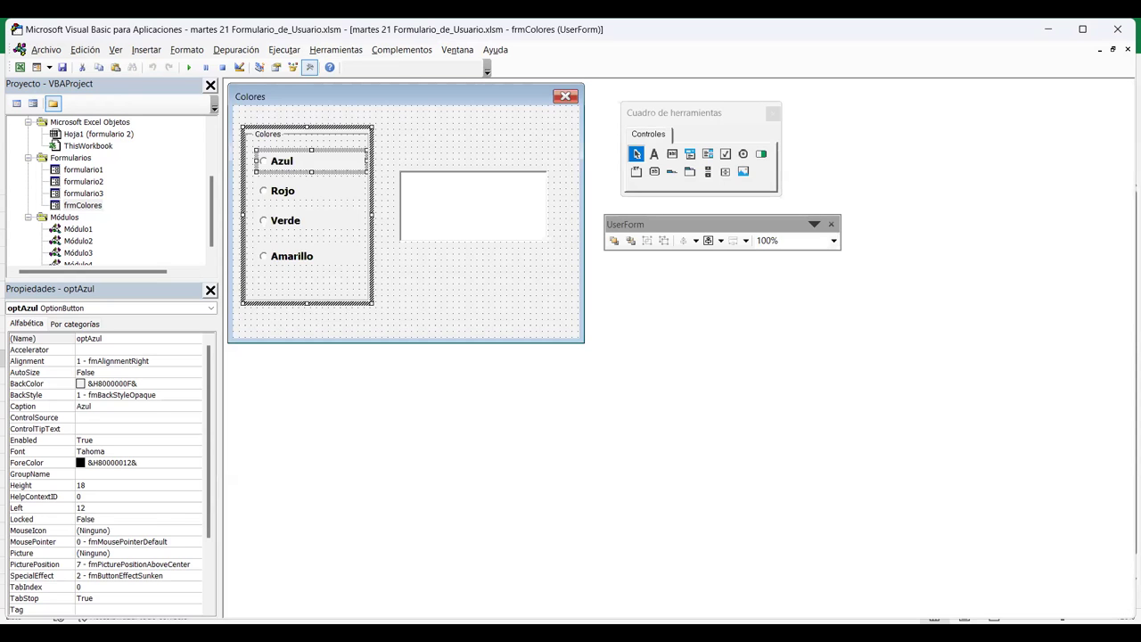
Correct the optAzul_Click line to 'TextBox1.BackColor = vbBlue'.
click(474, 205)
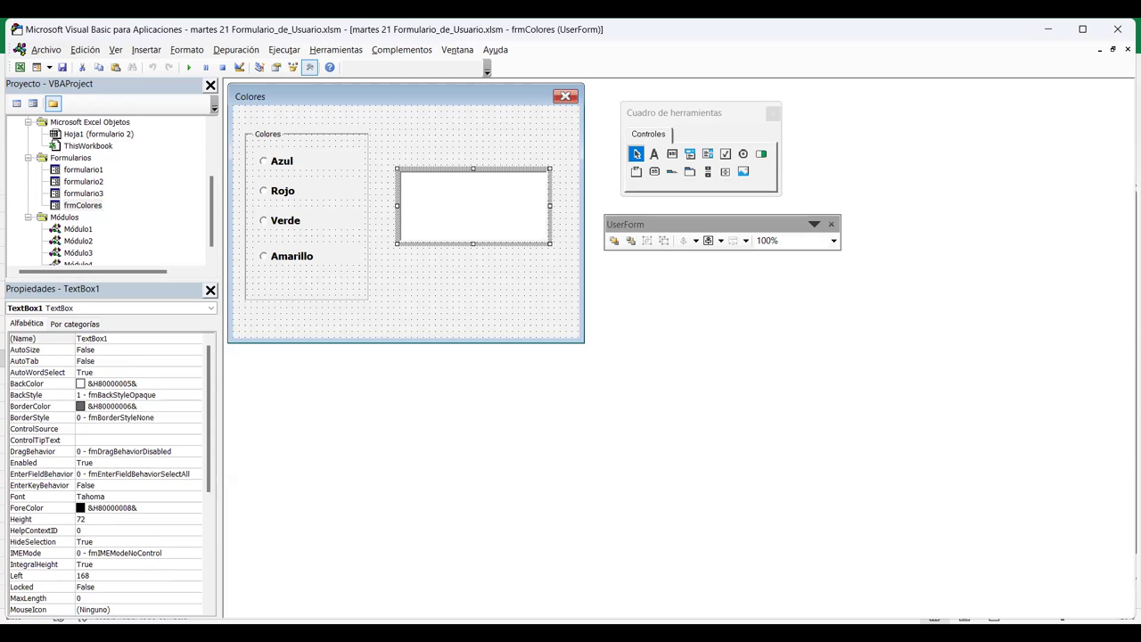
key(F7)
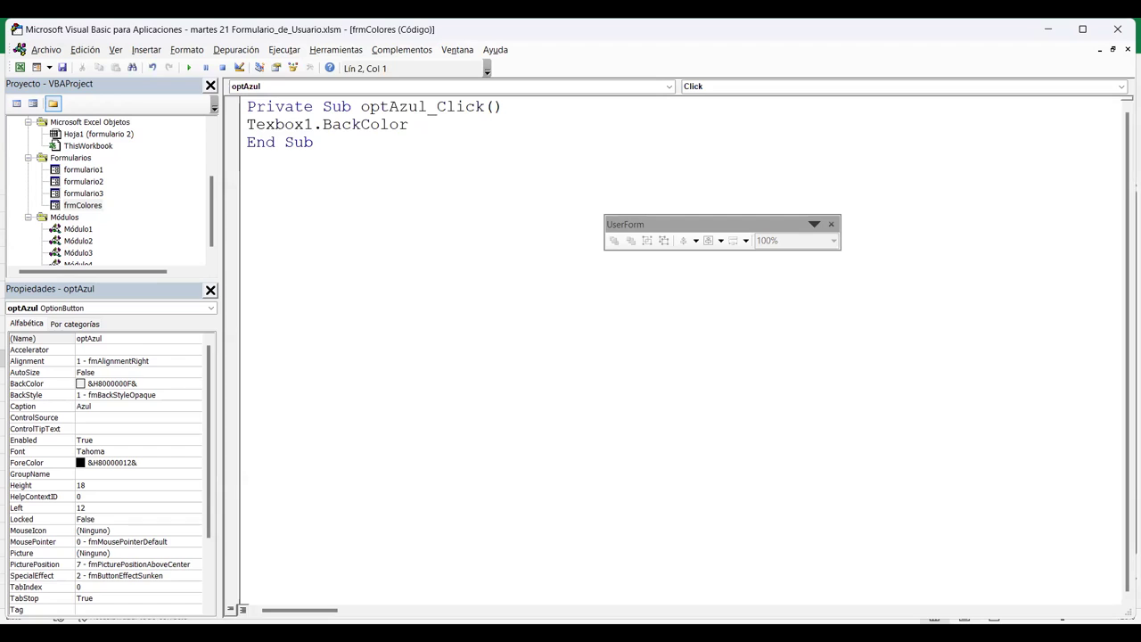
text(t)
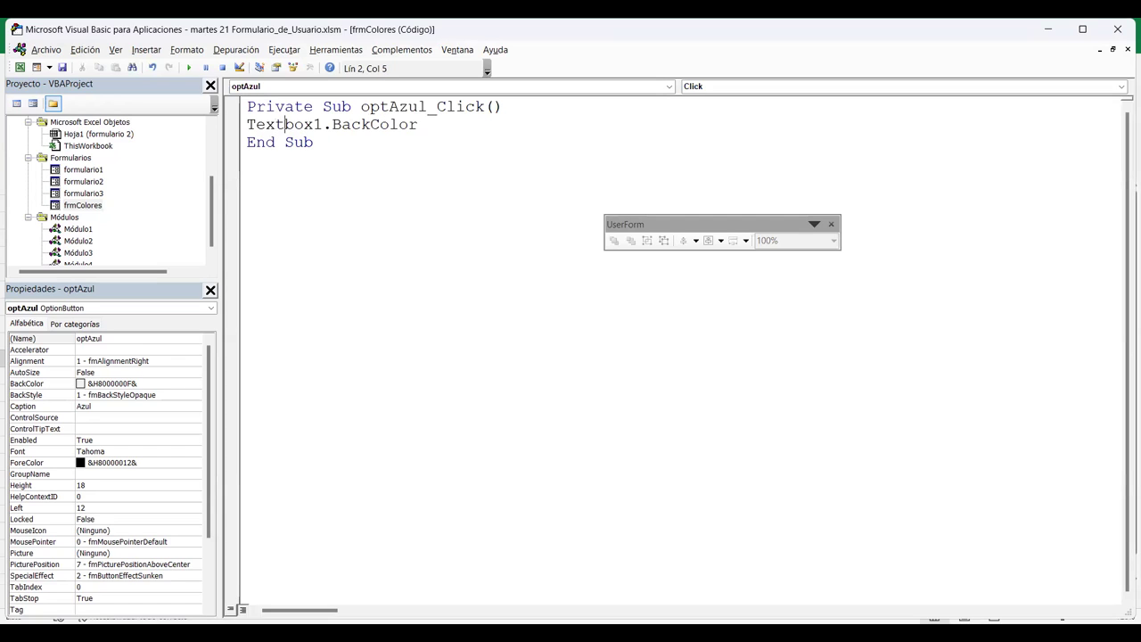
drag(332, 124, 417, 124)
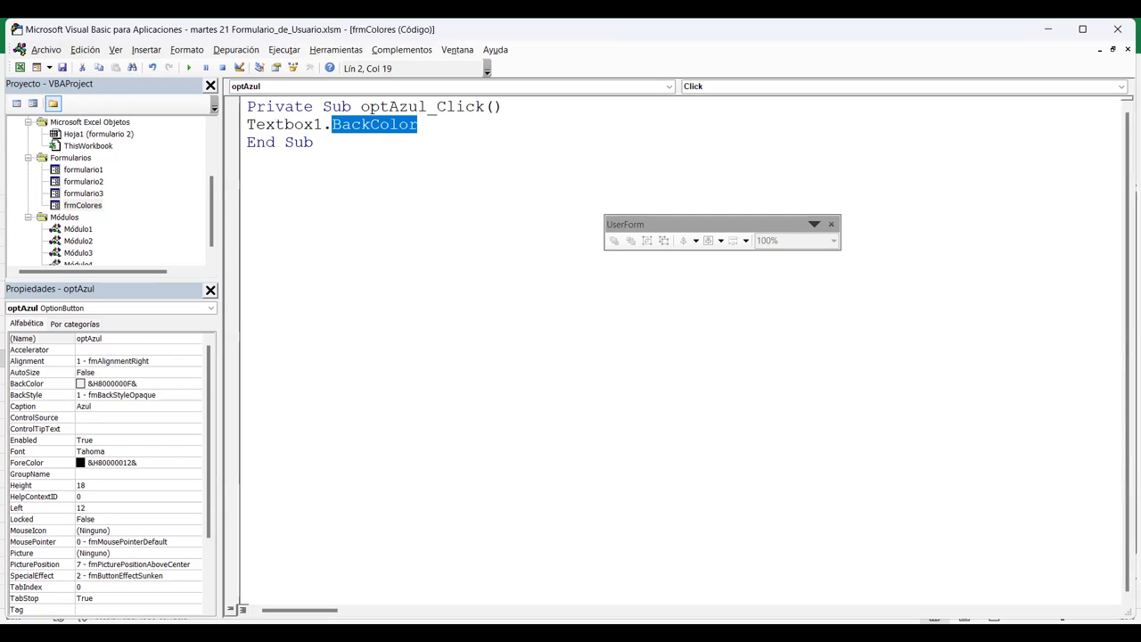
key(BackSpace)
key(BackSpace)
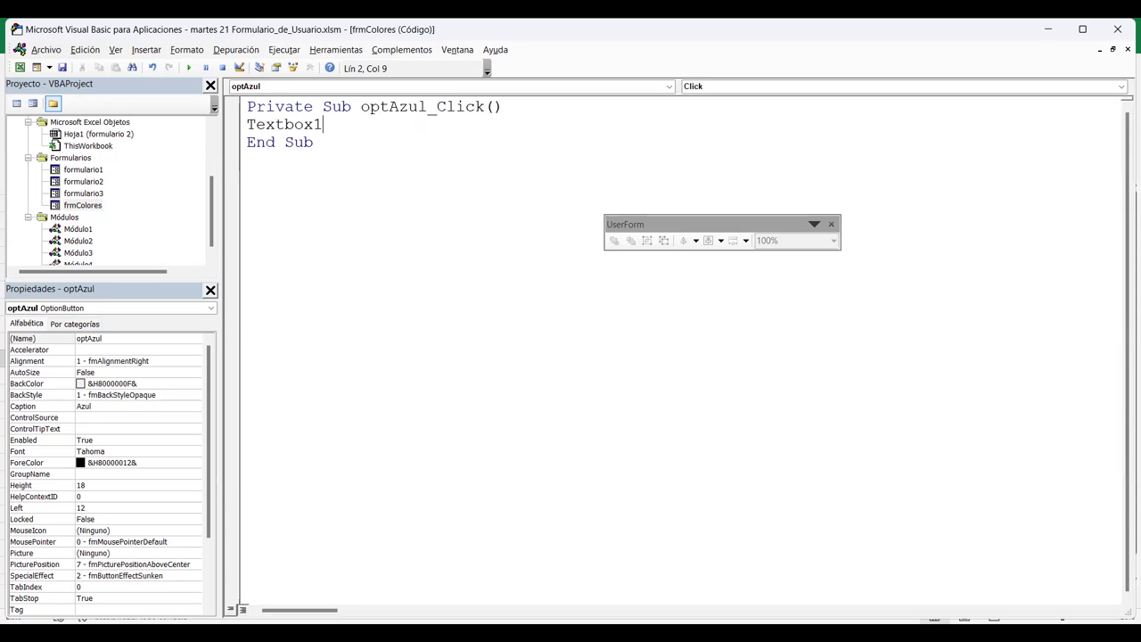
text(.)
text(BackColor)
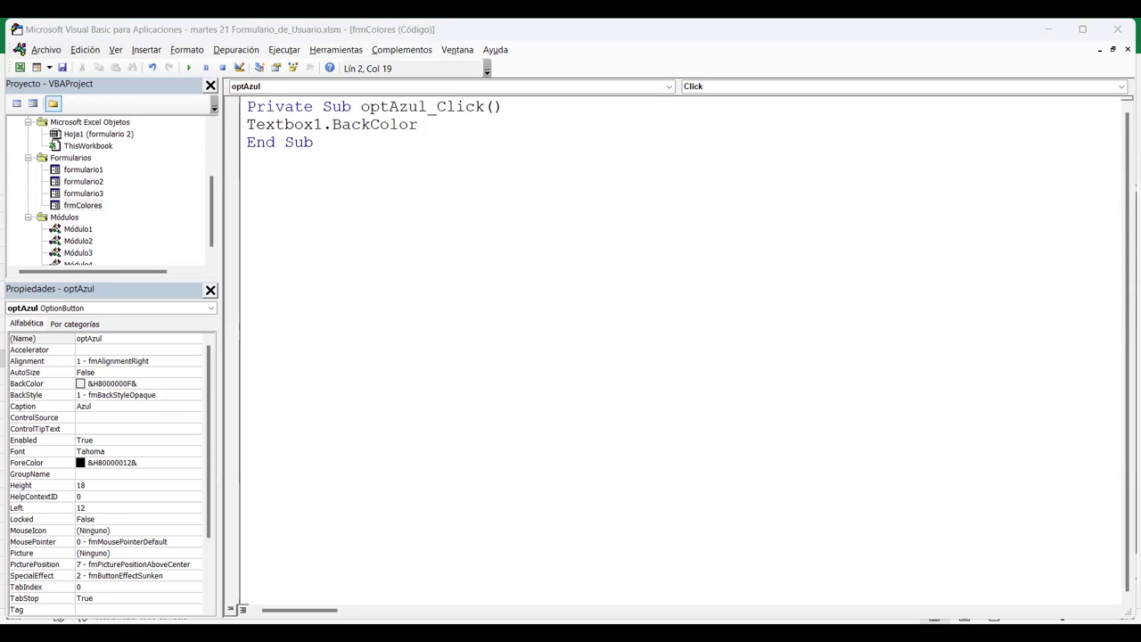
text(=)
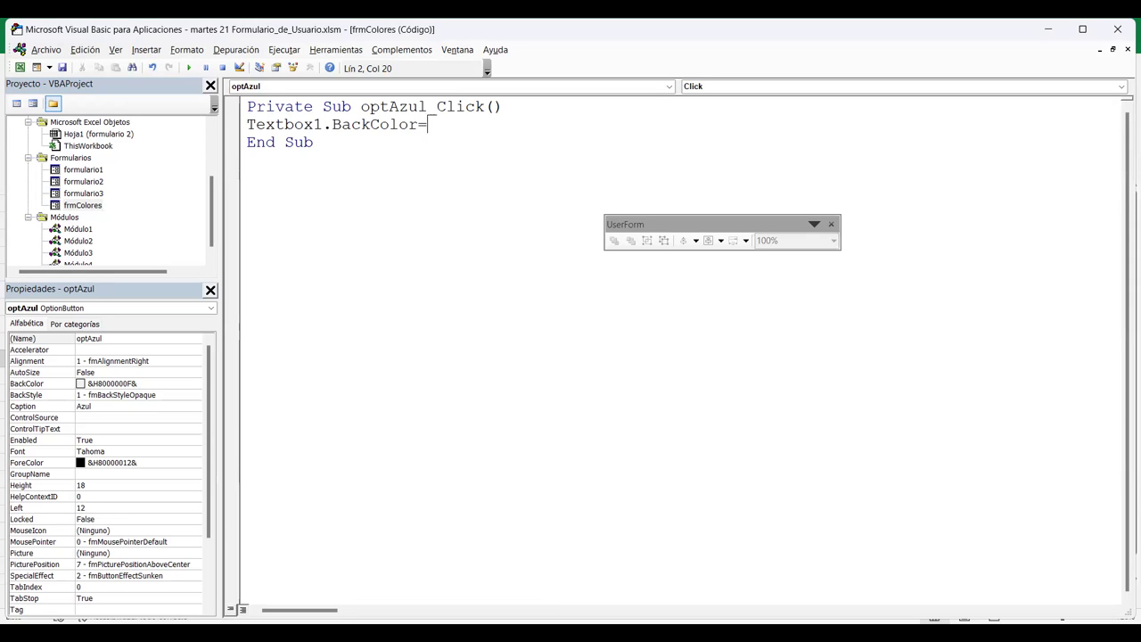
text(vb)
text(Blue)
Review the finished vbBlue colour line and run the form.
key(Down)
key(Up)
click(304, 124)
click(360, 124)
click(485, 124)
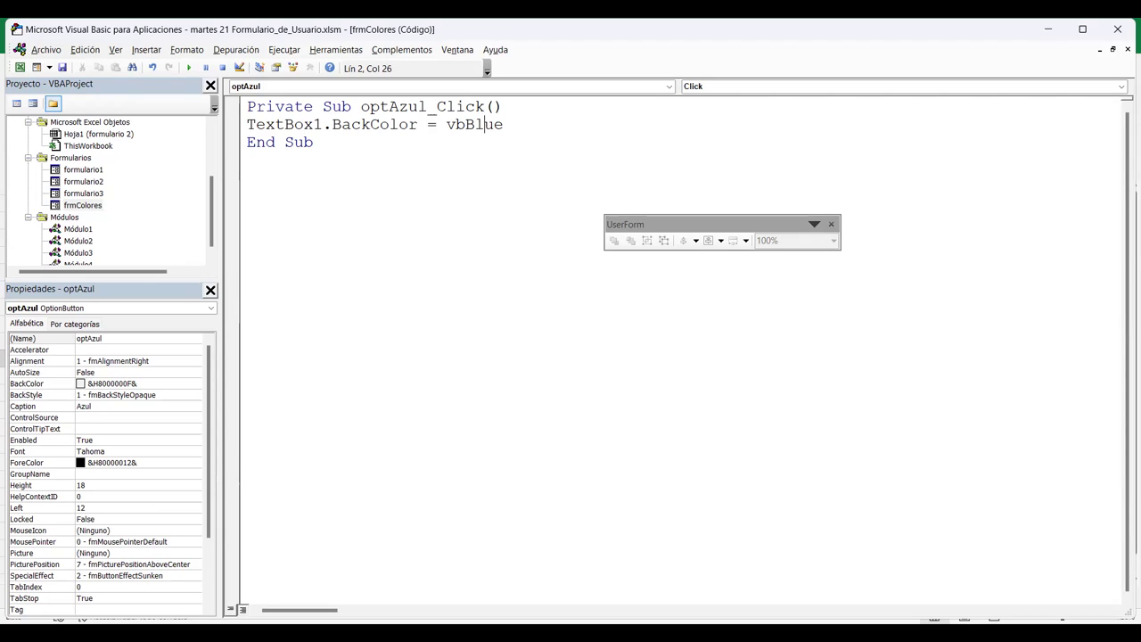
key(F5)
click(504, 124)
Run the form, confirm Azul turns the text box blue, and select the optAzul code line.
click(189, 68)
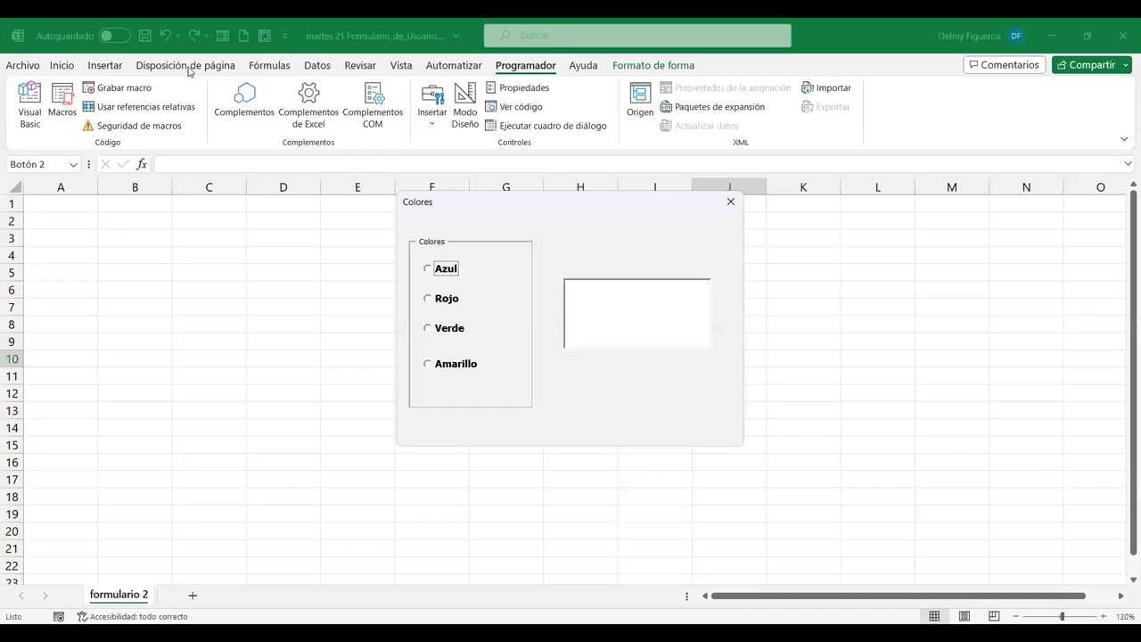
click(429, 271)
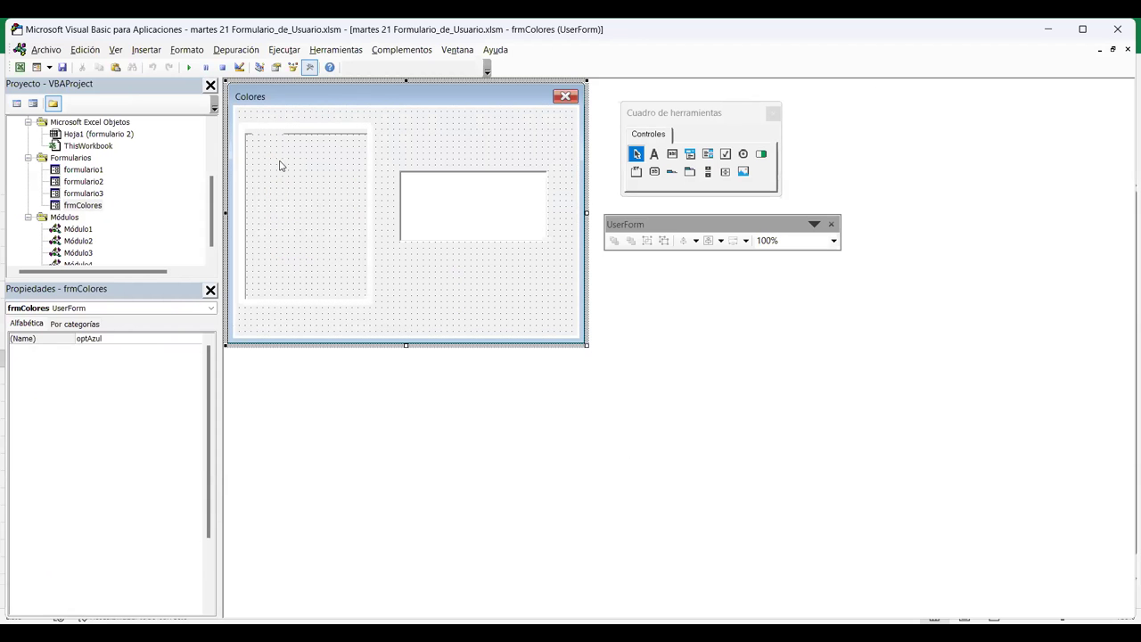
double_click(280, 164)
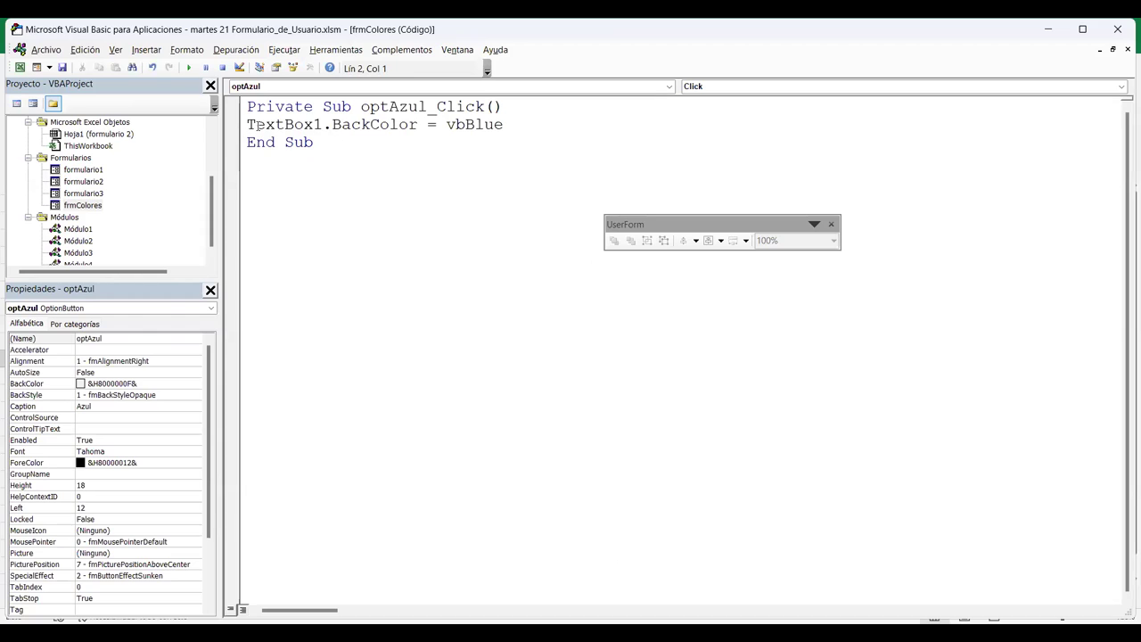
drag(248, 125, 505, 124)
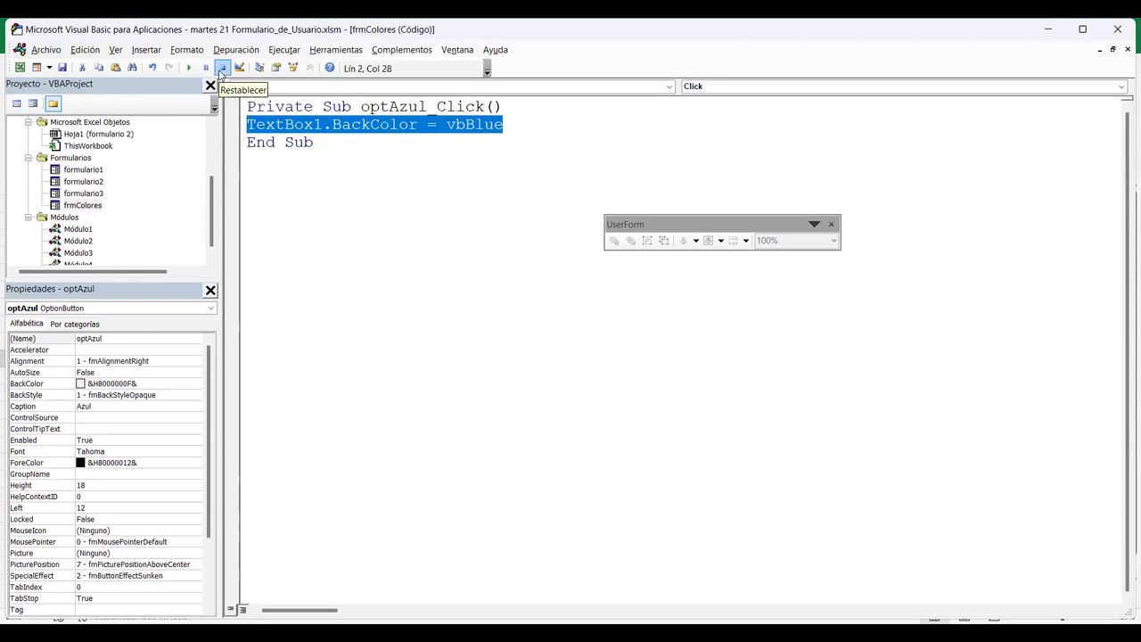
Create optRojo_Click with the pasted colour line changed to vbRed.
click(221, 72)
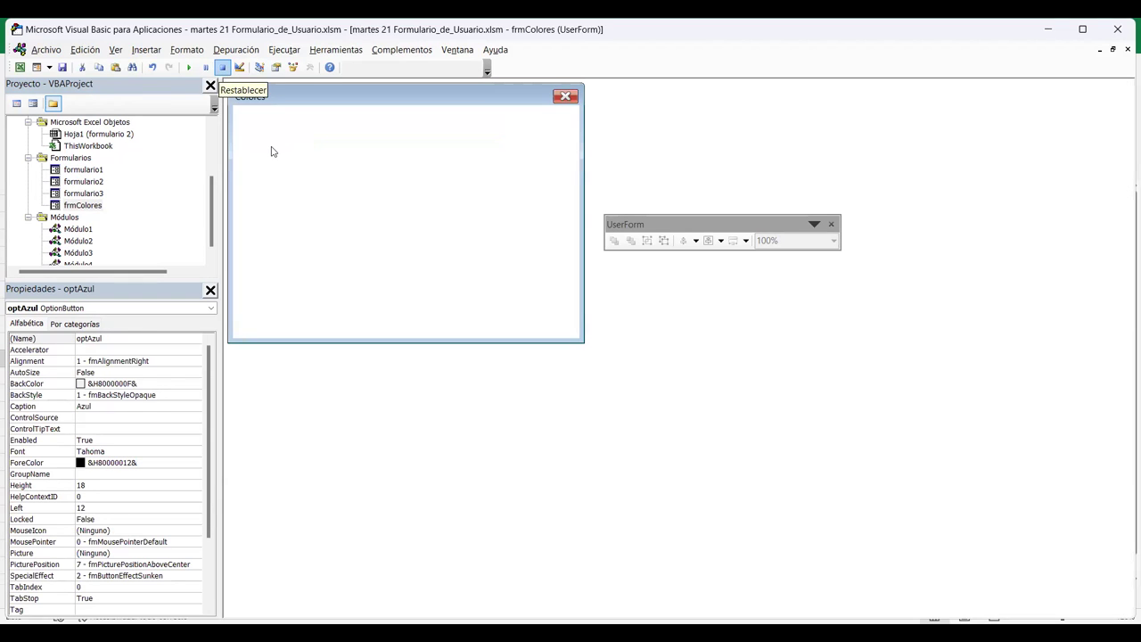
click(284, 192)
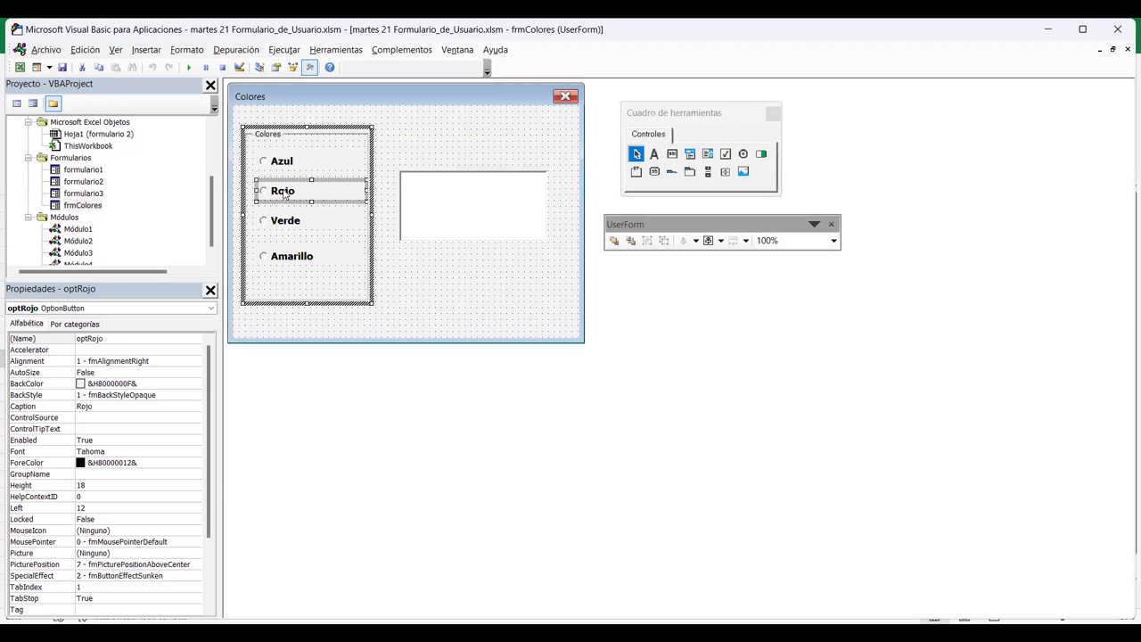
double_click(284, 193)
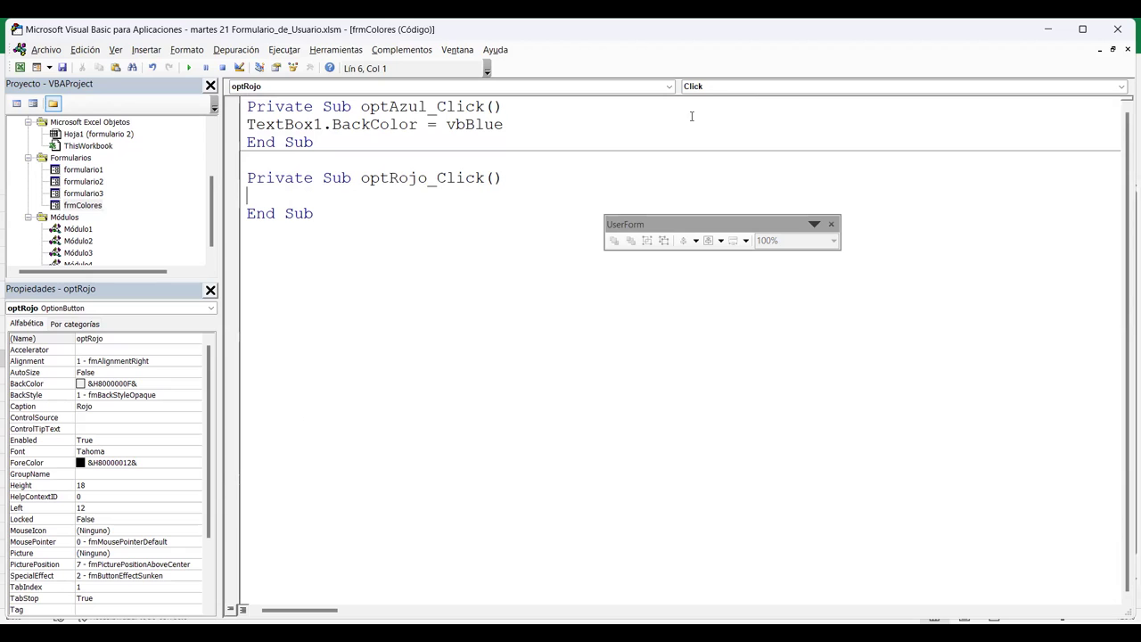
text(TextBox1.BackColor = vbBlue)
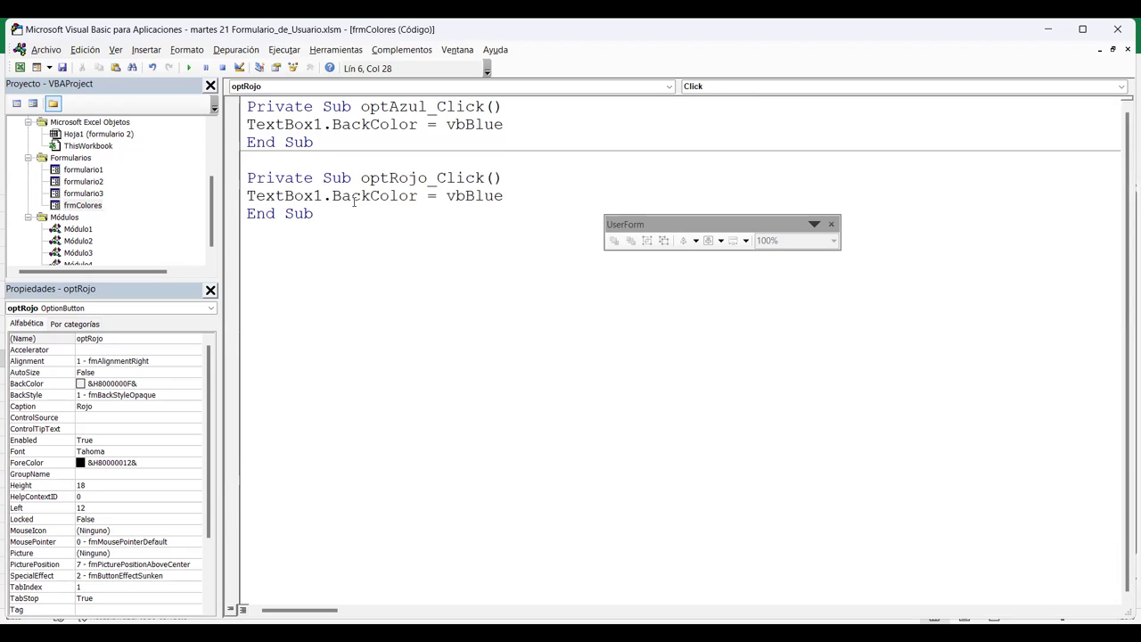
click(298, 194)
click(332, 195)
click(371, 196)
drag(464, 195, 518, 199)
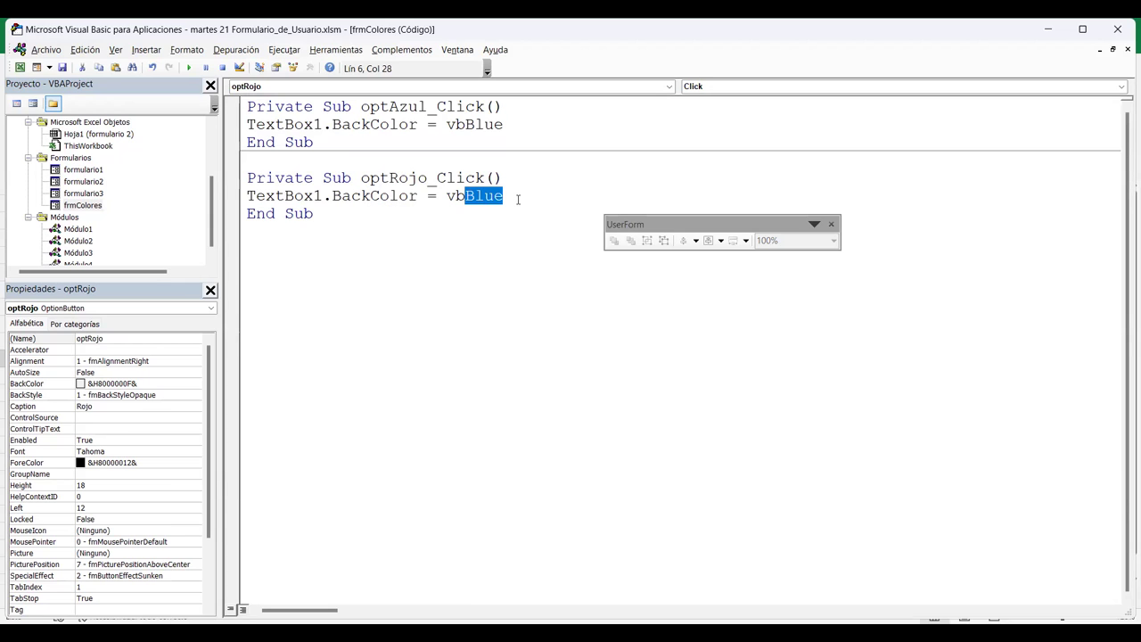
text(Red)
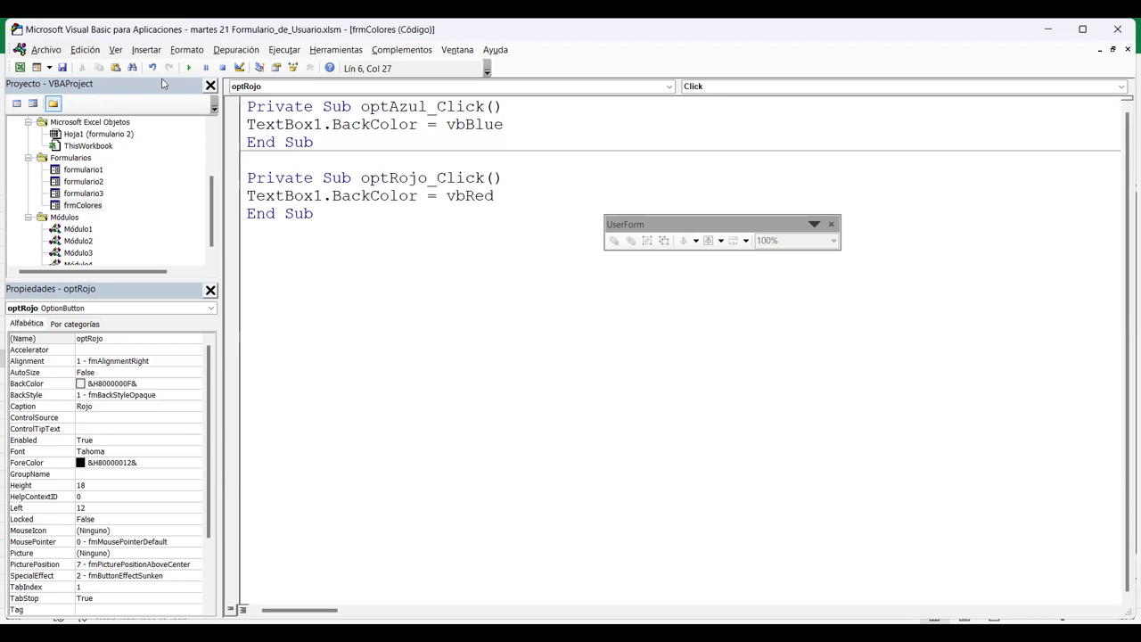
Run the form to check Azul gives blue and Rojo gives red, then close it.
click(189, 69)
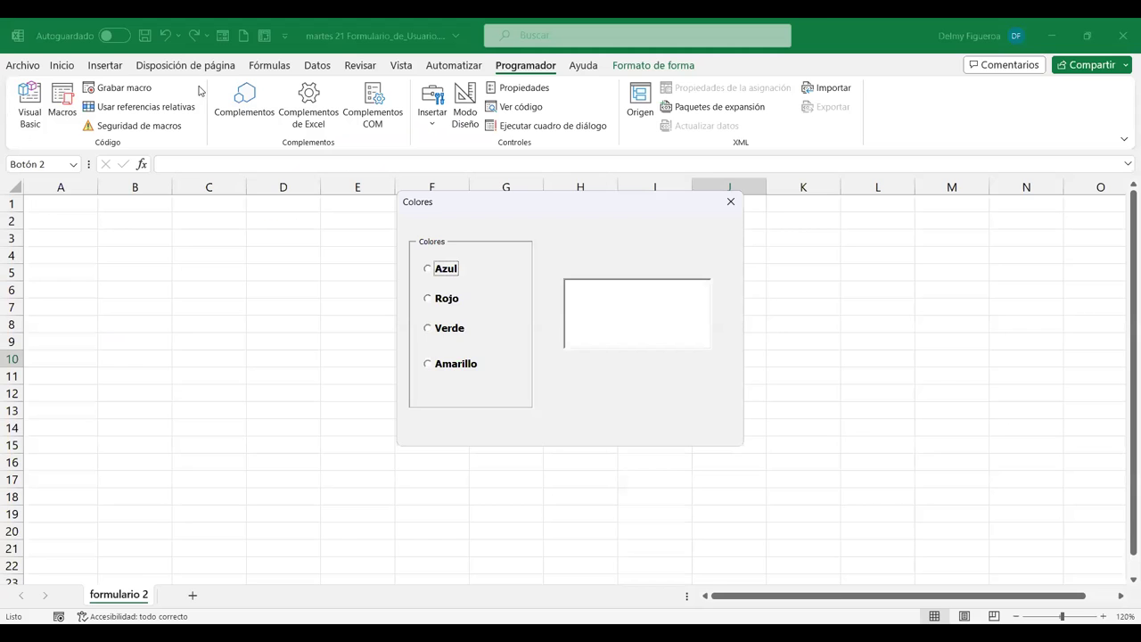
click(429, 270)
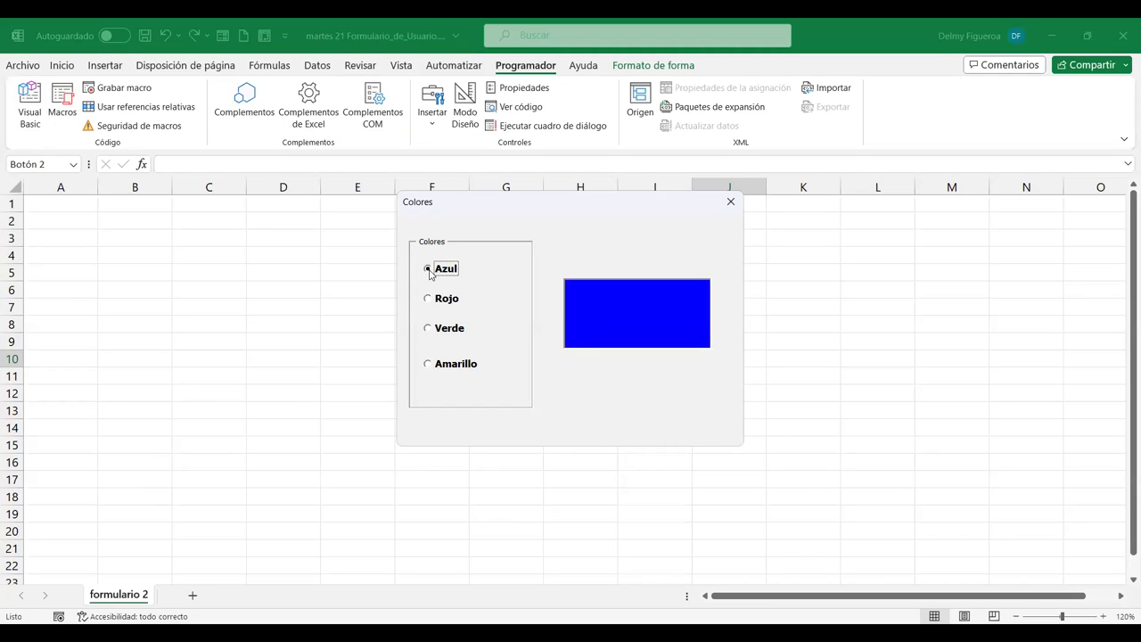
click(428, 300)
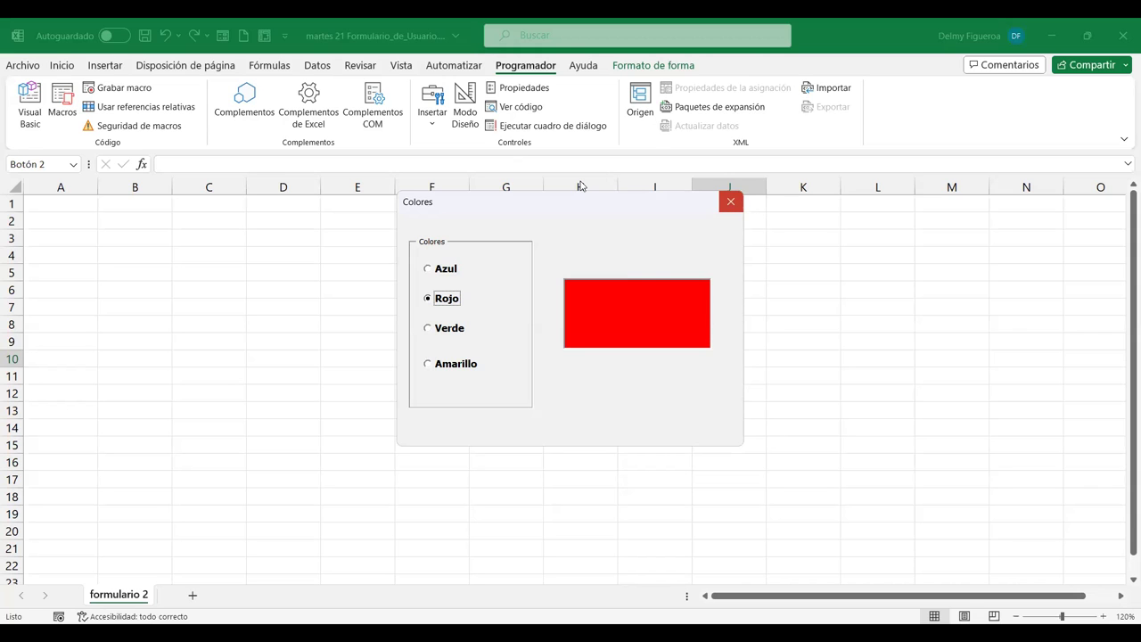
key(alt+F4)
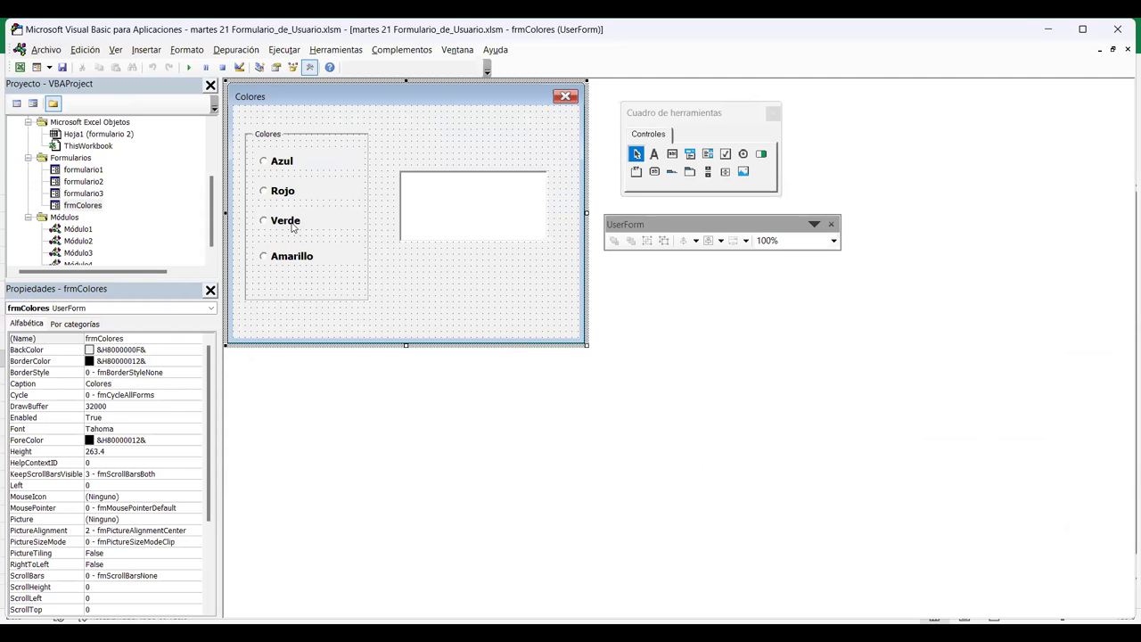
Add an optVerde_Click handler that sets the text box BackColor to vbGreen.
double_click(296, 223)
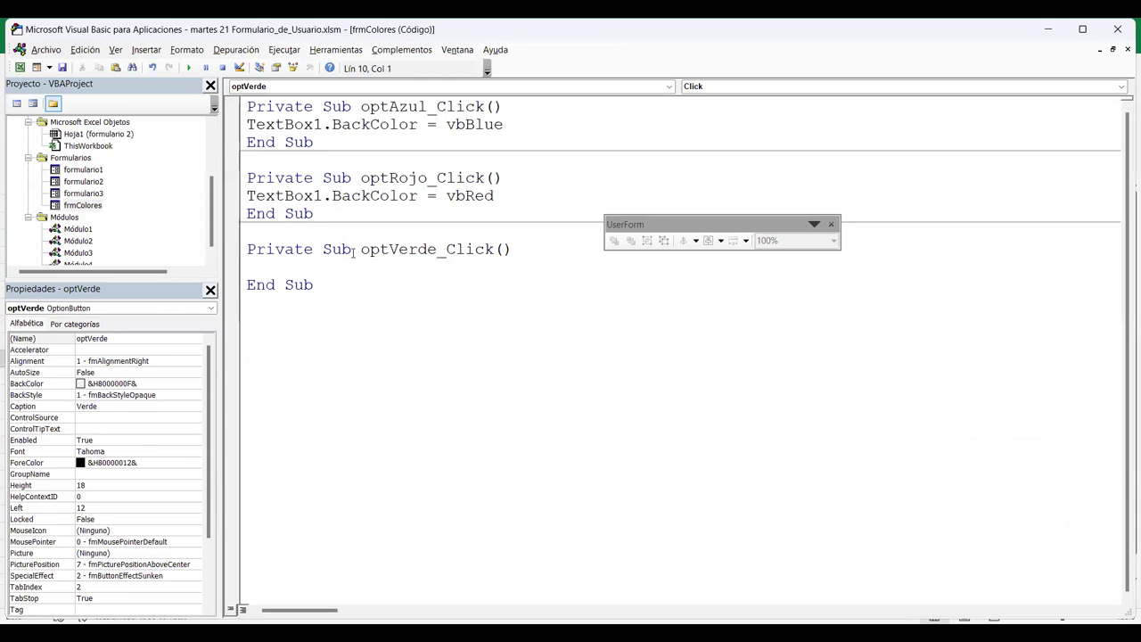
text(TextBox1.BackColor = vbBlue)
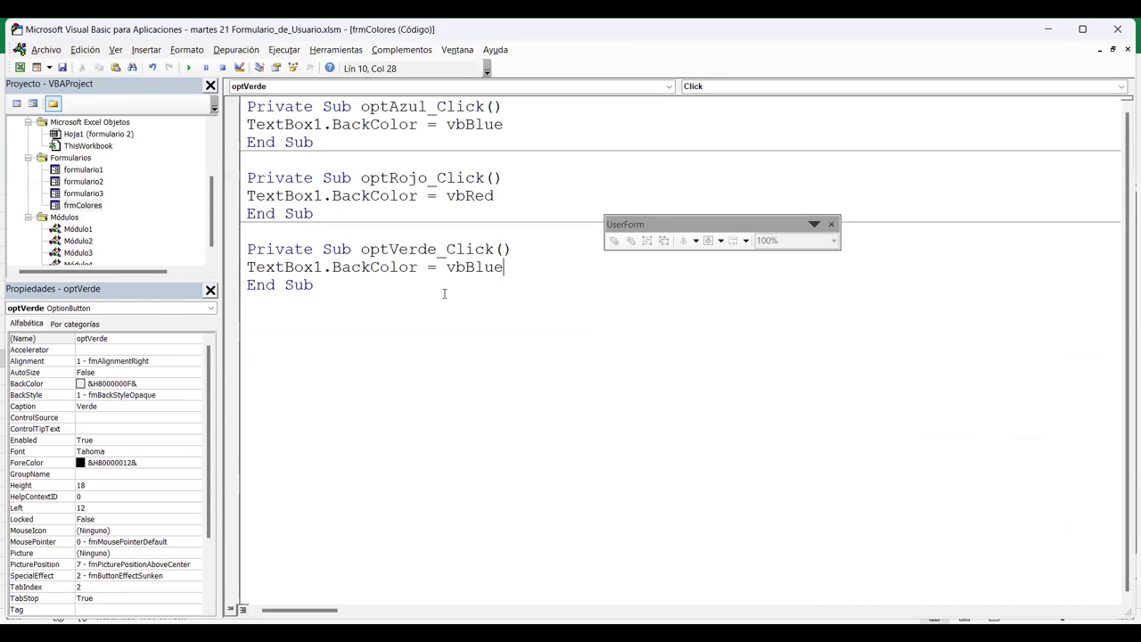
key(shift+Left)
key(shift+Left)
key(shift+Left)
key(shift+Left)
text(Green)
Add an optAmarillo_Click handler that sets the text box BackColor to vbYellow.
key(shift+F7)
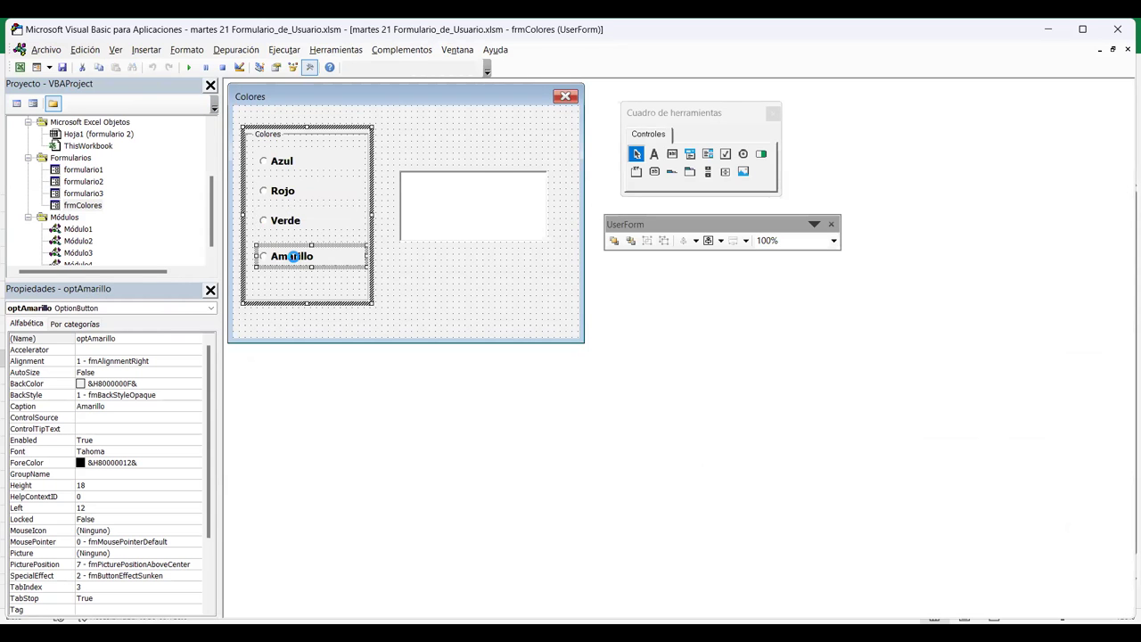
double_click(290, 258)
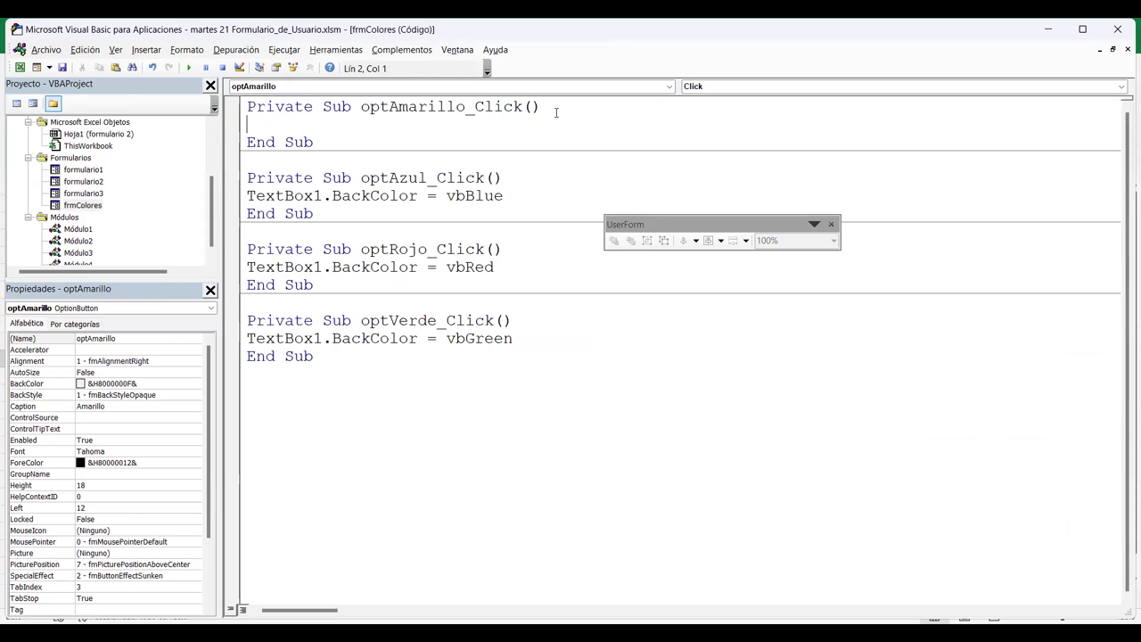
text(TextBox1.BackColor = vbBlue)
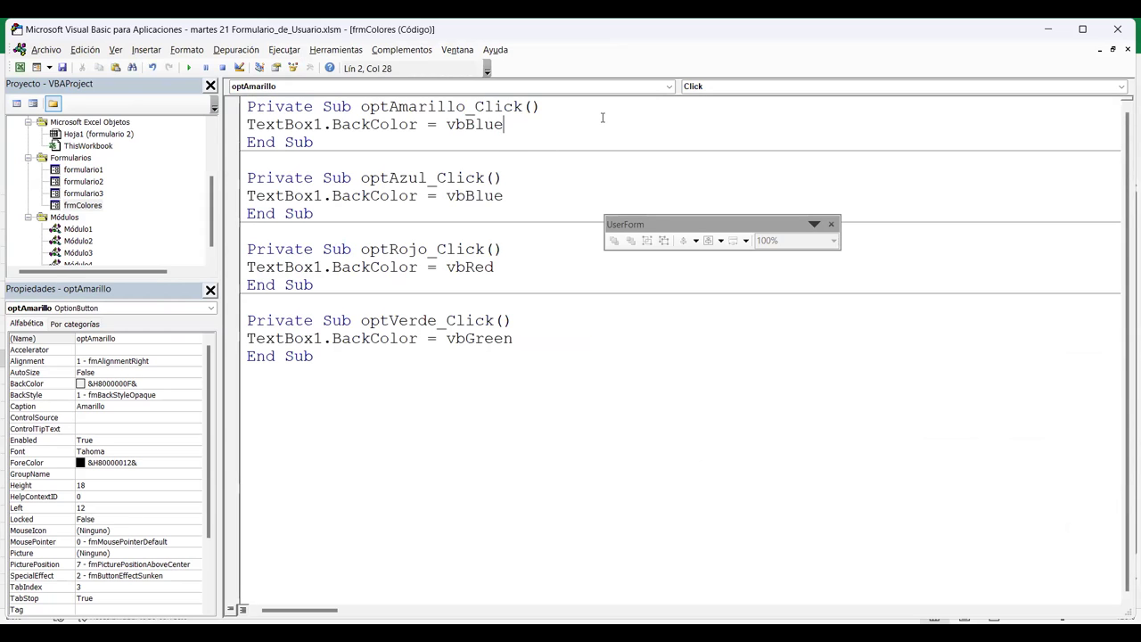
key(shift+Left)
key(shift+Left)
key(shift+Left)
key(shift+Left)
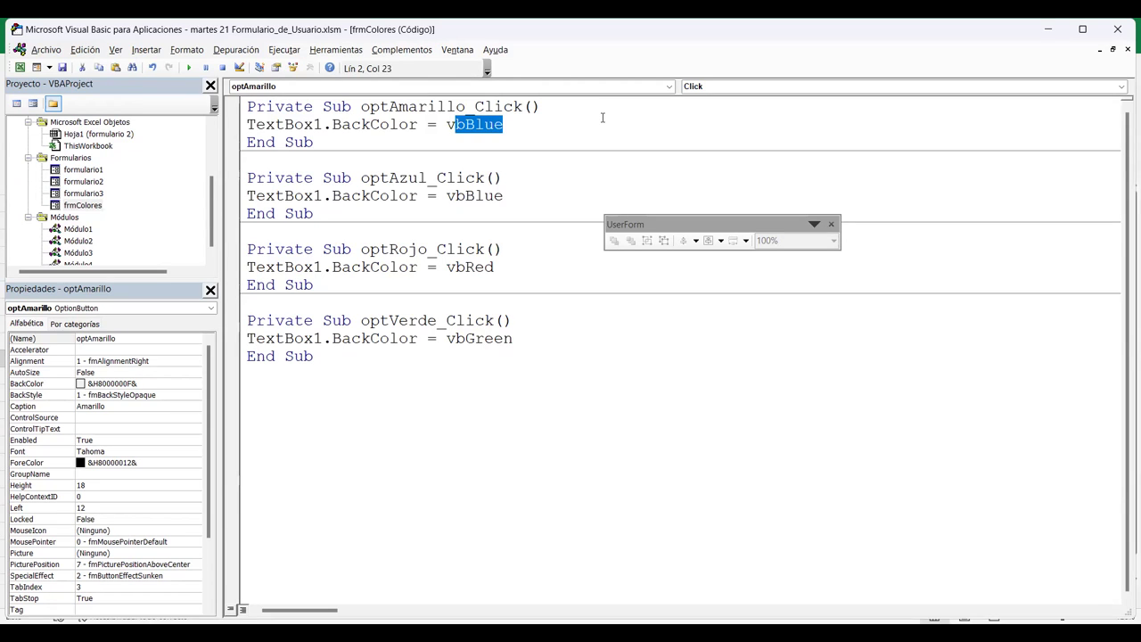
text(bYellow)
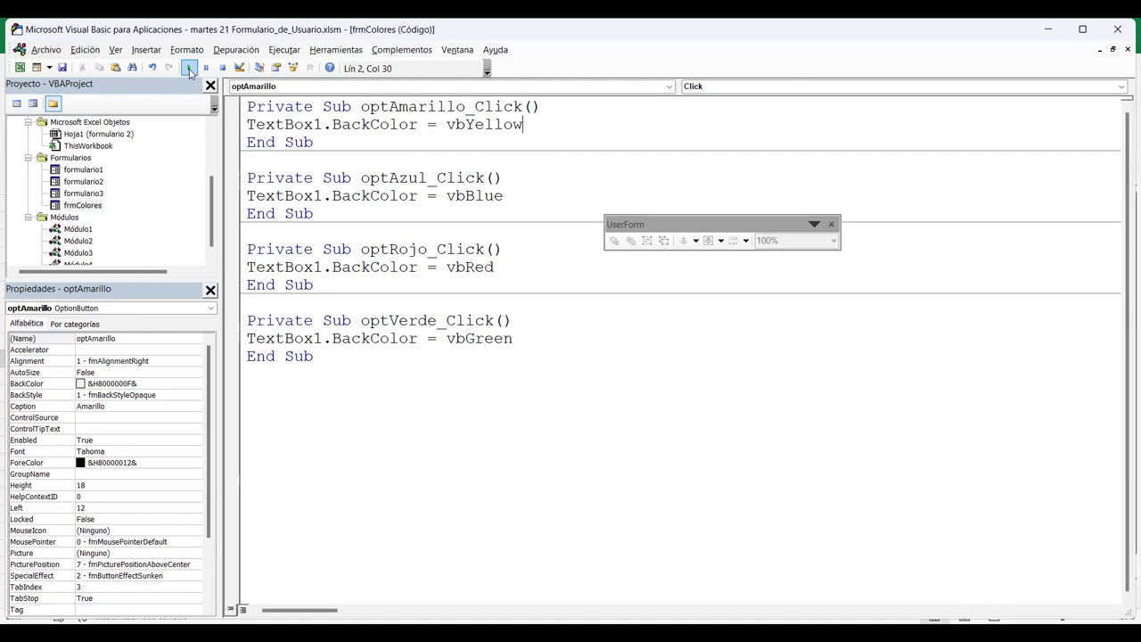
Run the Colores form, cycle through Azul, Rojo, Verde and Amarillo to check each colour, then close it.
click(189, 69)
click(428, 269)
click(428, 299)
click(428, 329)
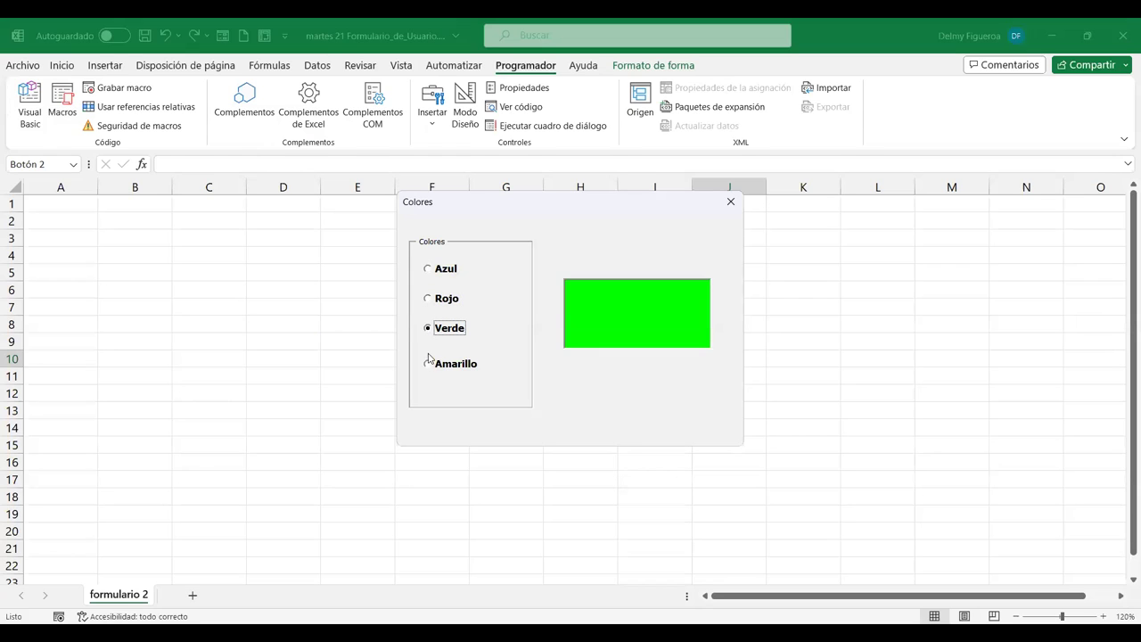
click(429, 364)
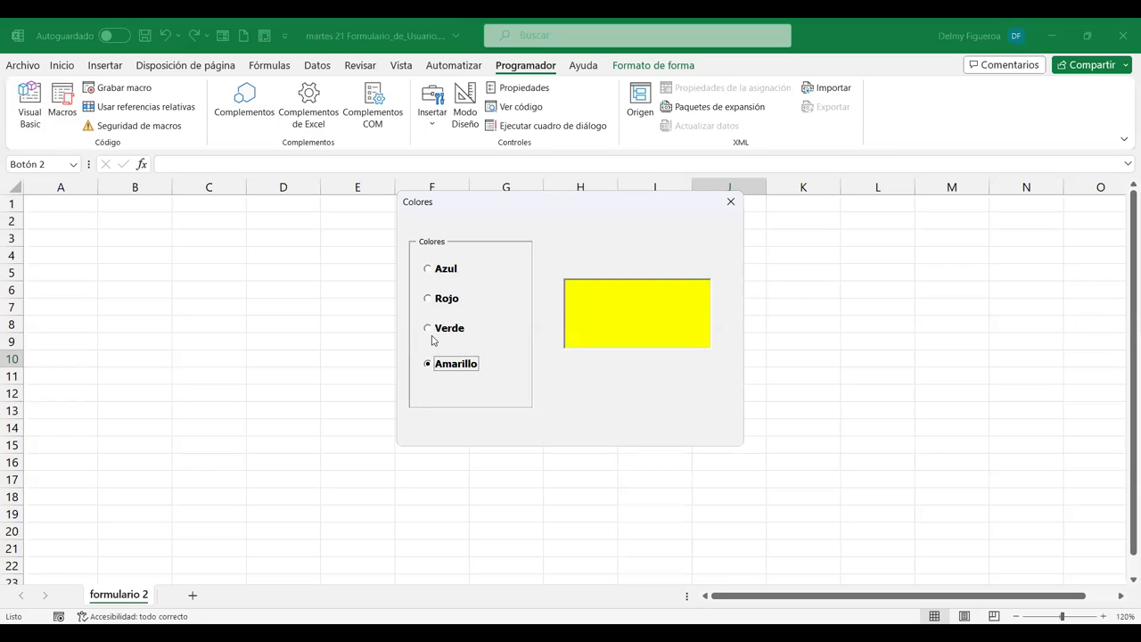
click(428, 328)
click(429, 301)
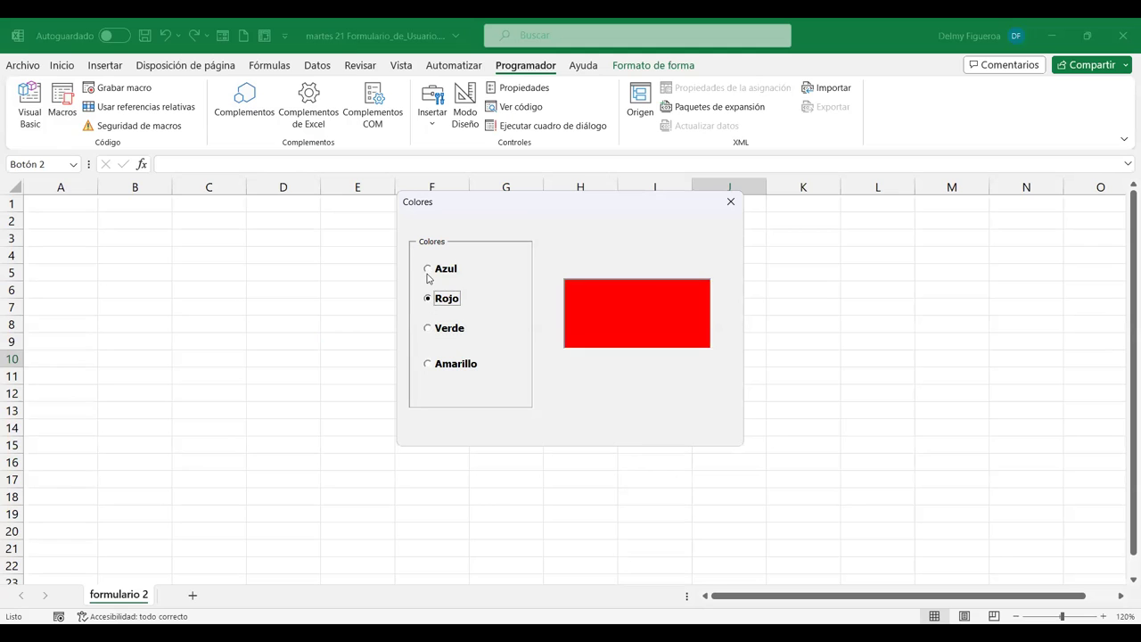
click(428, 269)
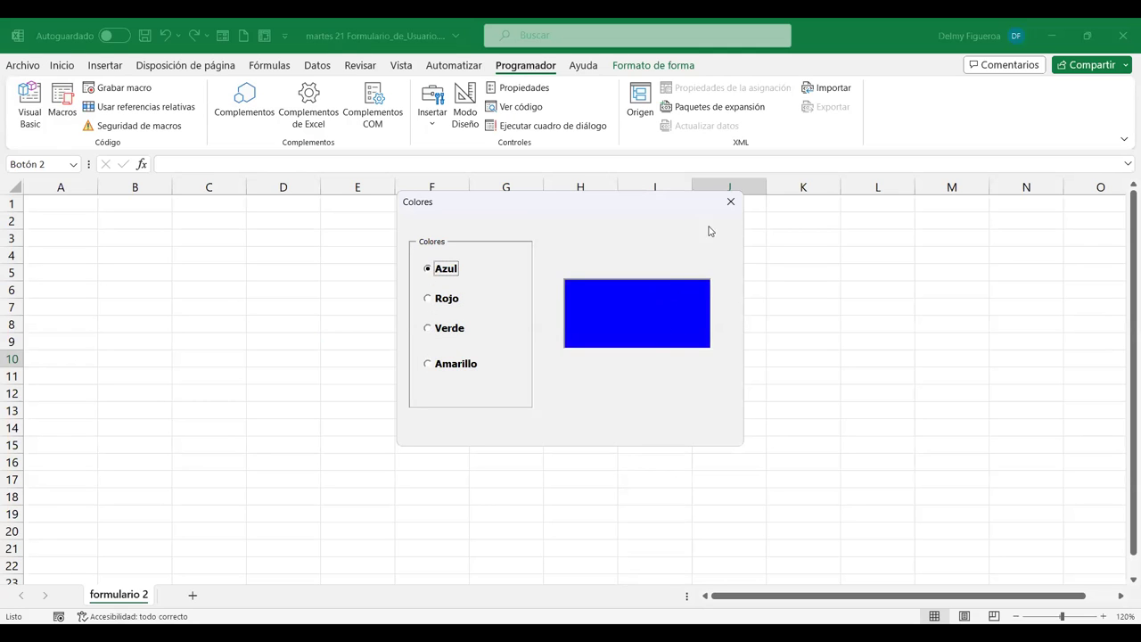
click(733, 204)
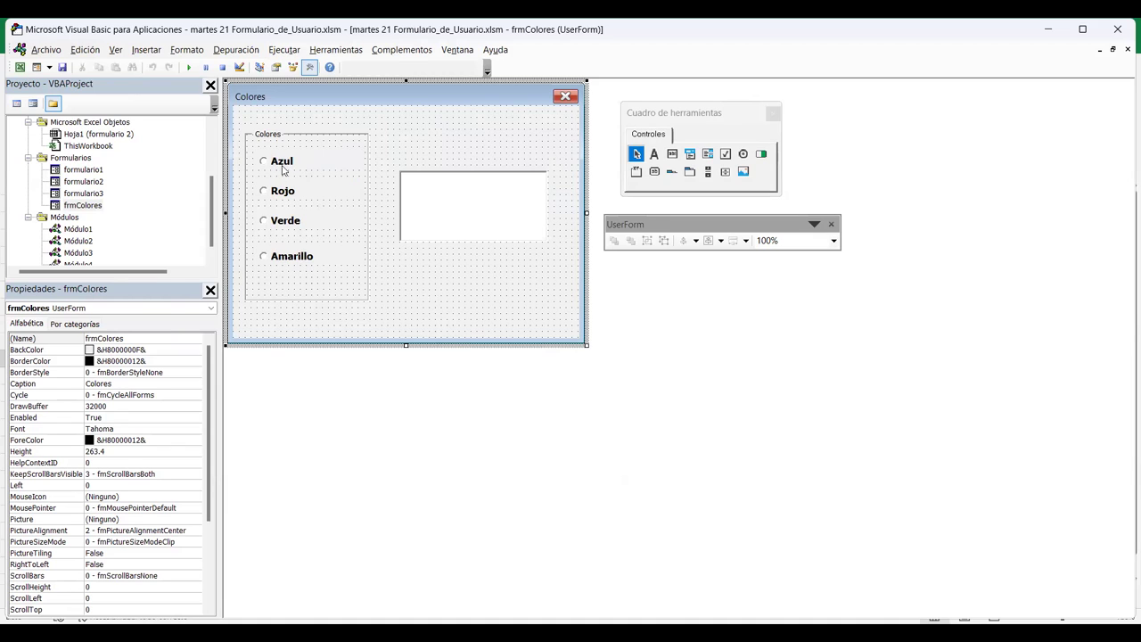
double_click(284, 161)
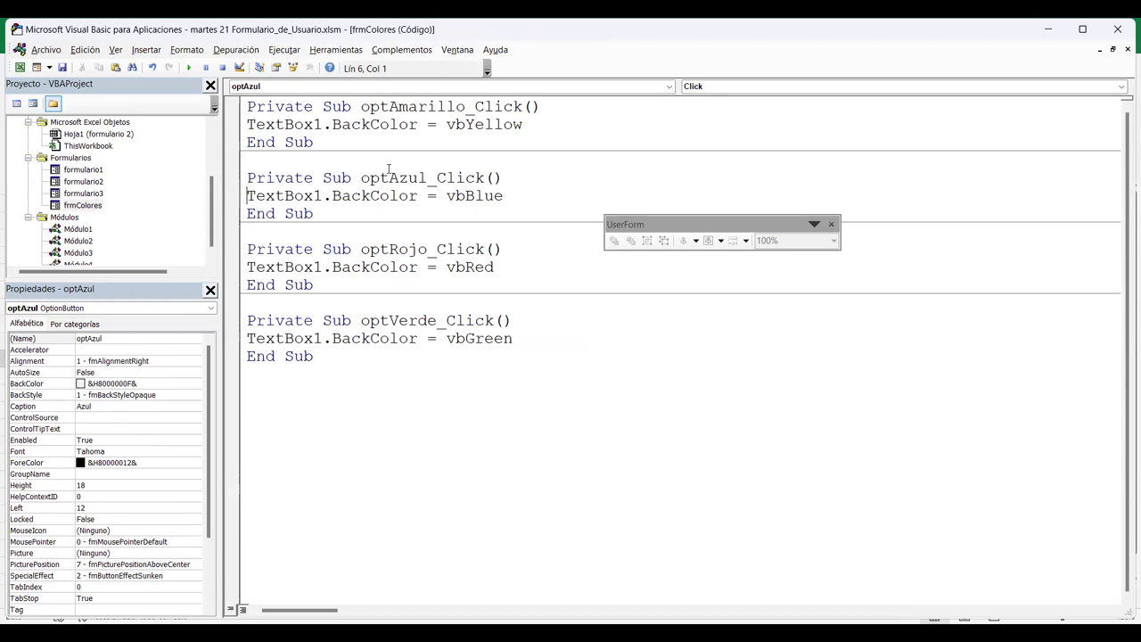
click(393, 179)
click(323, 195)
click(188, 71)
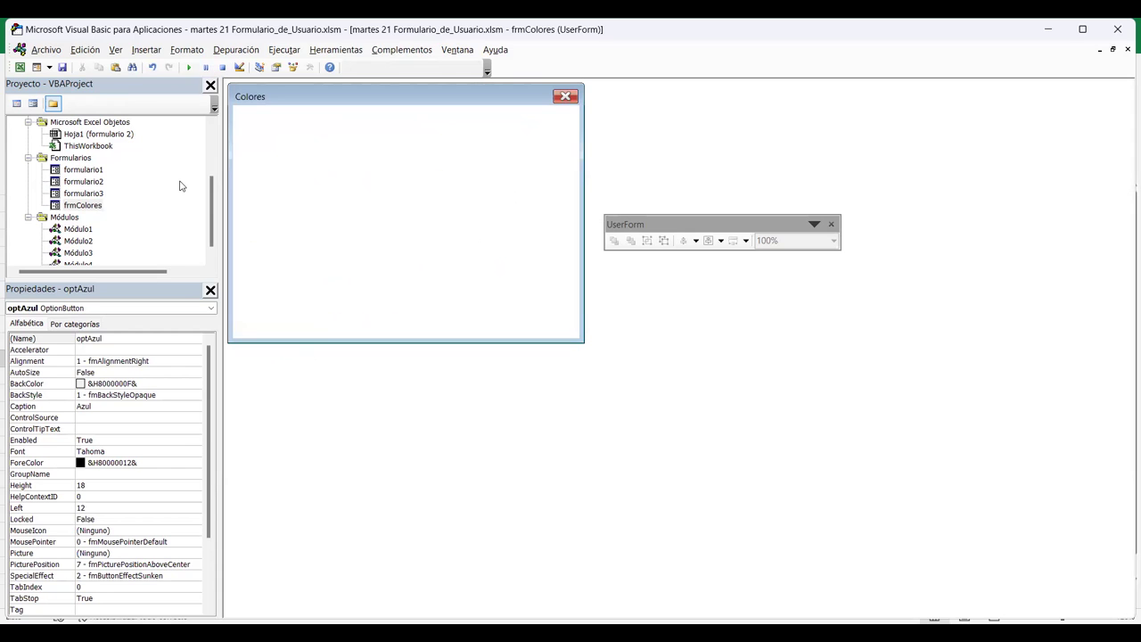
click(496, 312)
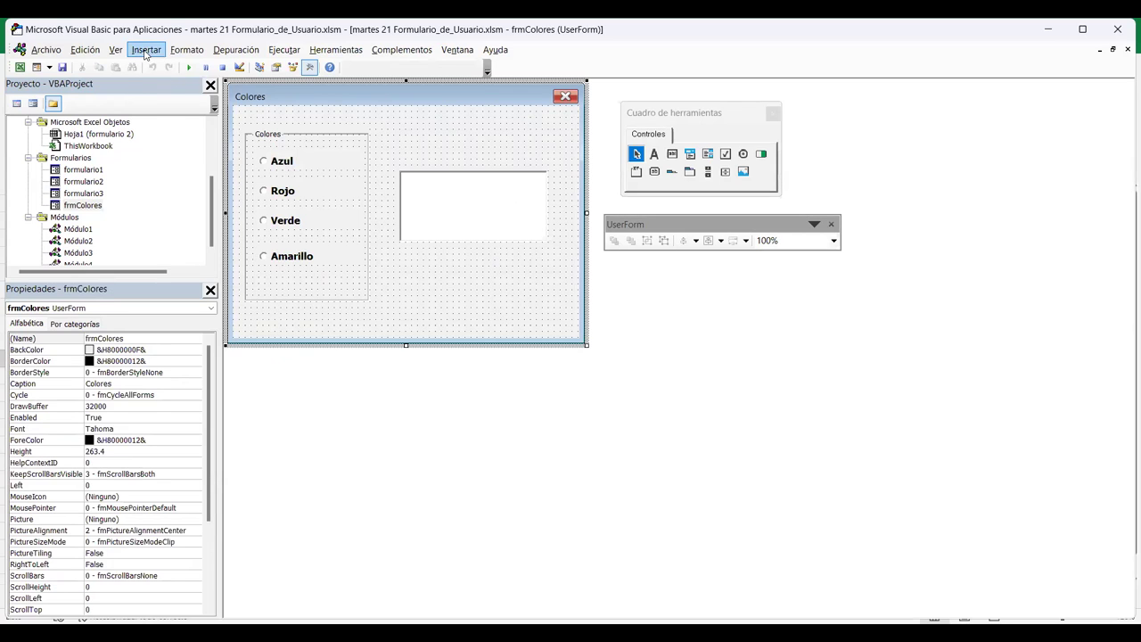
Insert a blank UserForm1, drag it to a height of 267, and run it with F5.
click(146, 51)
click(166, 83)
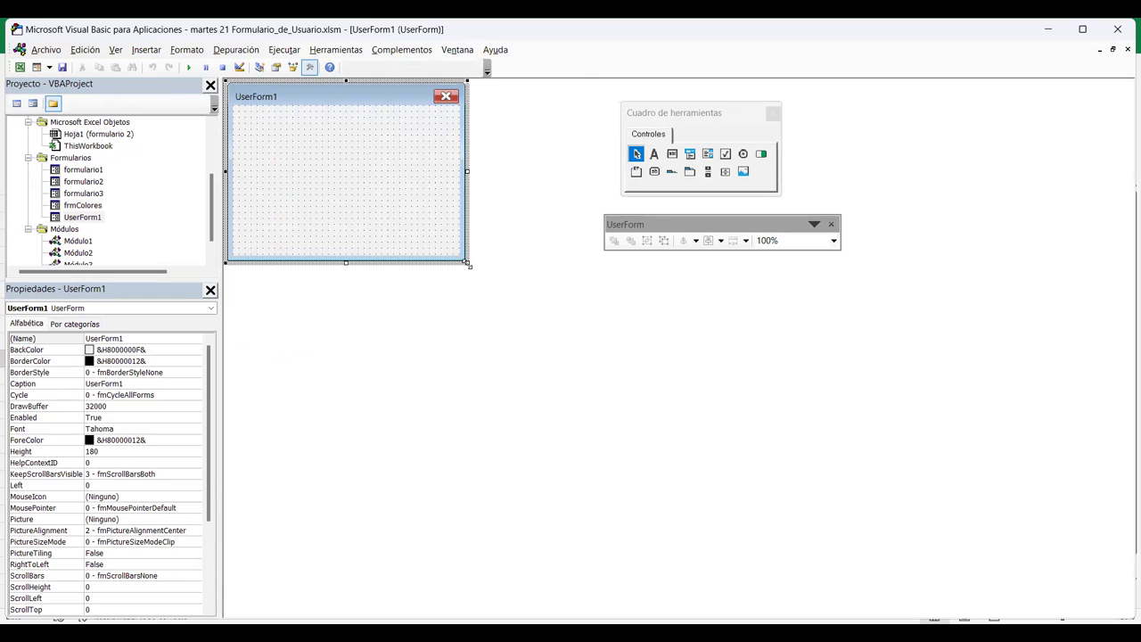
drag(467, 263, 588, 349)
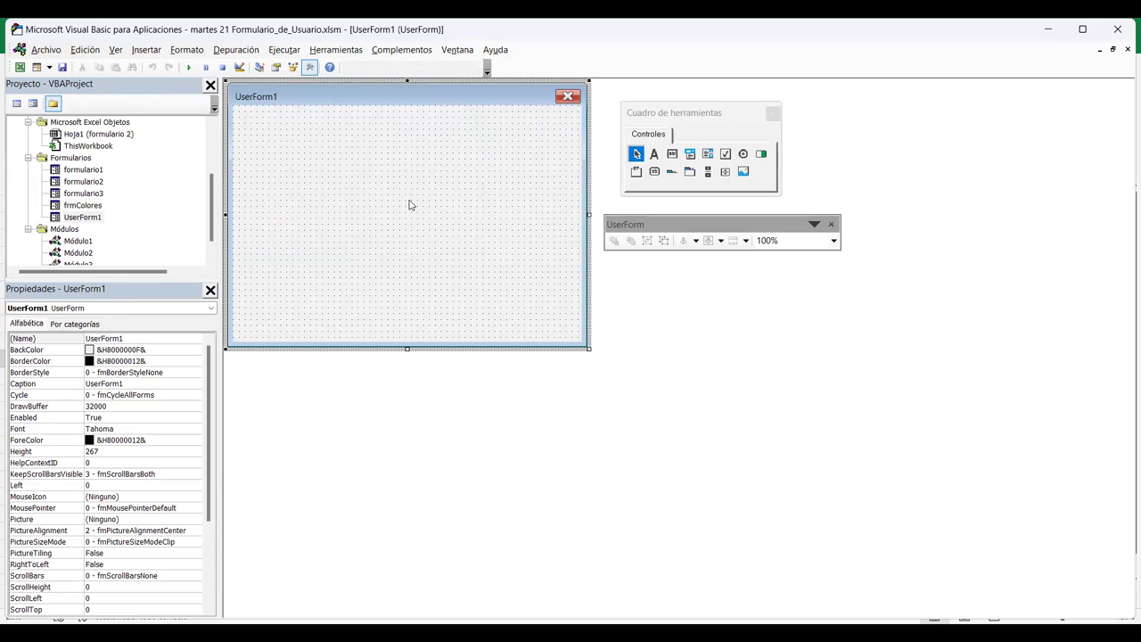
key(F5)
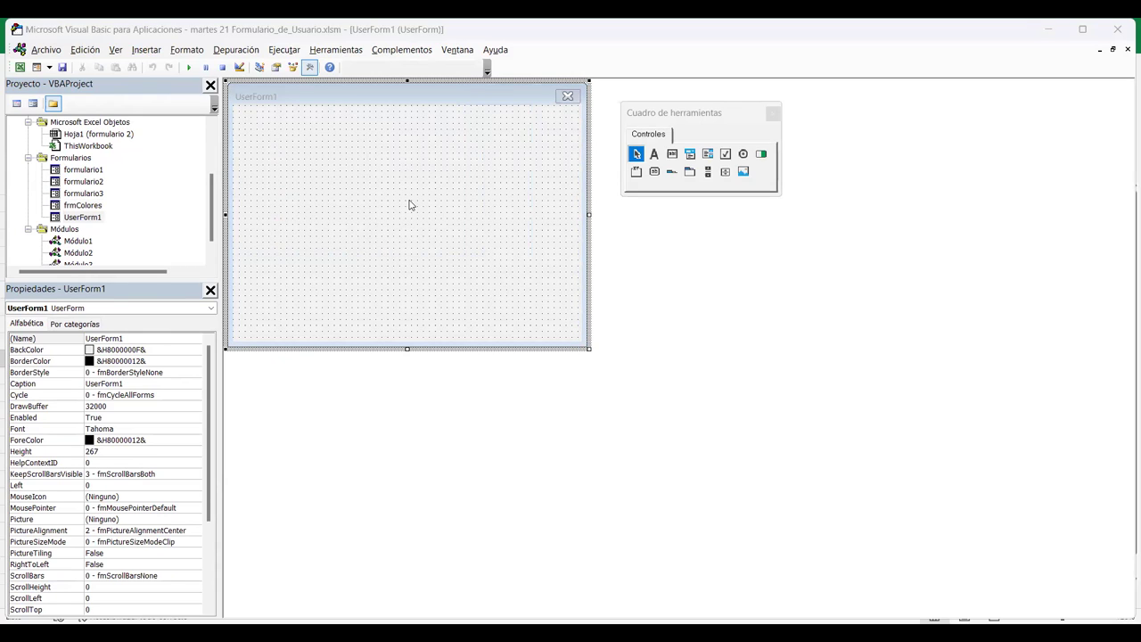
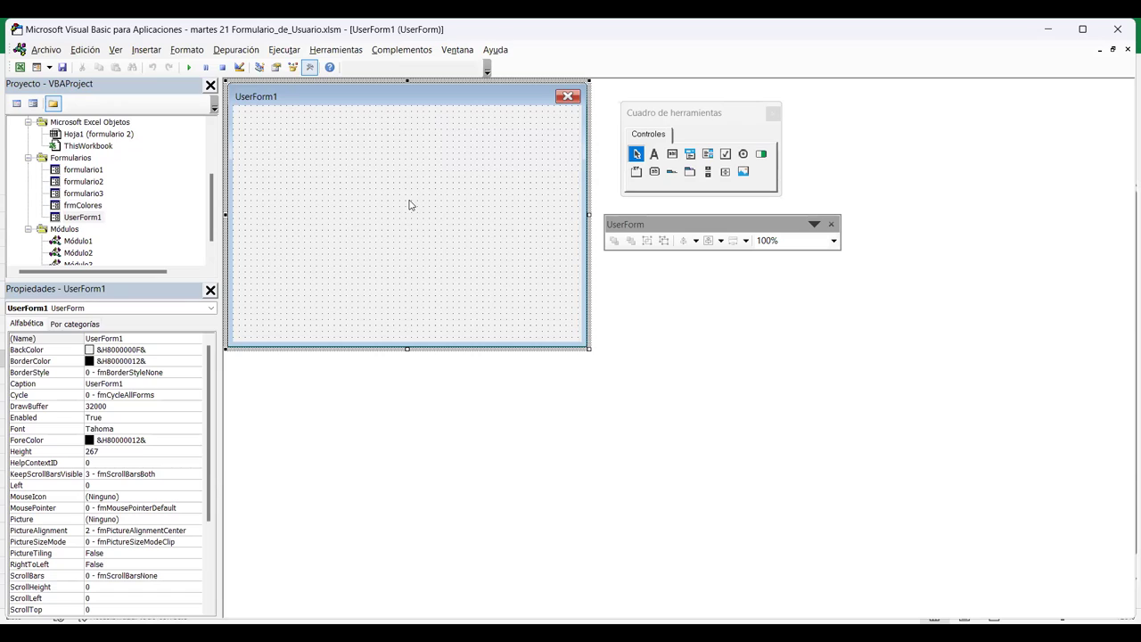
Set the form's Caption property to 'Calculadora', removing the stray closing parenthesis.
key(F4)
text(Calculadora))
key(BackSpace)
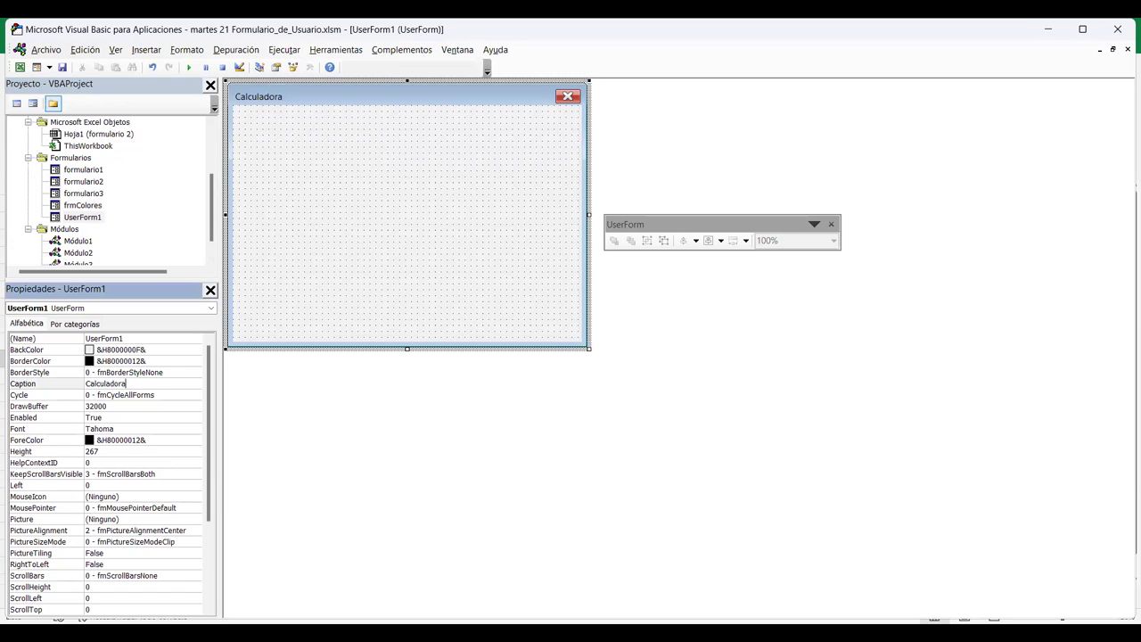
key(Return)
click(106, 383)
key(F5)
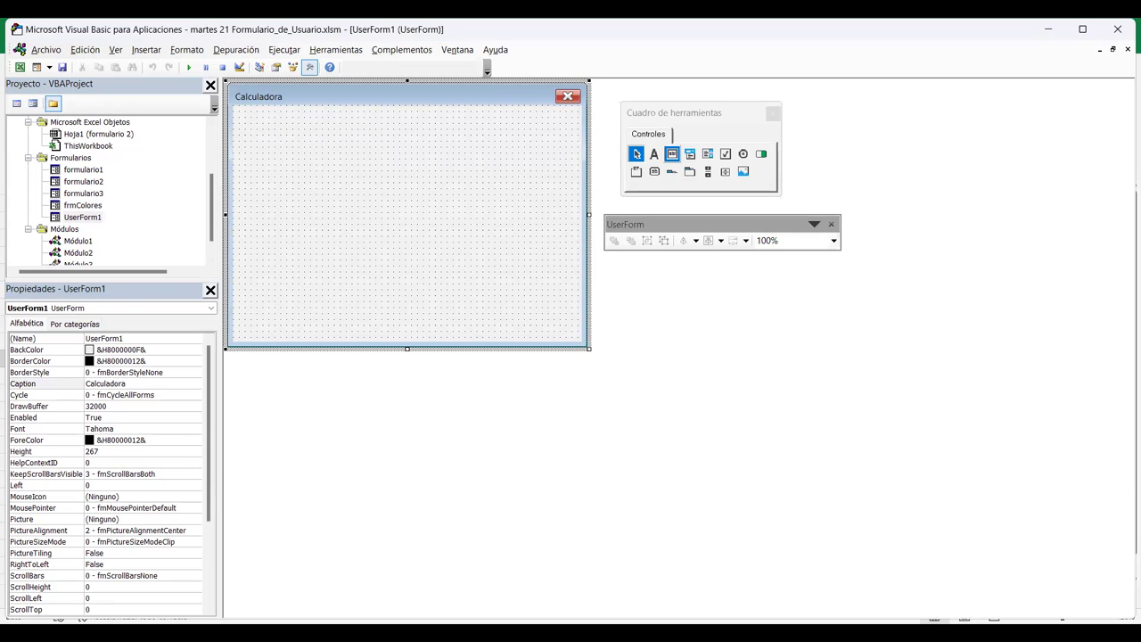
Draw a text box at the form's left and paste two copies to form a row.
click(774, 114)
drag(239, 183, 323, 226)
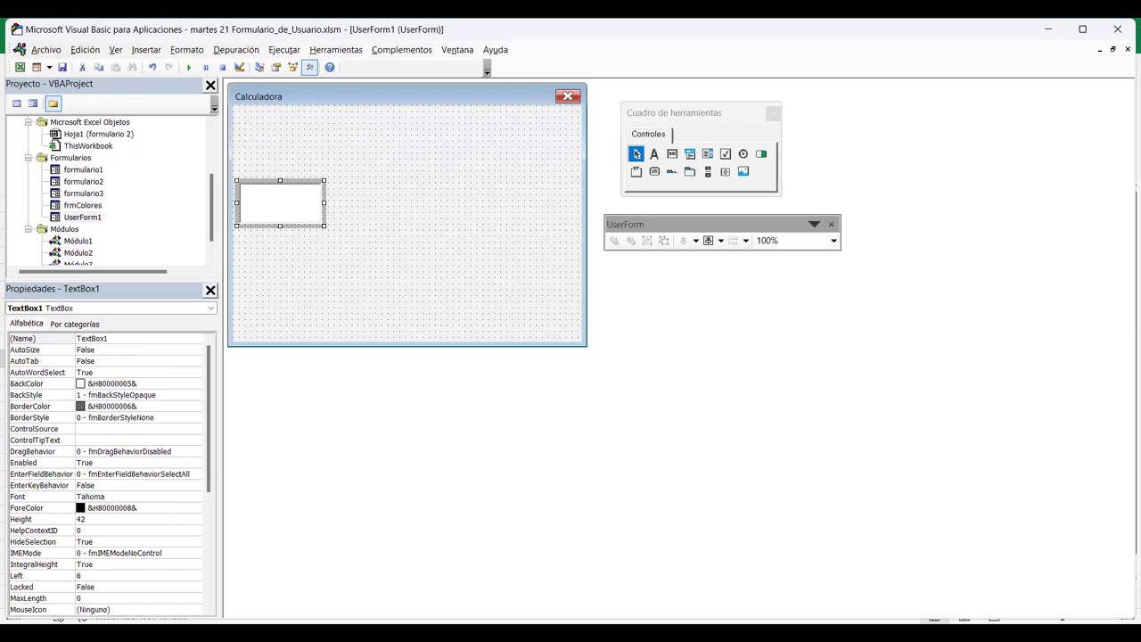
key(ctrl+v)
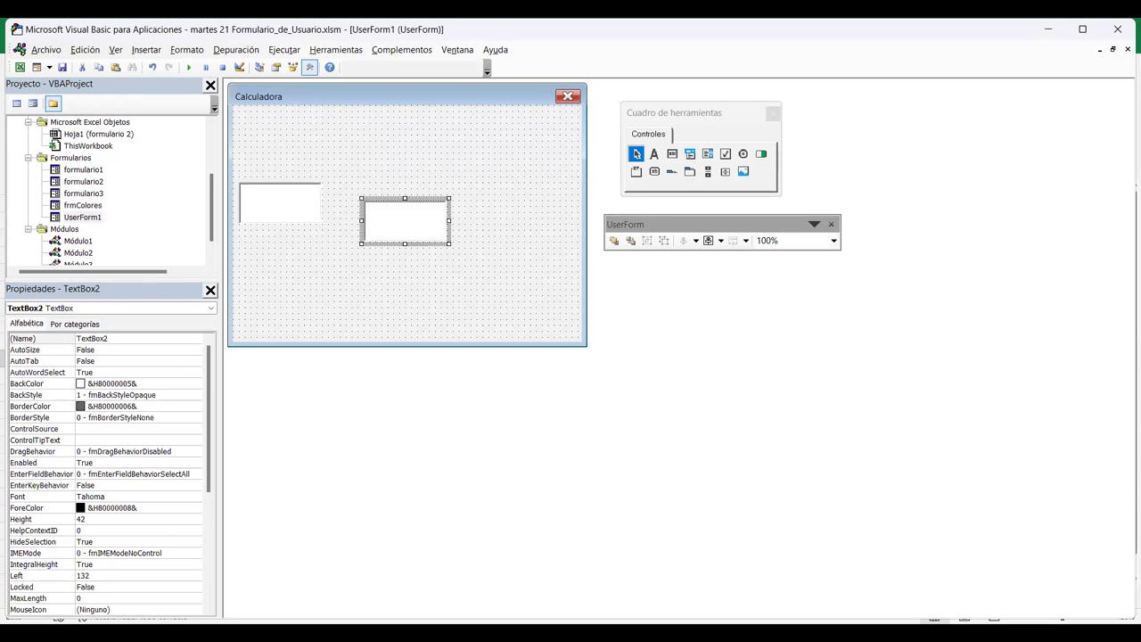
drag(402, 206, 518, 203)
key(ctrl+v)
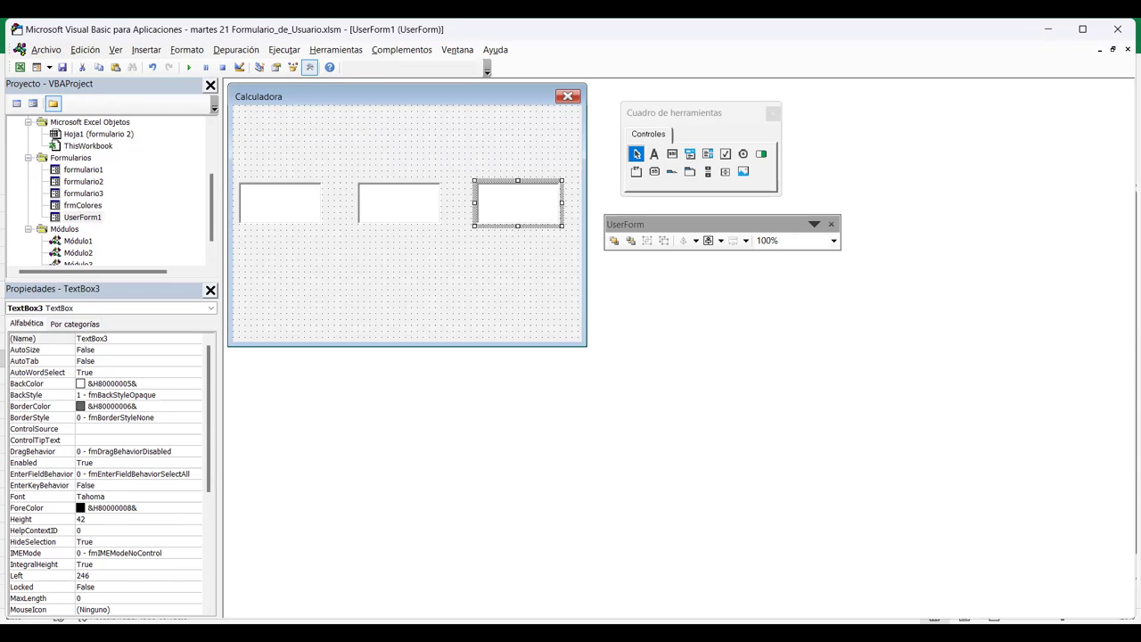
Check each text box's position, then select all three together.
click(280, 203)
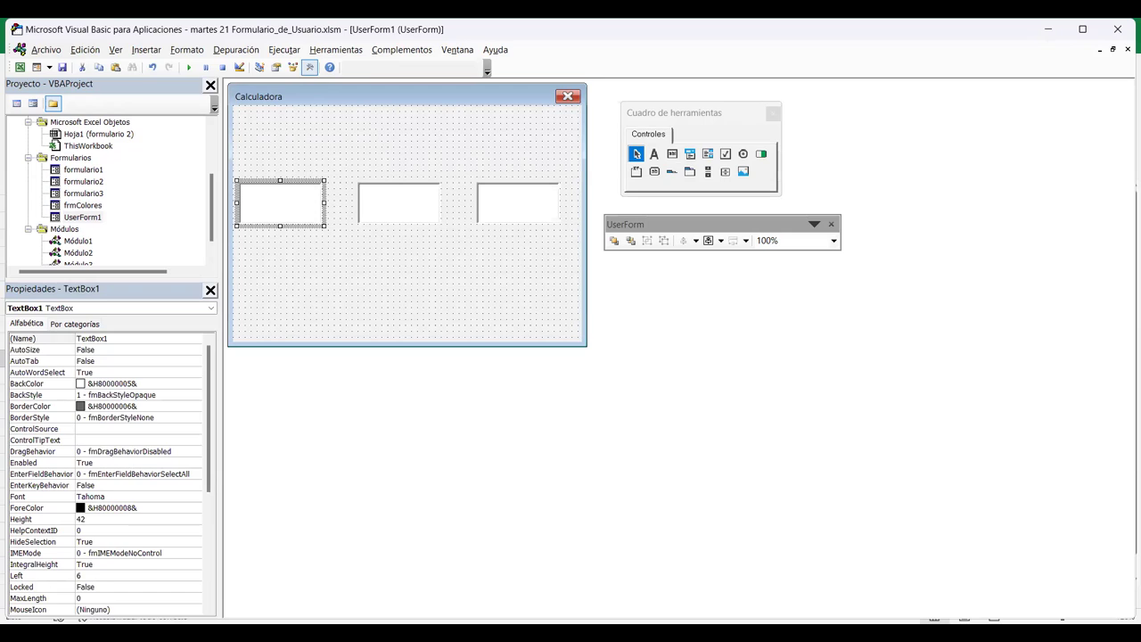
click(399, 203)
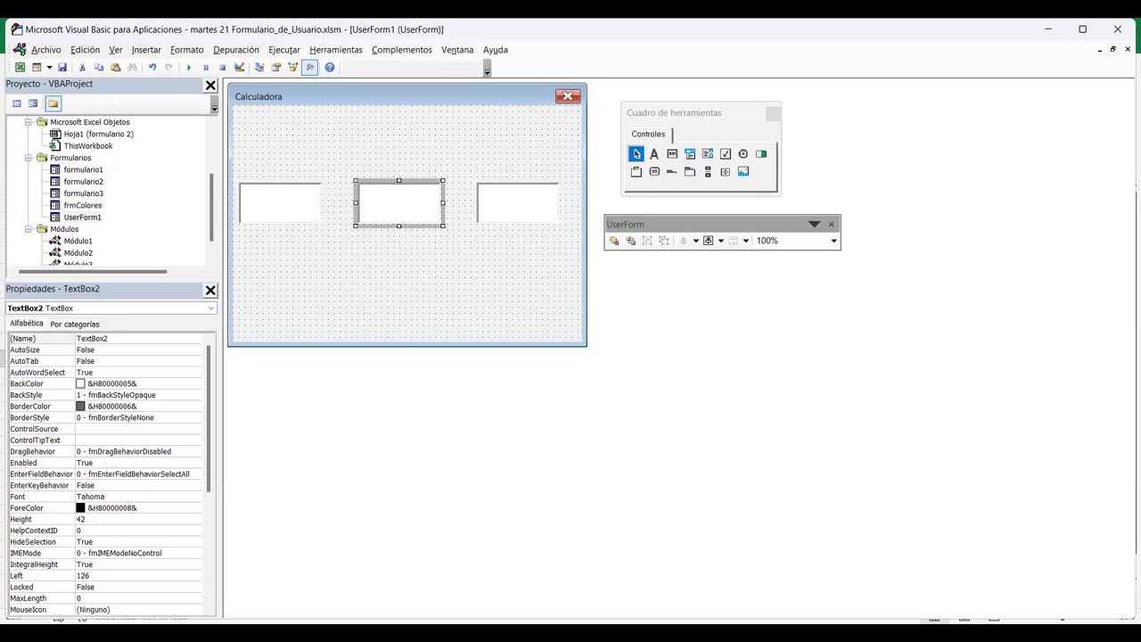
click(519, 203)
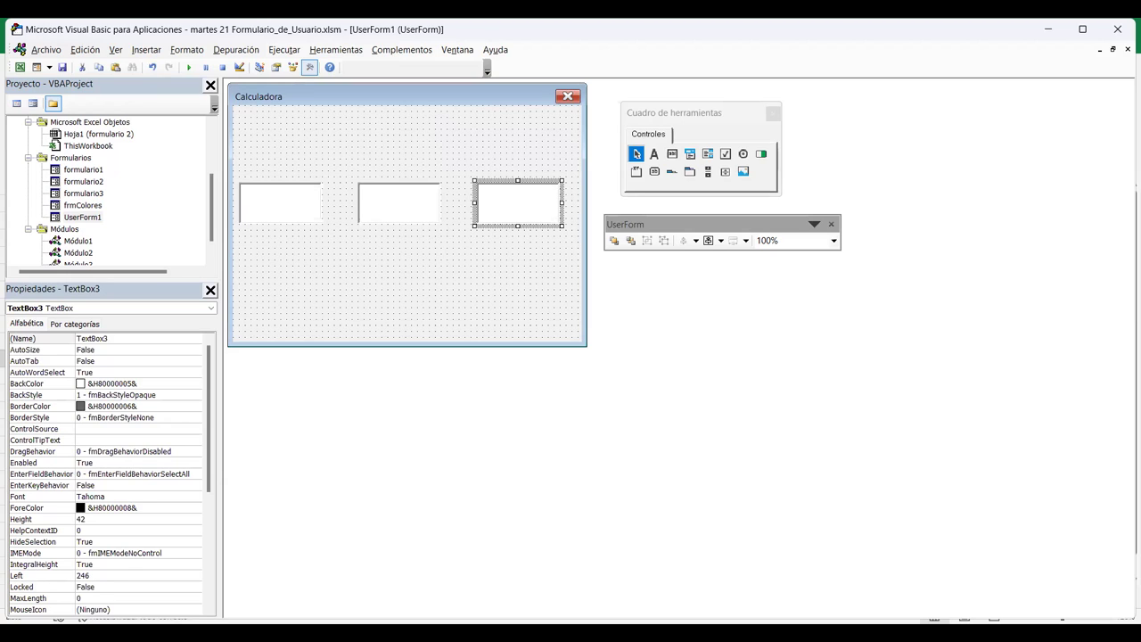
ctrl+click(399, 203)
ctrl+click(280, 203)
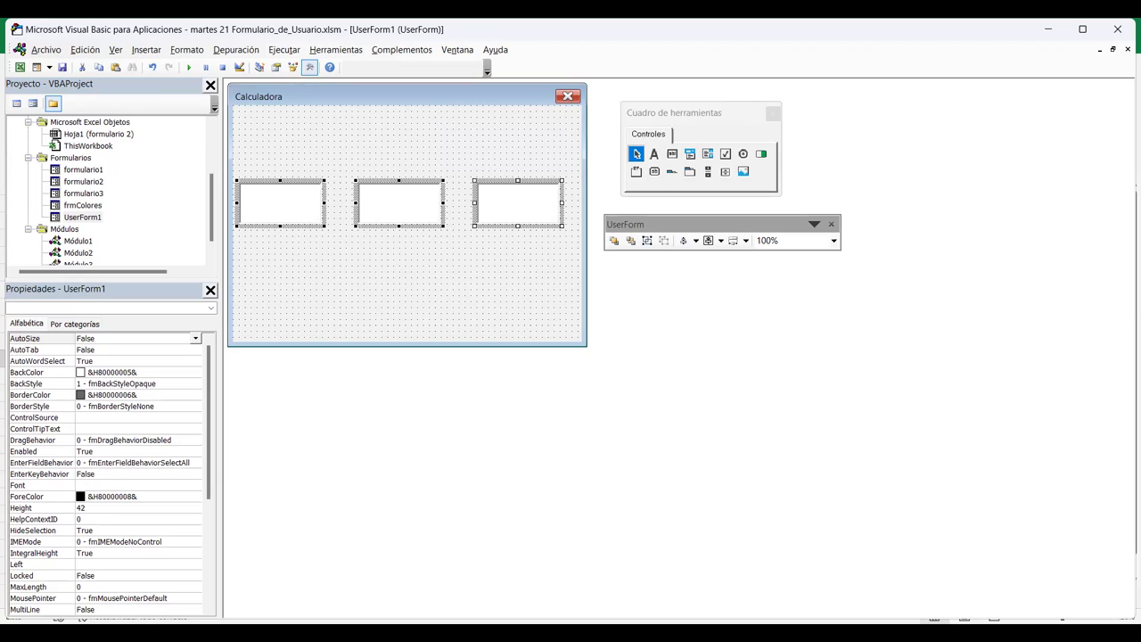
click(696, 241)
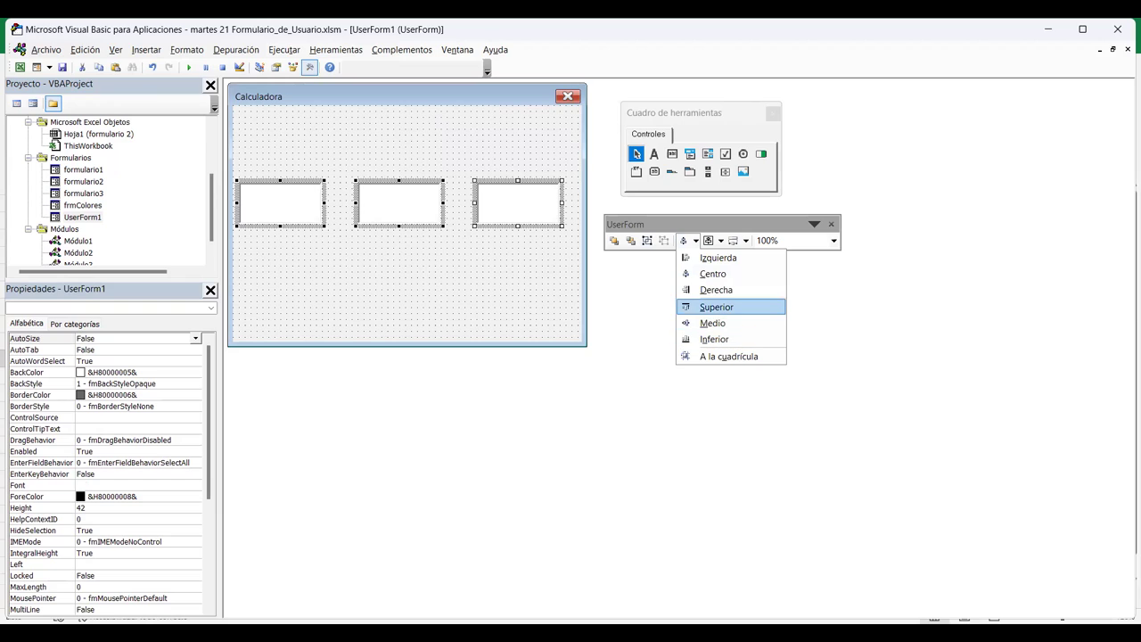
click(716, 306)
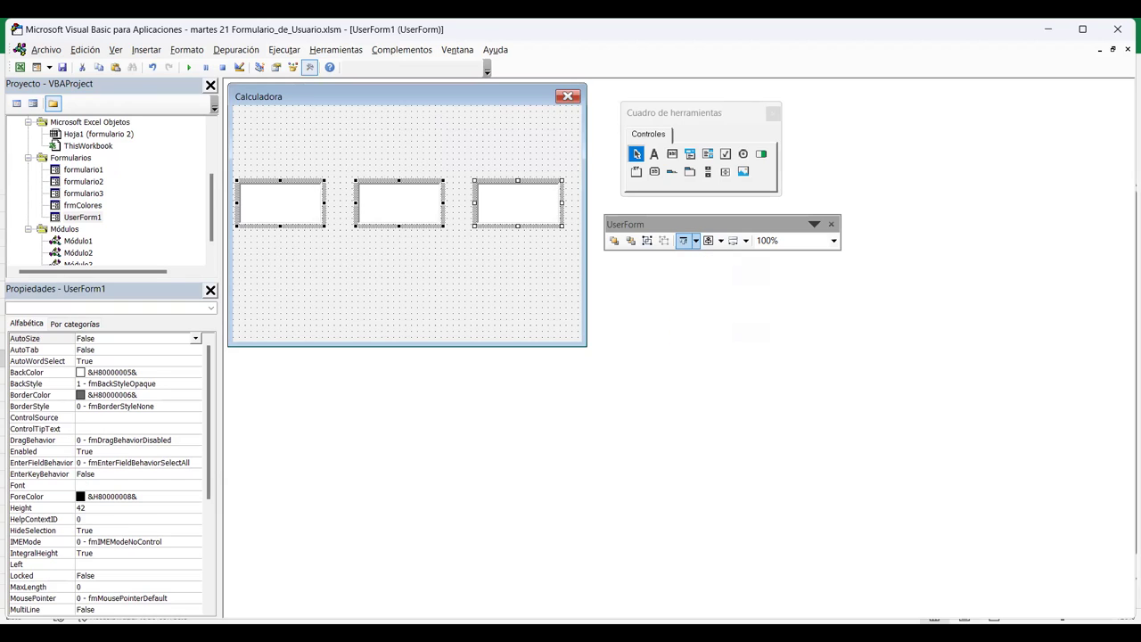
click(695, 241)
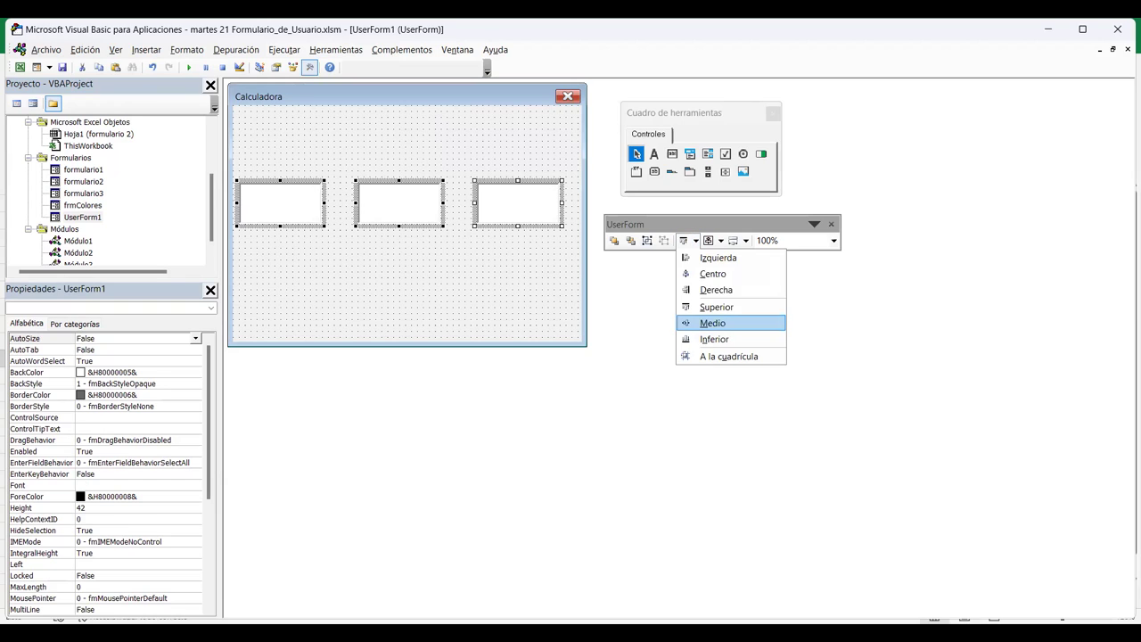
click(712, 323)
click(695, 241)
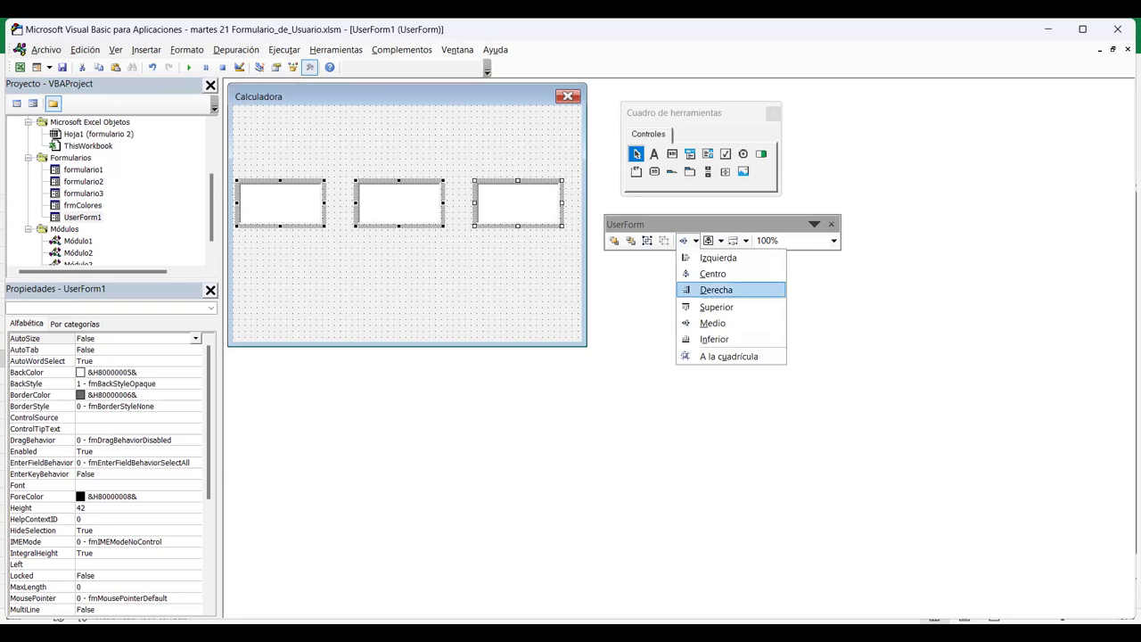
click(713, 339)
click(695, 241)
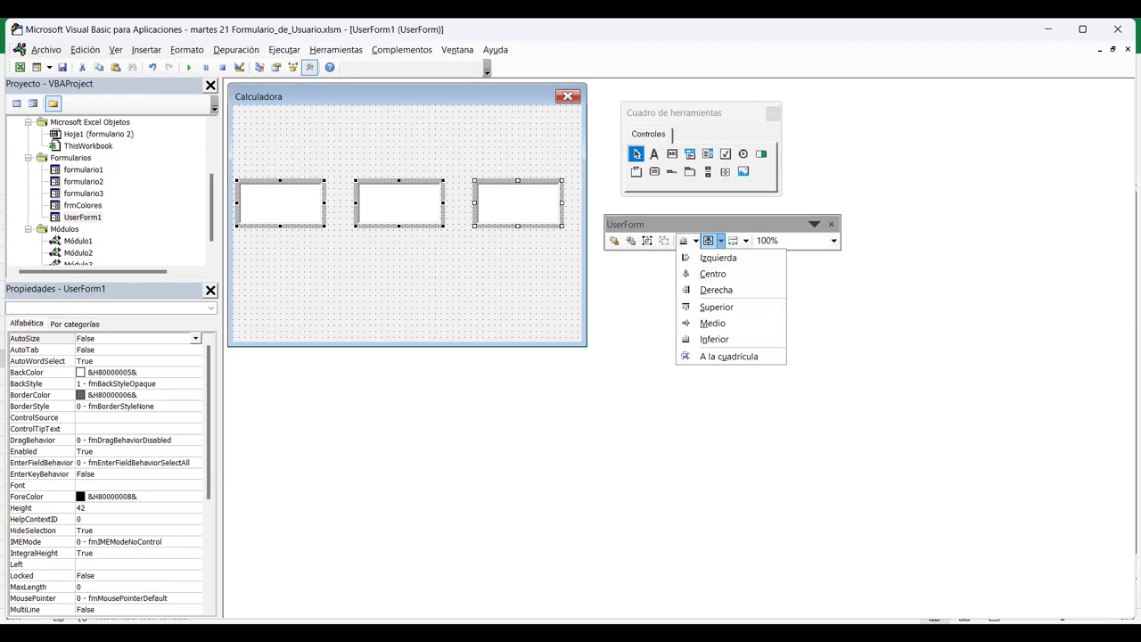
click(721, 241)
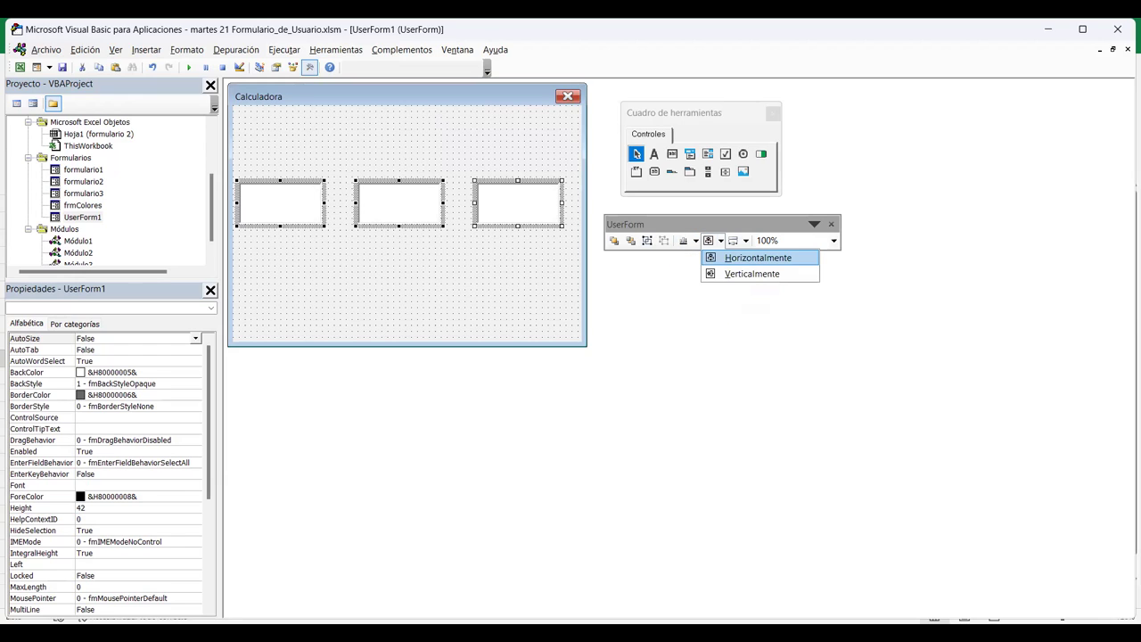
click(758, 258)
key(ctrl+z)
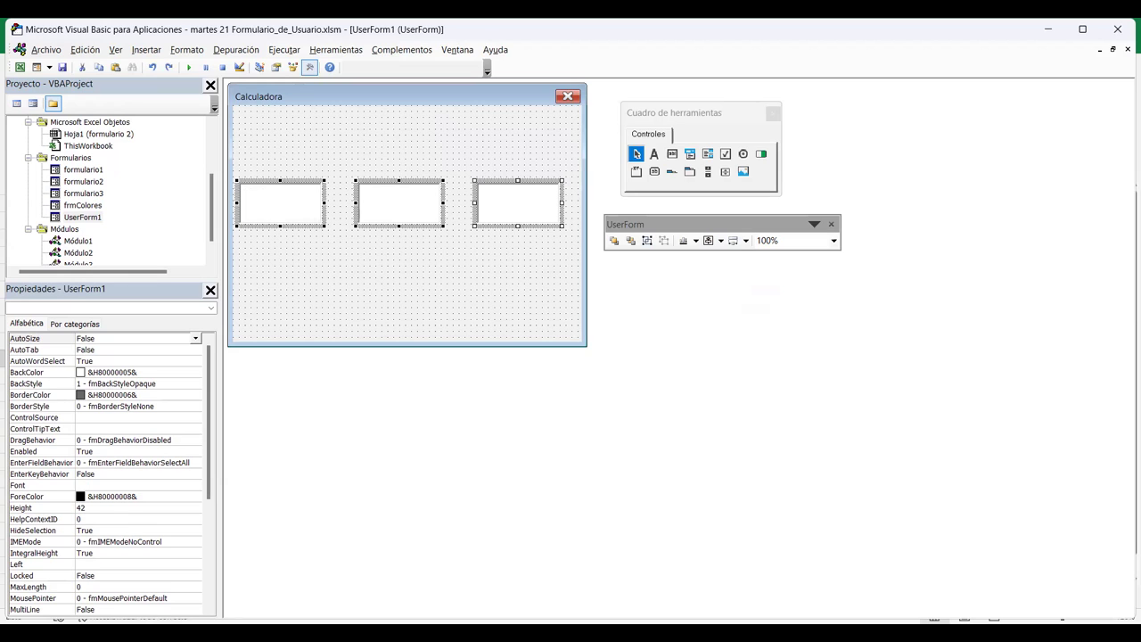
Select the form and set its (Name) property to frmCalculadora.
click(407, 286)
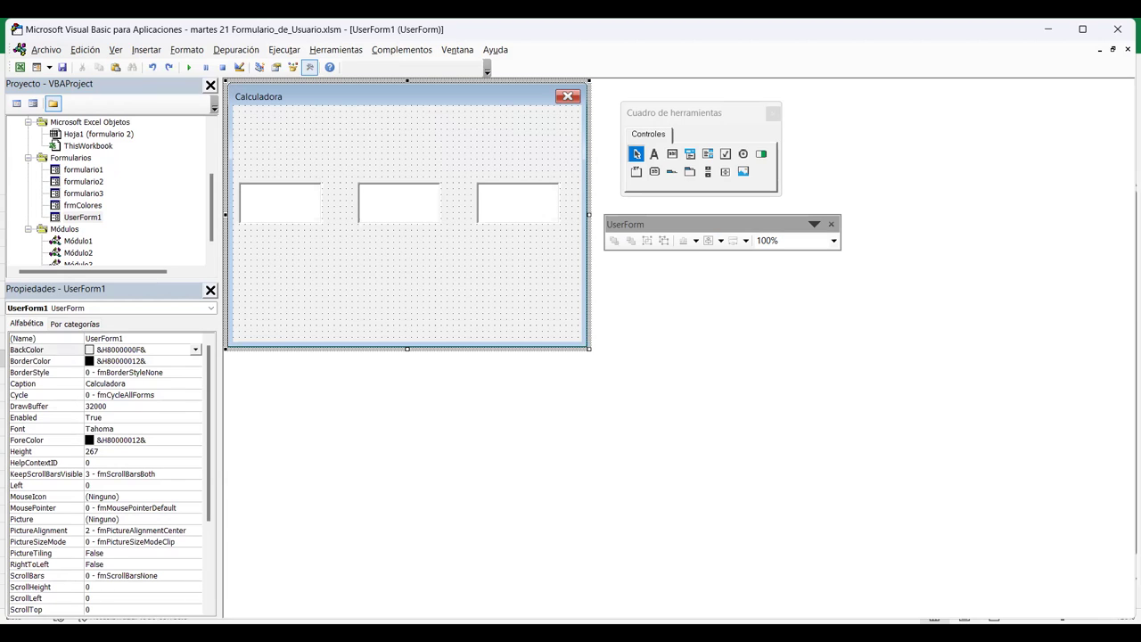
key(alt+F11)
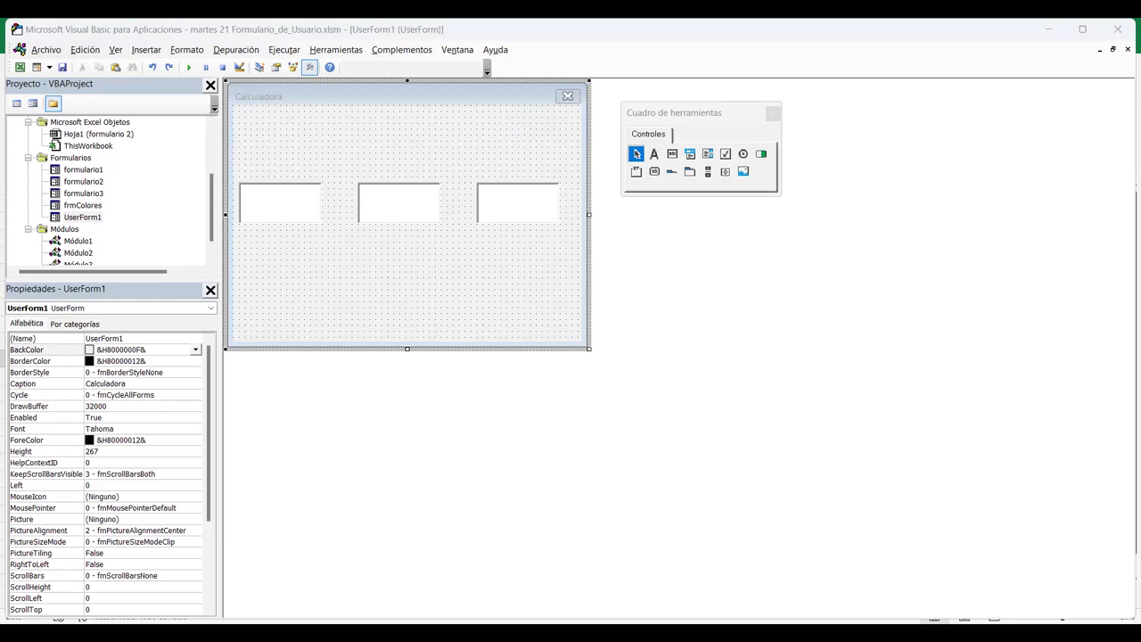
key(alt+F11)
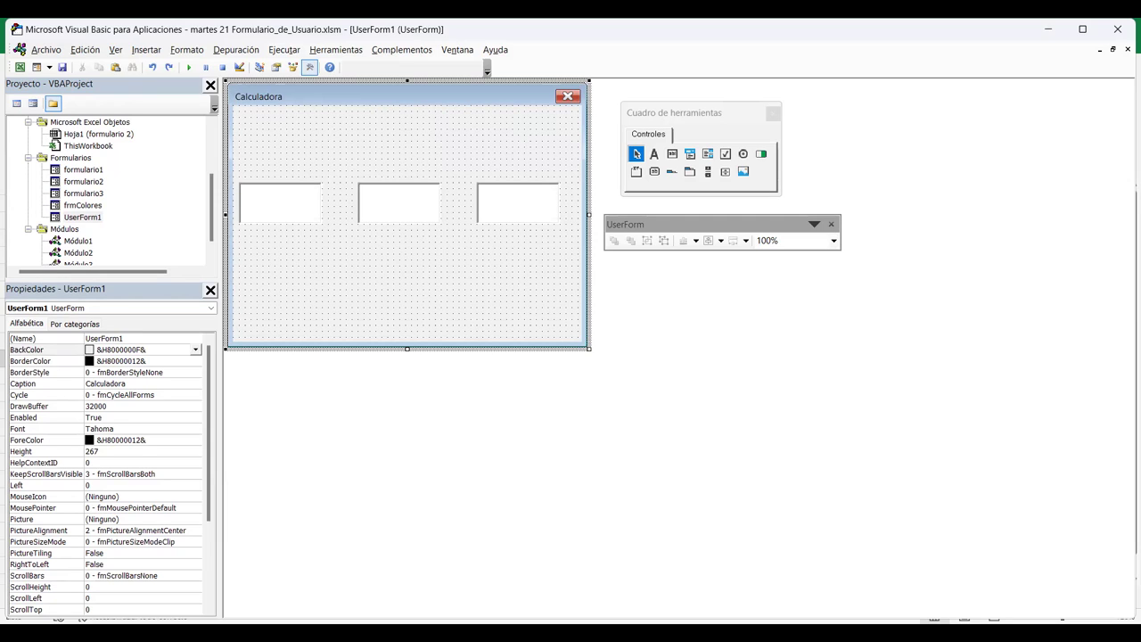
key(F4)
text(frmCalculadora)
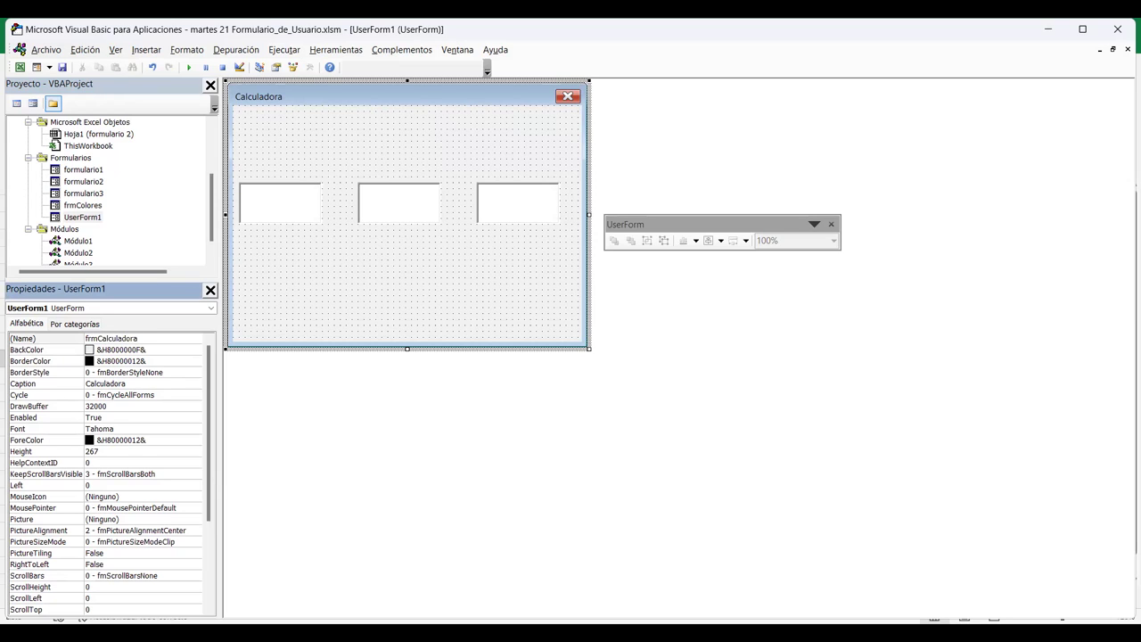
key(Return)
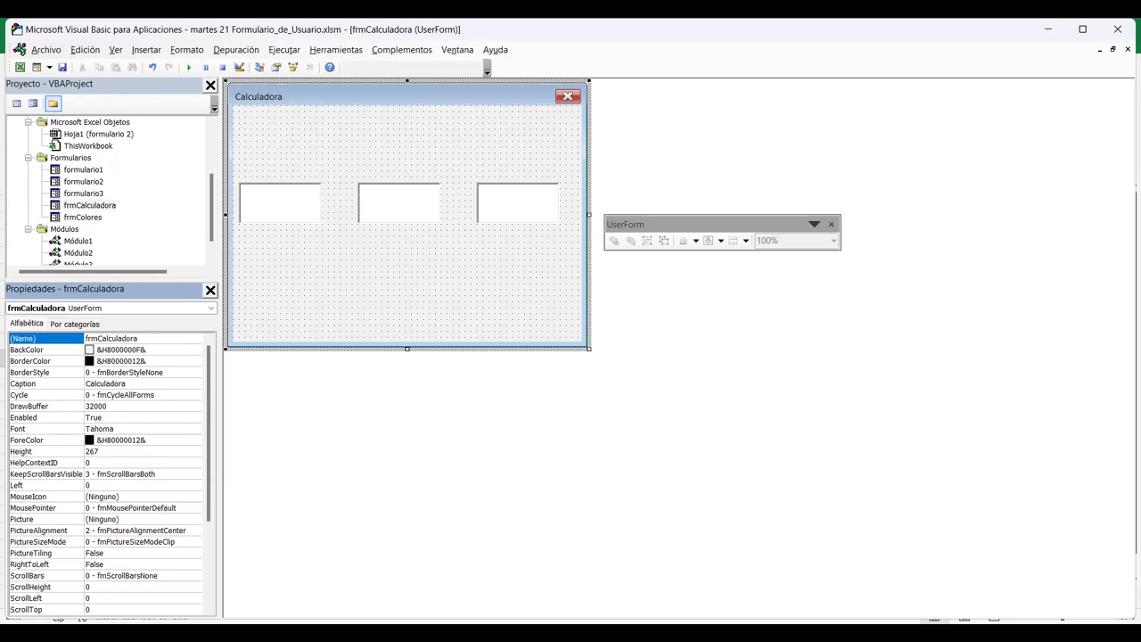
click(309, 67)
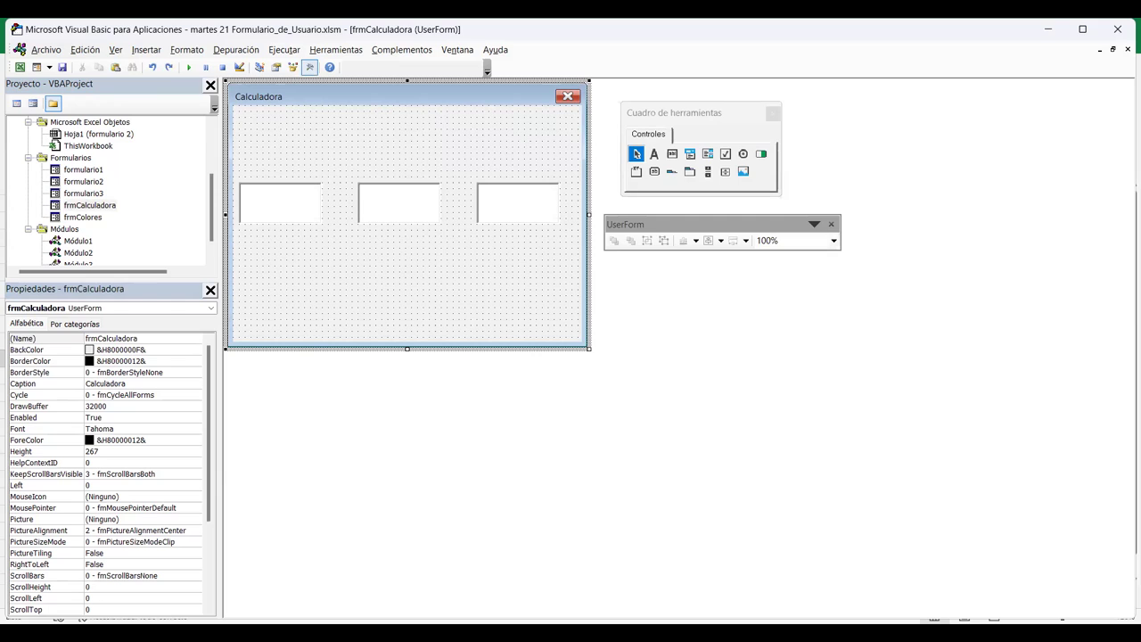
key(alt+F11)
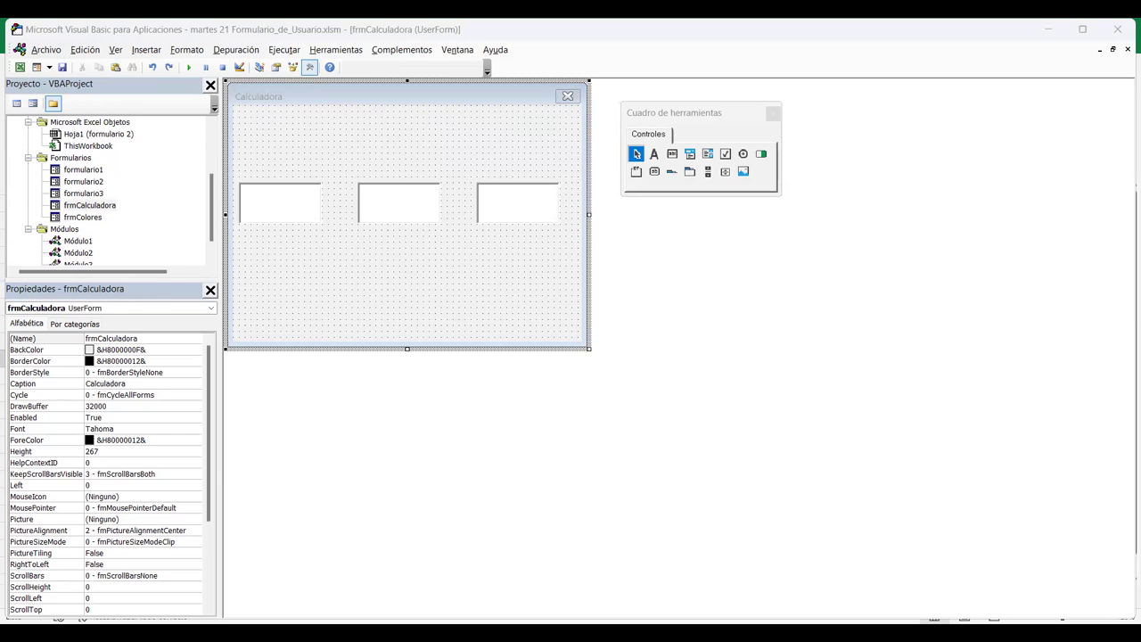
Name the left text box txtOpr1.
click(279, 203)
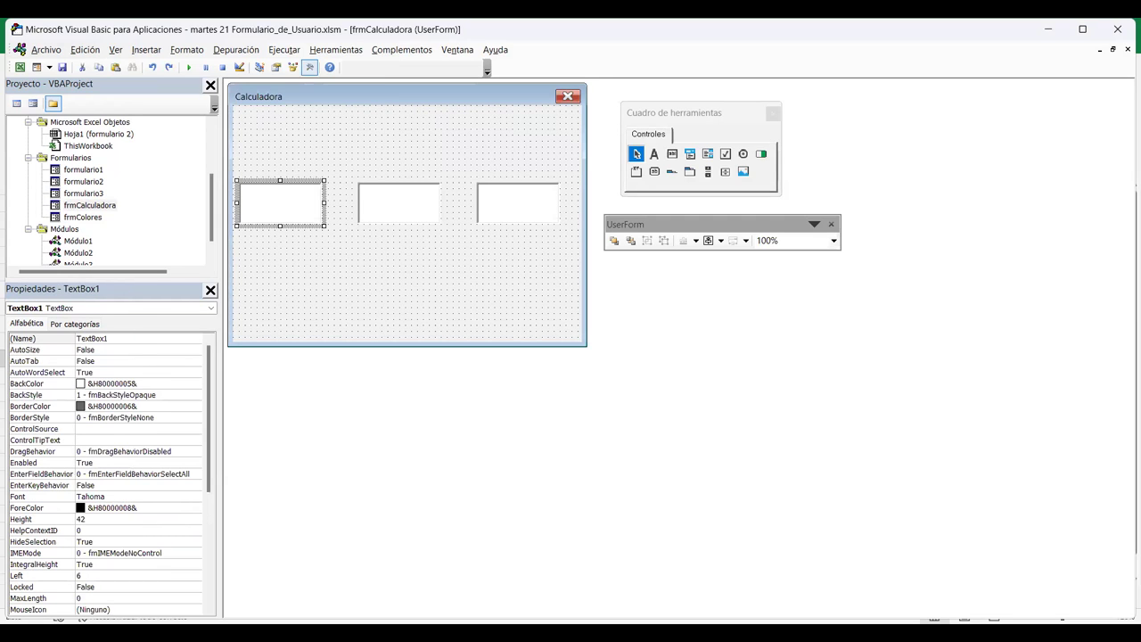
click(398, 202)
click(518, 202)
click(280, 203)
click(399, 202)
click(517, 202)
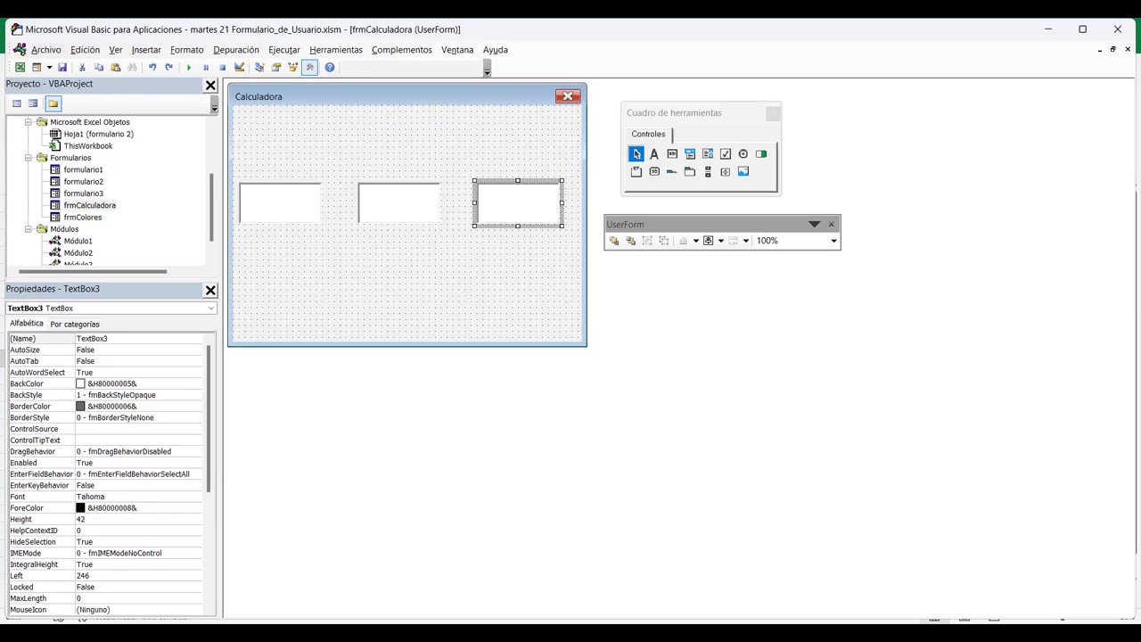
click(280, 203)
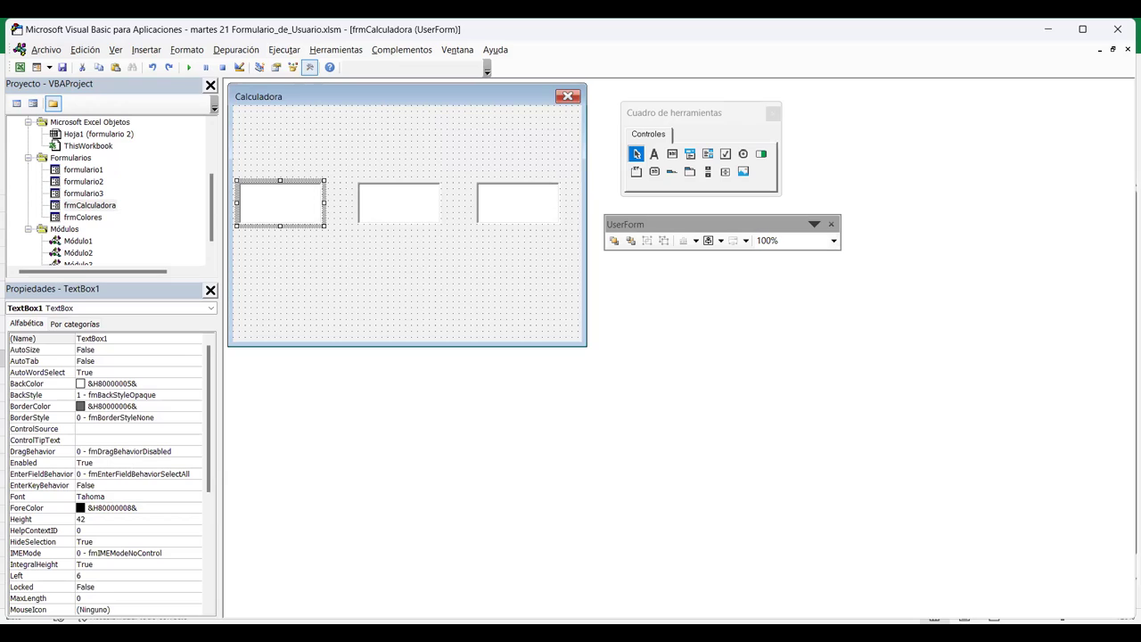
click(134, 338)
text(txt)
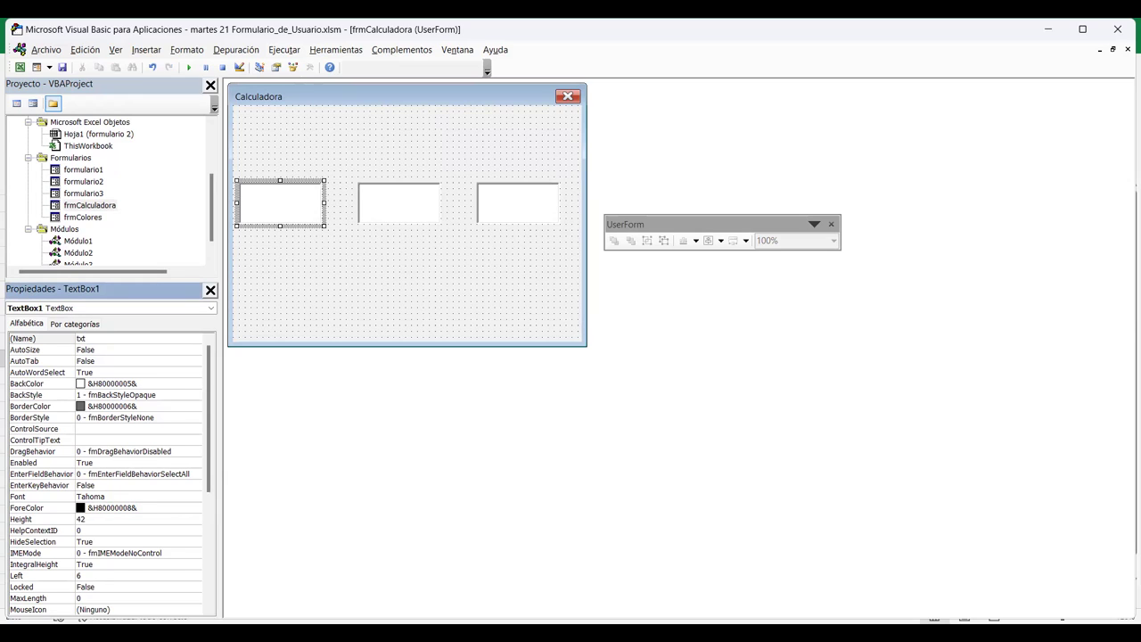
text(Opr)
text(1)
key(Return)
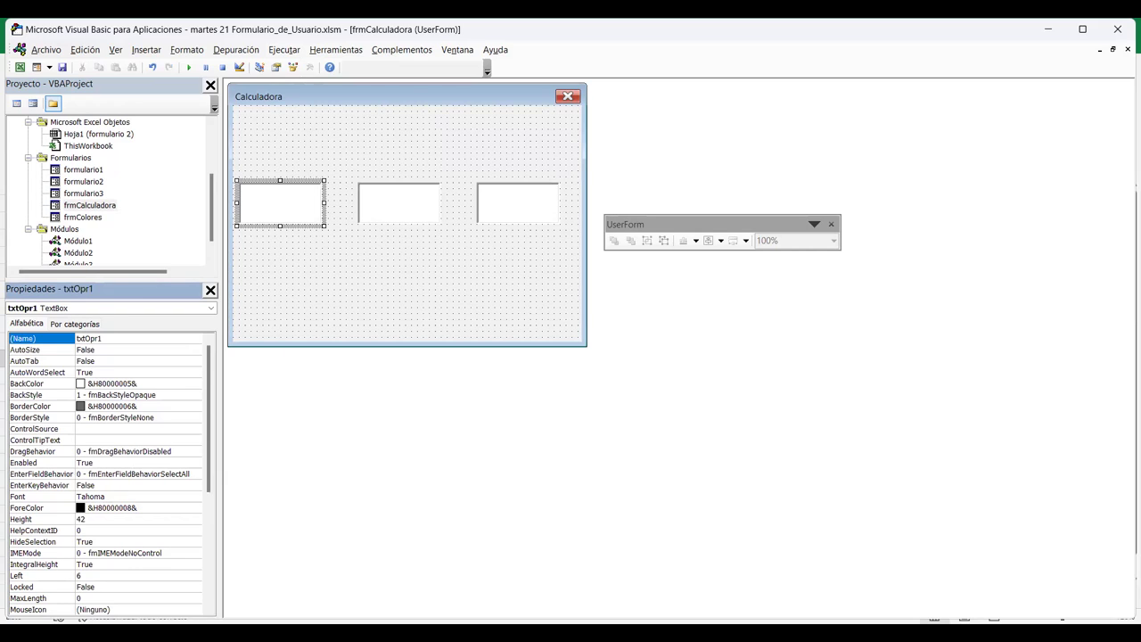
click(89, 339)
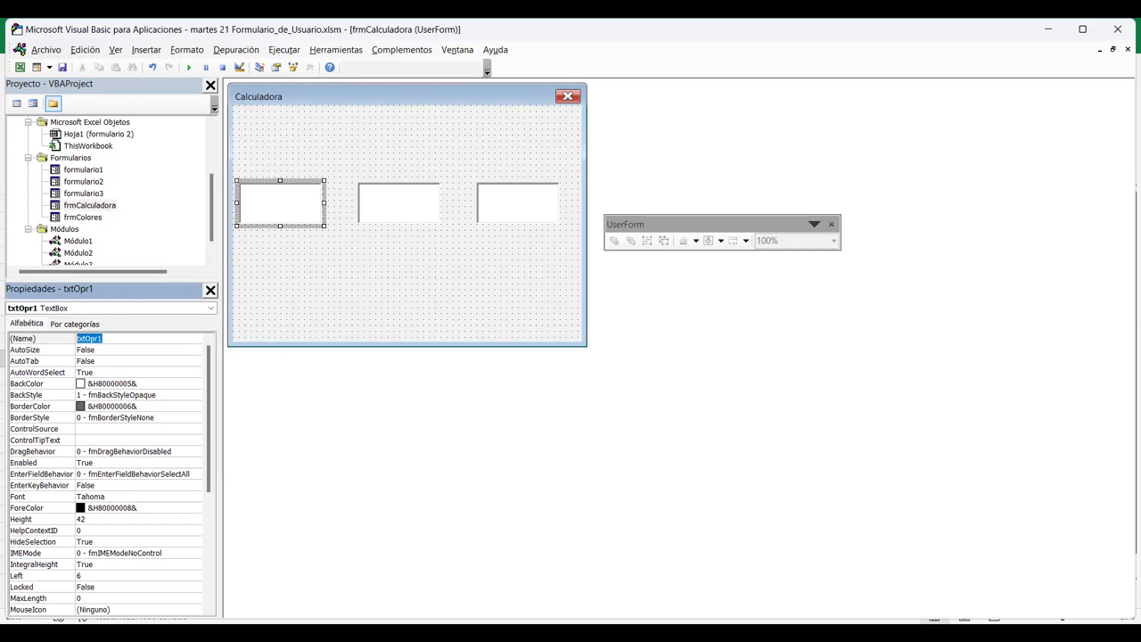
key(Return)
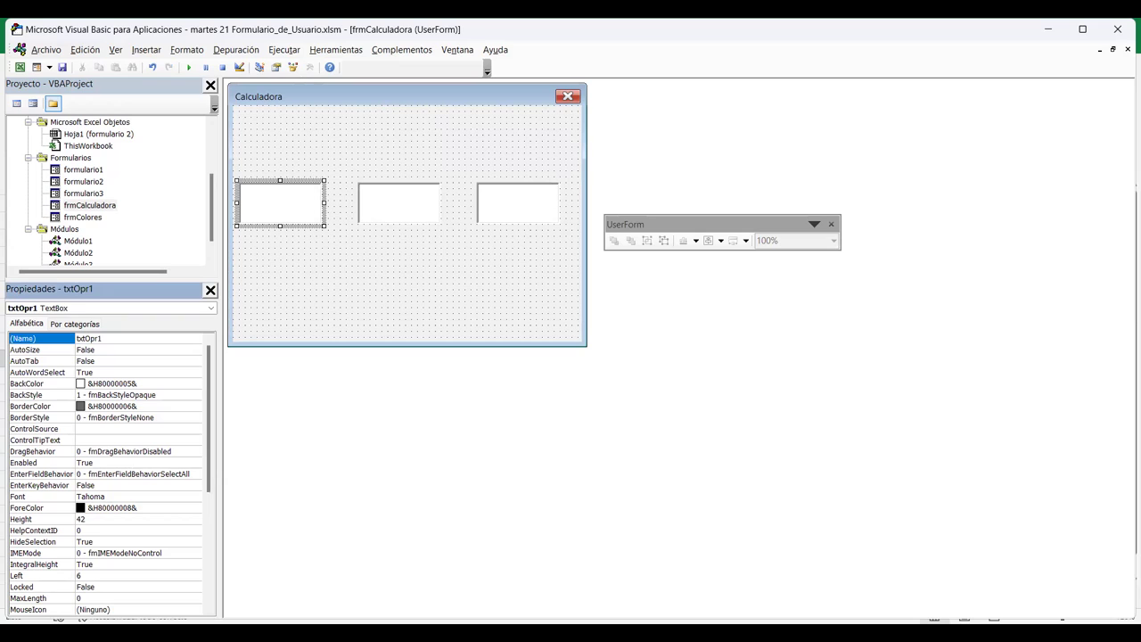
Rename the middle text box to txtOpr2.
click(399, 203)
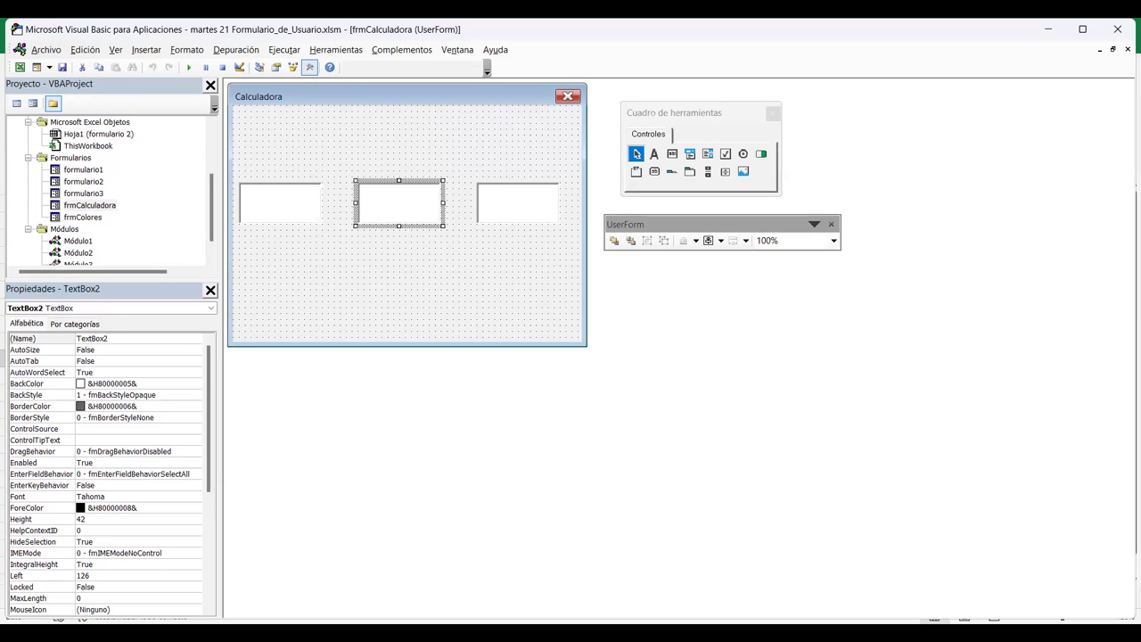
key(F4)
text(txtOpr1)
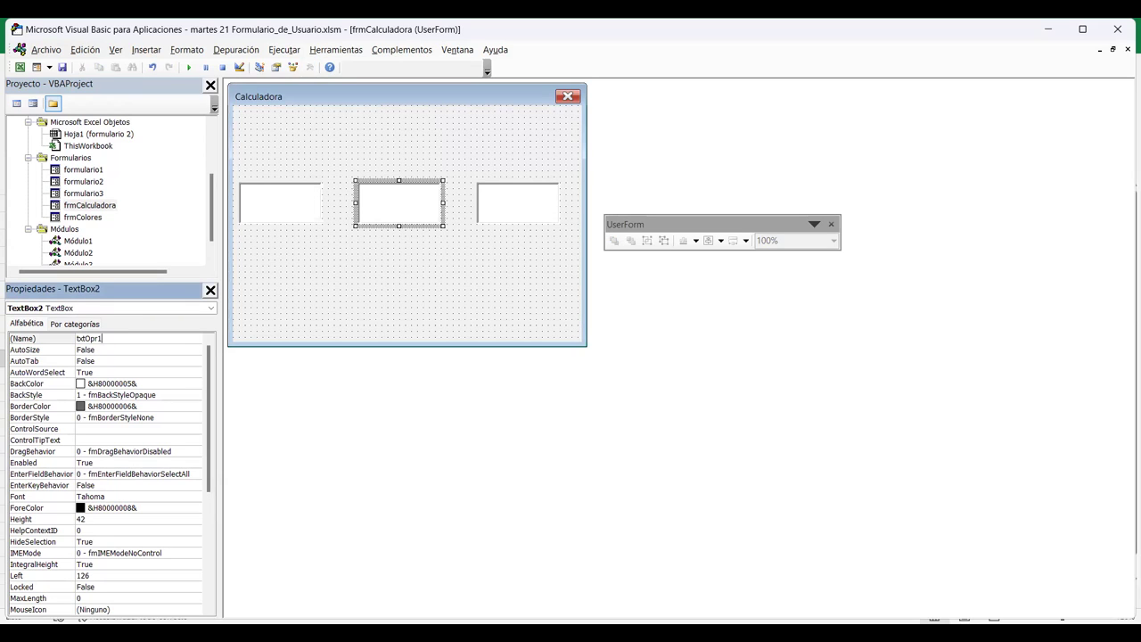
key(BackSpace)
text(2)
key(Return)
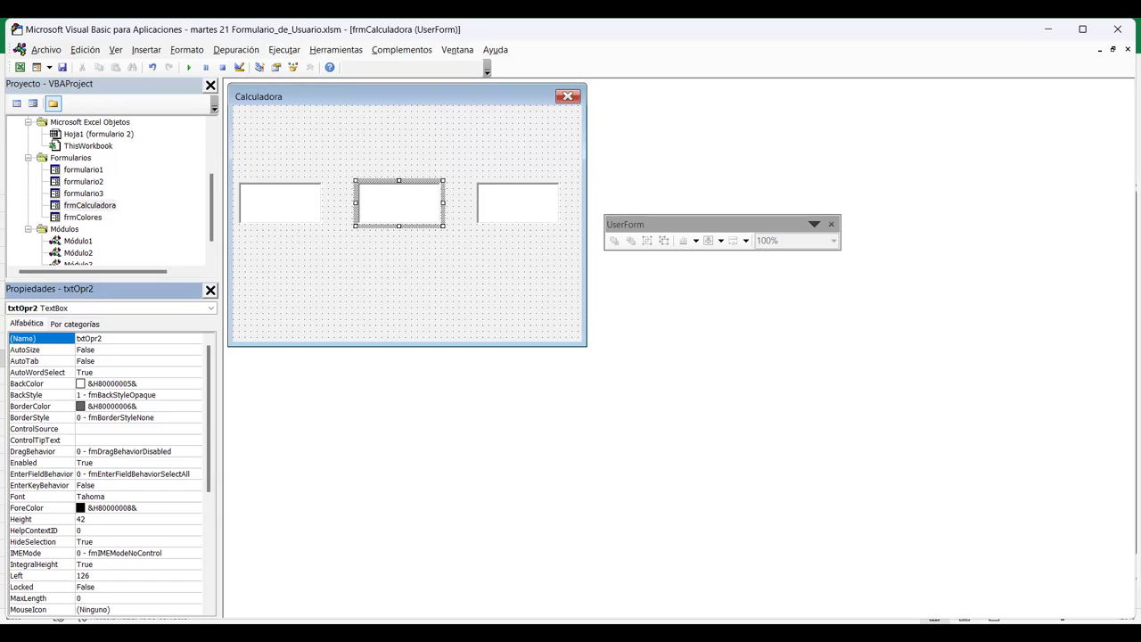
Rename the right text box to txtResultado.
click(517, 203)
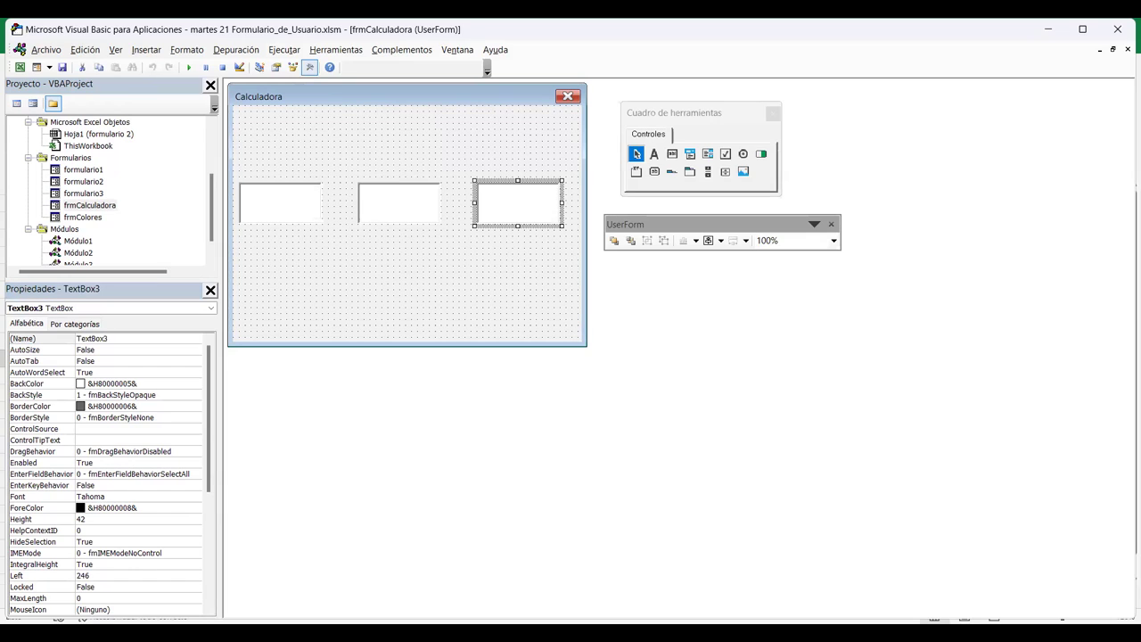
key(F4)
text(txtOpr1)
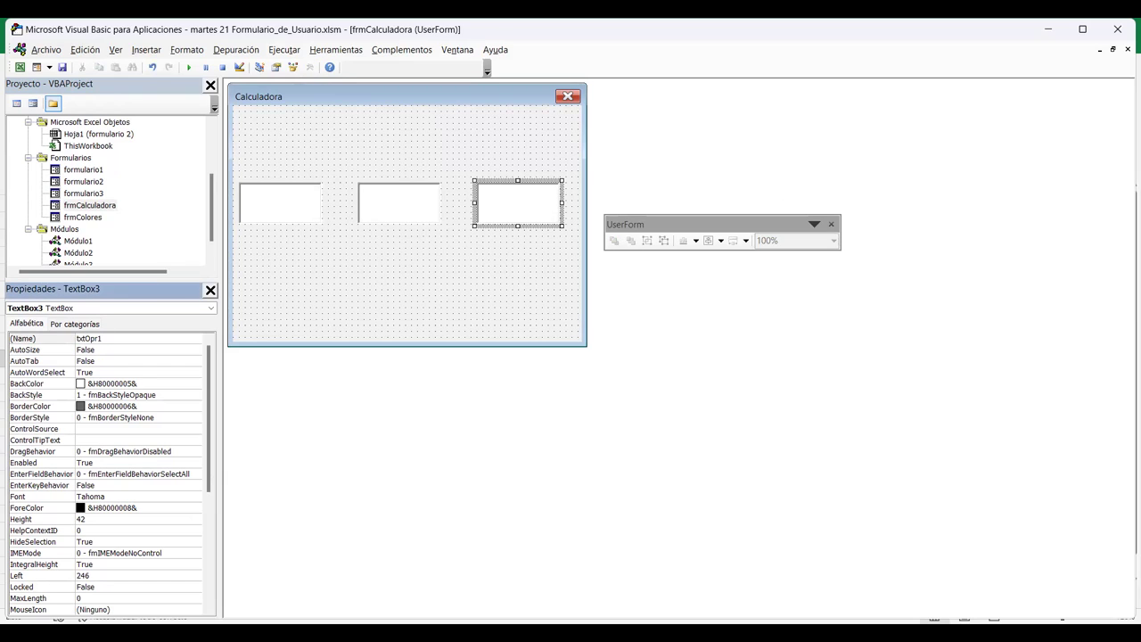
key(BackSpace)
key(BackSpace)
key(BackSpace)
key(BackSpace)
text(R)
text(esultado)
key(Return)
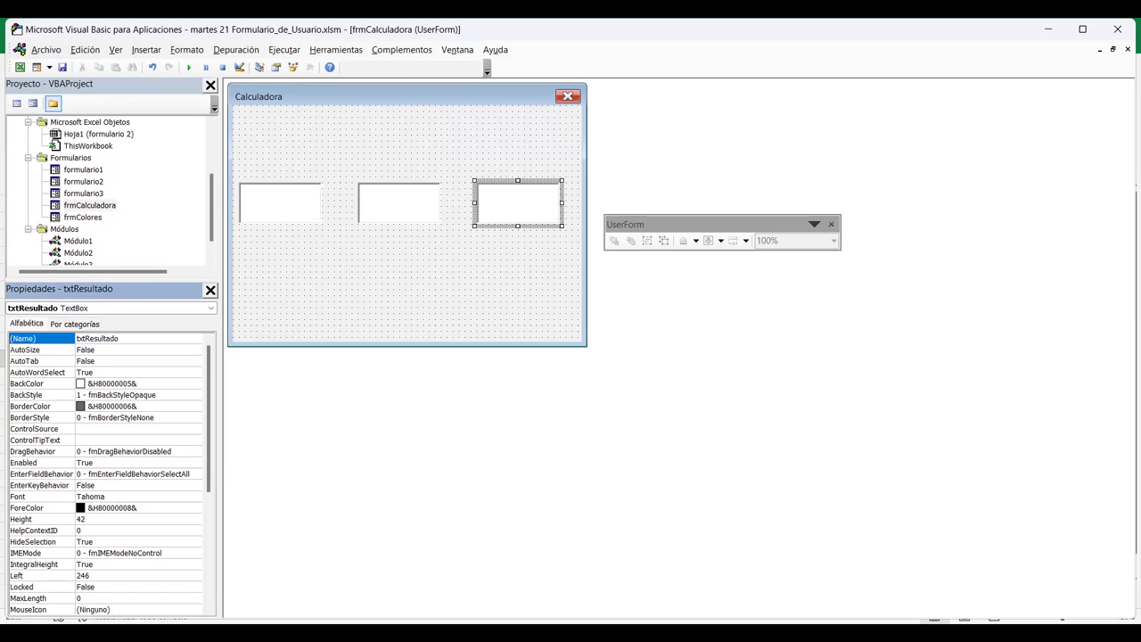
Rename the left text box to txtNum1.
click(399, 202)
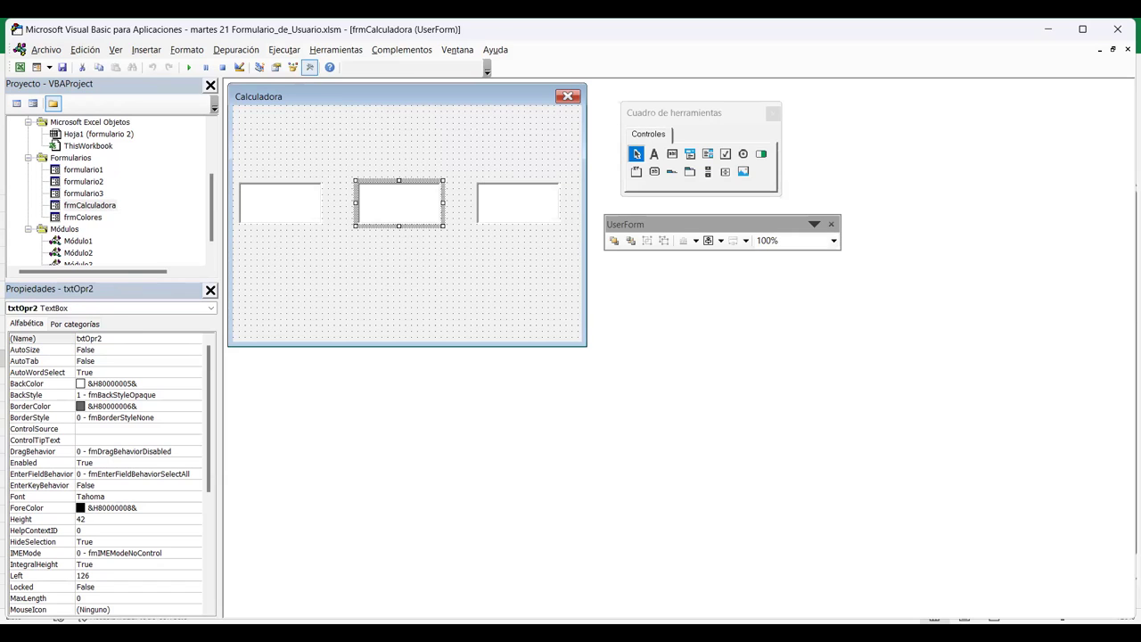
click(280, 203)
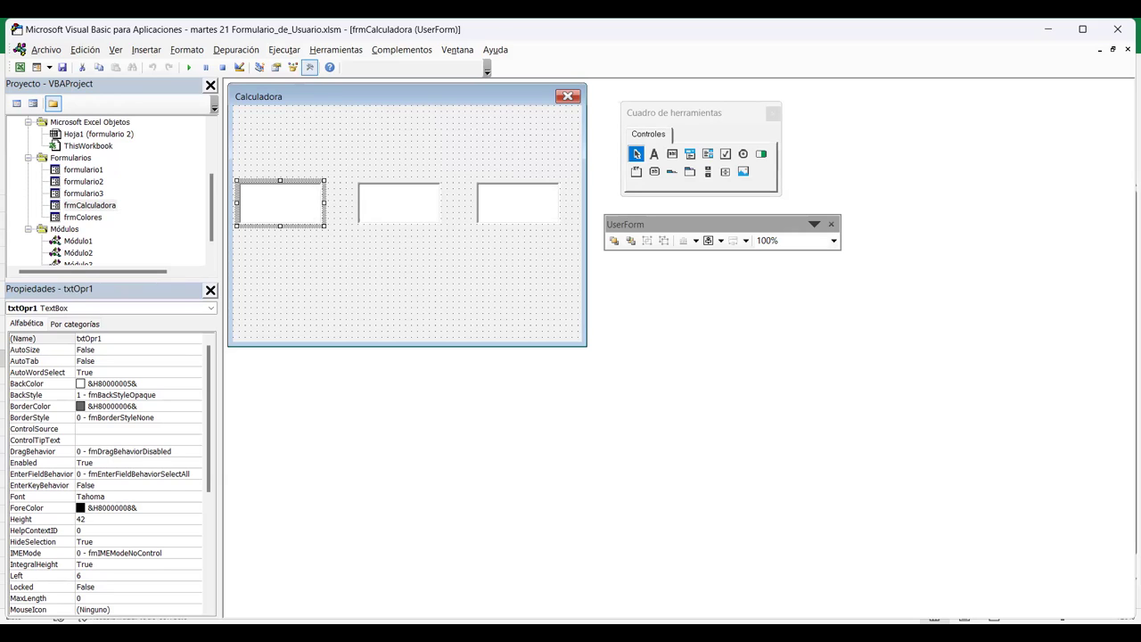
click(101, 339)
key(BackSpace)
key(BackSpace)
key(BackSpace)
key(BackSpace)
text(Num1)
key(Return)
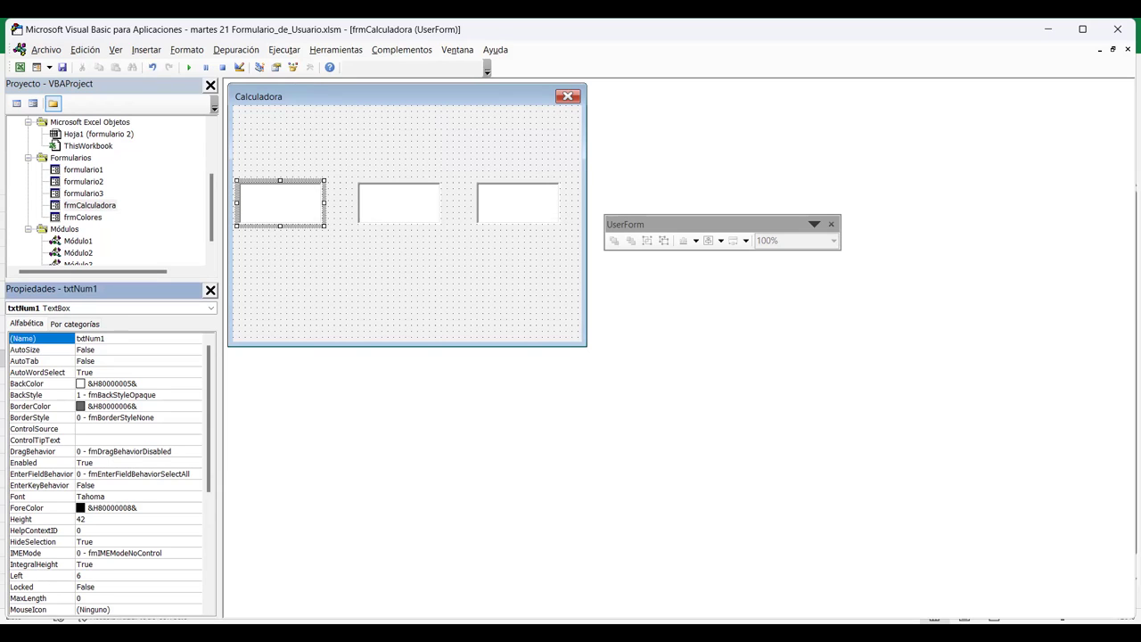
Rename the middle text box to txtNum2.
click(398, 202)
click(134, 338)
text(txtNum2)
key(Return)
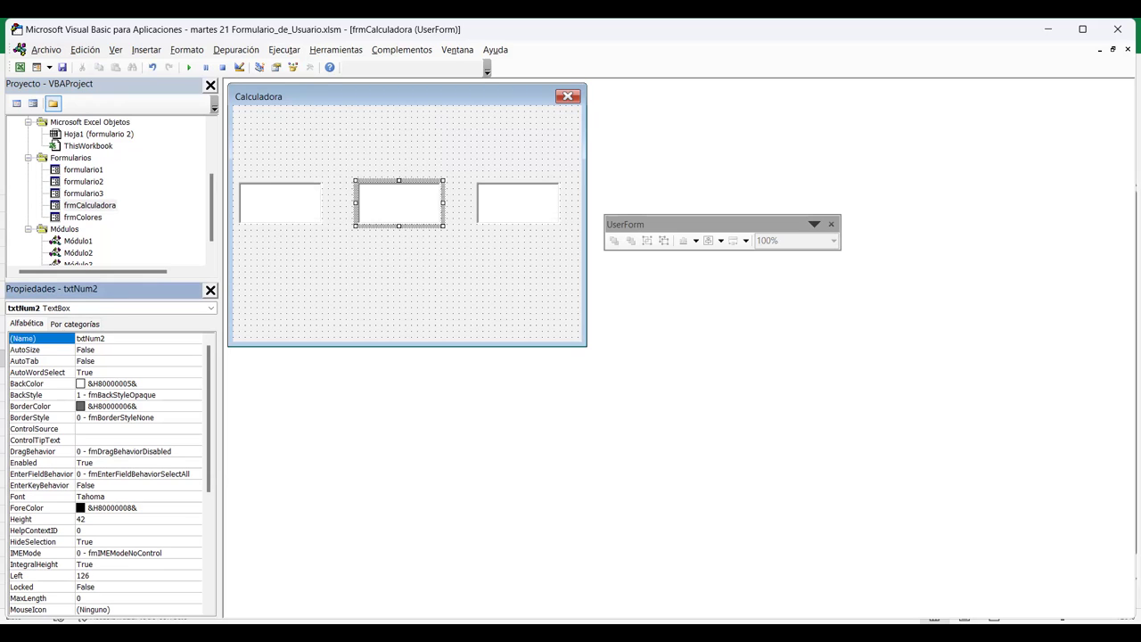
click(518, 203)
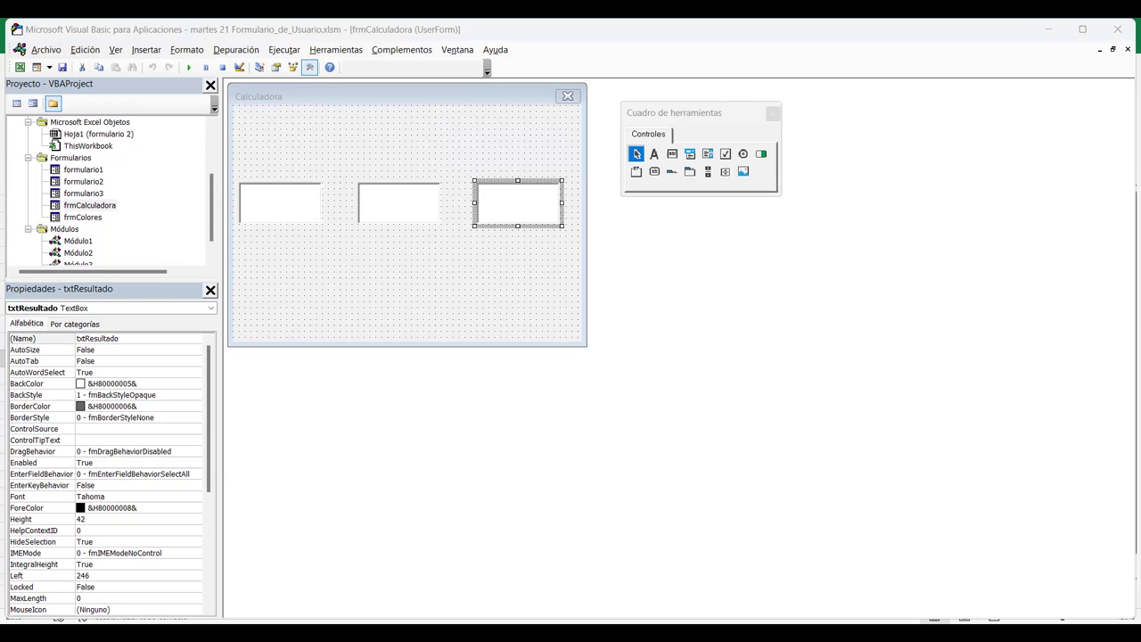
Add a narrow label between the first two text boxes.
click(654, 153)
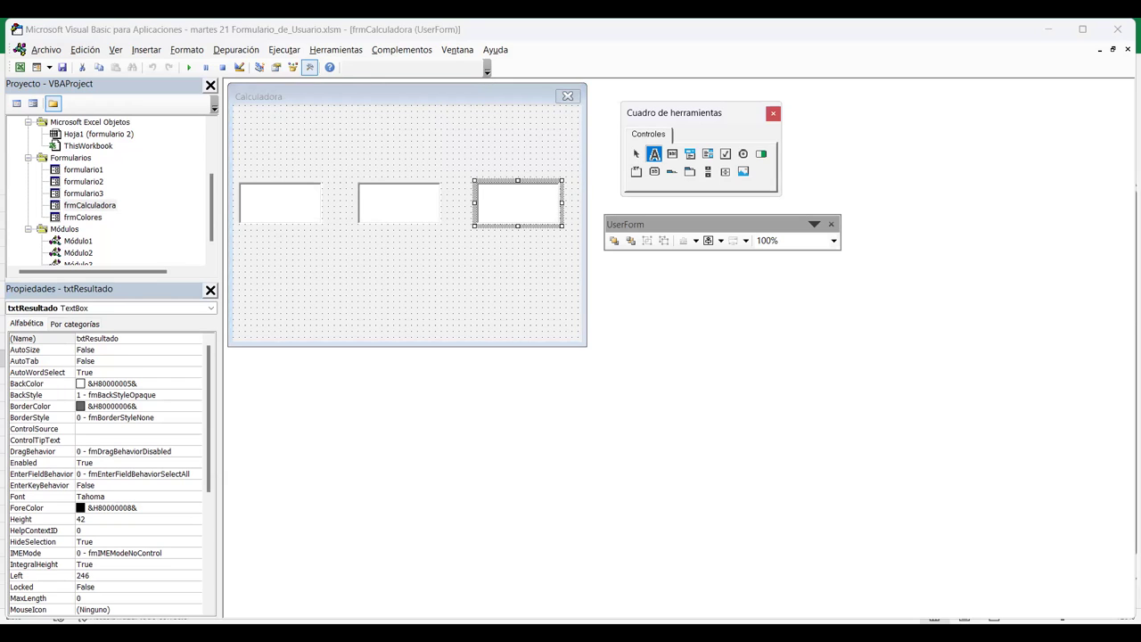
click(326, 193)
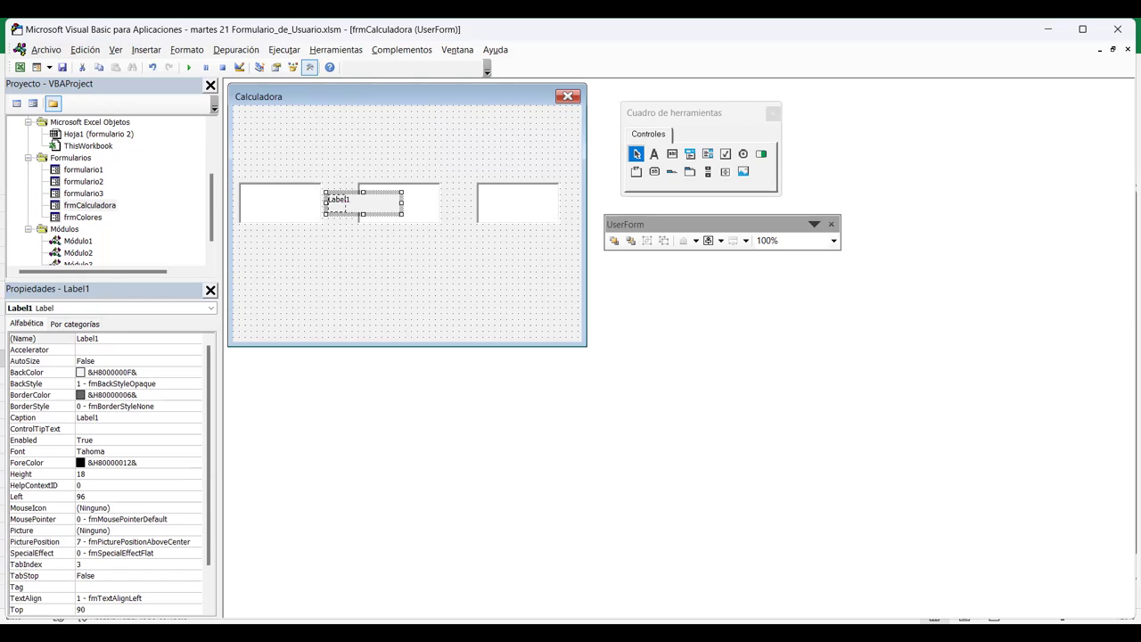
drag(402, 203, 355, 203)
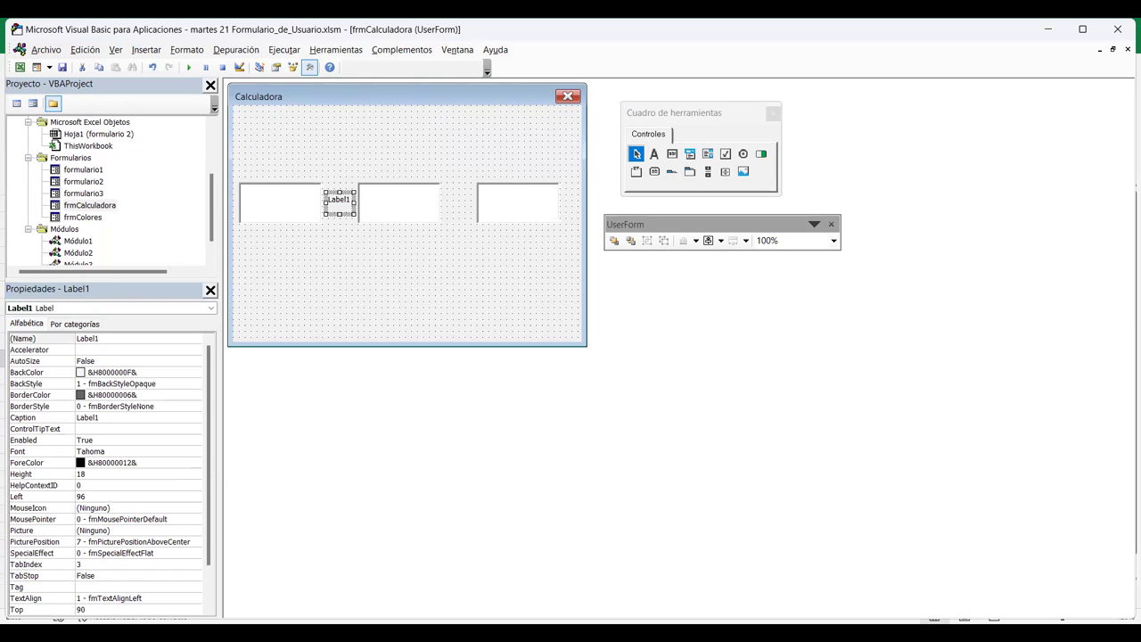
key(alt+F11)
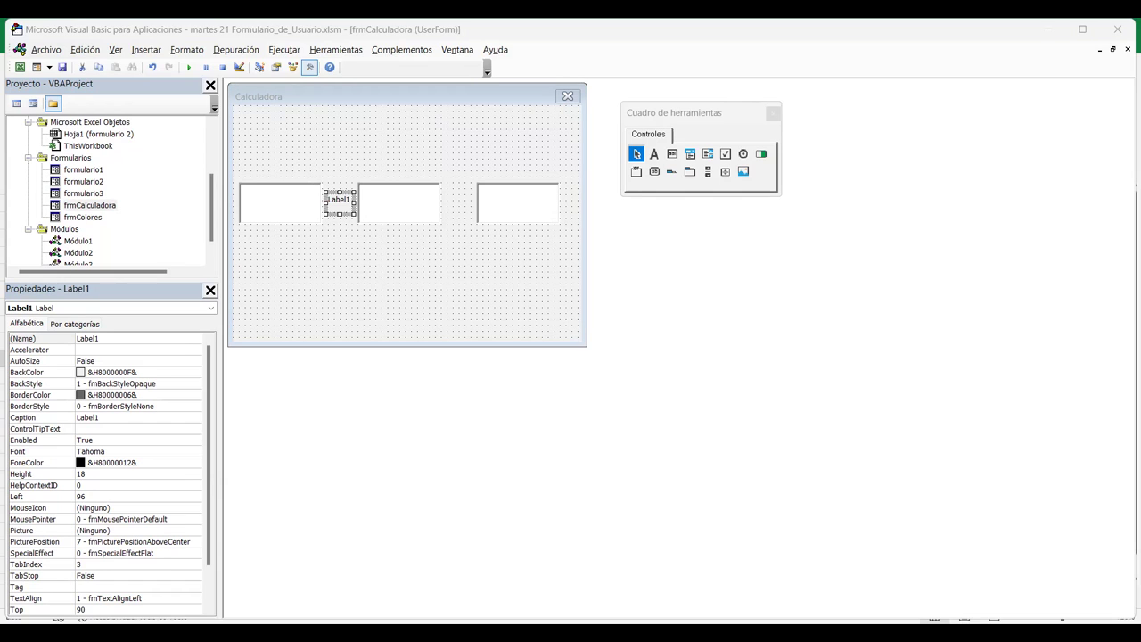
key(alt+F11)
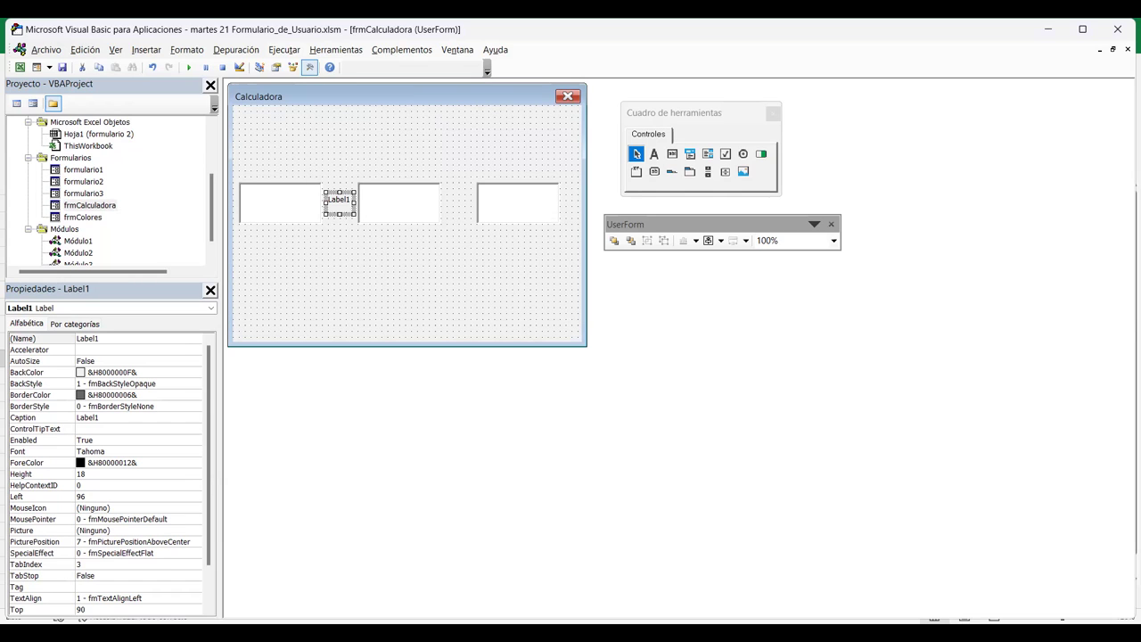
Name the label lblOpr and paste a copy of it.
key(F4)
text(lbl)
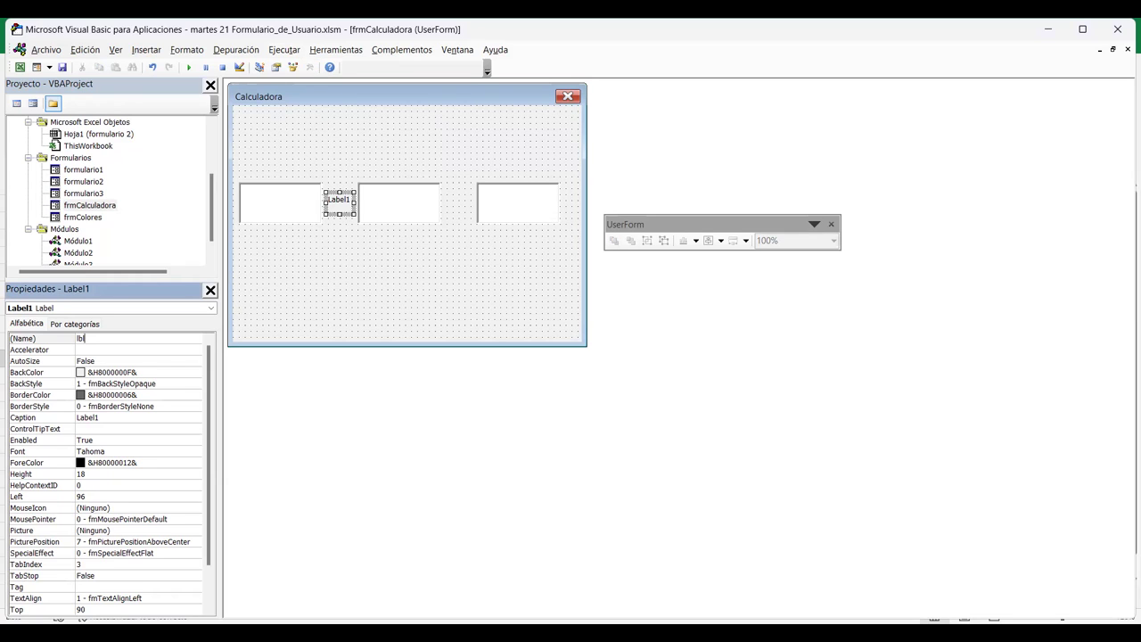
text(Op)
text(r)
key(Return)
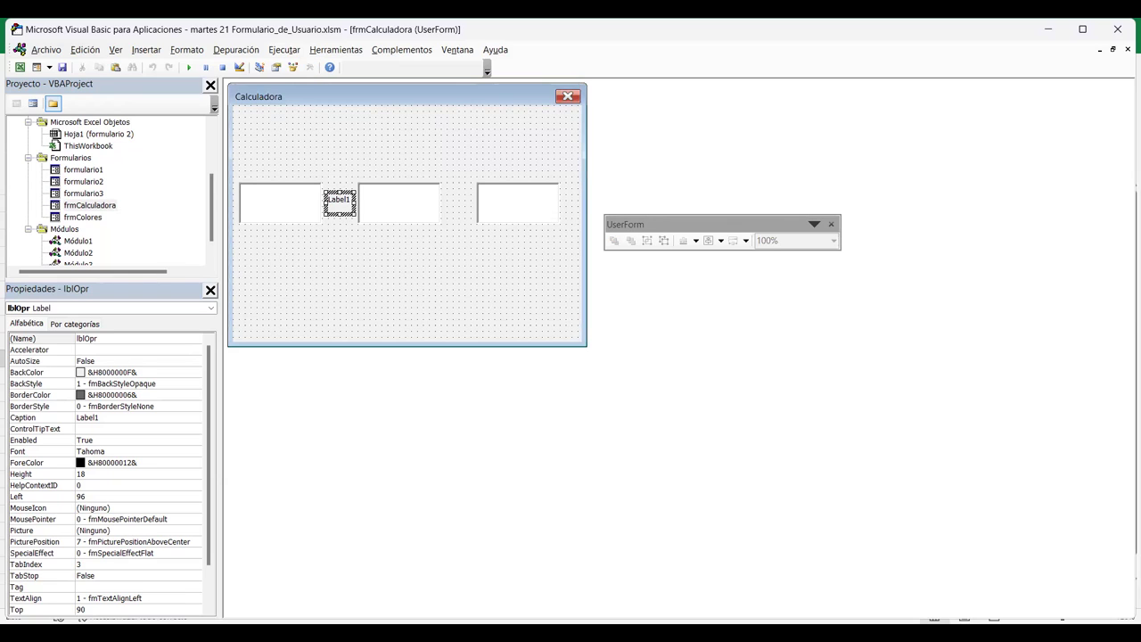
key(ctrl+v)
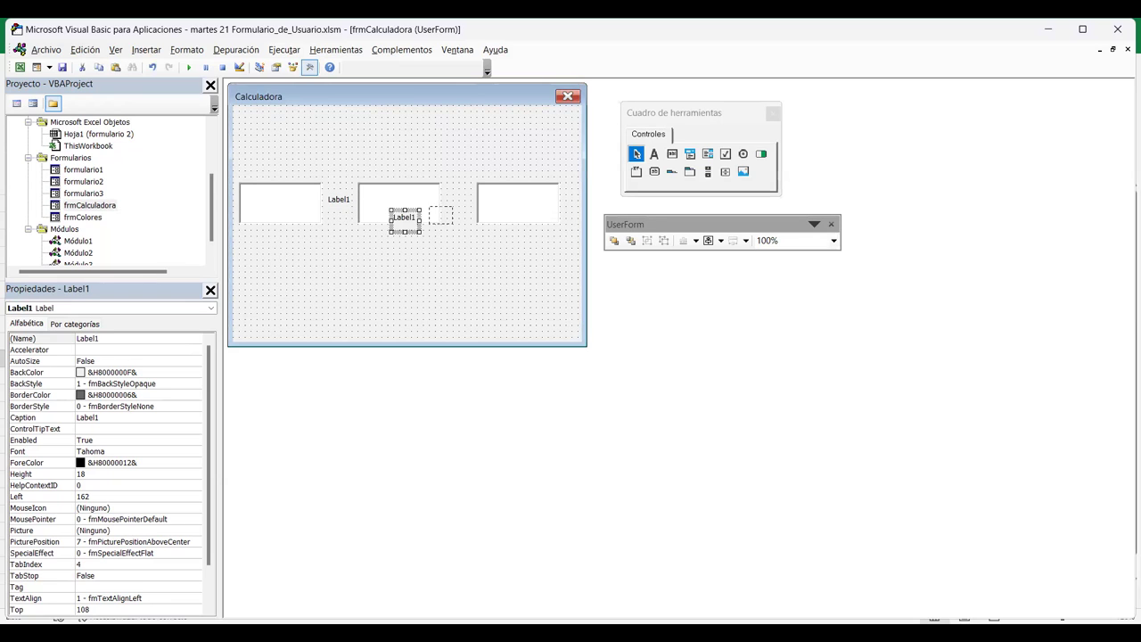
Move the label copy between txtNum2 and txtResultado and caption it '='.
drag(447, 215, 459, 202)
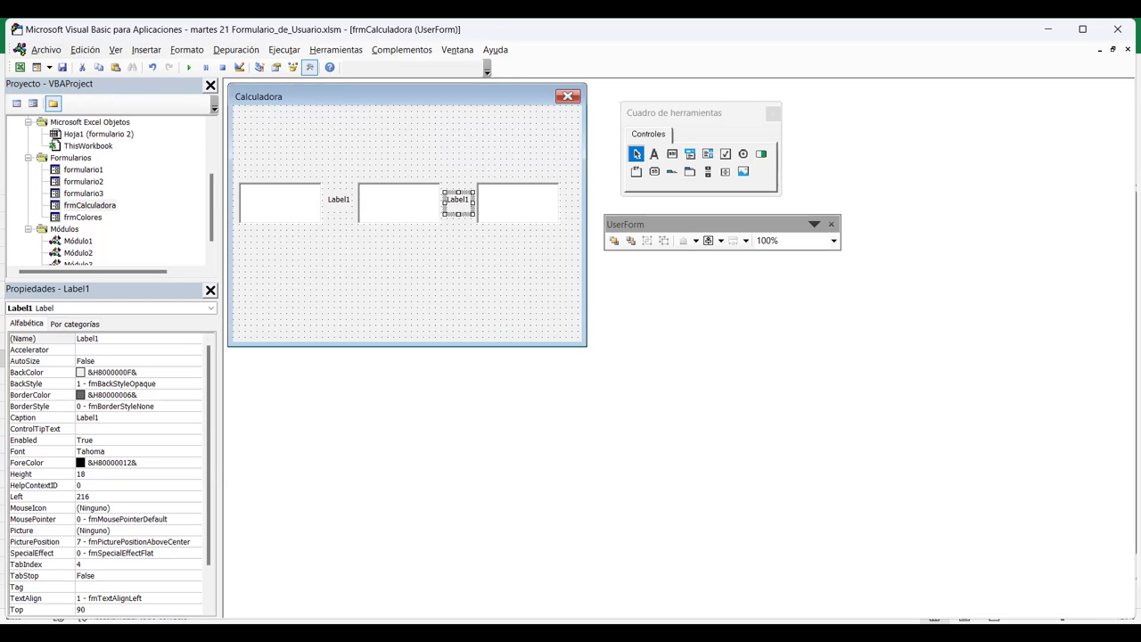
click(35, 417)
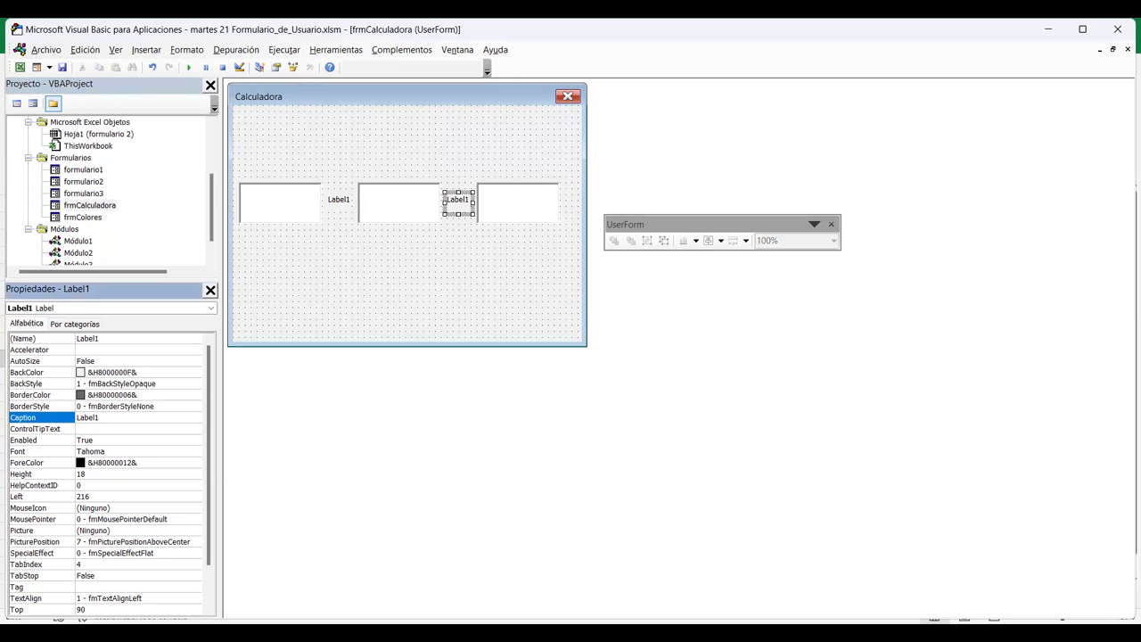
click(87, 418)
text(=)
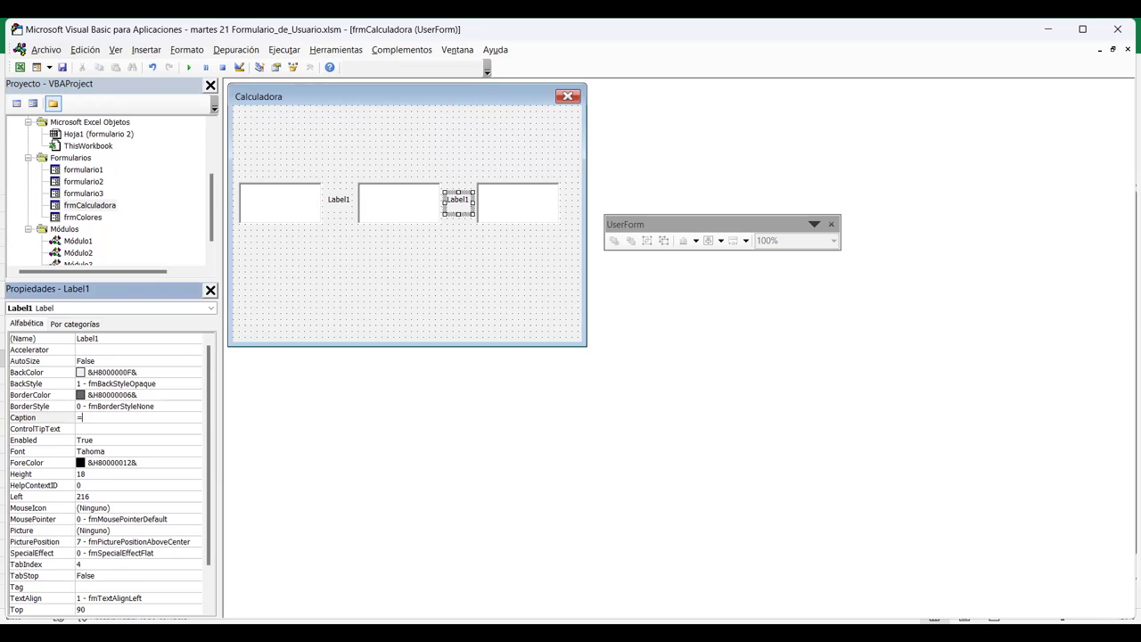
key(Return)
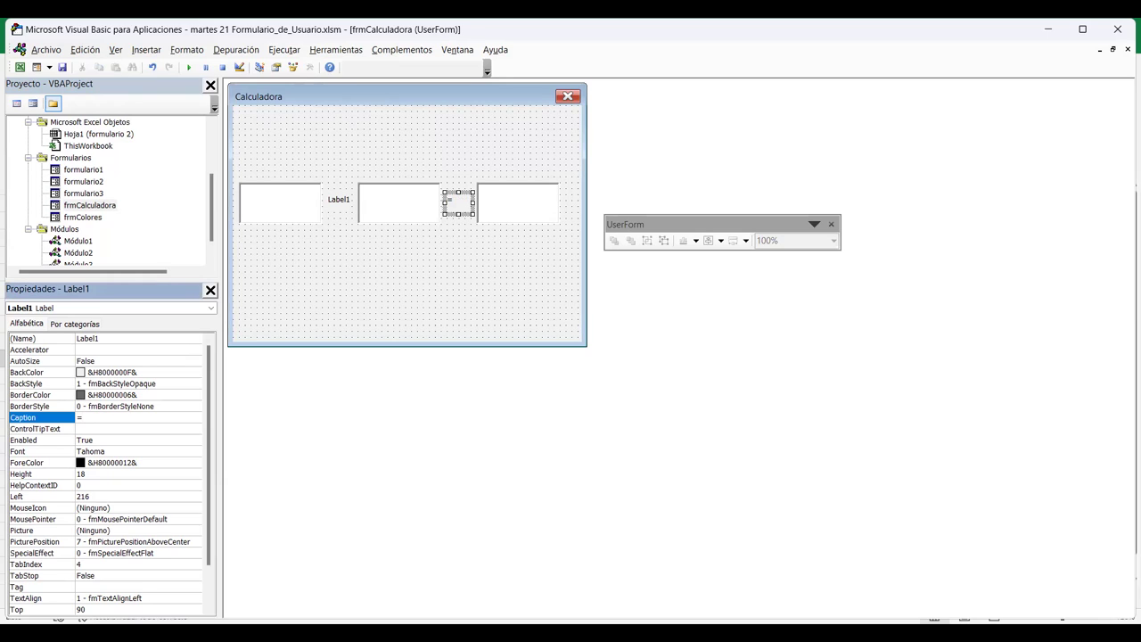
click(79, 417)
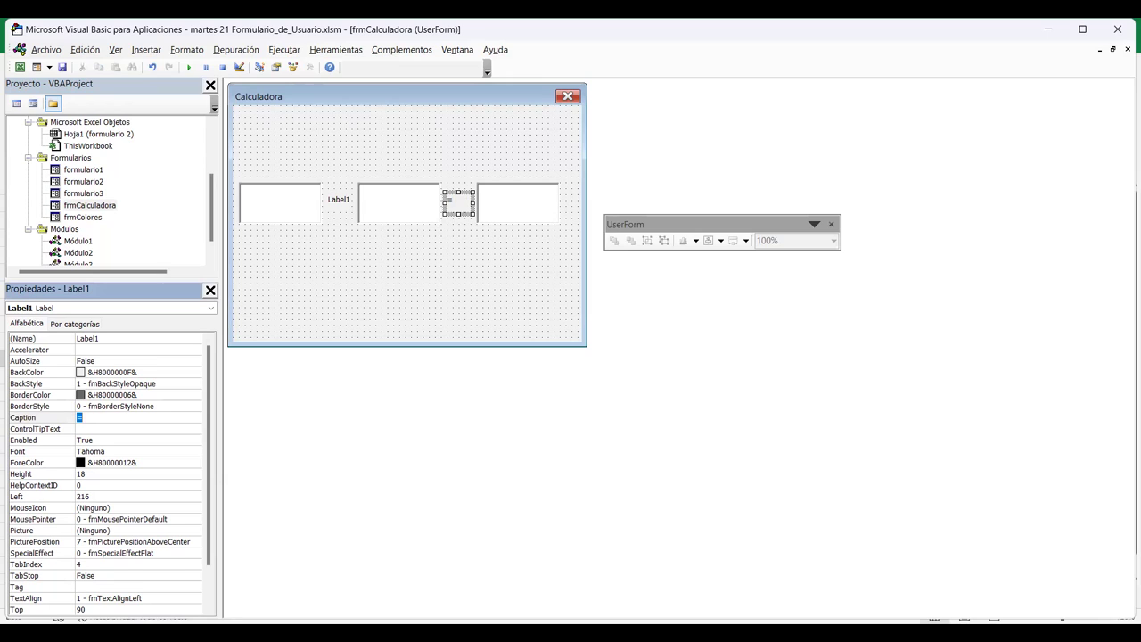
key(alt+F11)
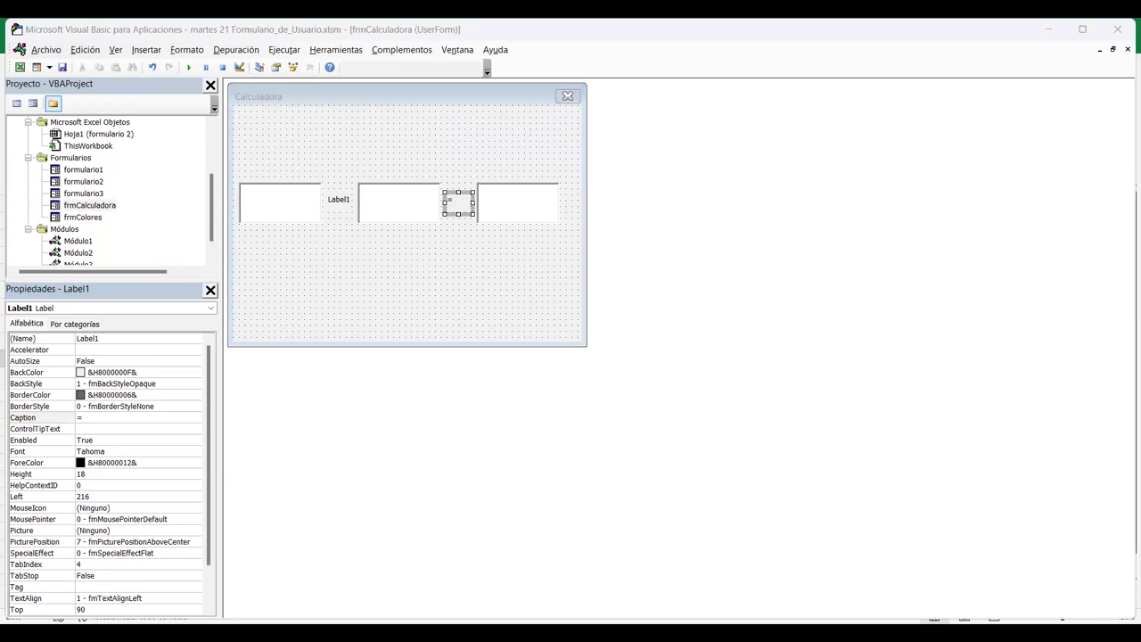
key(alt+F11)
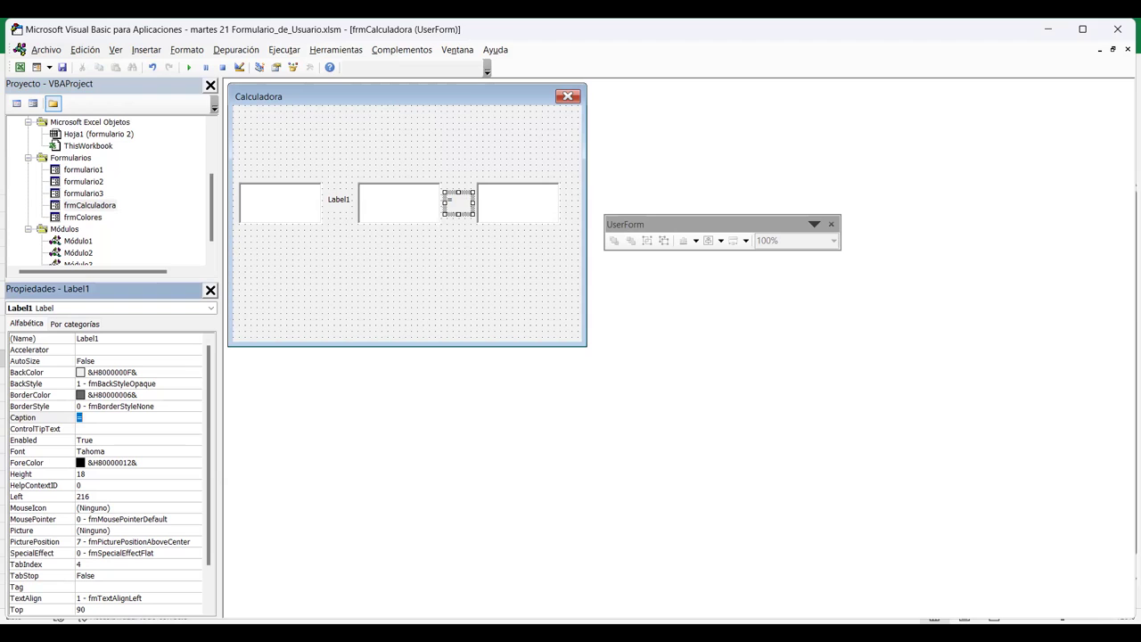
Enlarge the '=' label's font to size 16 and make it bold.
click(40, 451)
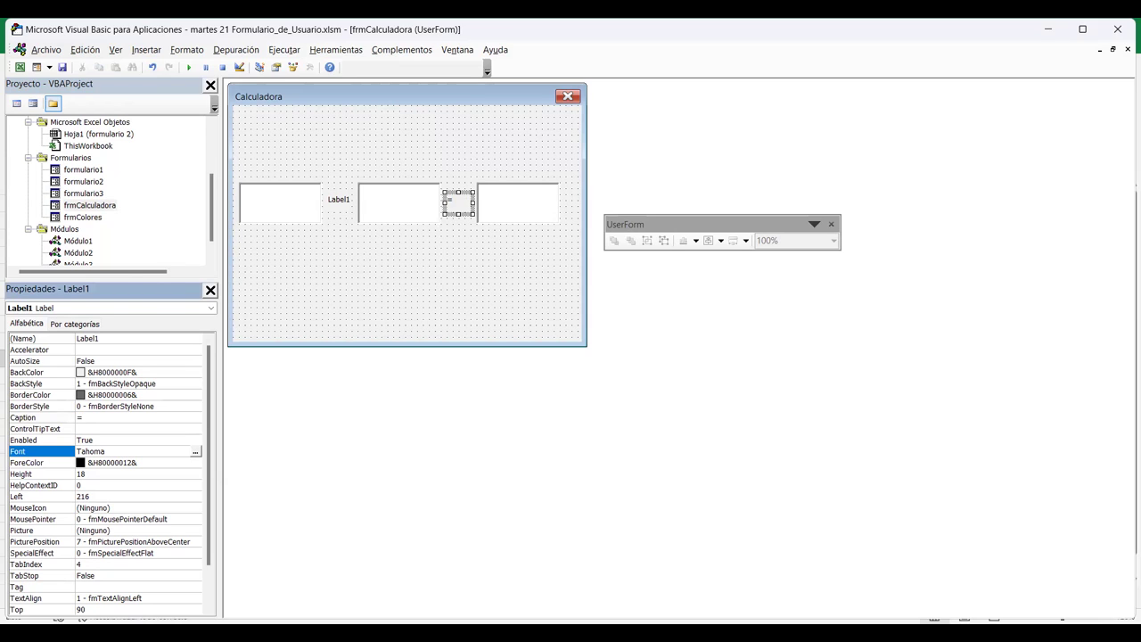
click(195, 453)
click(267, 203)
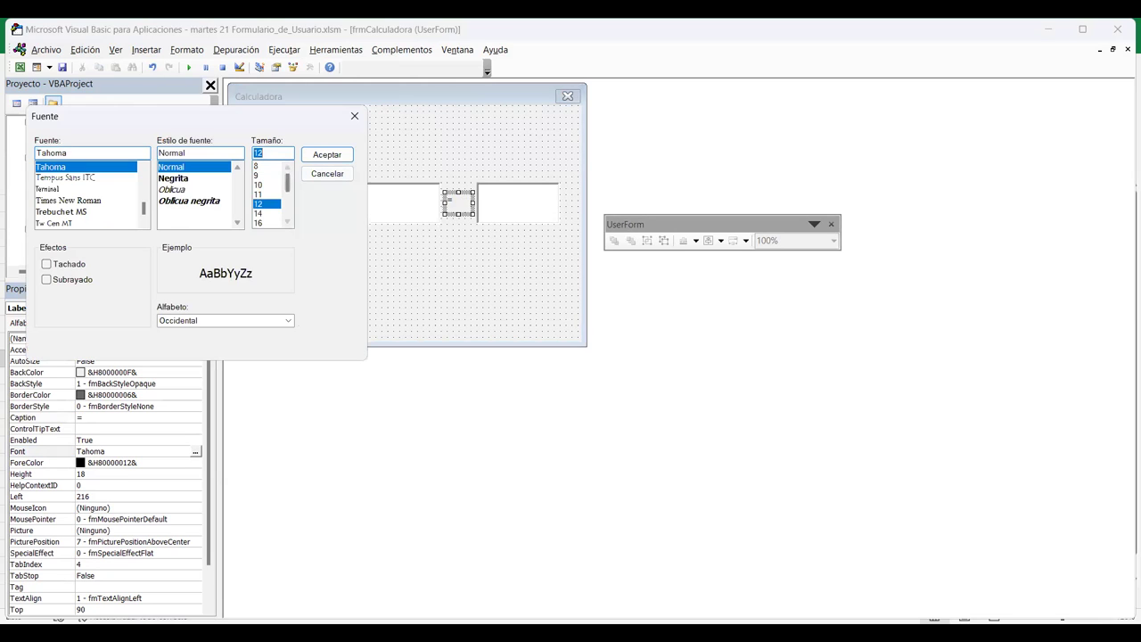
key(Return)
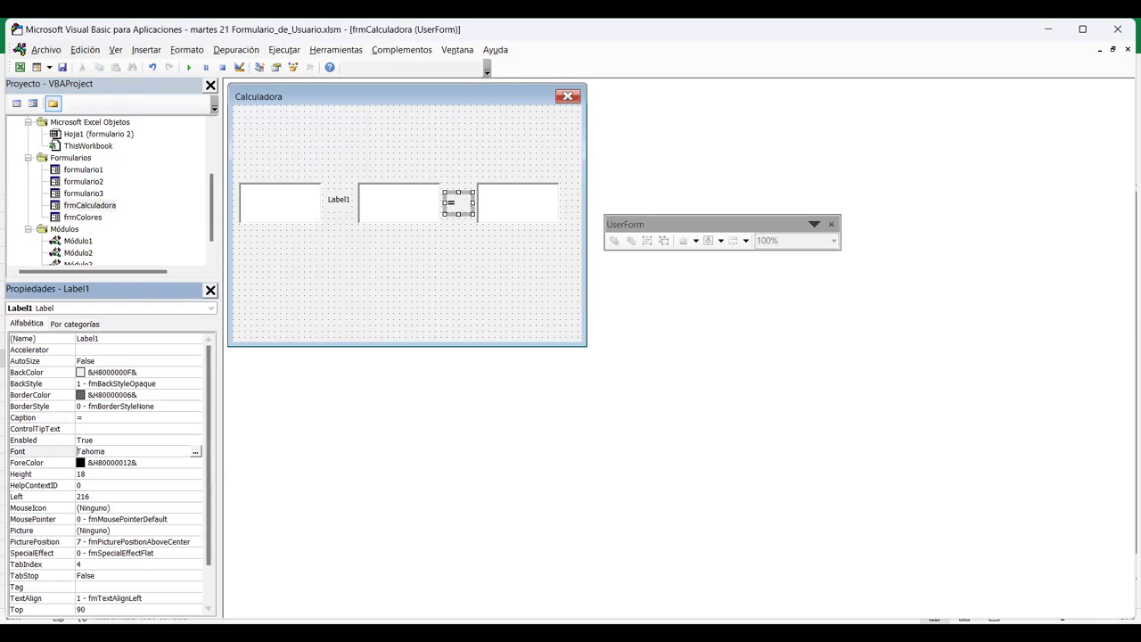
click(196, 452)
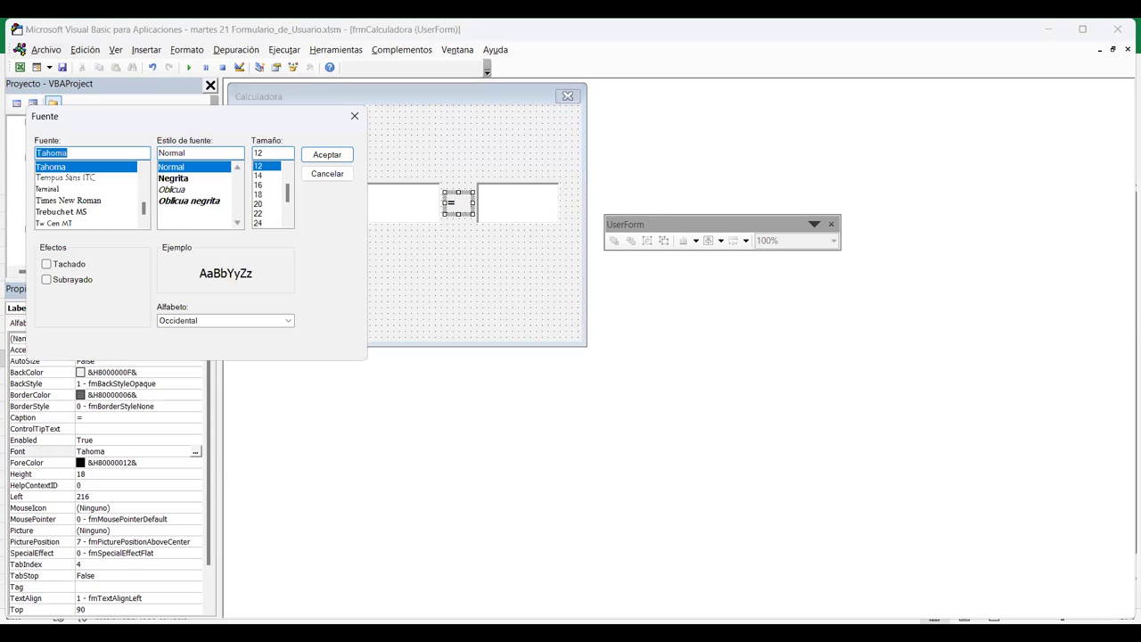
click(267, 185)
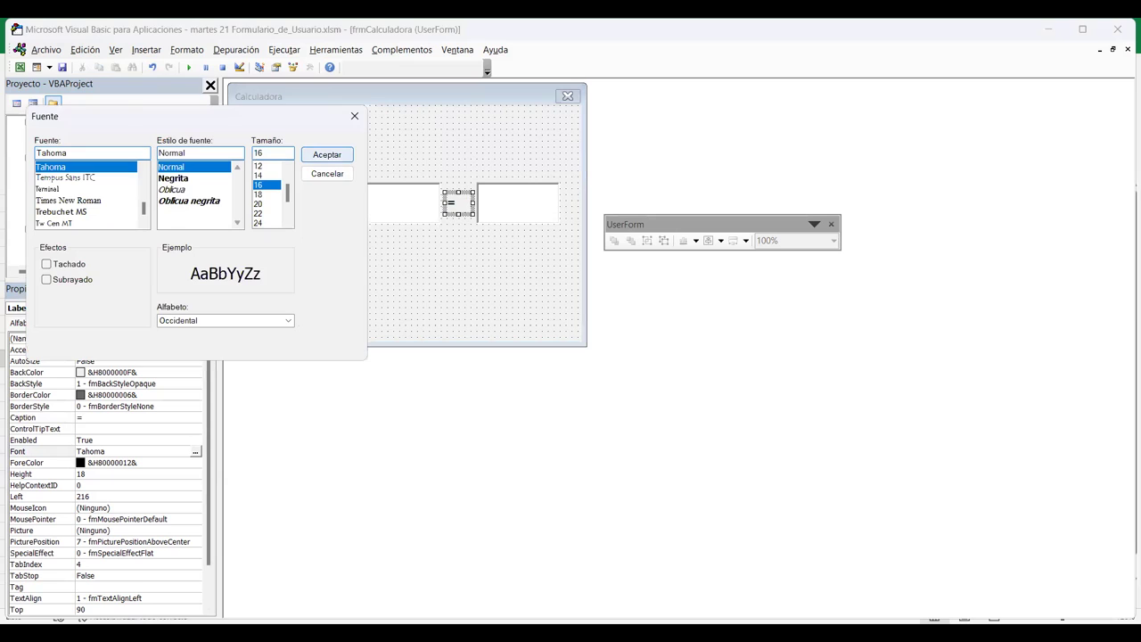
key(Return)
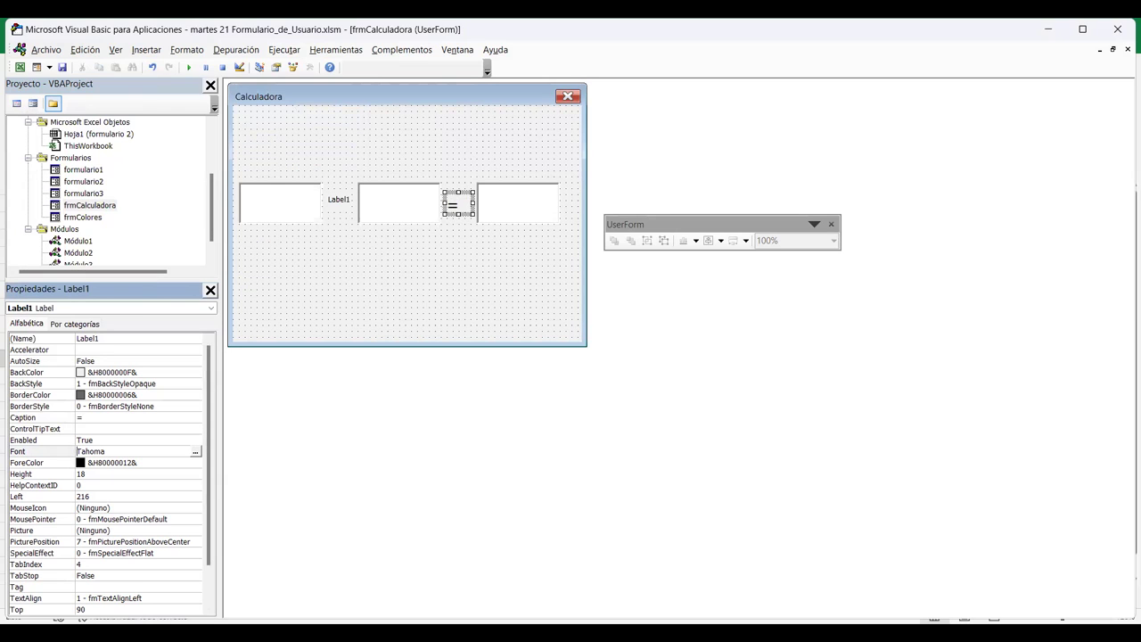
click(195, 452)
click(178, 180)
click(324, 152)
Set TextAlign to 2 - fmTextAlignCenter and raise the font size to 20.
scroll(107, 472, down, 2)
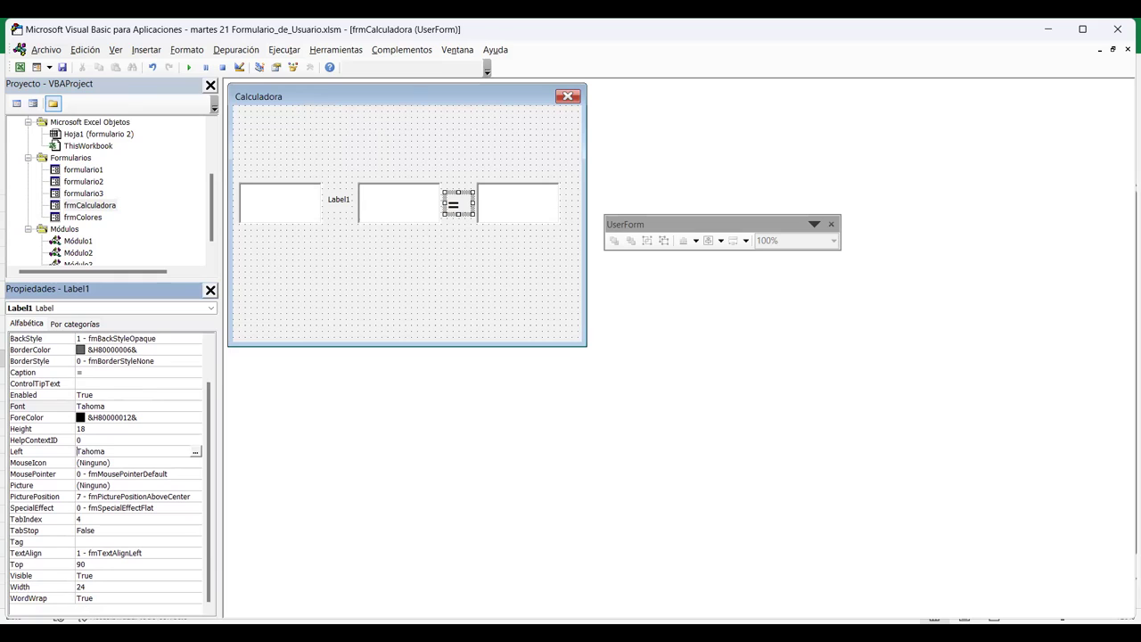
click(36, 552)
click(196, 553)
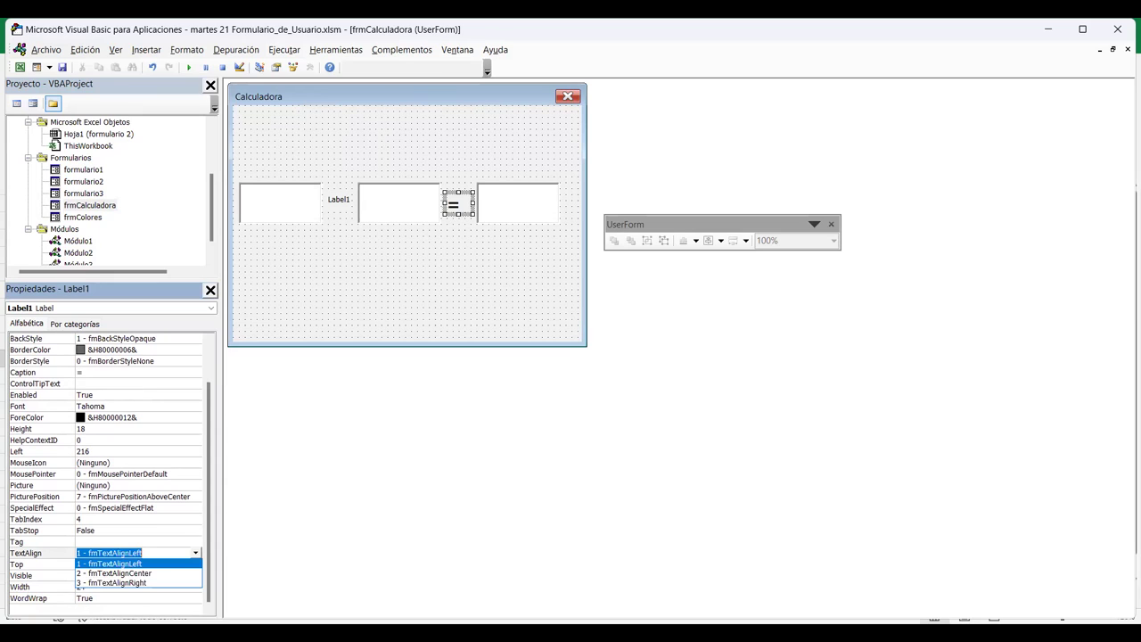
click(116, 573)
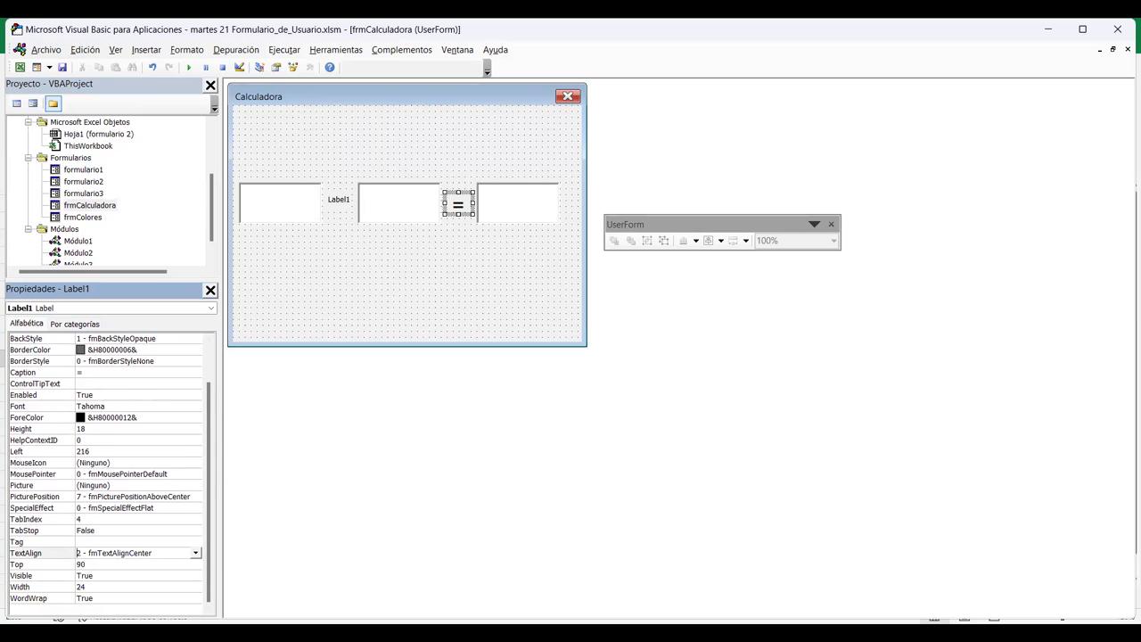
click(40, 406)
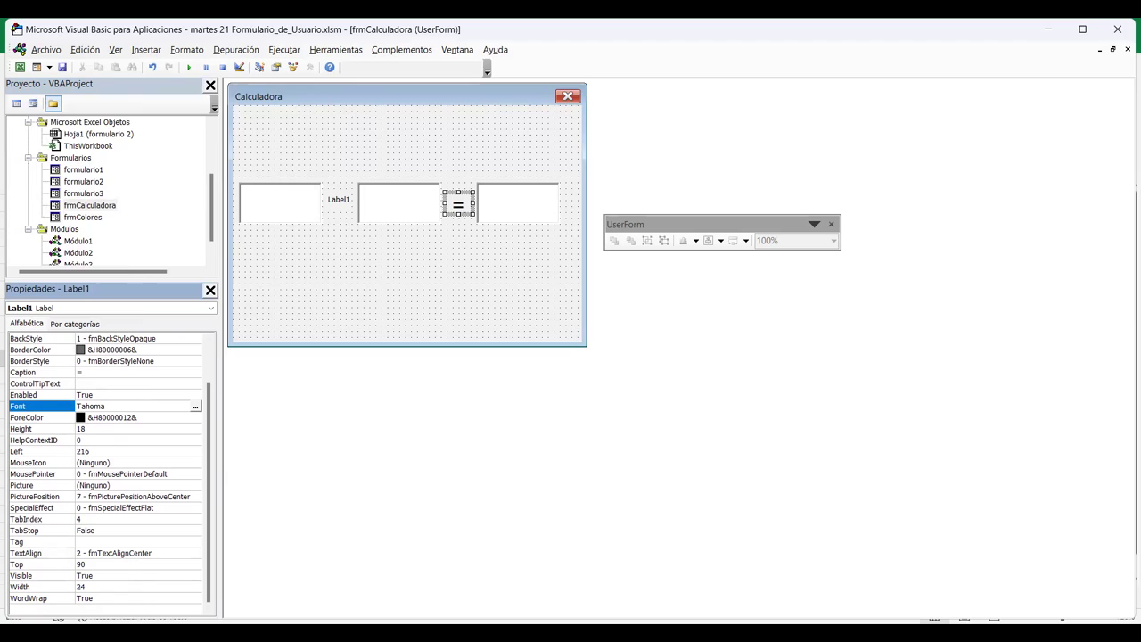
click(196, 406)
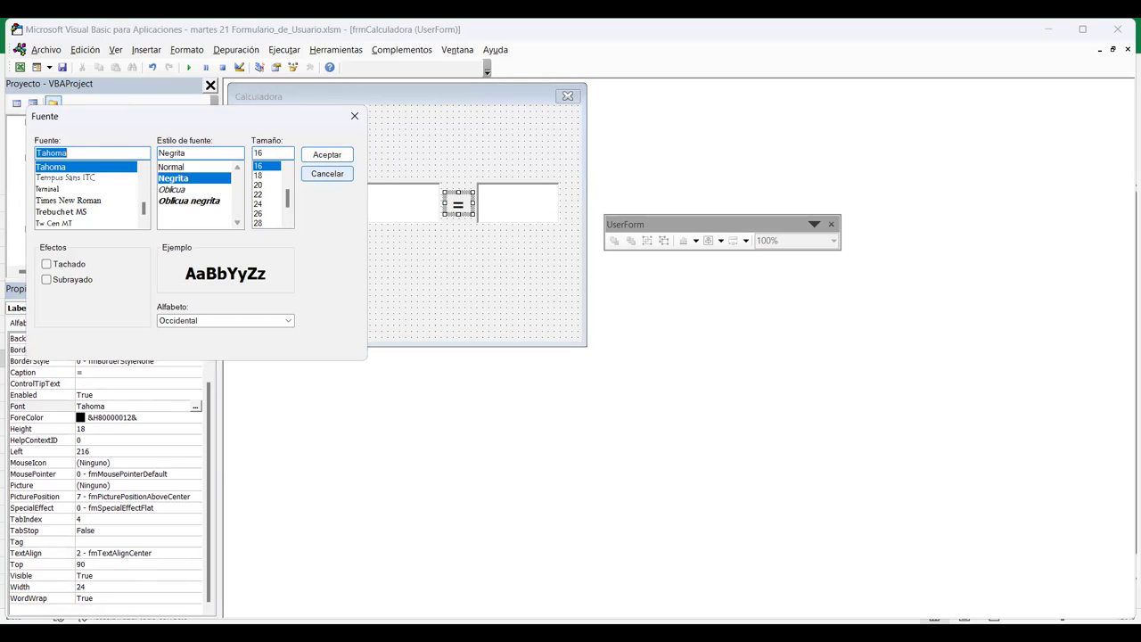
click(263, 184)
key(Return)
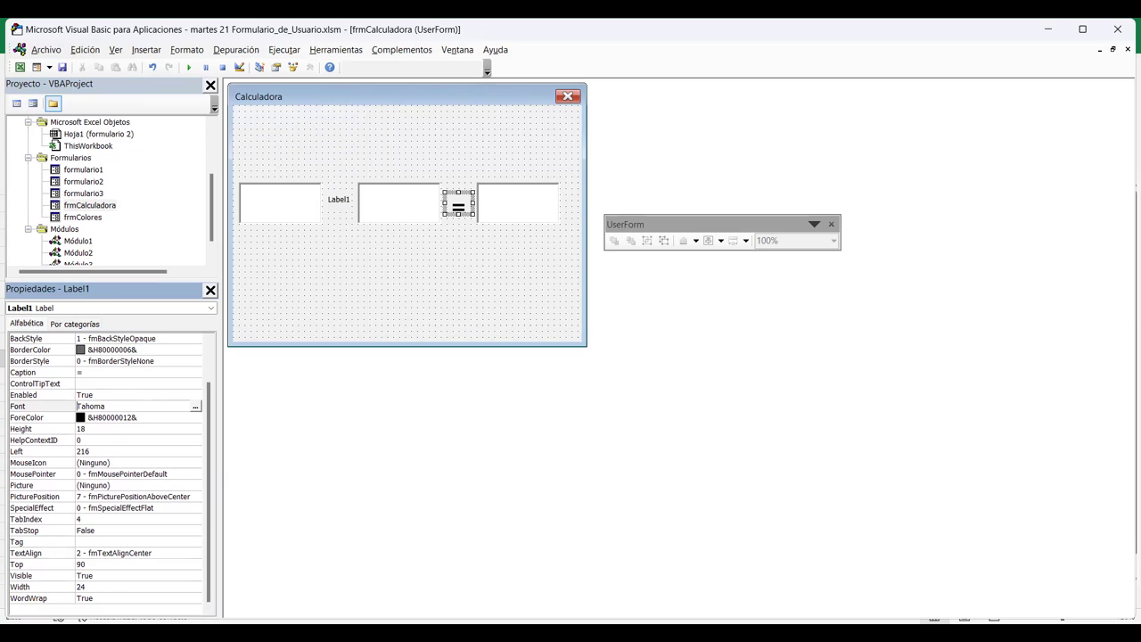
Give the lblOpr label beside the first box a bold Tahoma font at size 20.
click(339, 199)
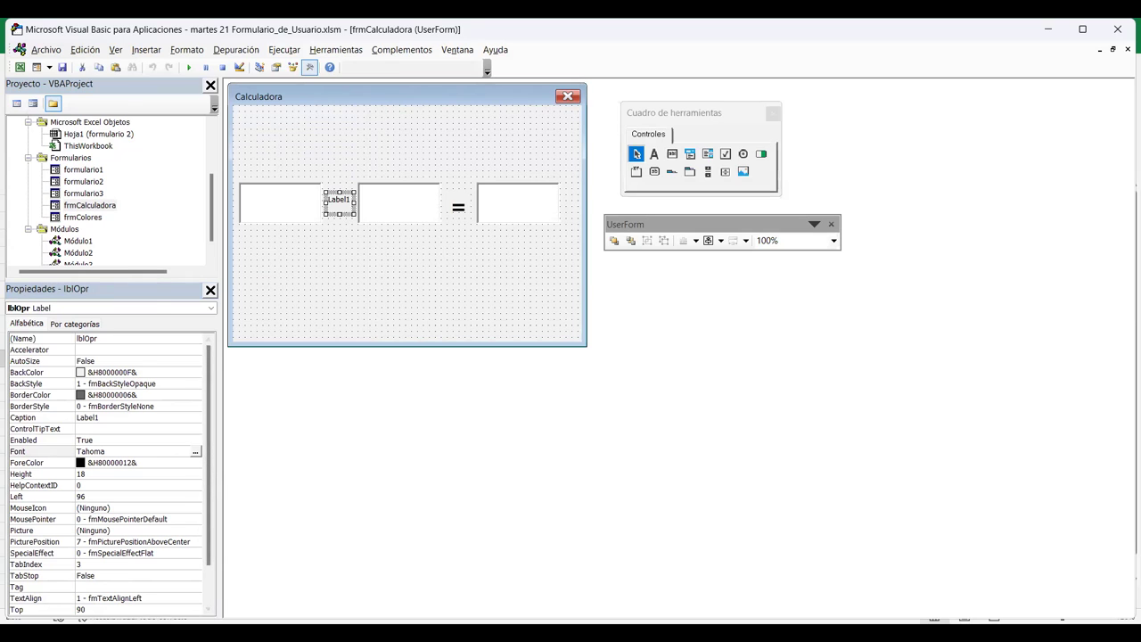
click(195, 452)
scroll(269, 195, down, 2)
scroll(270, 195, down, 2)
click(258, 194)
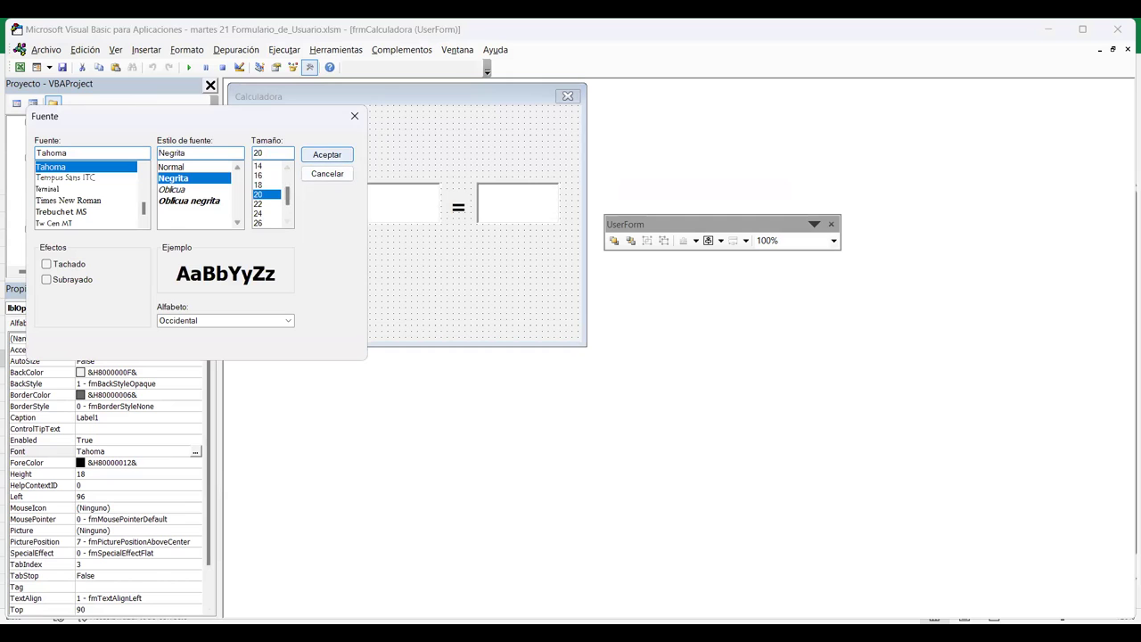
key(Return)
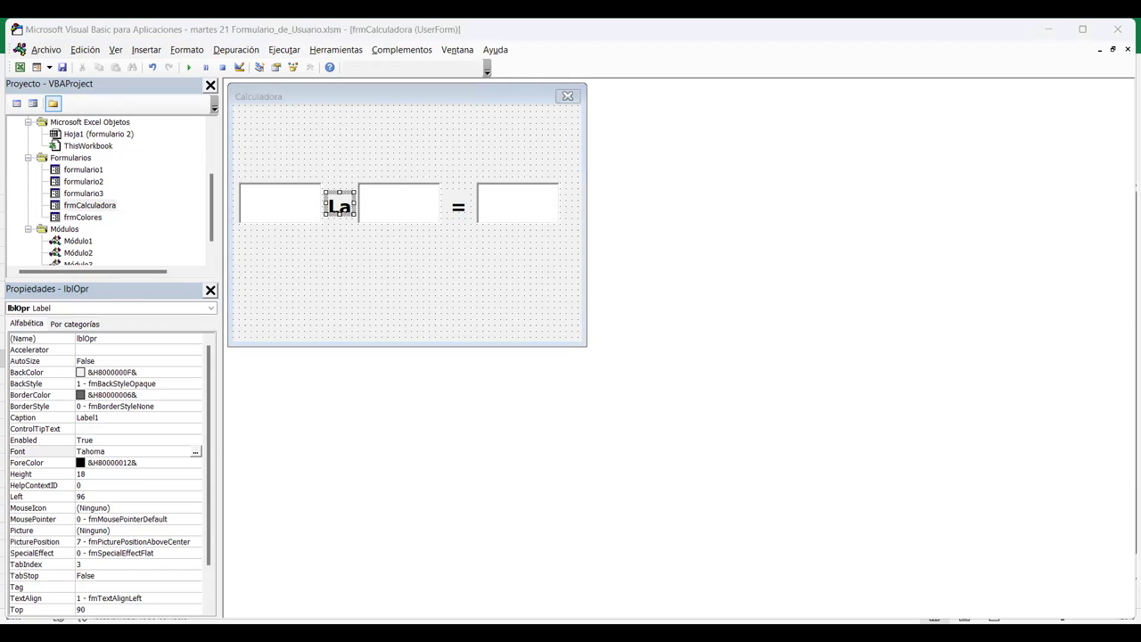
click(406, 285)
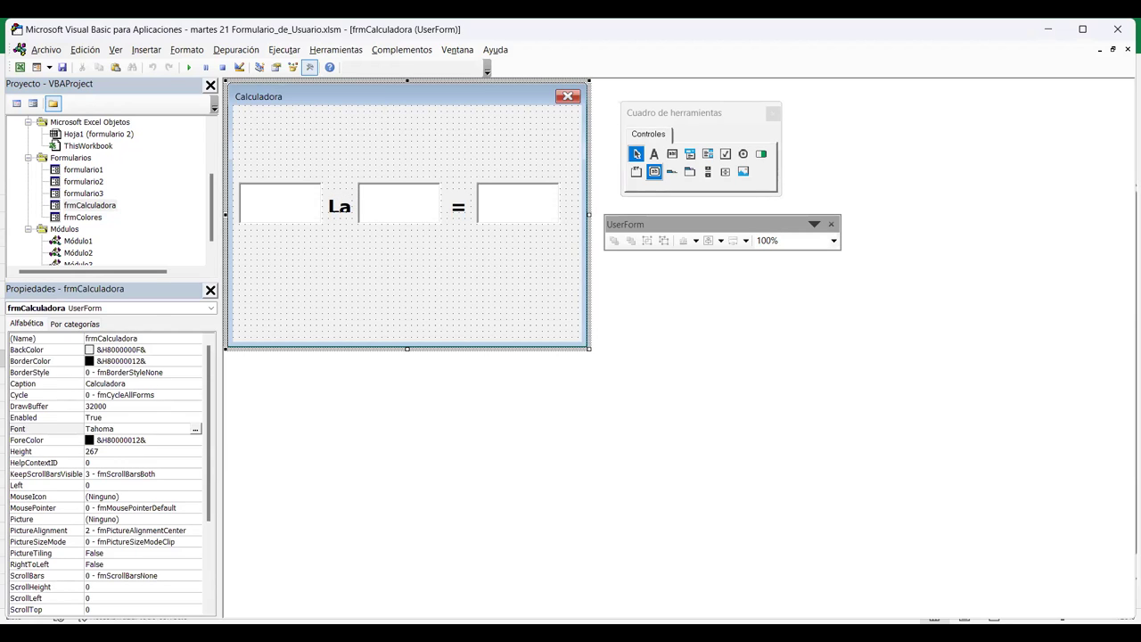
Place a command button at the lower left and arrange three pasted copies beside it.
click(655, 171)
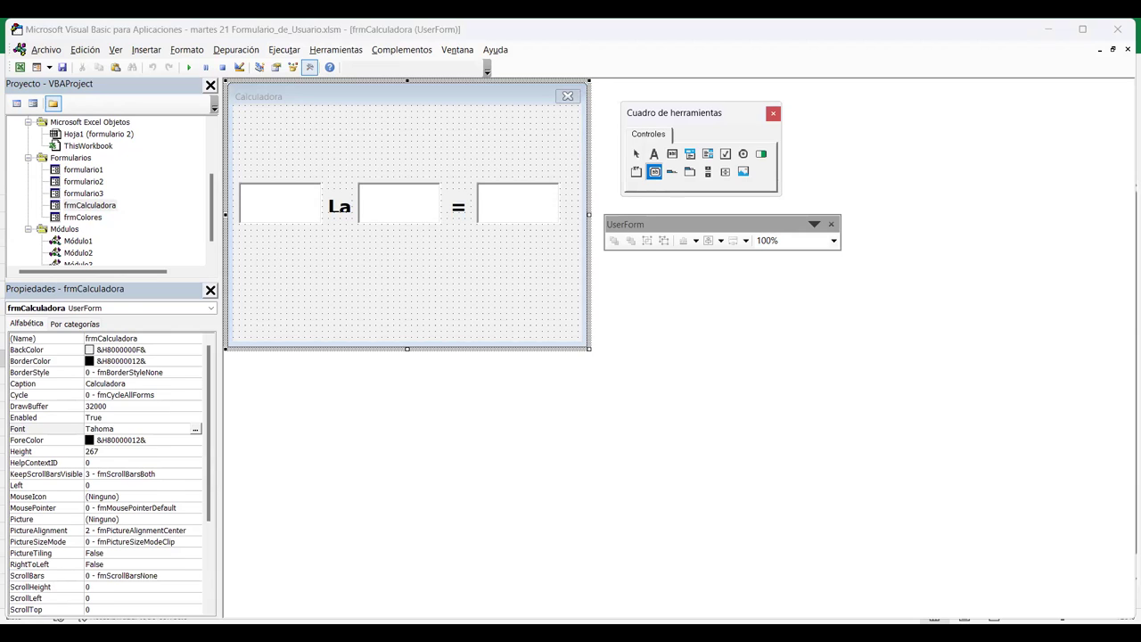
click(242, 300)
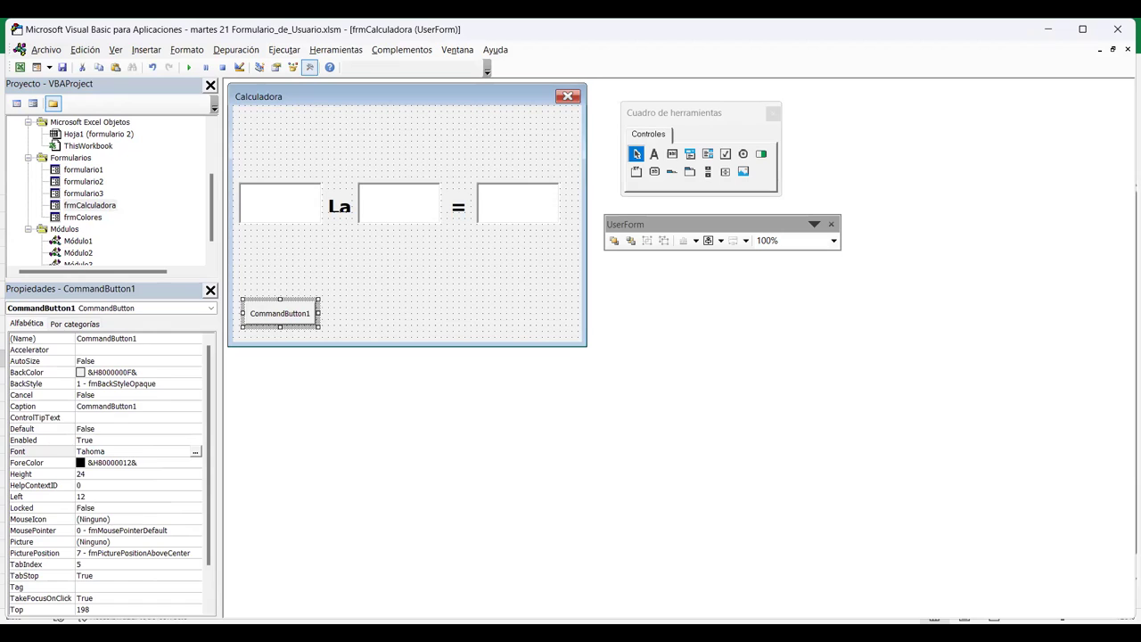
key(ctrl+v)
key(ctrl+v)
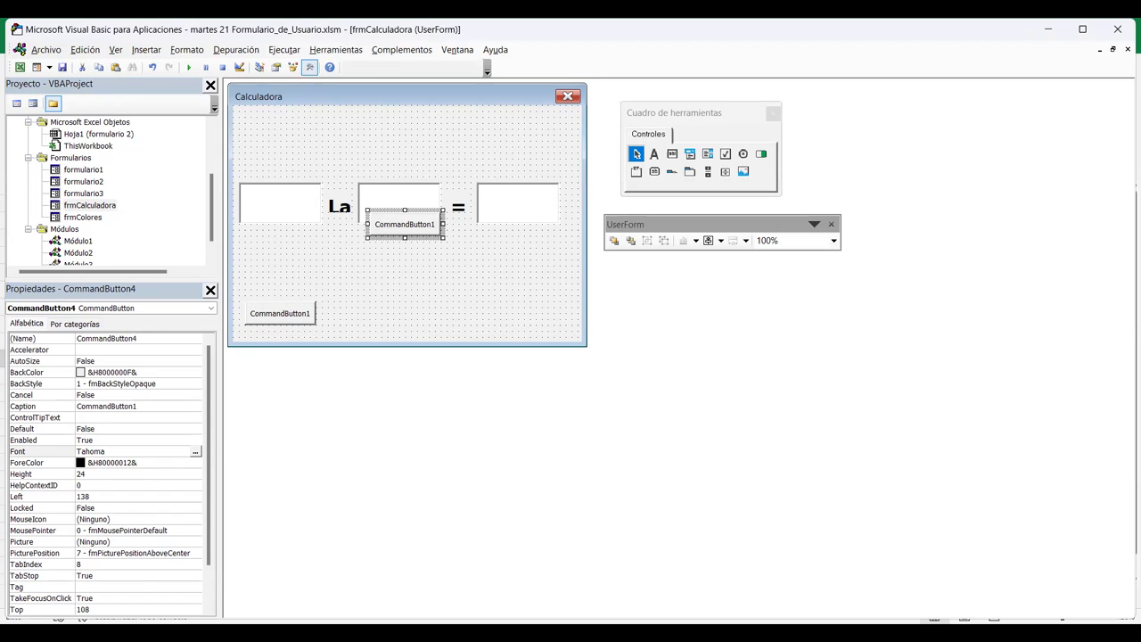
drag(405, 224, 364, 313)
click(405, 224)
drag(443, 315, 443, 315)
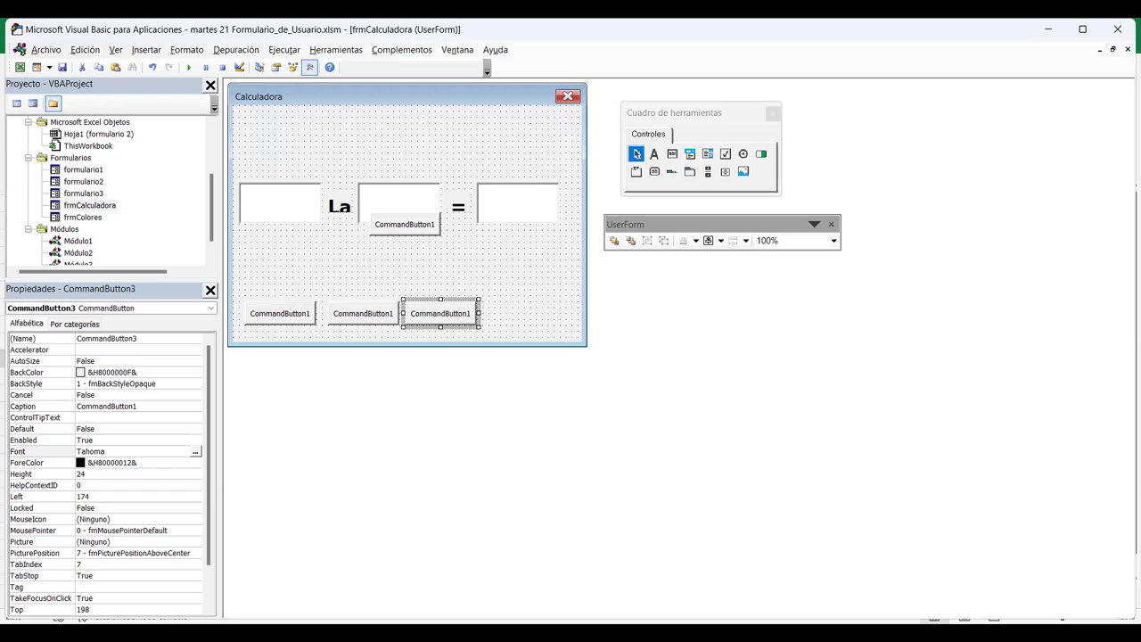
click(405, 223)
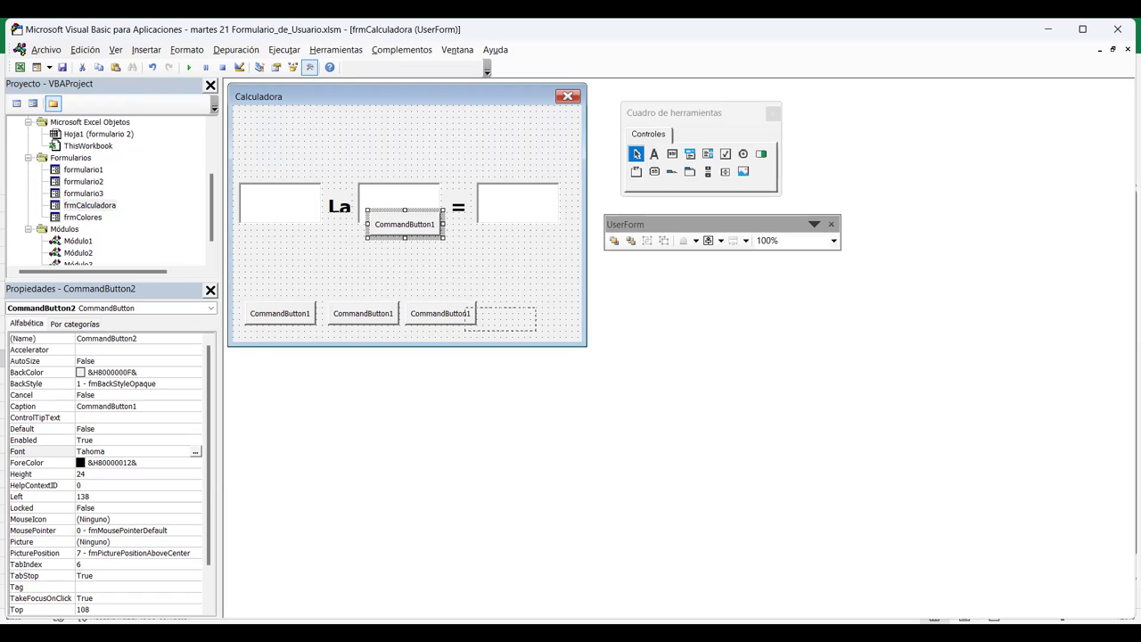
drag(474, 304, 518, 313)
Select all four bottom-row command buttons together.
ctrl+click(440, 313)
ctrl+click(363, 313)
ctrl+click(280, 313)
Align the four selected buttons along their bottom edges.
click(721, 241)
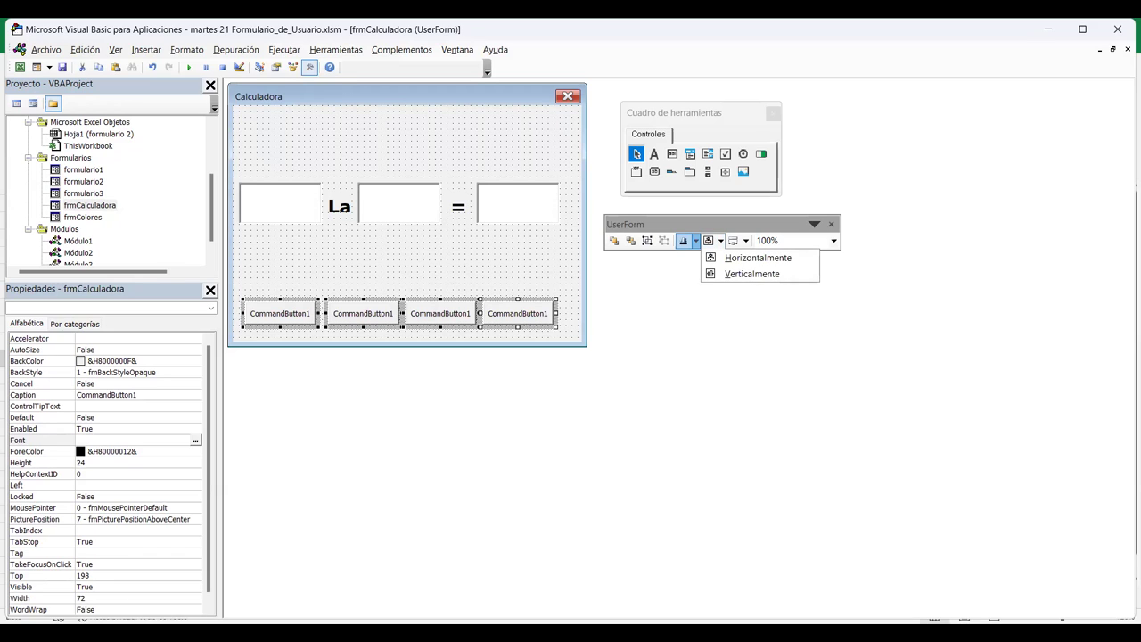
click(695, 241)
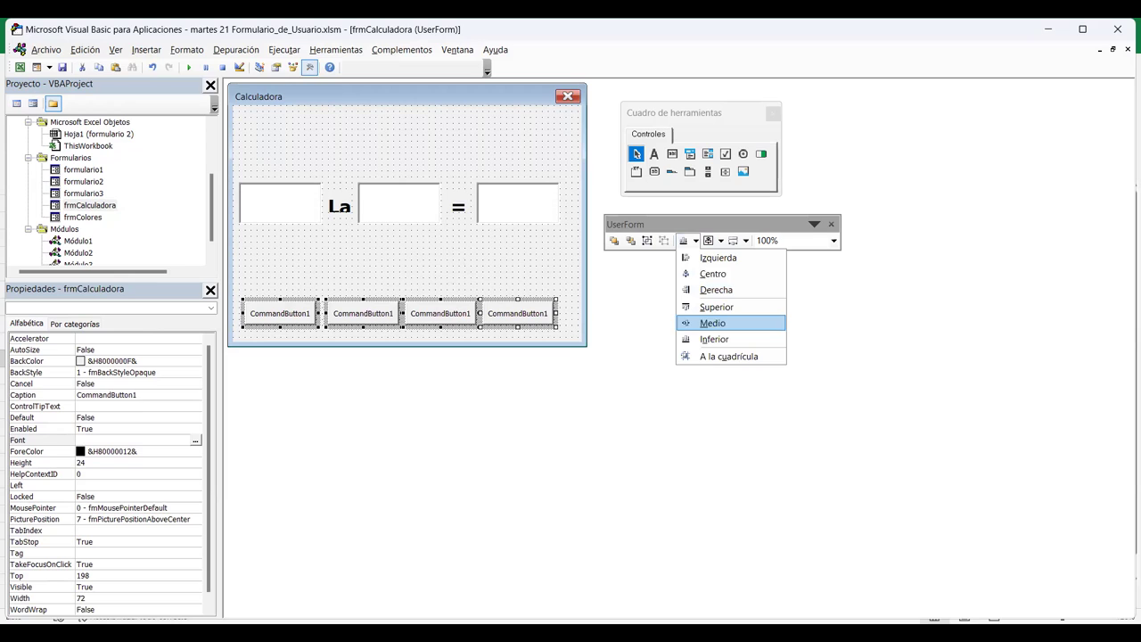
click(713, 339)
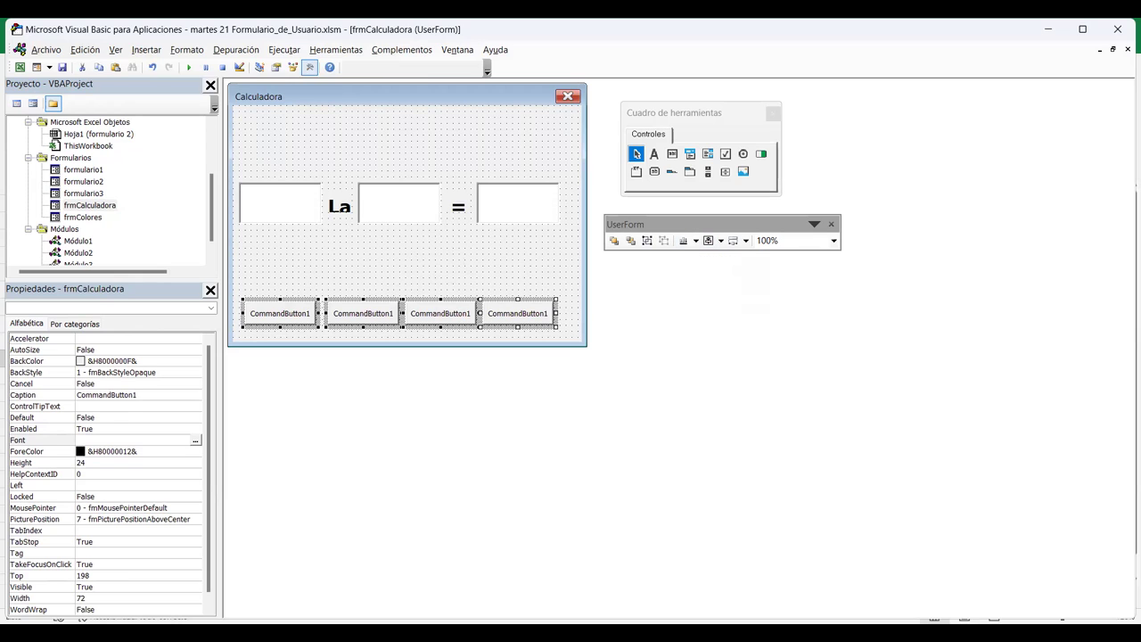
click(401, 263)
Reselect all four buttons and nudge the row right and back left.
click(363, 313)
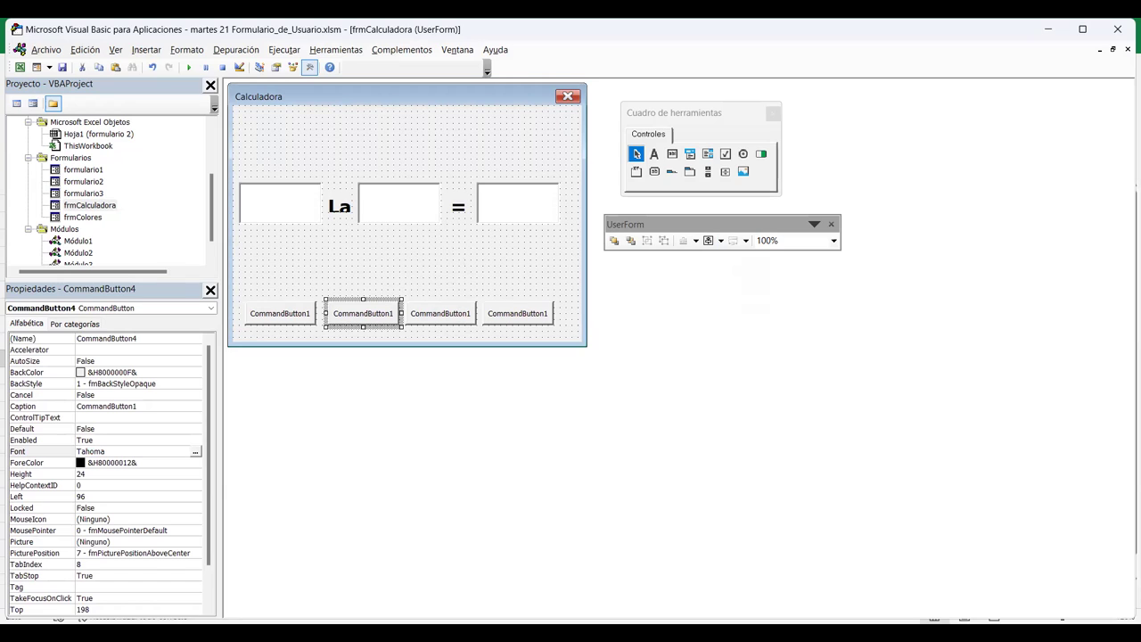
drag(366, 285, 276, 316)
click(518, 313)
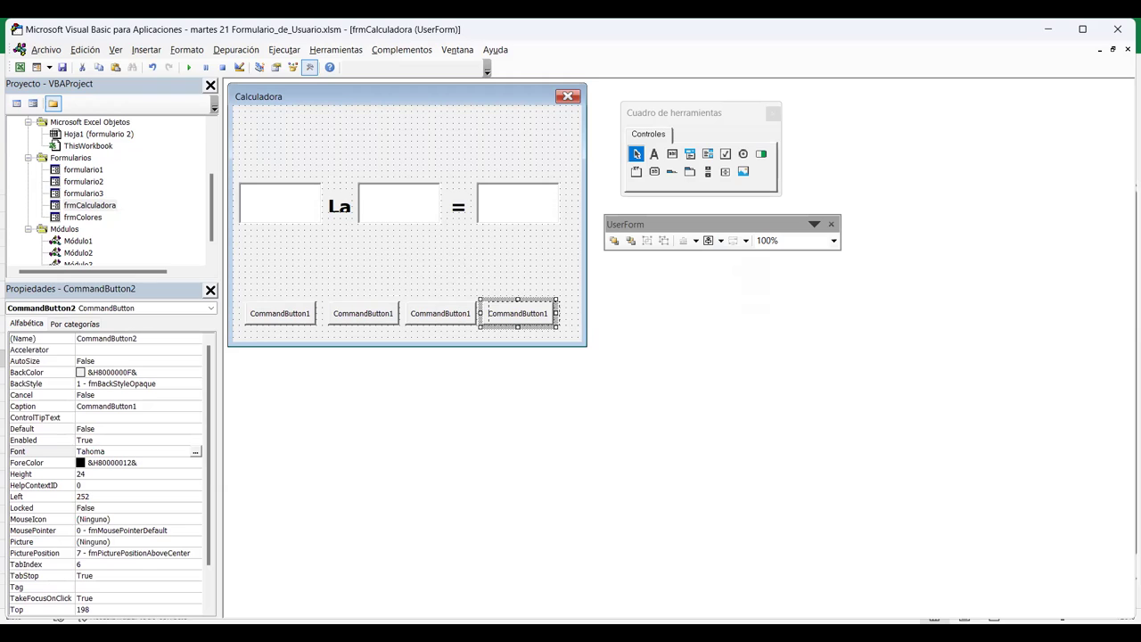
ctrl+click(441, 313)
ctrl+click(363, 313)
ctrl+click(280, 313)
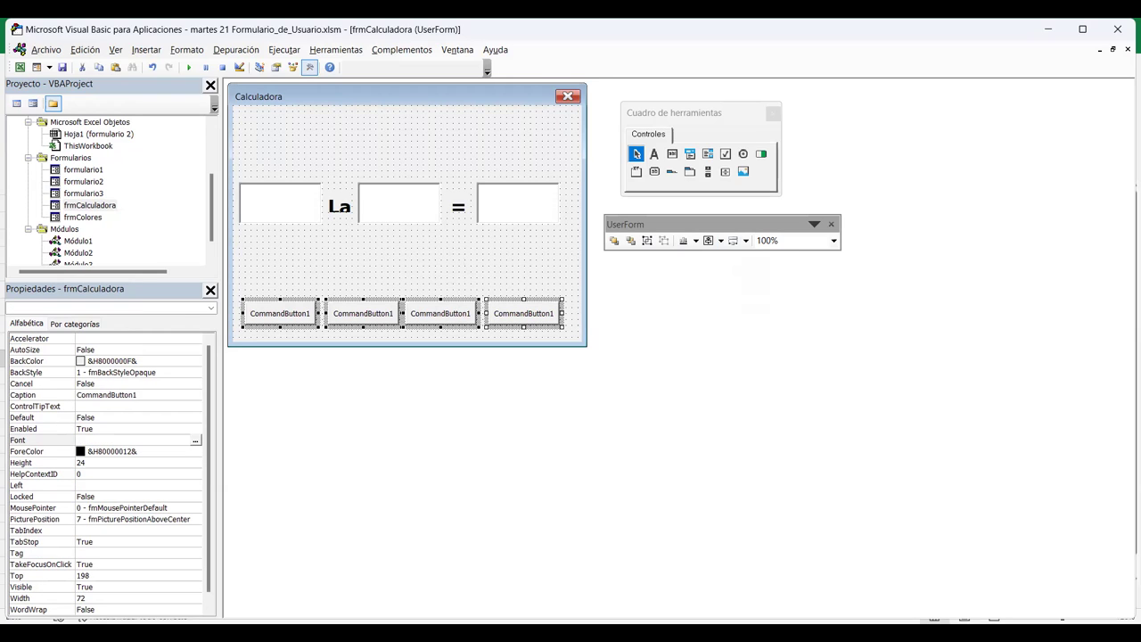
click(363, 313)
key(Right)
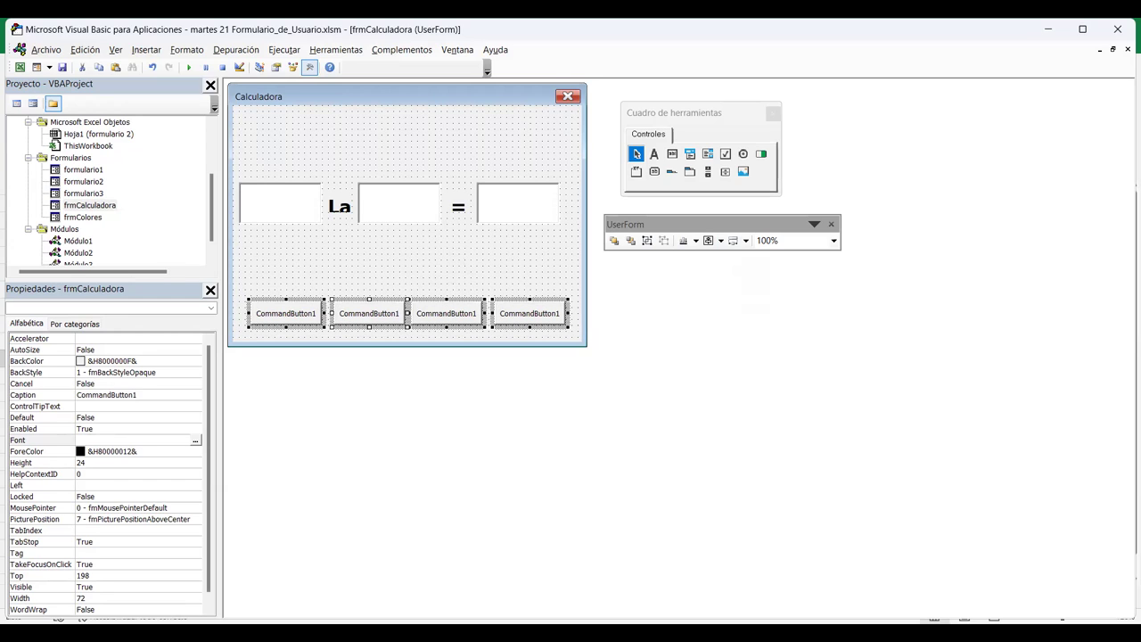
key(Left)
key(Escape)
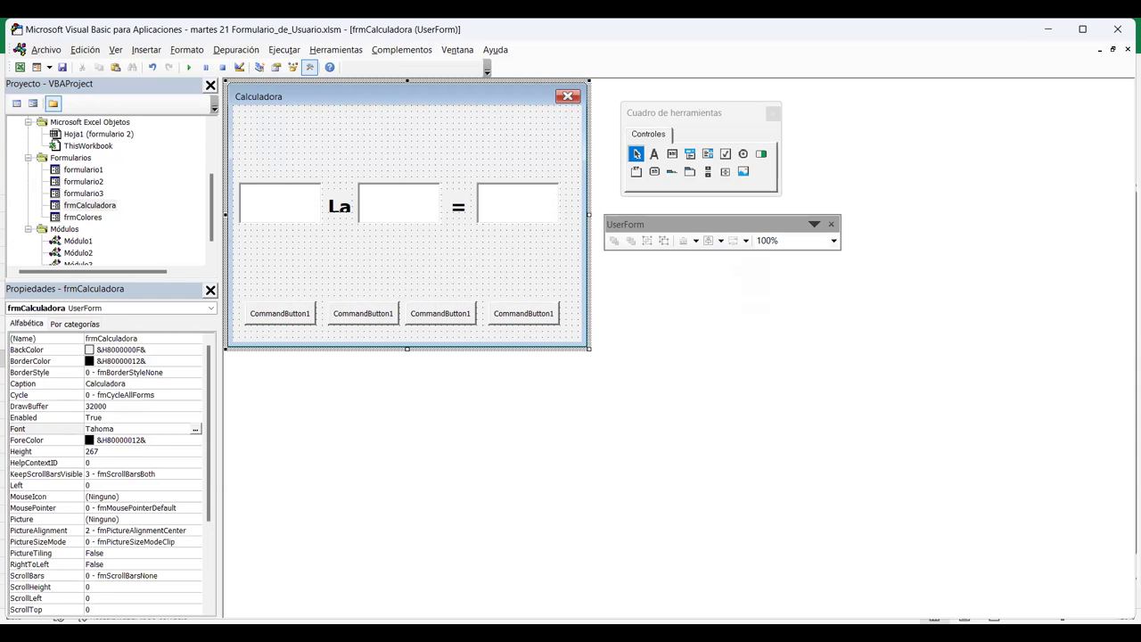
Nudge the third button left, then select the first command button.
click(440, 313)
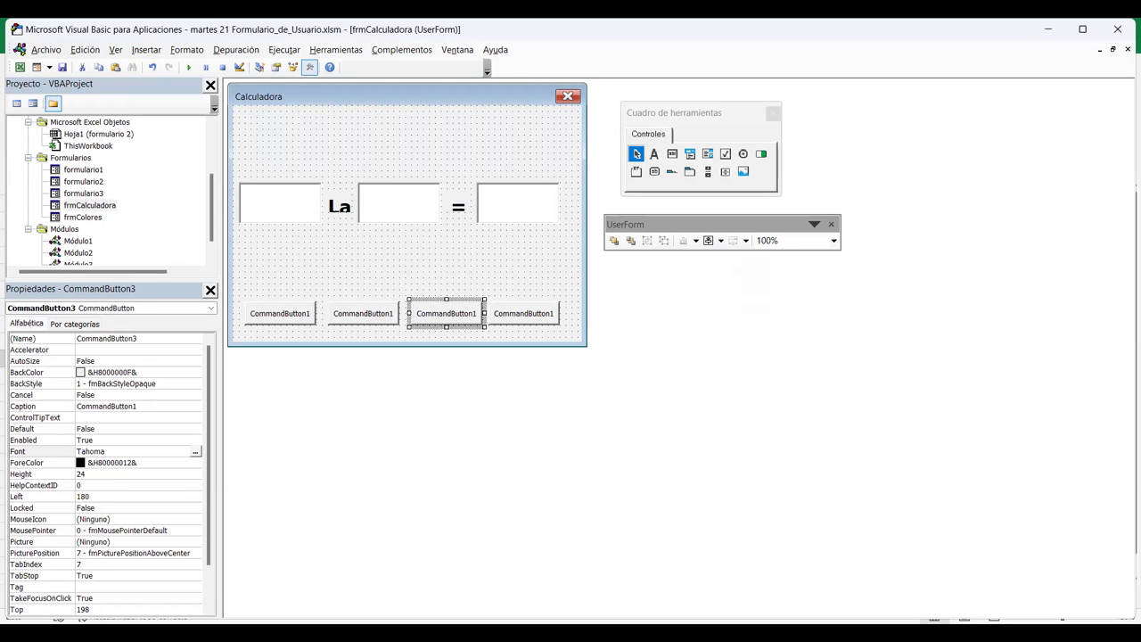
key(Escape)
click(446, 313)
key(Left)
key(Escape)
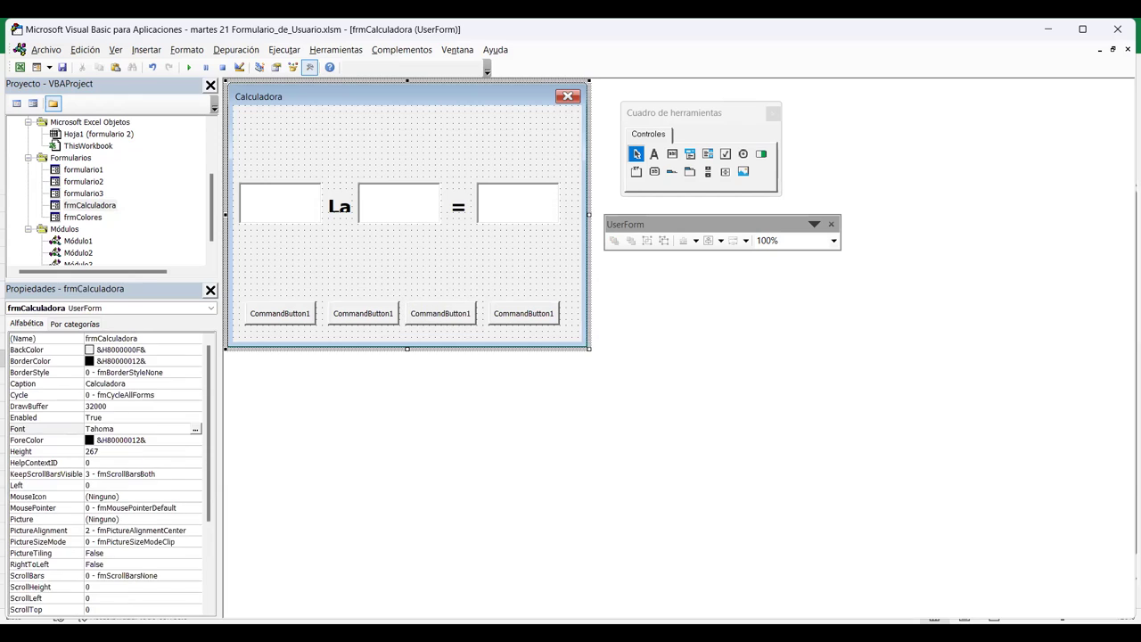
click(440, 313)
click(523, 313)
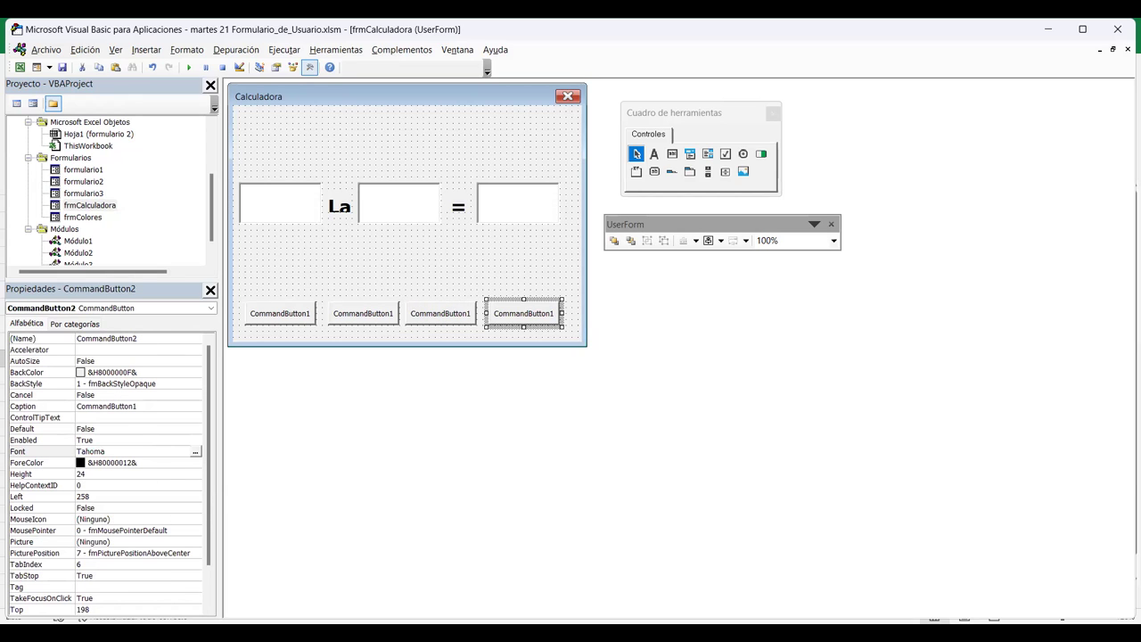
click(363, 313)
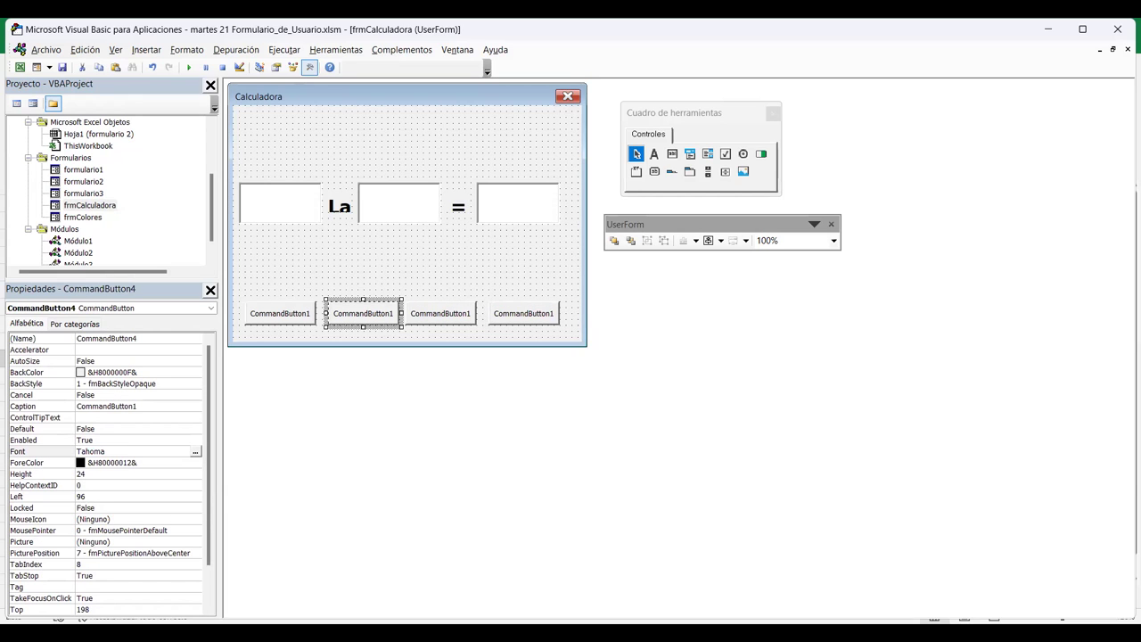
key(Escape)
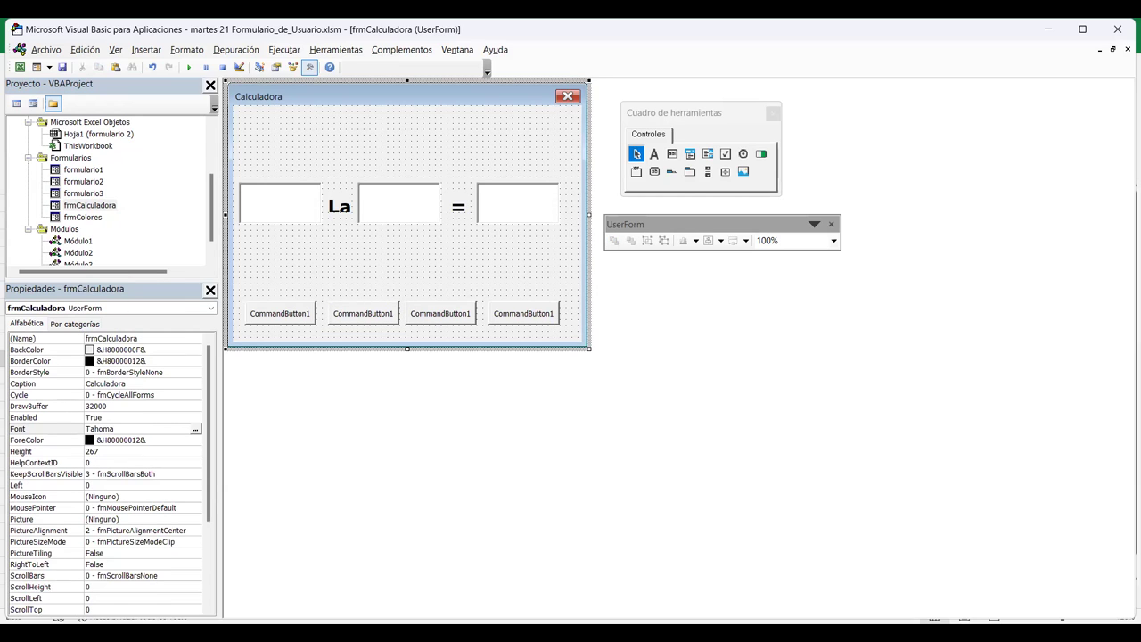
click(280, 313)
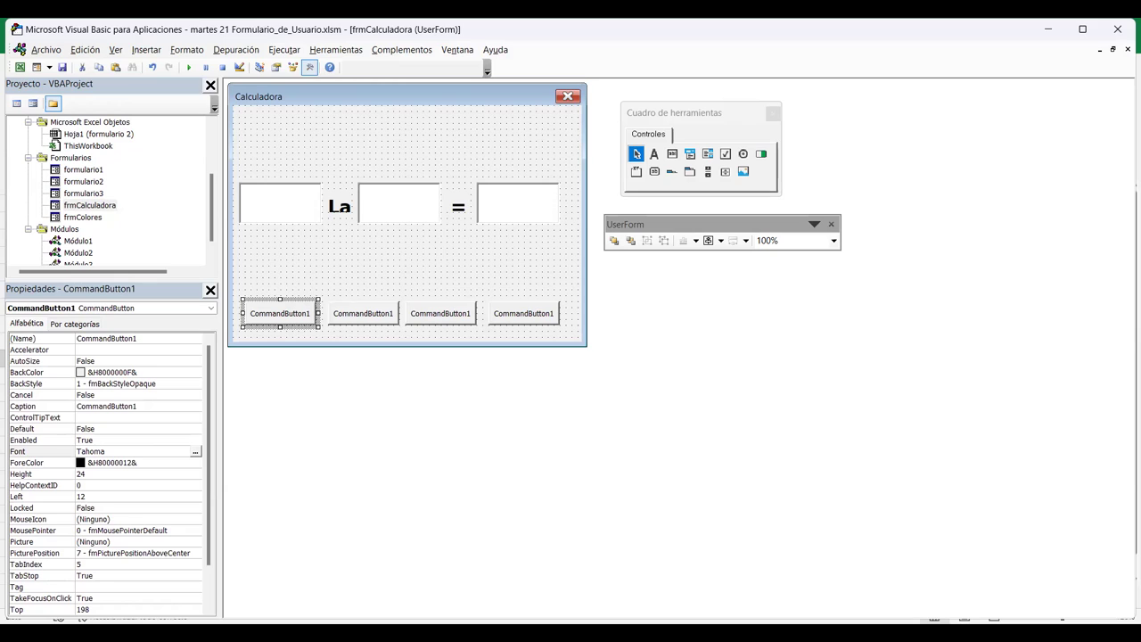
key(F5)
Caption the first two command buttons + and -.
click(107, 406)
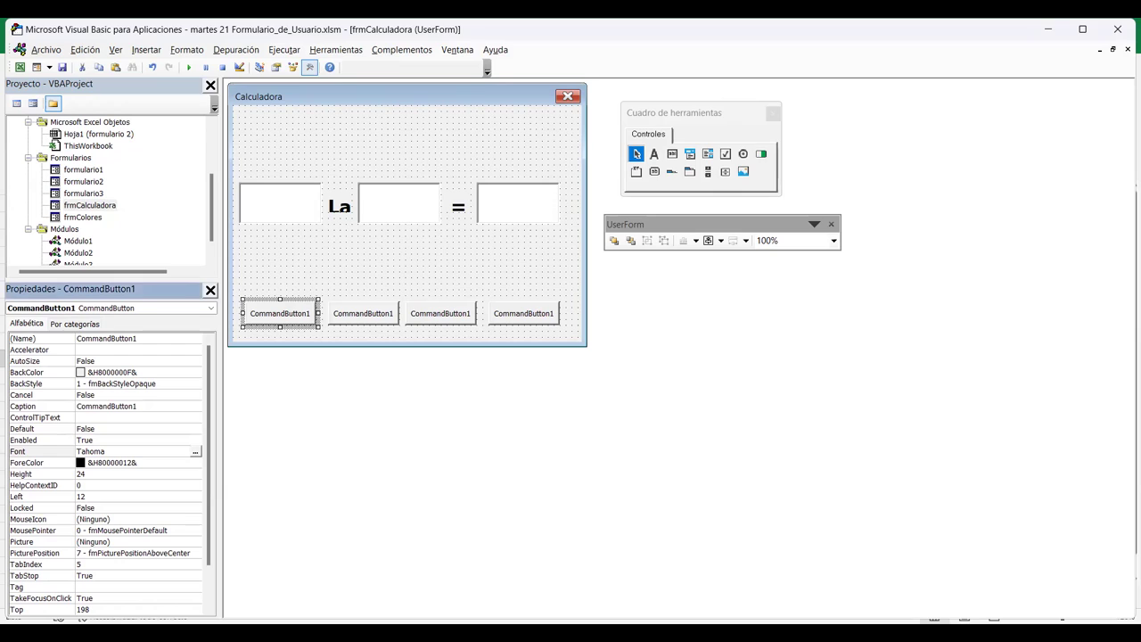
text(+)
key(Return)
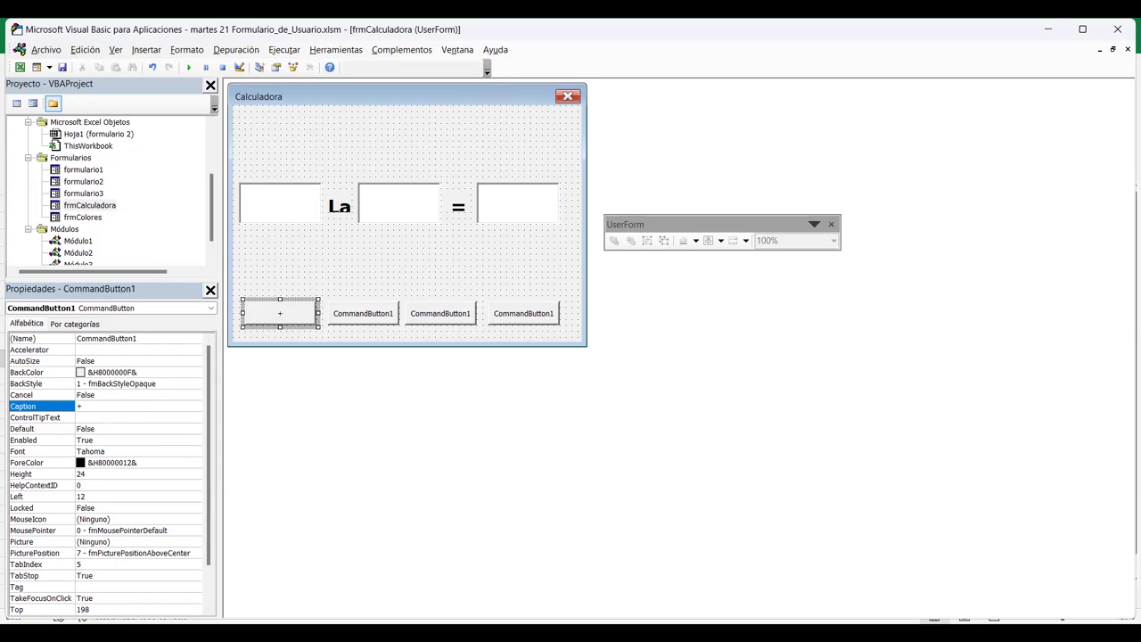
click(363, 313)
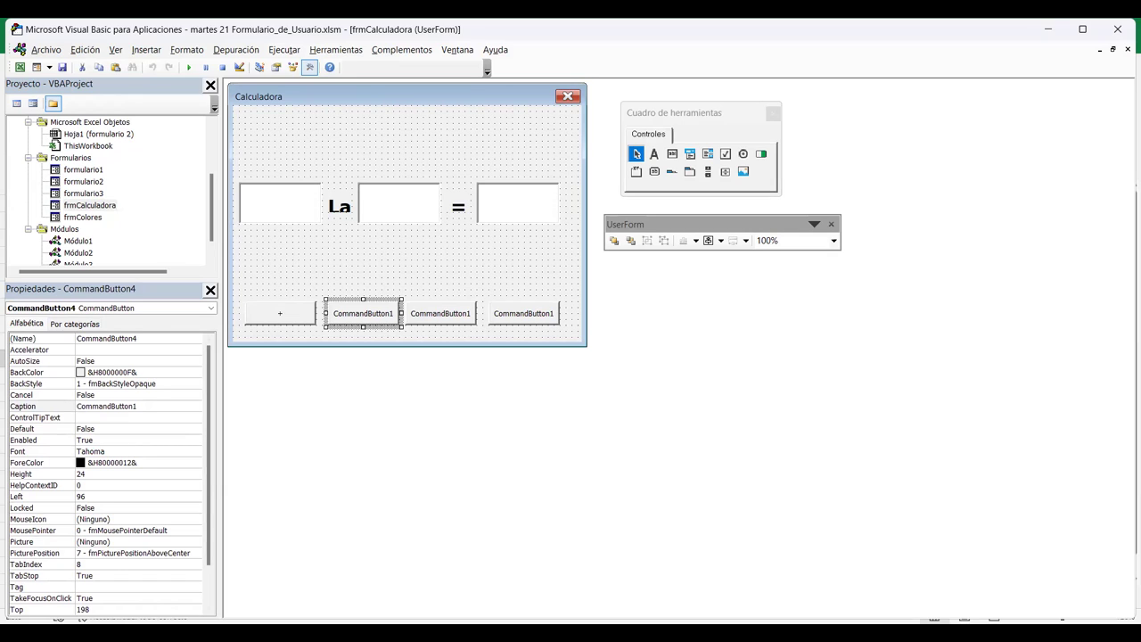
click(106, 405)
text(-)
key(Return)
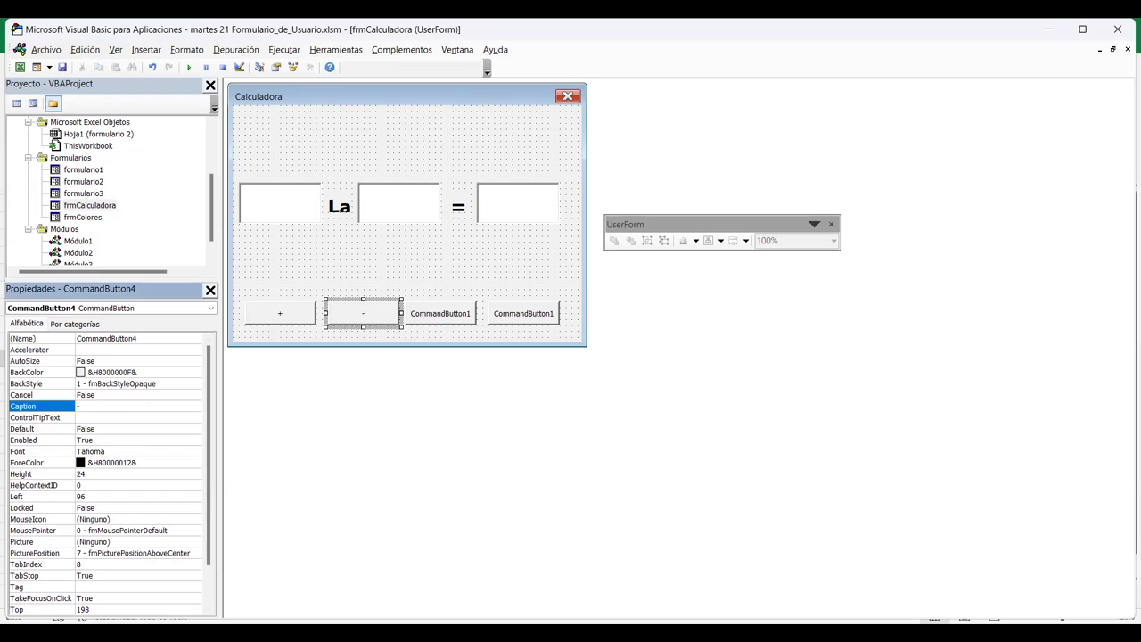
Caption the third and fourth command buttons * and /.
click(440, 313)
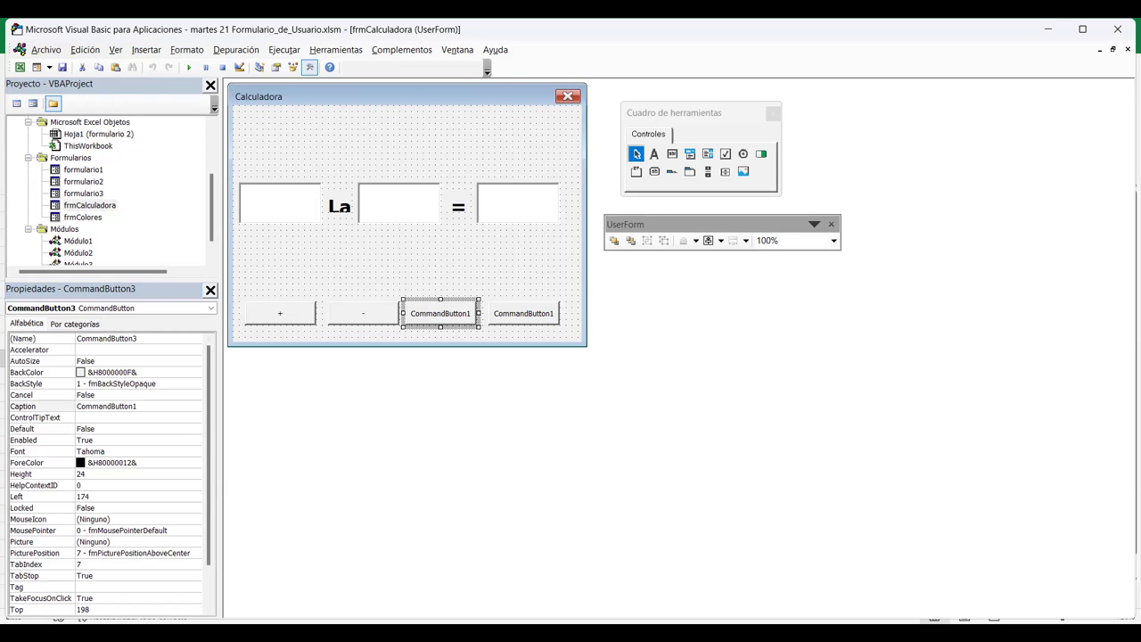
click(106, 405)
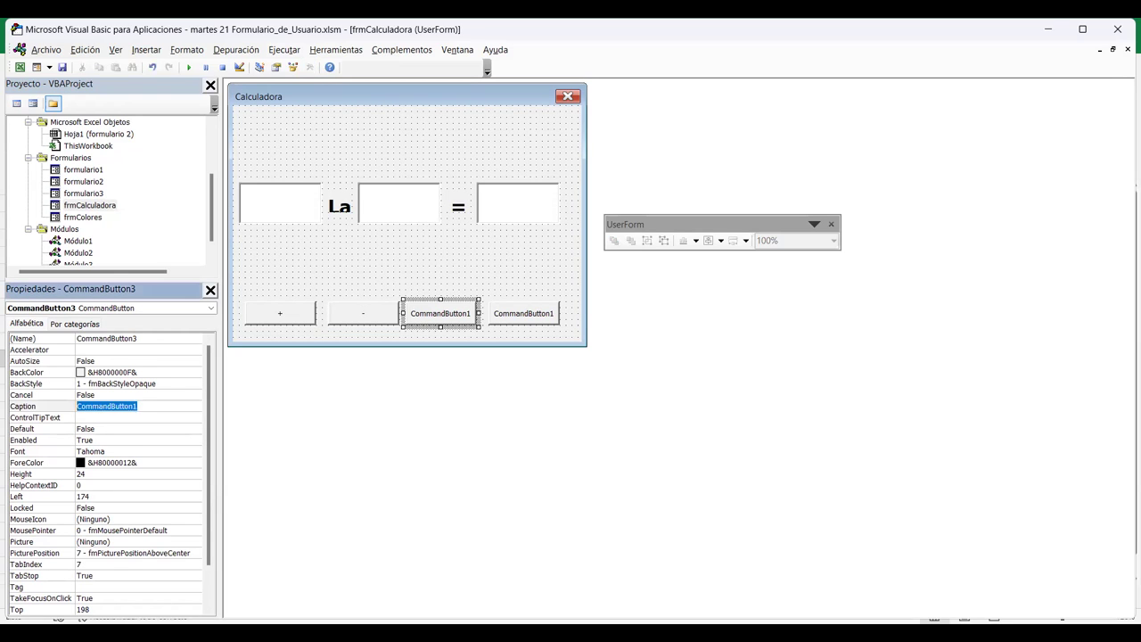
text(=)
key(Return)
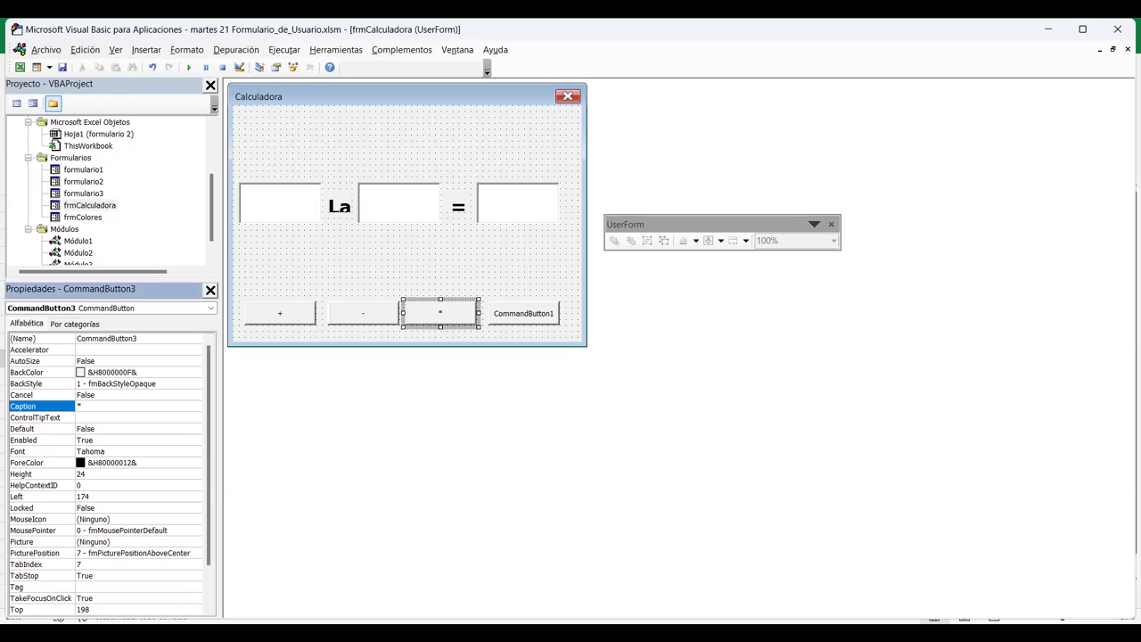
click(523, 313)
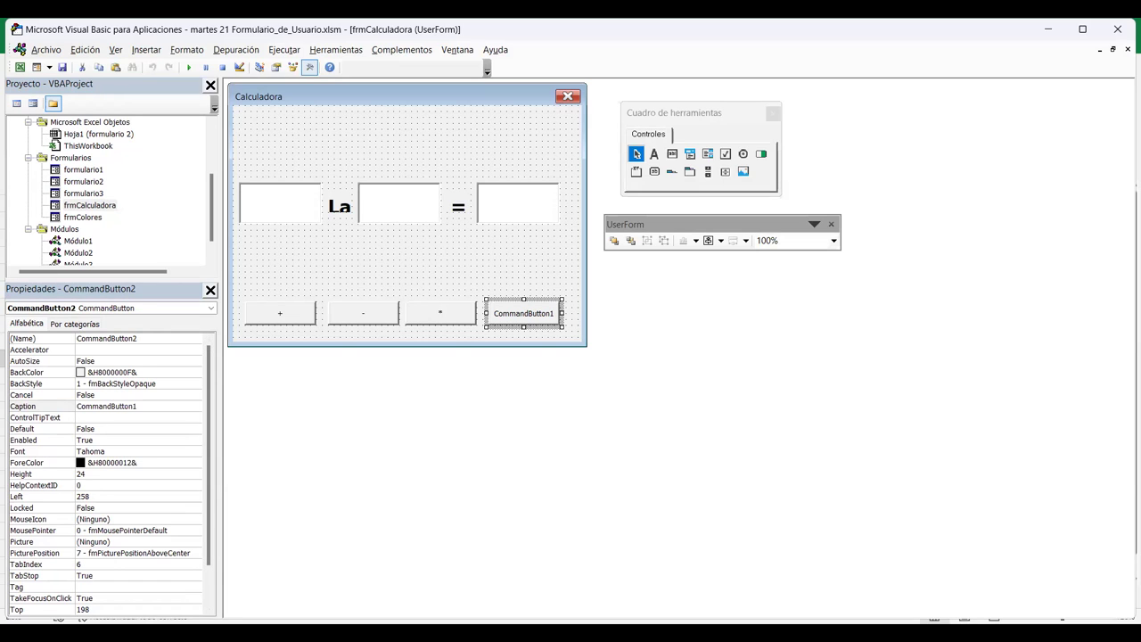
click(106, 405)
text(/)
key(Return)
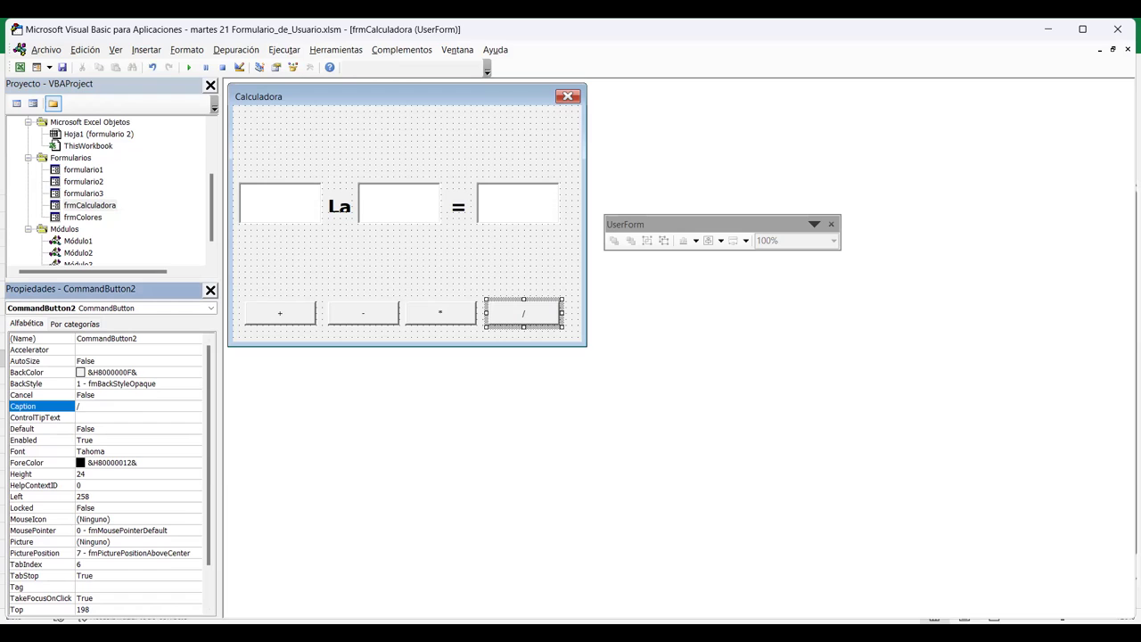
click(36, 451)
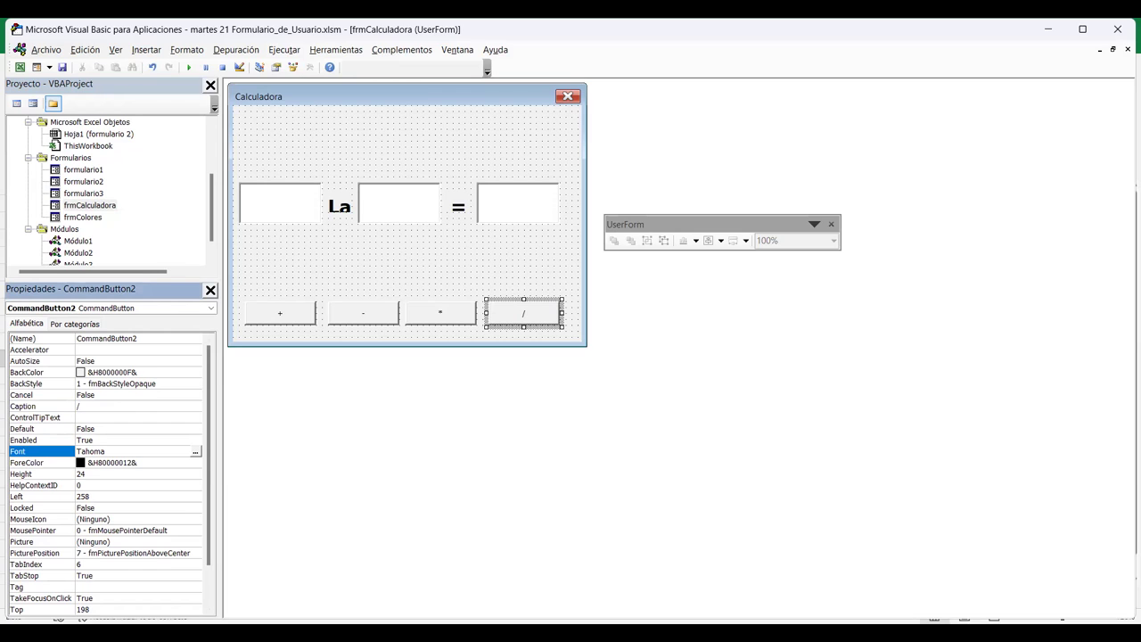
Give the / button's caption a bold, size 20 font.
click(195, 452)
scroll(270, 195, down, 3)
click(266, 213)
click(327, 155)
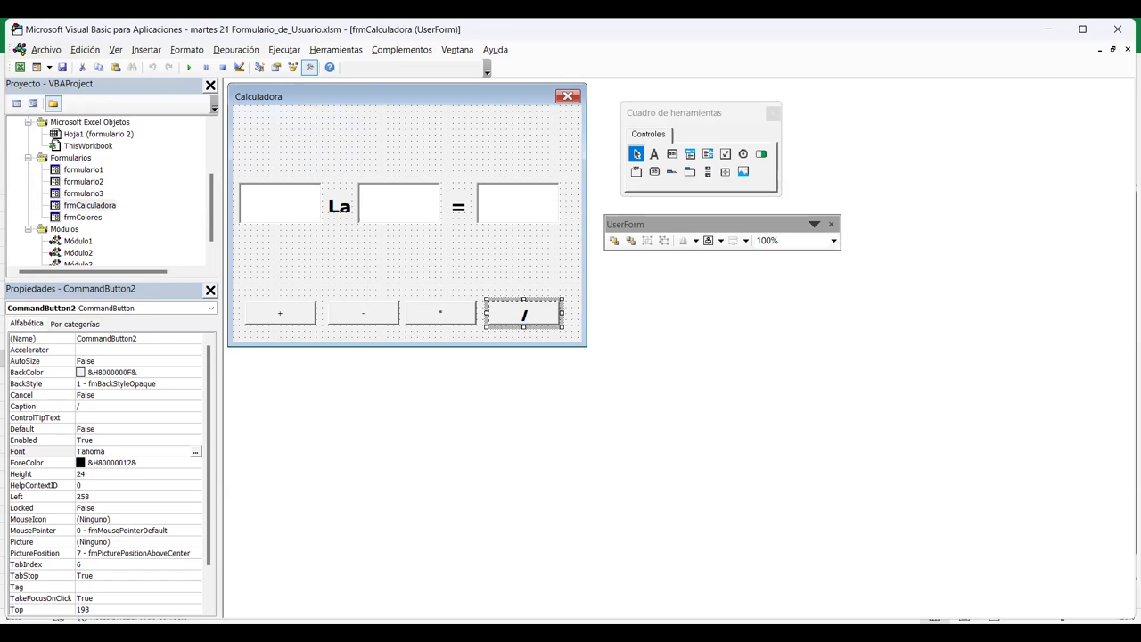
Make the / button taller, to a height of 36.
key(shift+Down)
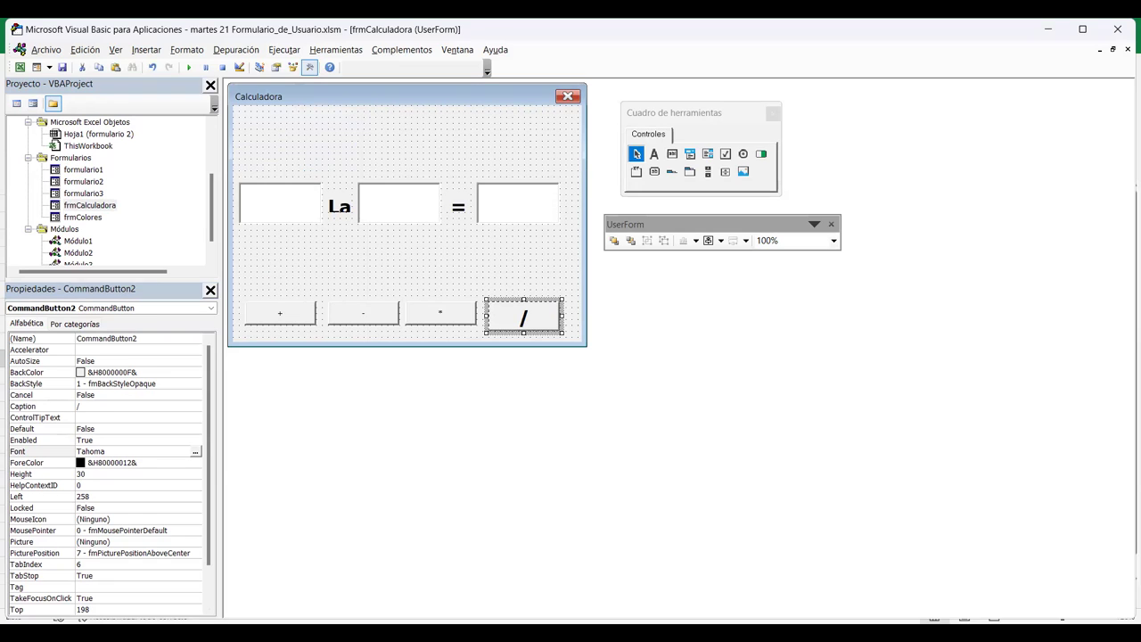
key(Up)
key(shift+Down)
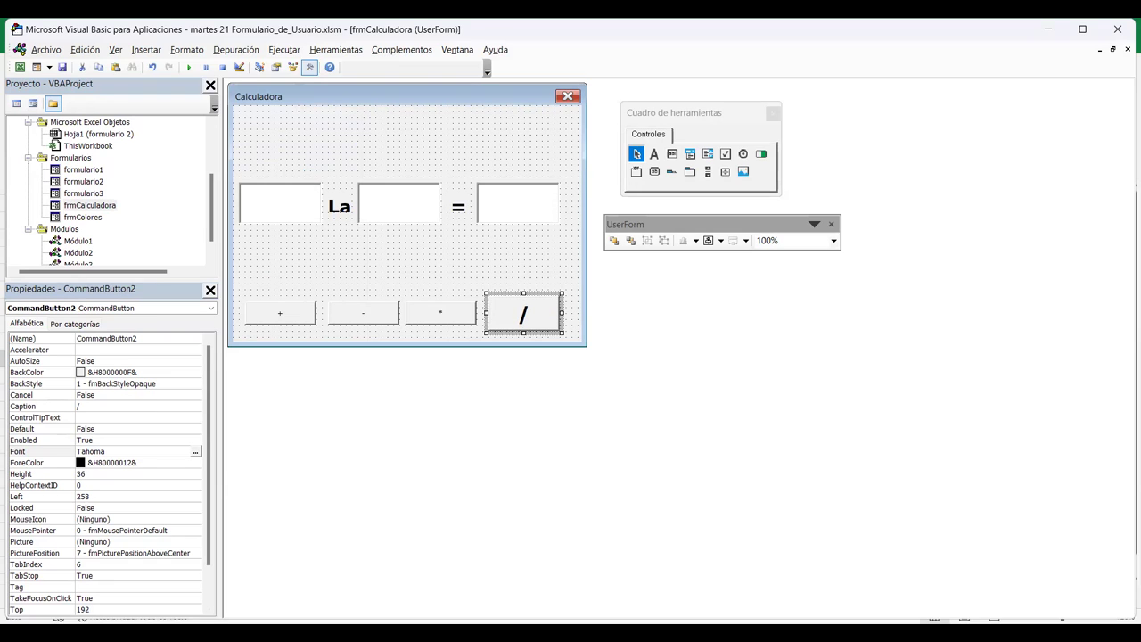
scroll(105, 473, down, 1)
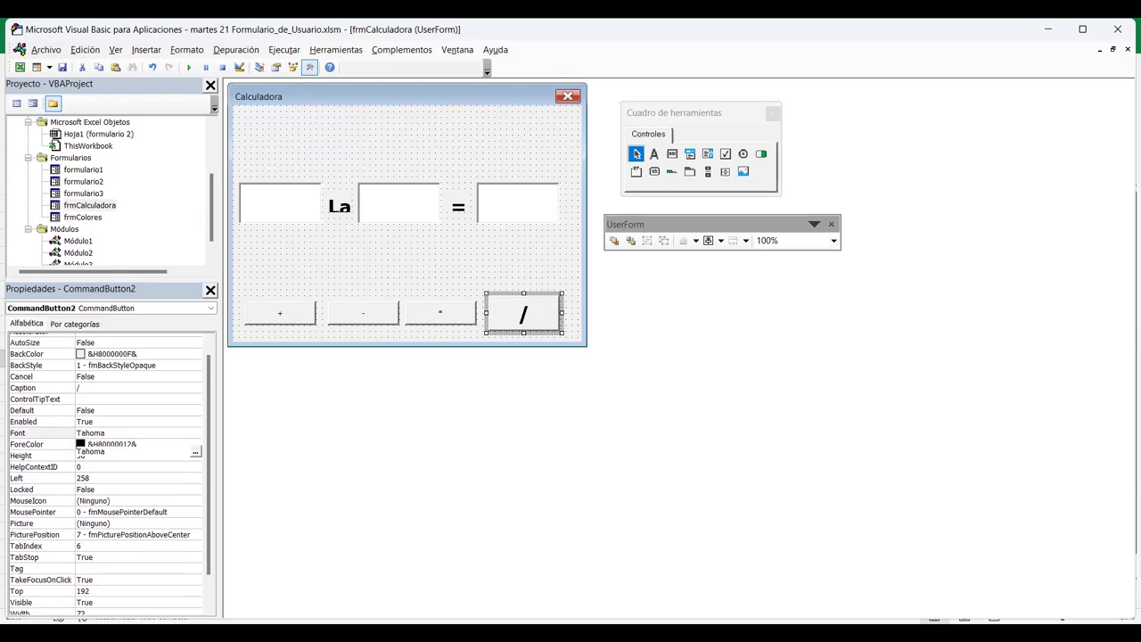
scroll(105, 473, down, 2)
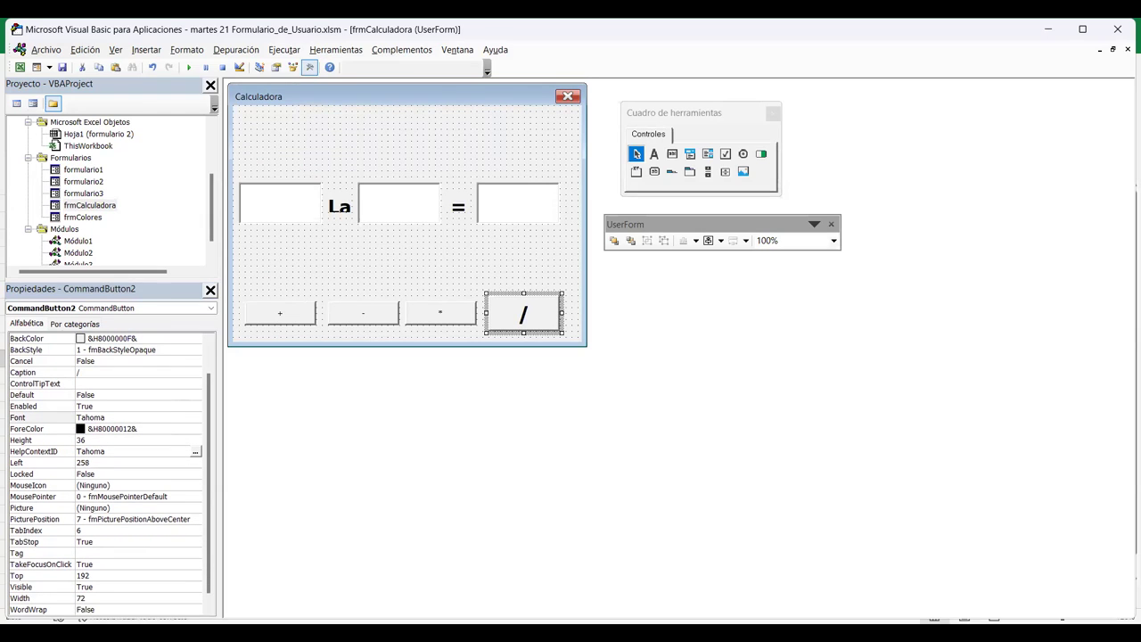
Set the height of the +, - and * buttons to 36.
click(36, 439)
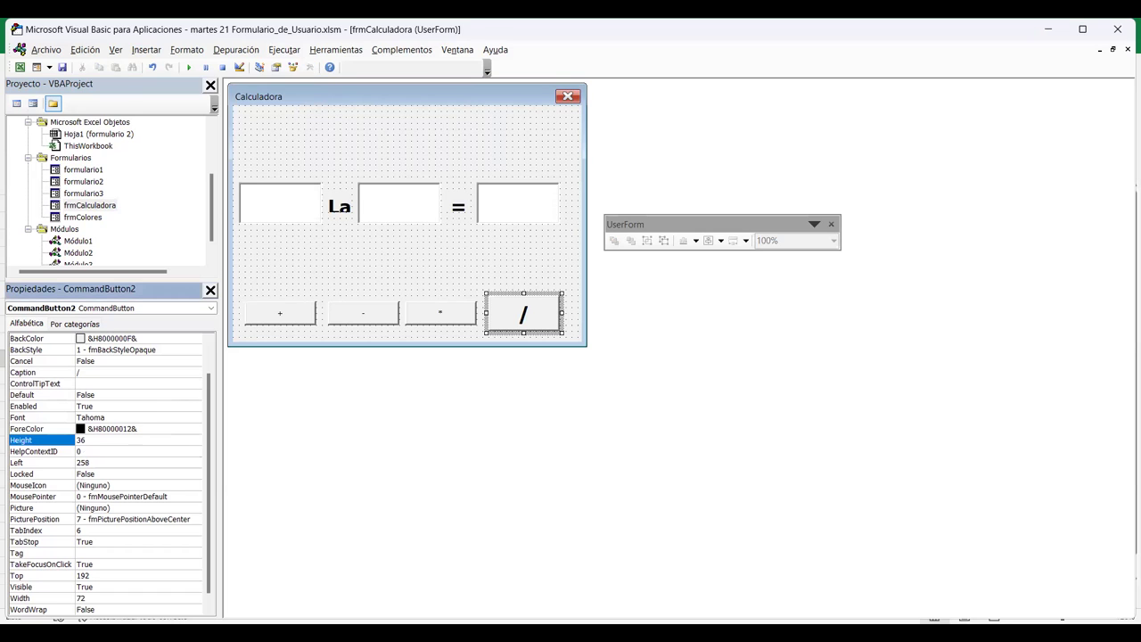
click(441, 312)
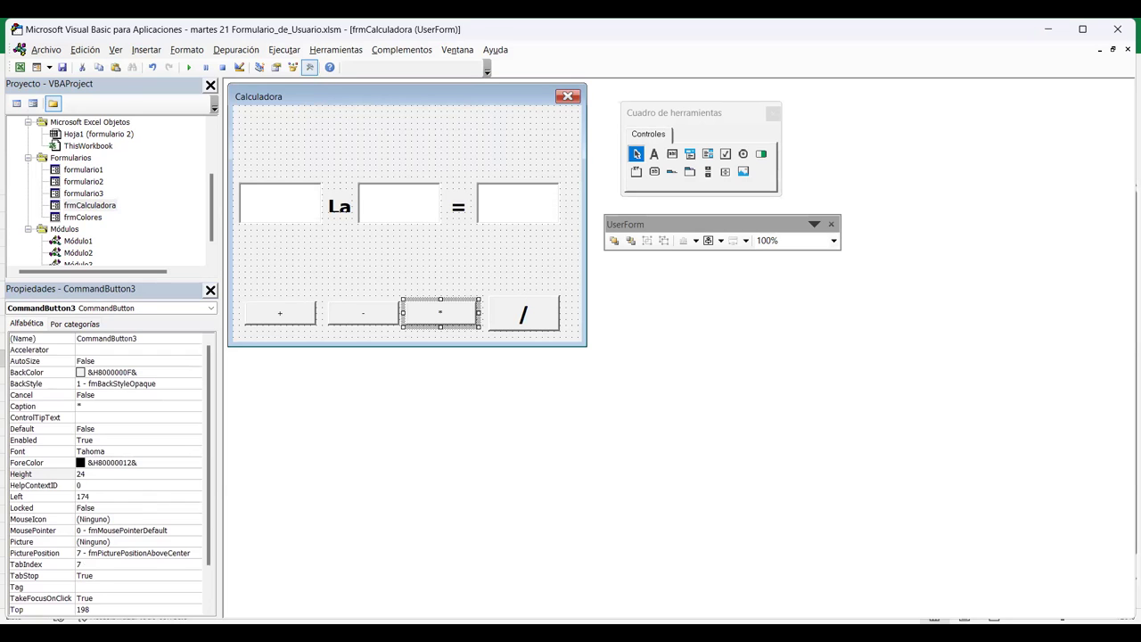
ctrl+click(363, 312)
ctrl+click(280, 312)
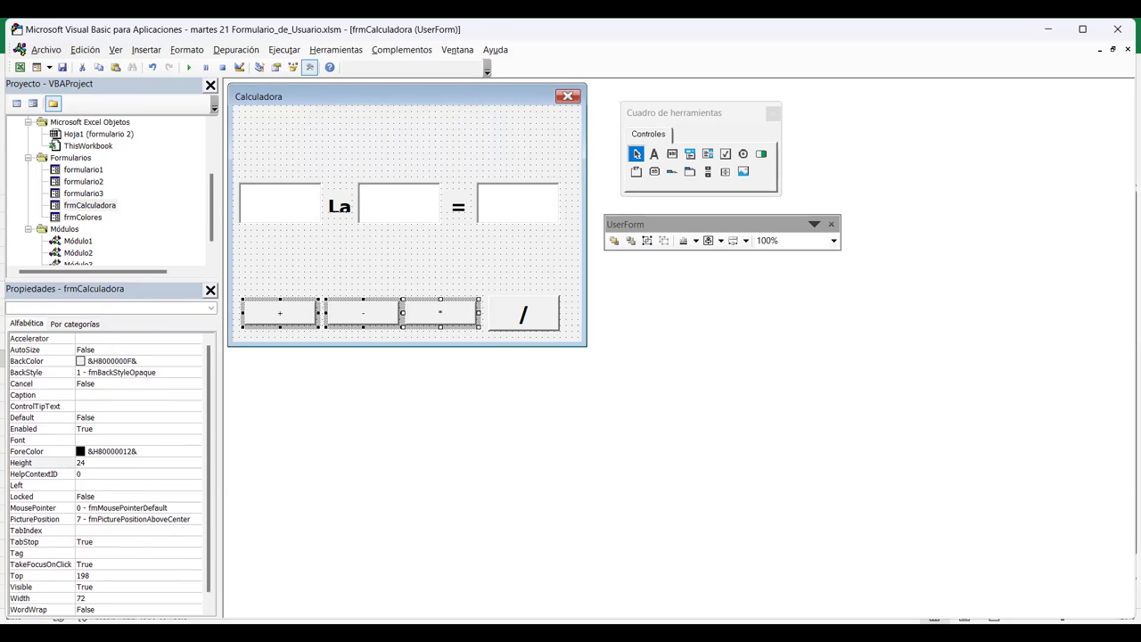
scroll(105, 472, down, 1)
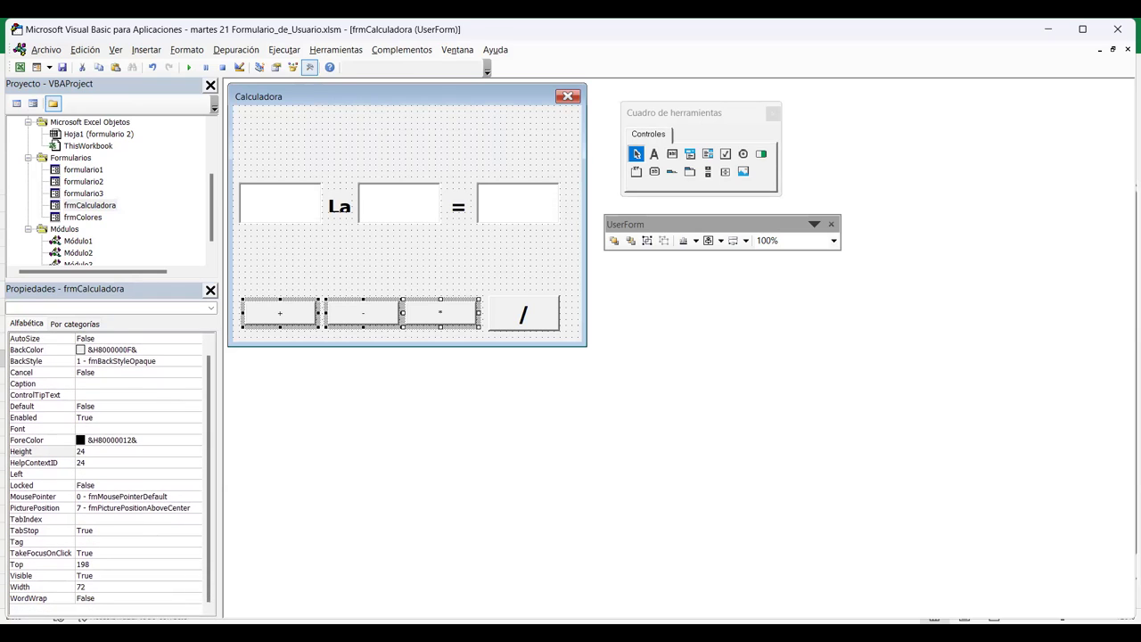
click(80, 451)
text(36)
key(Return)
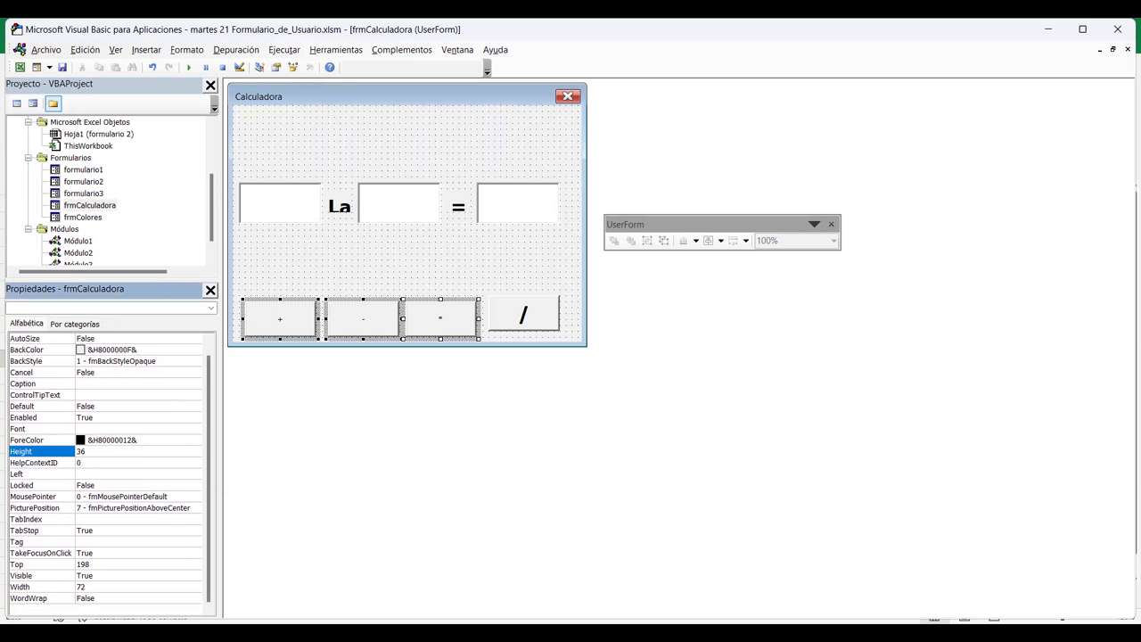
Make the +, - and * button captions bold, size 20.
click(42, 429)
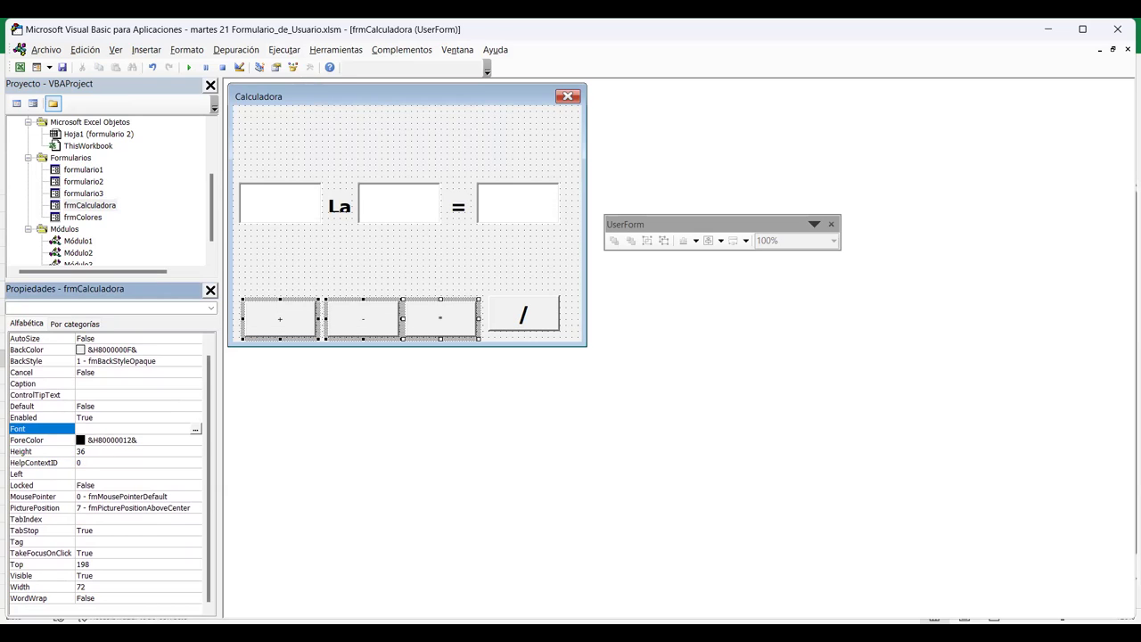
click(195, 429)
click(193, 179)
scroll(272, 194, down, 2)
click(266, 194)
click(328, 154)
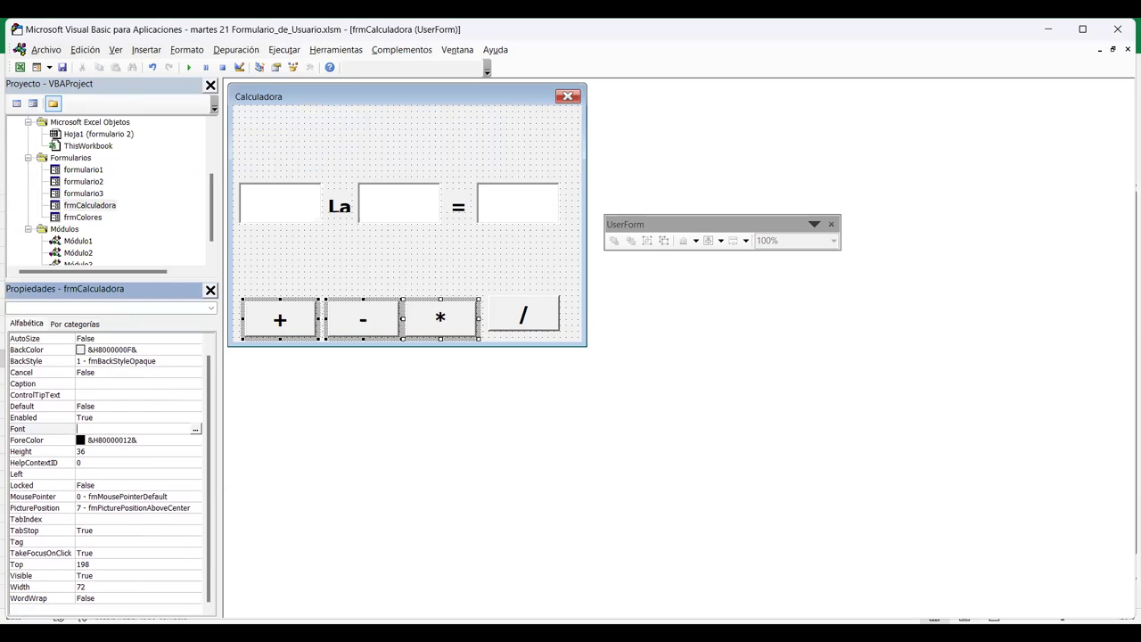
Align the tops of all four operator buttons.
mouse_move(575, 298)
mouse_down()
mouse_move(419, 334)
mouse_move(268, 339)
mouse_up()
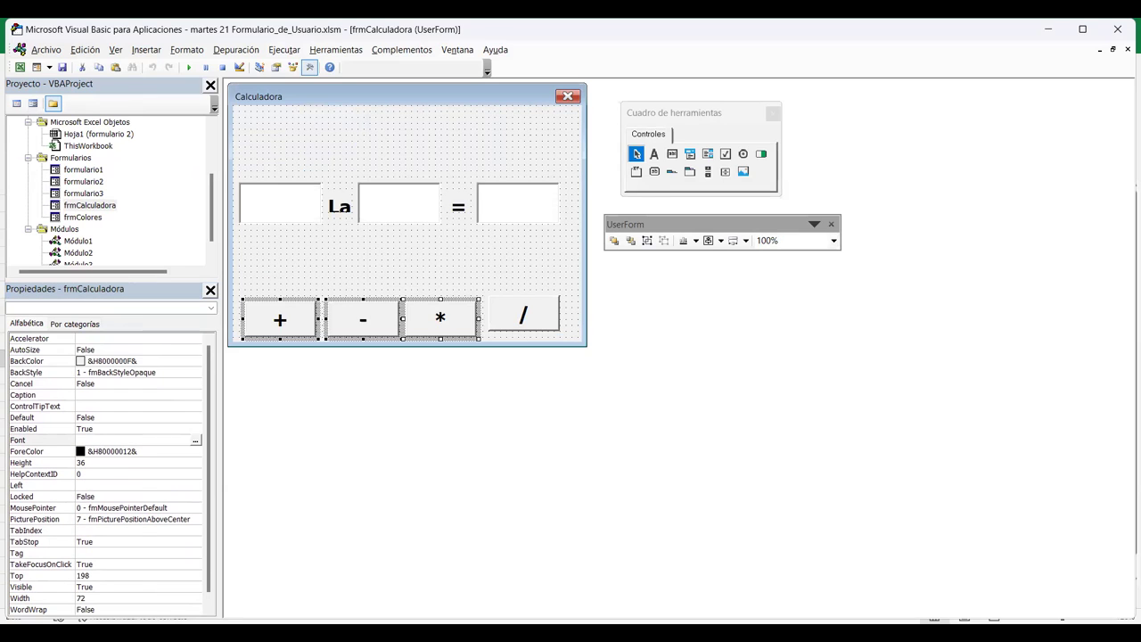
ctrl+click(524, 314)
click(696, 241)
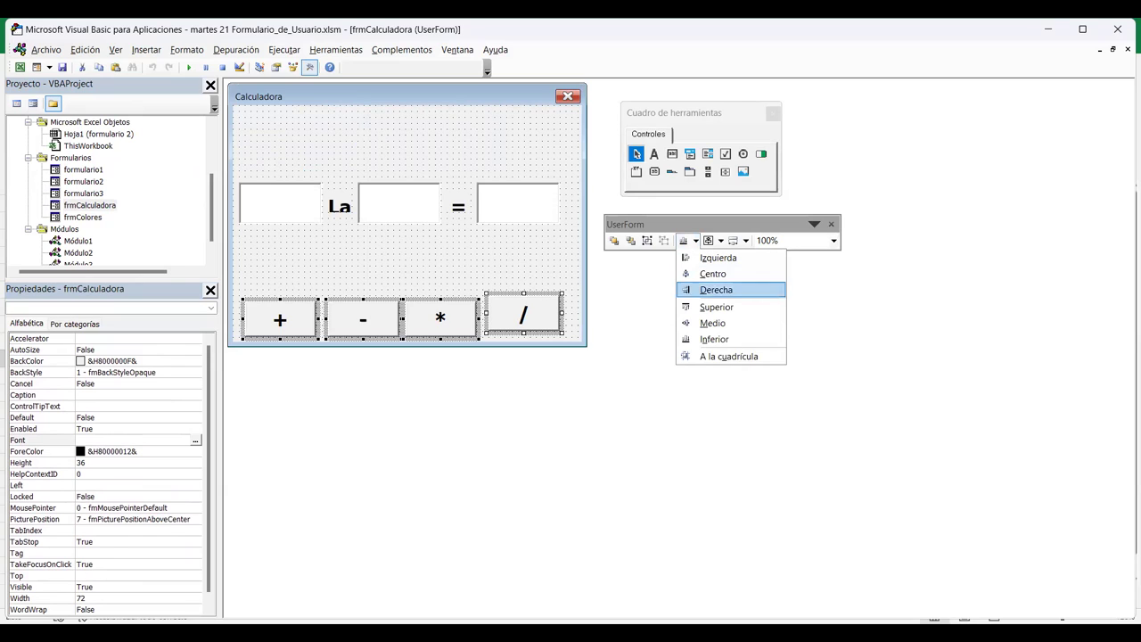
click(716, 307)
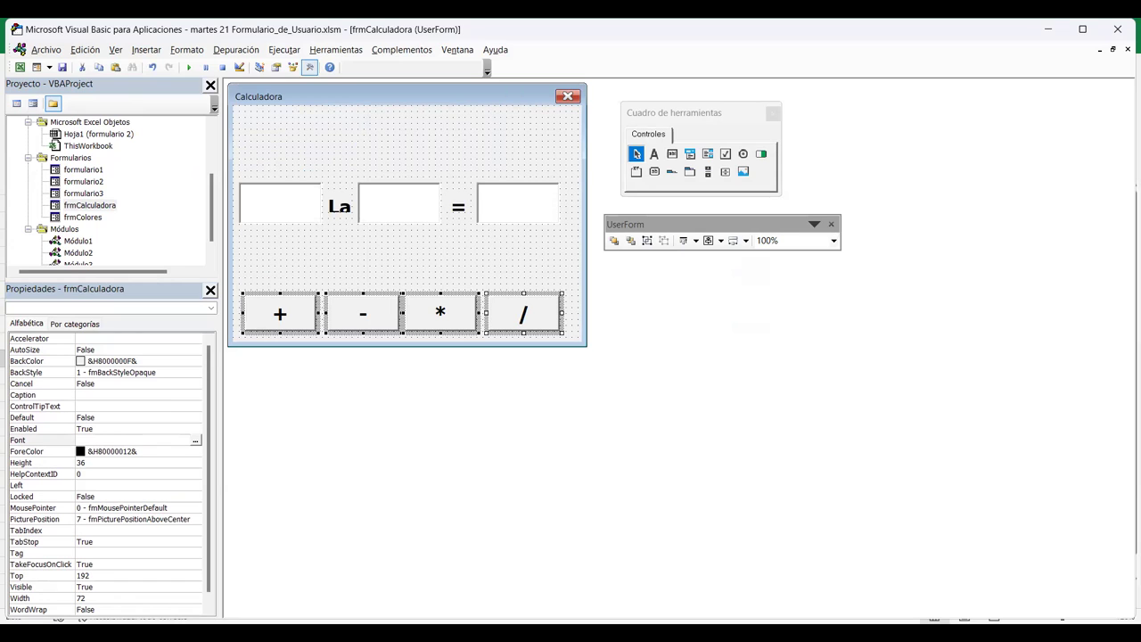
Move all controls toward the top and shrink the form height to 218.4.
click(407, 259)
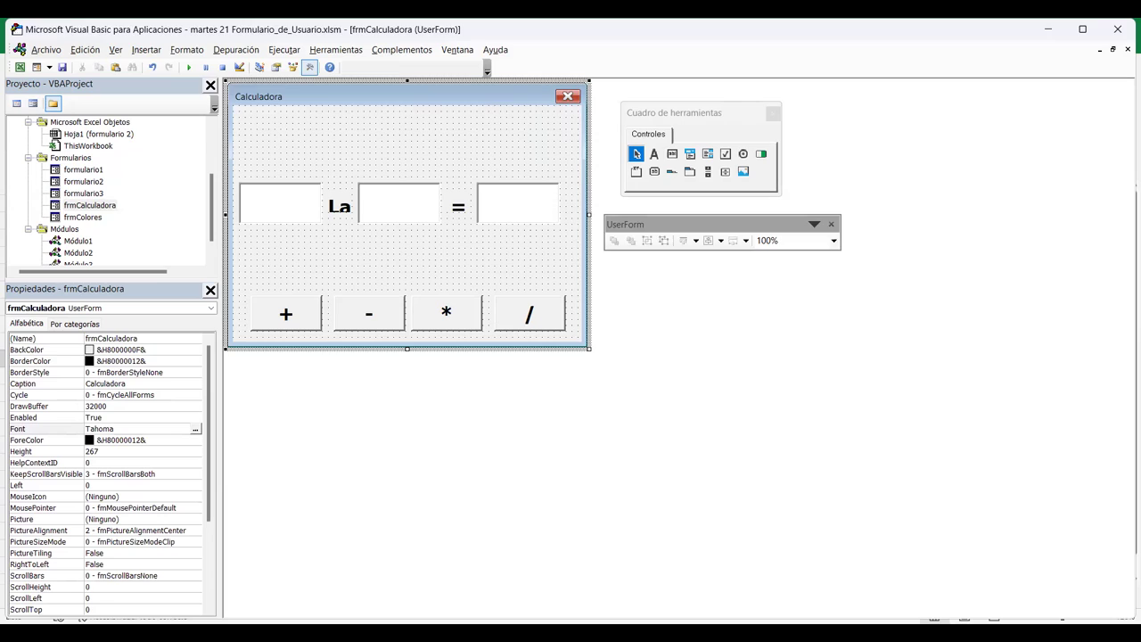
key(alt+Tab)
drag(255, 136, 541, 332)
click(562, 205)
drag(561, 178, 562, 153)
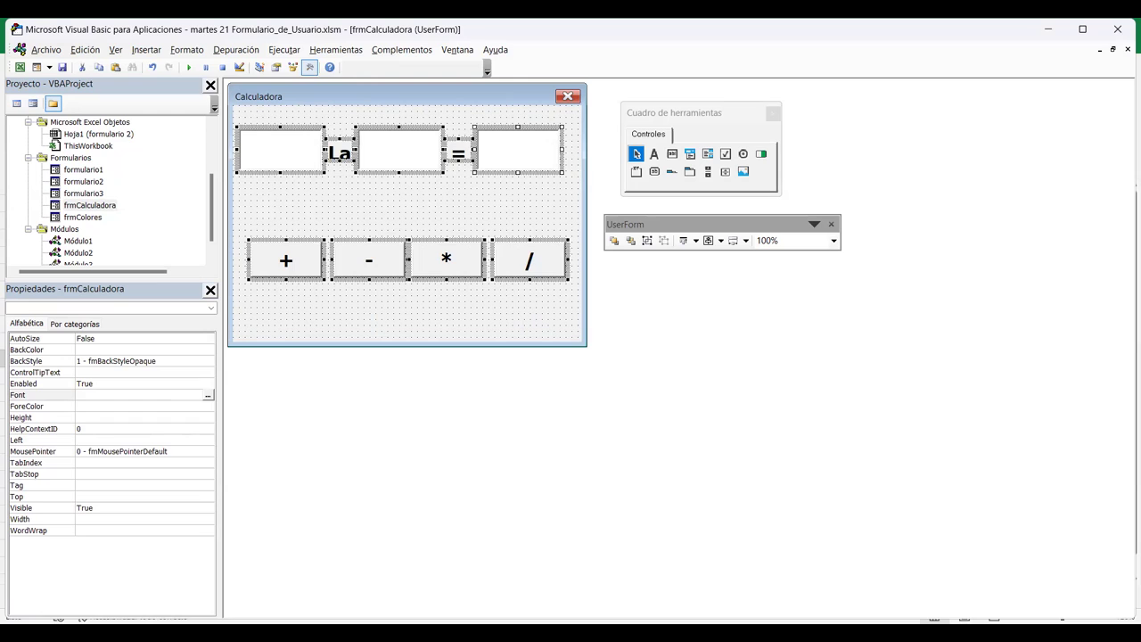
click(401, 312)
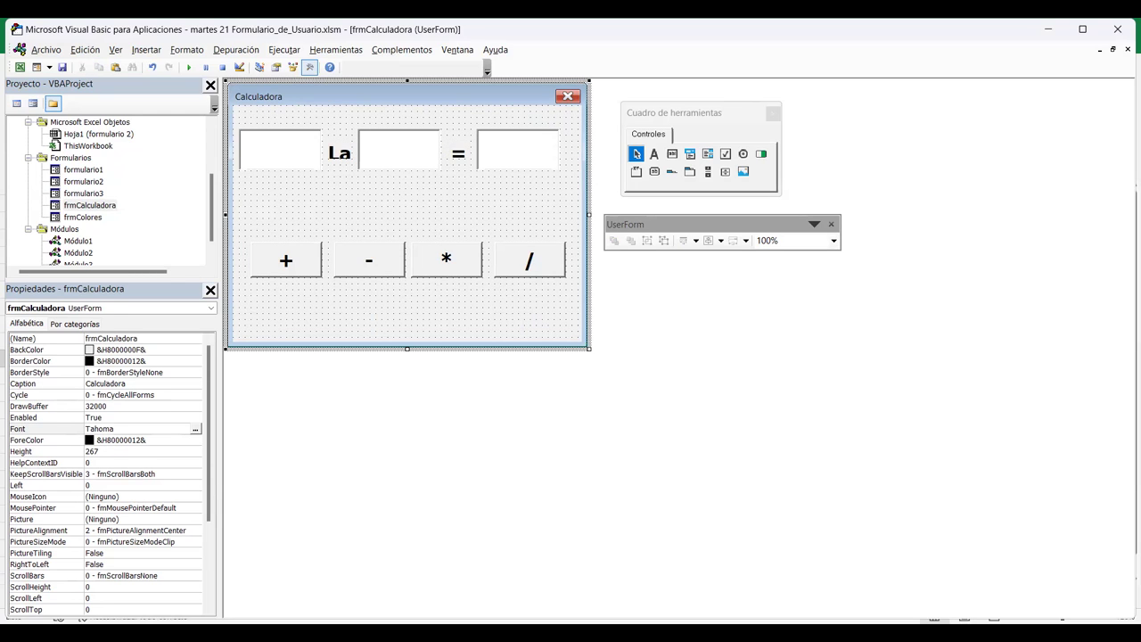
drag(407, 348, 406, 300)
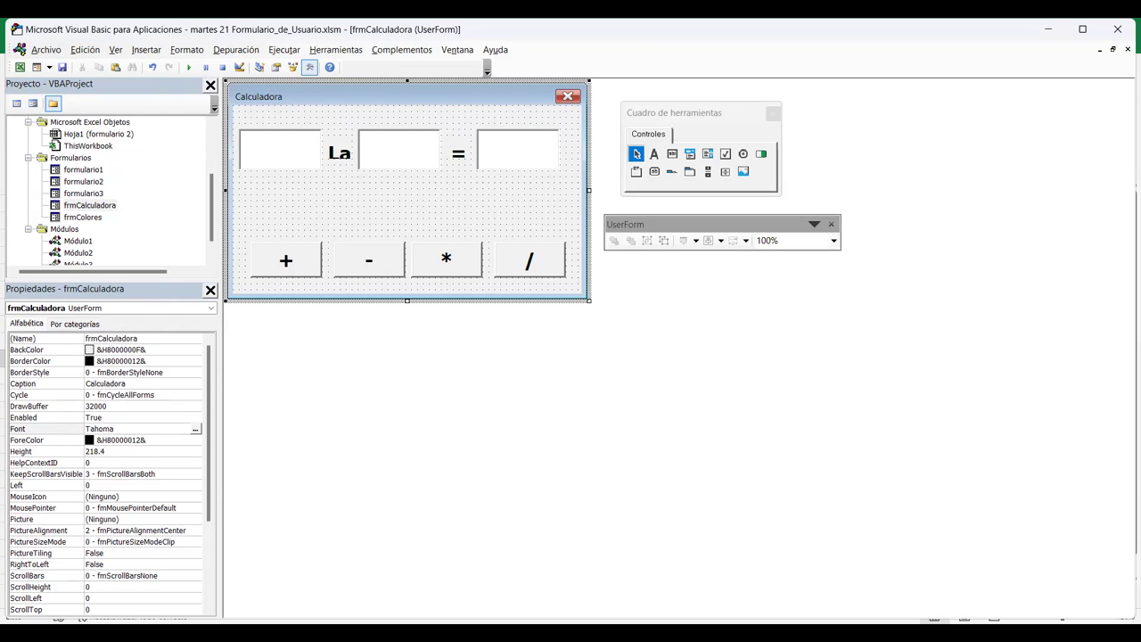
Raise the operator buttons, nudge them right, and shrink the form to 179.4 high.
drag(282, 198, 361, 253)
drag(519, 267, 528, 230)
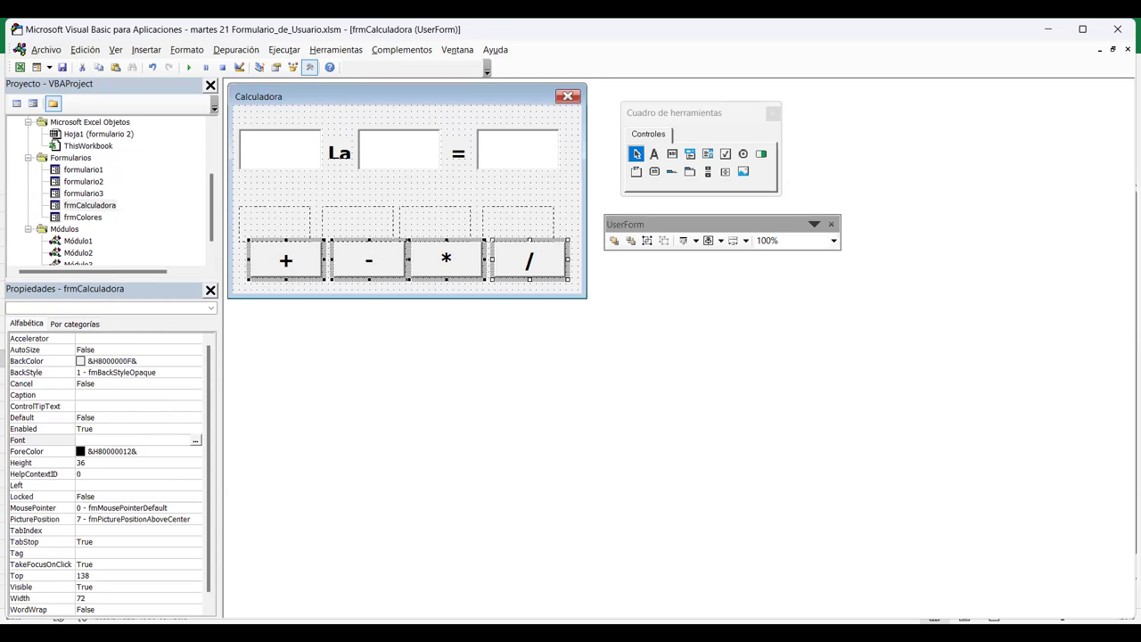
click(401, 267)
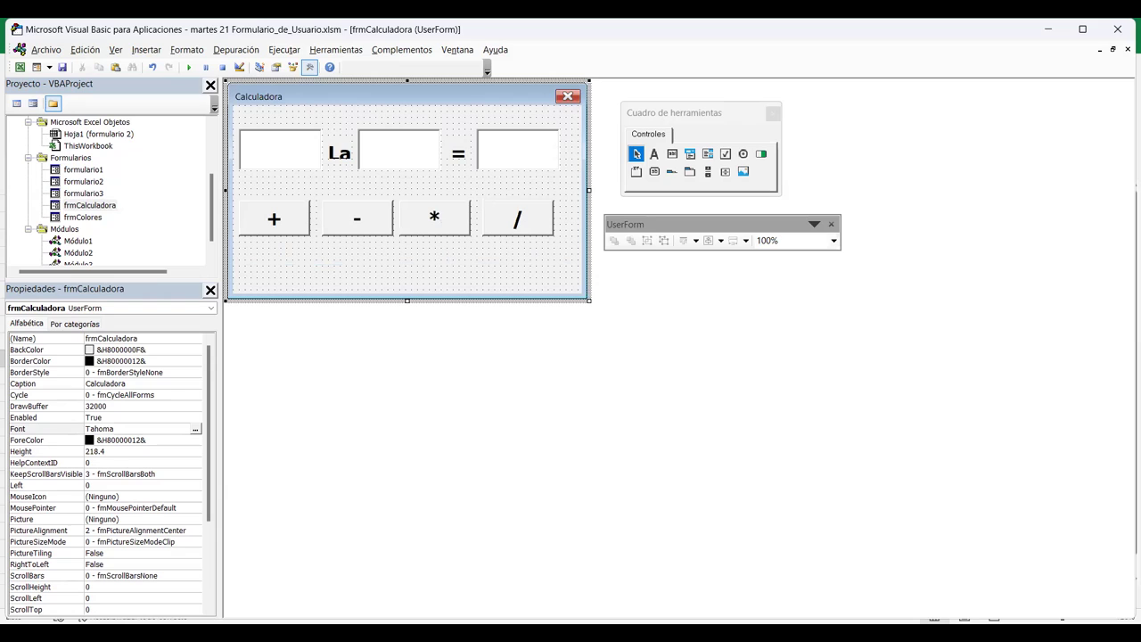
drag(407, 301, 407, 262)
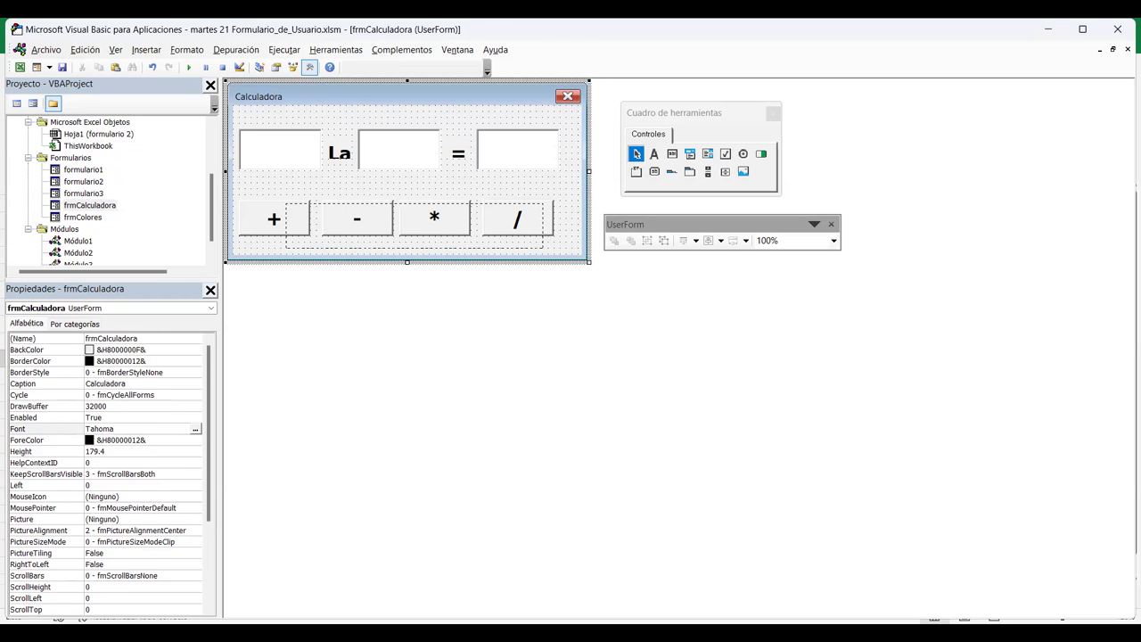
drag(432, 248, 546, 218)
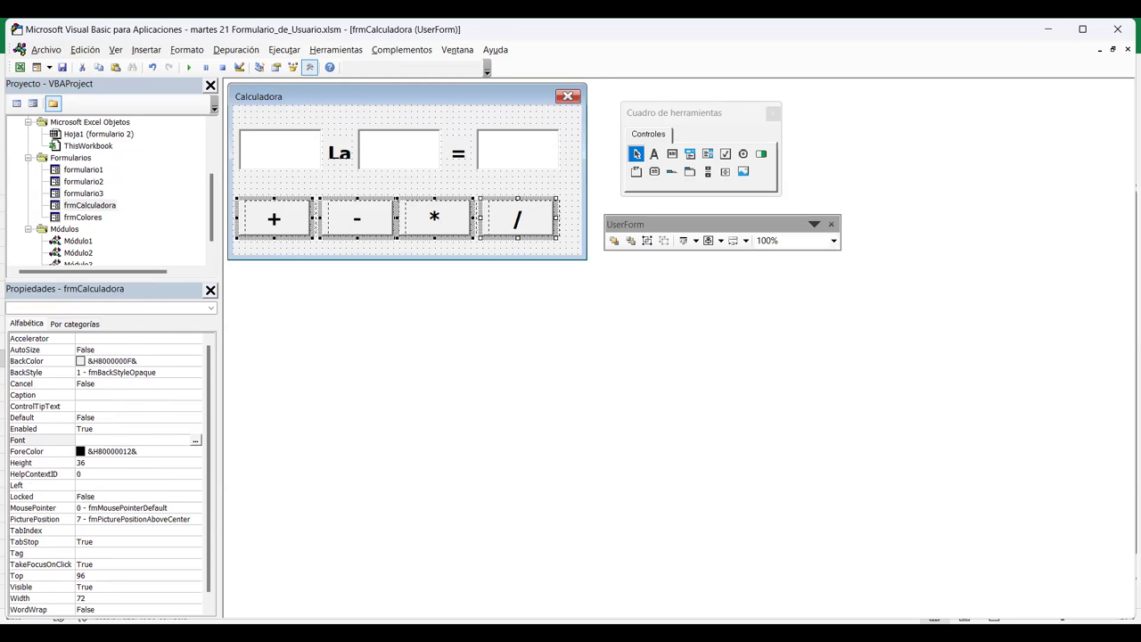
key(Right)
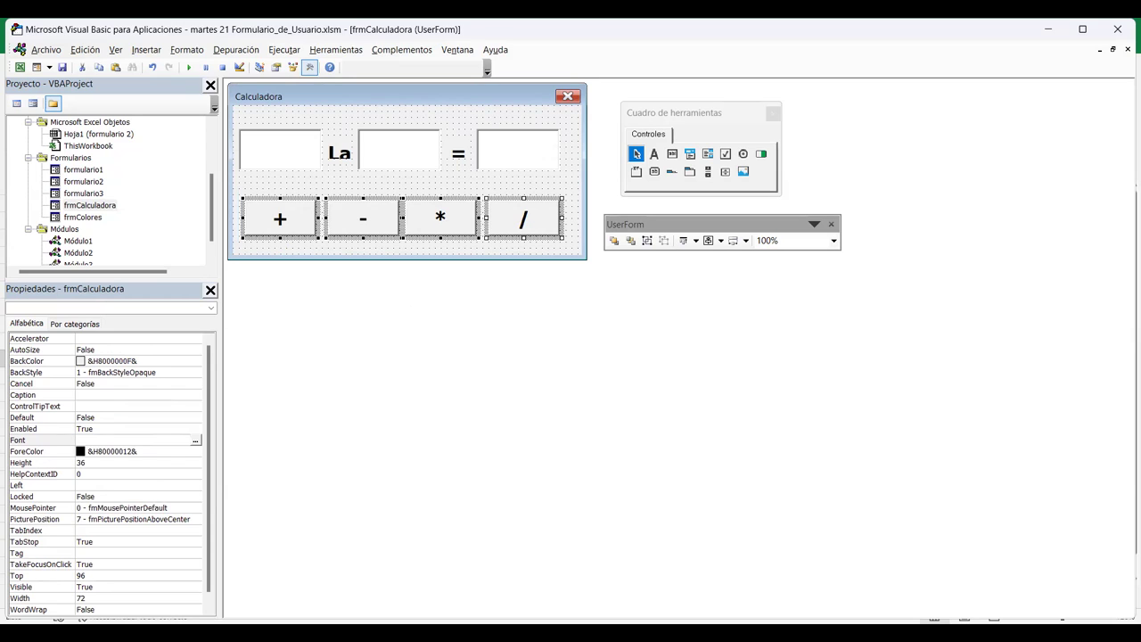
click(406, 183)
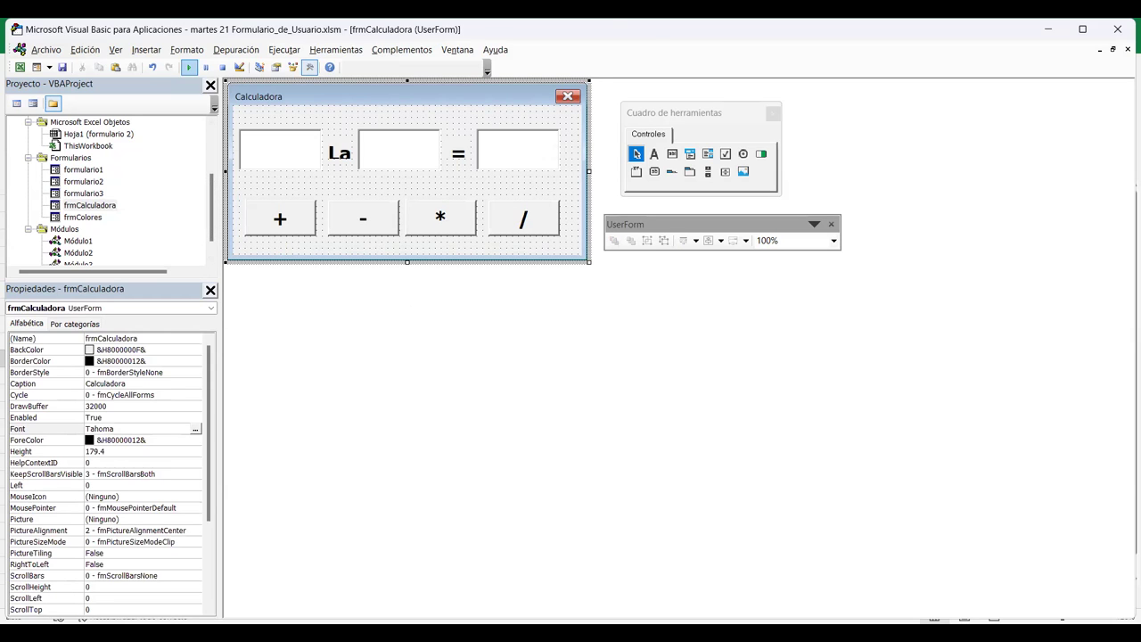
Run the Calculadora form, enter 1 and 7 in the number boxes, then close it.
click(188, 67)
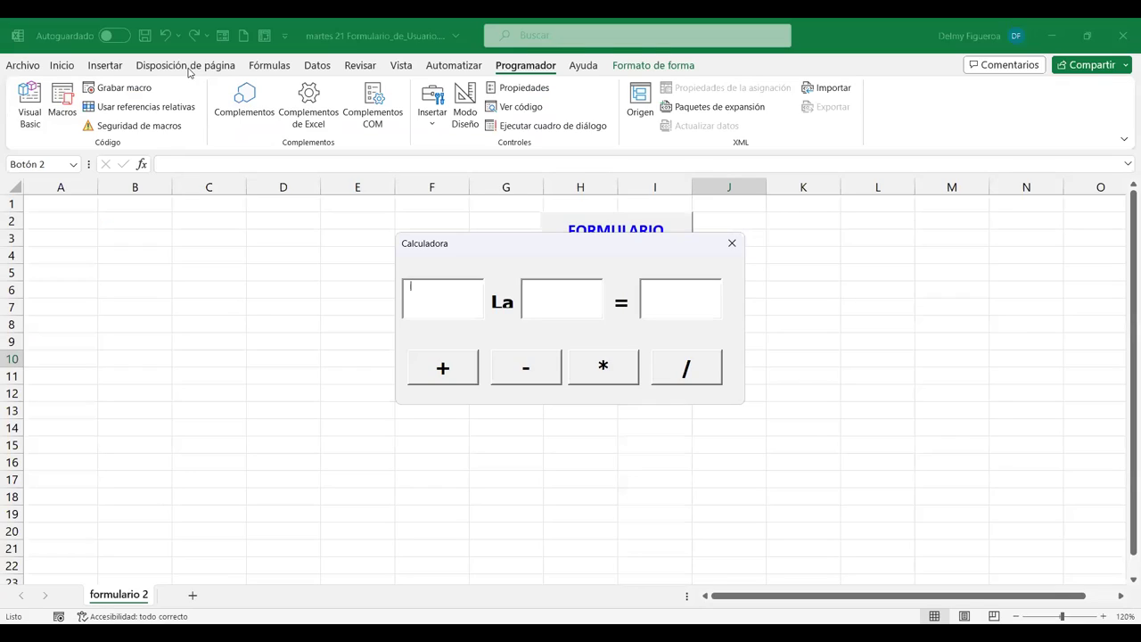
text(1)
click(462, 373)
click(526, 284)
click(674, 290)
key(BackSpace)
text(7)
click(686, 296)
click(733, 243)
Make the two number boxes and the result box bold size 20 Tahoma, then run the form.
click(277, 153)
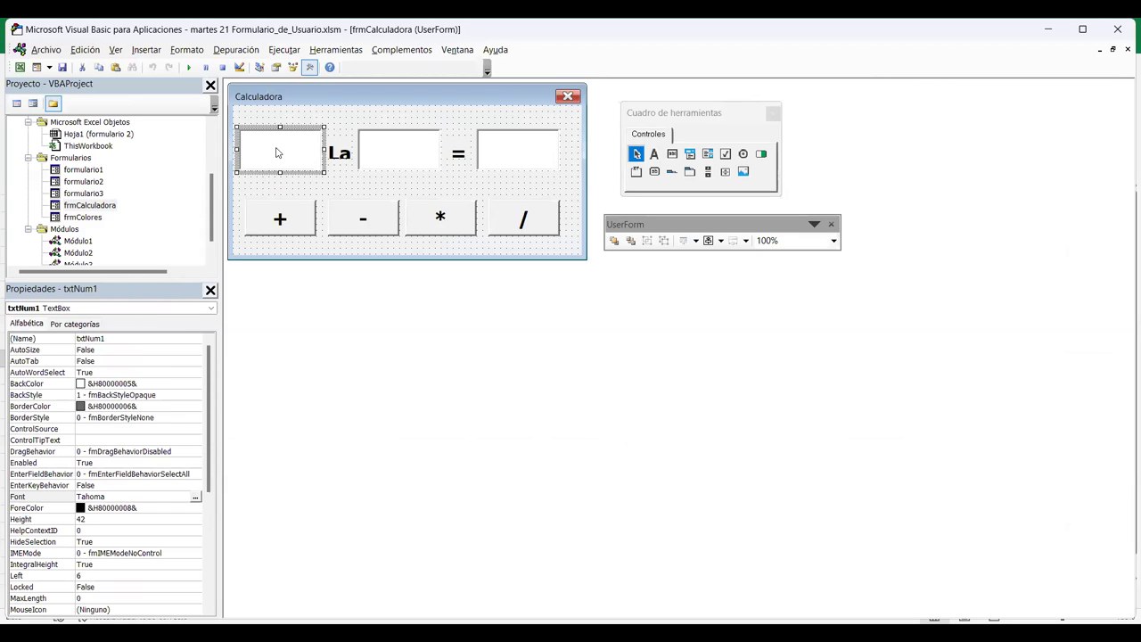
drag(337, 169, 534, 155)
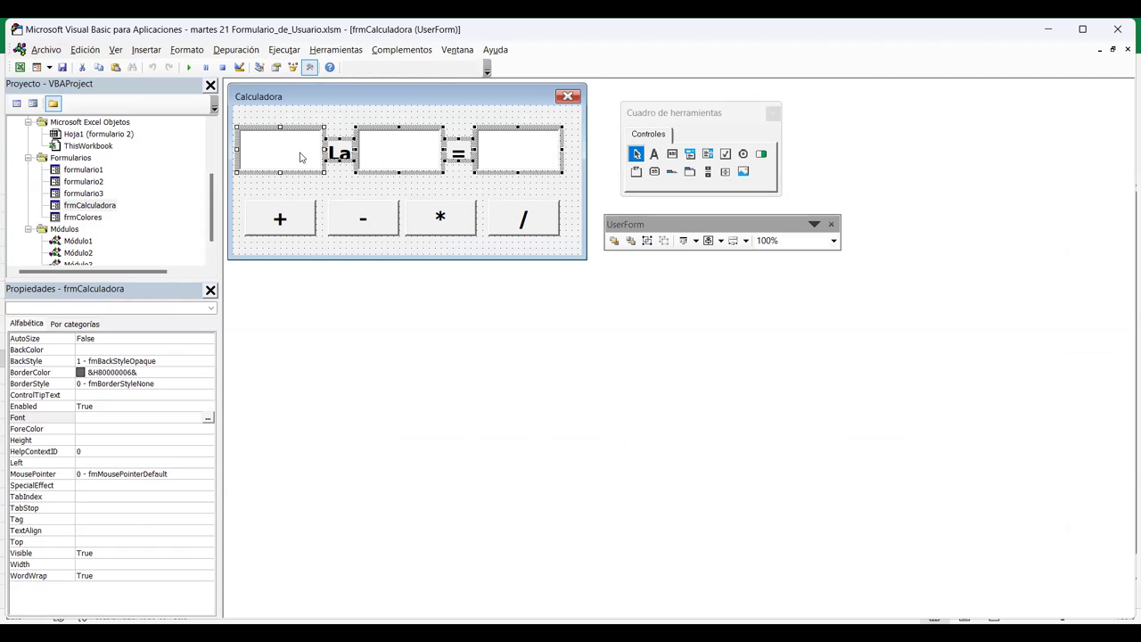
click(400, 185)
click(286, 163)
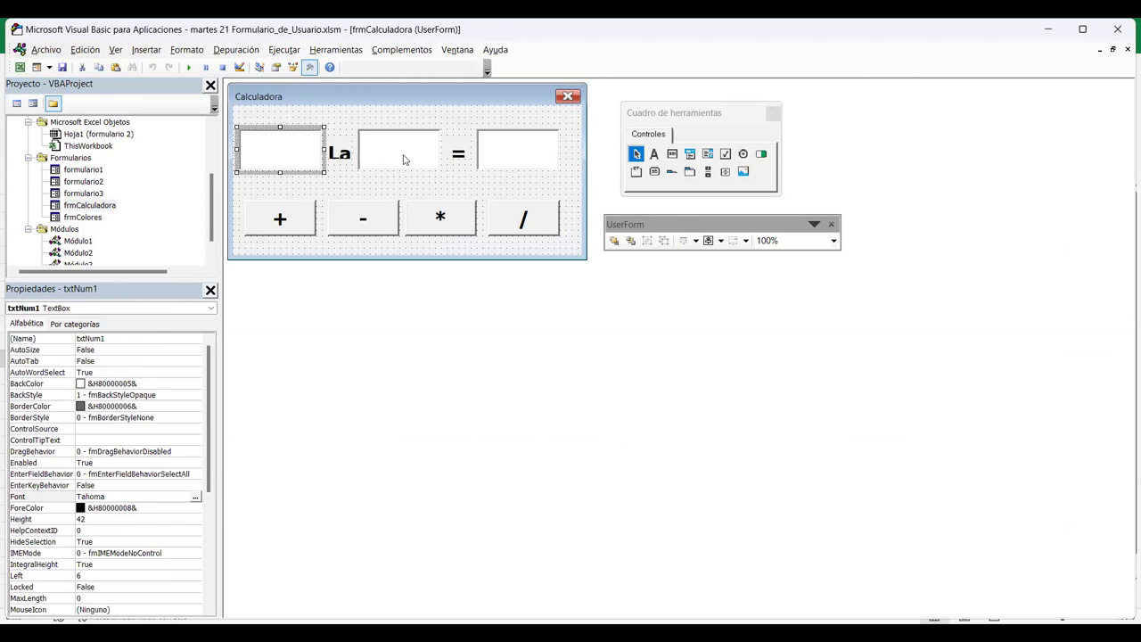
ctrl+click(406, 160)
ctrl+click(520, 156)
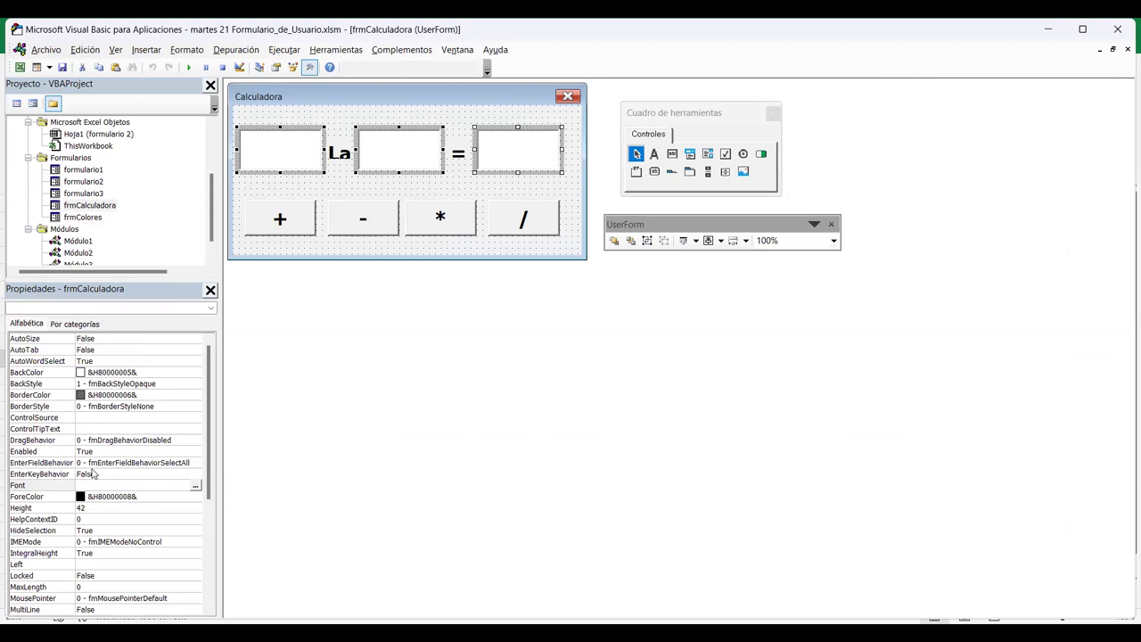
click(195, 485)
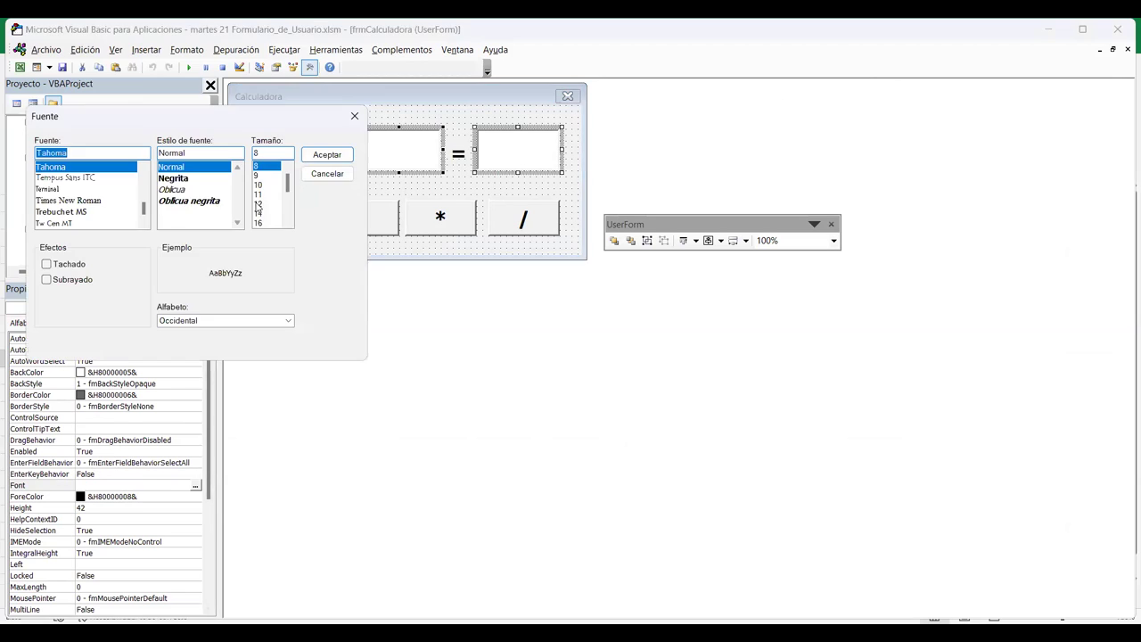
click(184, 178)
drag(288, 184, 289, 196)
click(257, 205)
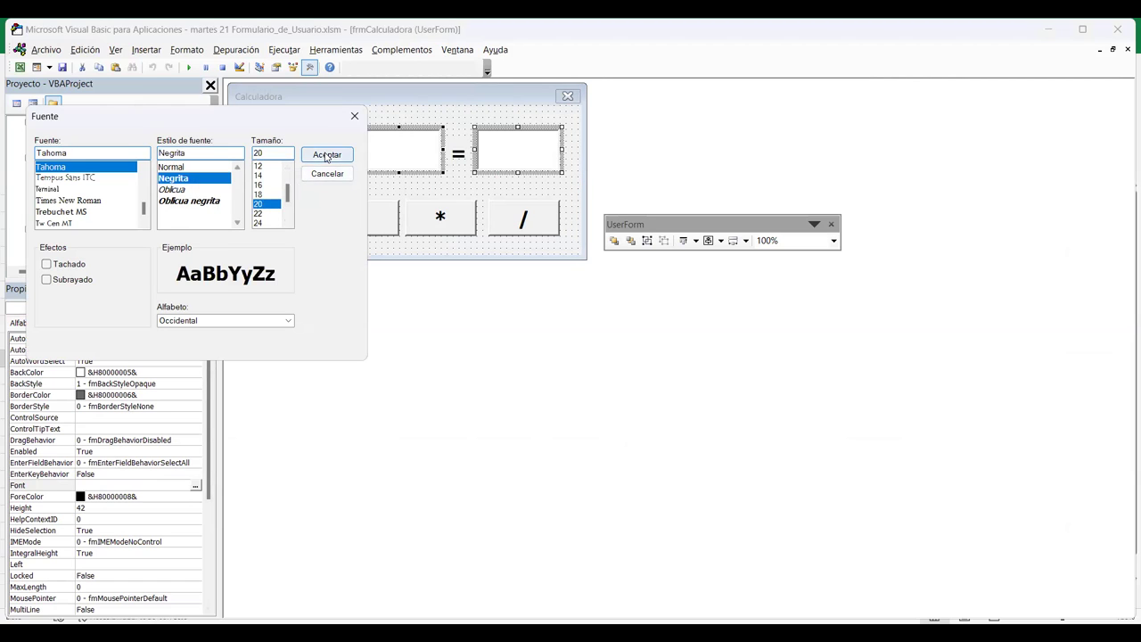
click(326, 155)
click(551, 190)
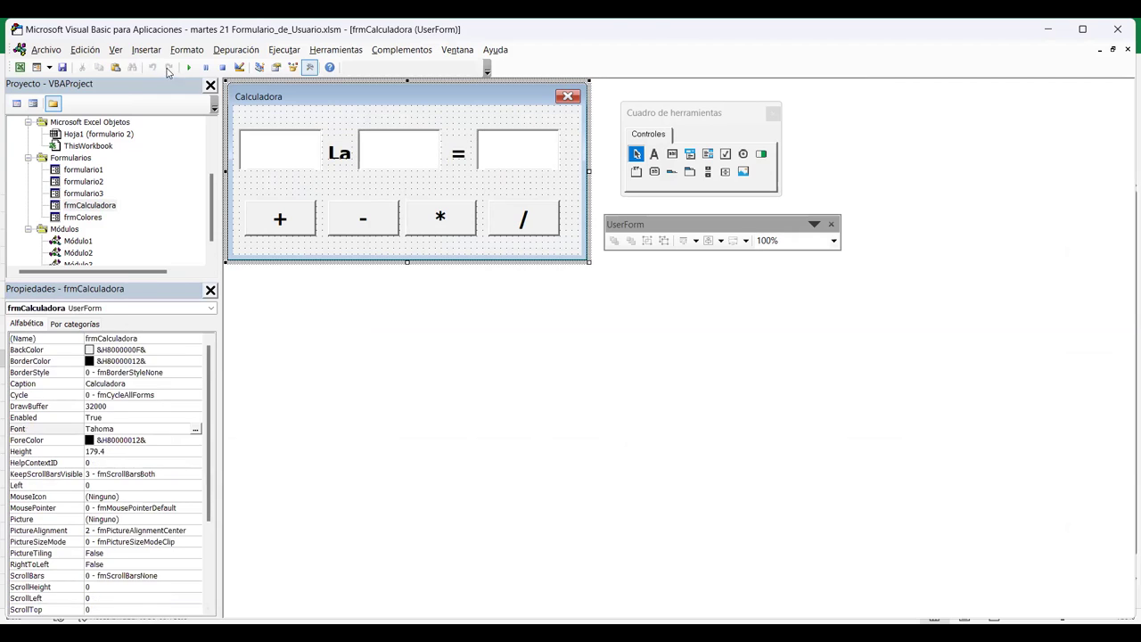
click(189, 69)
Enter 5 and 7 in the running form, close it, then switch to Excel and back.
text(5)
click(569, 296)
text(7)
click(660, 299)
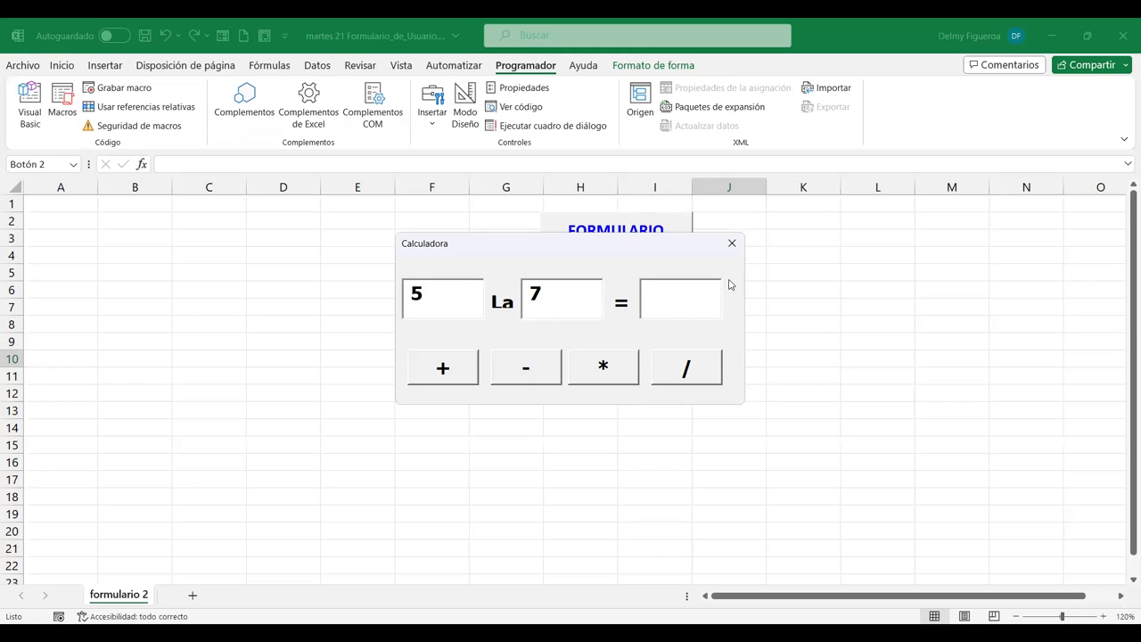
click(734, 249)
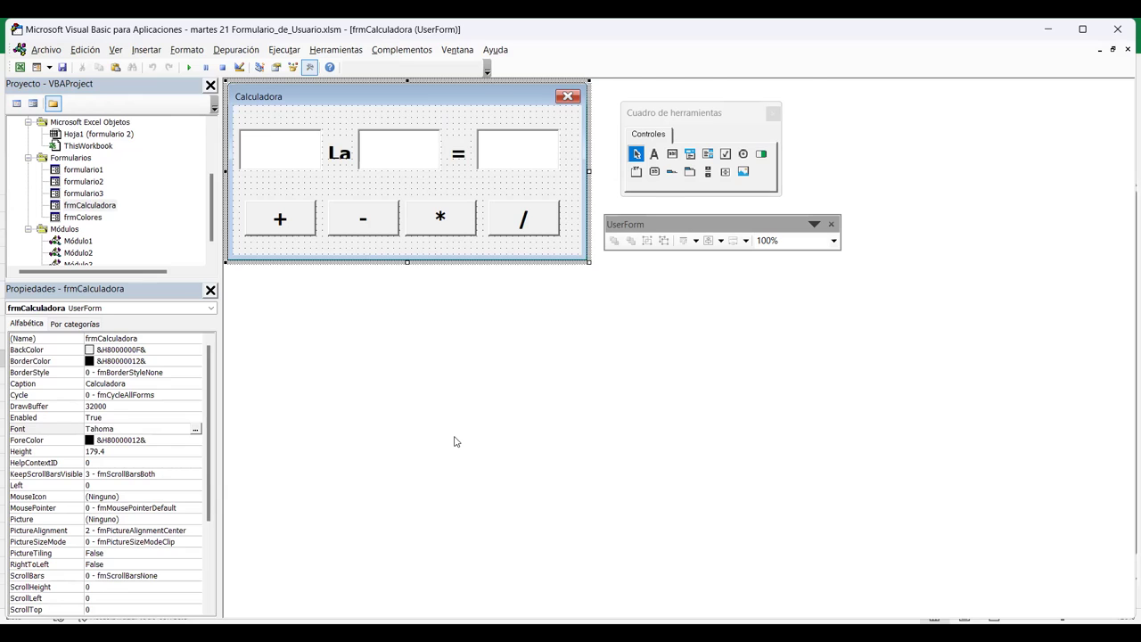
key(alt+F11)
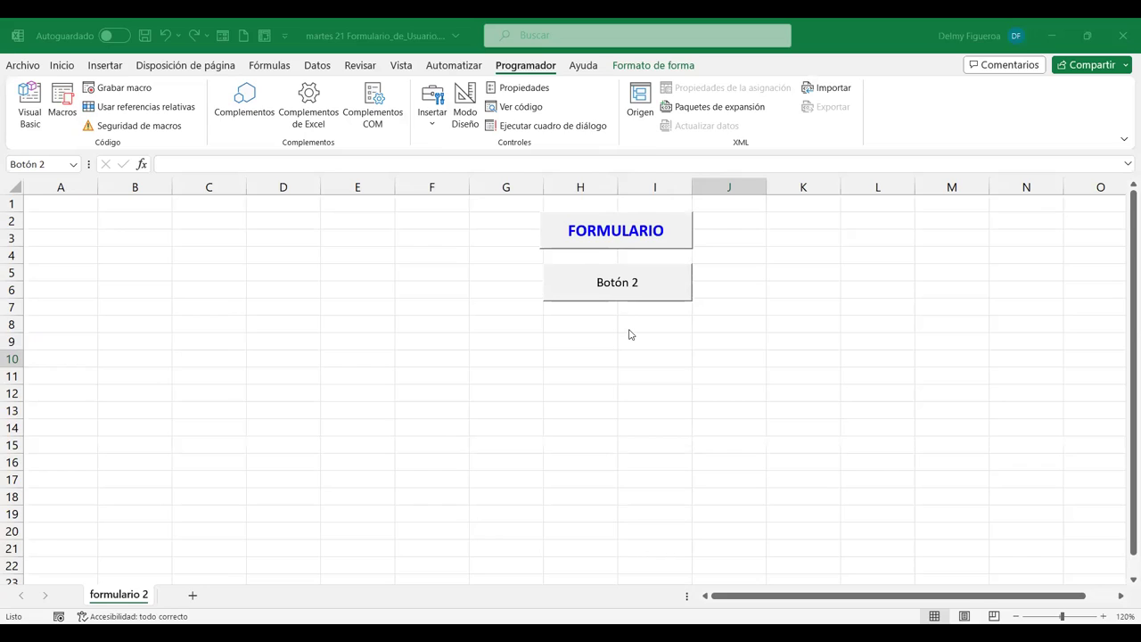
key(alt+F11)
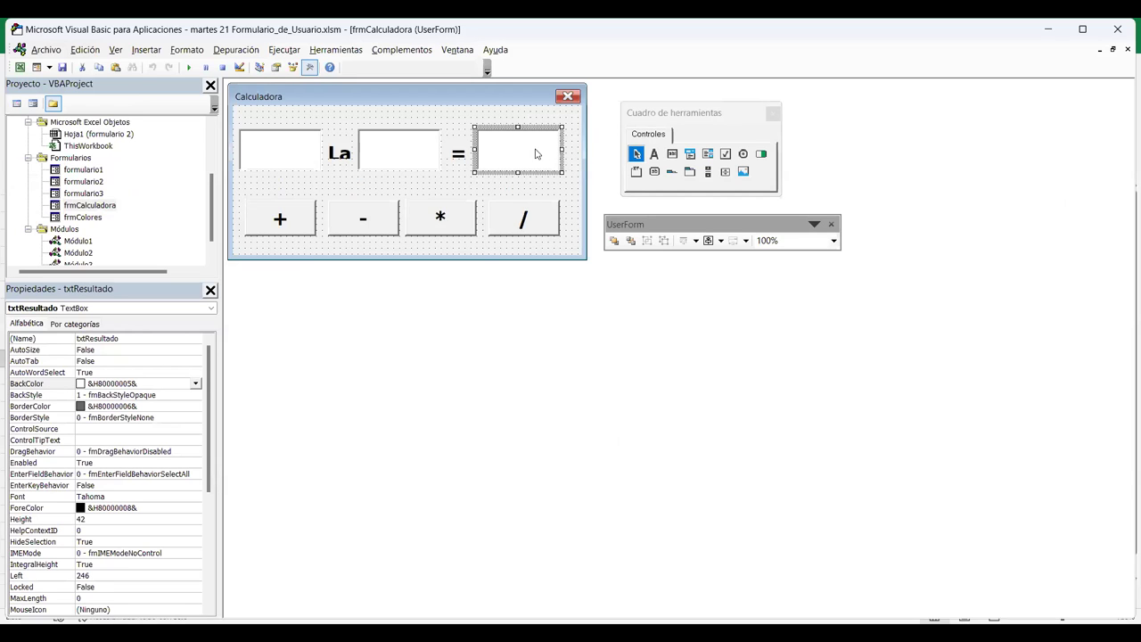
Rename the + button to cmdSuma.
click(397, 164)
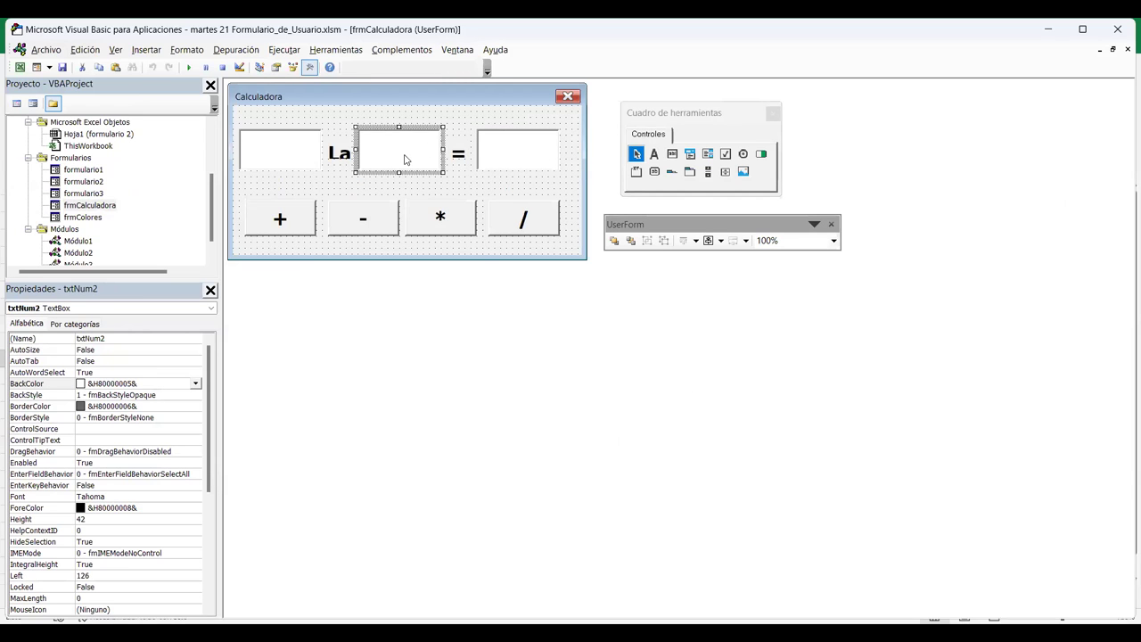
click(310, 157)
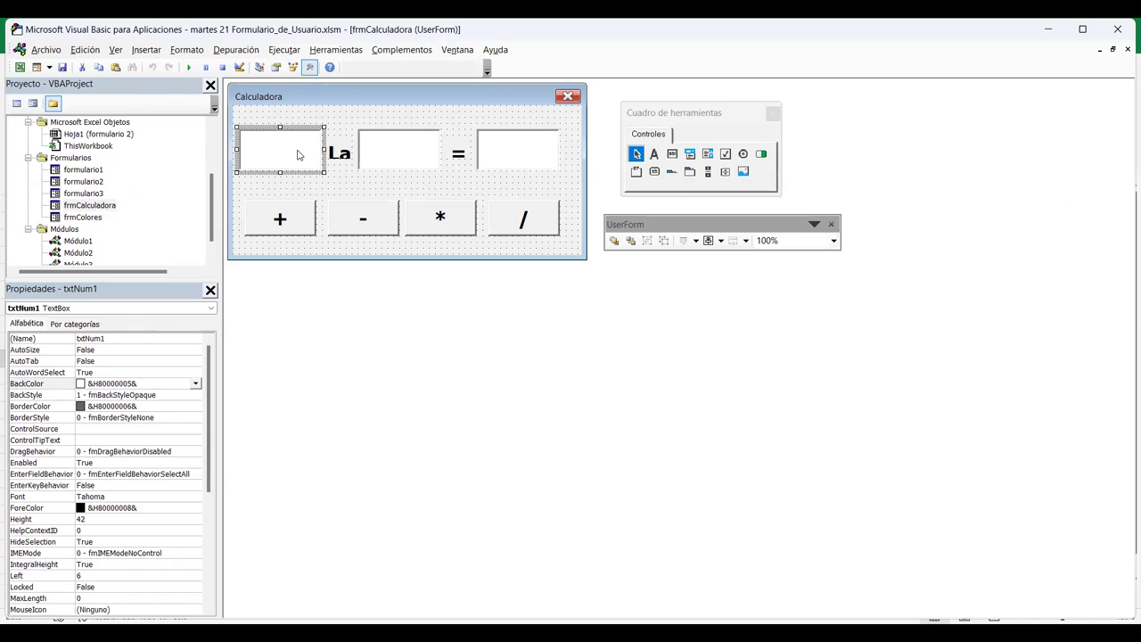
key(alt+F11)
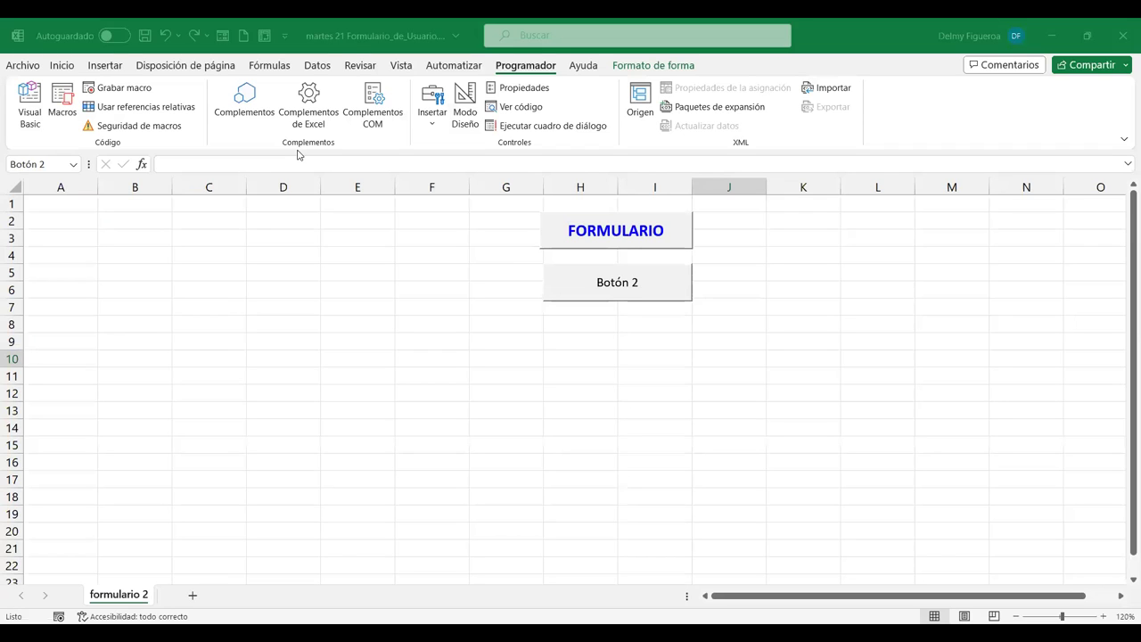
key(alt+F11)
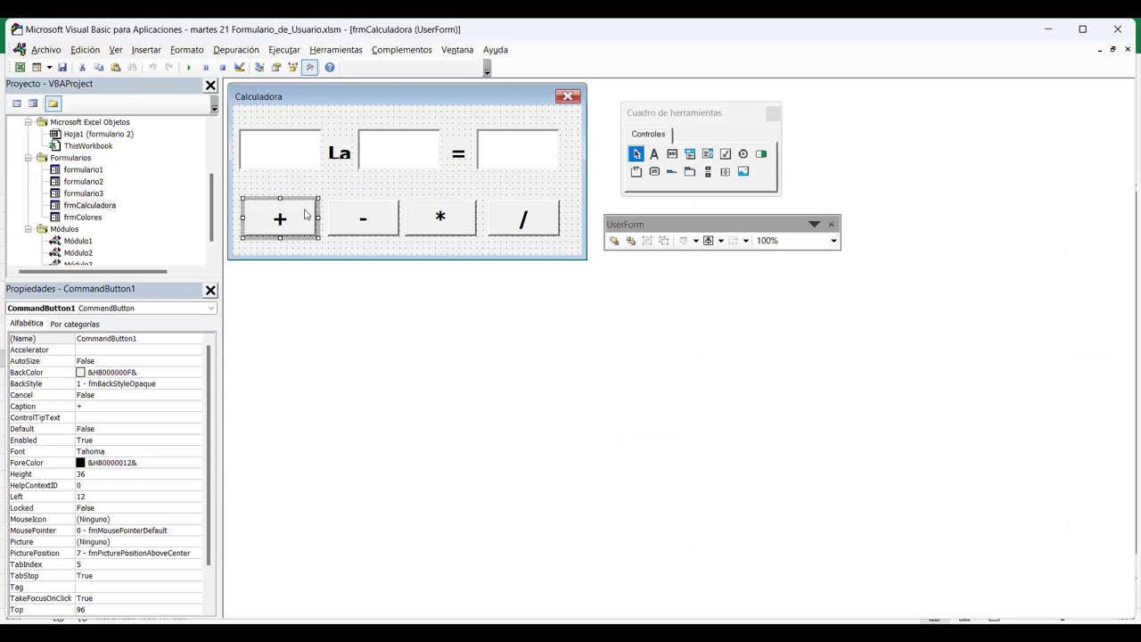
click(385, 220)
click(427, 219)
click(510, 210)
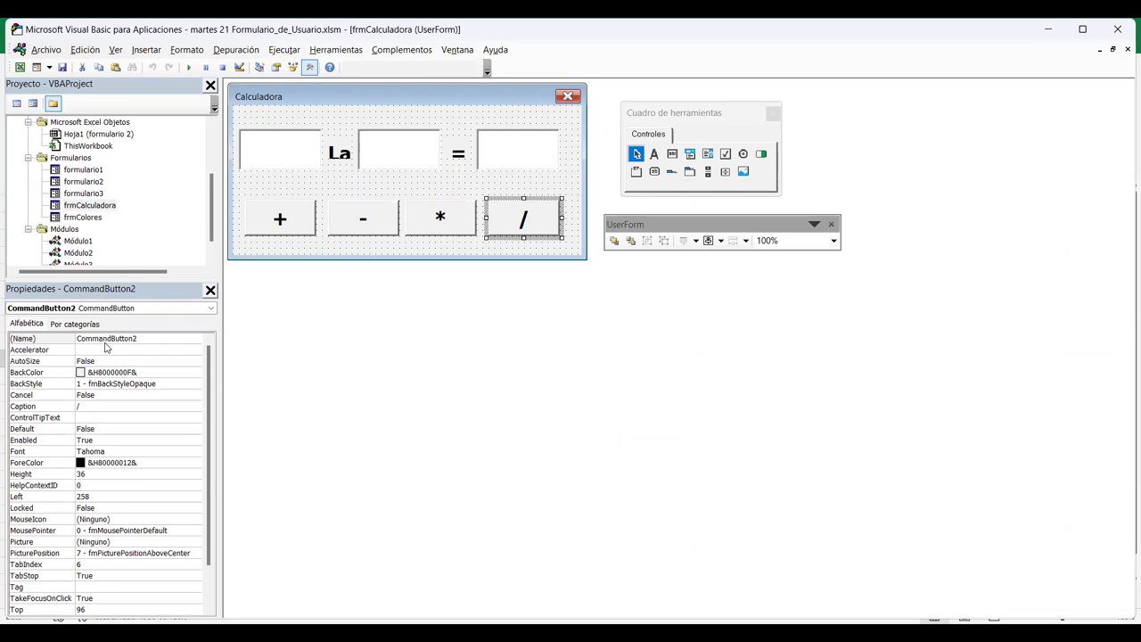
click(309, 215)
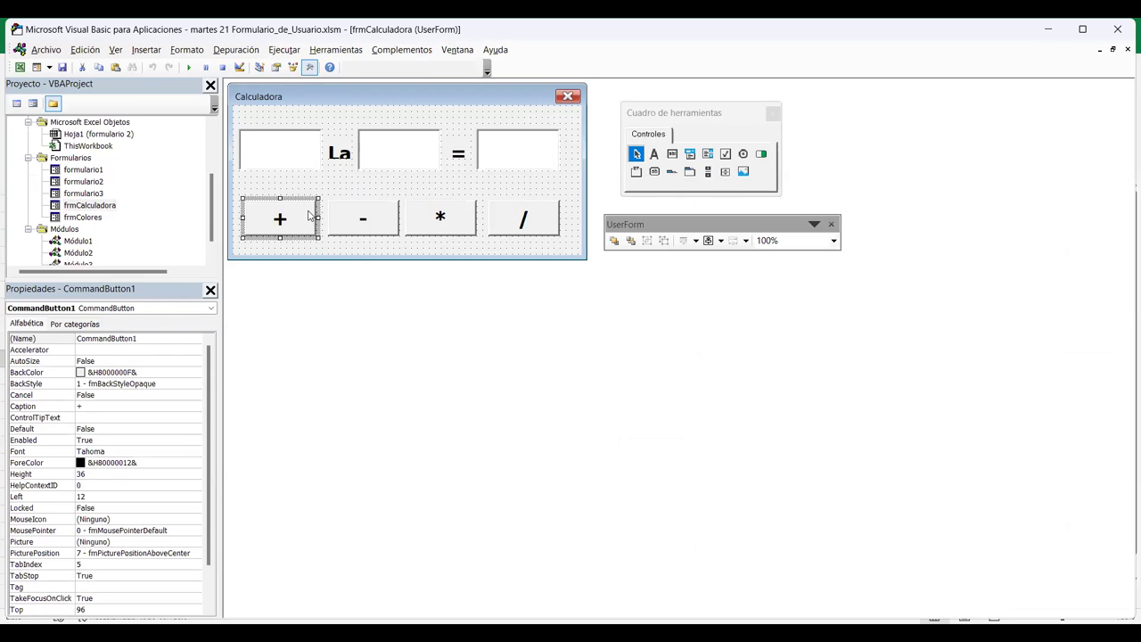
click(151, 340)
text(btn)
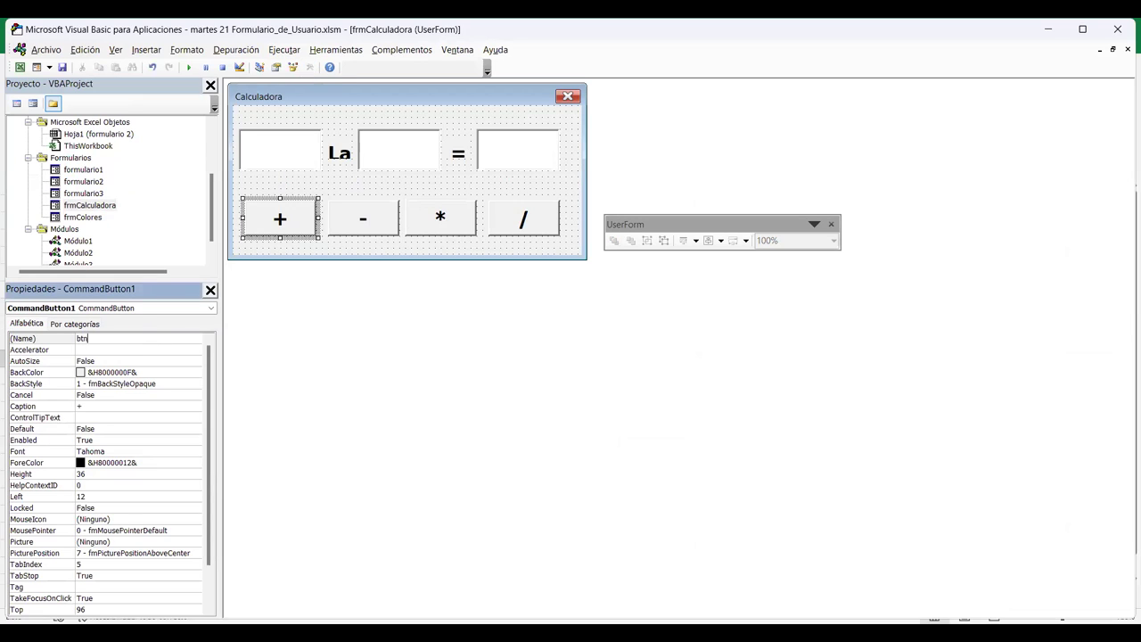
key(BackSpace)
key(BackSpace)
key(BackSpace)
text(cmdSuma)
key(Return)
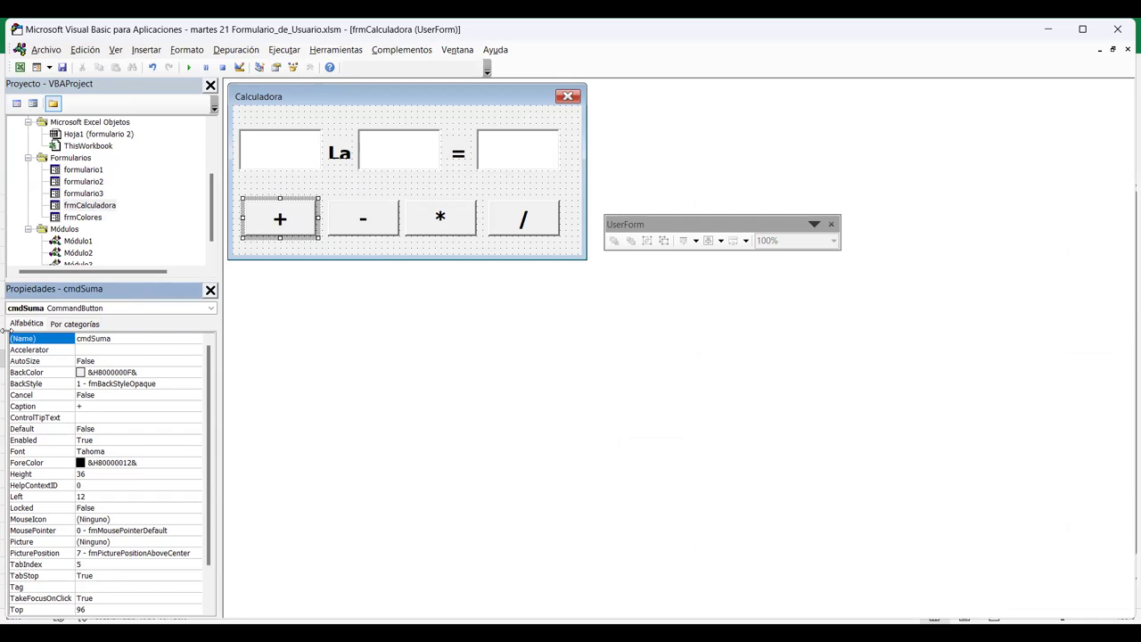
Rename the - button to cmdResta and the * button to cmdMult.
click(346, 228)
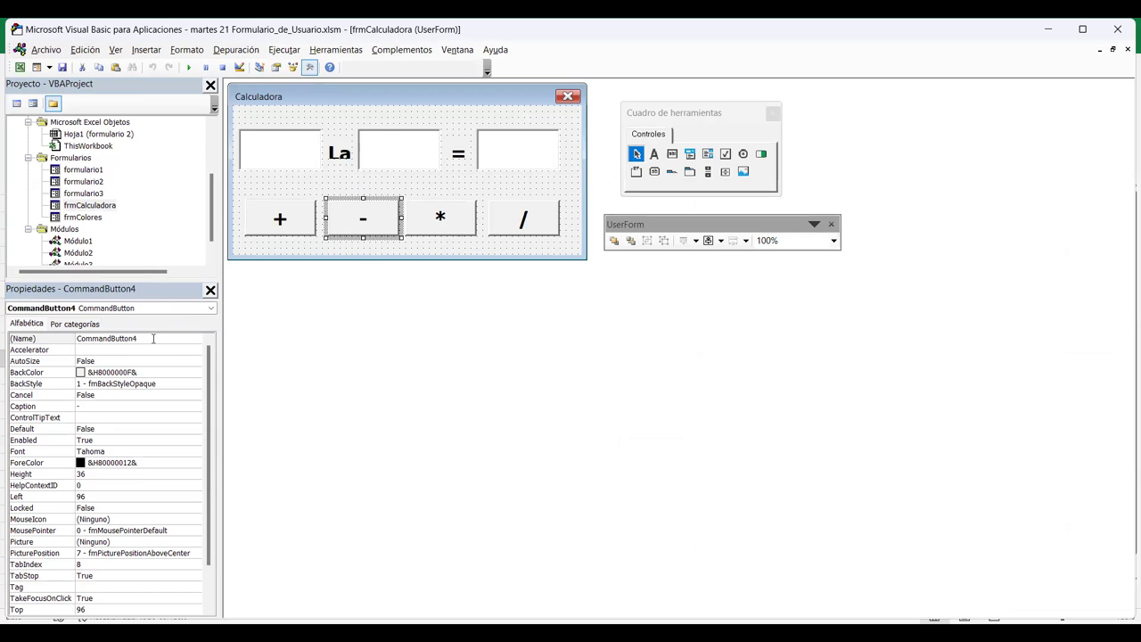
click(151, 339)
text(cmdResta)
key(Return)
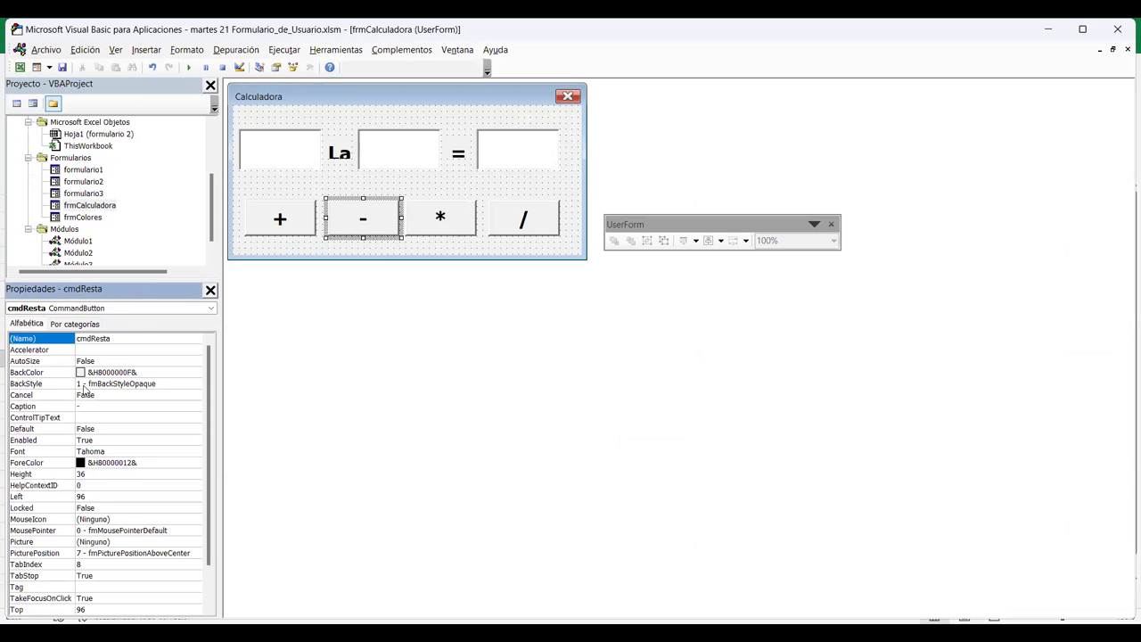
click(440, 218)
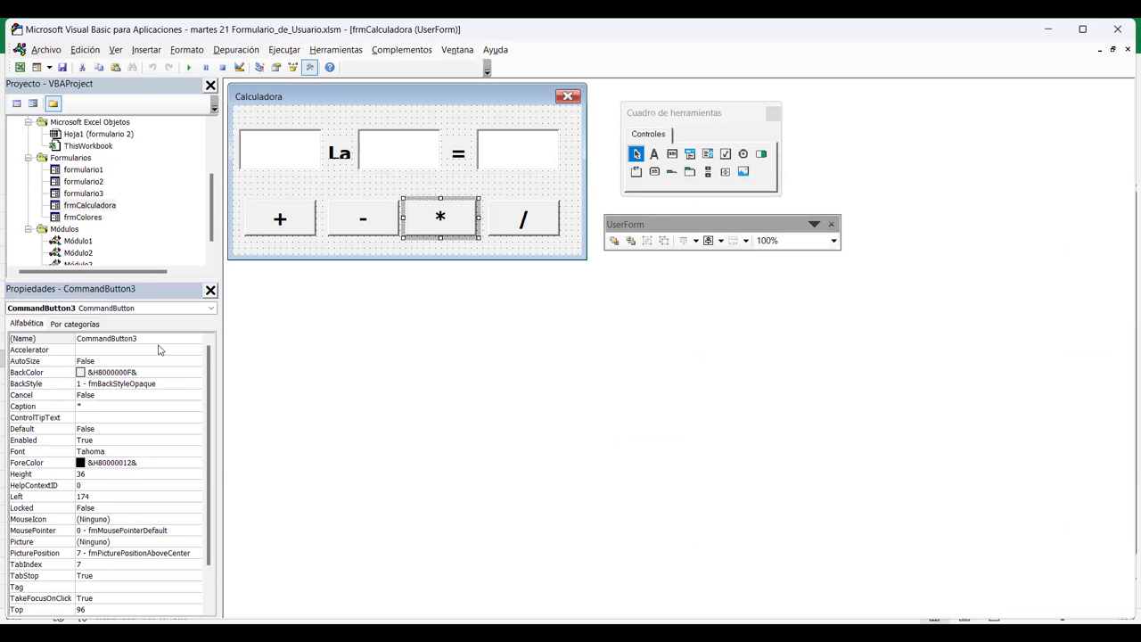
click(150, 338)
double_click(145, 339)
text(cmdMult)
key(Return)
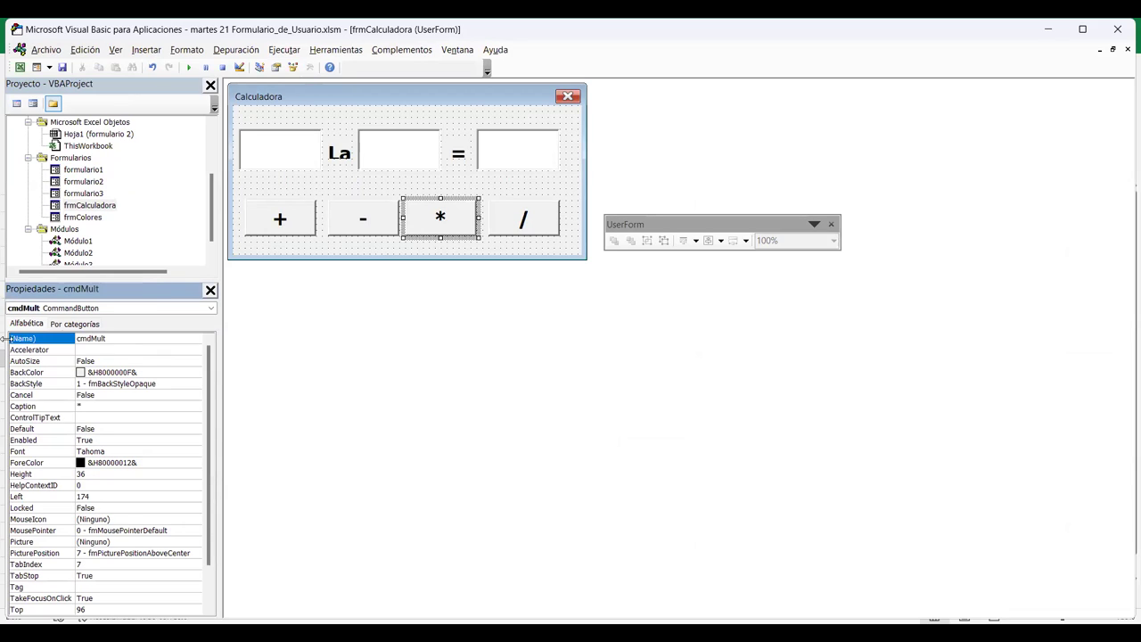
Rename the / button to cmdDiv.
click(527, 228)
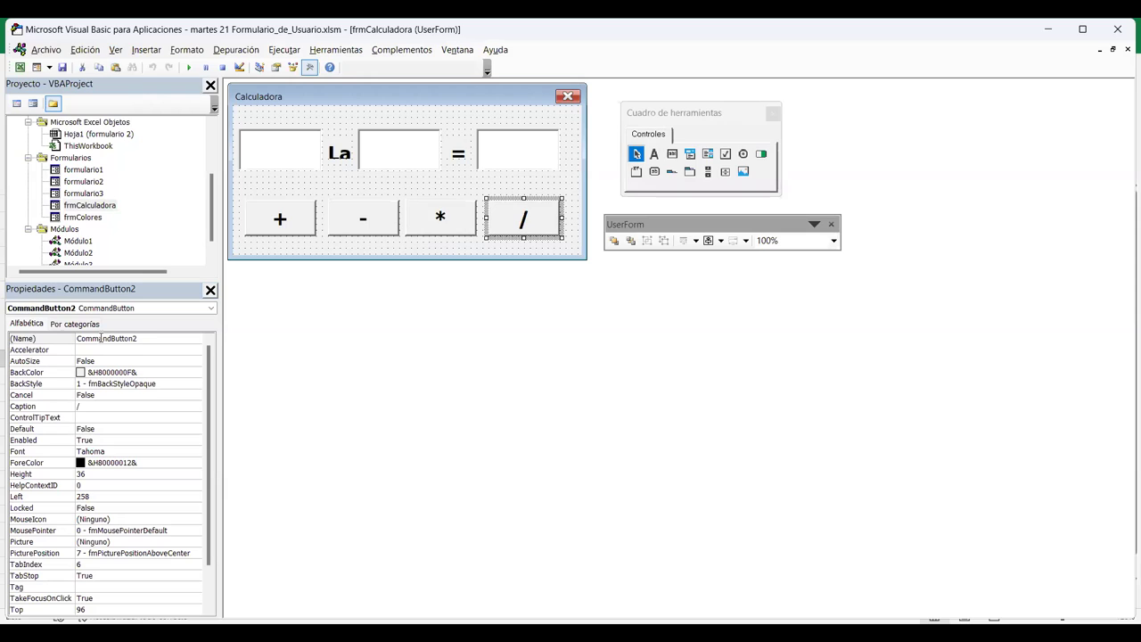
click(29, 337)
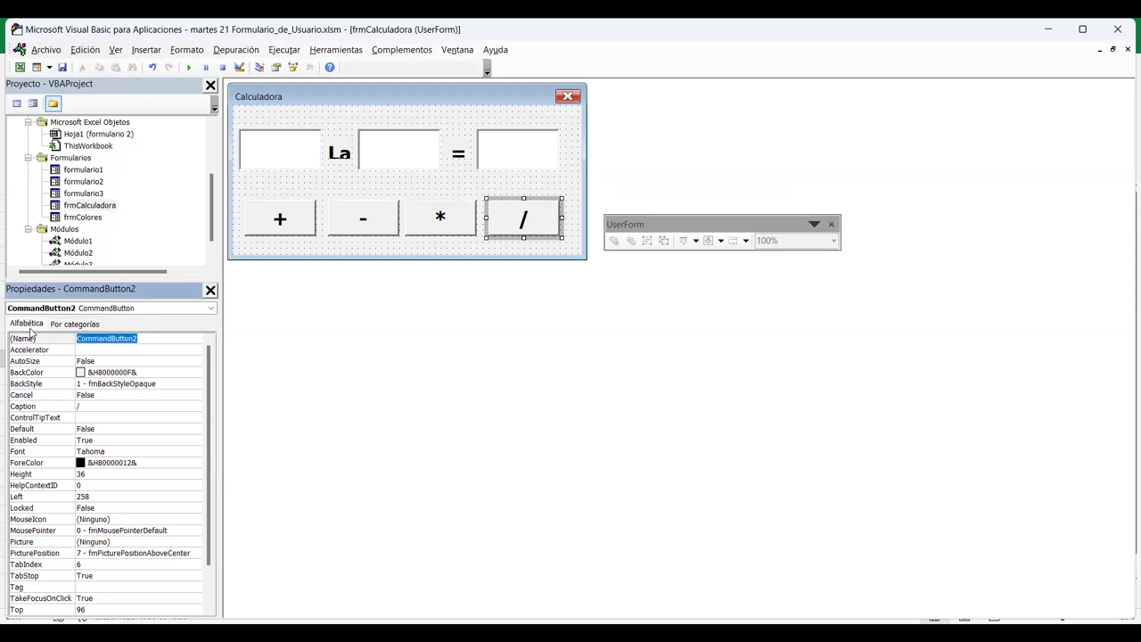
text(cmdDiv)
key(Return)
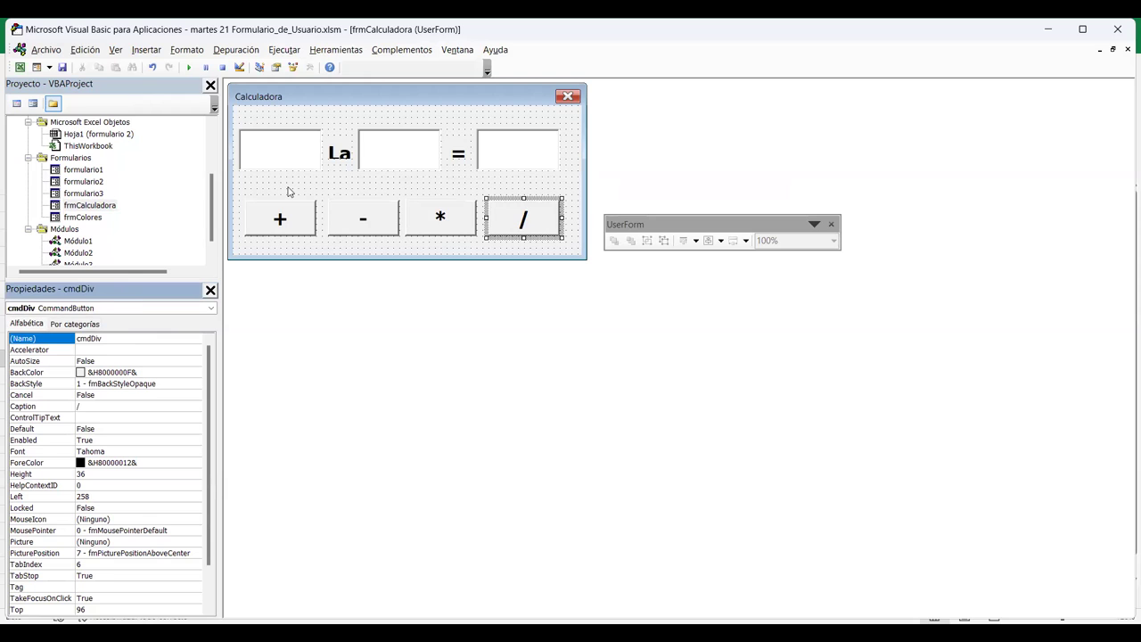
click(290, 189)
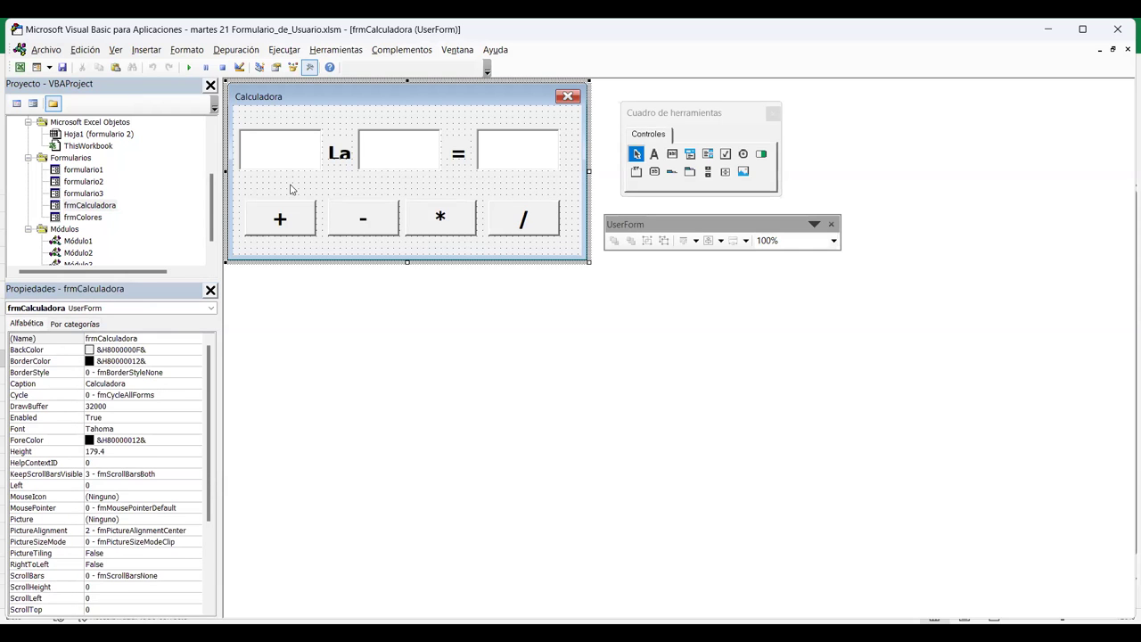
Open the code window with an empty cmdSuma_Click stub for the + button.
key(F5)
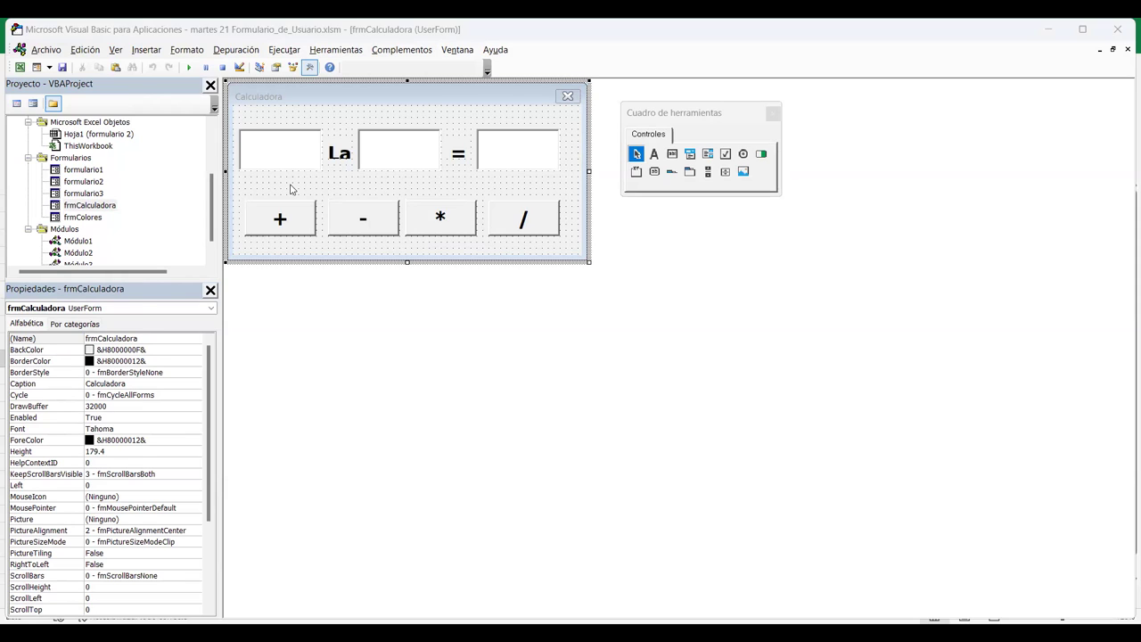
click(290, 189)
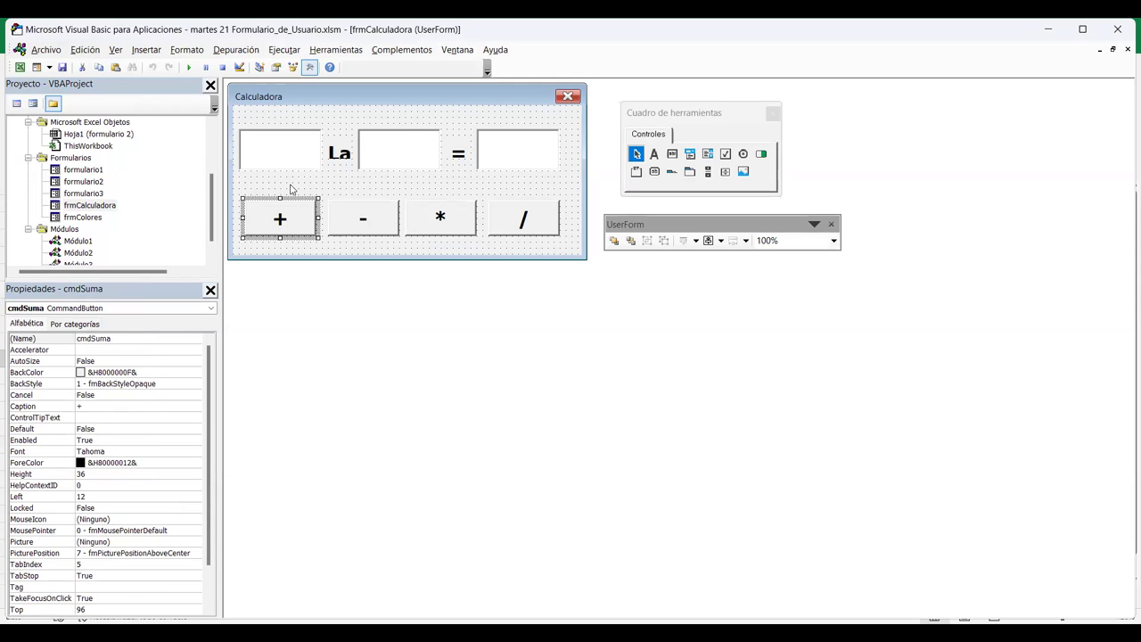
key(F7)
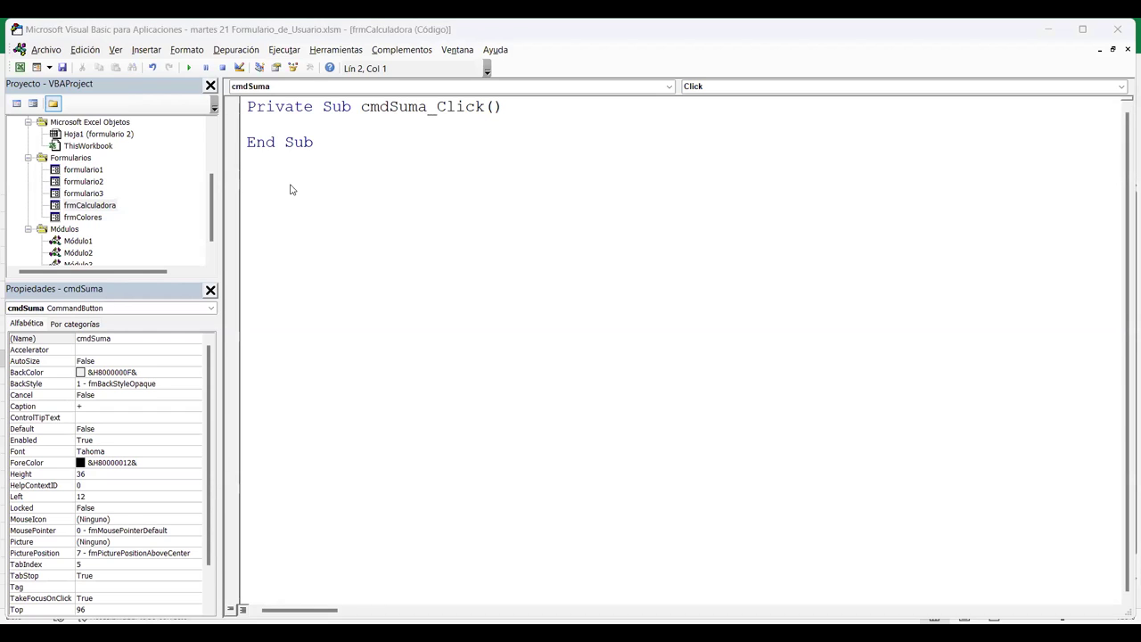
Write txtResultado.Text=txtNum1+txtNum2 inside cmdSuma_Click.
text(txtResultado)
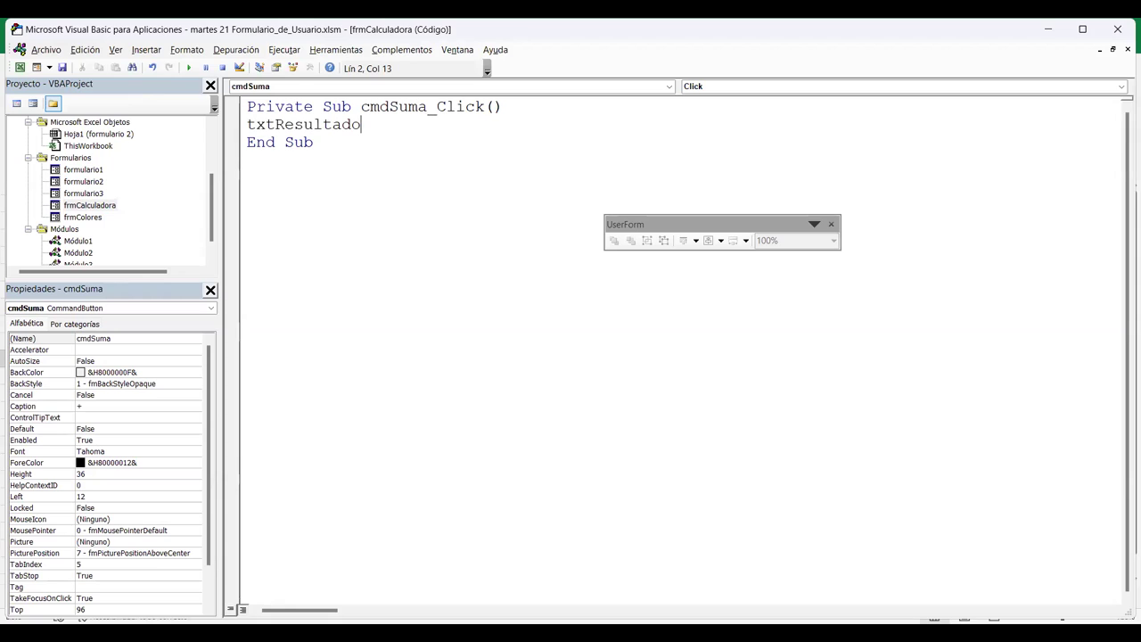
text(=)
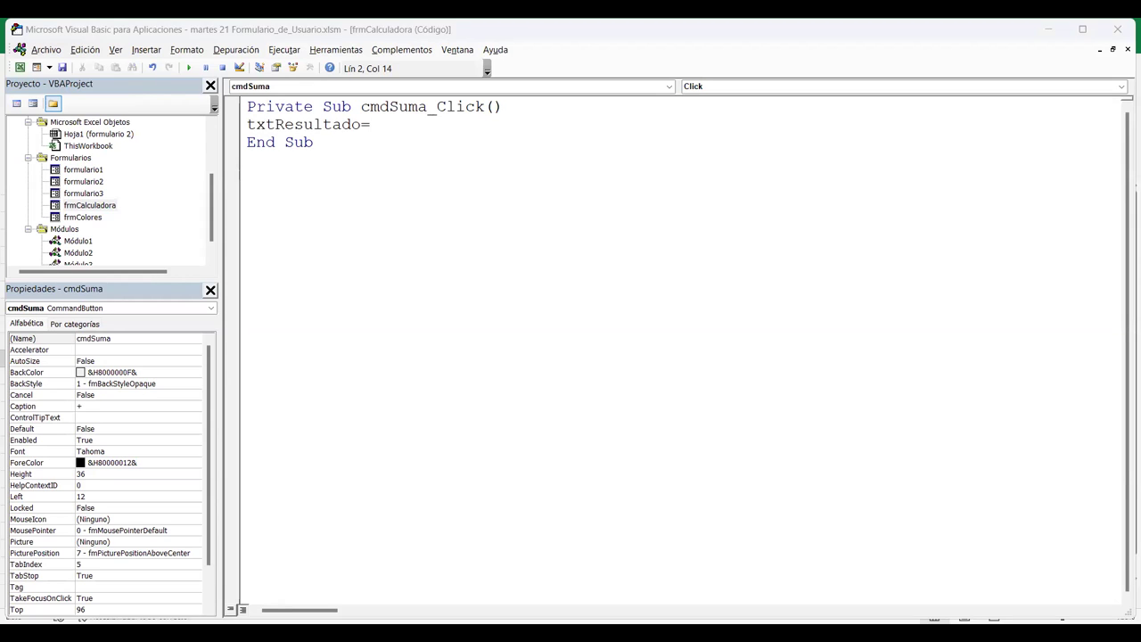
key(BackSpace)
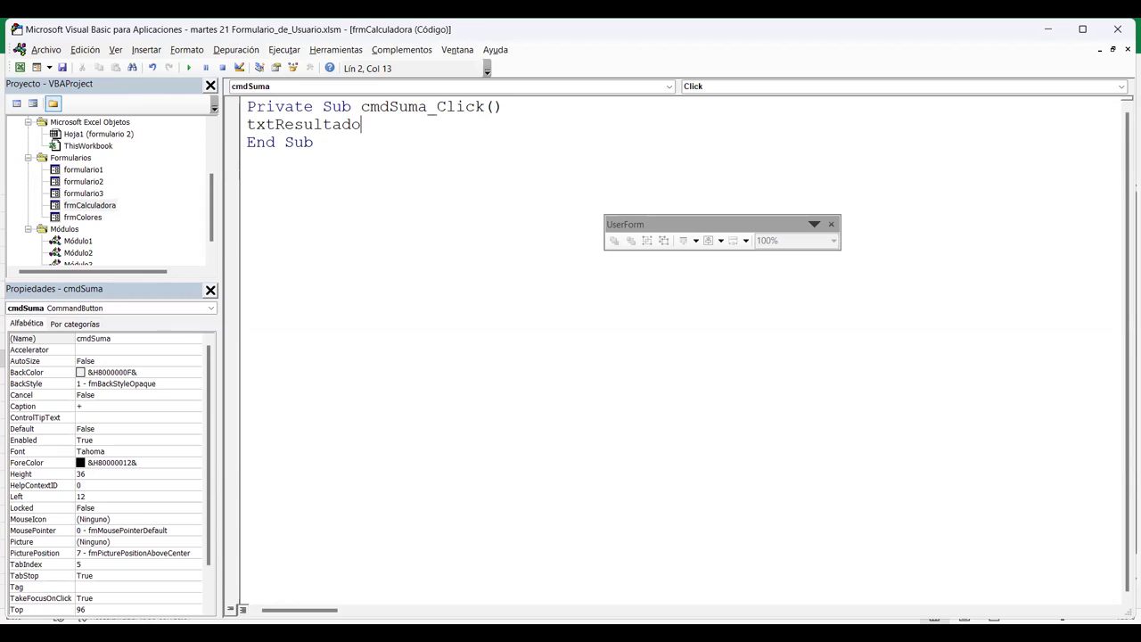
text(.)
text(Text)
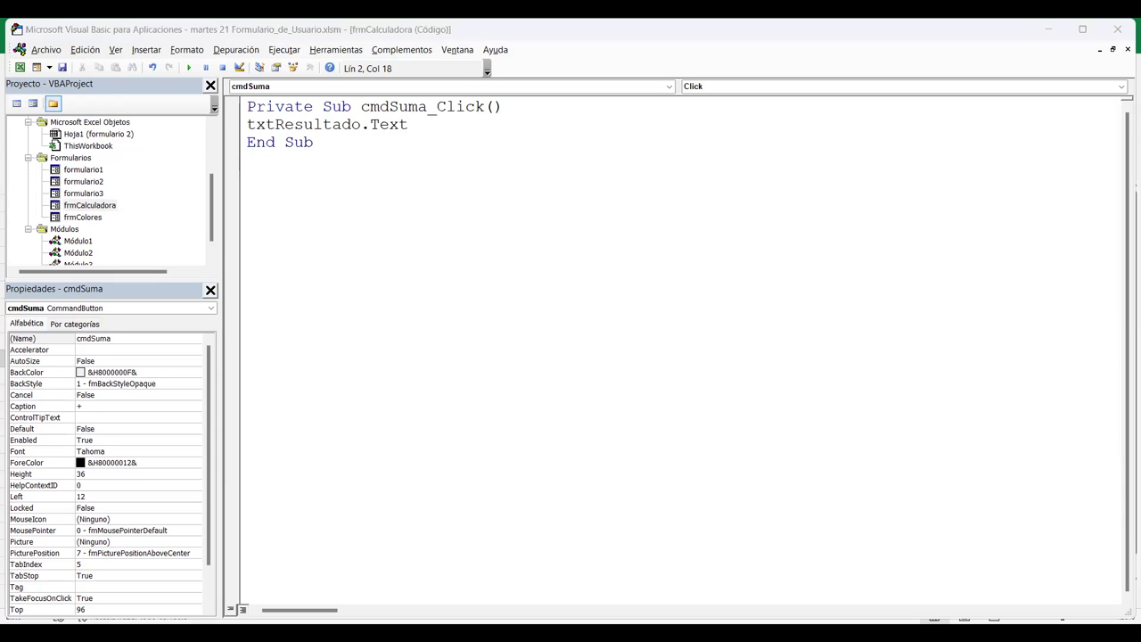
text(=)
text(txtNum)
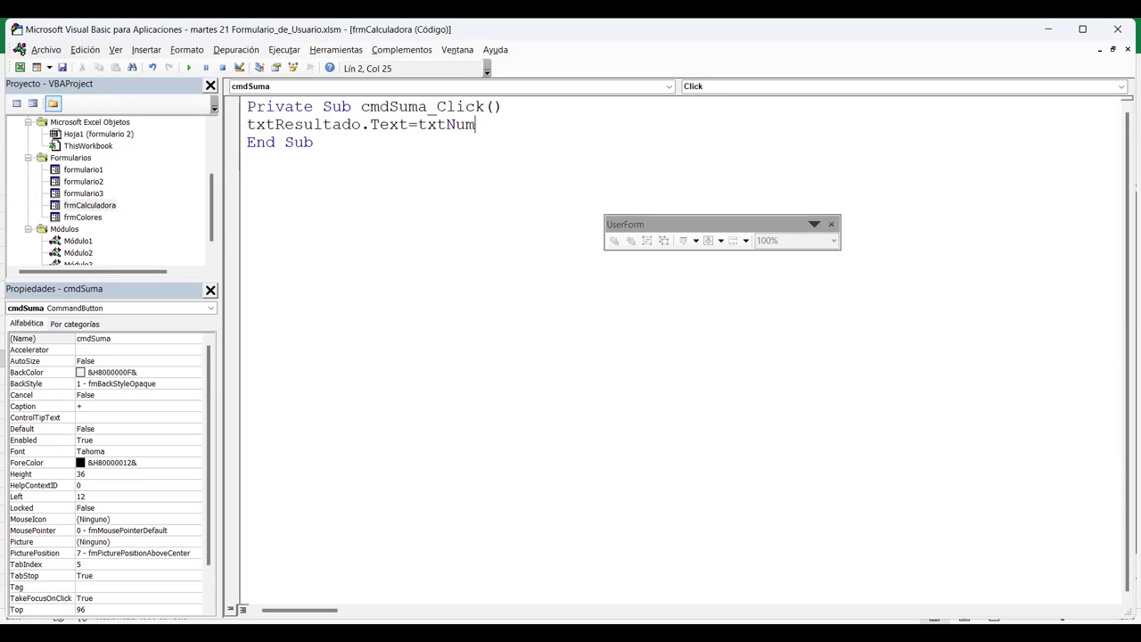
text(1+t)
text(xt)
text(Num2)
Begin wrapping txtNum1 in Val( right after the equals sign.
click(419, 124)
key(alt+F11)
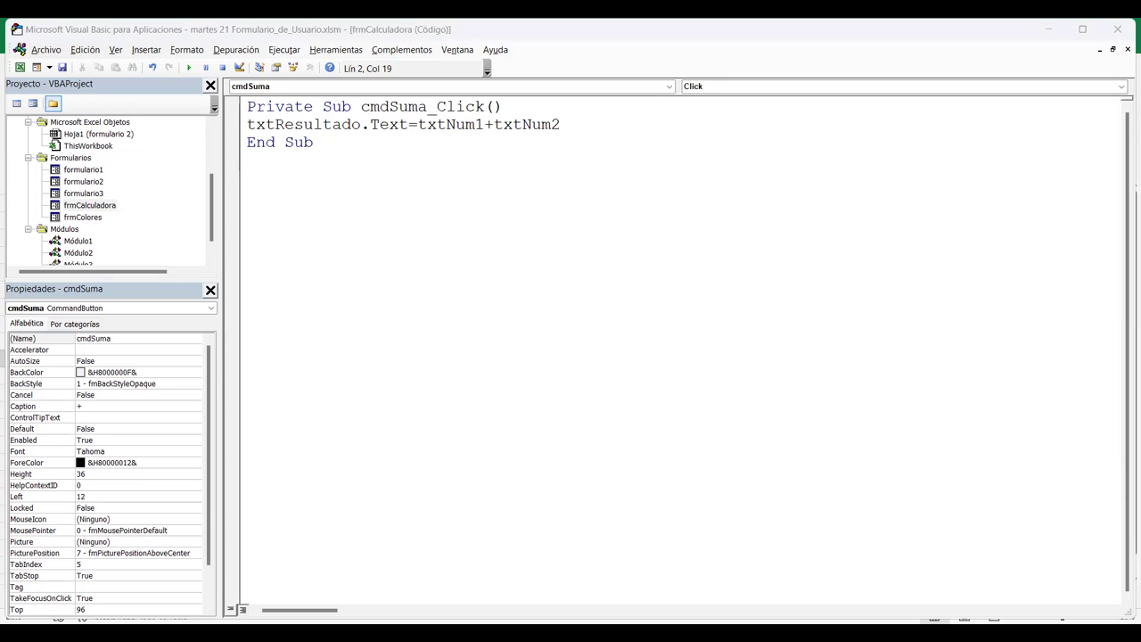
key(alt+F11)
text(Val)
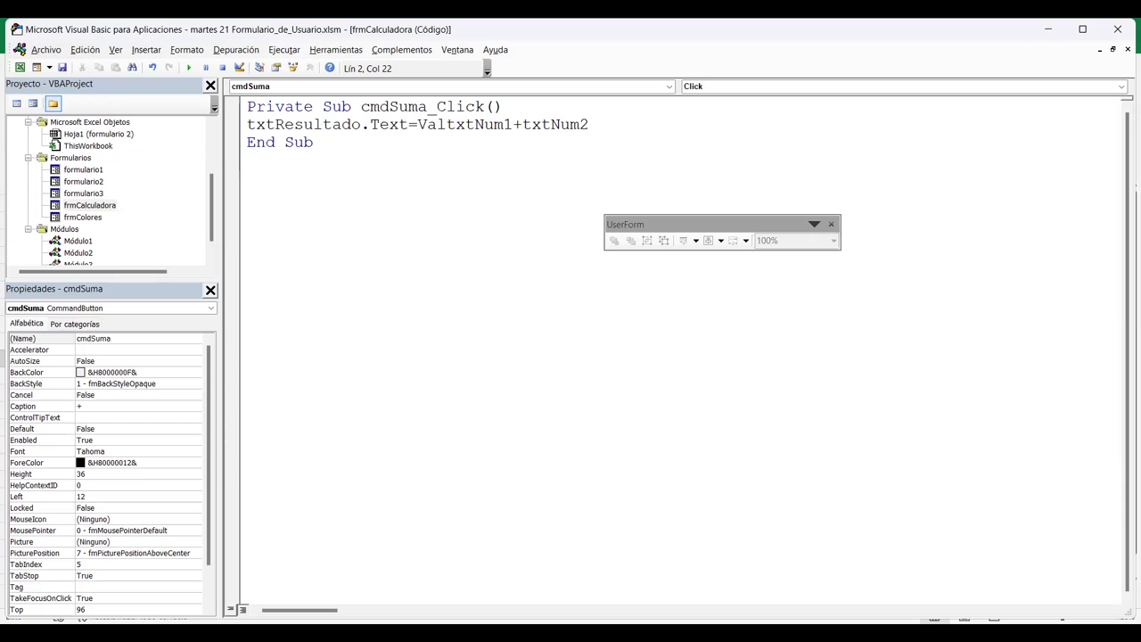
text(()
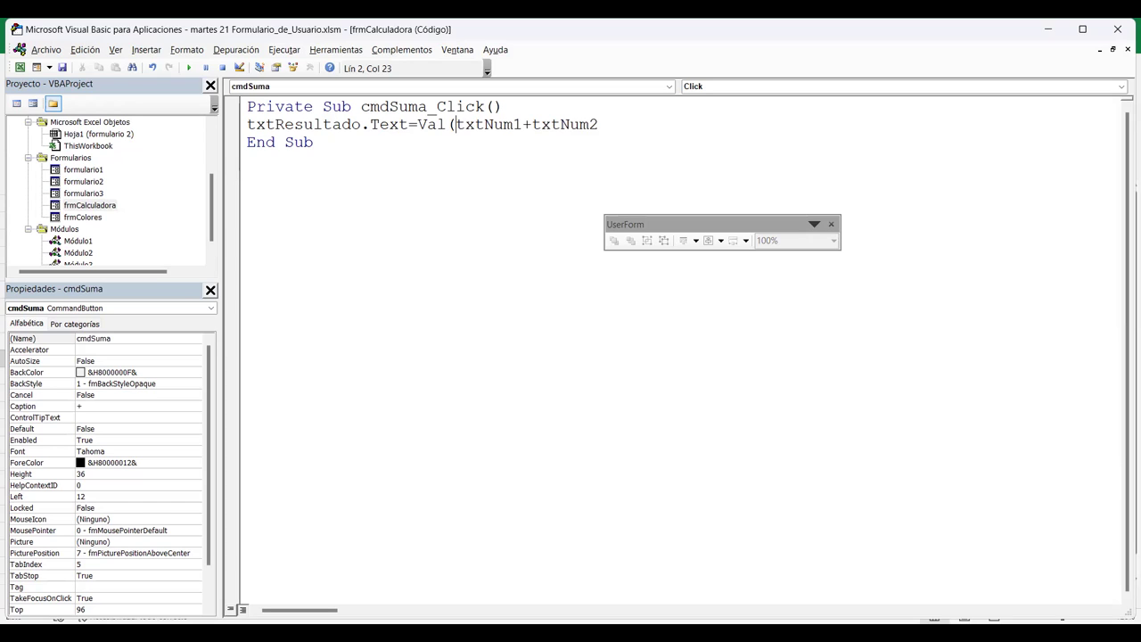
Wrap both operands of the addition in Val(), closing each parenthesis.
click(523, 124)
text())
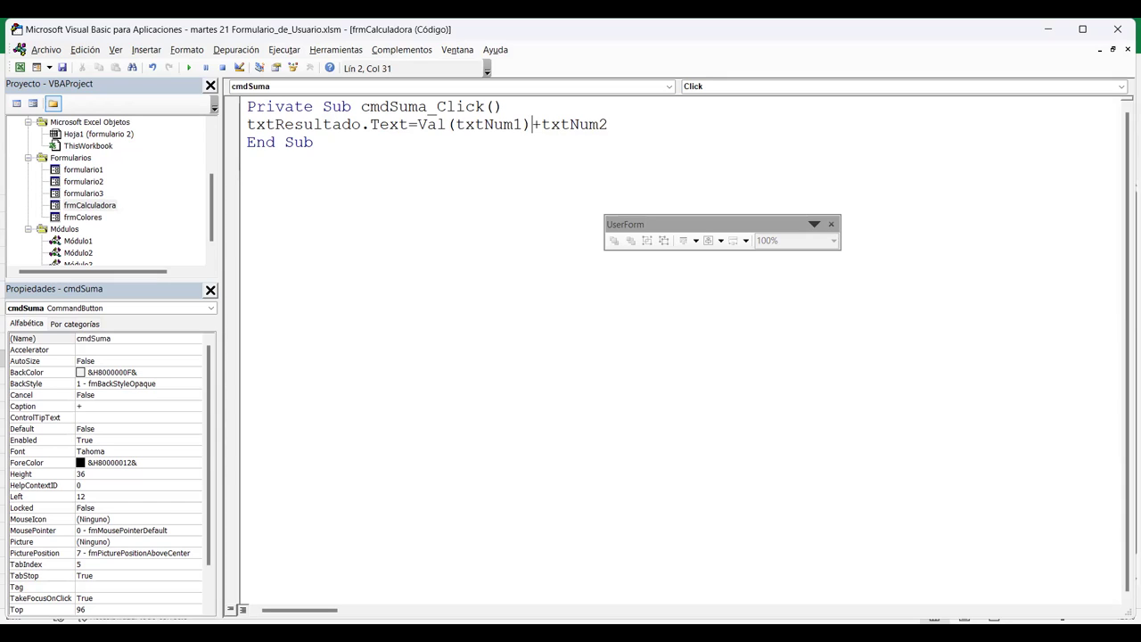
key(F5)
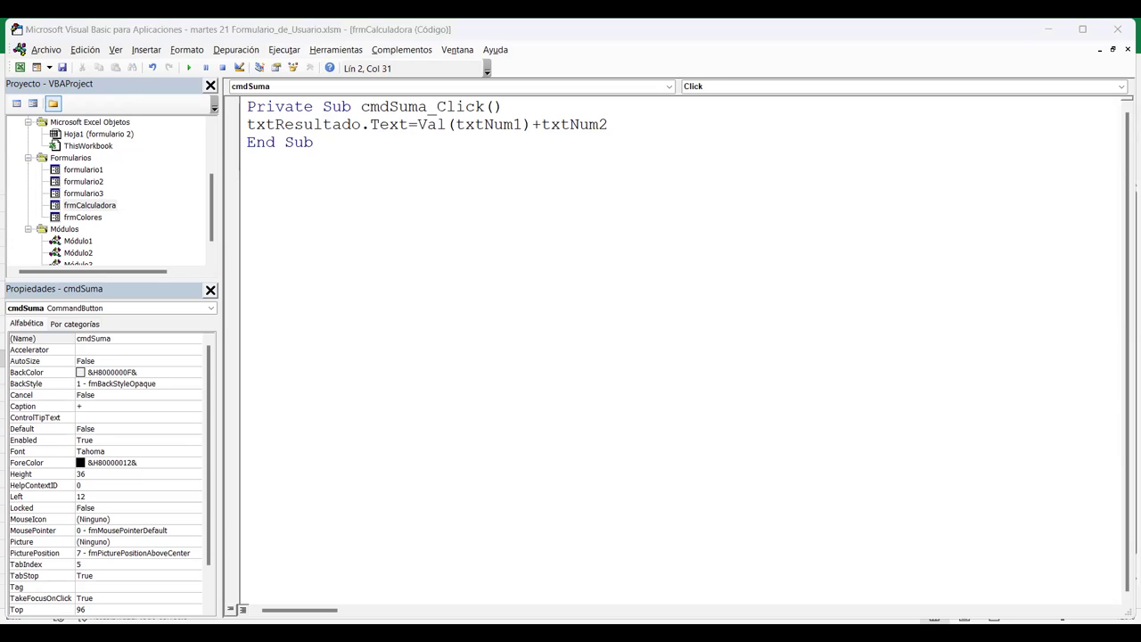
click(542, 124)
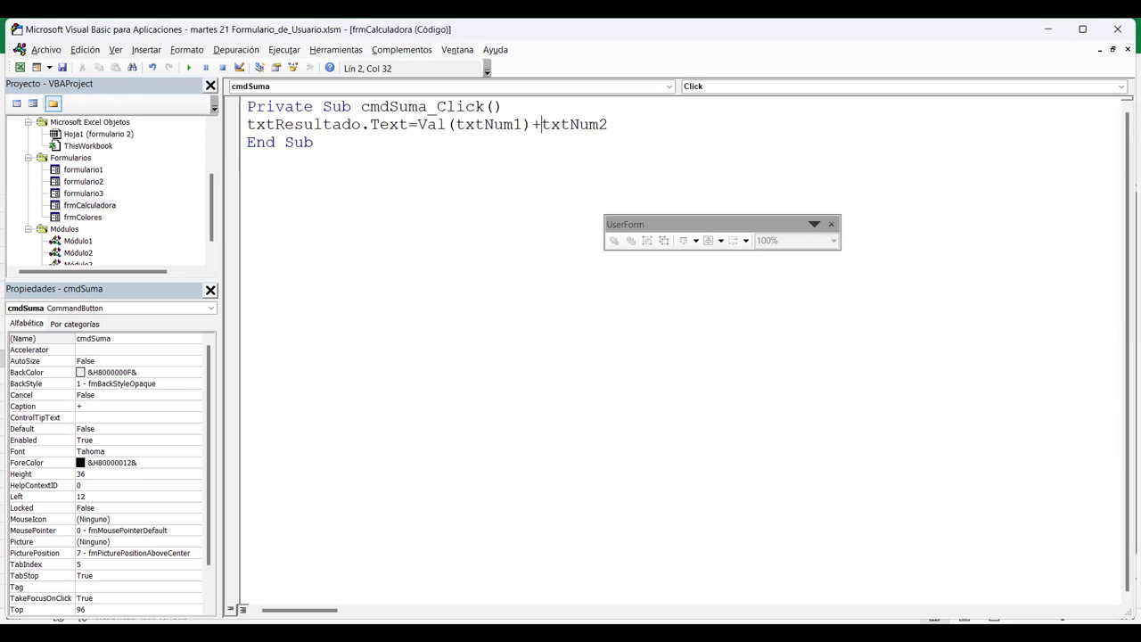
text(Val)
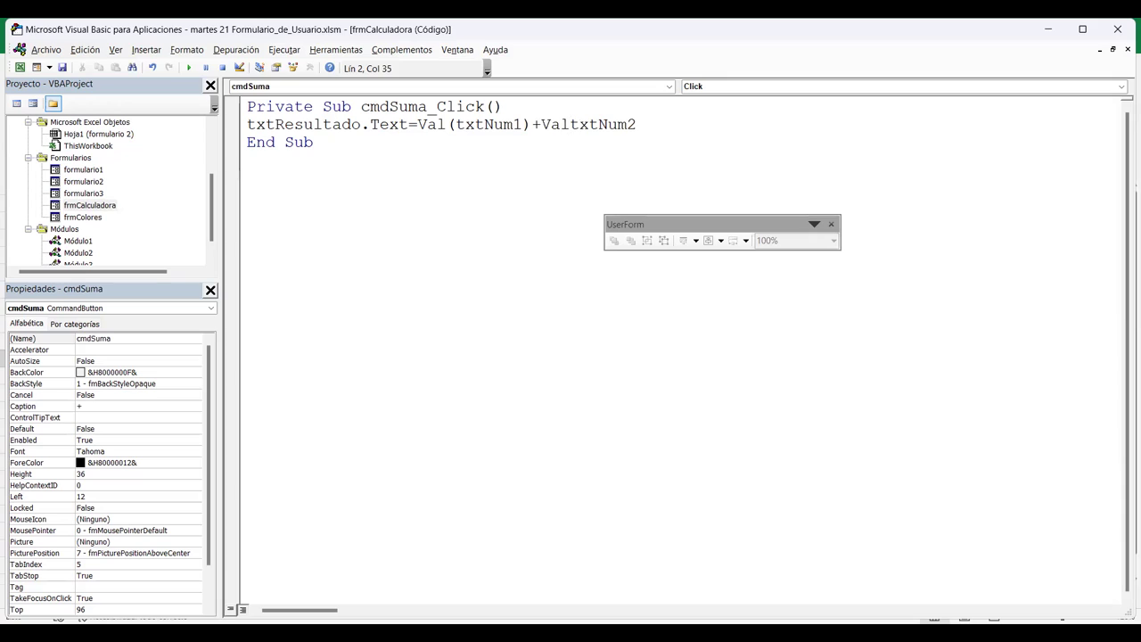
text(()
key(Right)
key(Right)
key(Right)
key(Right)
key(Right)
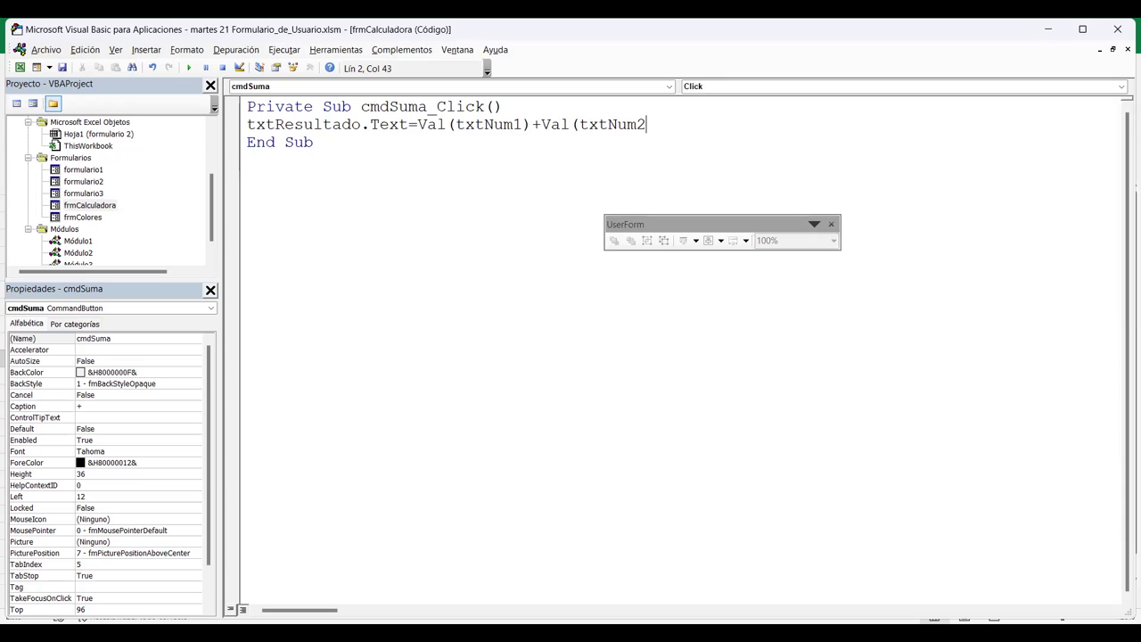
text())
key(alt+F11)
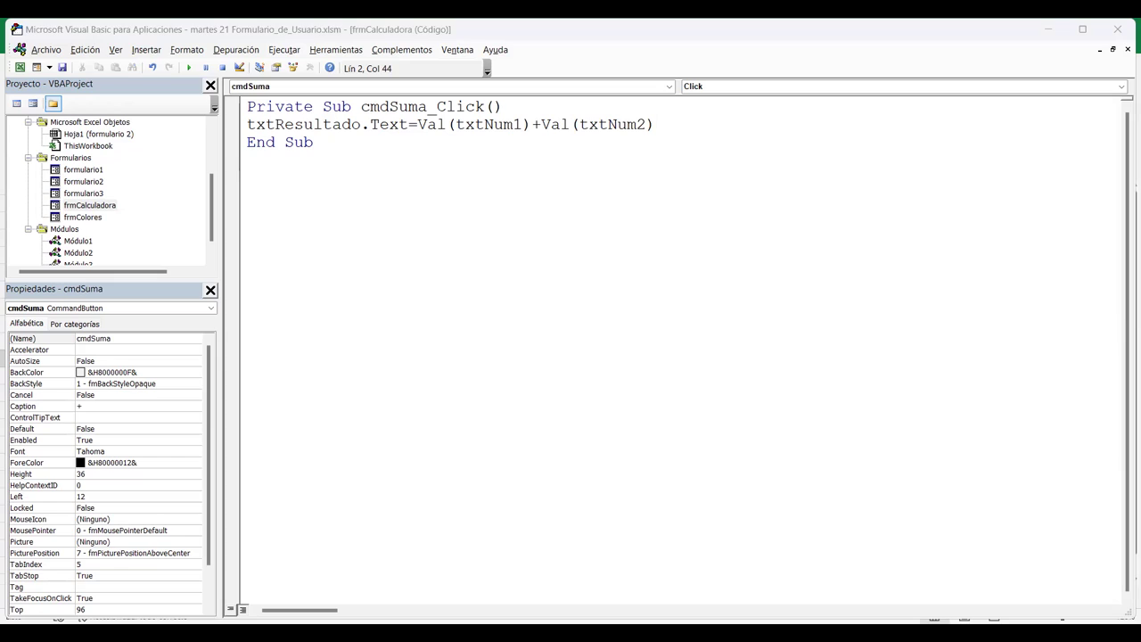
key(alt+F11)
Add .Text to txtNum1 and txtNum2 inside the Val calls, then go back to the Calculadora form design.
click(523, 124)
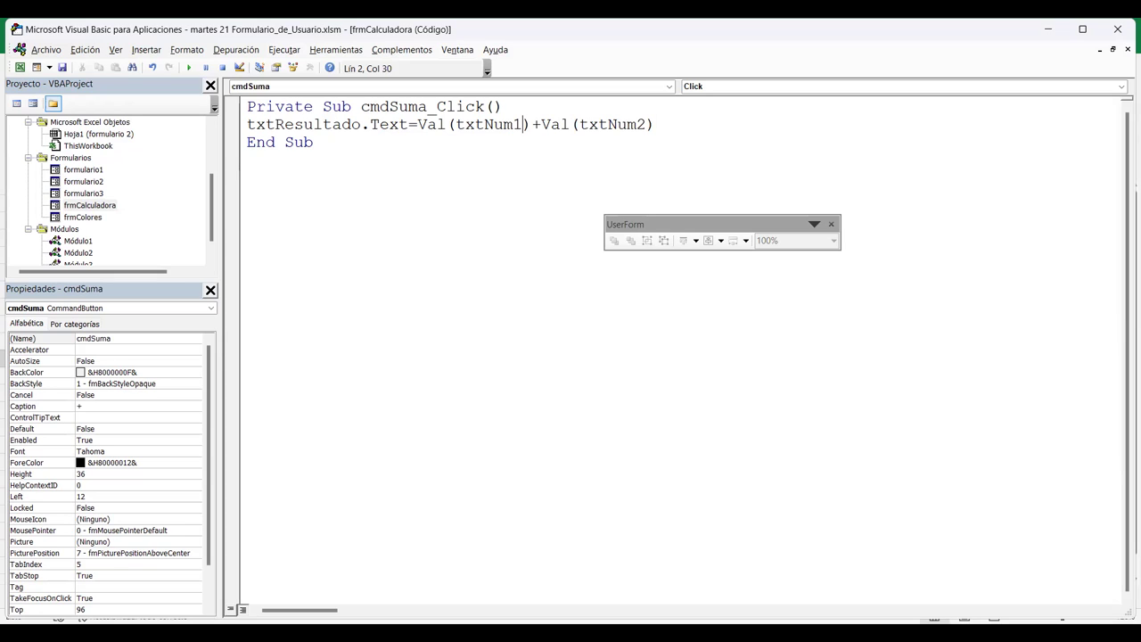
text(.t)
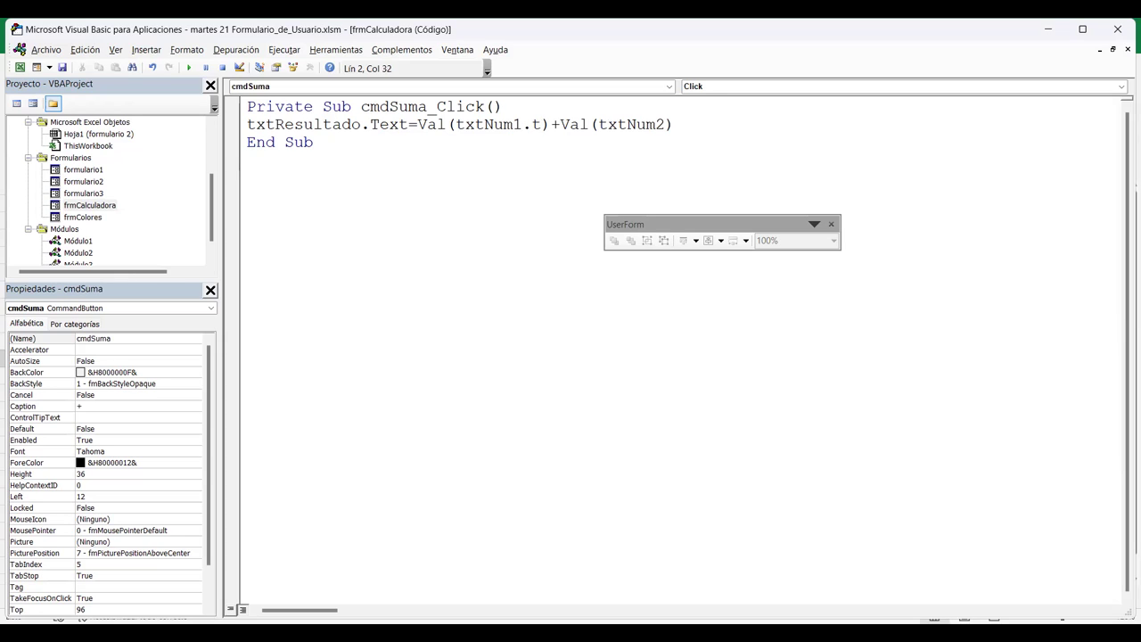
text(ext)
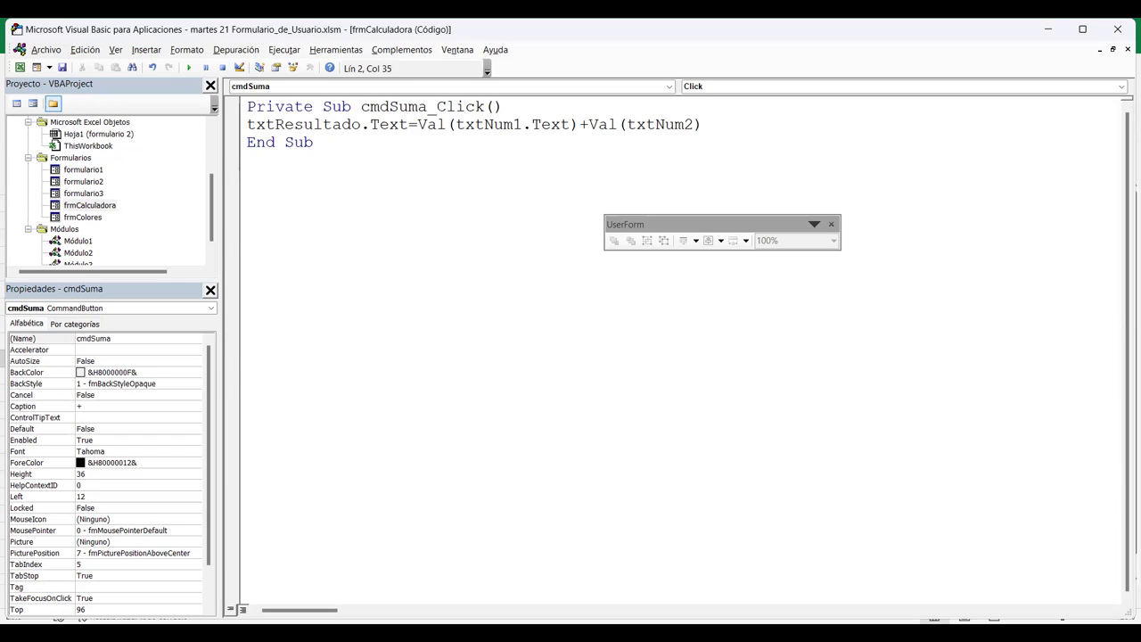
click(694, 124)
text(.te)
key(ctrl+space)
key(alt+F11)
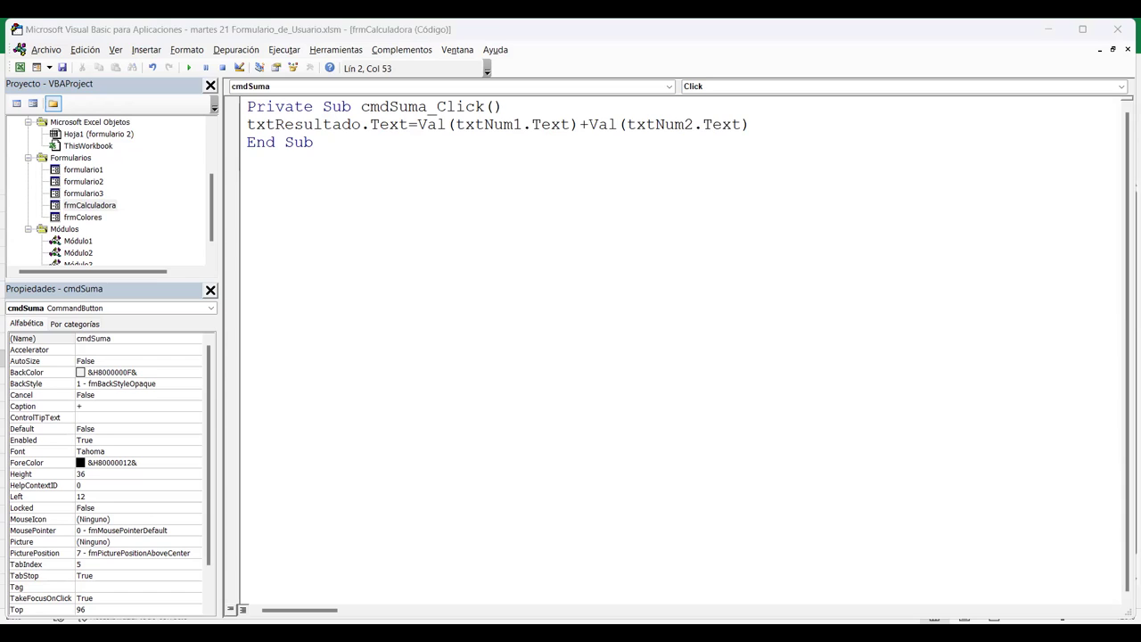
key(alt+F11)
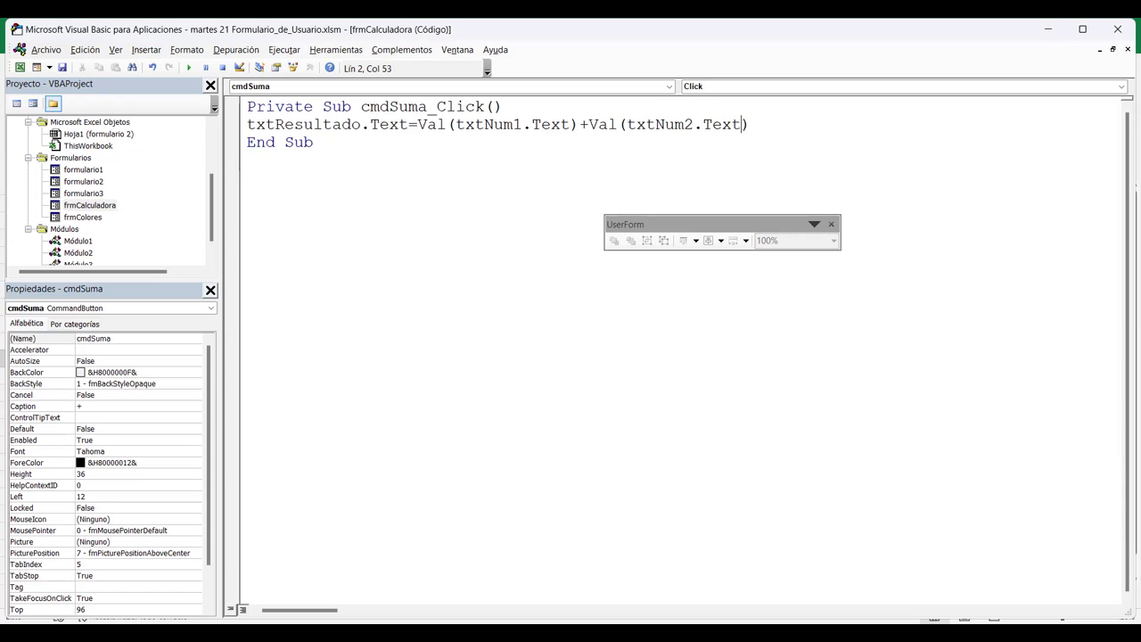
click(342, 124)
click(750, 124)
key(Left)
click(751, 124)
key(alt+F11)
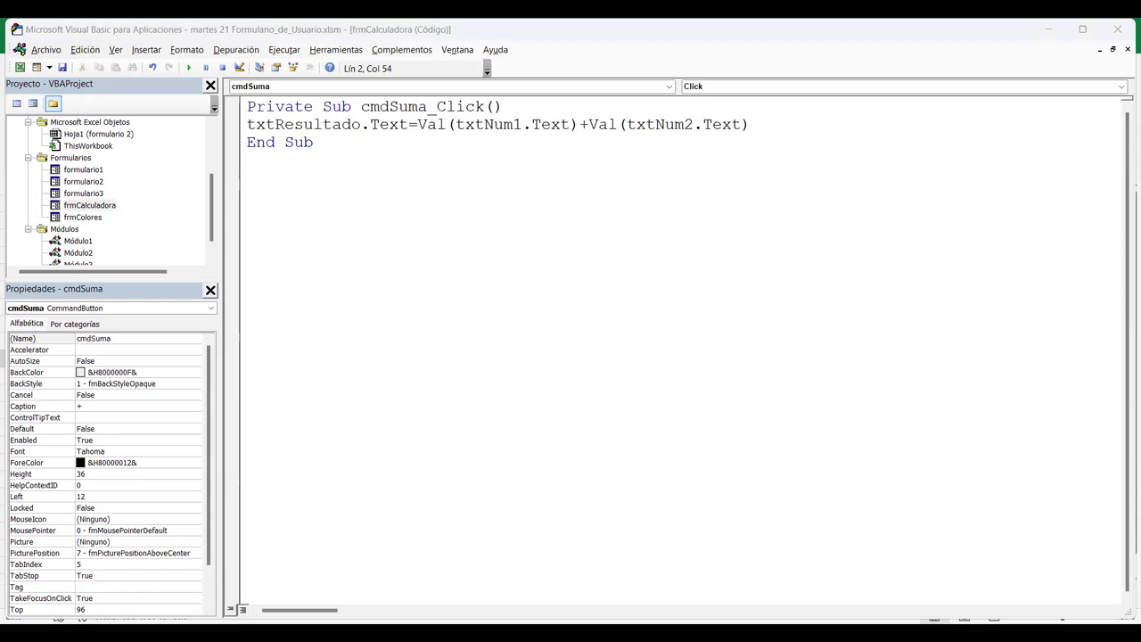
key(alt+F11)
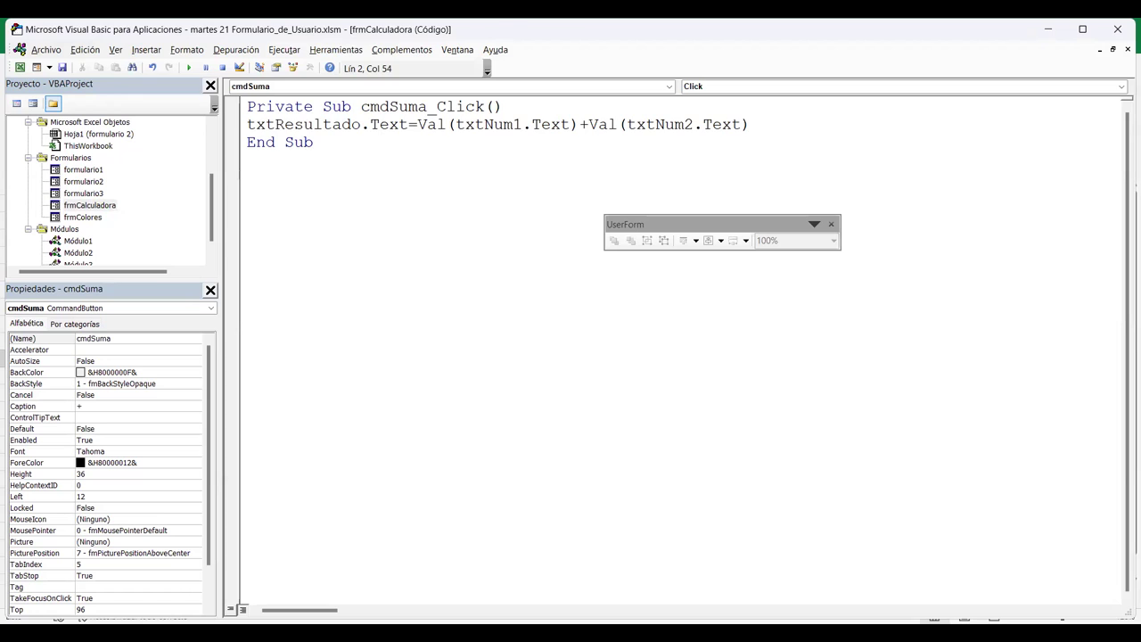
key(shift+F7)
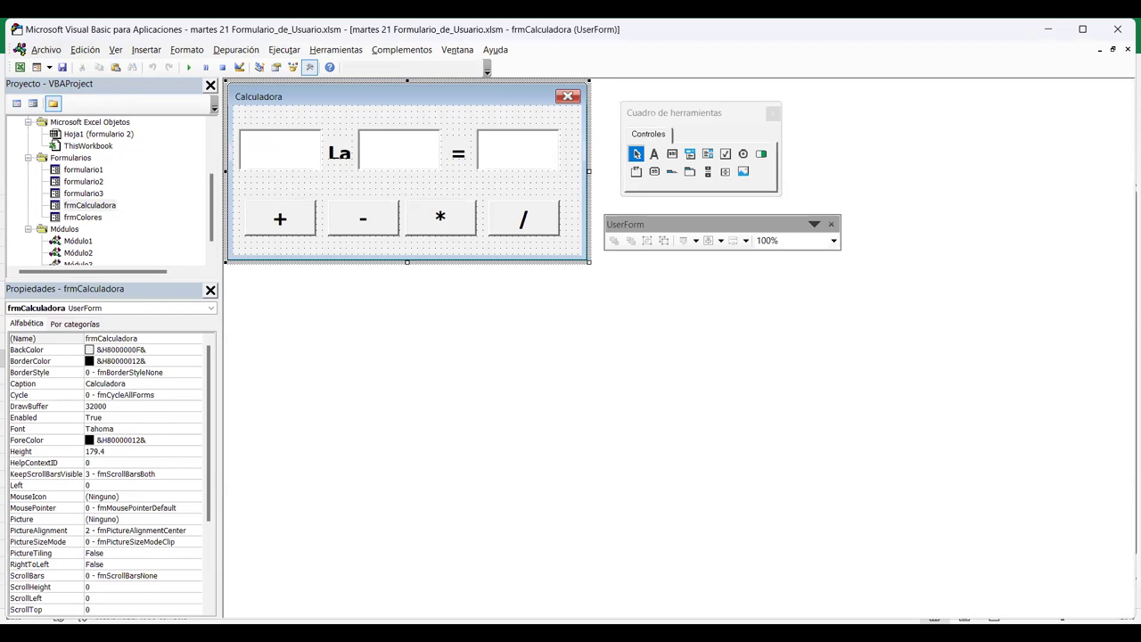
Add lblOpr.Caption="+" below the addition line in cmdSuma_Click and run the form.
click(339, 152)
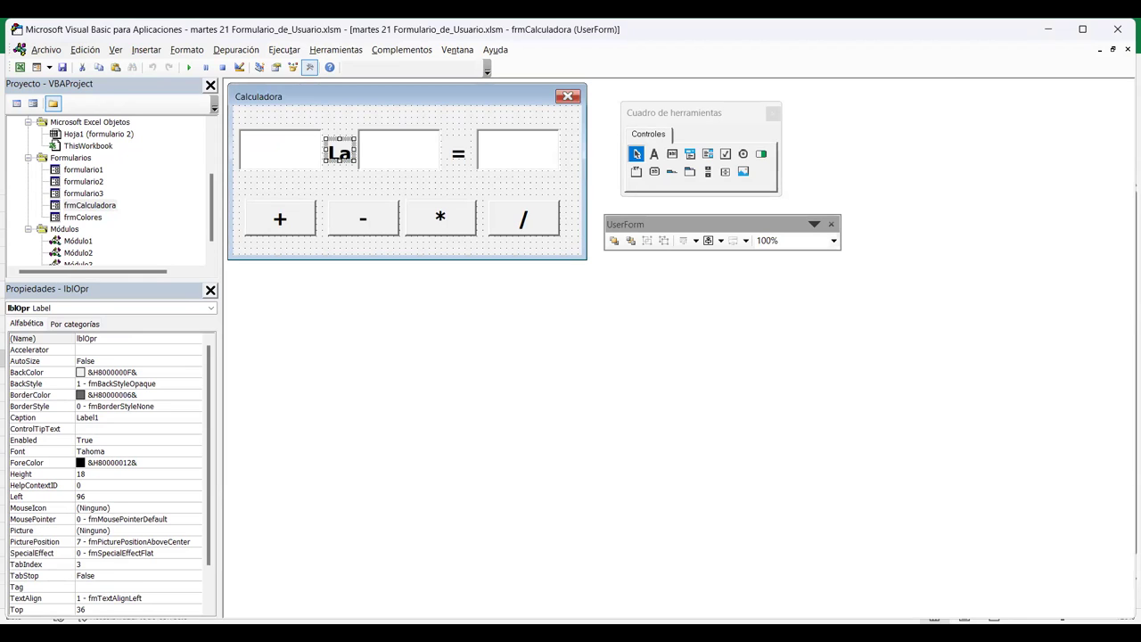
double_click(280, 218)
click(789, 124)
key(Return)
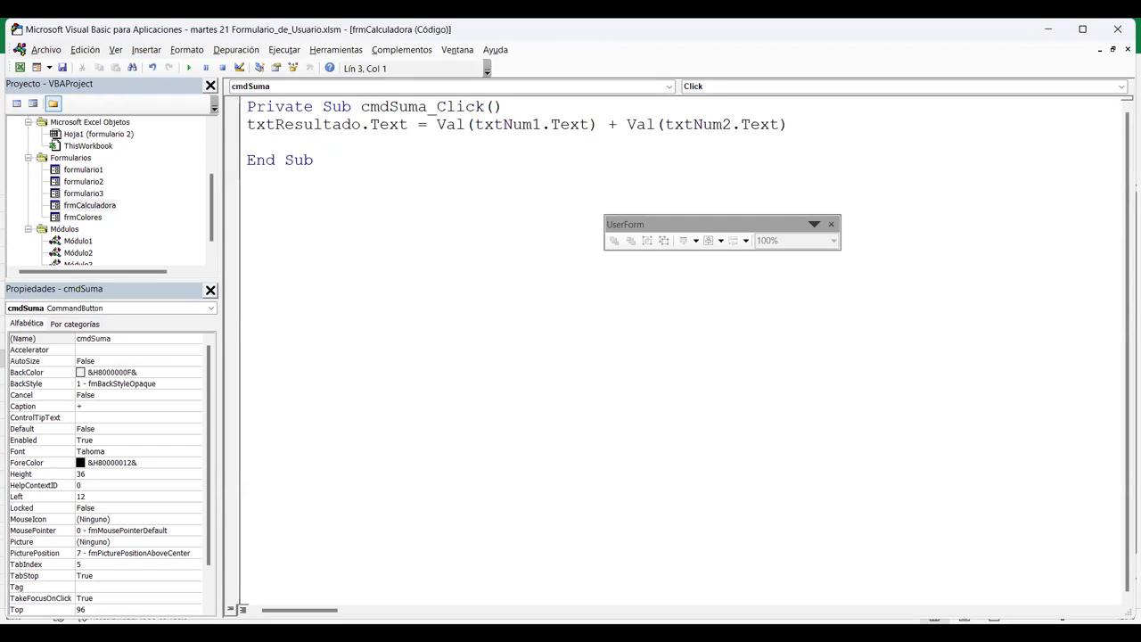
text(lblOpr)
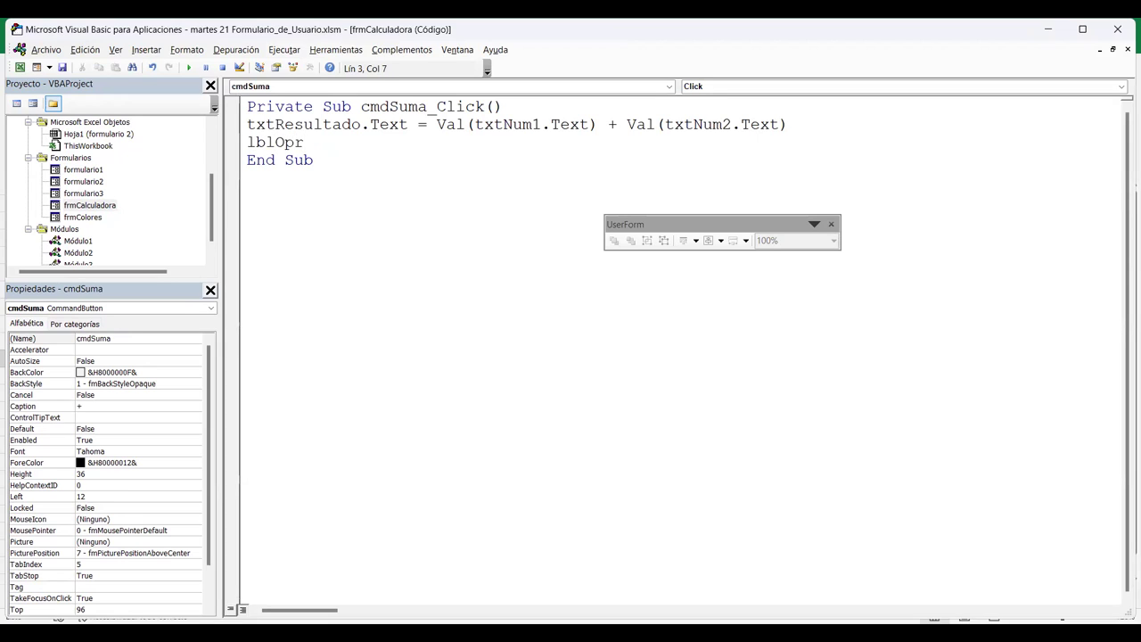
text(.cap)
key(ctrl+space)
key(alt+Tab)
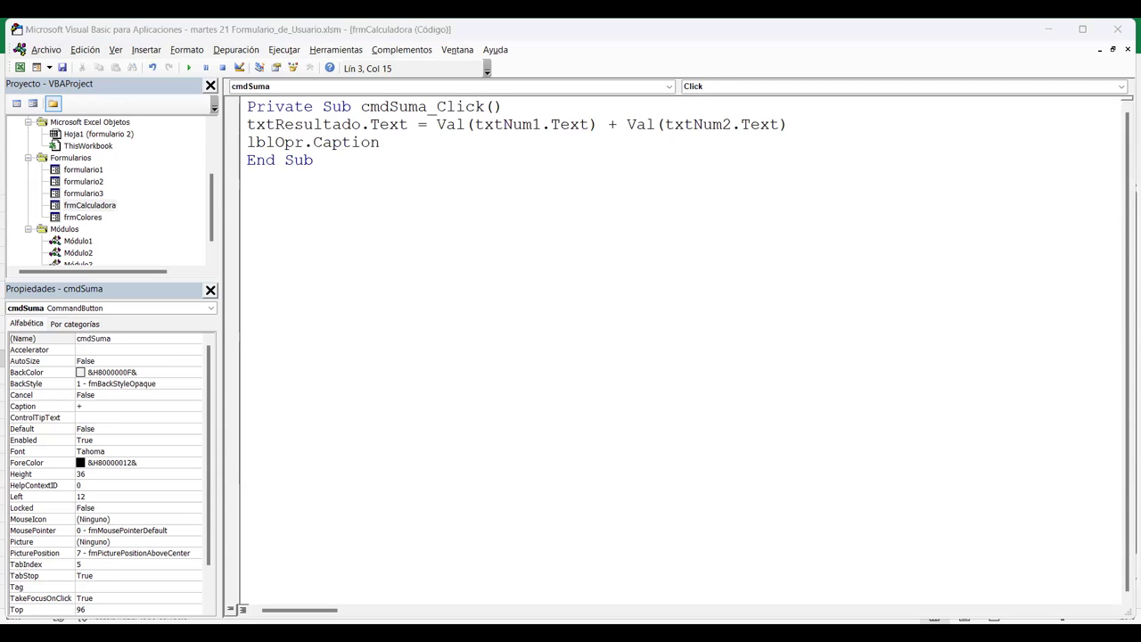
key(alt+Tab)
text(=)
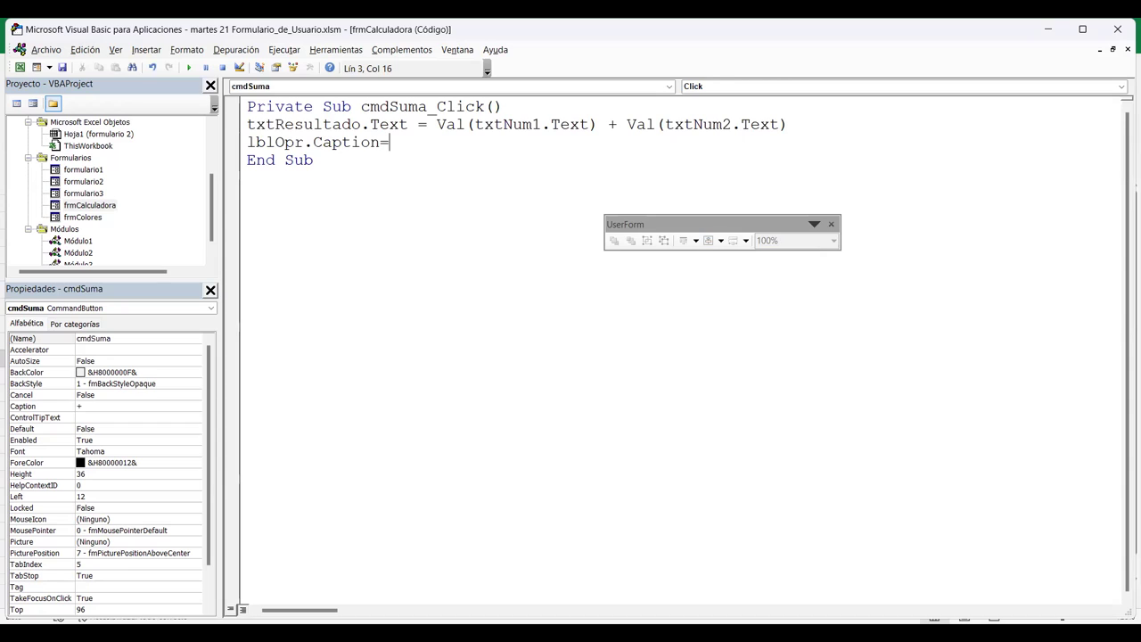
text("+")
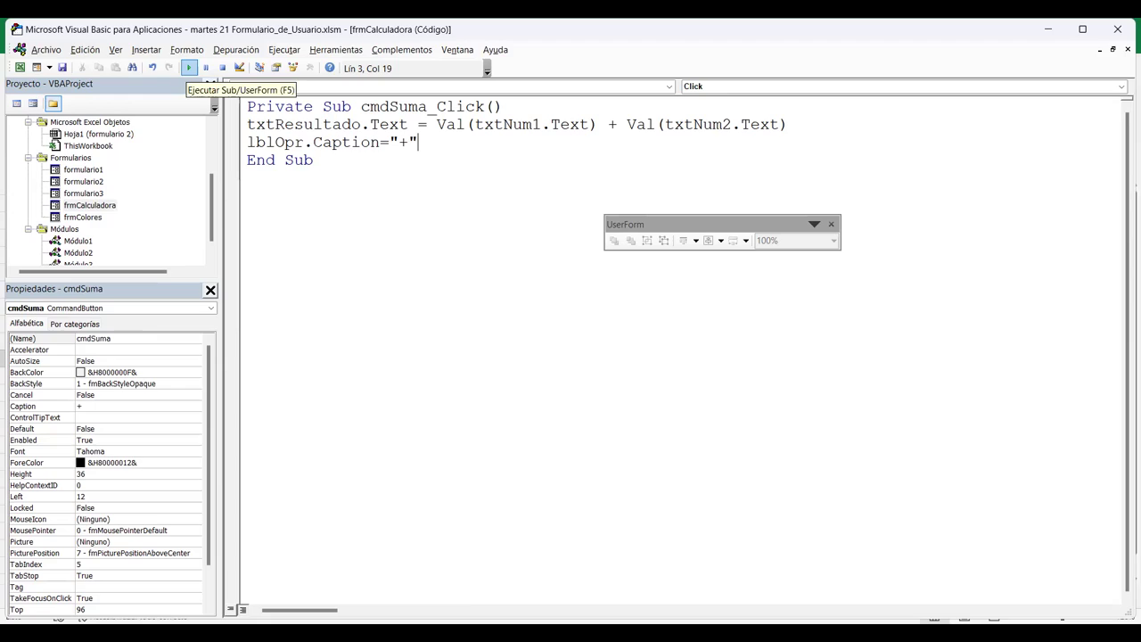
click(188, 68)
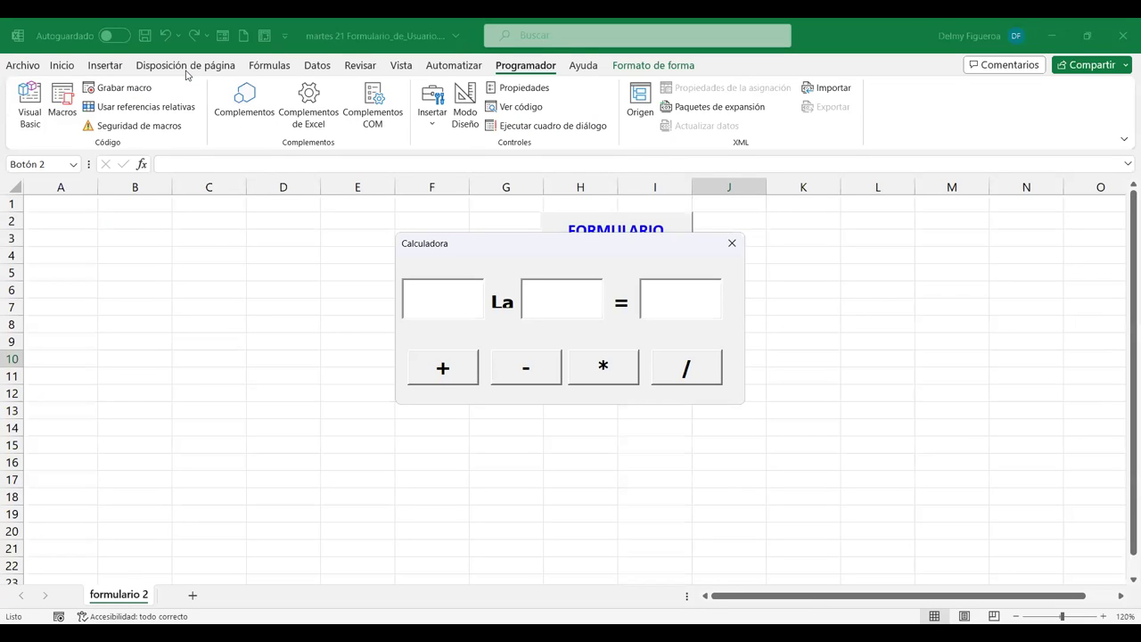
Test addition on the running Calculadora: 1 + 1 gives 2, then 5 + 2 gives 7.
text(1)
click(551, 300)
text(1)
click(447, 377)
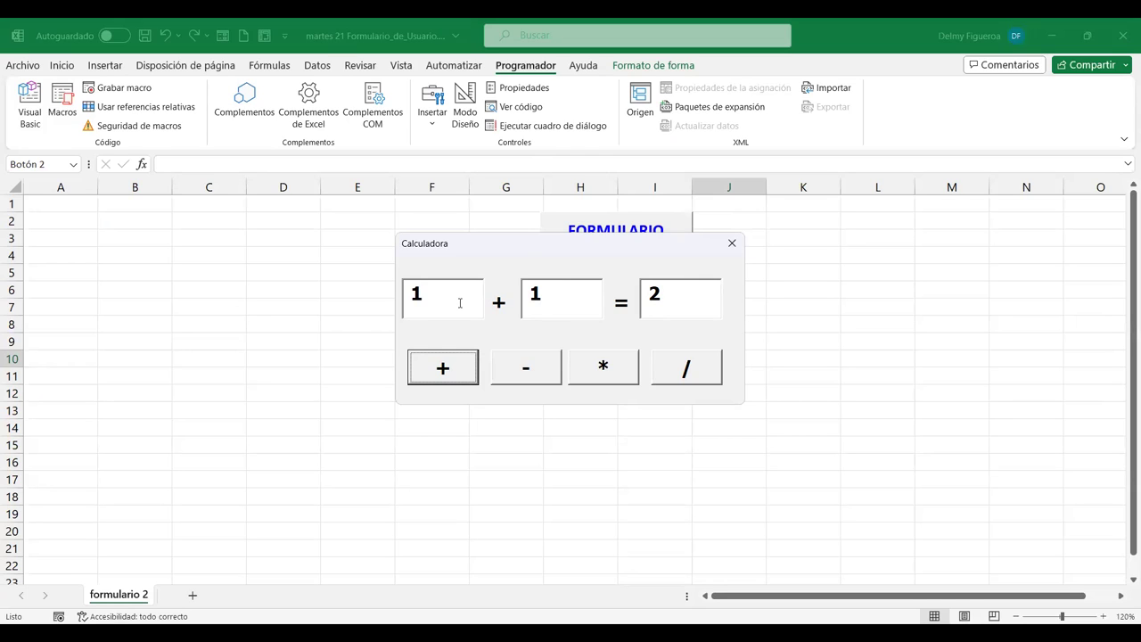
drag(452, 295, 398, 299)
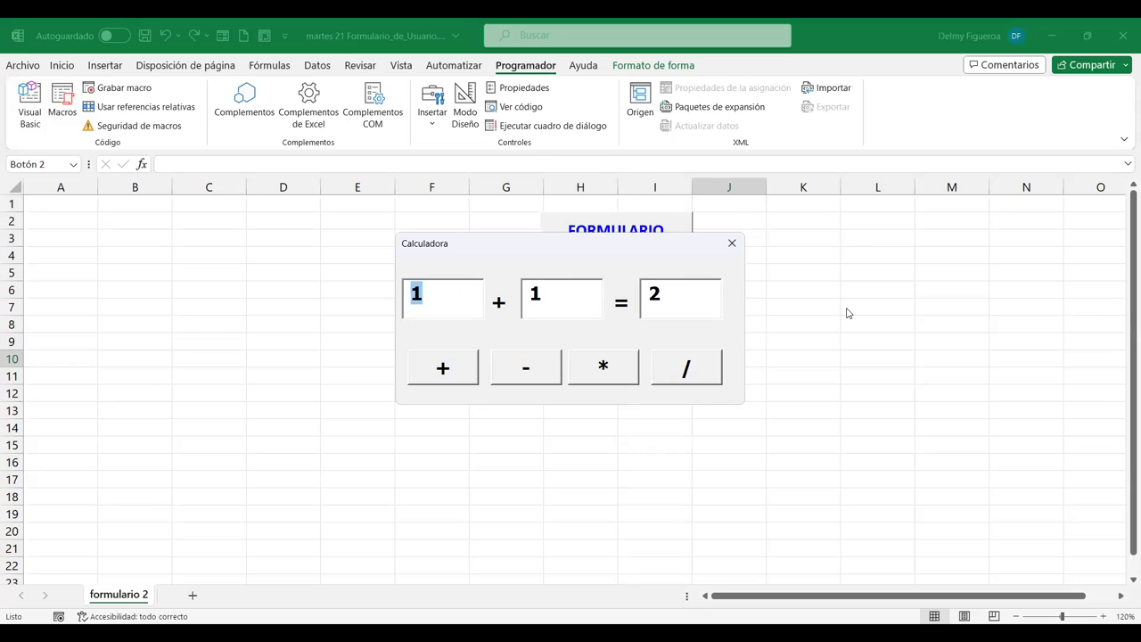
text(5)
drag(528, 297, 565, 307)
text(2)
click(443, 371)
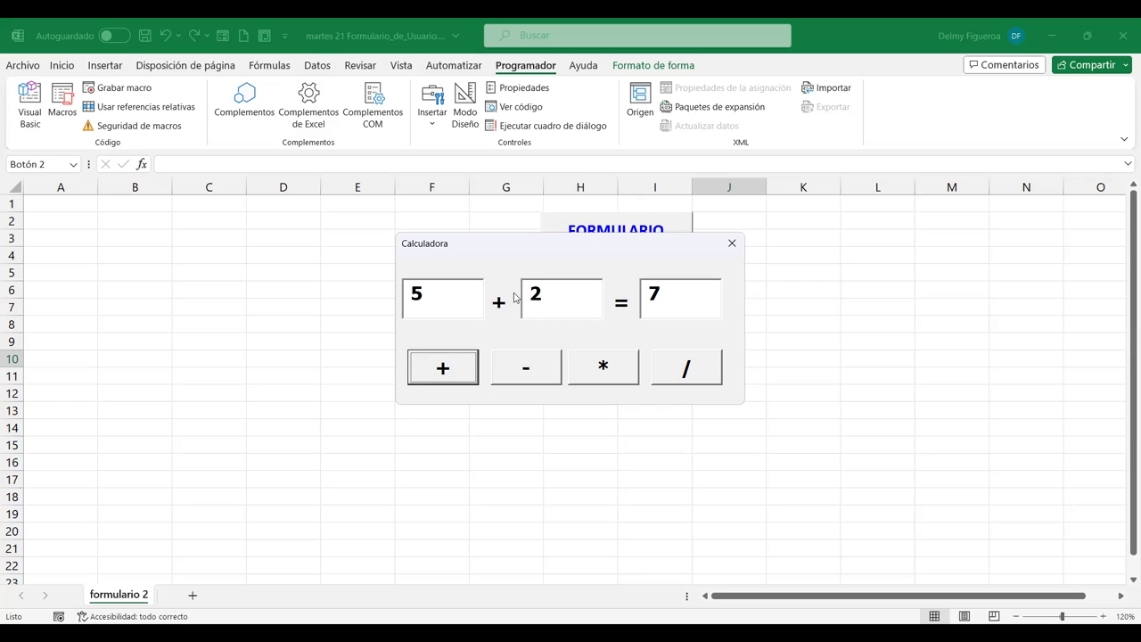
Close the running form and select txtNum1, txtNum2 and txtResultado together.
click(731, 245)
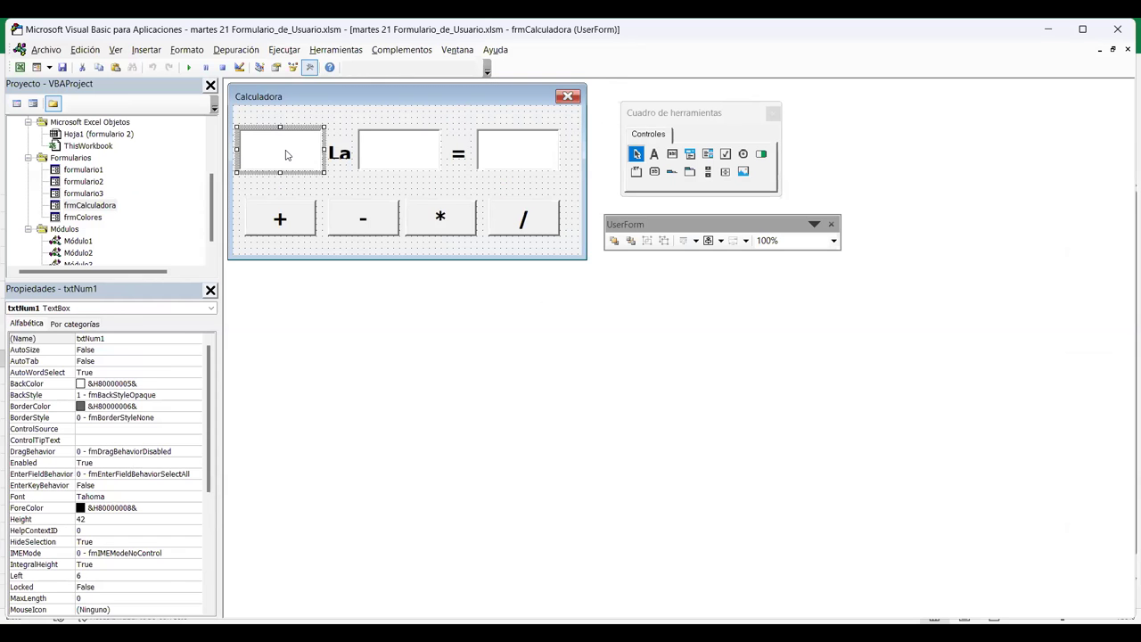
shift+click(395, 150)
shift+click(541, 152)
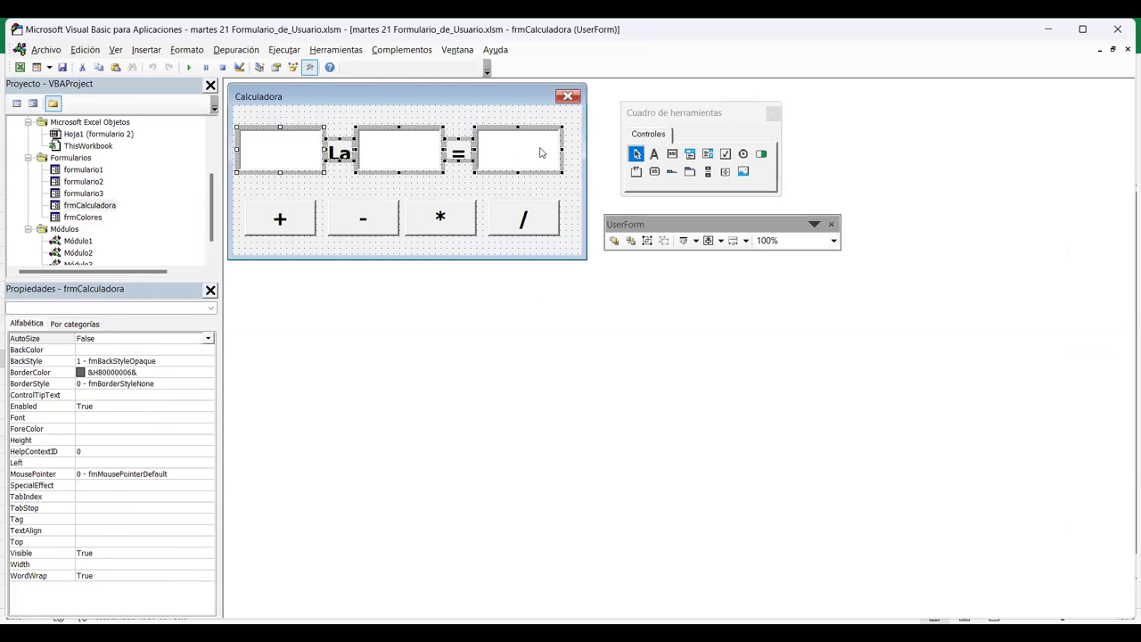
click(434, 192)
click(285, 152)
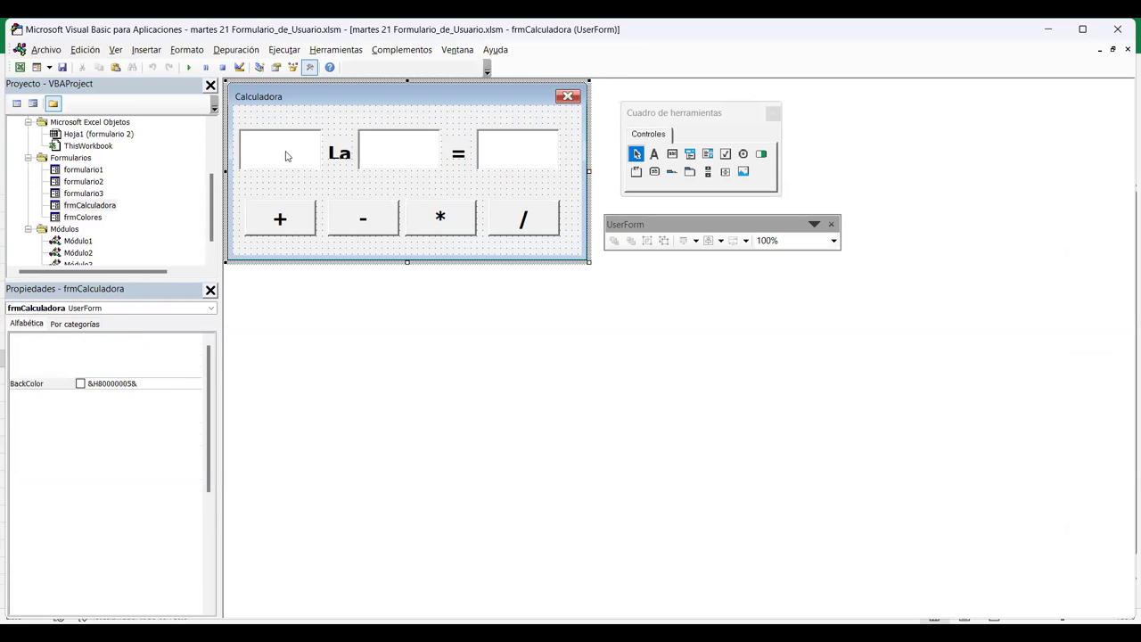
shift+click(427, 151)
shift+click(509, 153)
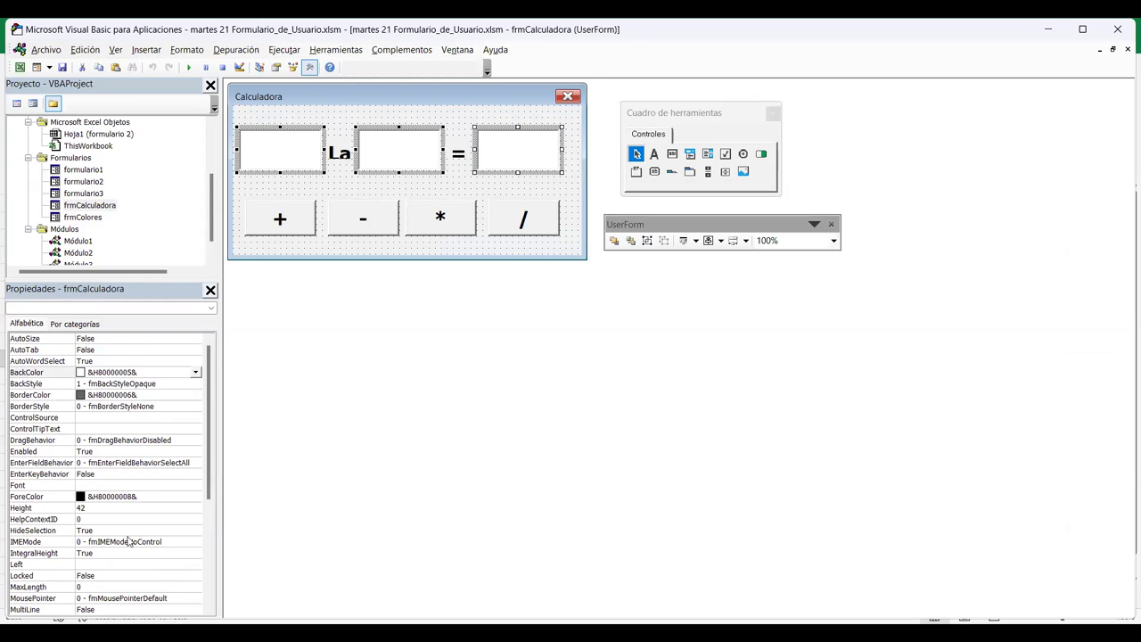
Set TextAlign of the three number boxes to 2 - fmTextAlignCenter.
scroll(129, 560, down, 1)
scroll(129, 560, down, 3)
scroll(129, 560, down, 2)
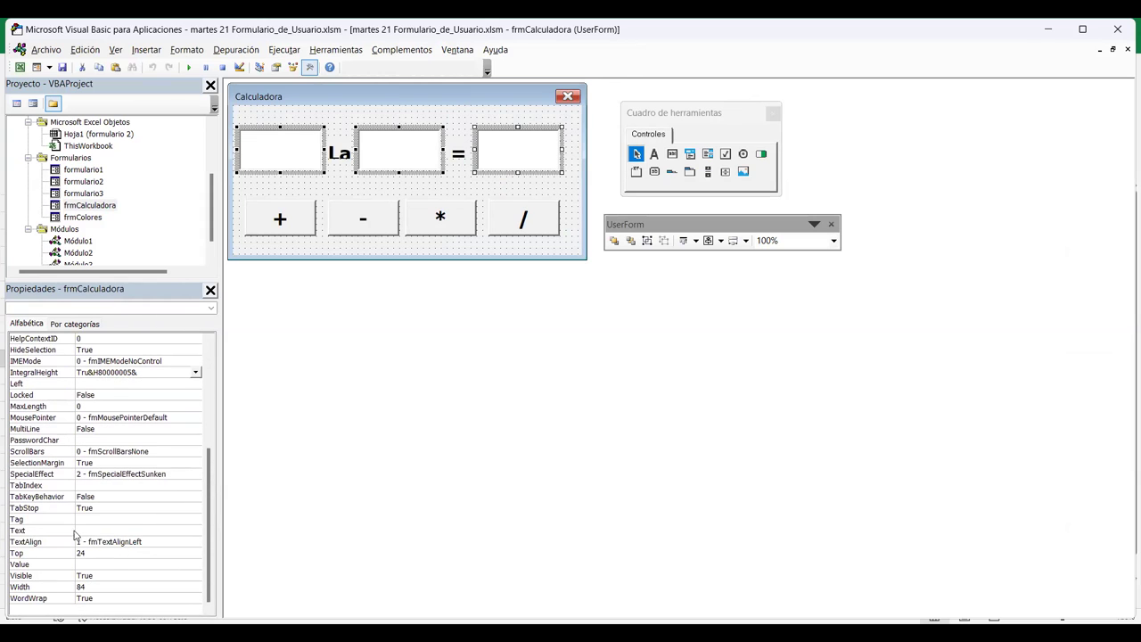
click(156, 543)
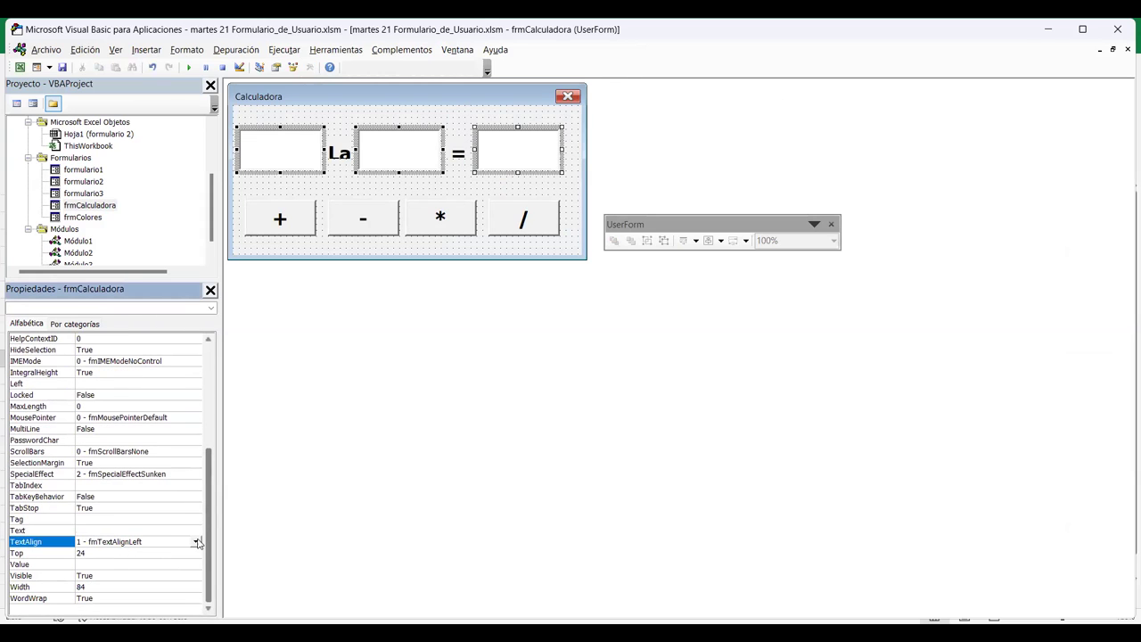
key(alt+Down)
click(145, 562)
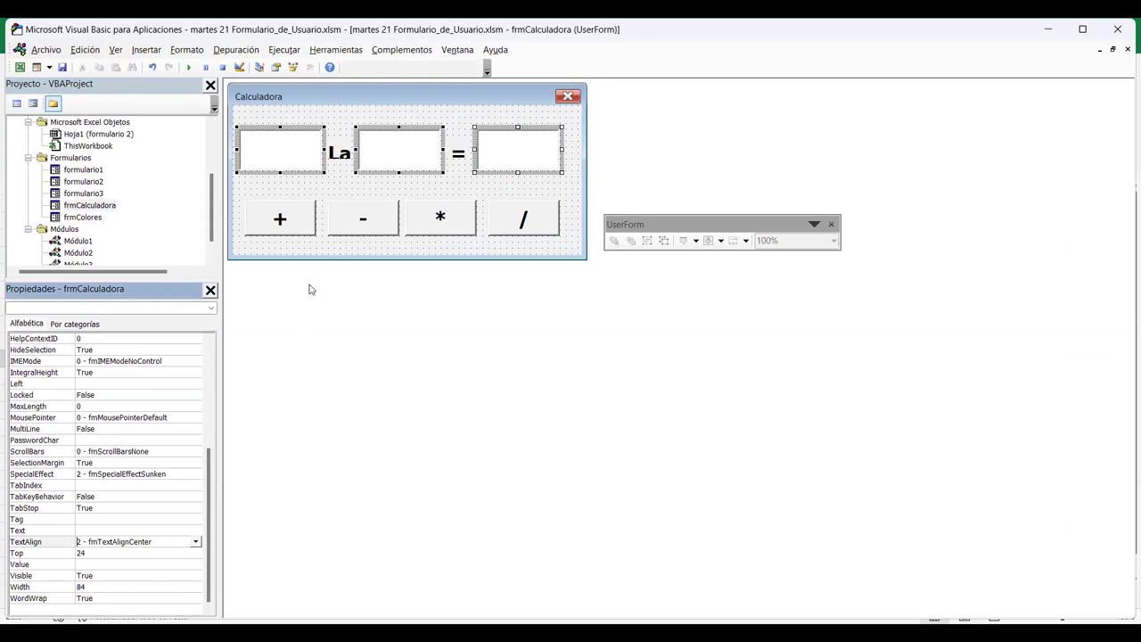
click(337, 194)
Copy the two cmdSuma_Click lines and paste them into a new cmdResta_Click procedure.
double_click(283, 215)
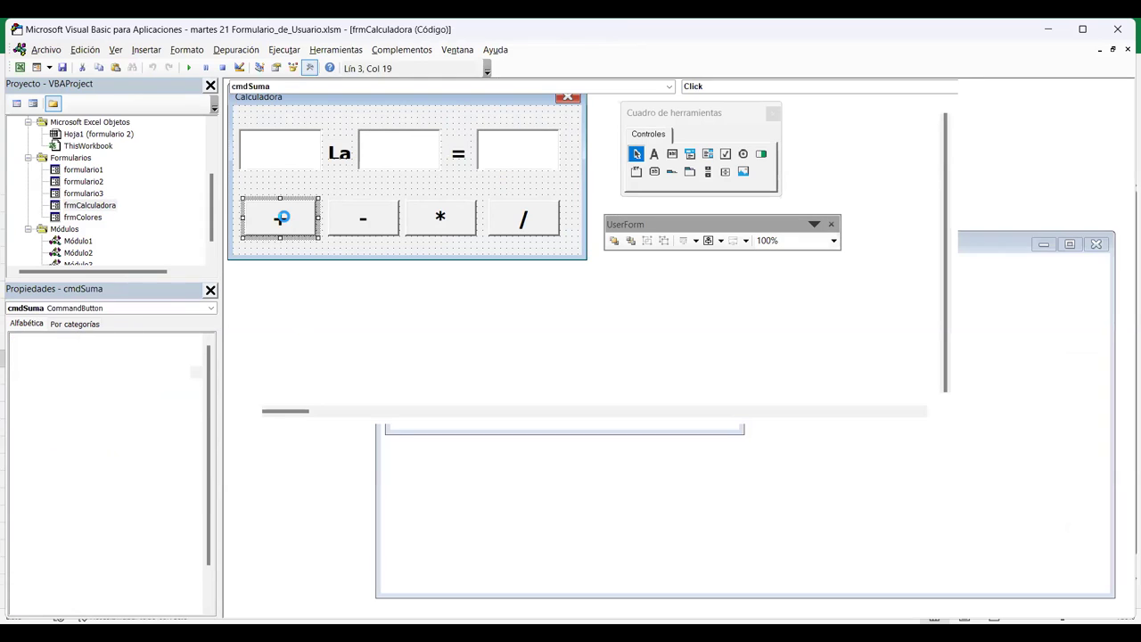
mouse_move(247, 125)
mouse_down()
mouse_move(399, 125)
mouse_move(449, 140)
mouse_up()
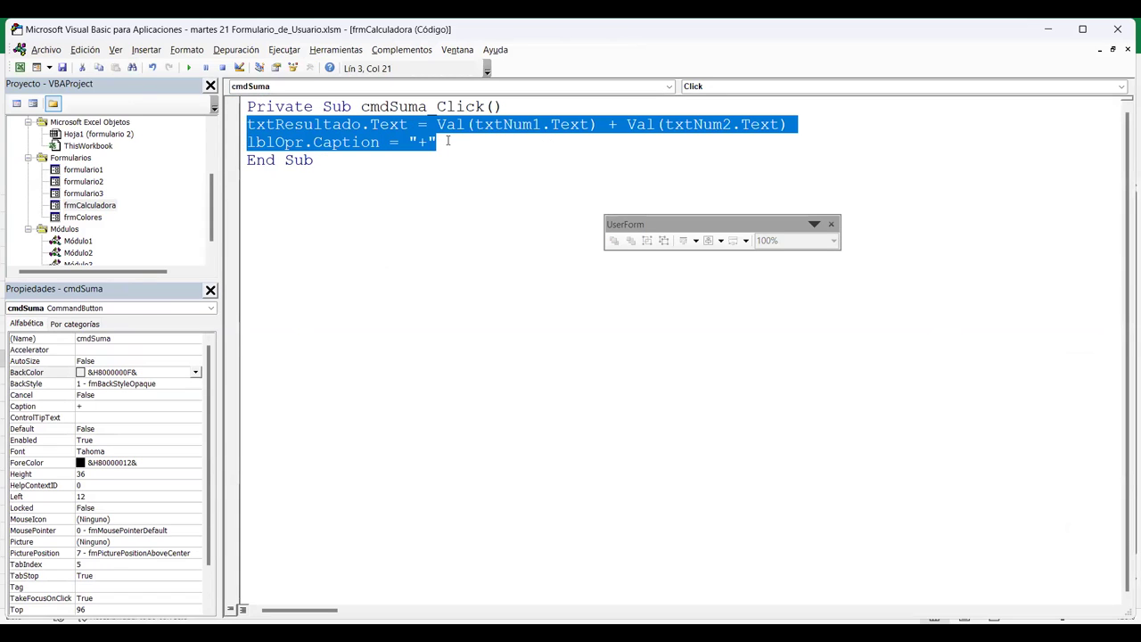
key(ctrl+x)
key(ctrl+z)
key(shift+F7)
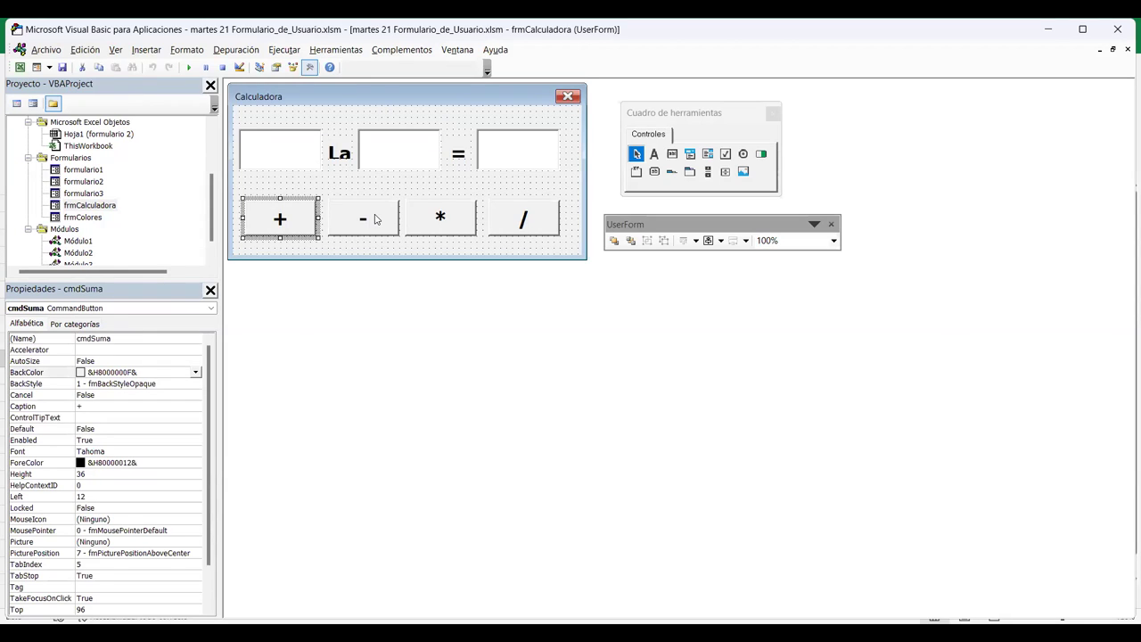
click(374, 219)
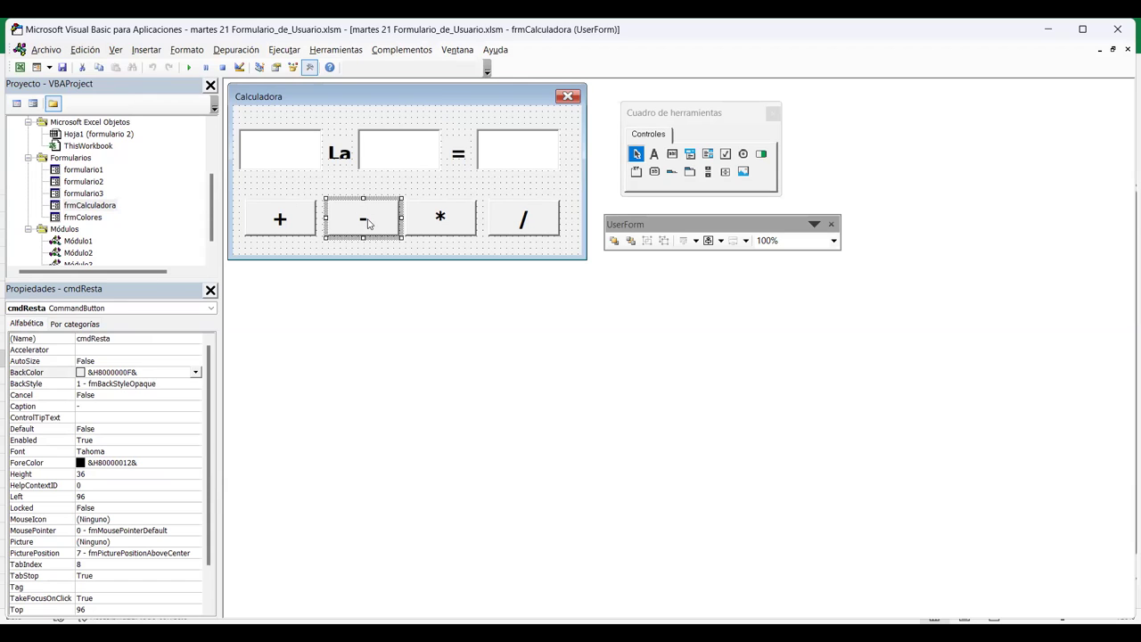
double_click(368, 223)
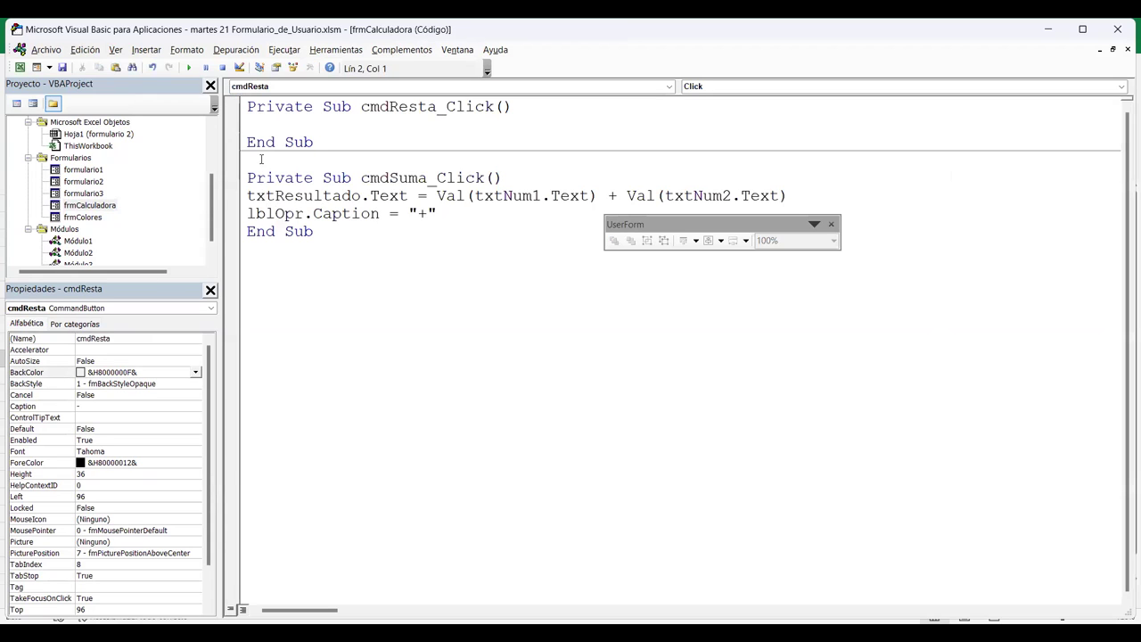
key(ctrl+v)
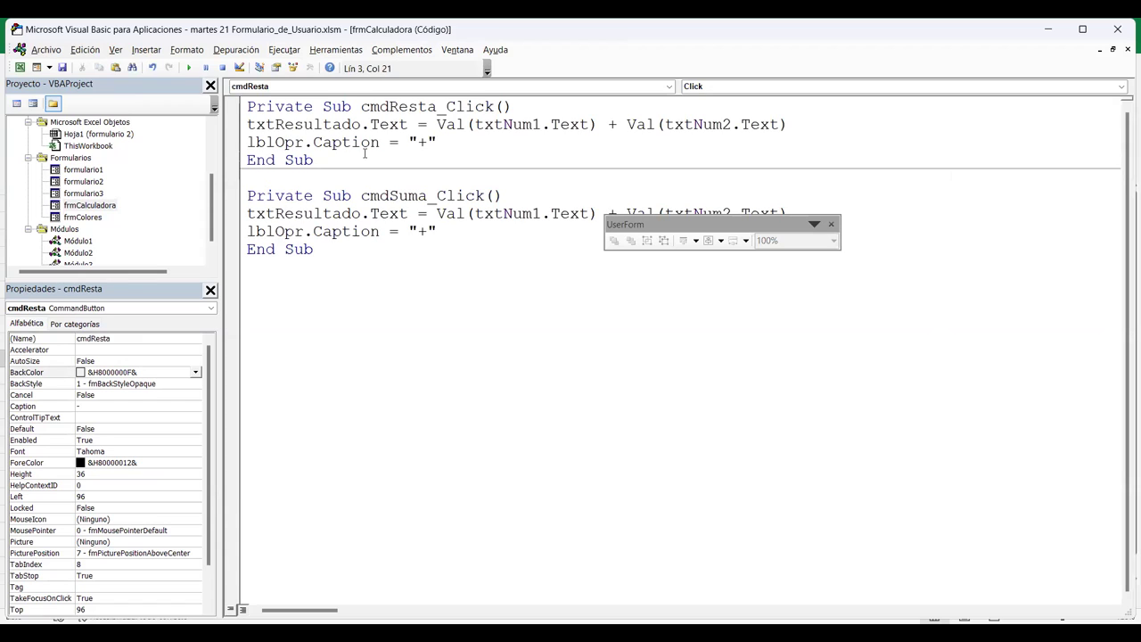
Examine the pasted result line in cmdResta_Click, highlighting the + between the two values.
click(354, 124)
click(459, 124)
drag(486, 124, 534, 124)
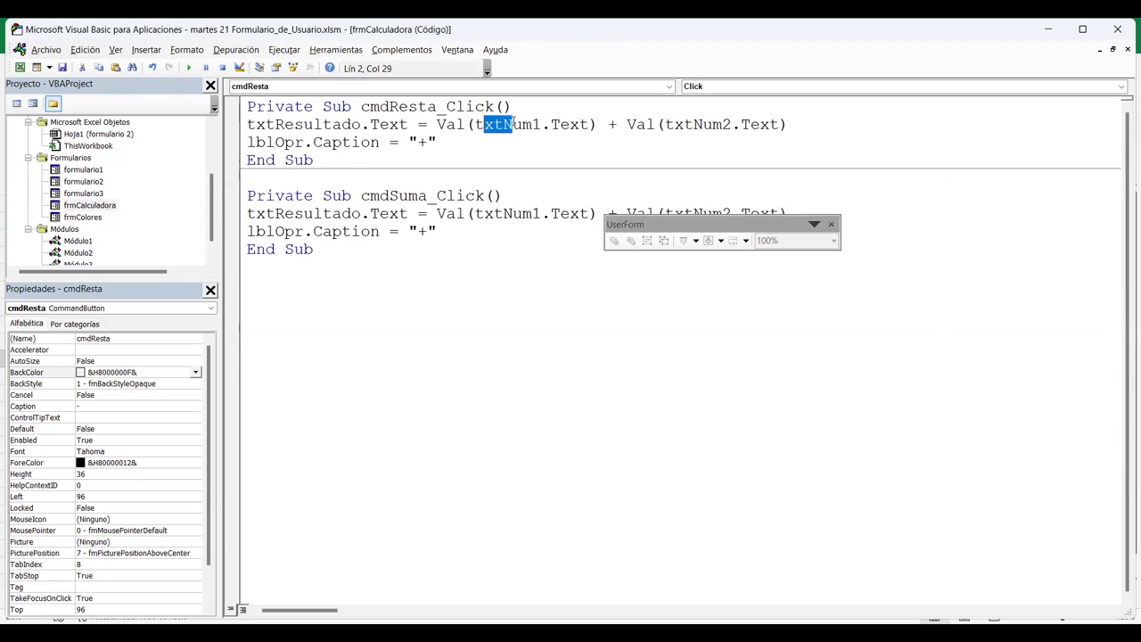
click(533, 124)
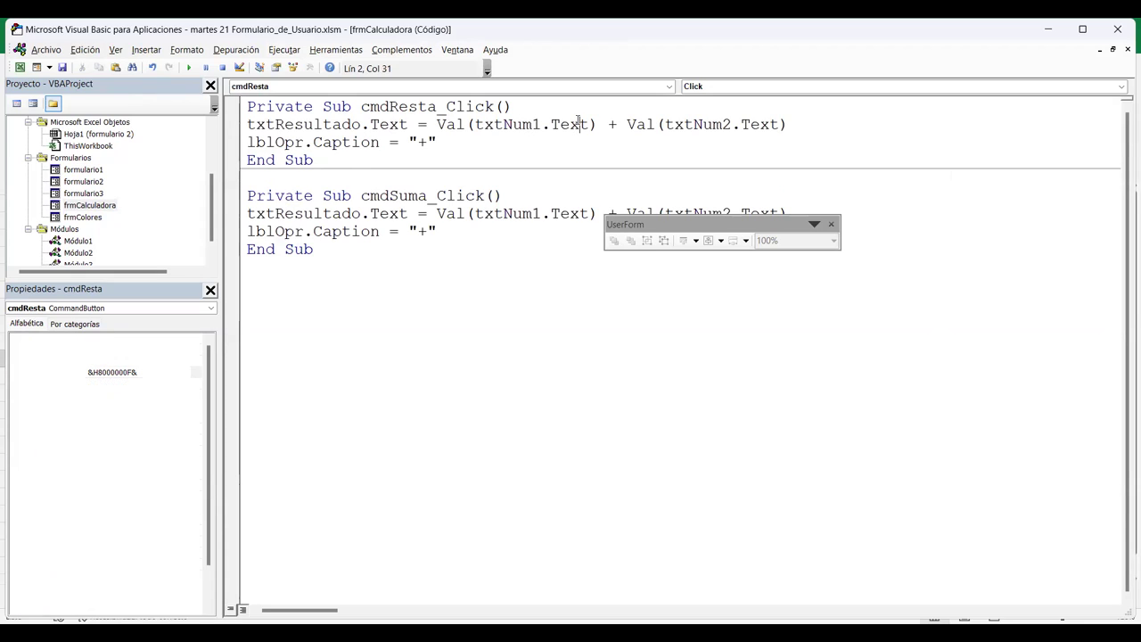
click(458, 124)
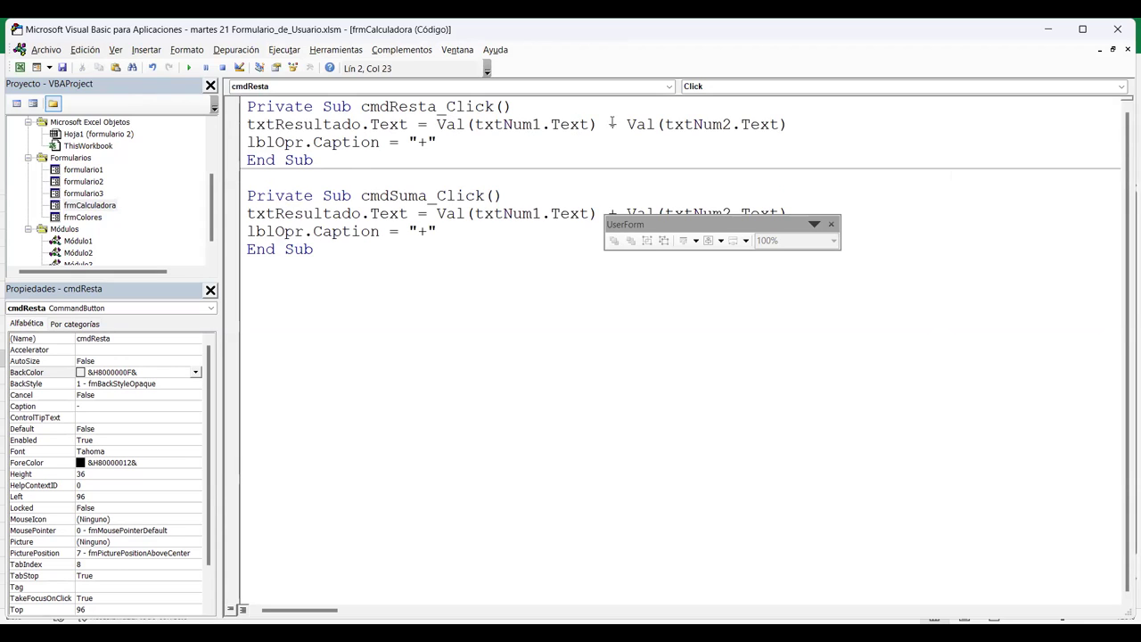
drag(599, 124, 615, 124)
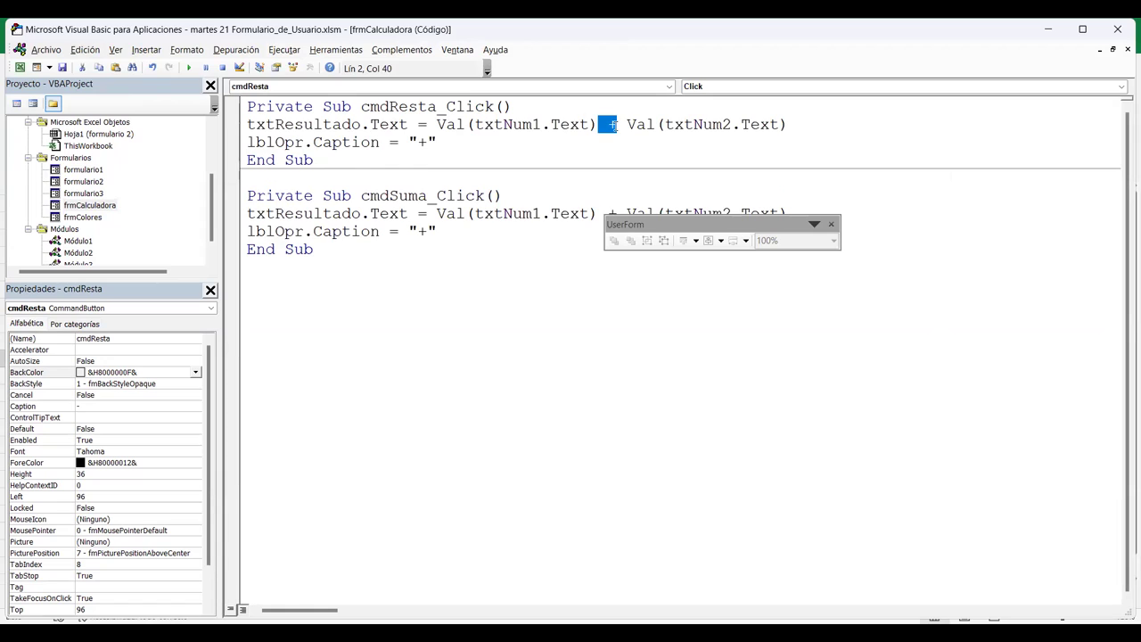
click(683, 124)
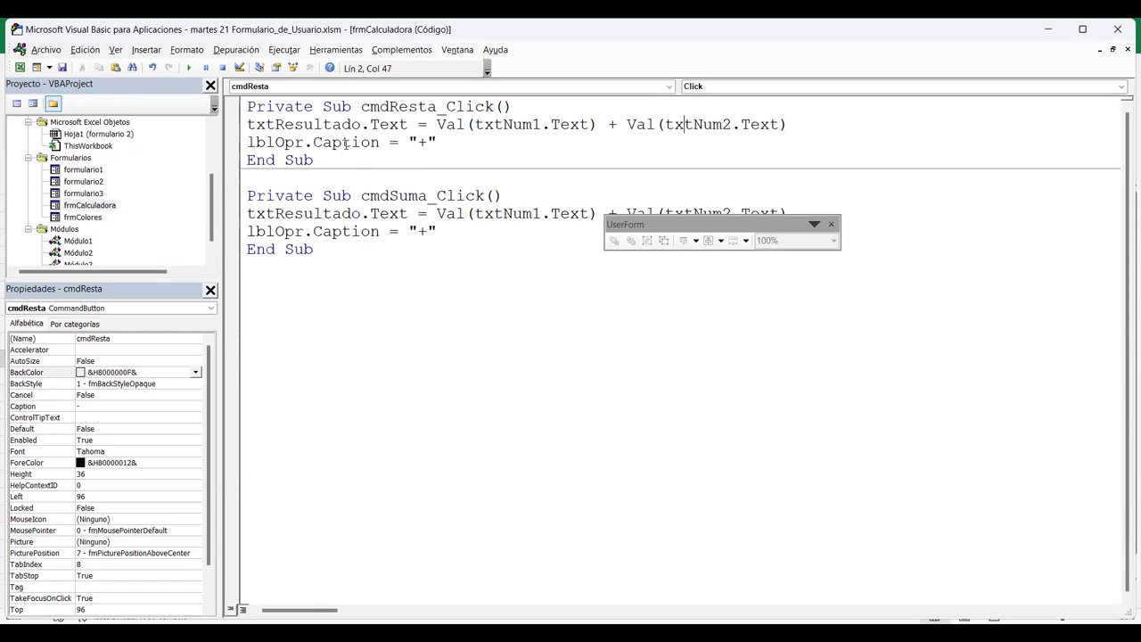
Change the label caption in cmdResta_Click from "+" to "-".
click(432, 141)
key(BackSpace)
text(-)
Run the form and test 9 and 7 with -, which still returns 16.
click(191, 70)
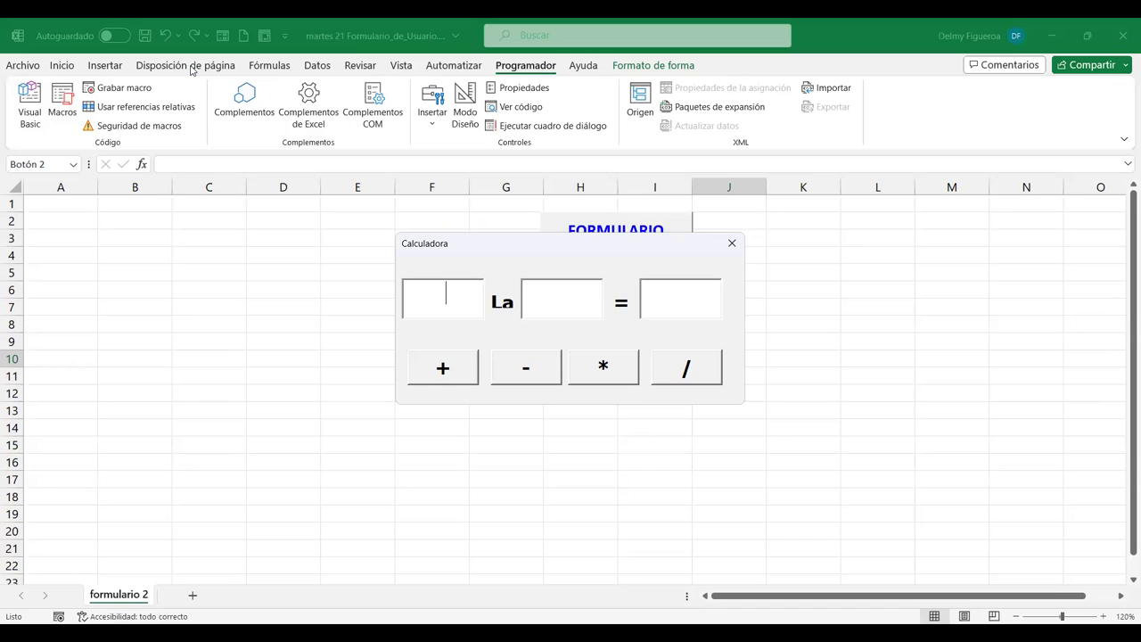
text(9)
click(575, 296)
text(7)
click(537, 369)
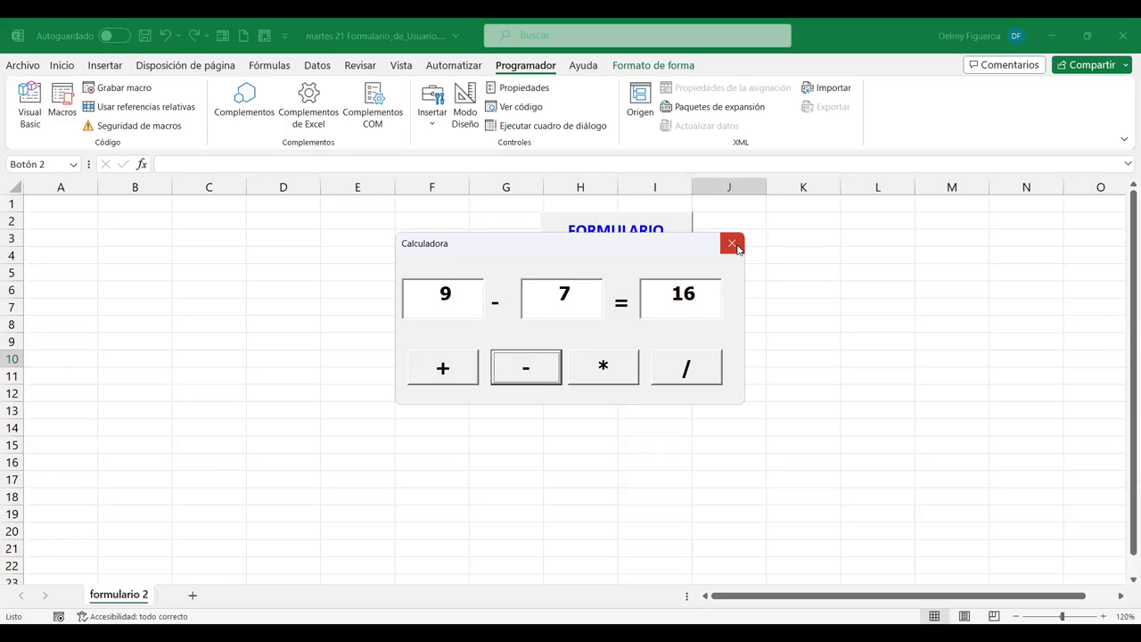
key(alt+F11)
Replace the + operator with - in the cmdResta_Click calculation line.
double_click(369, 216)
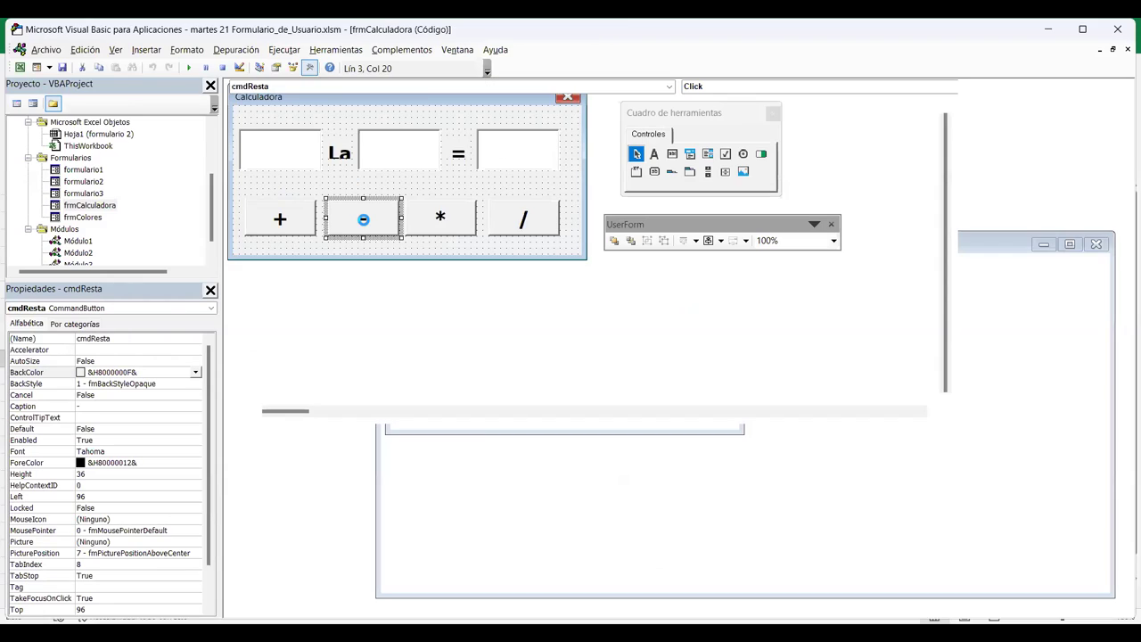
double_click(612, 125)
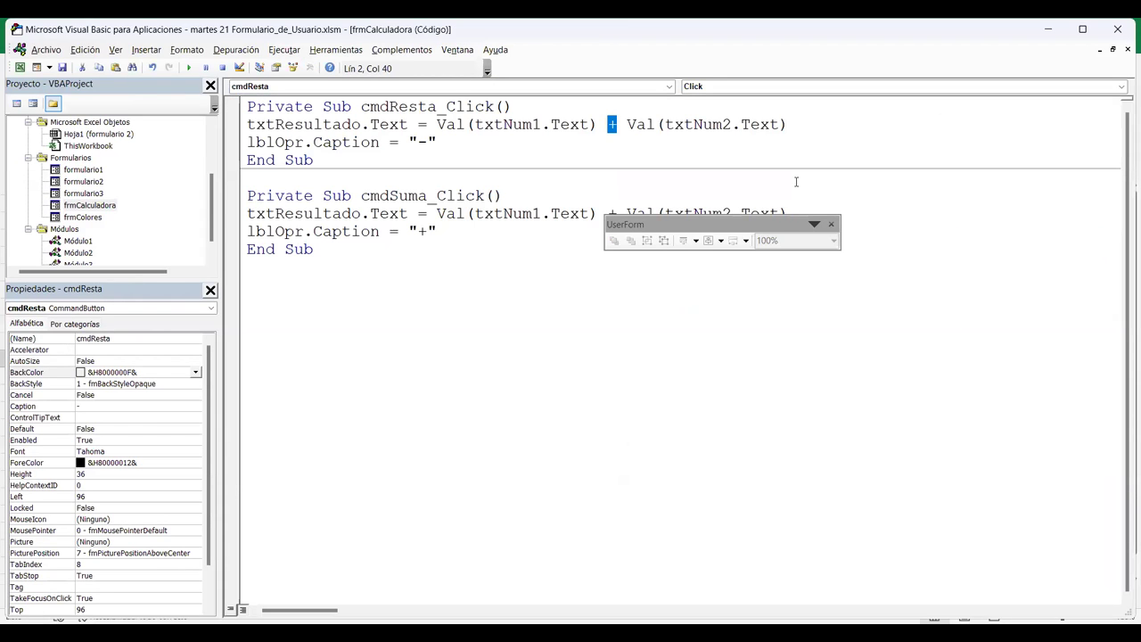
text(-)
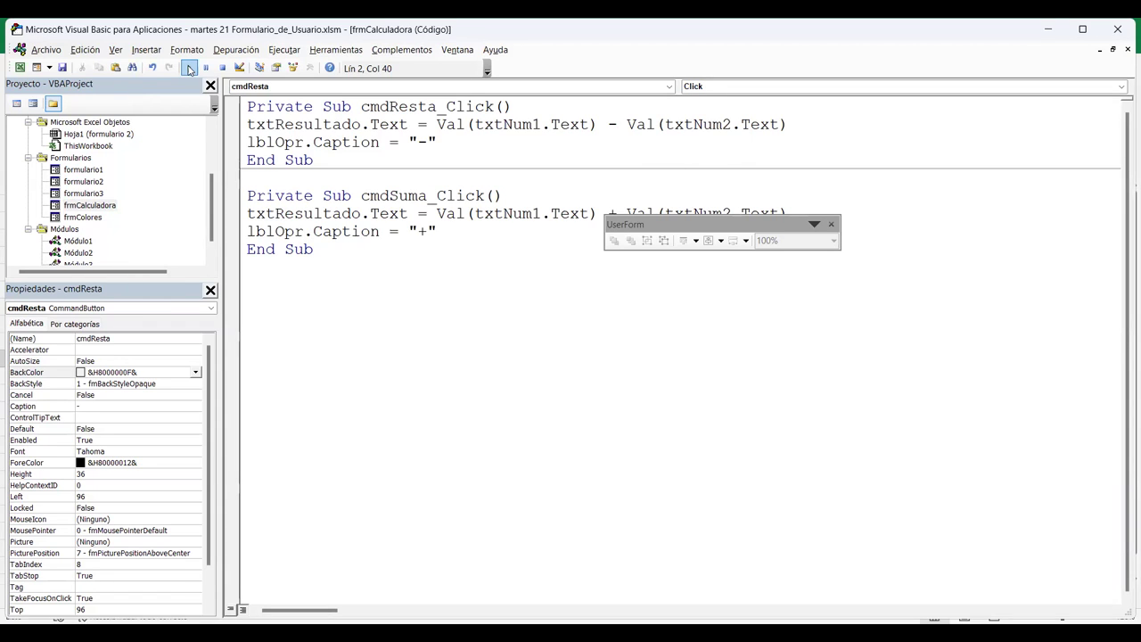
Run the form and subtract 12 from 10, getting -2.
click(189, 69)
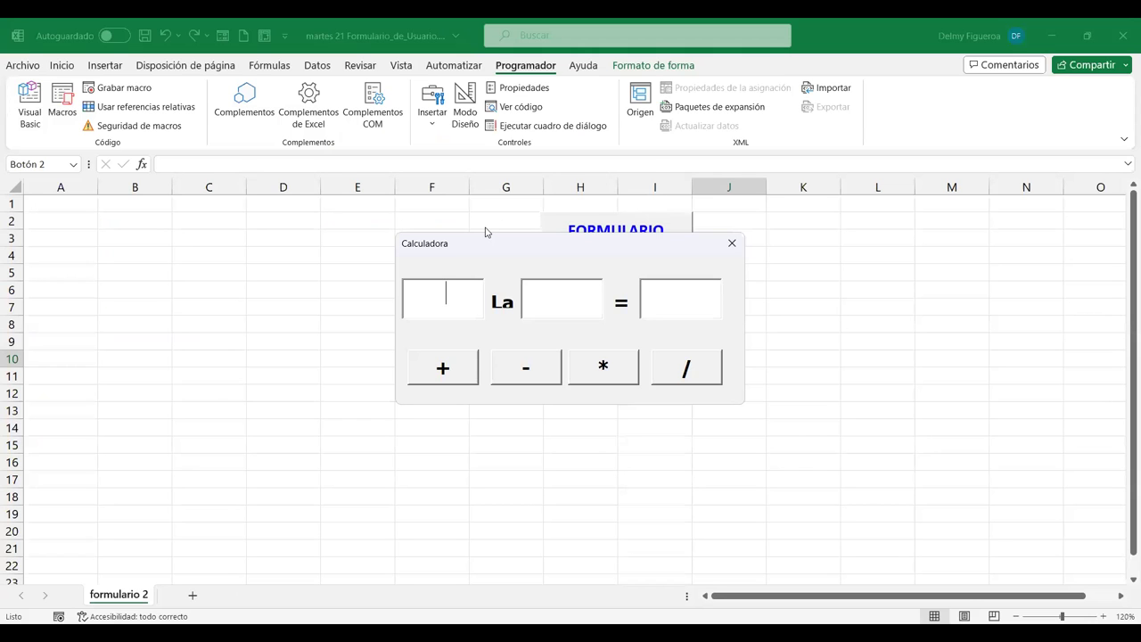
text(10)
click(579, 287)
text(12)
click(535, 369)
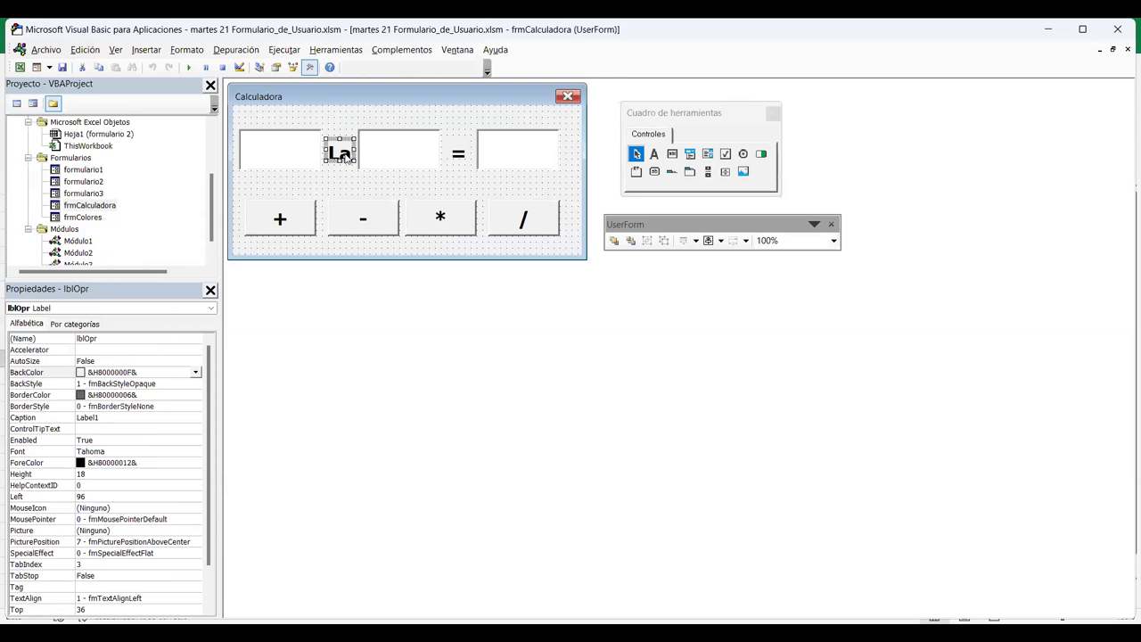
Set lblOpr's TextAlign to 2 - fmTextAlignCenter, then select the whole form.
scroll(129, 498, down, 3)
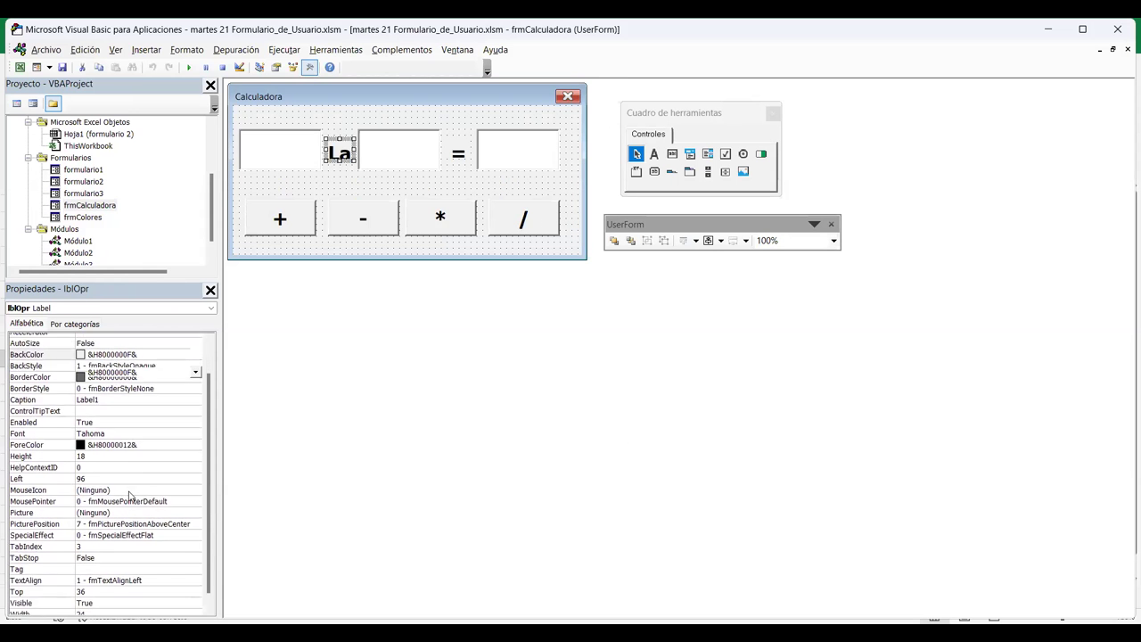
click(140, 555)
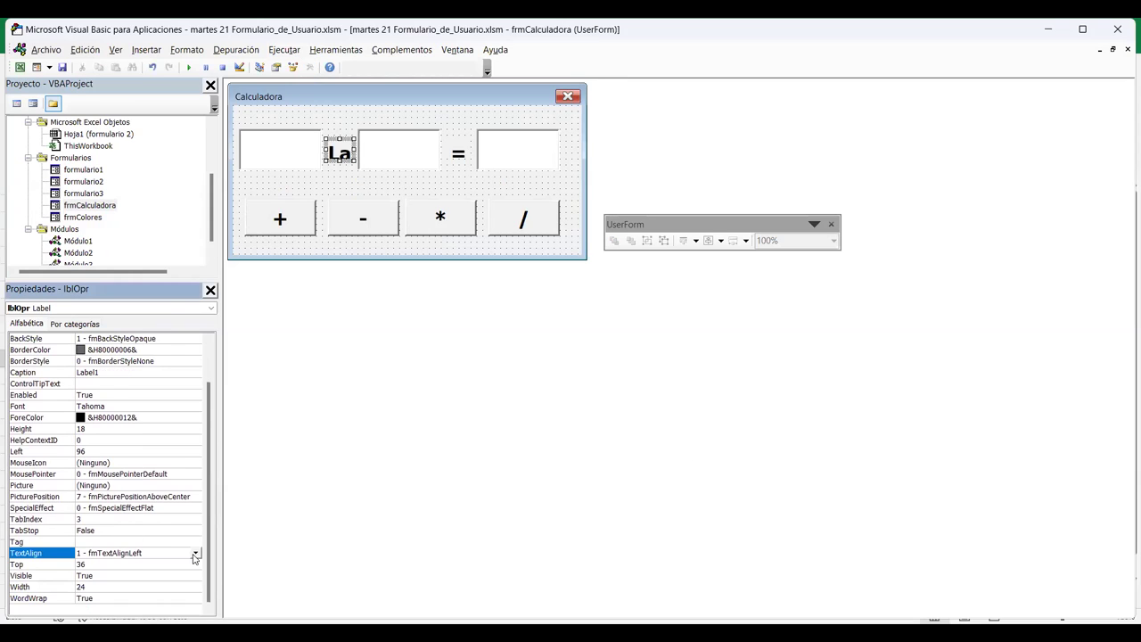
click(195, 553)
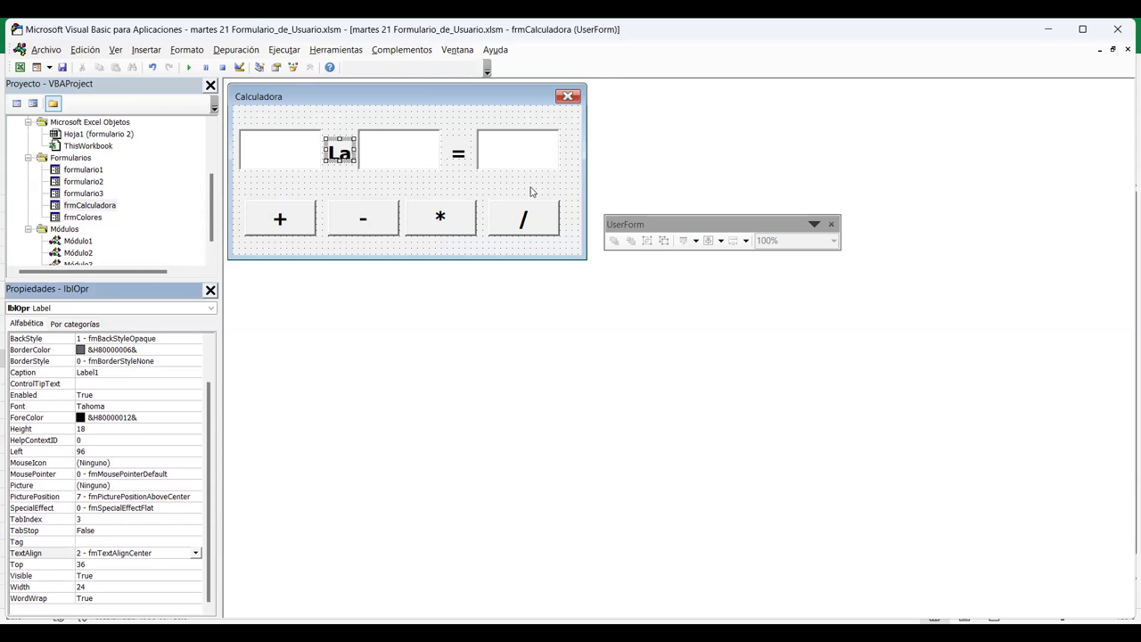
click(574, 180)
Copy the subtraction code into a new cmdMult_Click and change both minus signs to *.
double_click(385, 218)
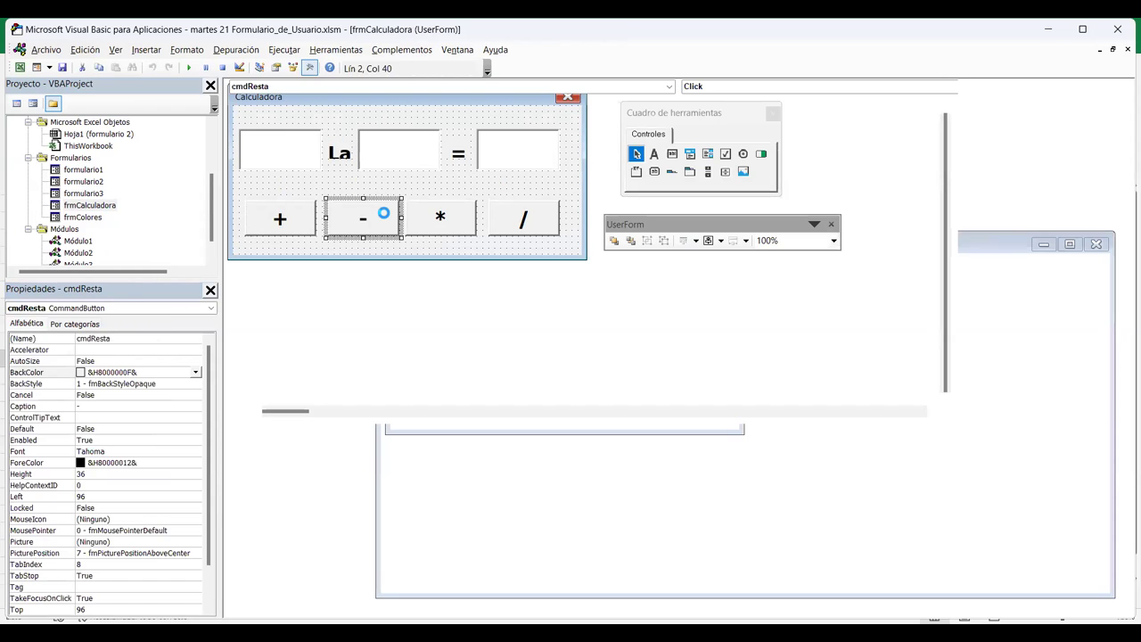
mouse_move(247, 124)
mouse_down()
mouse_move(484, 125)
mouse_move(483, 142)
mouse_up()
key(ctrl+c)
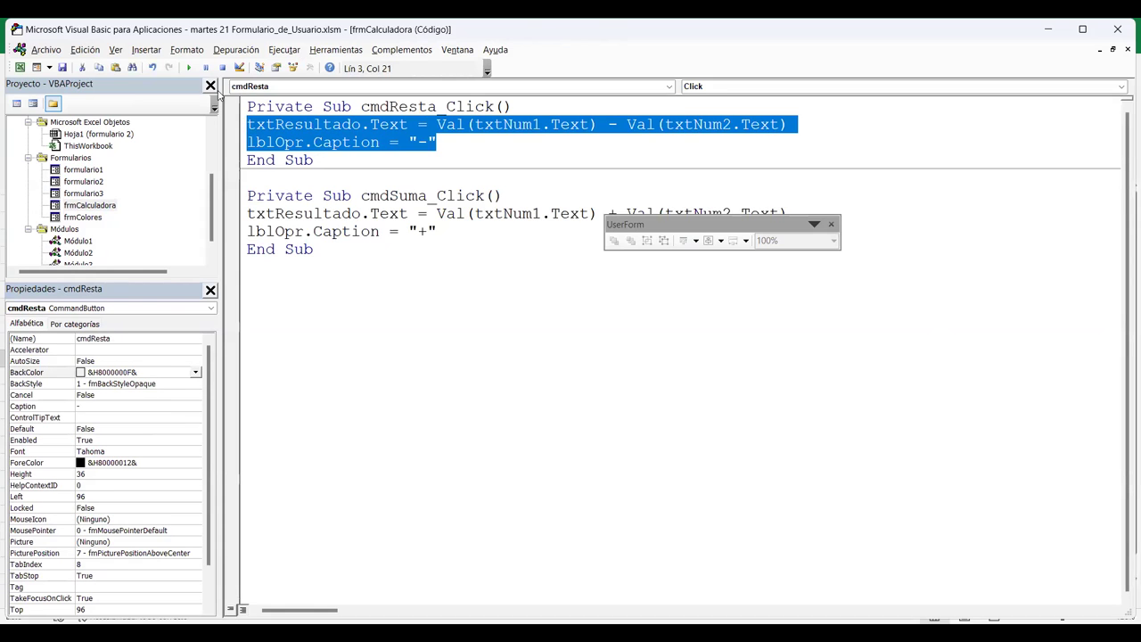
key(shift+F7)
double_click(439, 214)
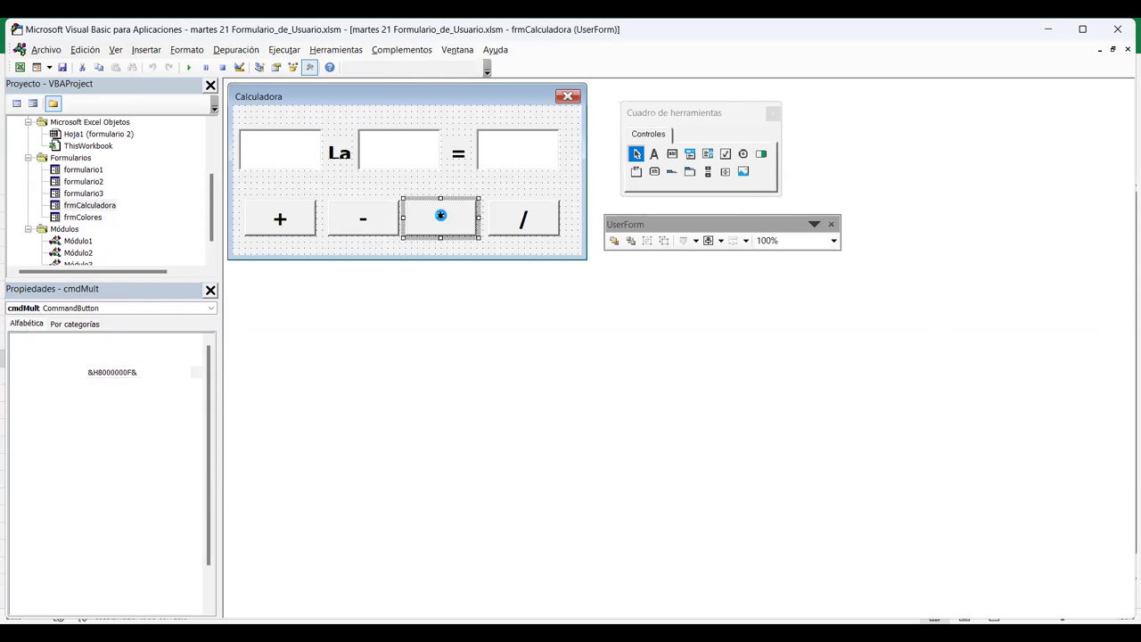
key(ctrl+v)
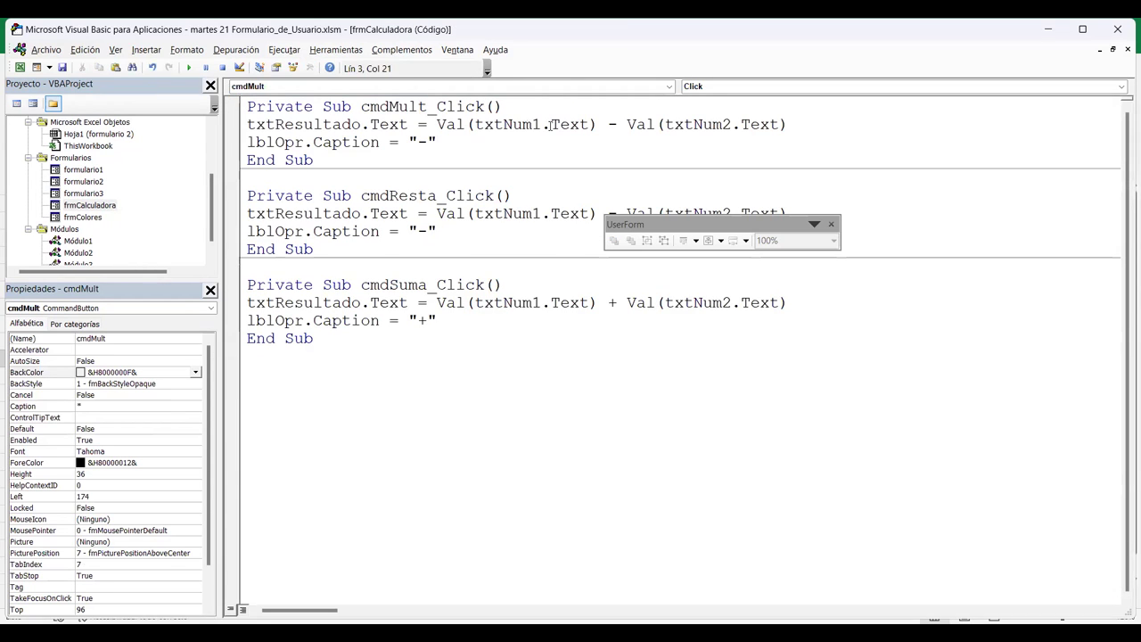
click(617, 125)
key(shift+Left)
text(*)
click(429, 143)
key(shift+Left)
text(*)
Paste the code into a new cmdDiv_Click, change both minus signs to /, and run the form.
key(shift+F7)
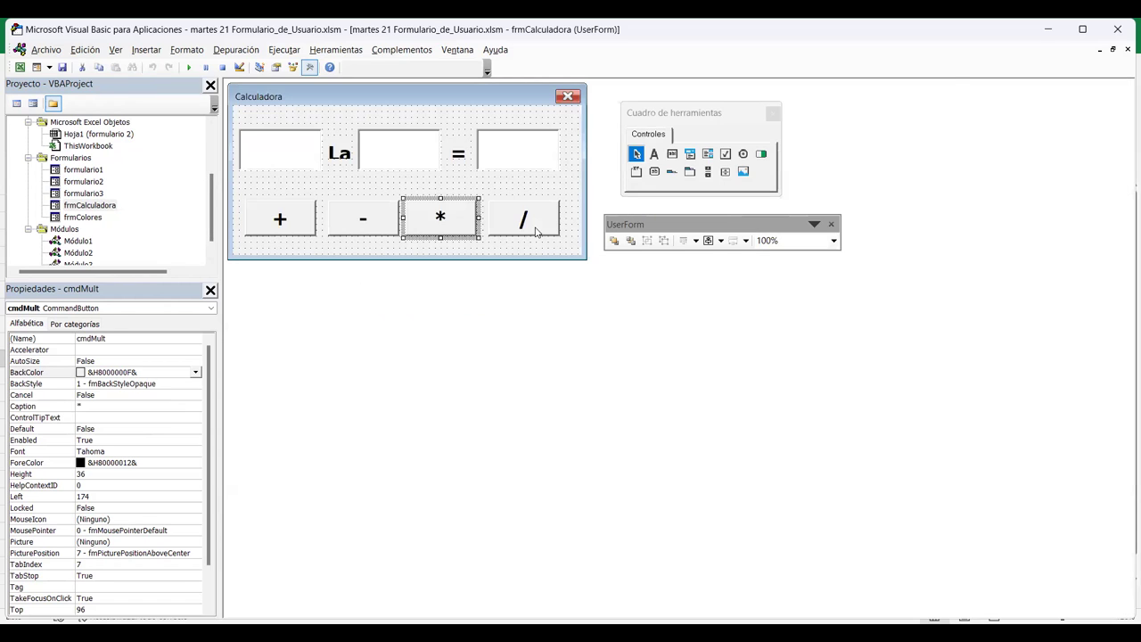
double_click(536, 231)
key(ctrl+v)
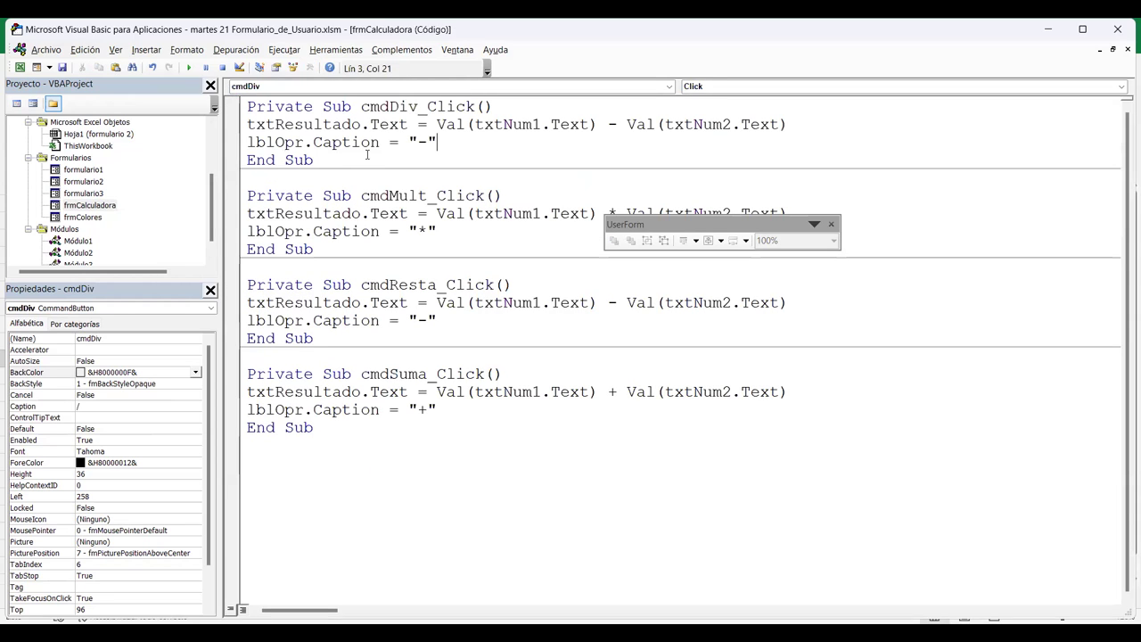
double_click(611, 125)
text(/)
click(429, 142)
key(shift+Left)
text(/)
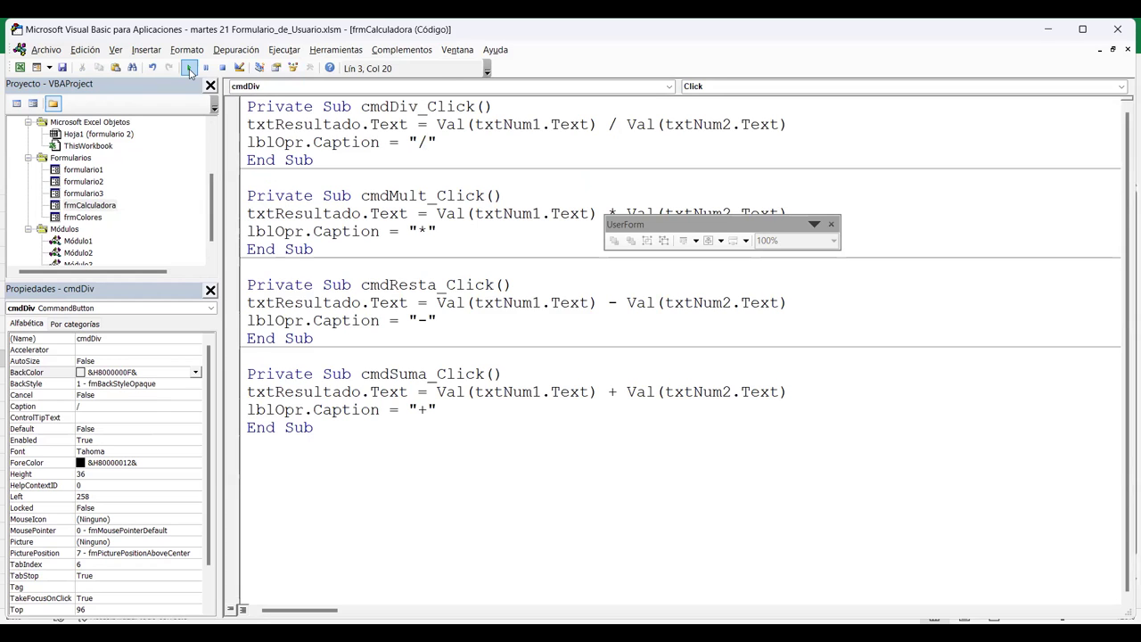
click(190, 72)
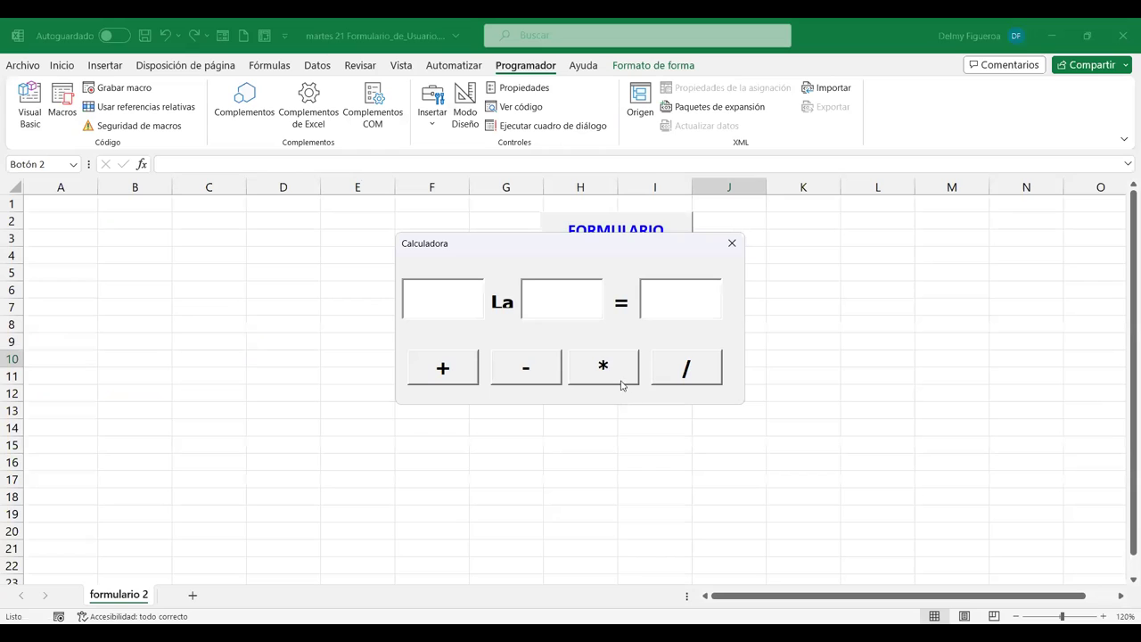
Enter 5 and 6 and try /, *, - and + in turn.
text(5)
click(560, 302)
text(6)
click(698, 373)
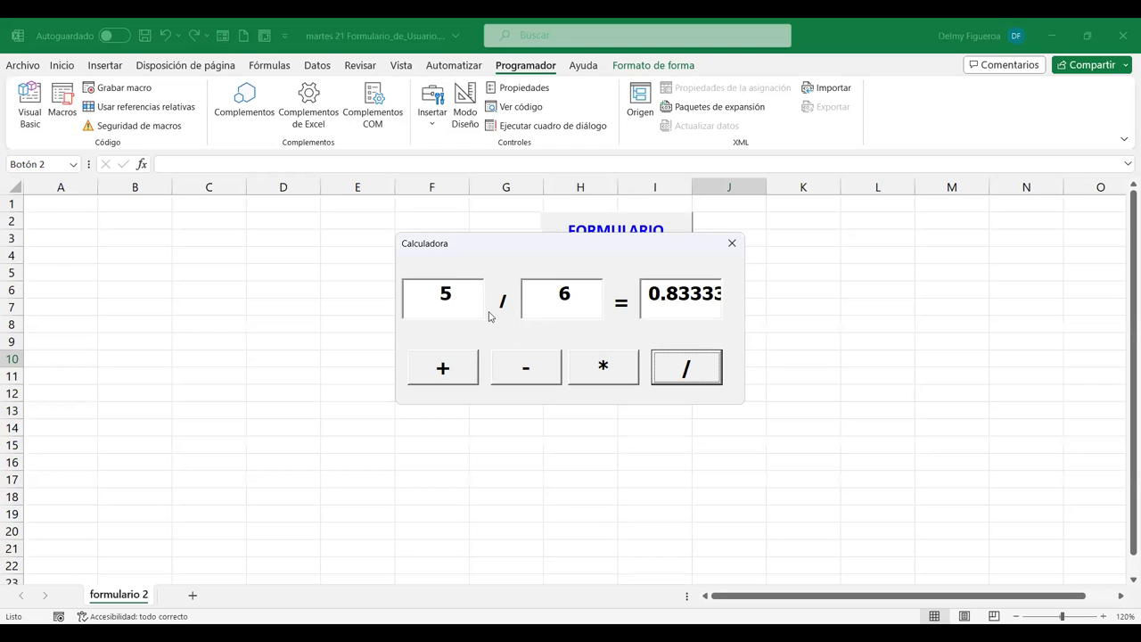
click(611, 369)
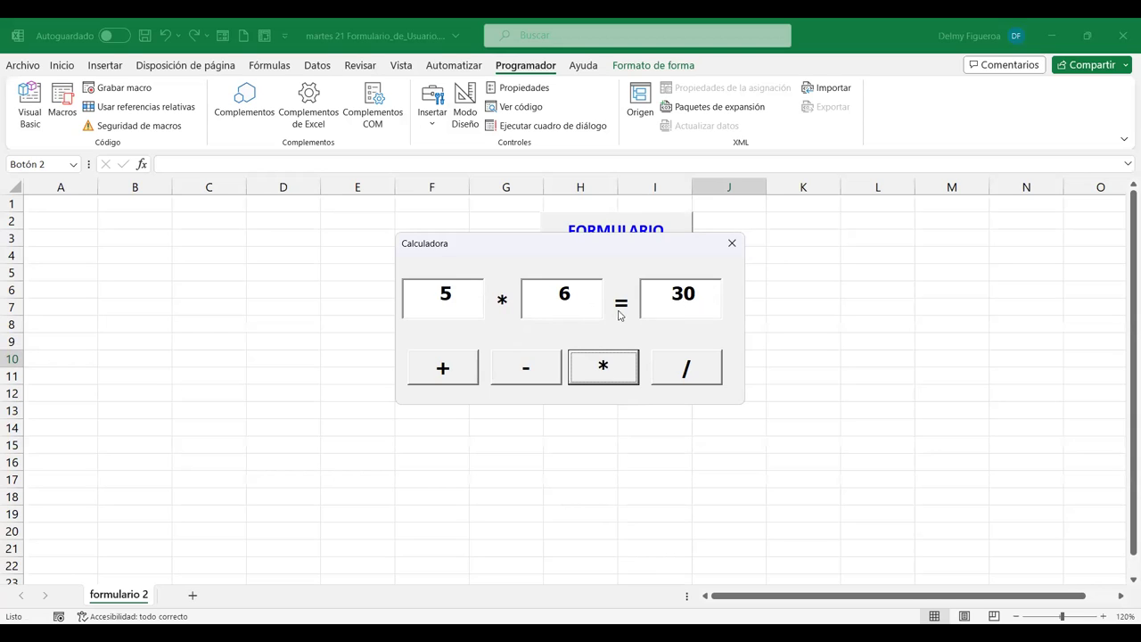
click(537, 371)
click(435, 370)
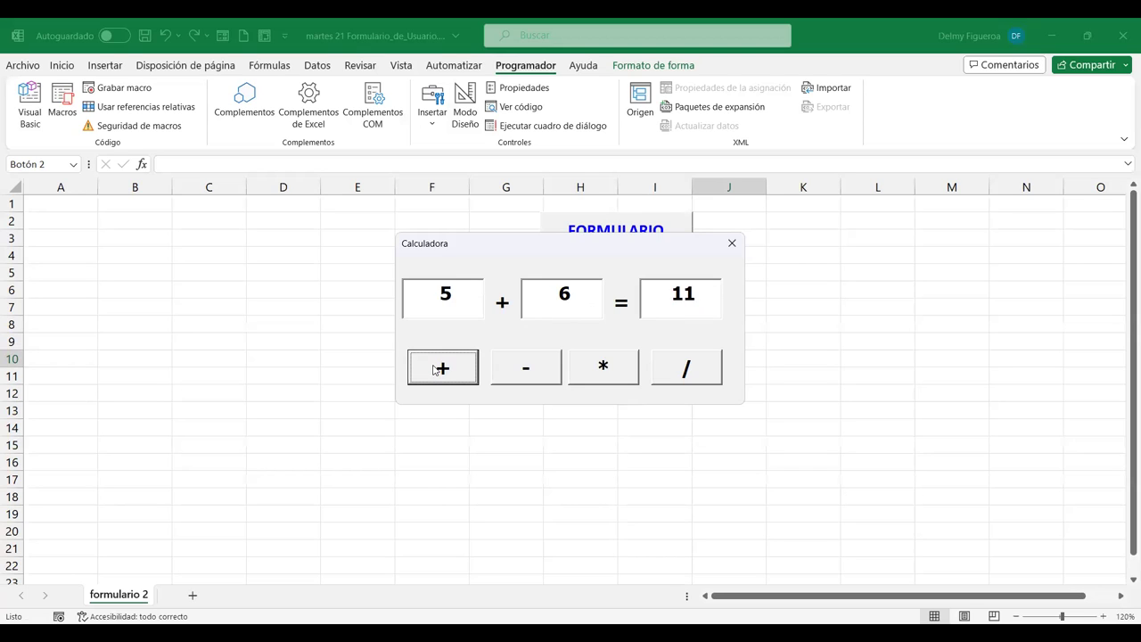
Change the first number to 20 and try +, -, *, / (26, 14, 120, 3.33333).
double_click(441, 295)
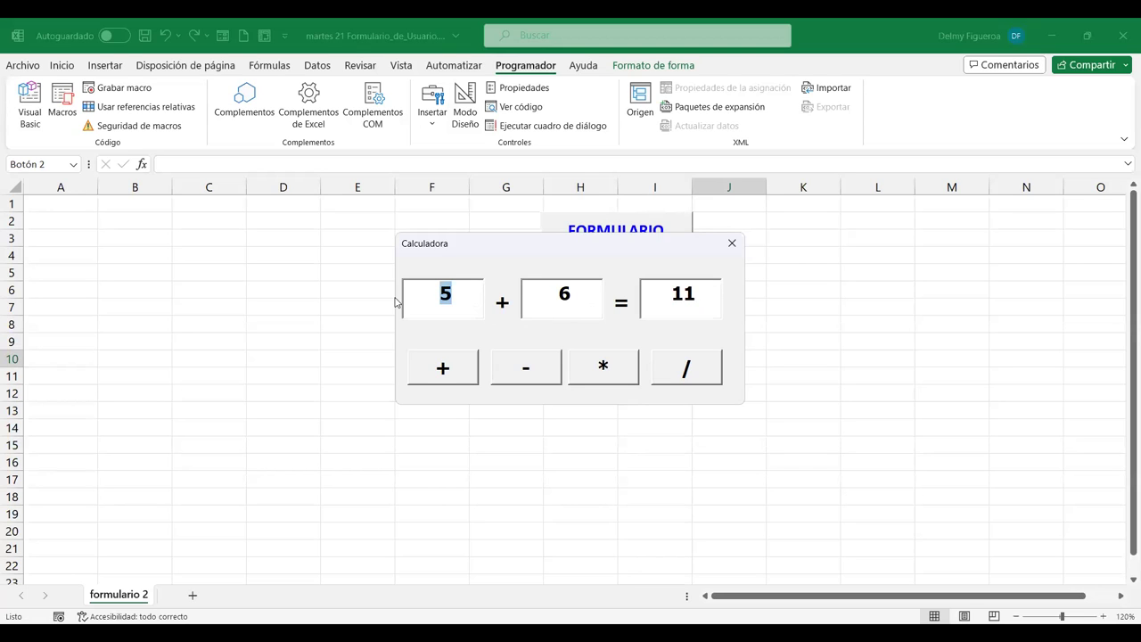
text(20)
click(464, 379)
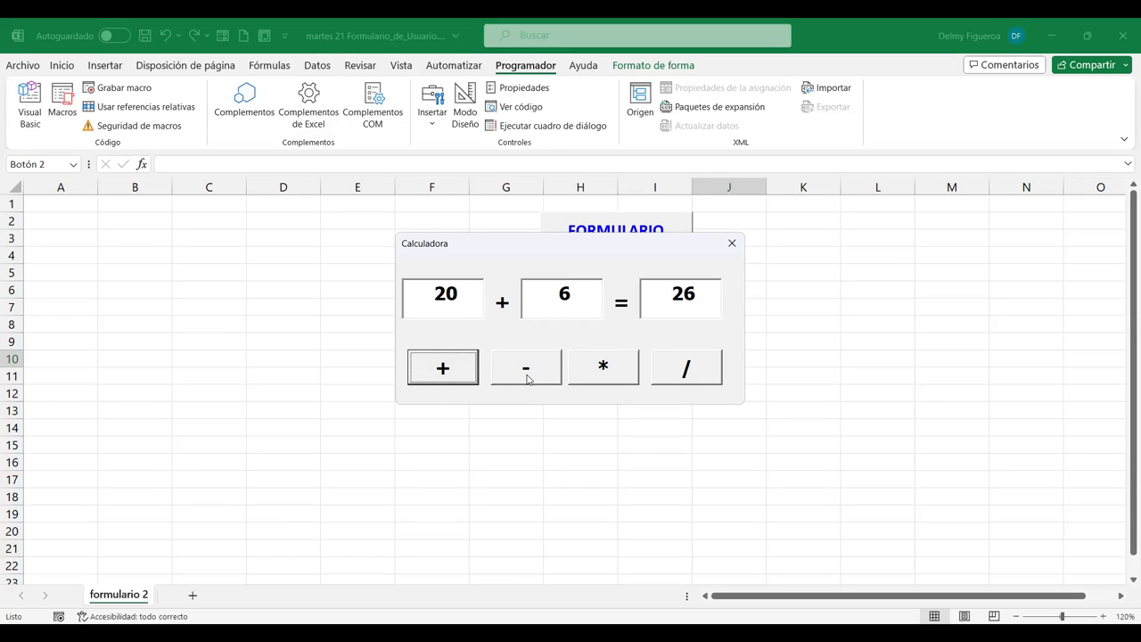
click(527, 379)
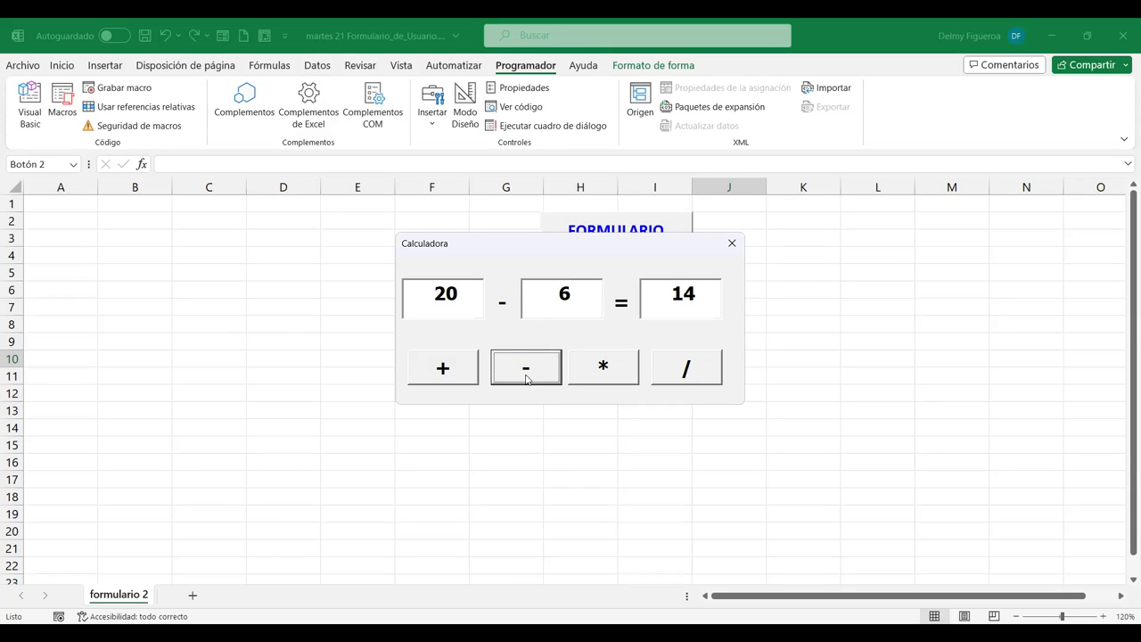
click(603, 376)
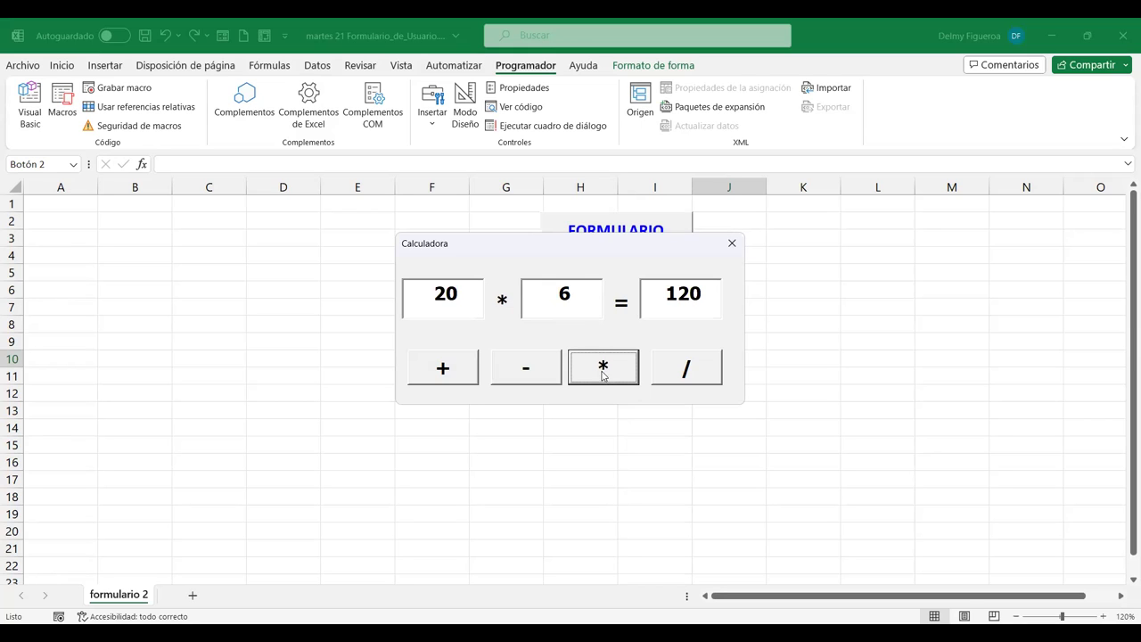
click(692, 364)
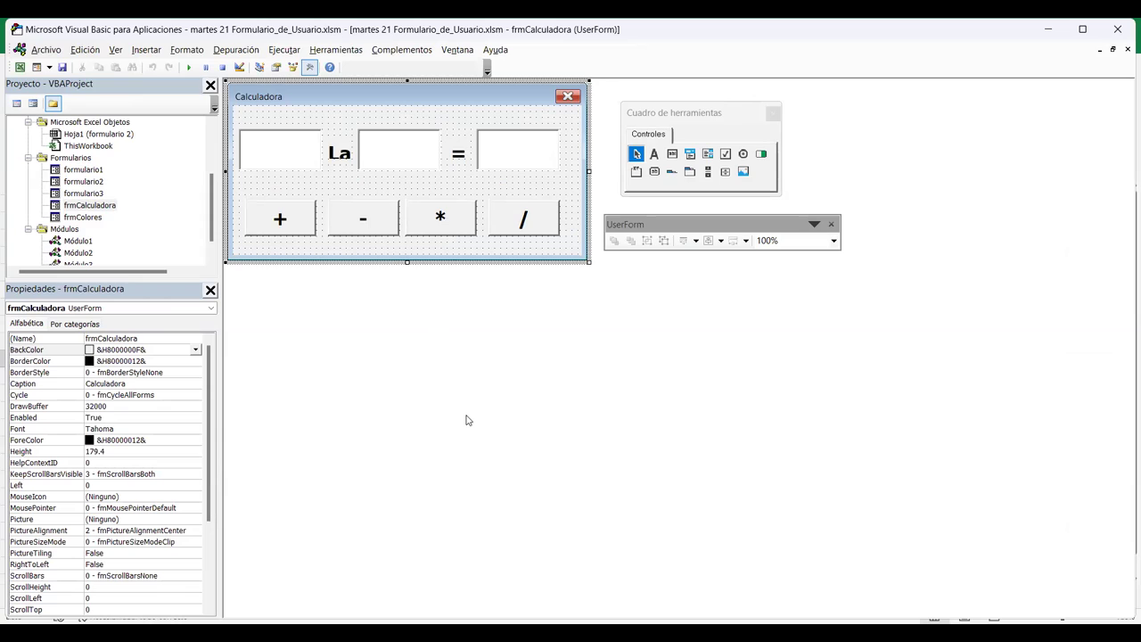
Rerun the Calculadora form, then add a blank UserForm1, enlarge it to 232.8 high, and run it.
key(F5)
key(alt+i)
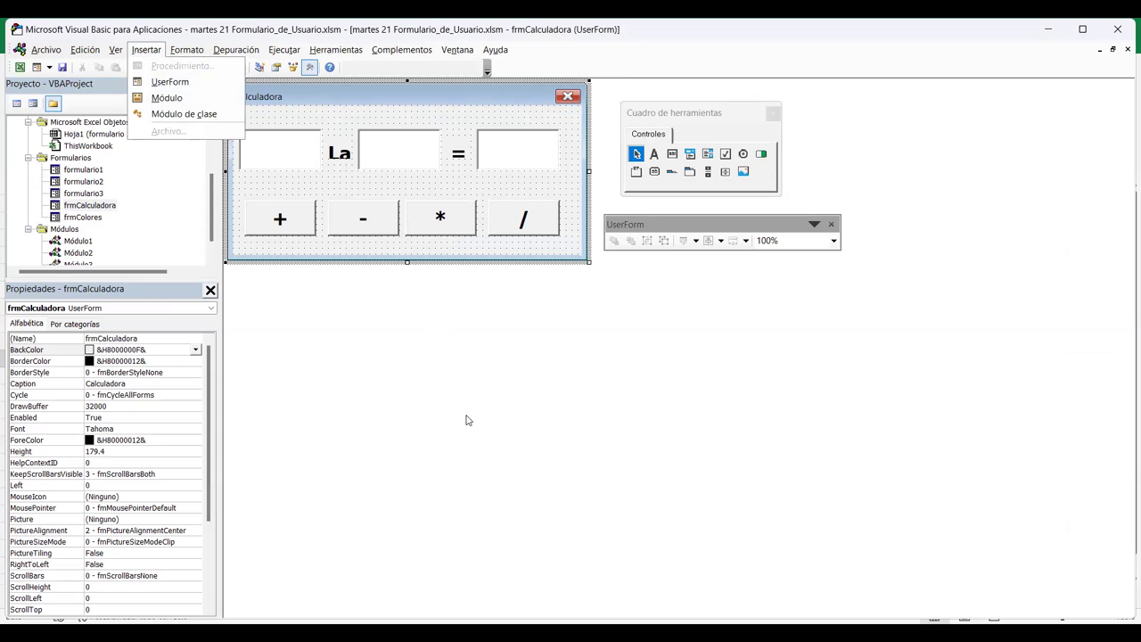
key(Down)
key(Return)
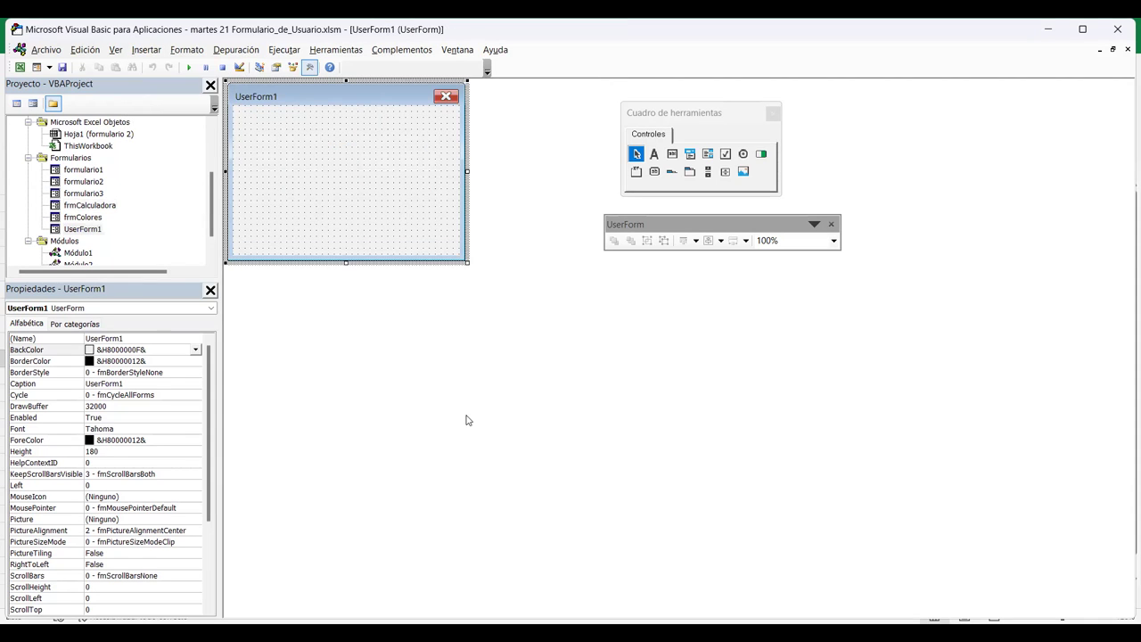
drag(466, 262, 516, 314)
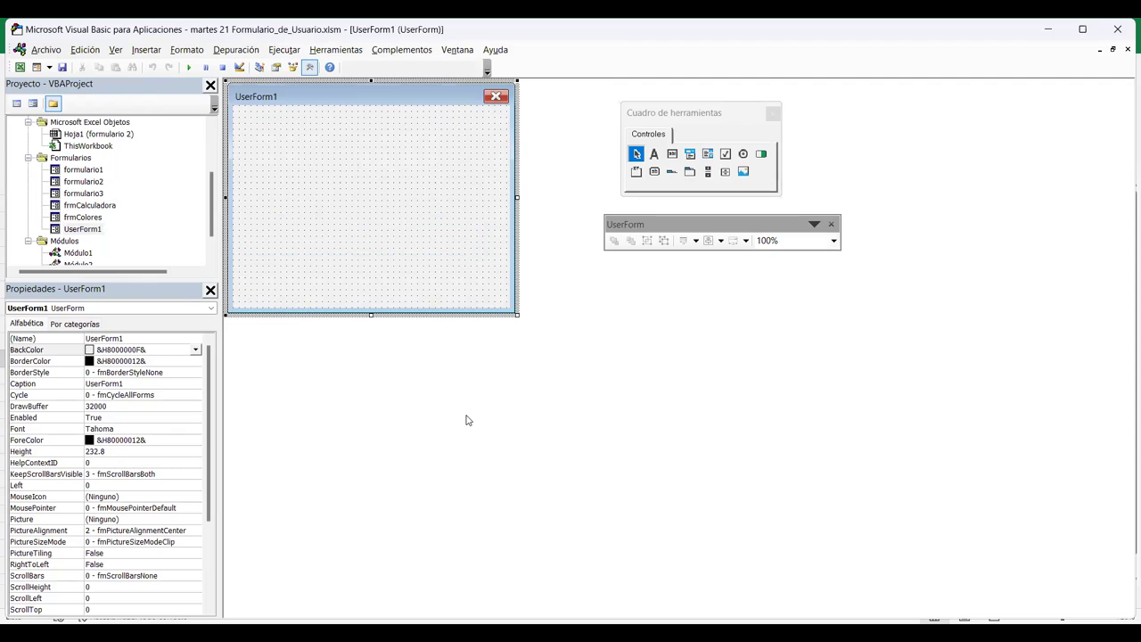
key(F5)
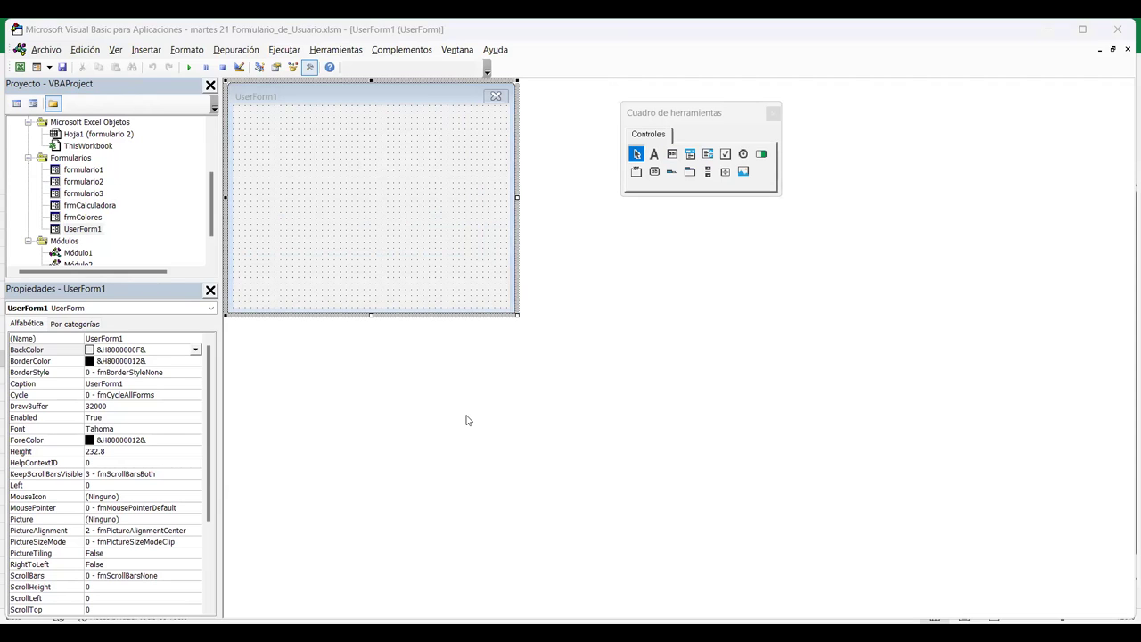
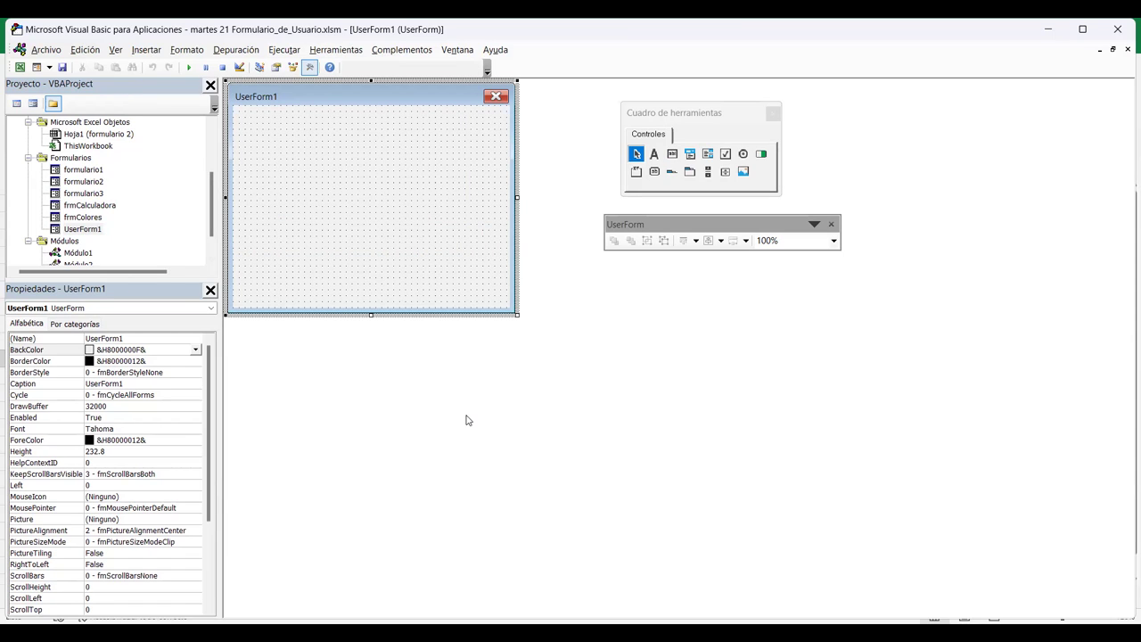
Set UserForm1's Caption property to 'Conversor de temperatura' in the Properties window.
key(alt+F11)
key(F4)
text(Conversor de temperatura)
key(Return)
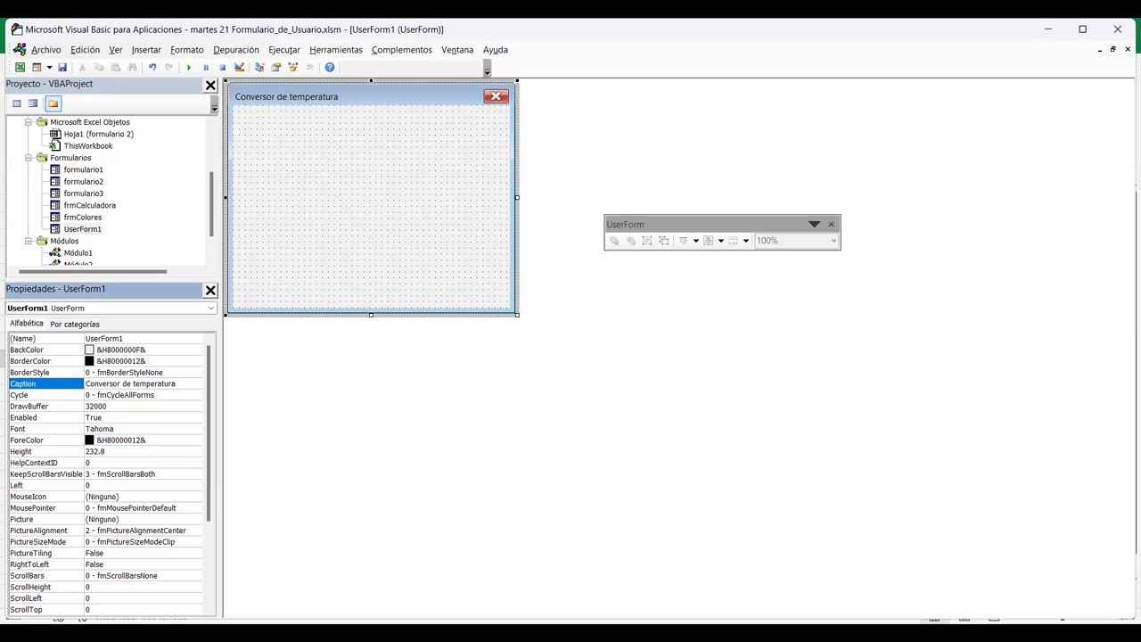
click(370, 205)
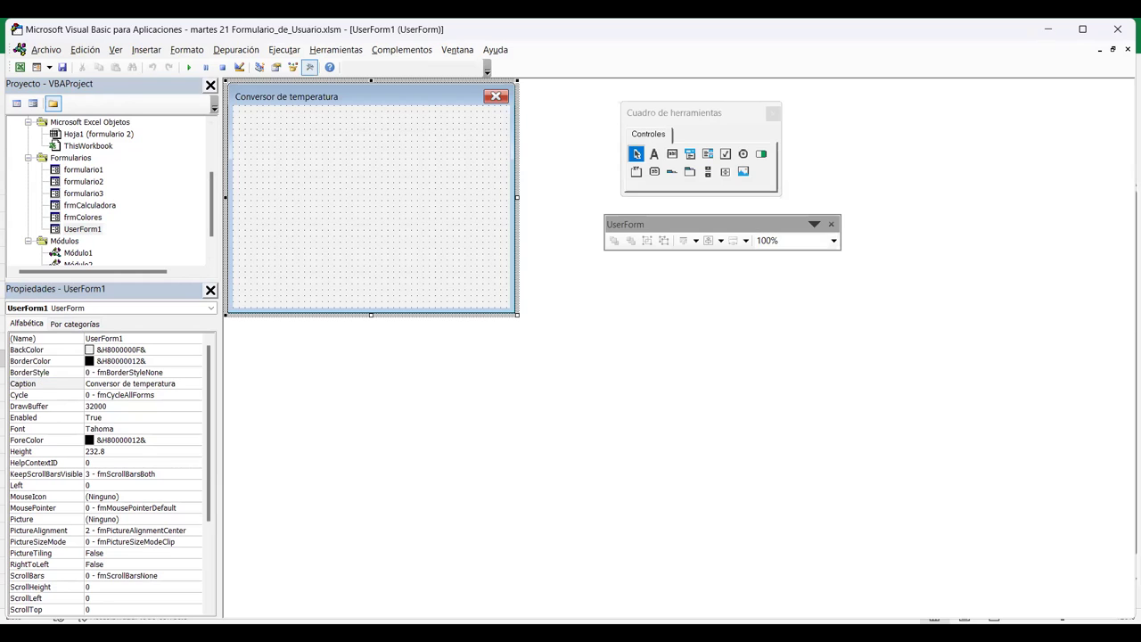
key(alt+Tab)
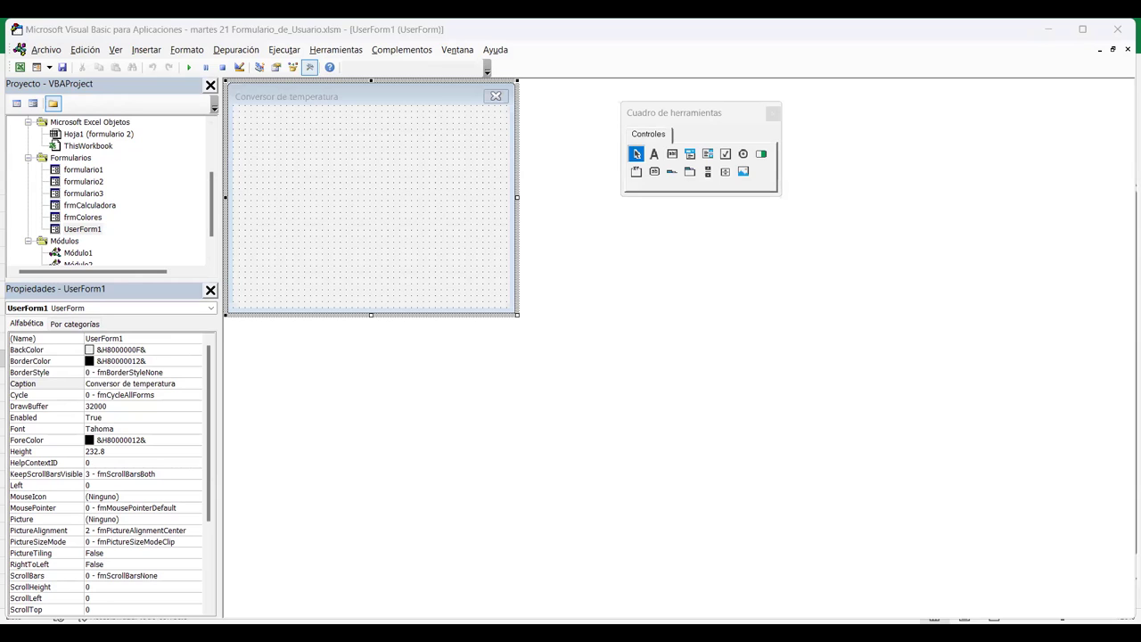
key(alt+Tab)
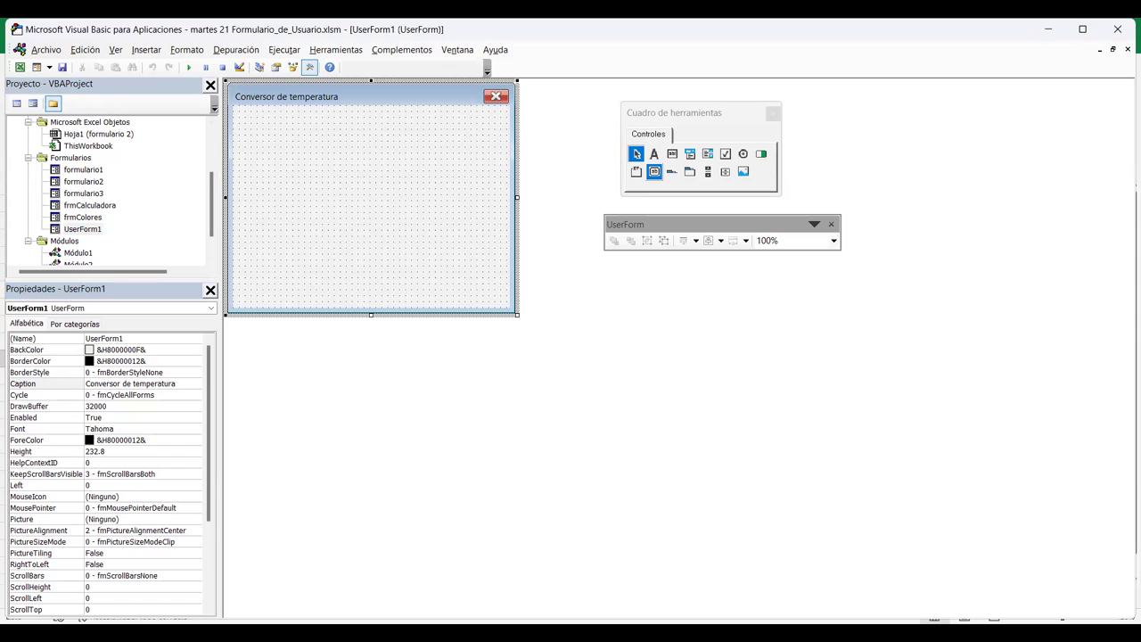
Add a command button near the form's top-right, captioned Salir with Cancel set to True.
click(440, 129)
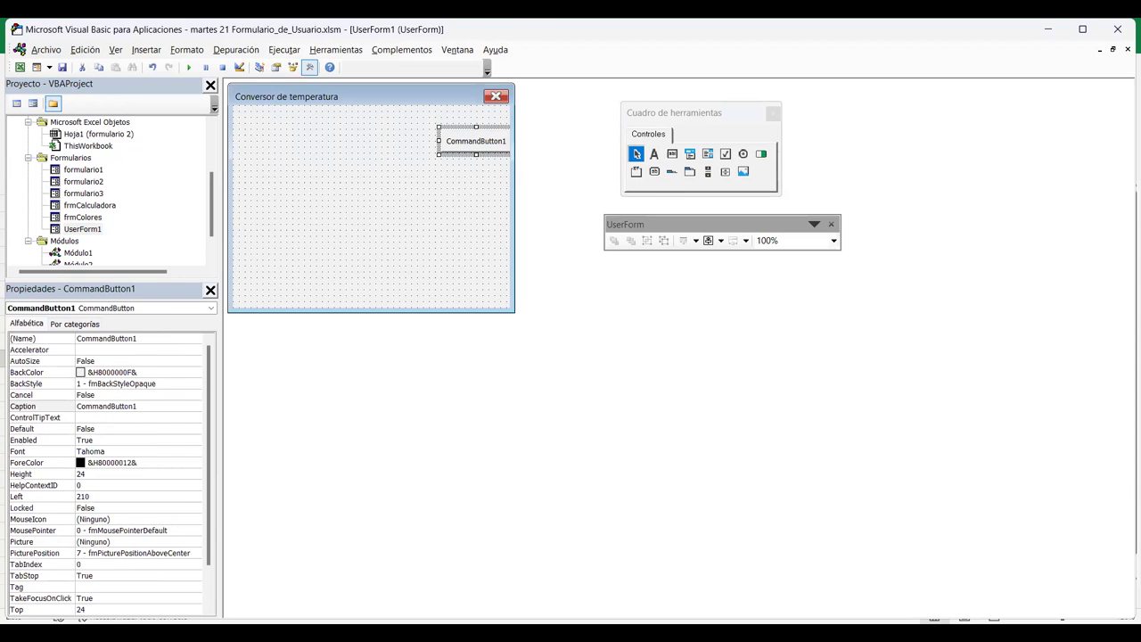
drag(438, 141, 422, 130)
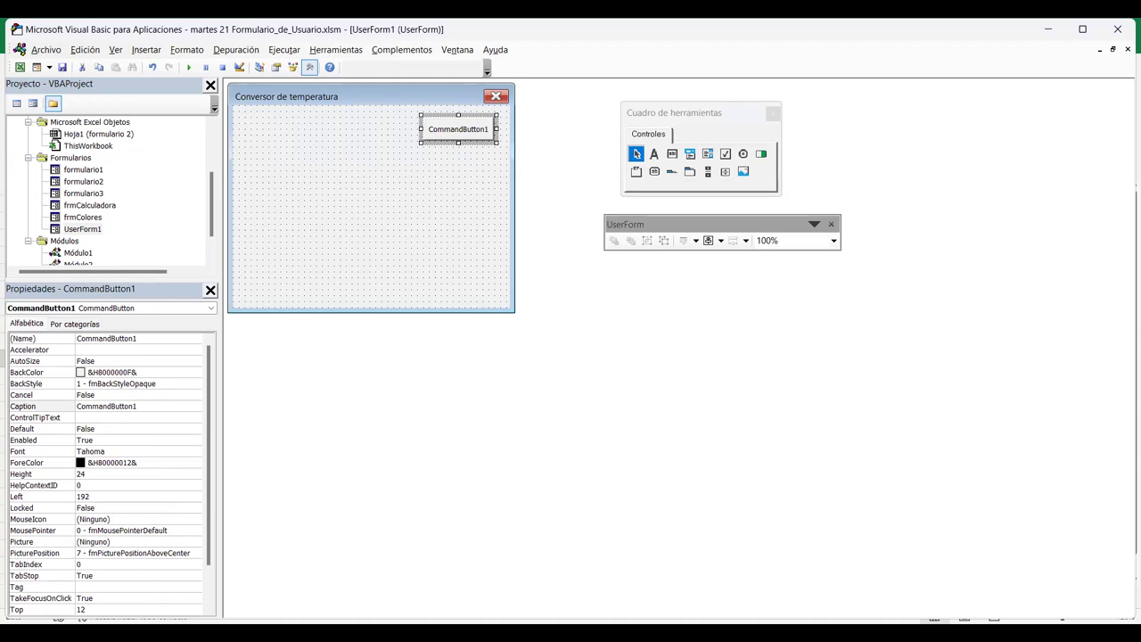
click(107, 406)
text(Salir)
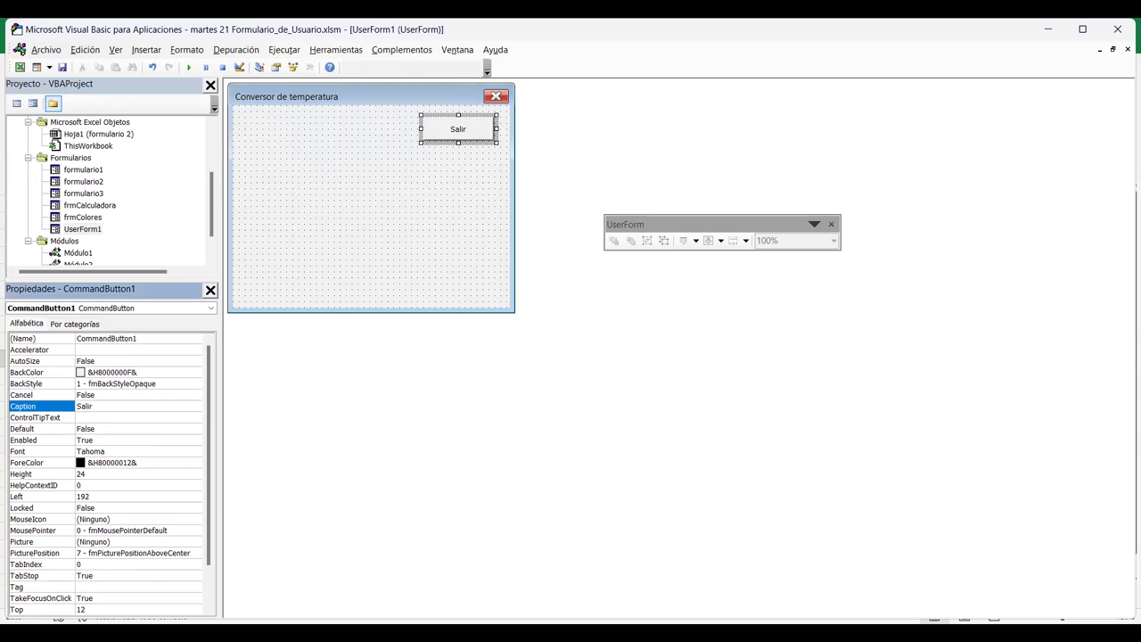
click(36, 394)
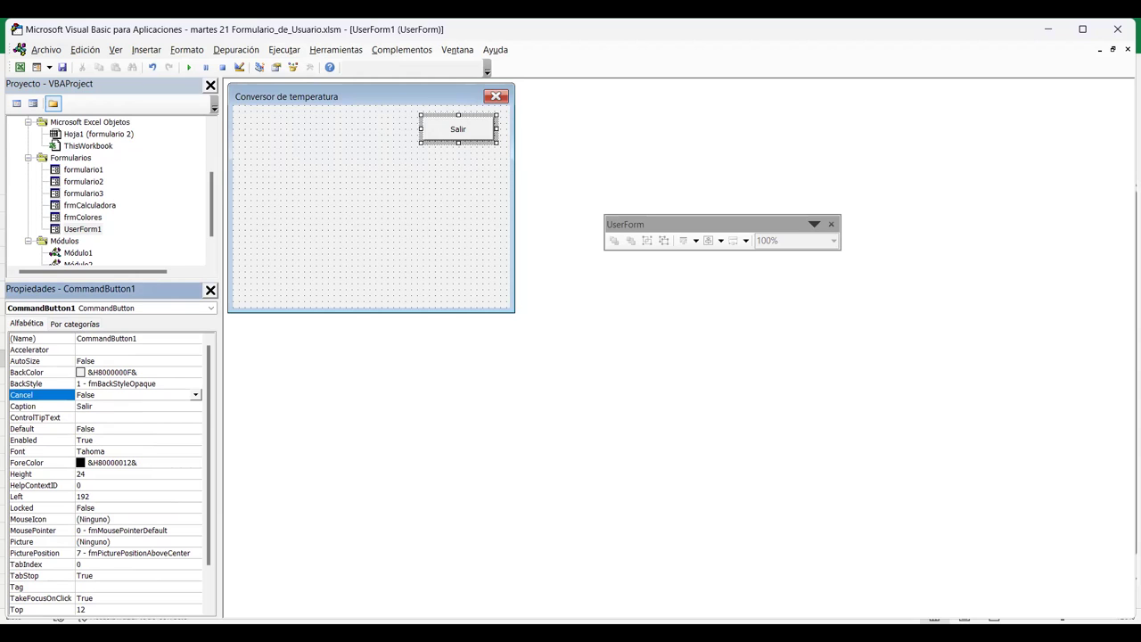
key(alt+Down)
key(Up)
key(Return)
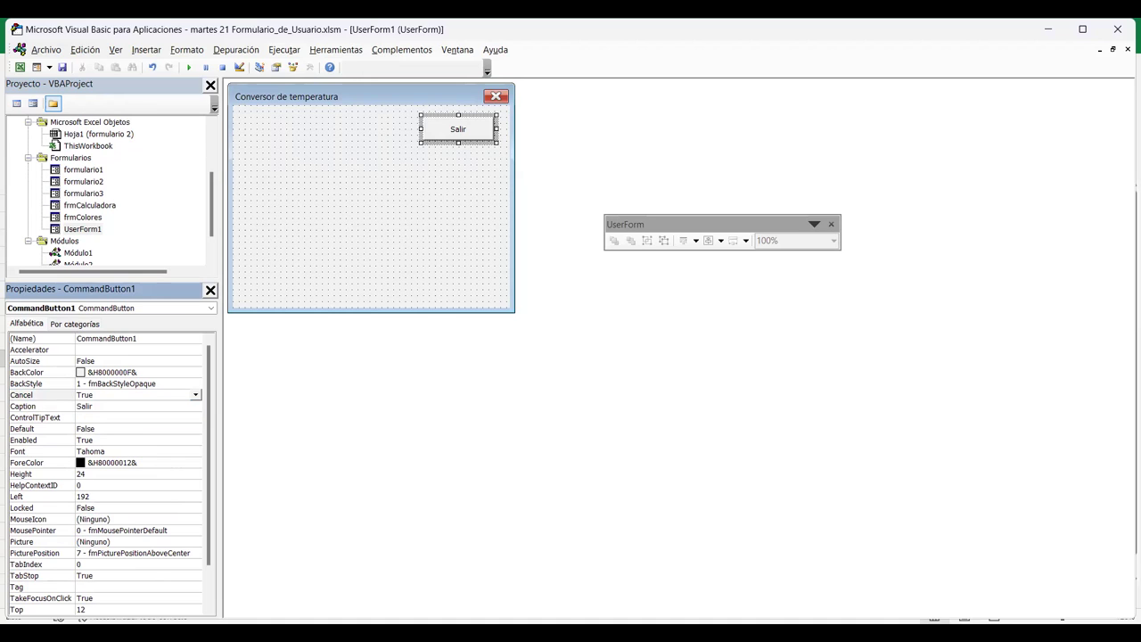
Write Unload Me in the Salir button's Click procedure and run the form.
key(F7)
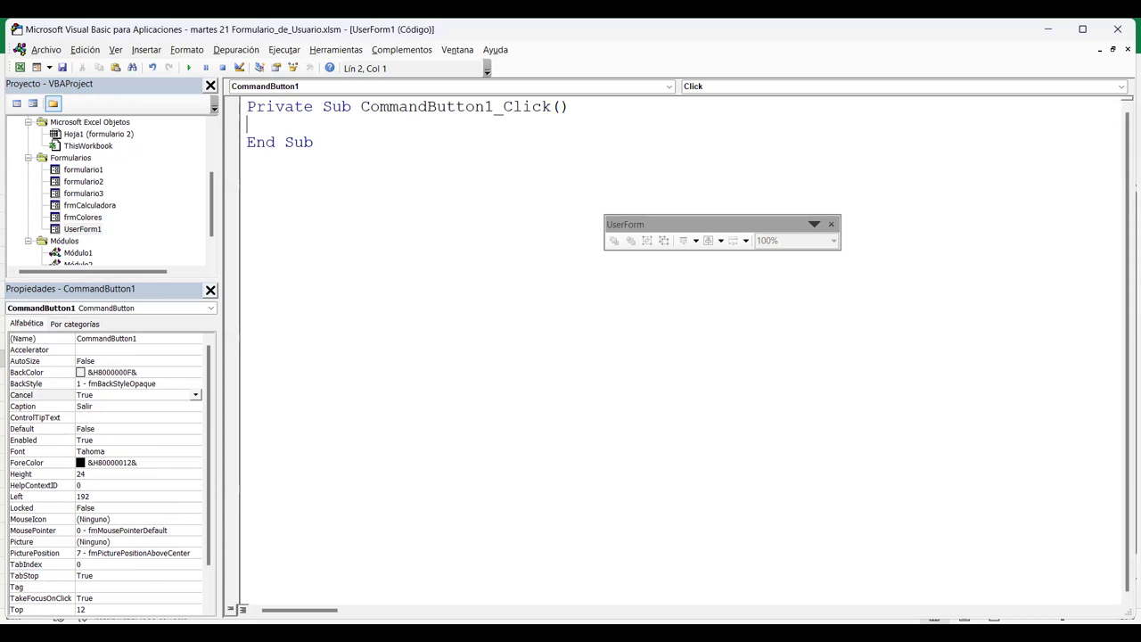
text(Unload Me)
key(Down)
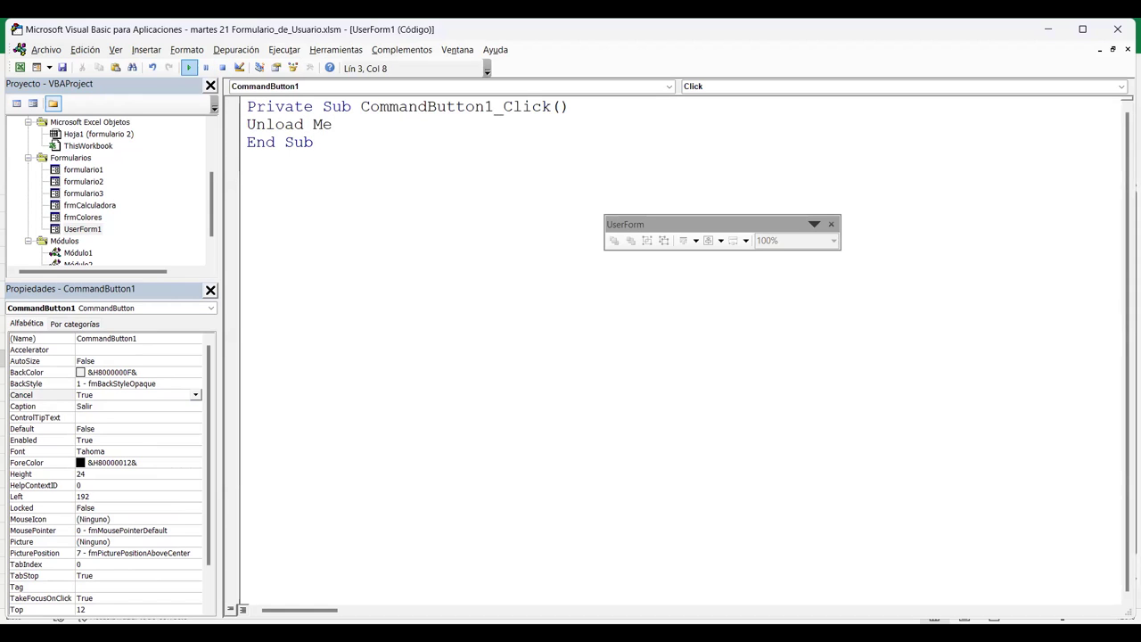
click(188, 68)
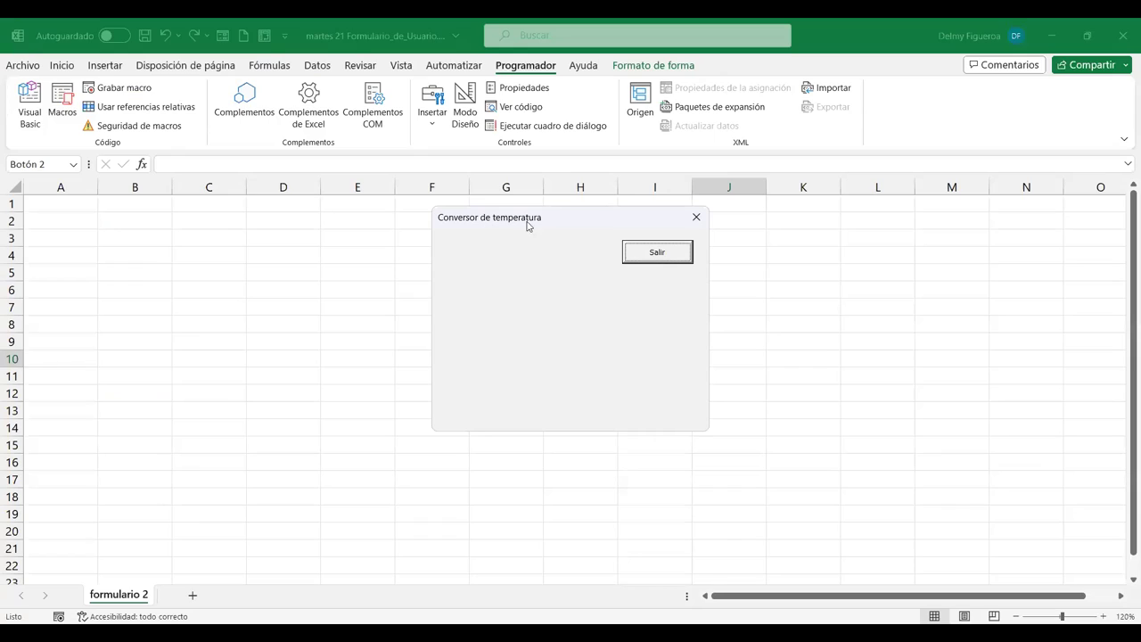
Run the form several times, closing it with Enter and with Esc.
click(641, 250)
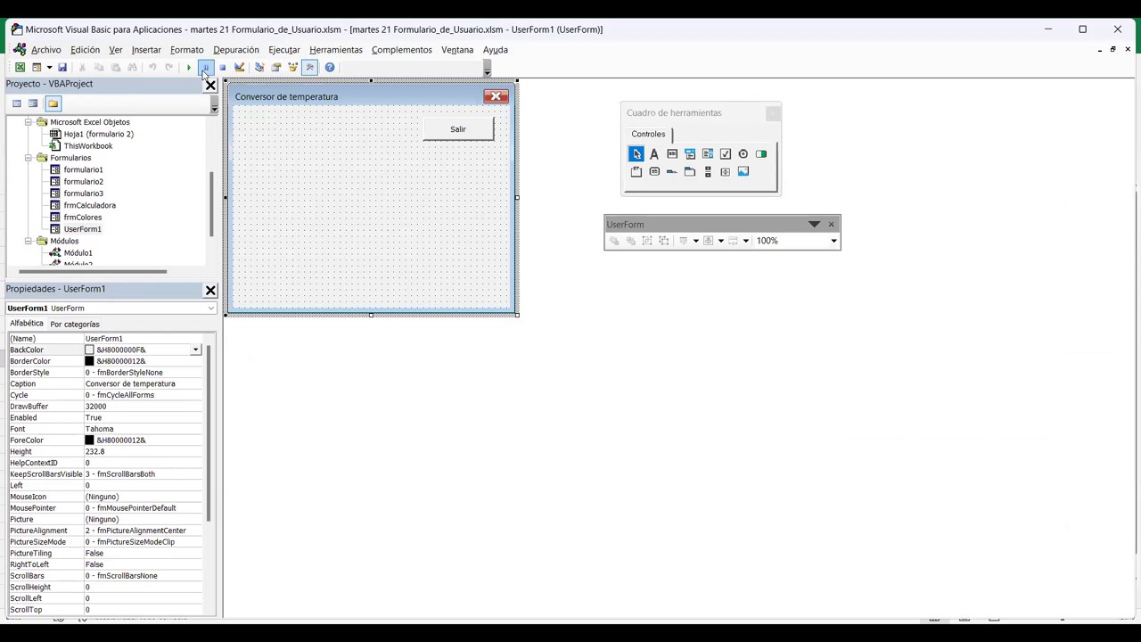
click(188, 68)
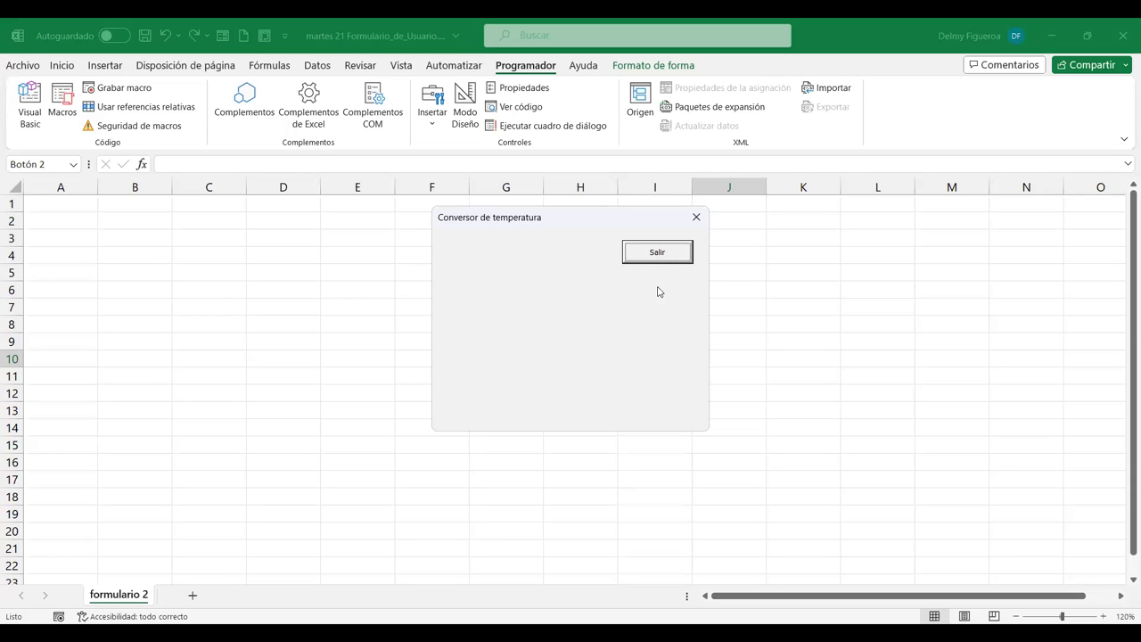
key(Return)
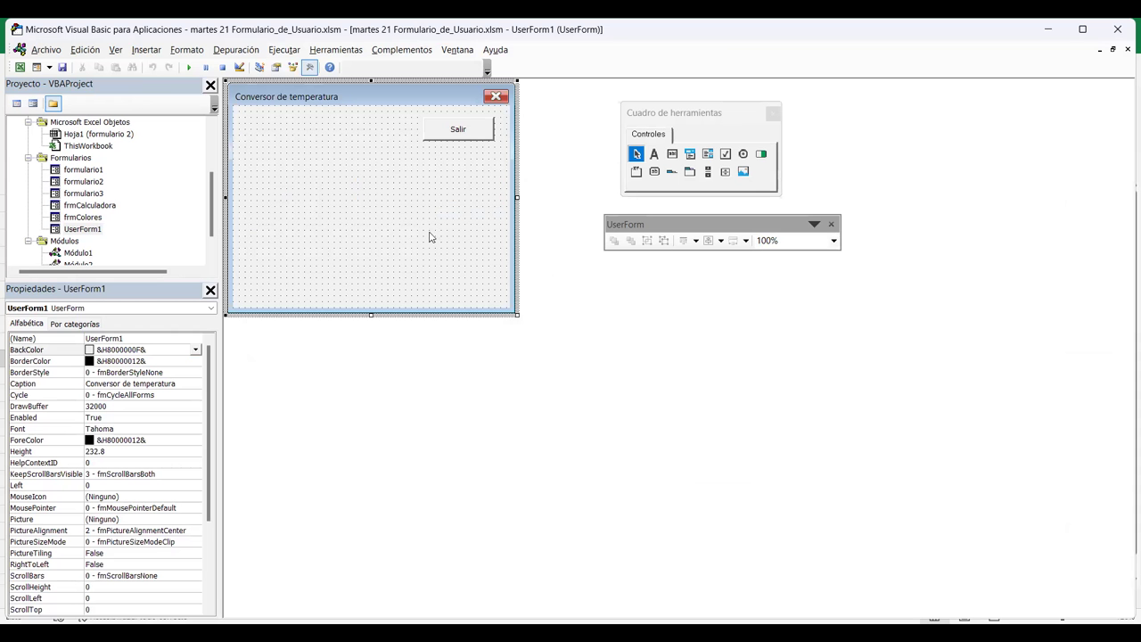
click(189, 71)
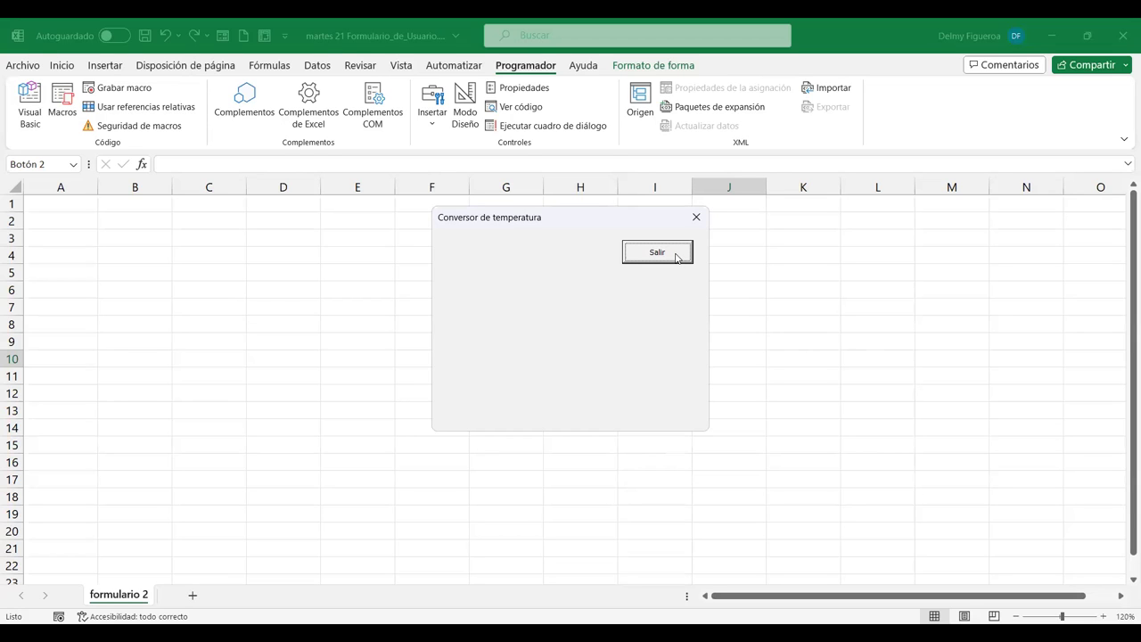
key(Escape)
Review the Salir button's Click code and its Cancel property, then switch to Excel and back.
click(459, 135)
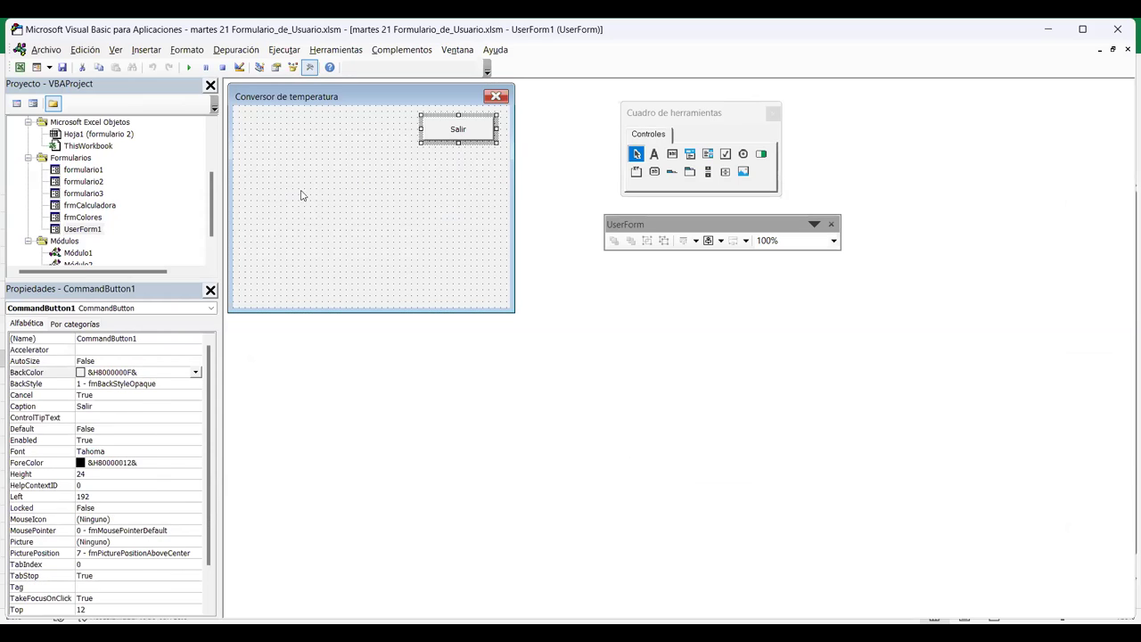
double_click(474, 127)
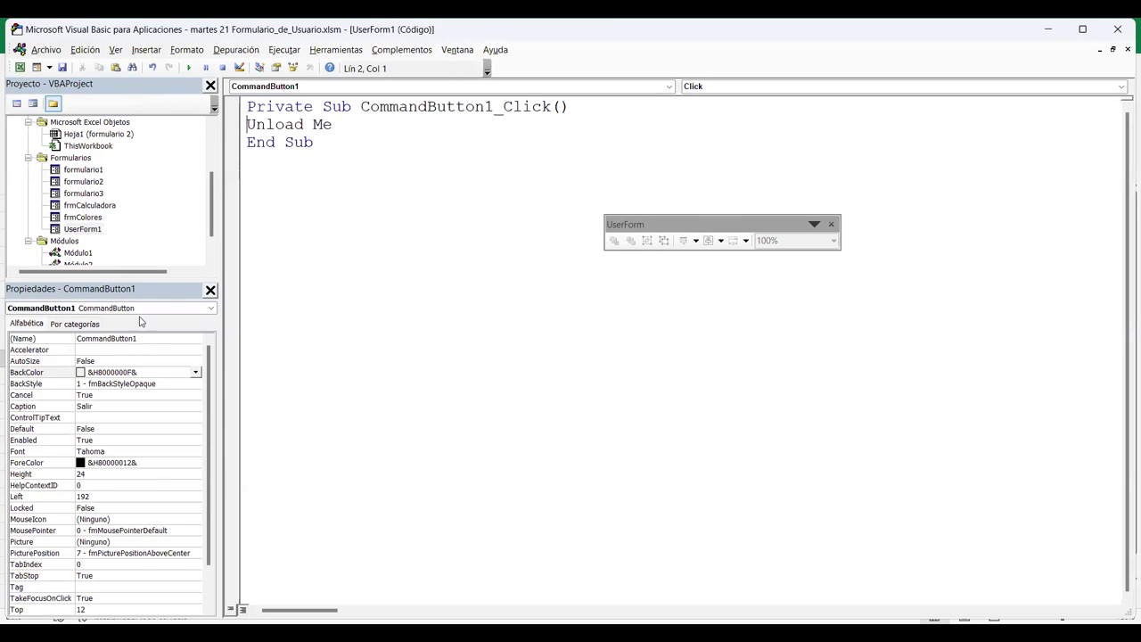
key(shift+F7)
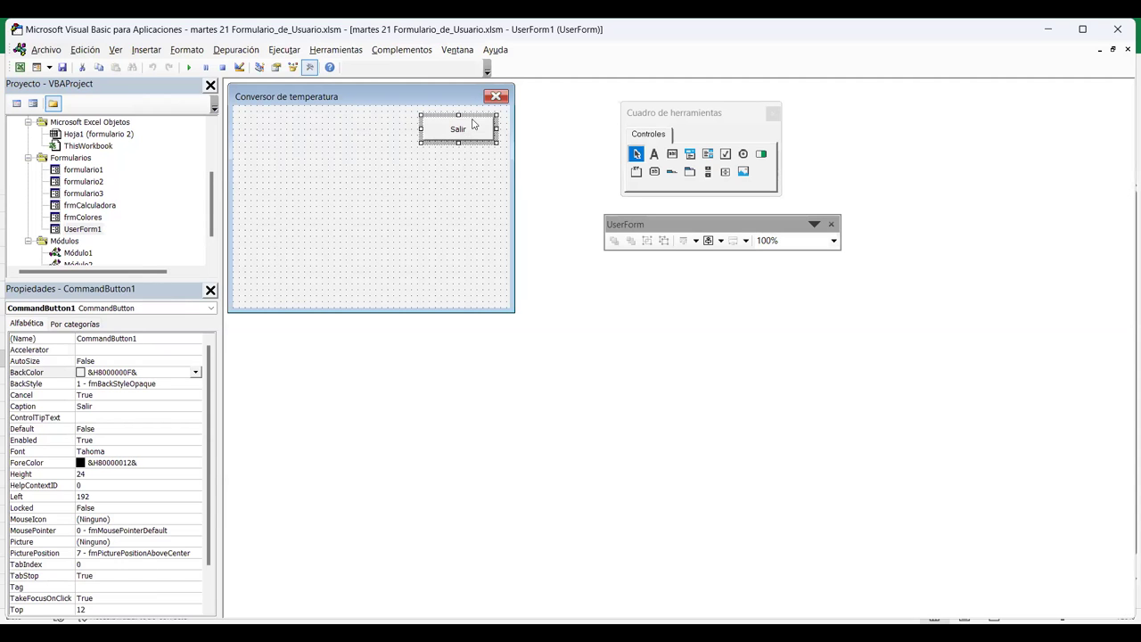
click(116, 397)
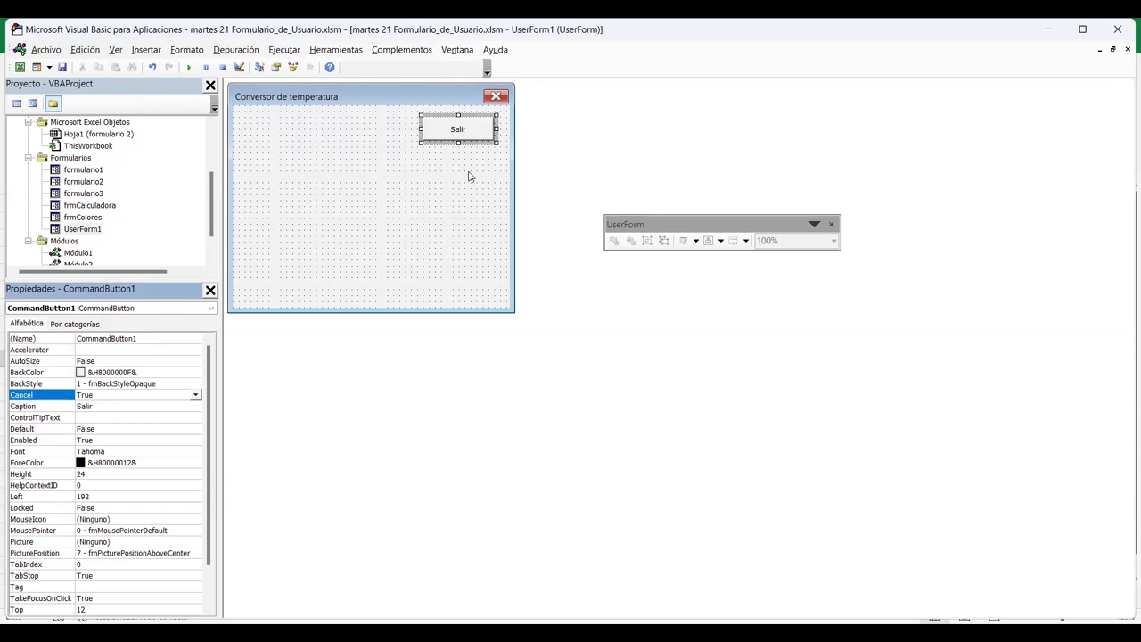
key(Tab)
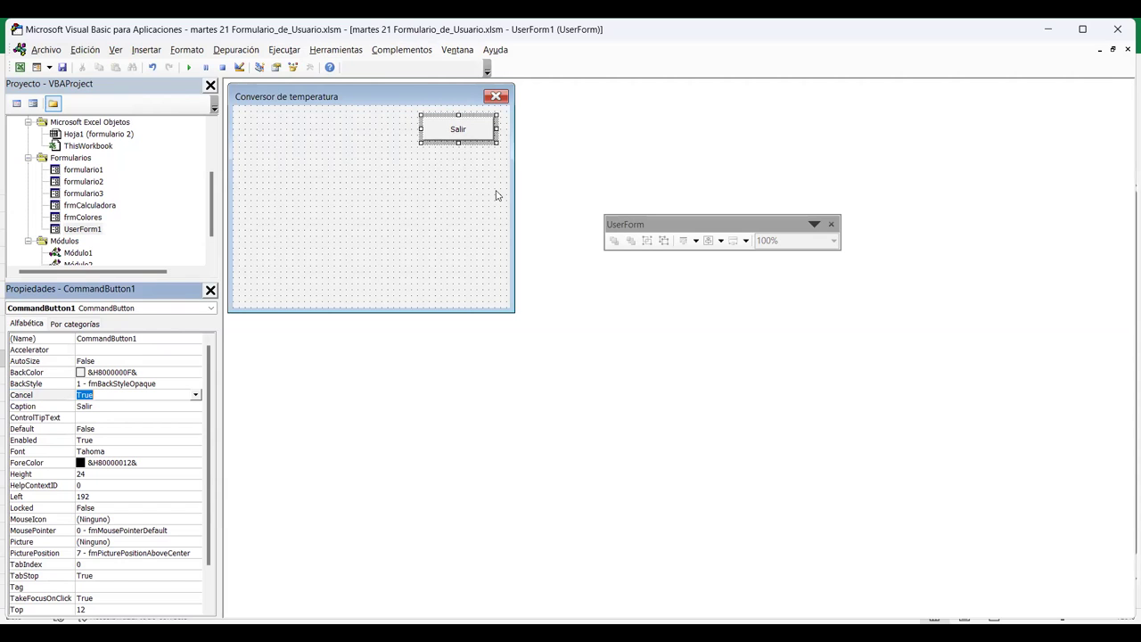
key(alt+F11)
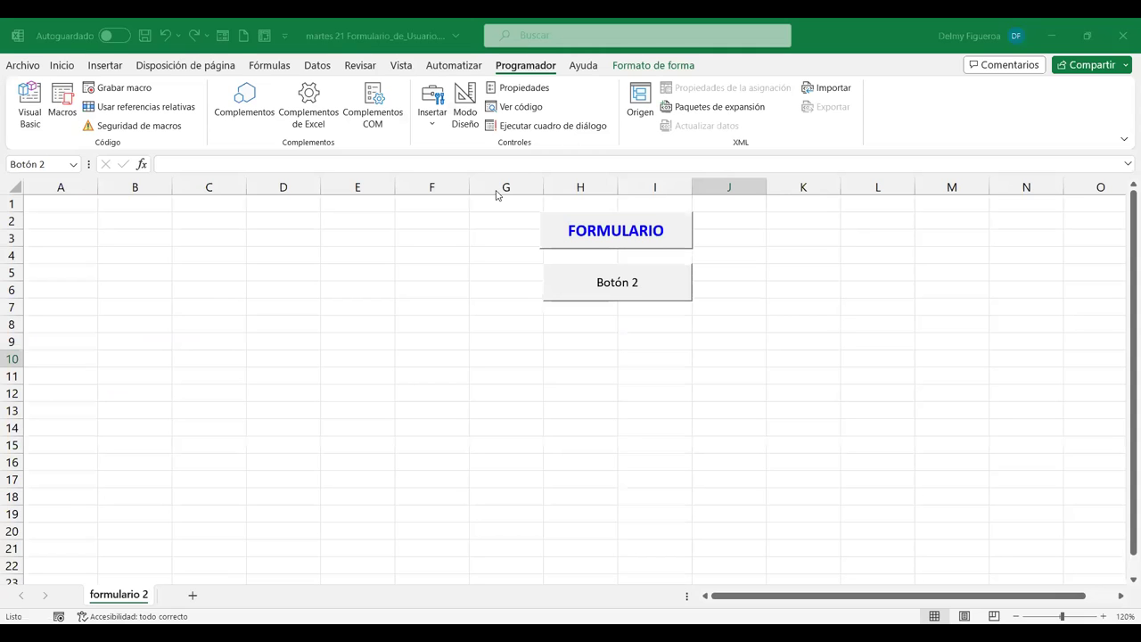
key(alt+F11)
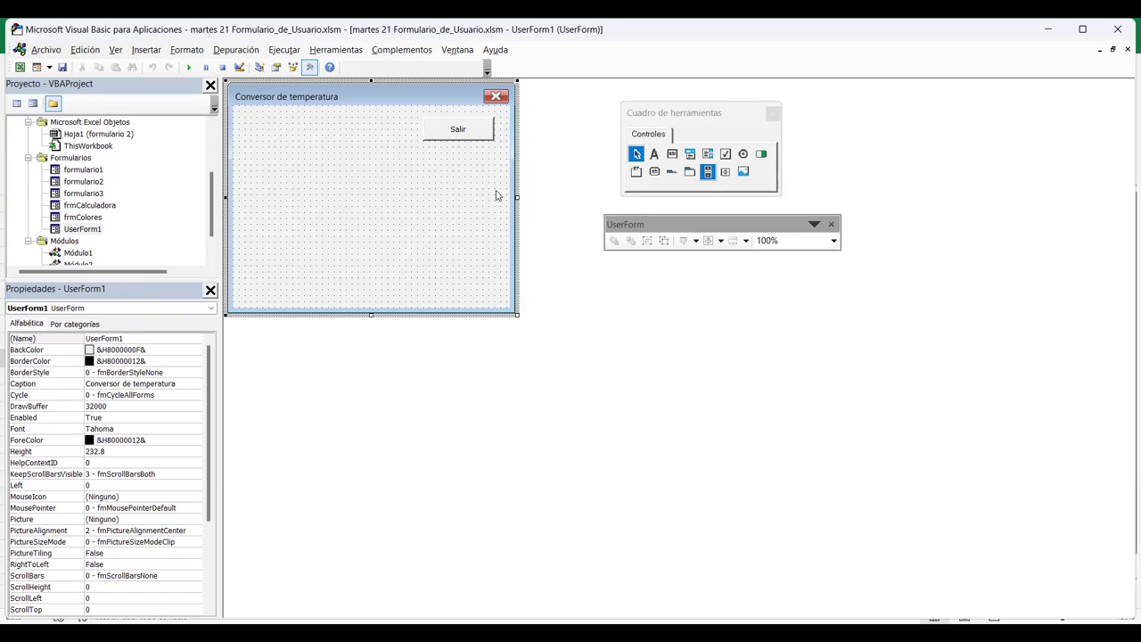
key(F5)
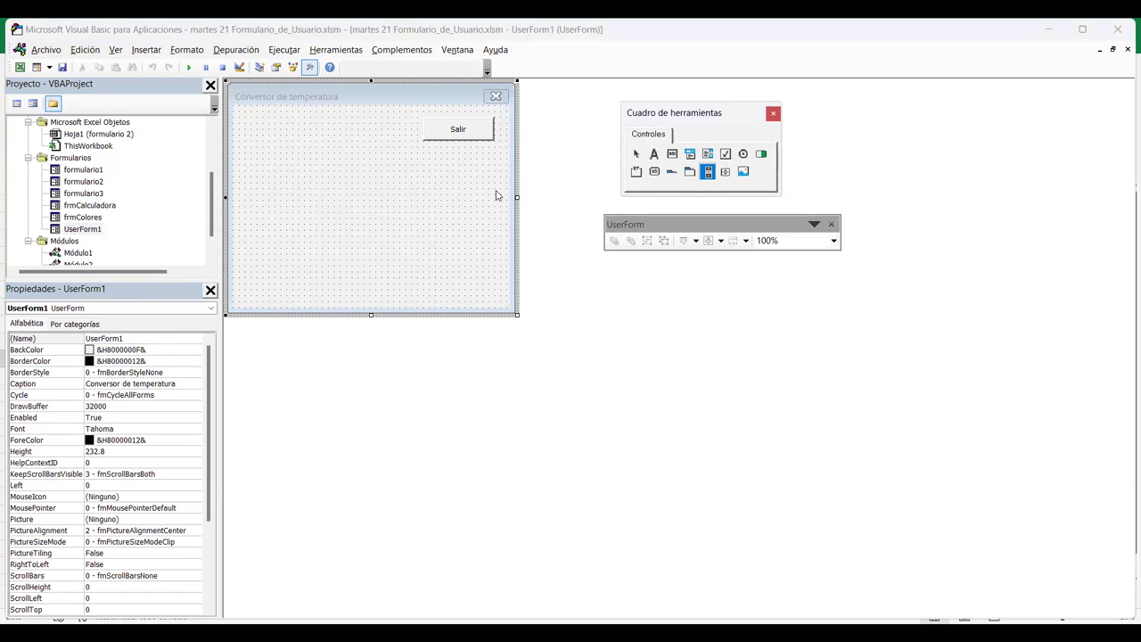
Add a taller text box at the form's lower left and paste a copy right of the scroll bar.
click(497, 195)
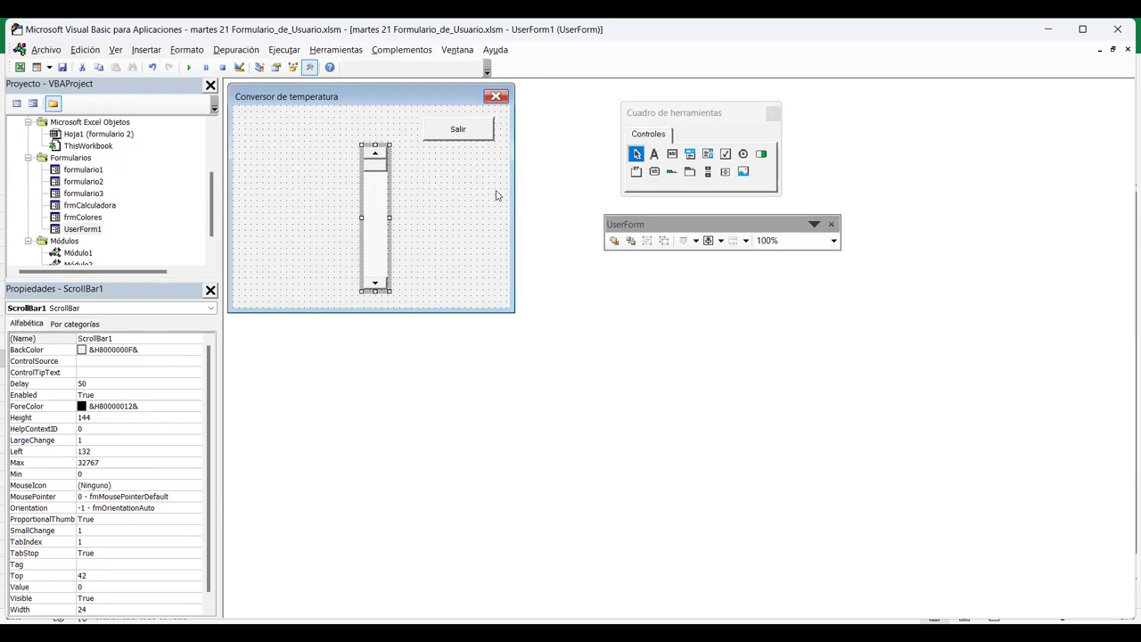
key(F5)
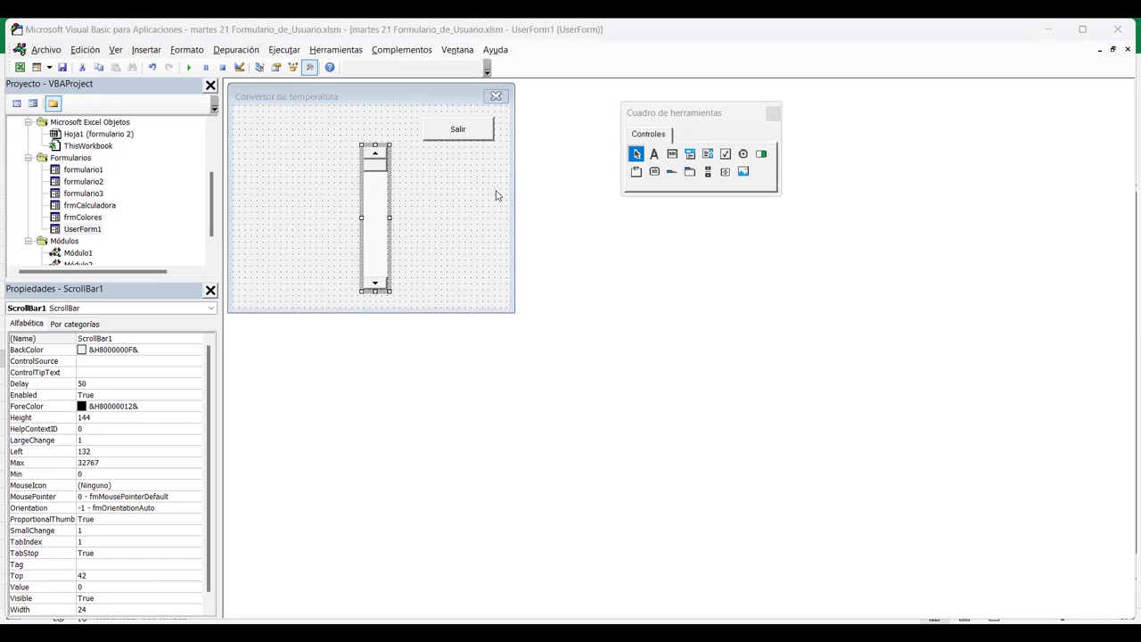
click(497, 195)
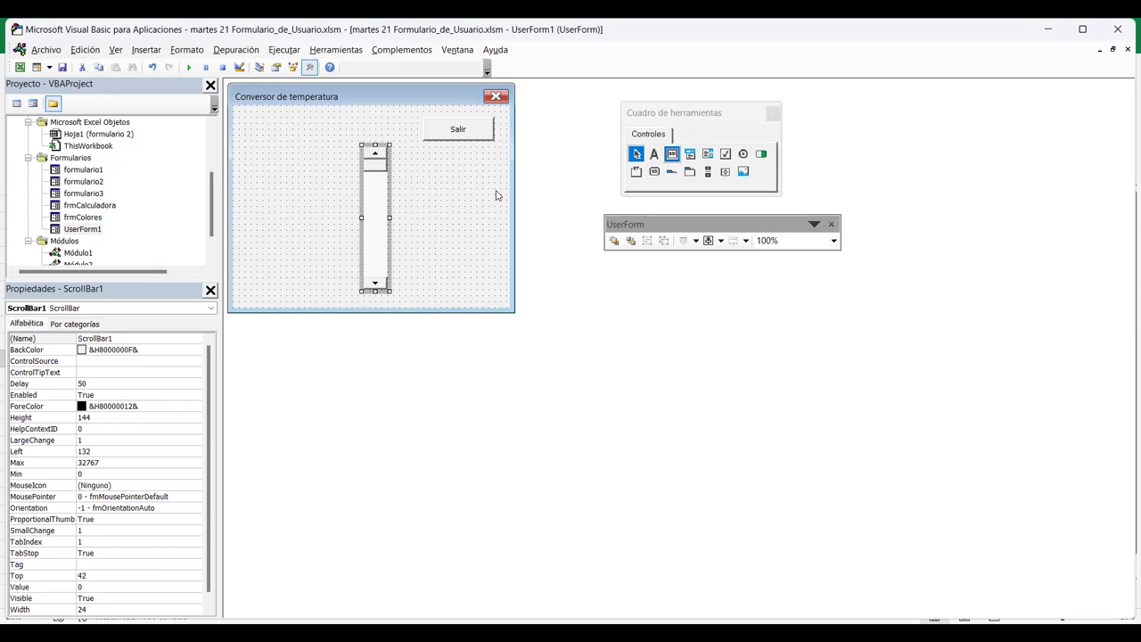
click(267, 246)
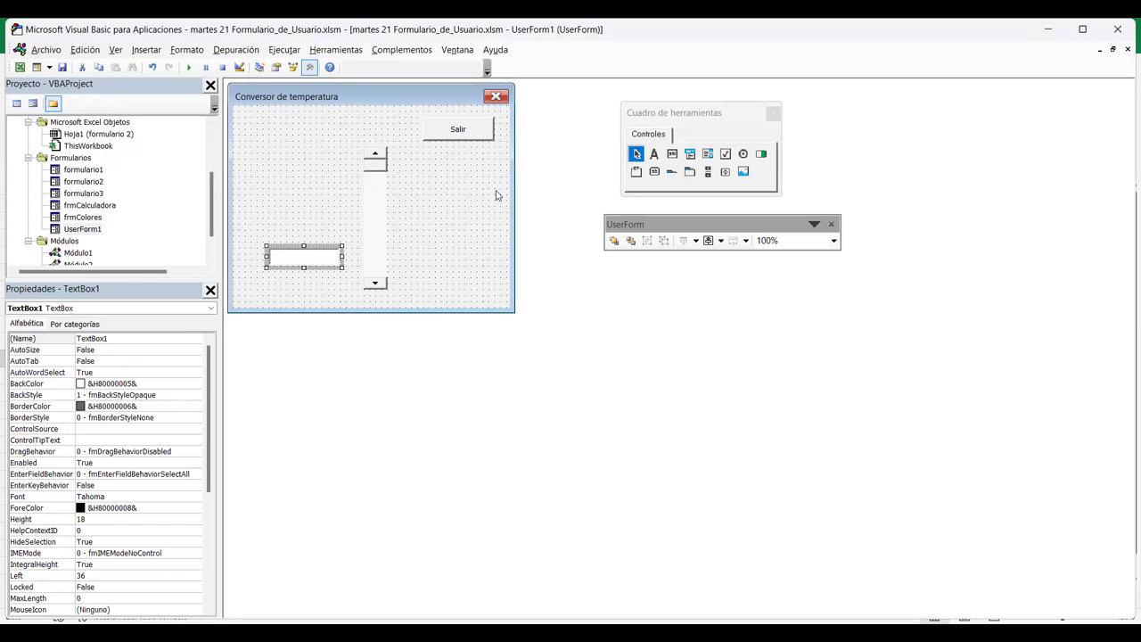
drag(346, 281, 348, 285)
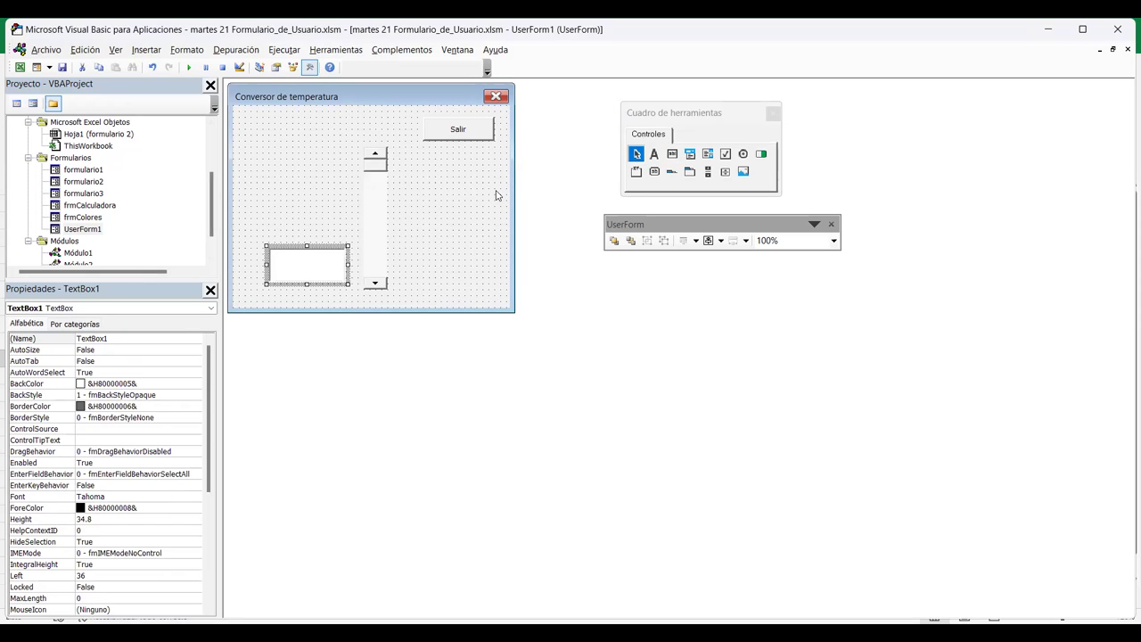
key(ctrl+c)
key(ctrl+v)
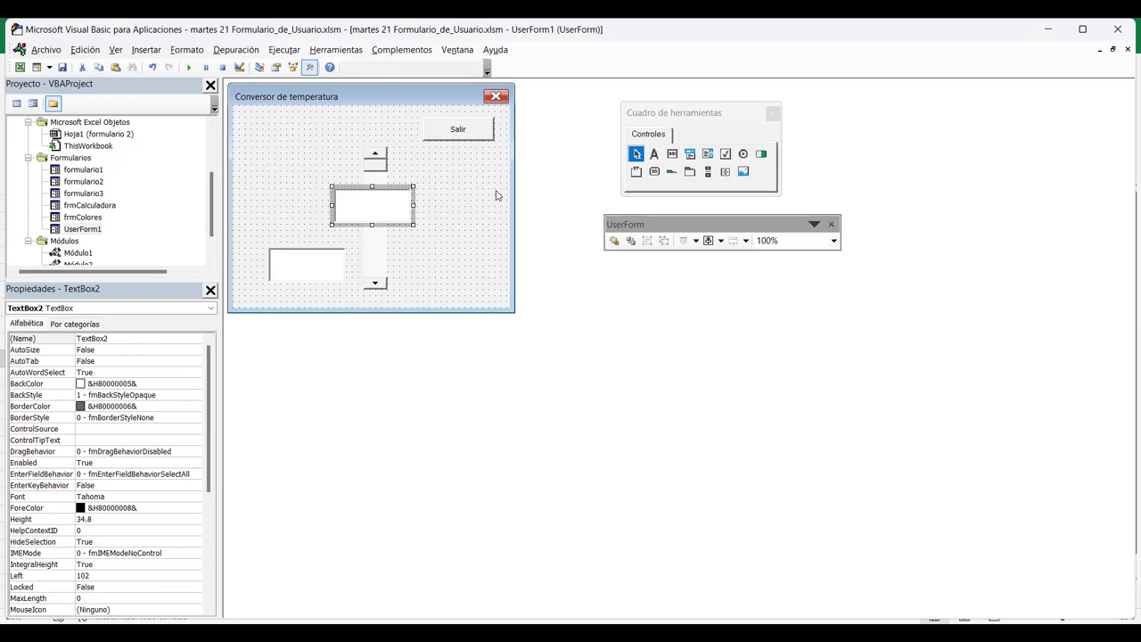
drag(433, 250, 445, 265)
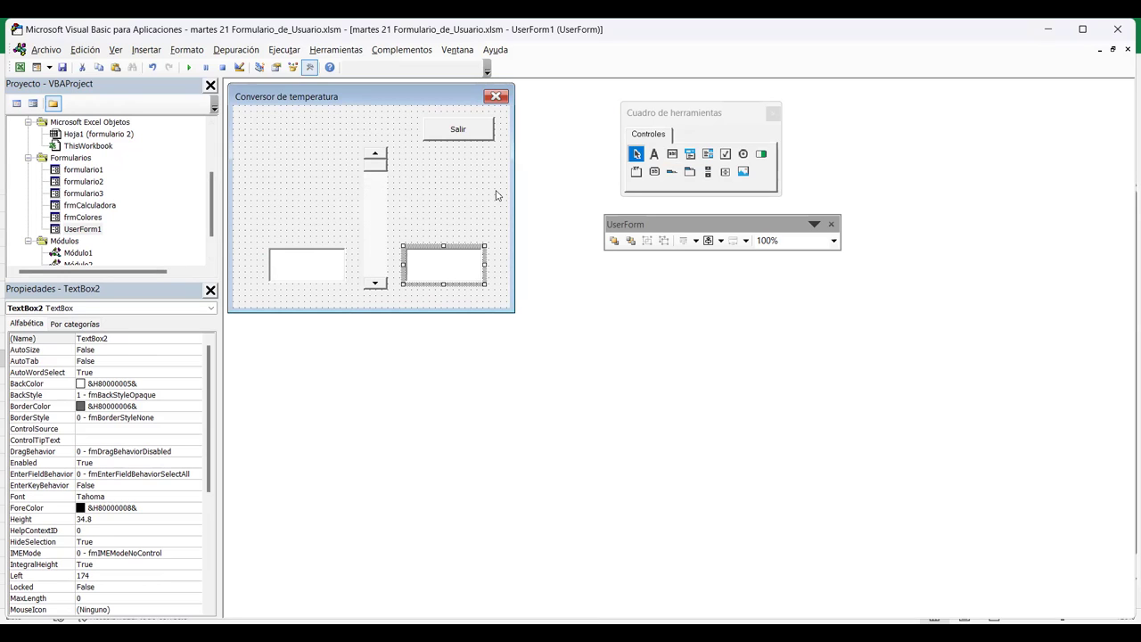
Align both text boxes by their middles and nudge the scroll bar slightly right.
key(Tab)
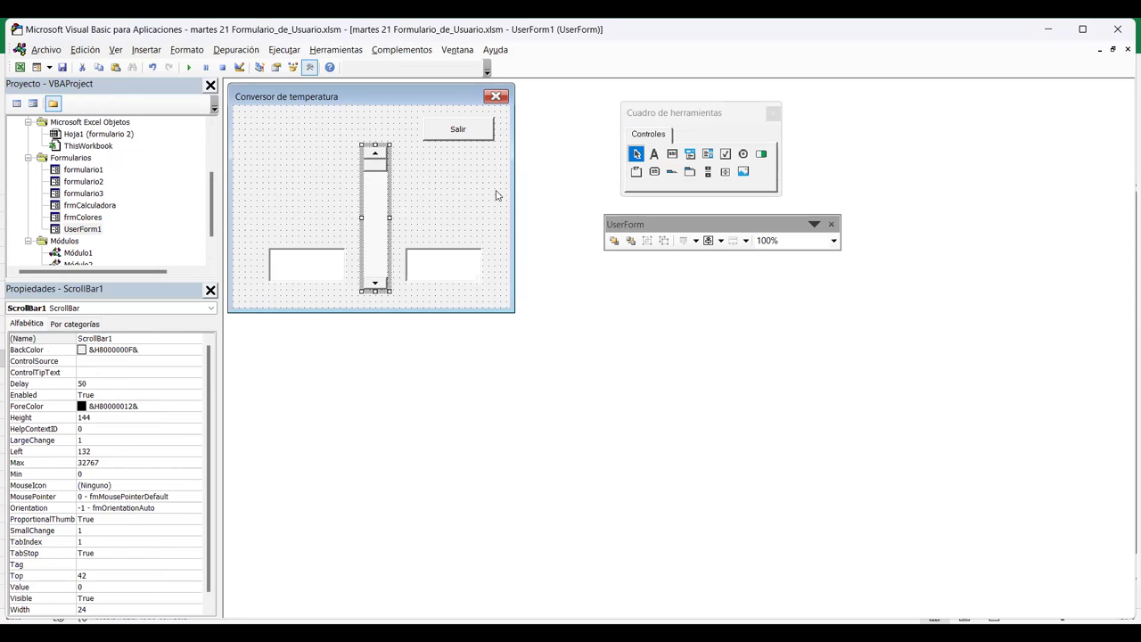
key(Tab)
key(Tab)
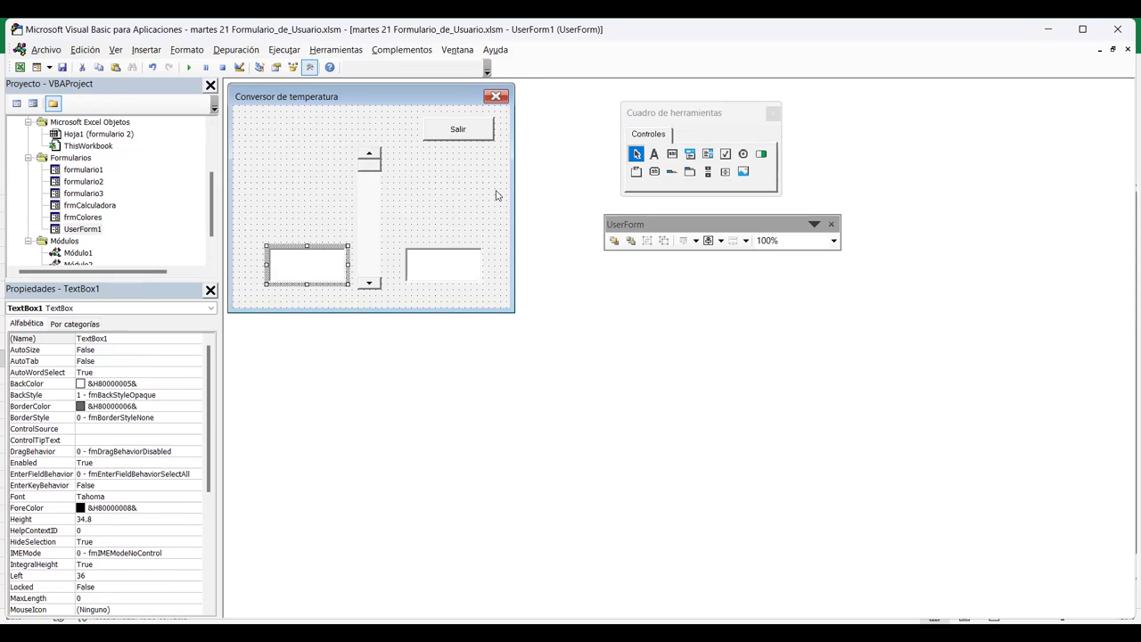
ctrl+click(443, 264)
click(695, 240)
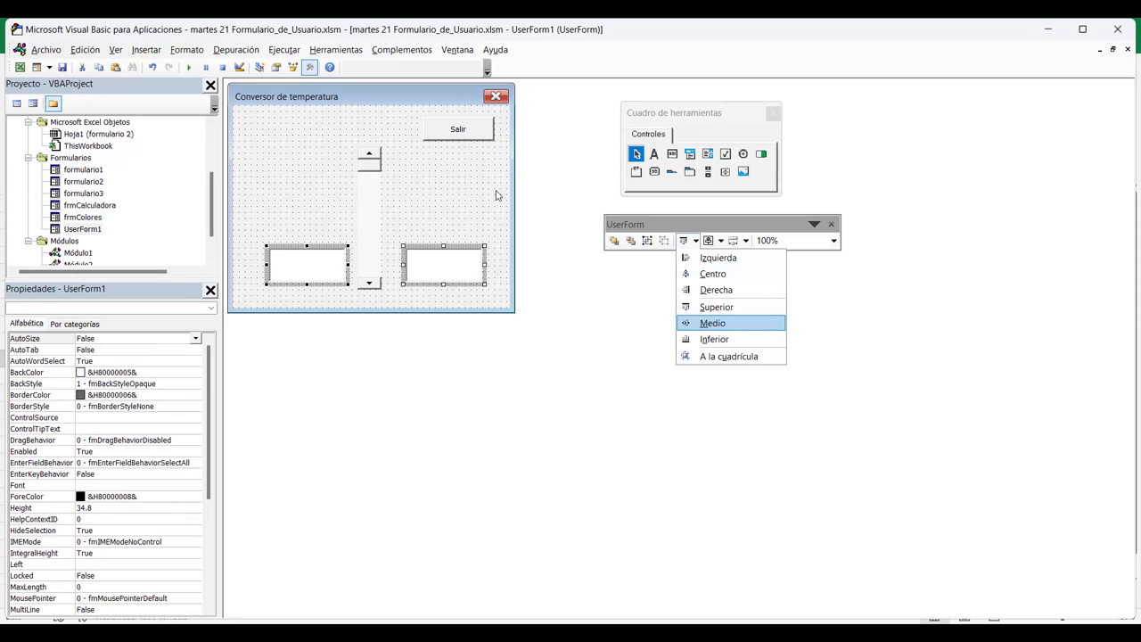
click(712, 323)
click(497, 195)
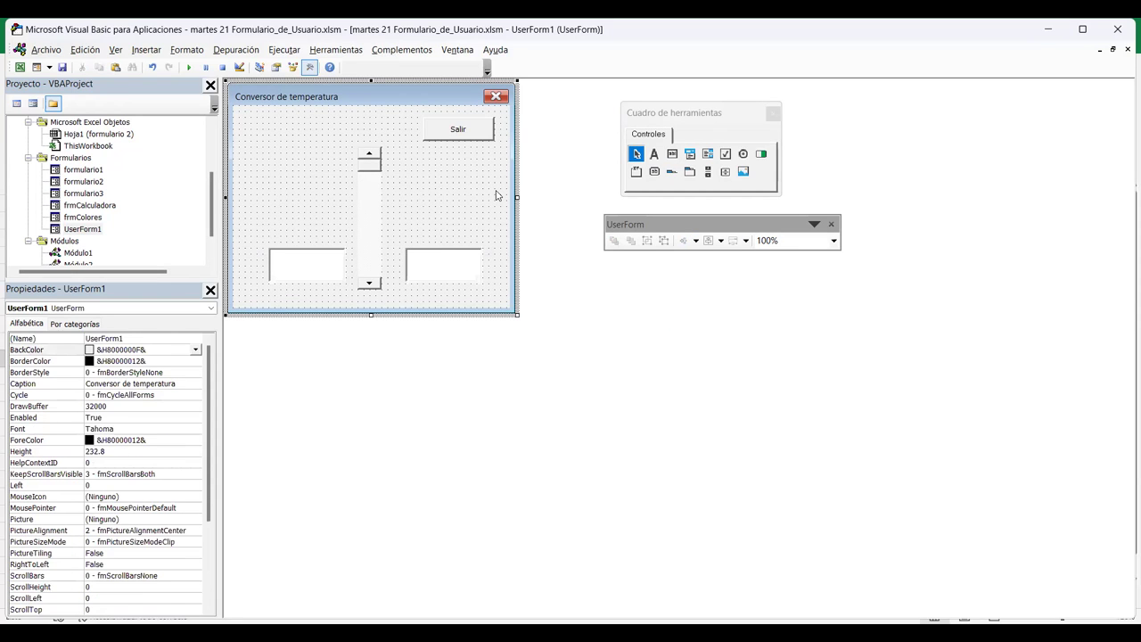
key(Tab)
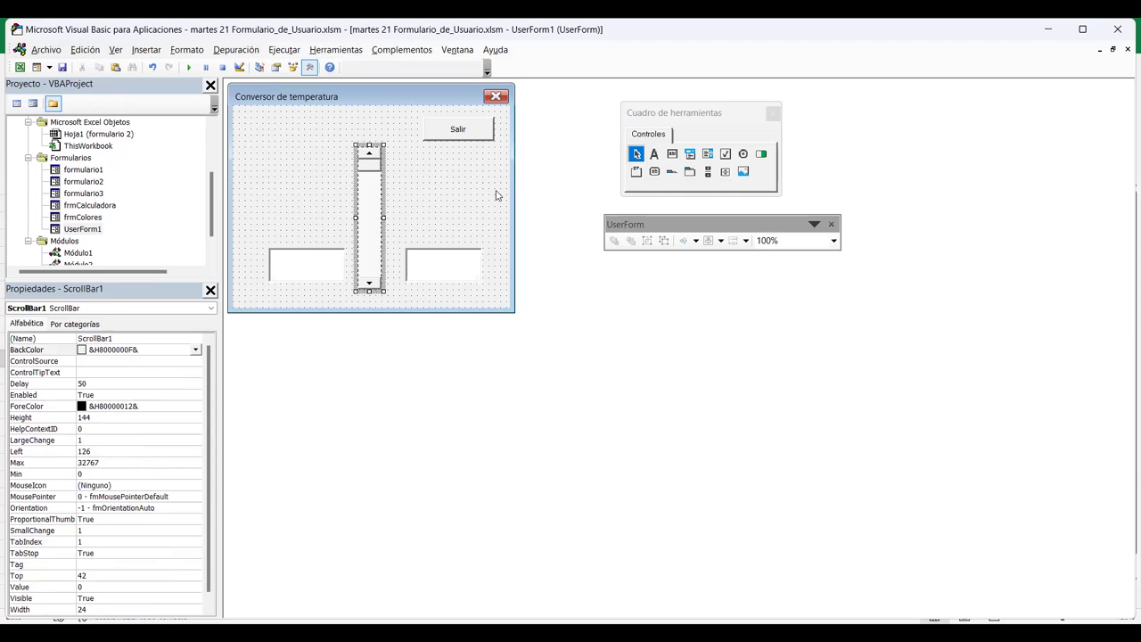
key(Right)
click(497, 195)
key(Tab)
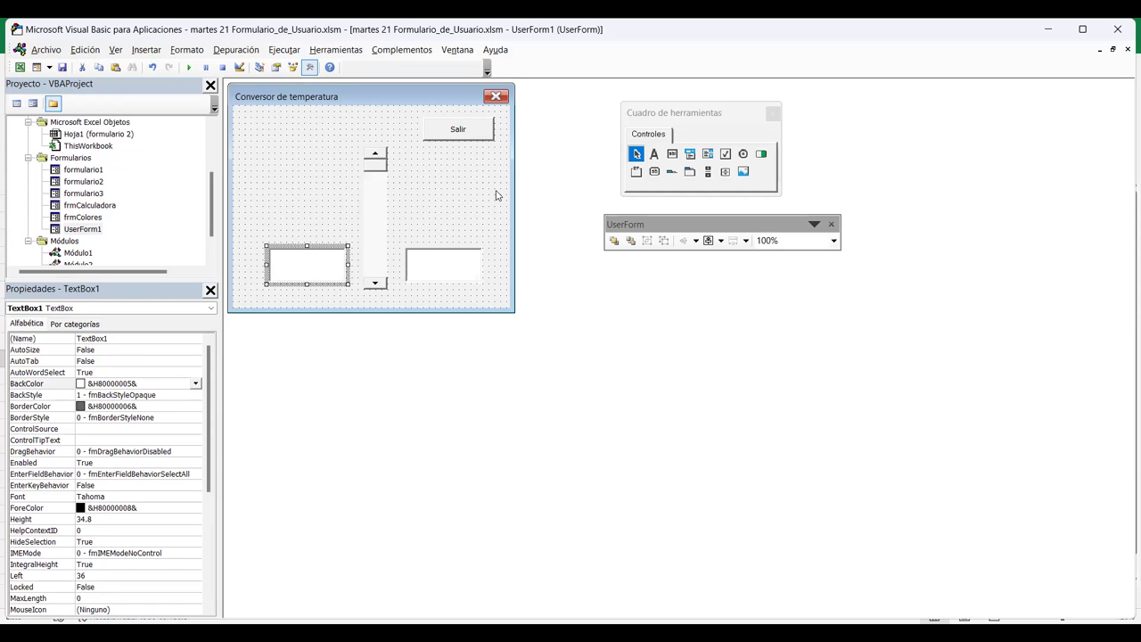
key(F5)
Add a 'Grados Centígrados' label above the left text box and place a copy above the right box.
click(260, 216)
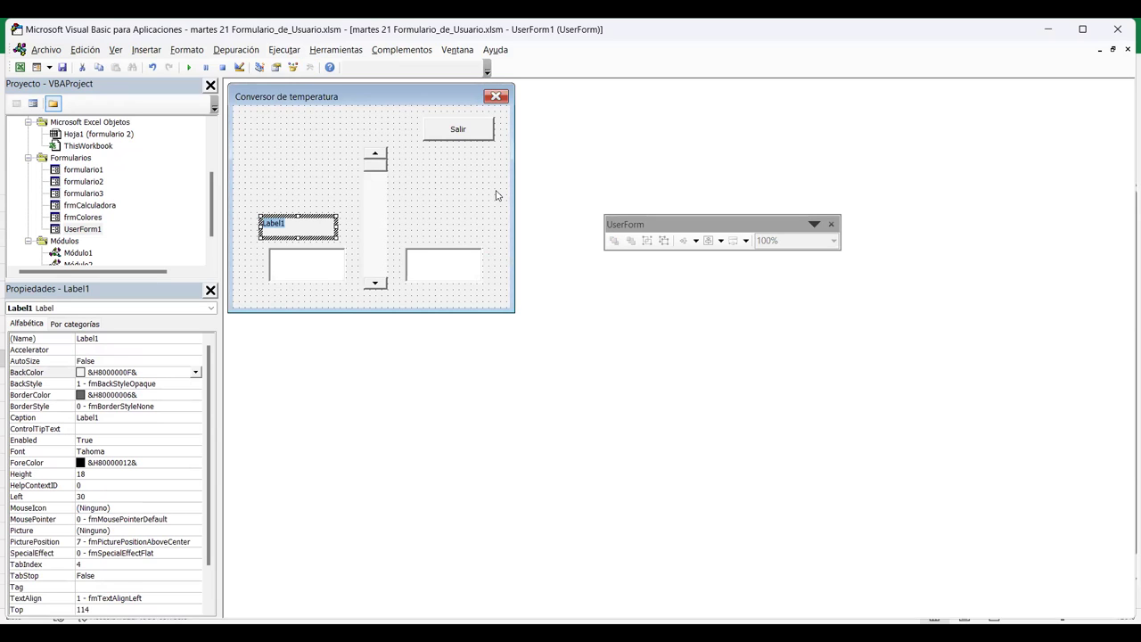
text(Grados )
text(Centígrados)
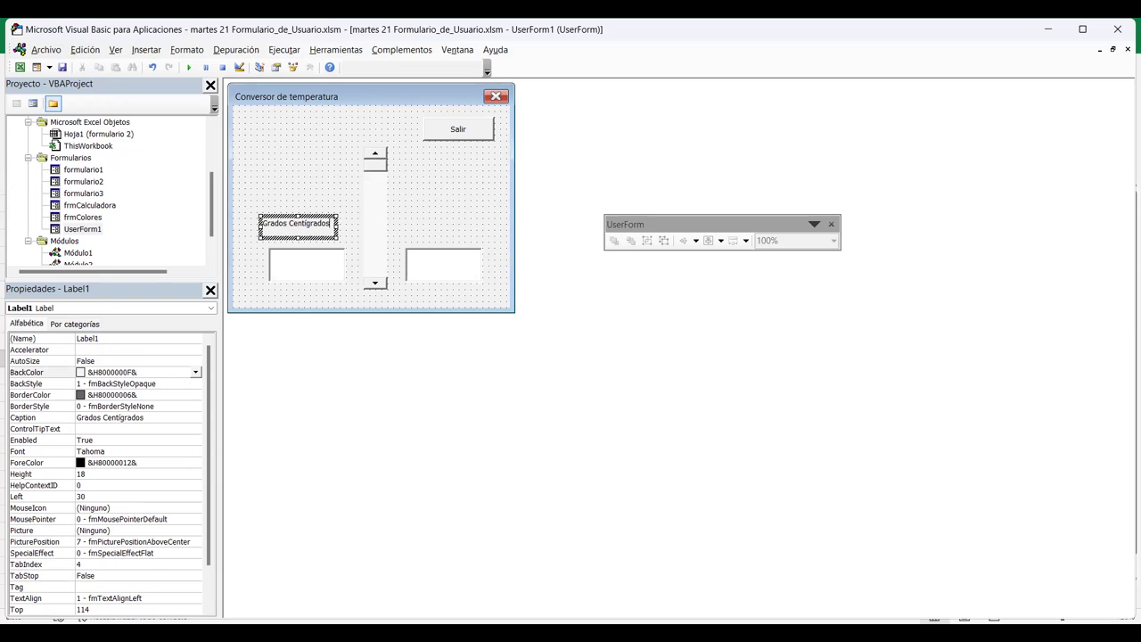
key(Escape)
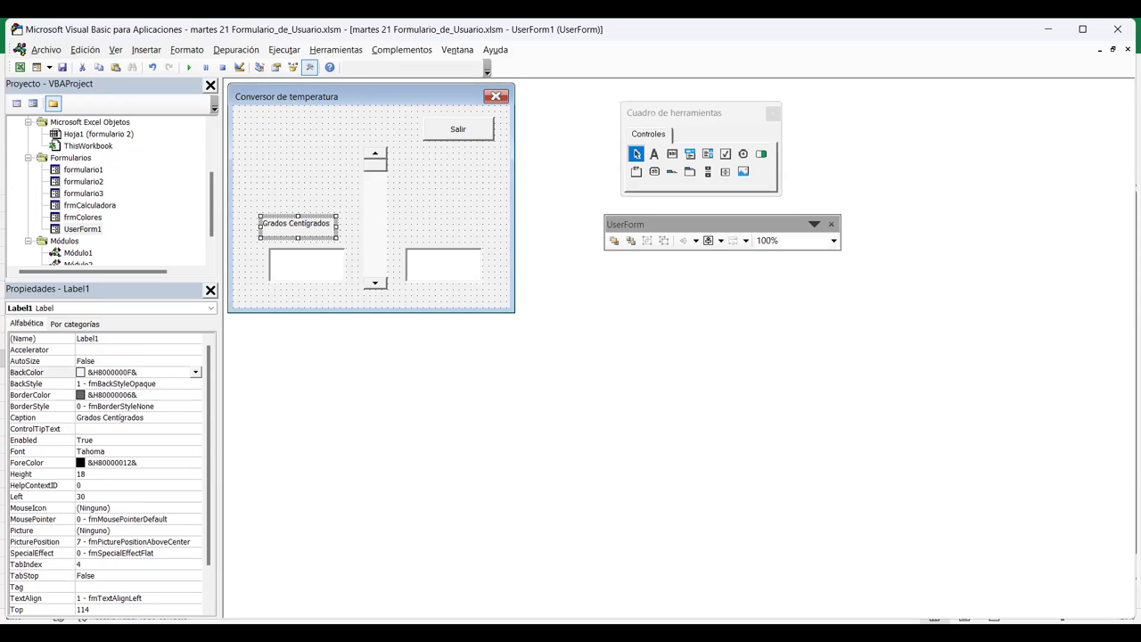
key(ctrl+v)
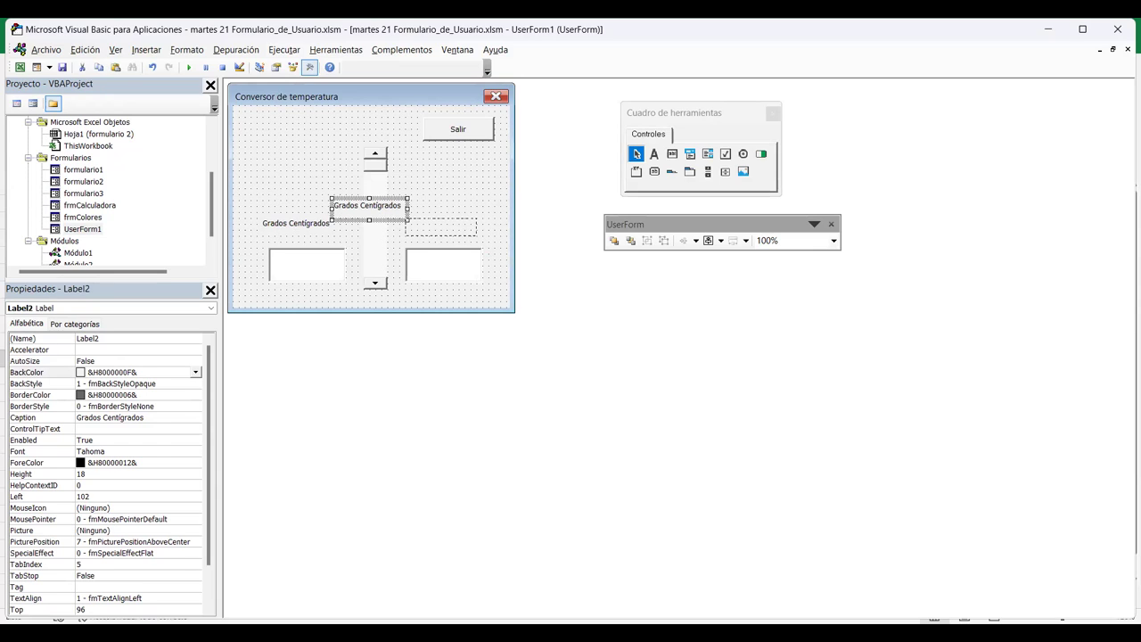
drag(443, 229, 441, 221)
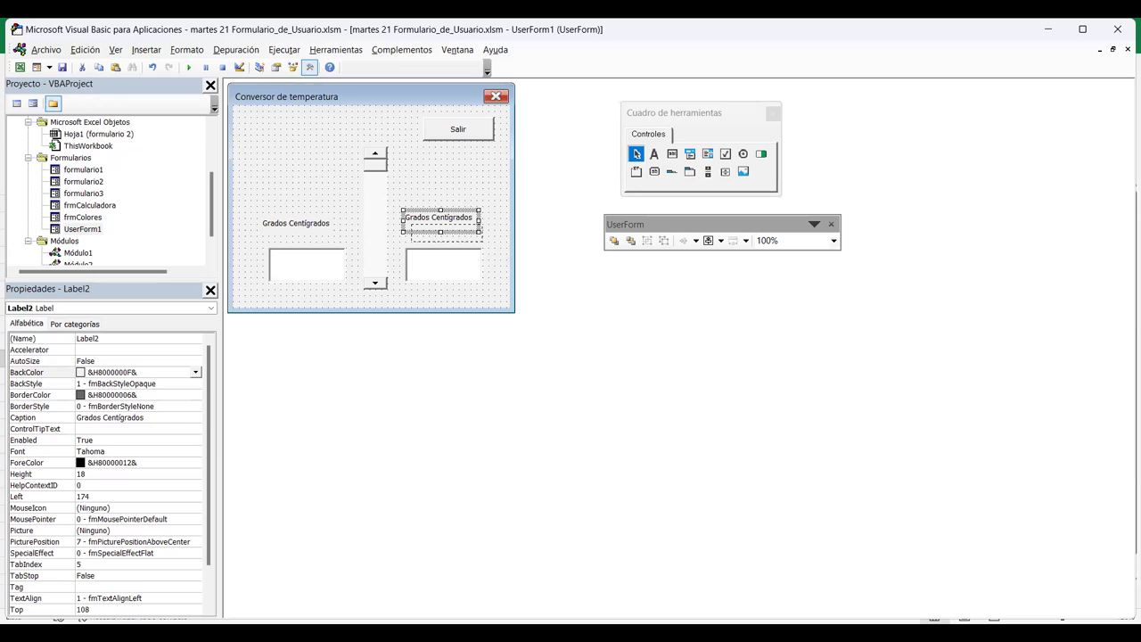
drag(440, 221, 440, 233)
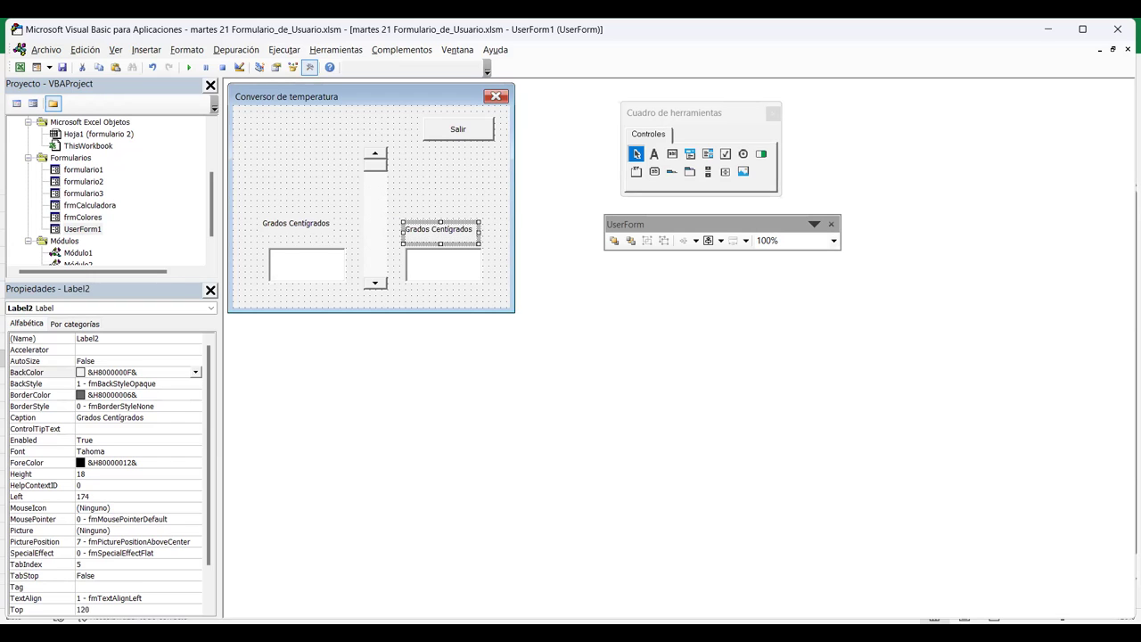
click(296, 223)
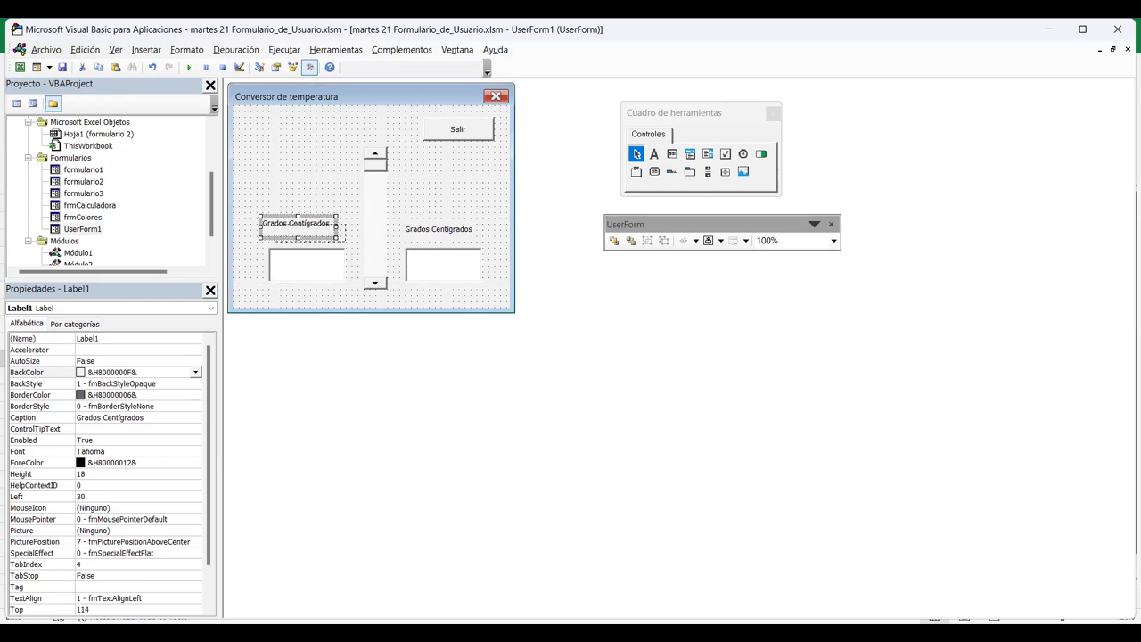
drag(301, 229, 302, 228)
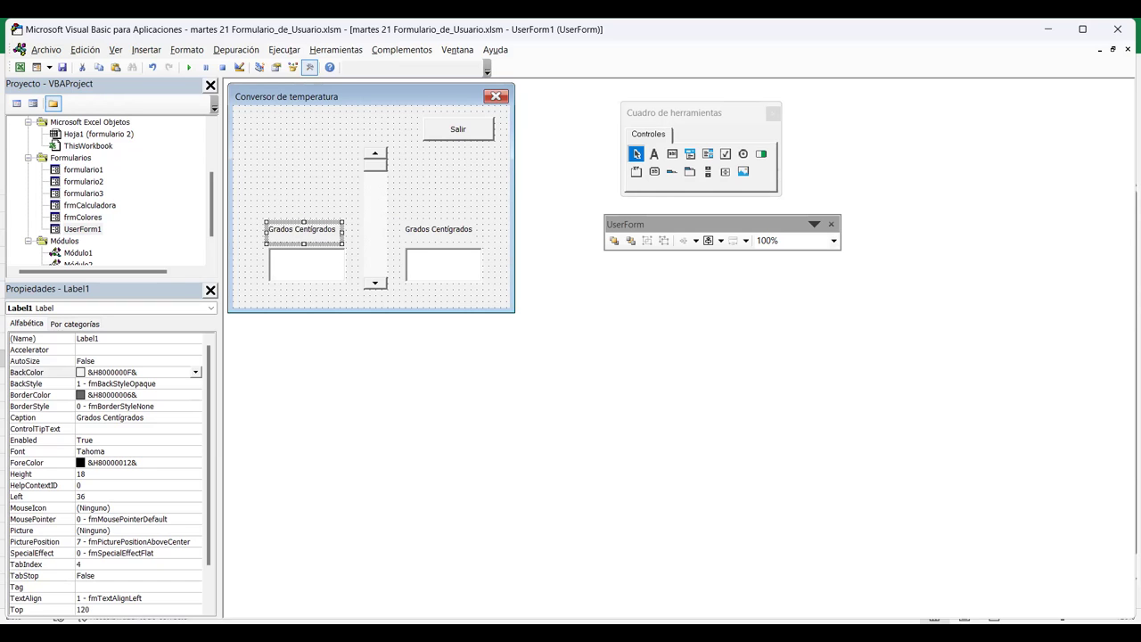
Change the copied label's caption to 'Grados farenheit' and nudge it down slightly.
click(441, 228)
click(440, 228)
key(BackSpace)
key(BackSpace)
key(BackSpace)
key(BackSpace)
key(BackSpace)
key(BackSpace)
key(BackSpace)
key(BackSpace)
key(BackSpace)
key(BackSpace)
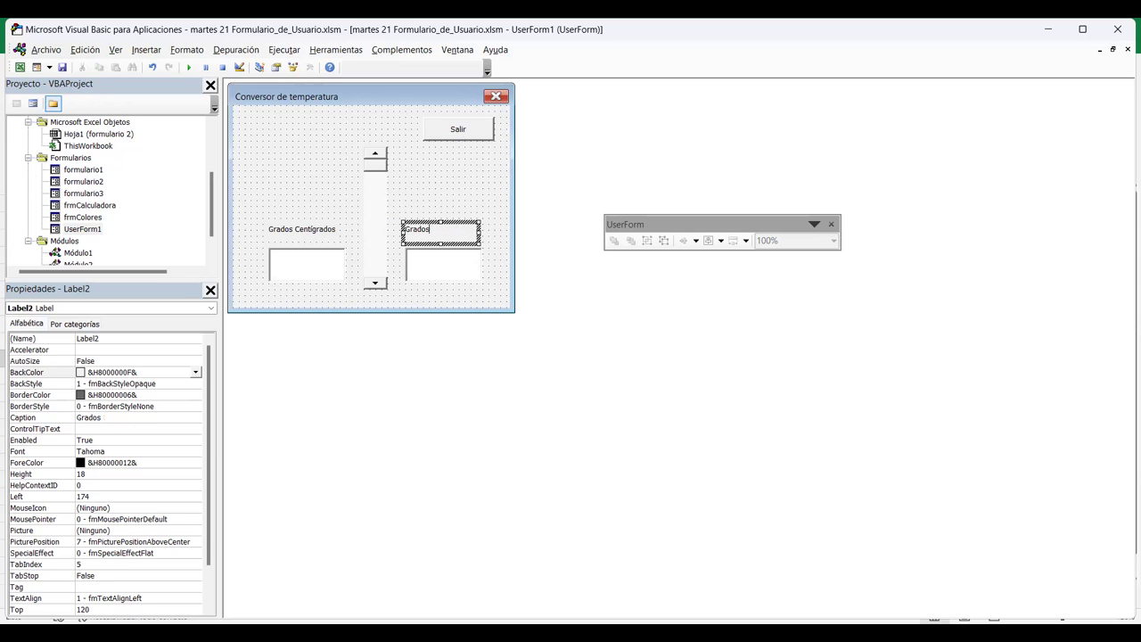
text(farenheit)
click(303, 179)
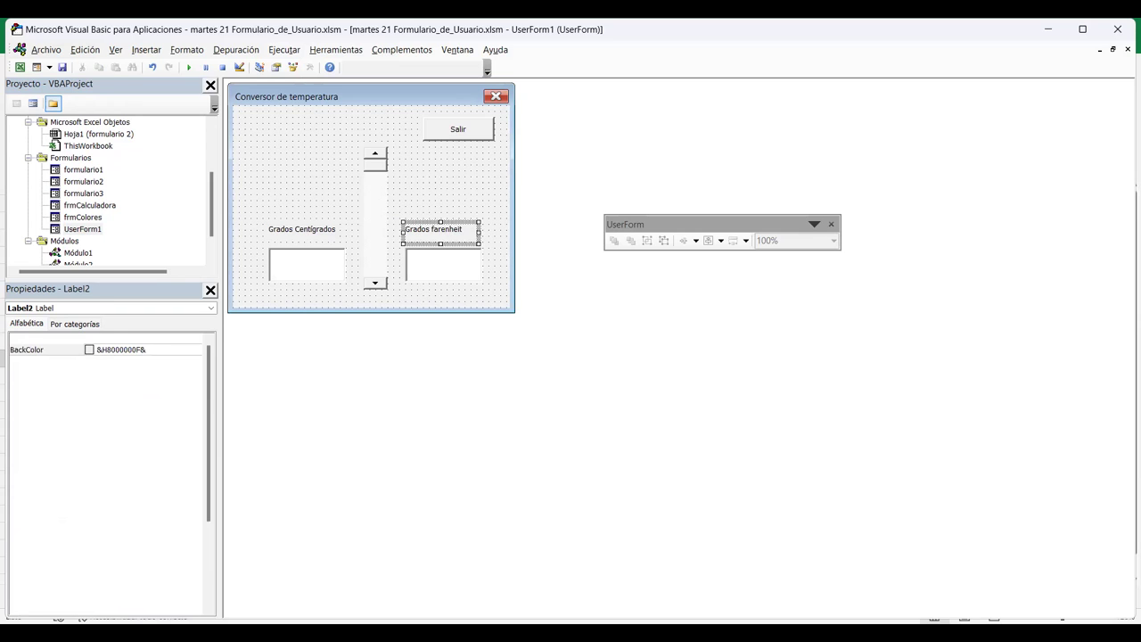
click(437, 230)
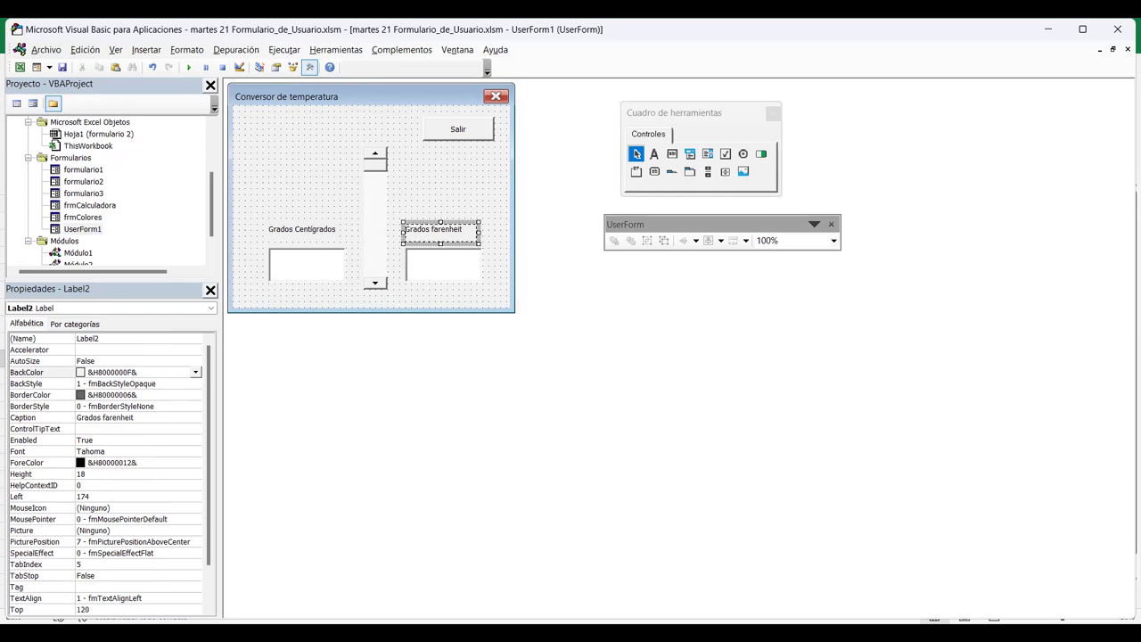
key(Down)
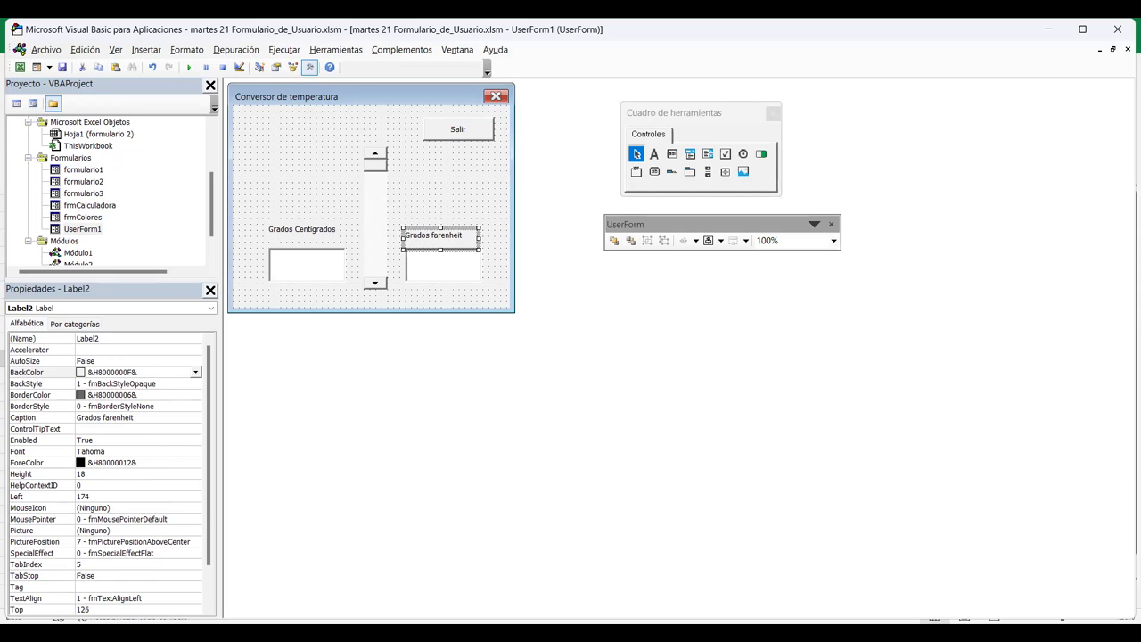
click(275, 236)
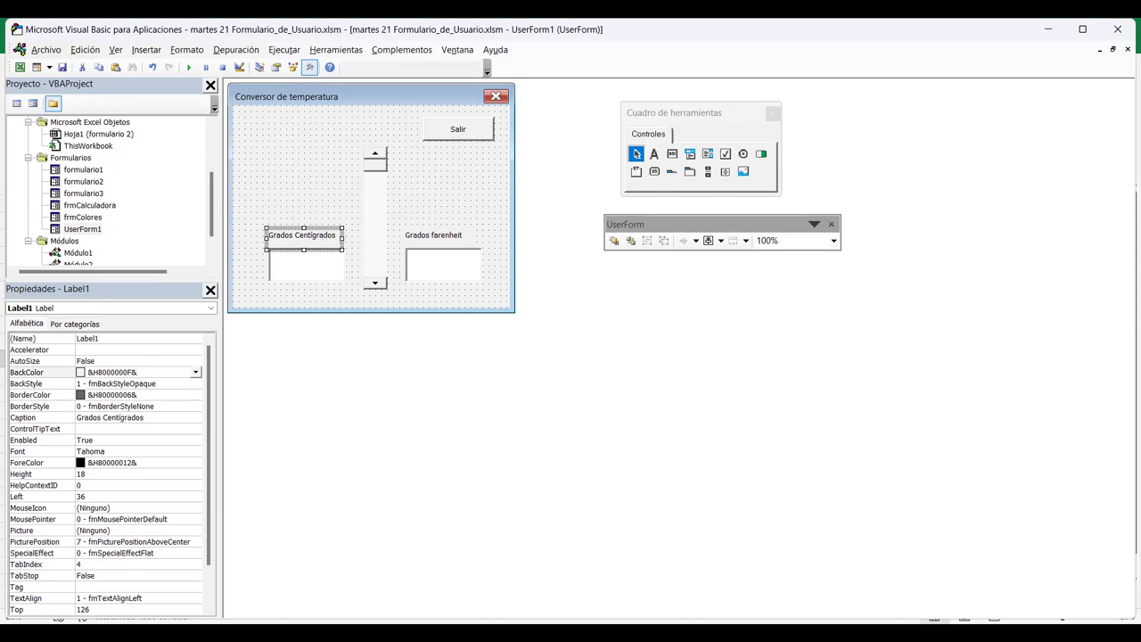
click(303, 187)
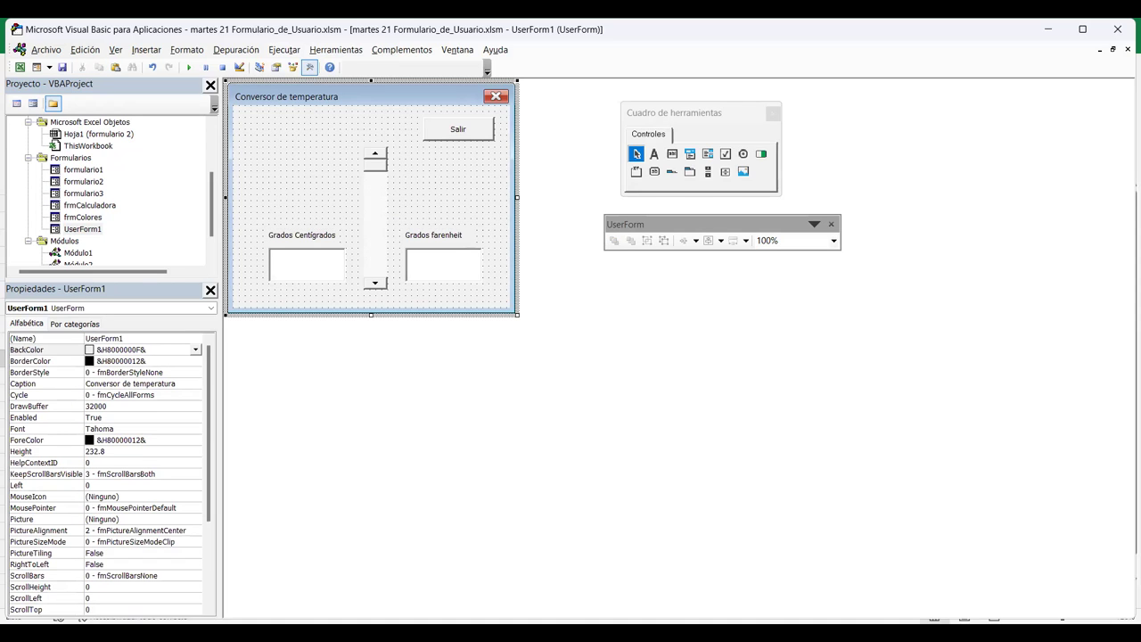
Name the form frmTemp in the Properties window.
key(F5)
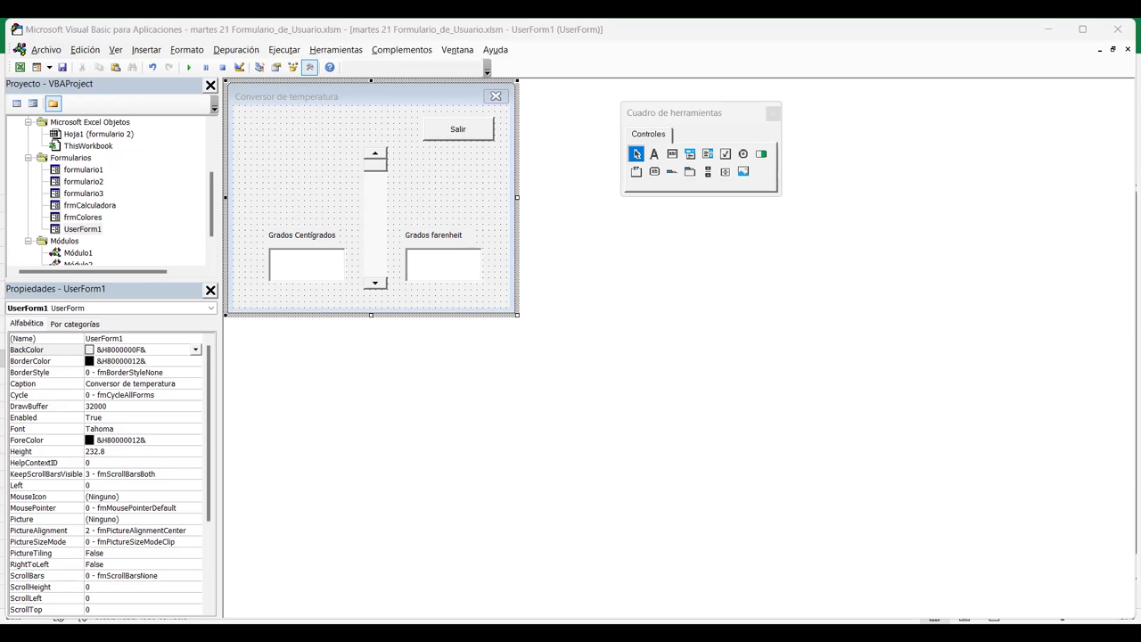
key(alt+Tab)
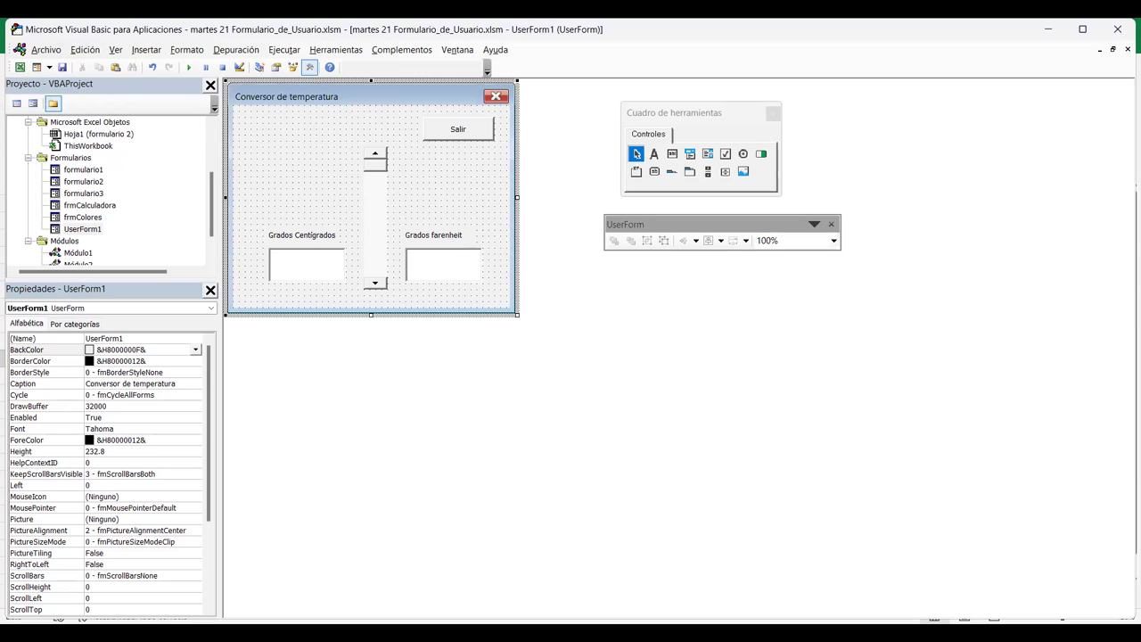
key(F4)
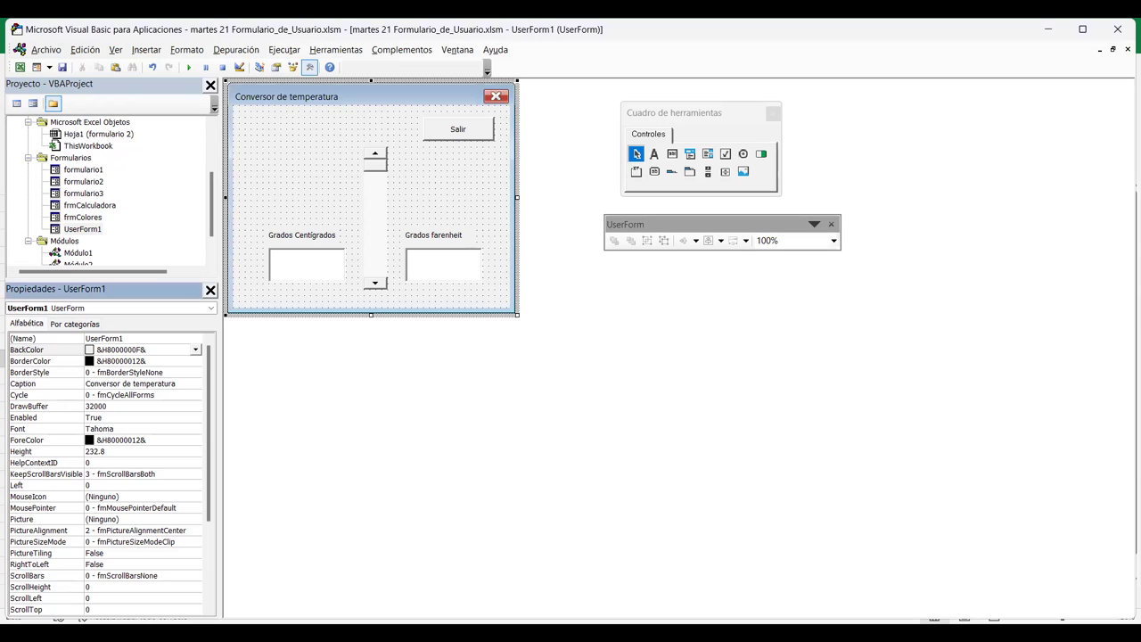
text(frmTemp)
key(Return)
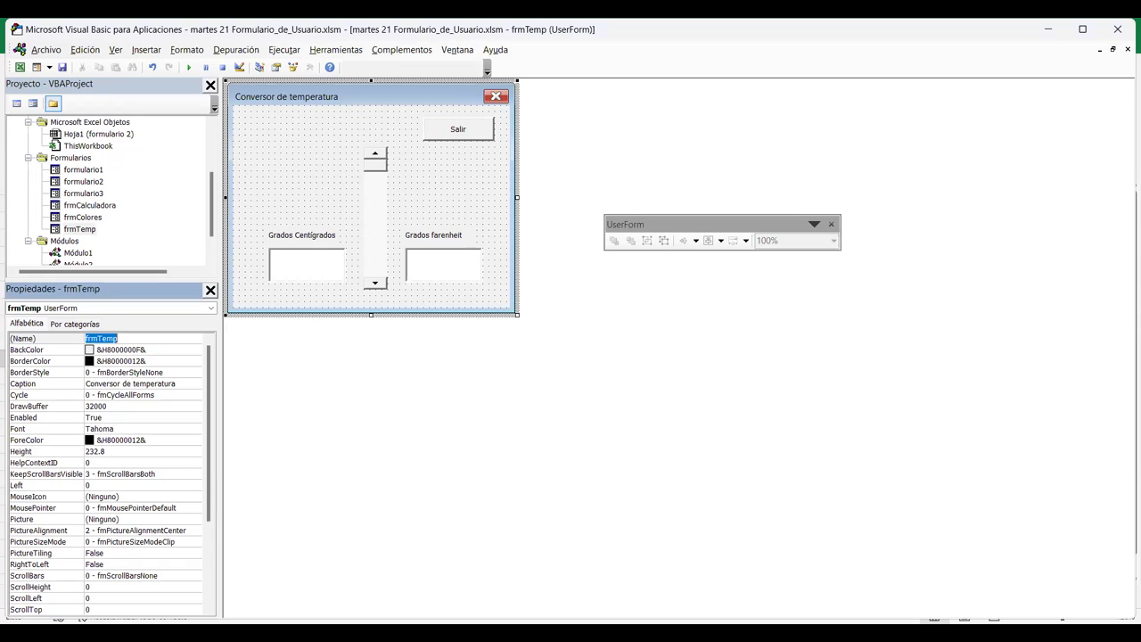
Test-run the form again, then select the Grados Centígrados text box.
key(F5)
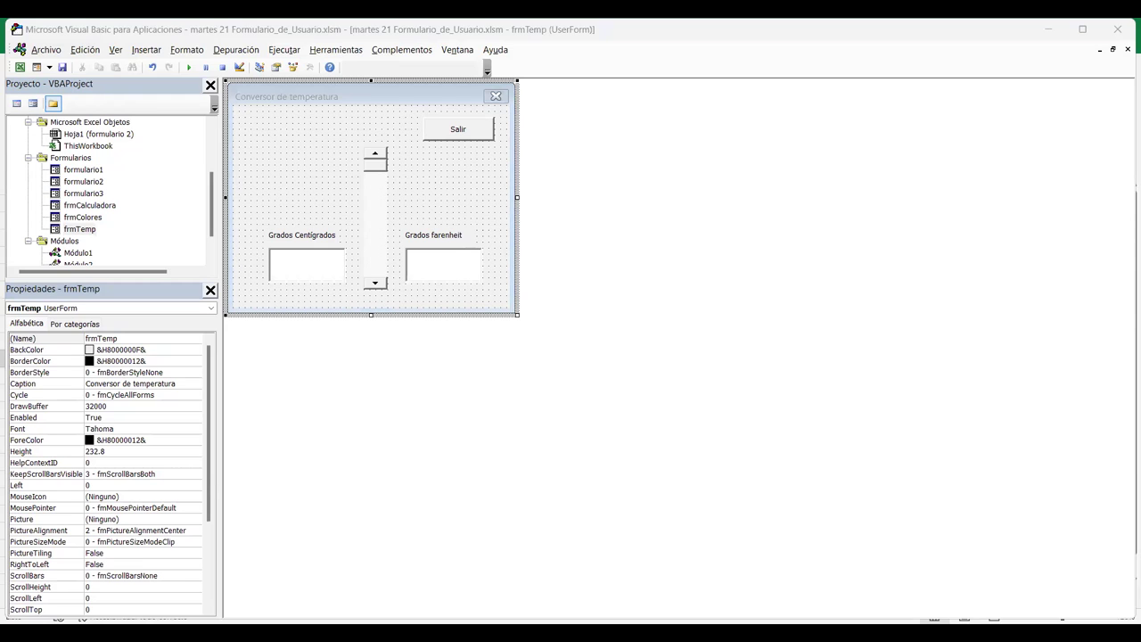
click(457, 128)
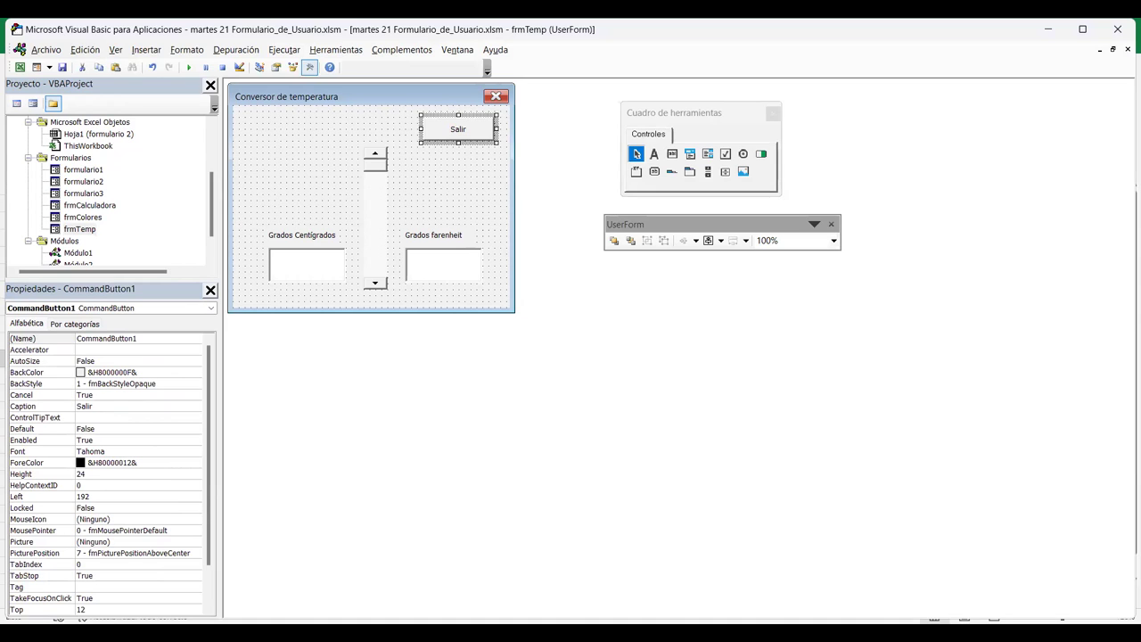
key(F5)
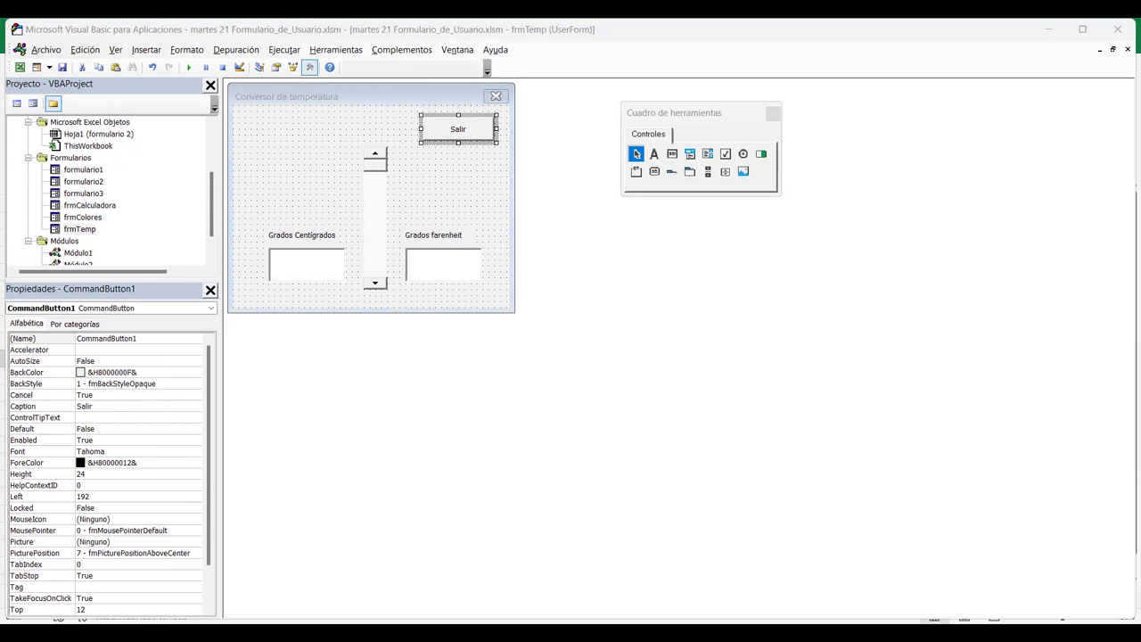
click(307, 265)
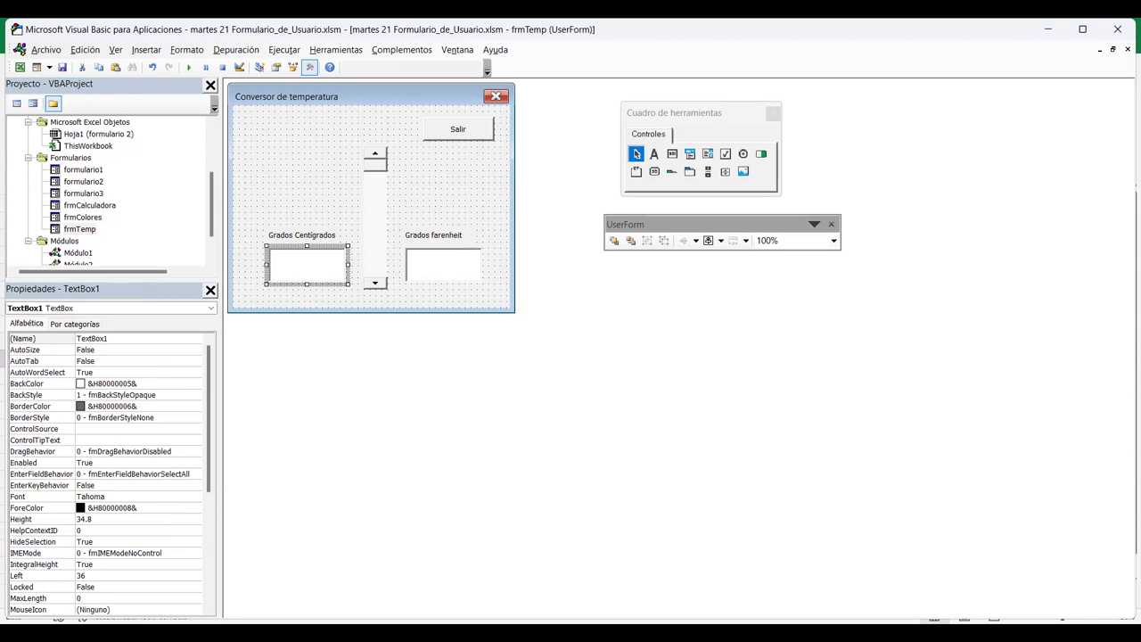
Name the left text box txtCent and the right text box txtFar.
click(443, 265)
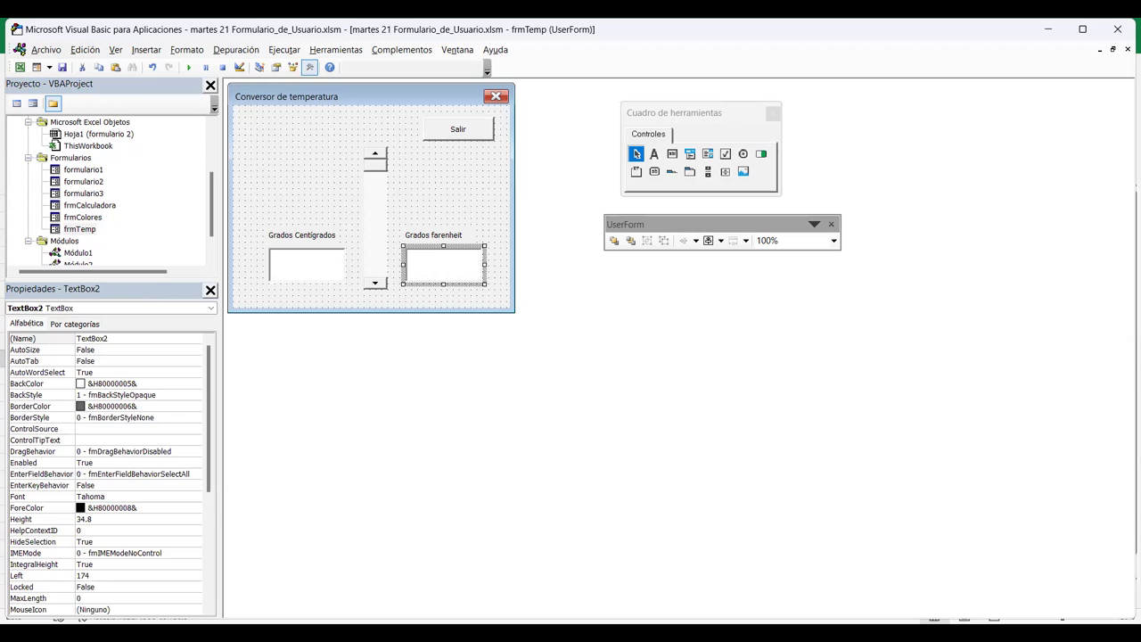
click(306, 265)
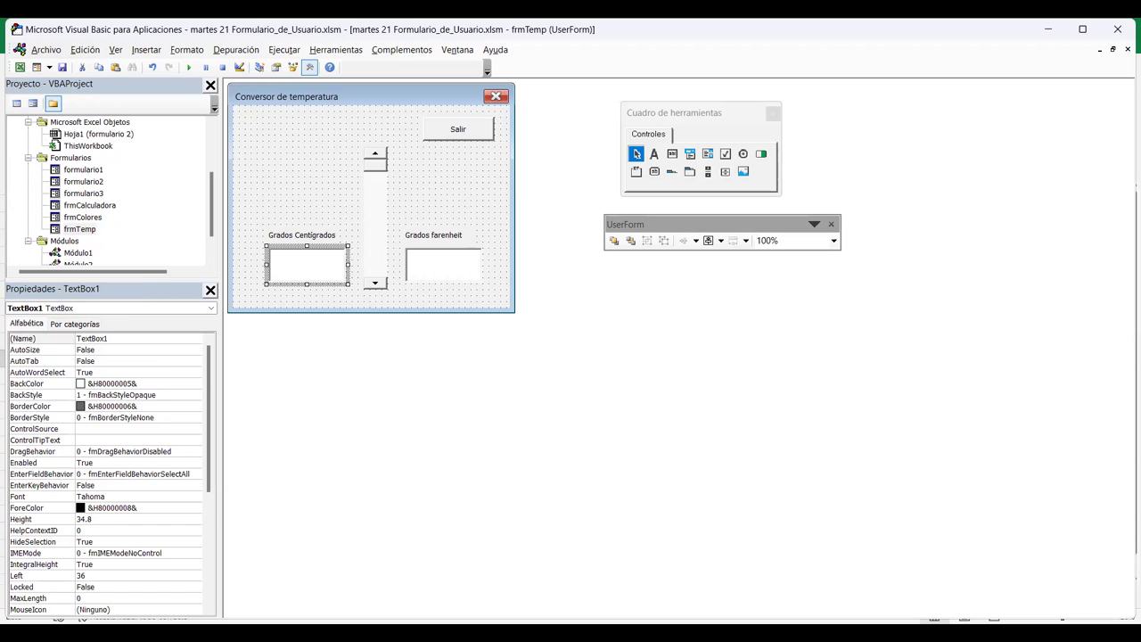
key(F4)
text(txtCent)
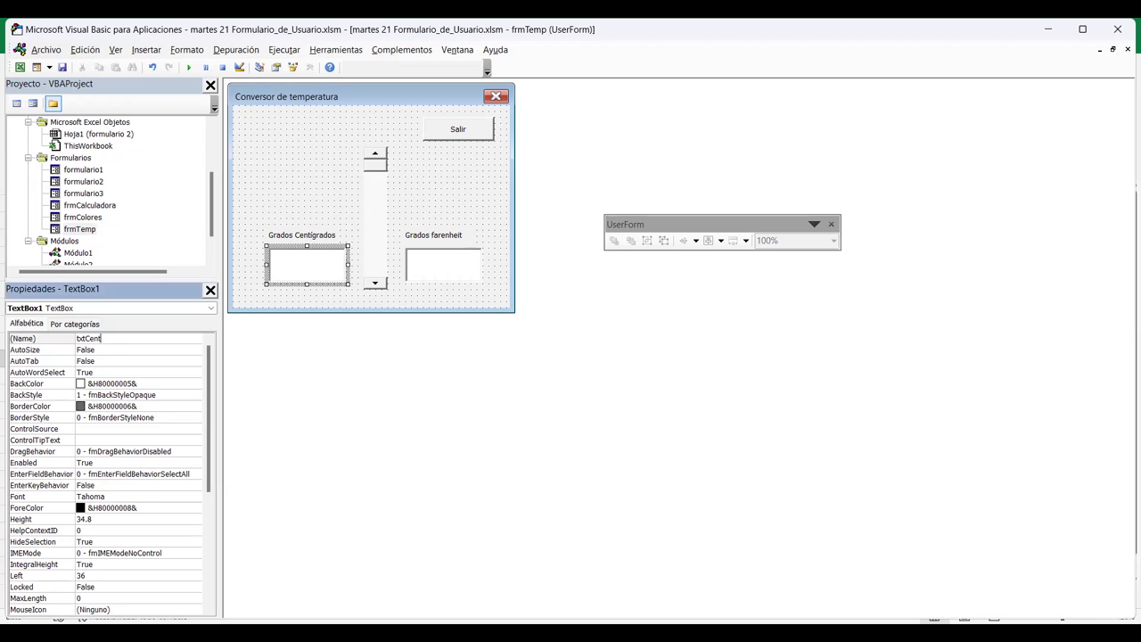
click(443, 264)
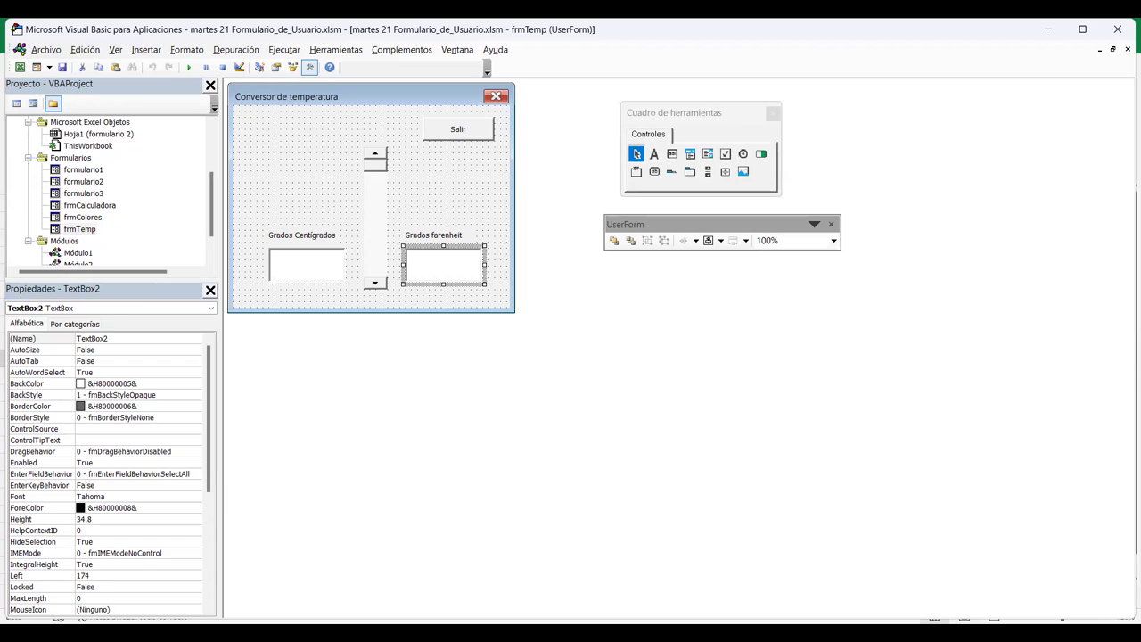
click(134, 338)
text(txt)
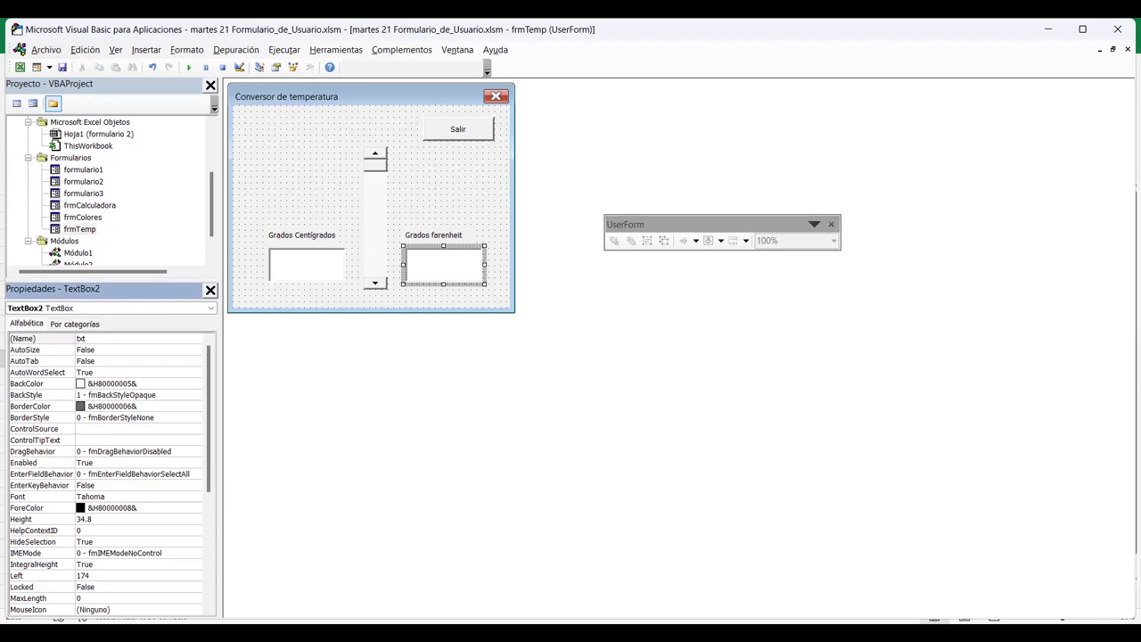
key(BackSpace)
text(Far)
key(Return)
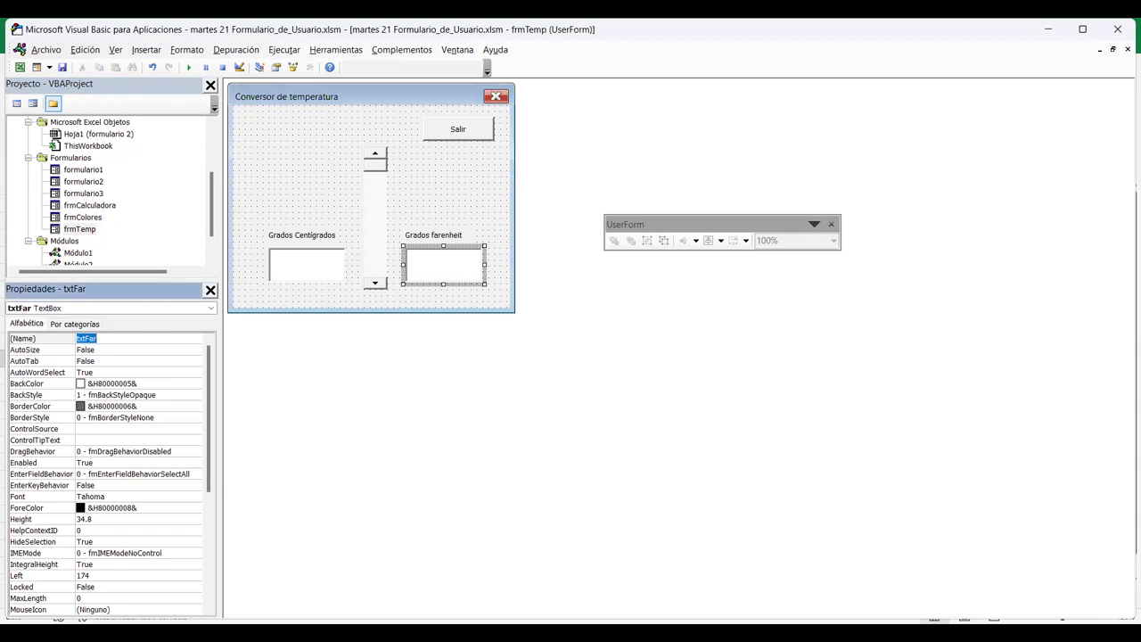
click(375, 219)
key(F5)
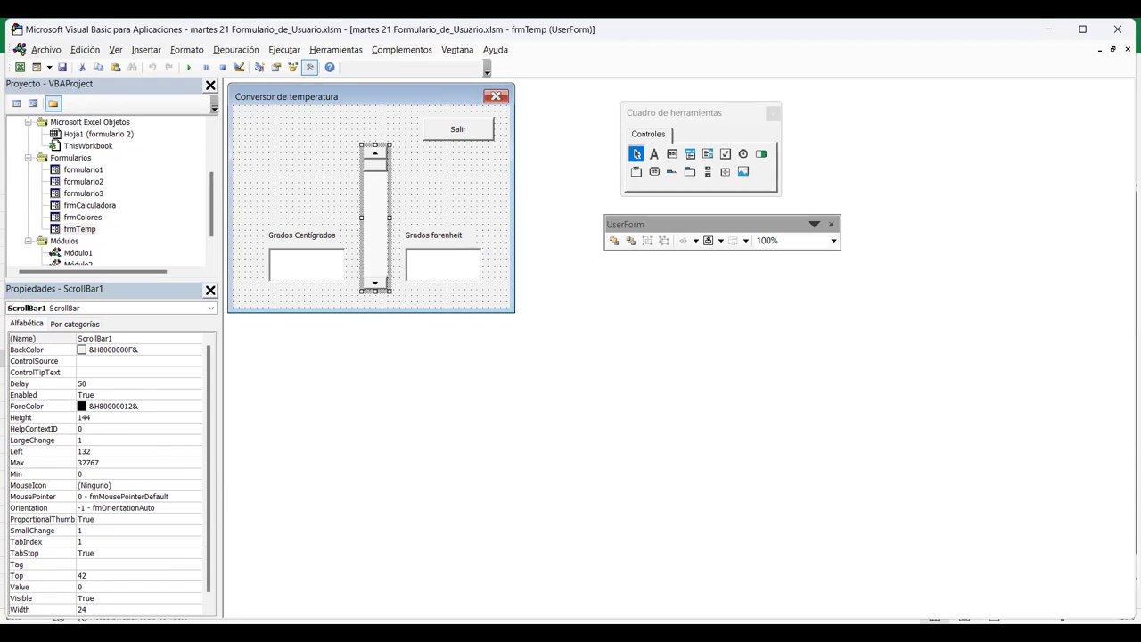
key(F5)
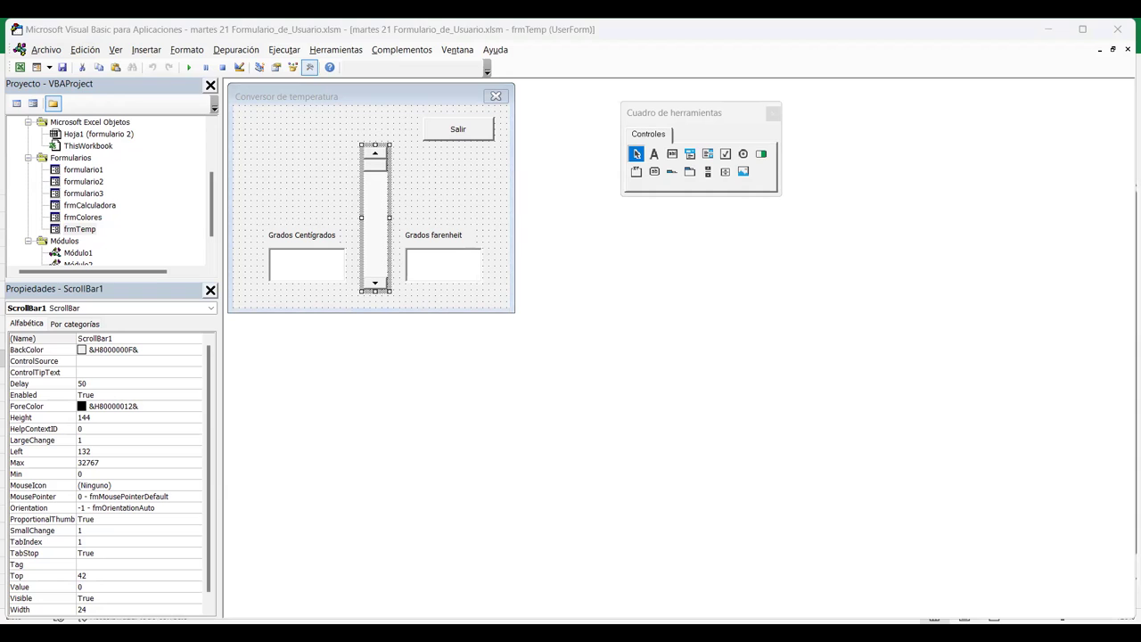
click(443, 265)
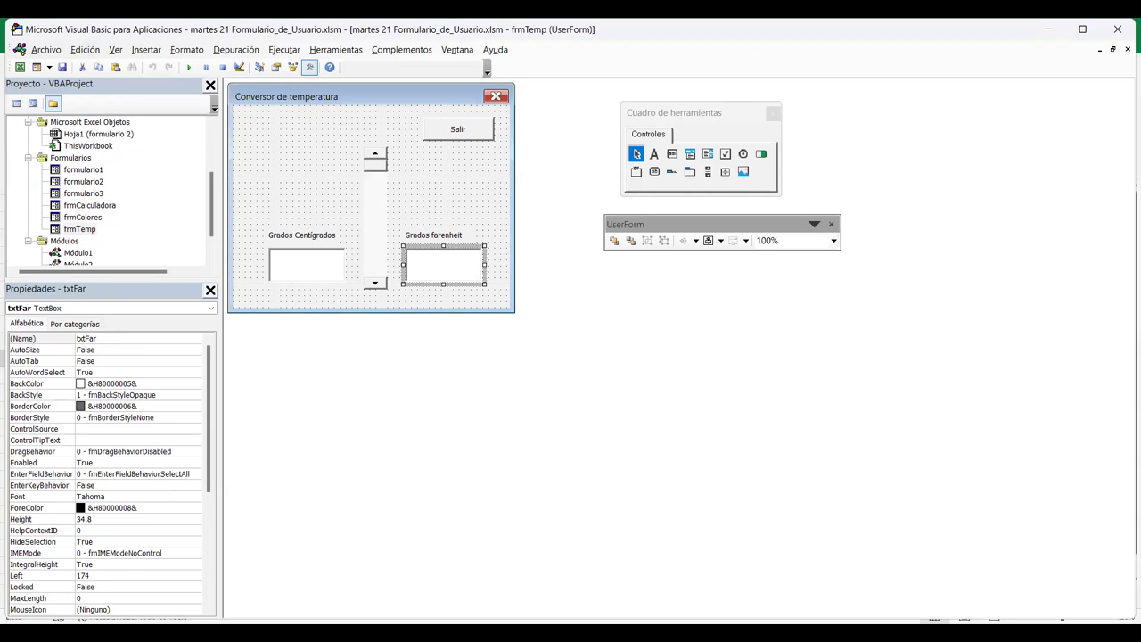
click(307, 265)
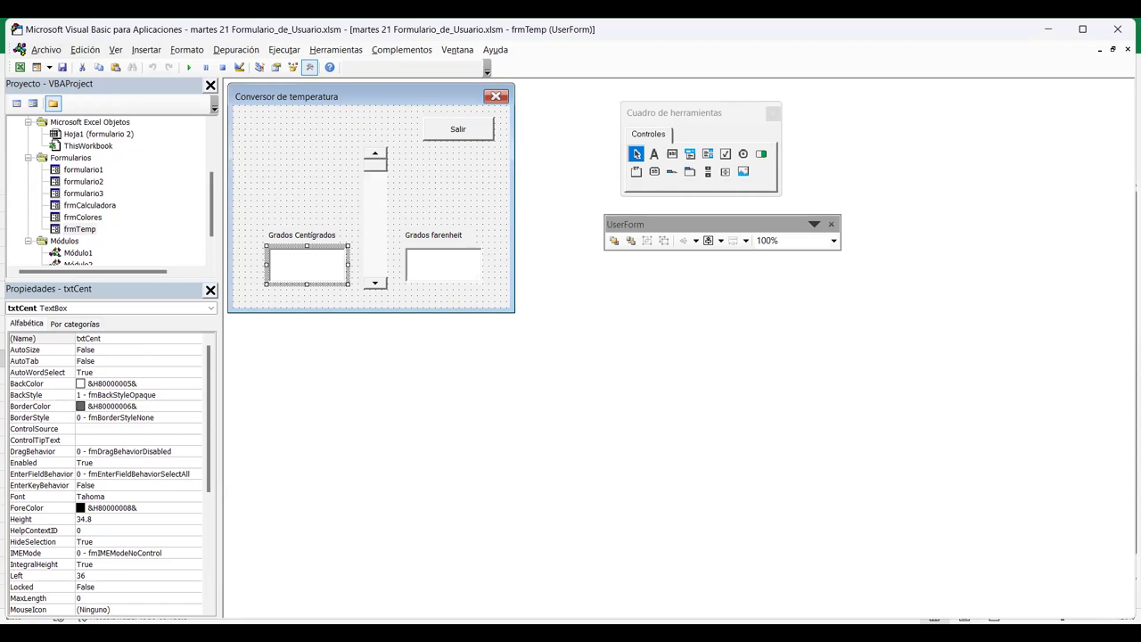
click(443, 265)
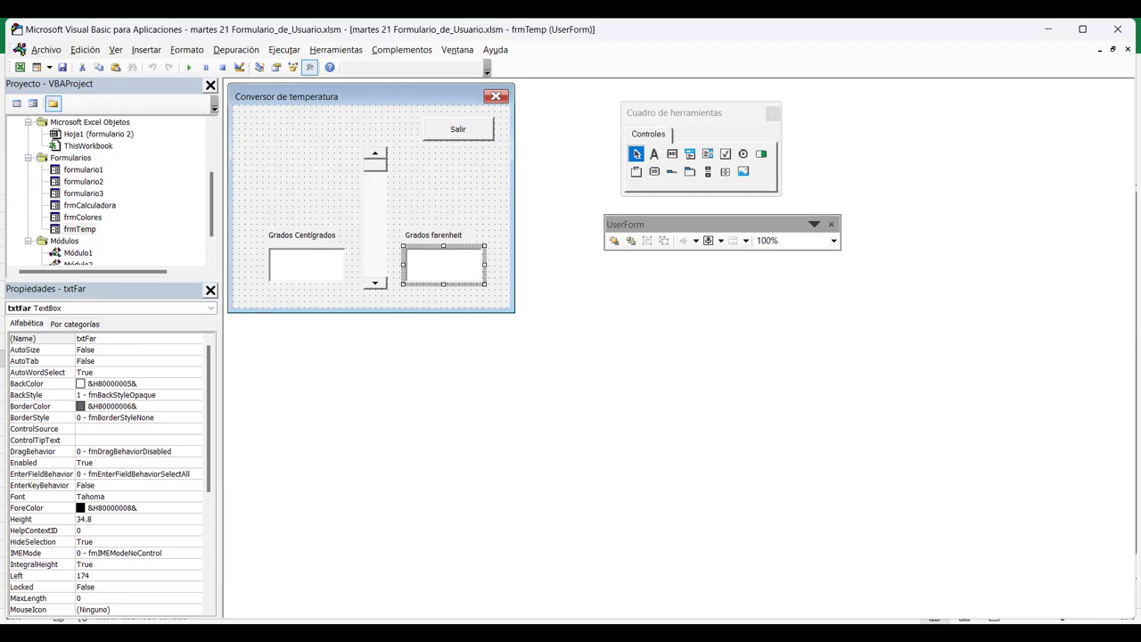
key(F5)
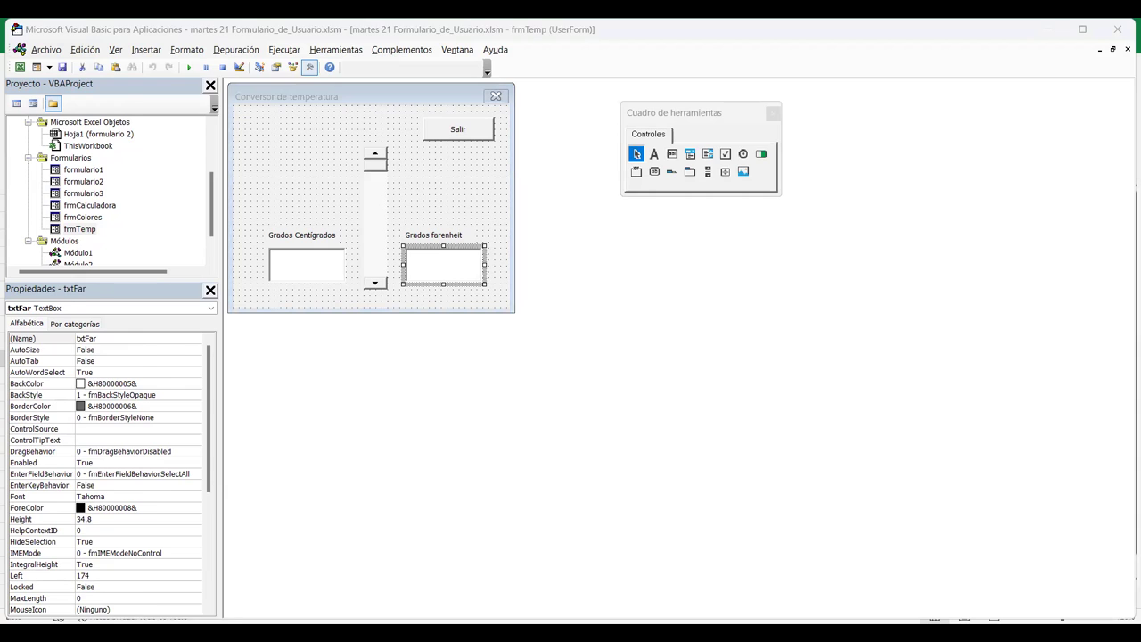
click(374, 219)
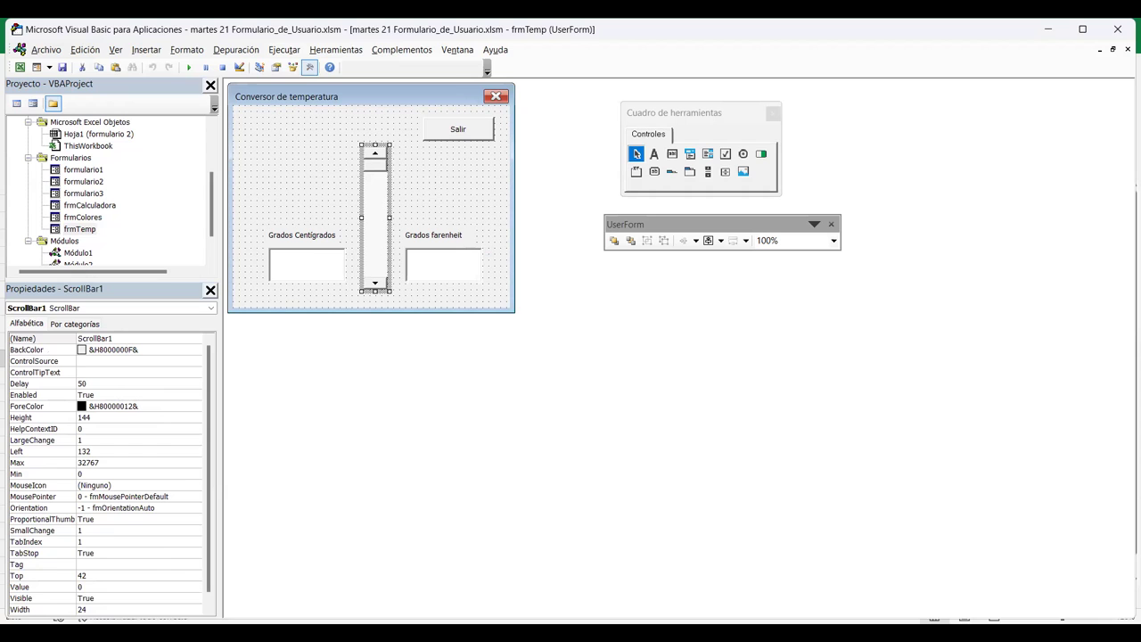
click(446, 178)
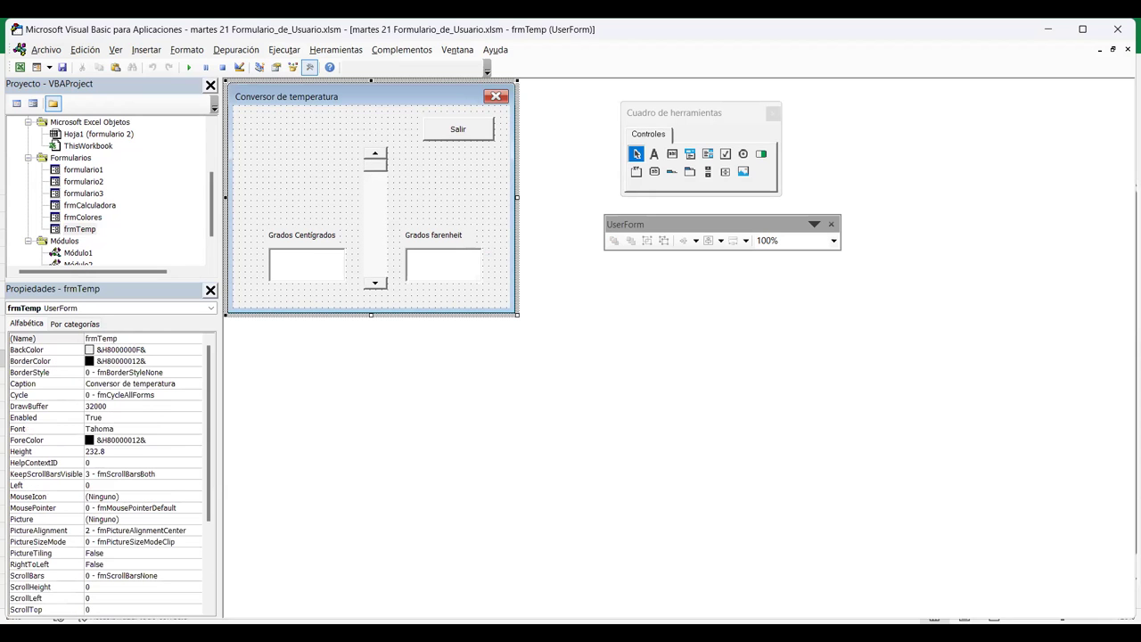
click(189, 67)
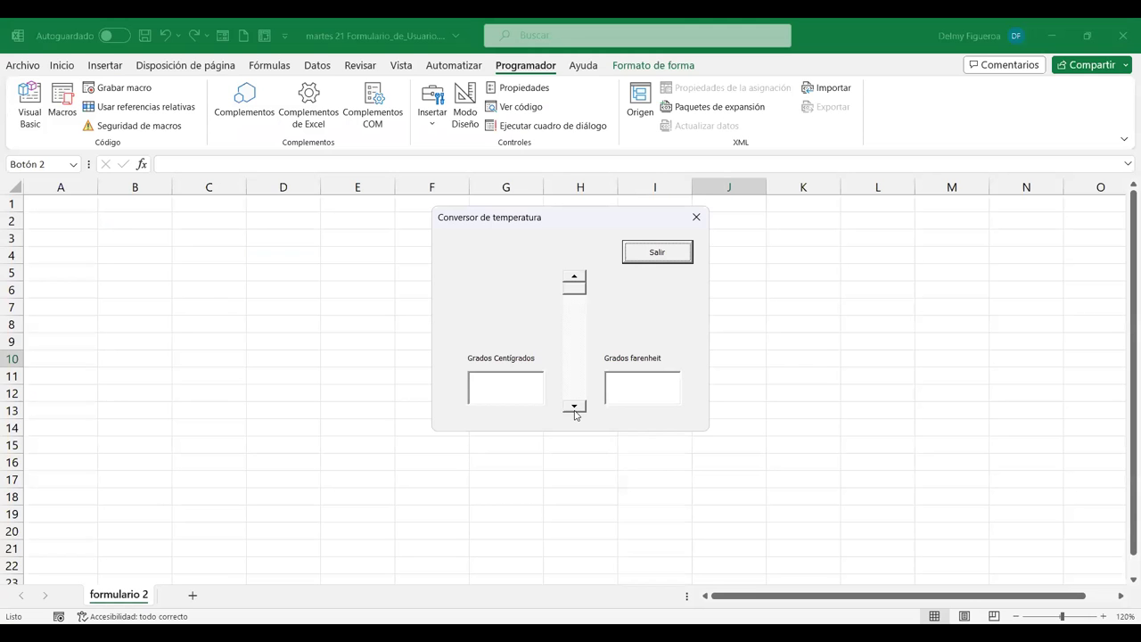
Drag the running form's scroll bar, note the empty boxes, and close the form with Salir.
click(574, 406)
drag(577, 304, 571, 351)
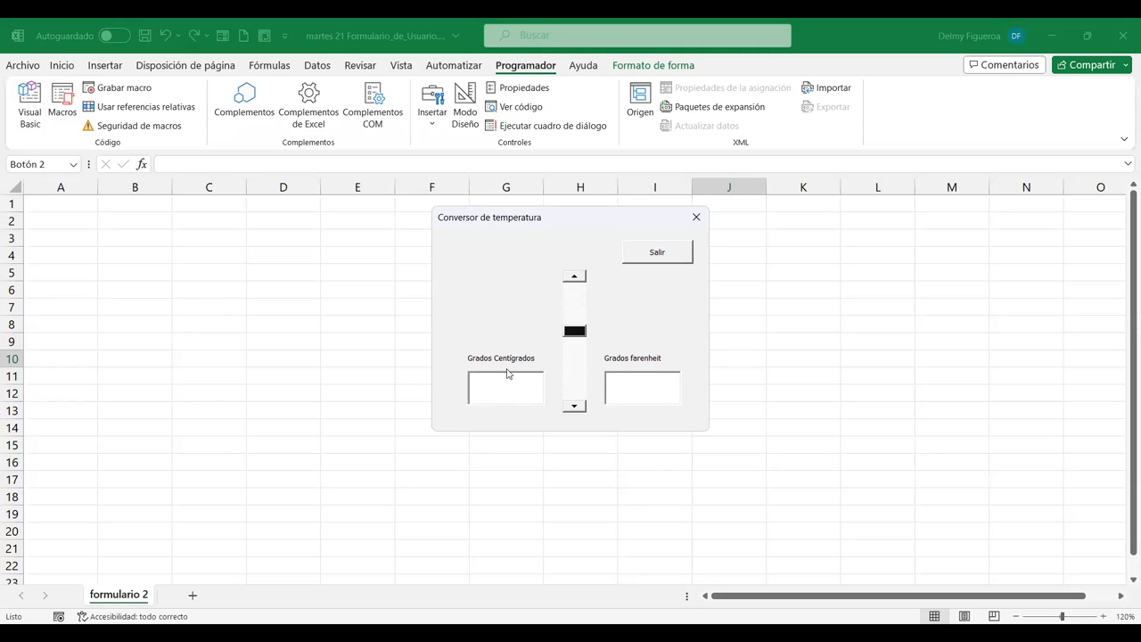
click(666, 255)
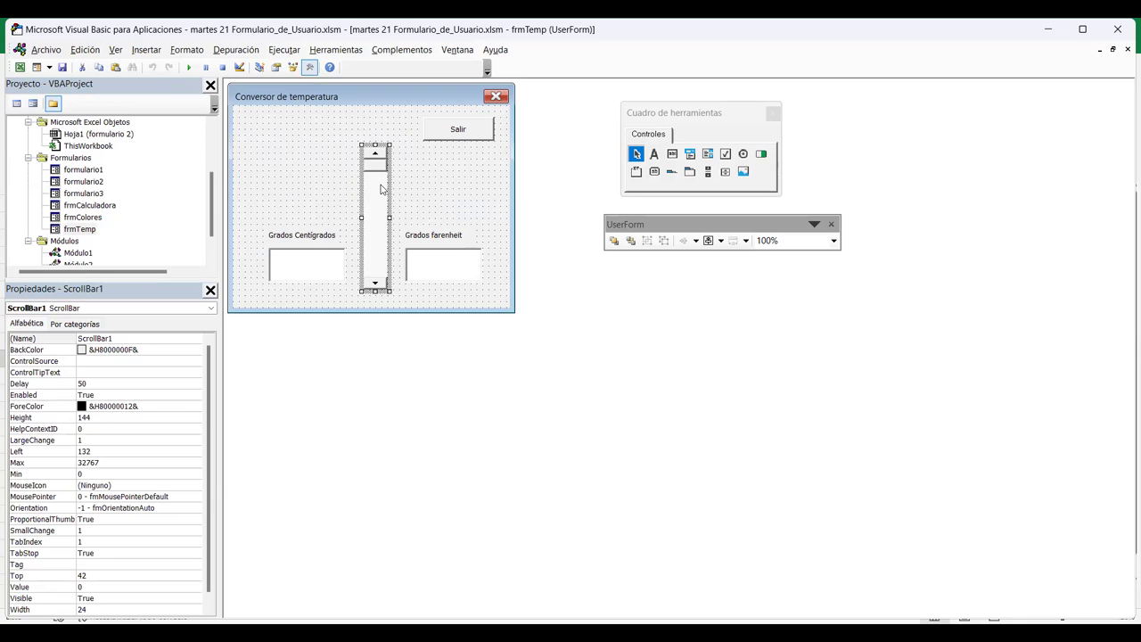
key(alt+F11)
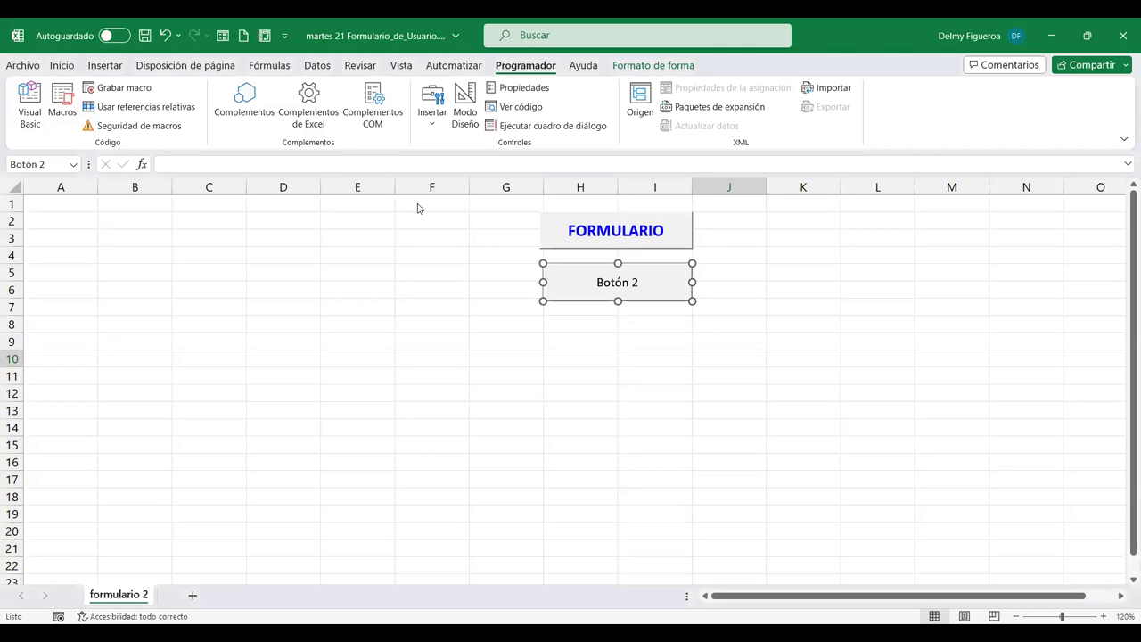
key(alt+F11)
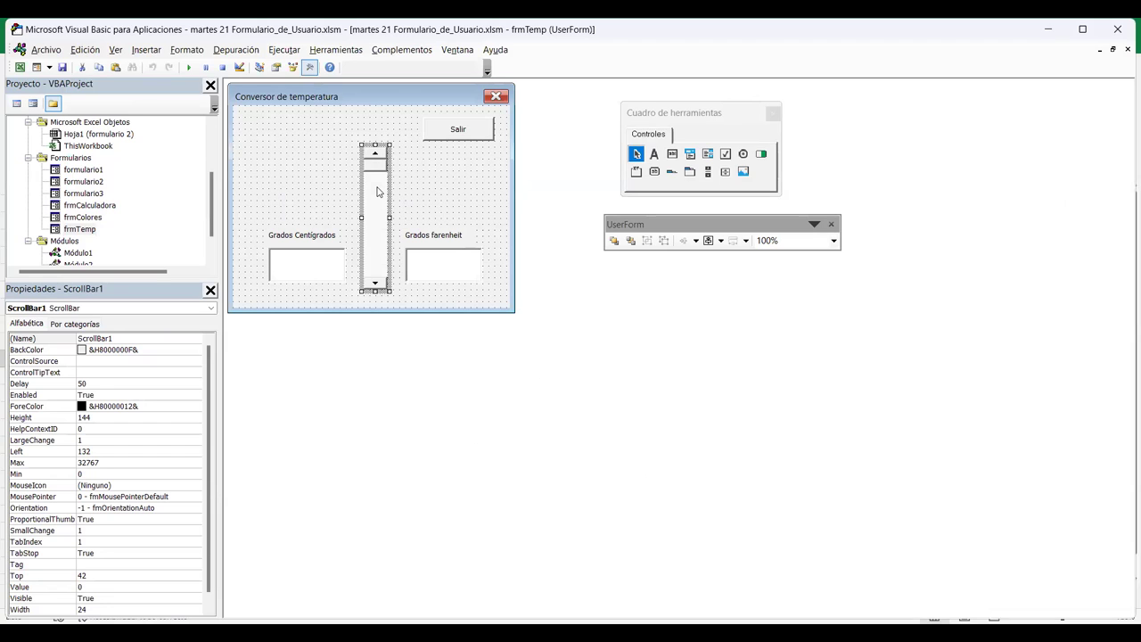
Create the ScrollBar1_Change procedure, begin it with txtCent.Text=, and return to the form design.
double_click(376, 191)
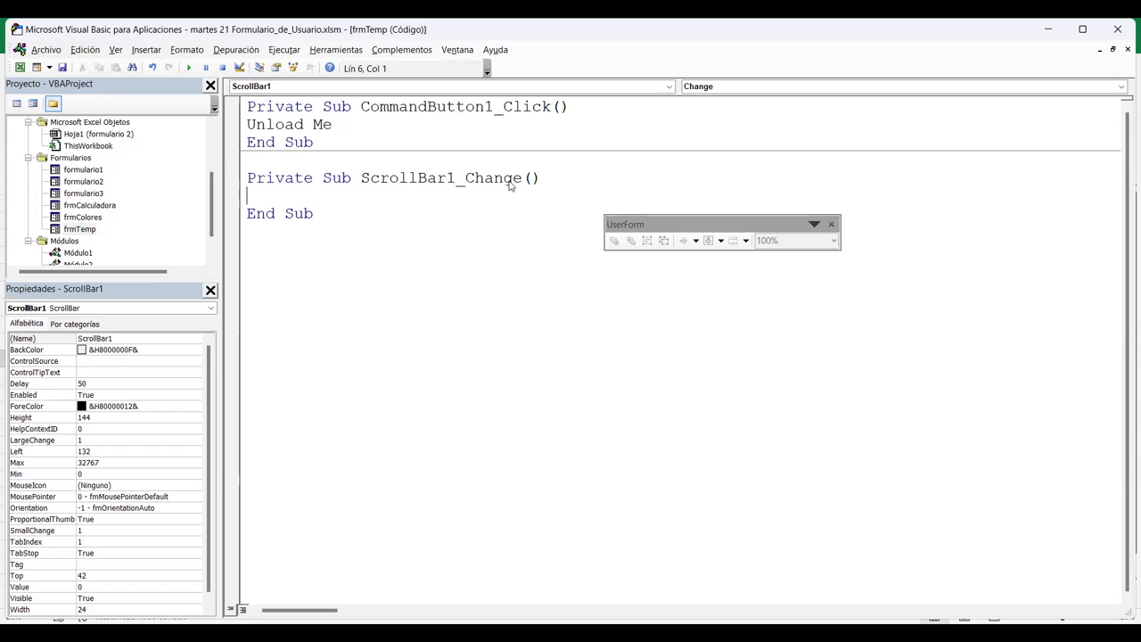
key(alt+F11)
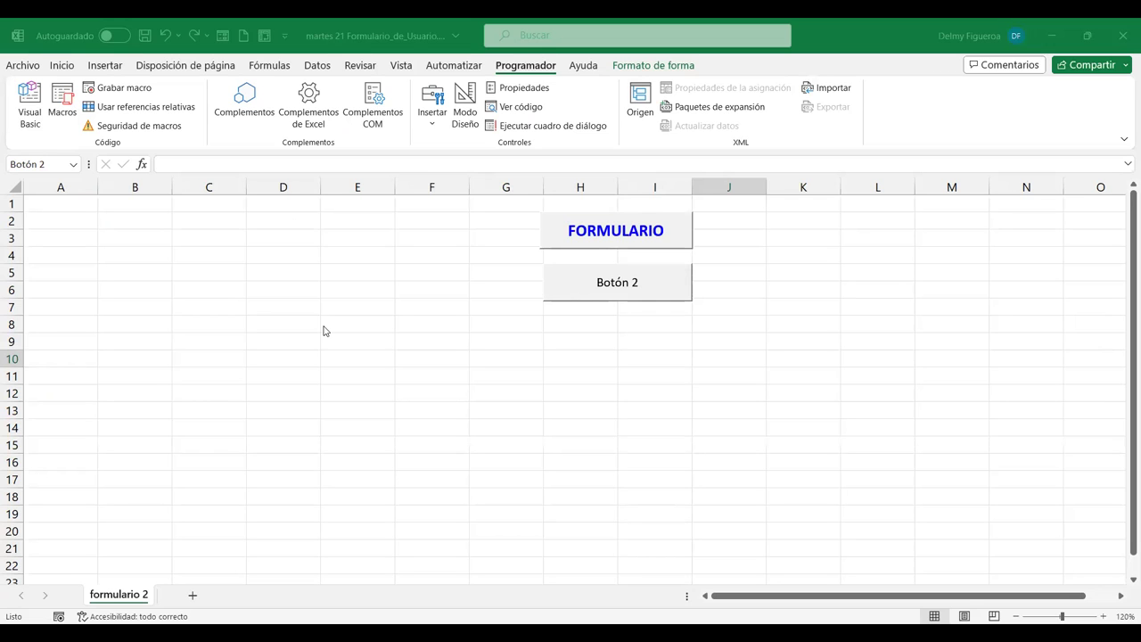
key(alt+F11)
text(txtCen)
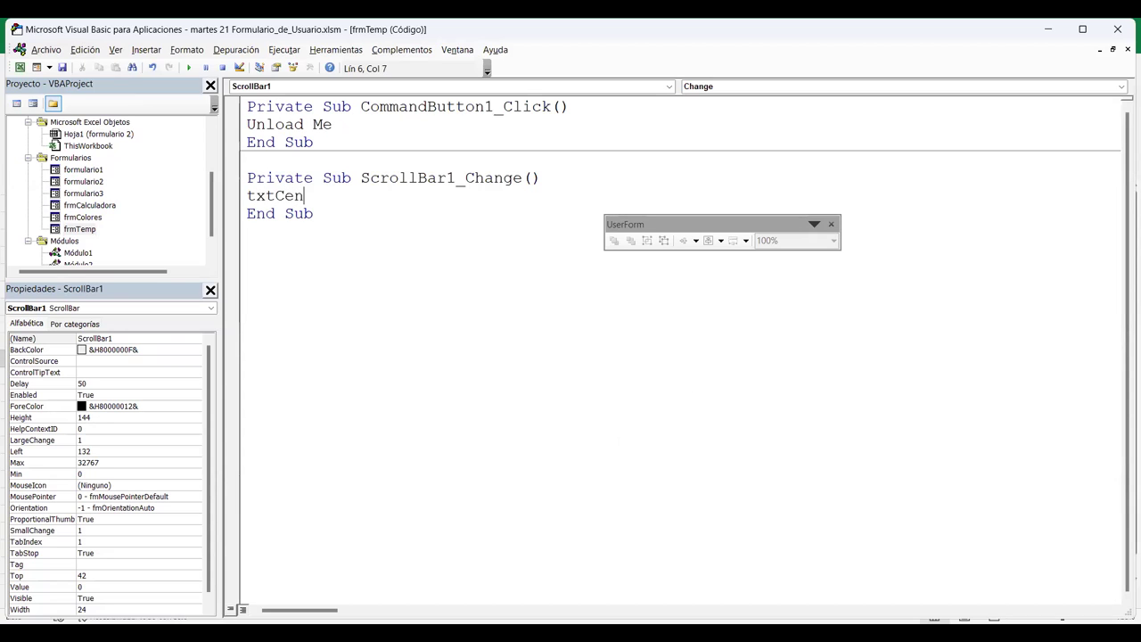
text(t)
text(.Te)
text(xt)
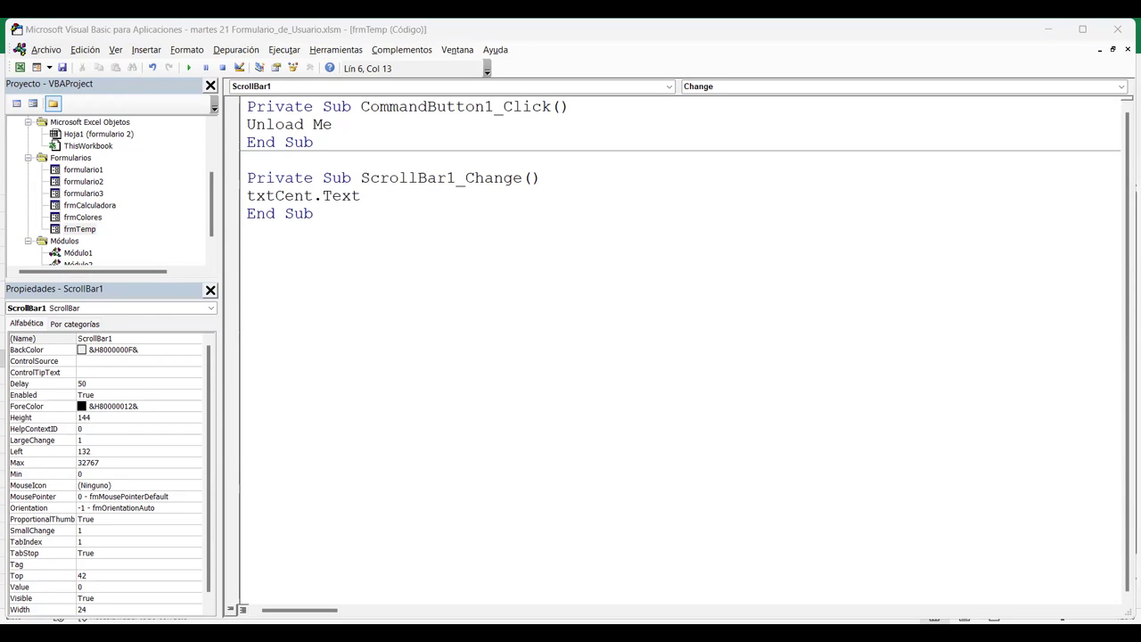
text(=)
key(alt+Tab)
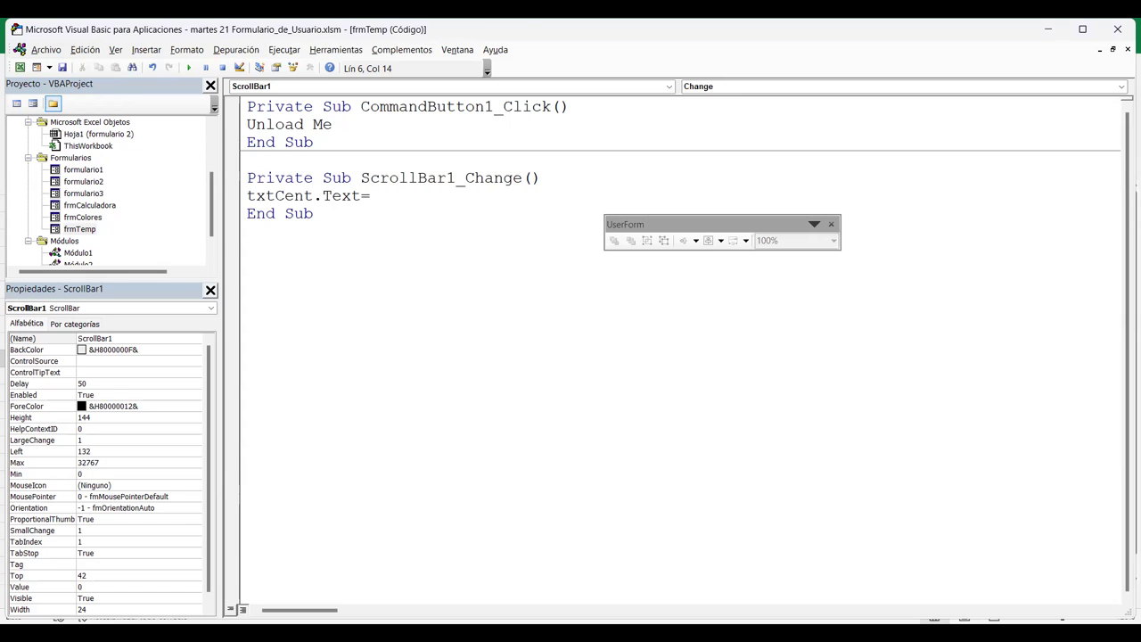
key(shift+F7)
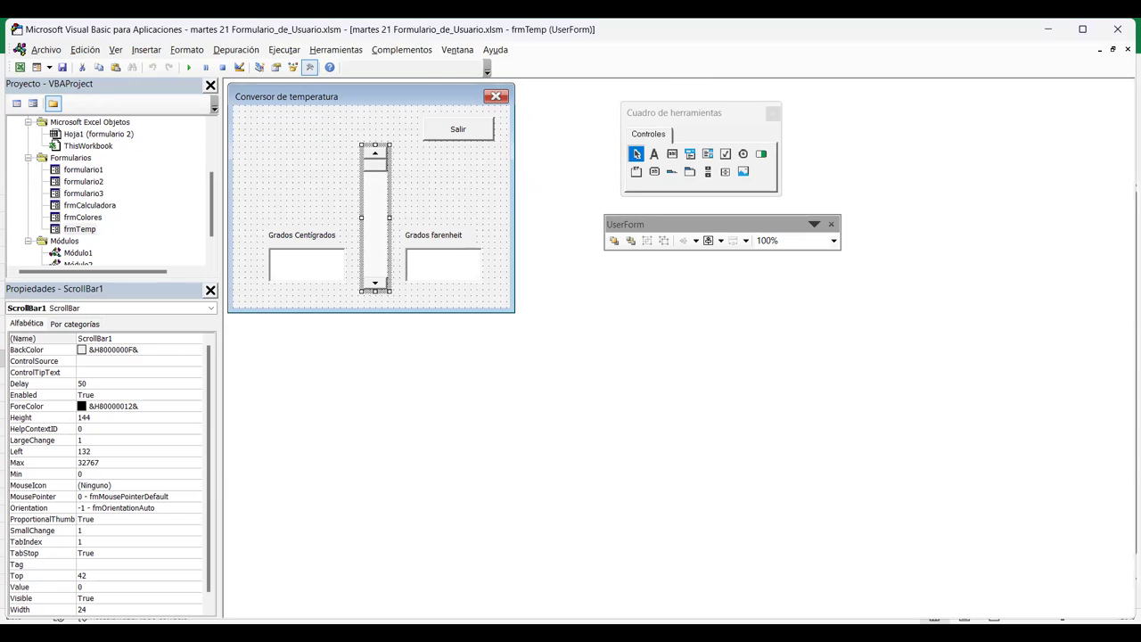
Rename the scroll bar BarTemp and view the code with its empty BarTemp_Change procedure.
click(134, 338)
text(BarTemp)
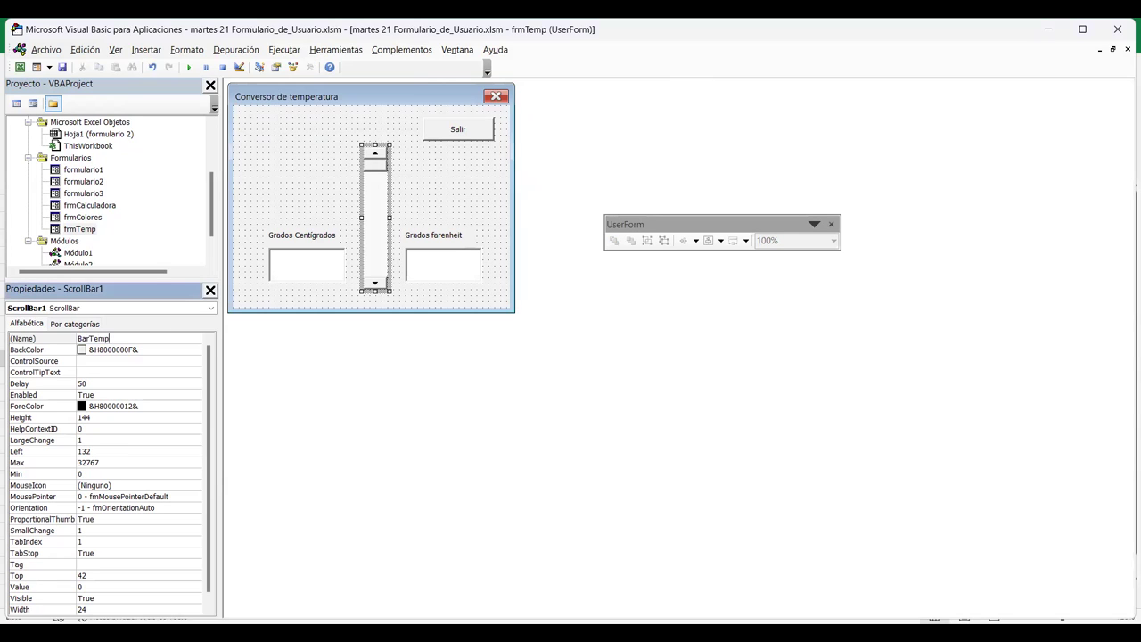
key(Return)
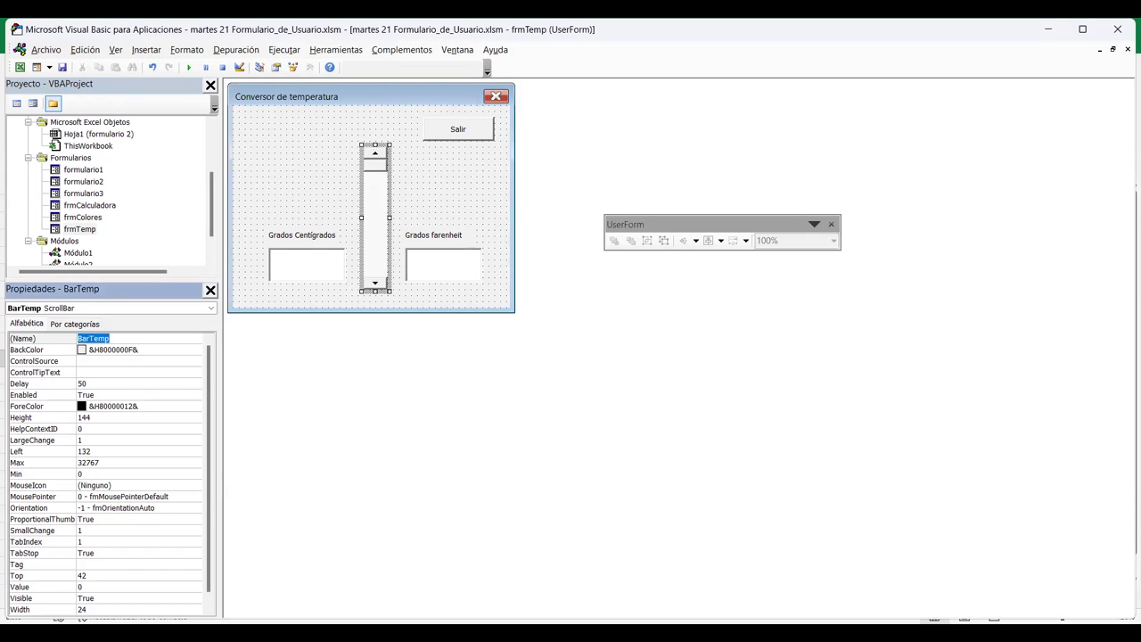
key(F7)
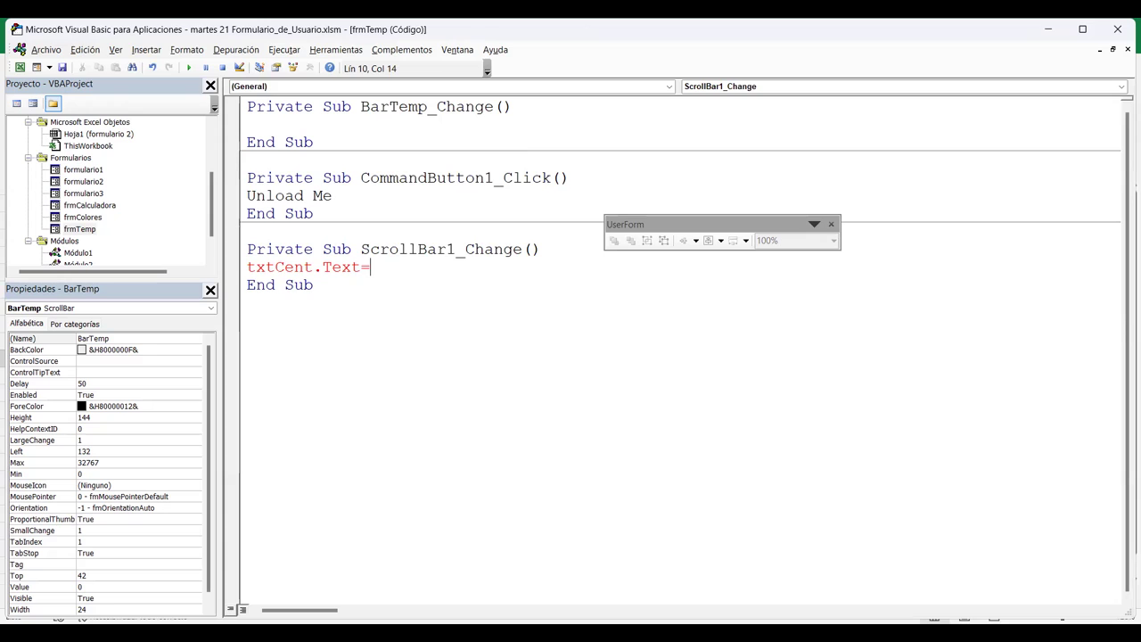
Complete the Celsius line as txtCent.Text = BarTemp.Value.
text(Bar)
text(Temp)
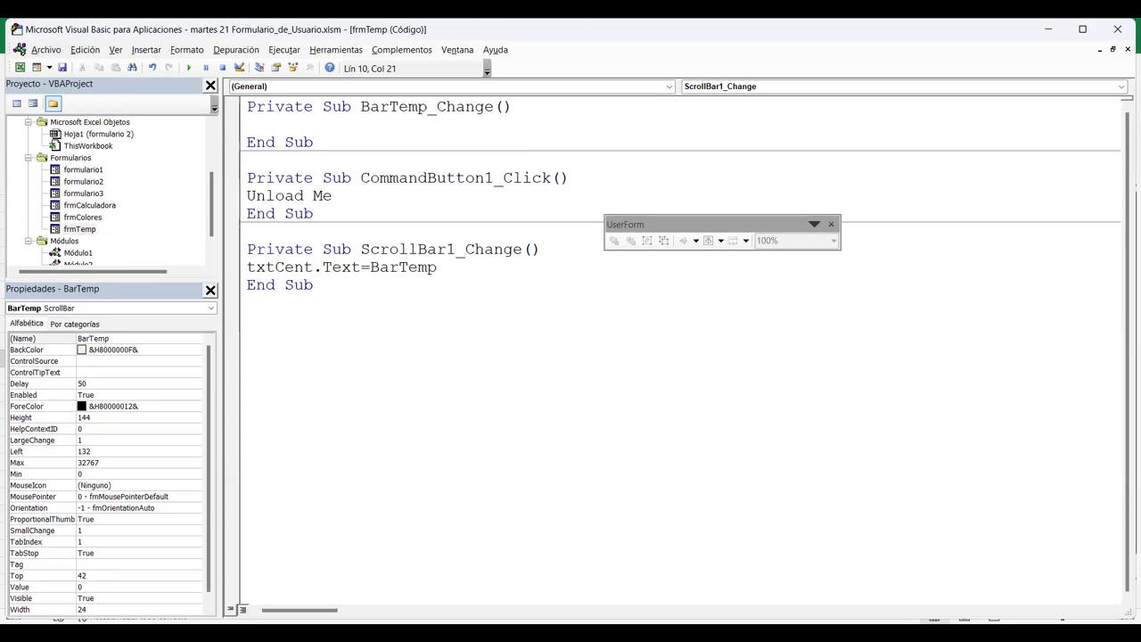
text(.value)
key(Down)
key(Up)
click(408, 267)
click(494, 266)
key(alt+F11)
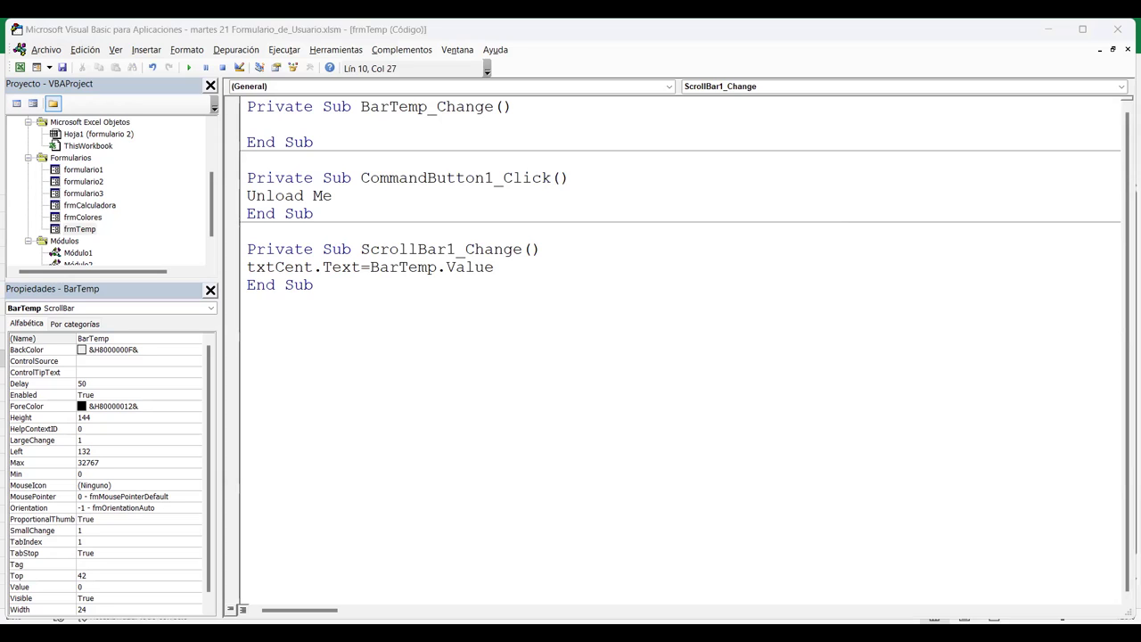
Start a new line below it assigning txtFar.Text =.
key(alt+F11)
key(Return)
text(txt)
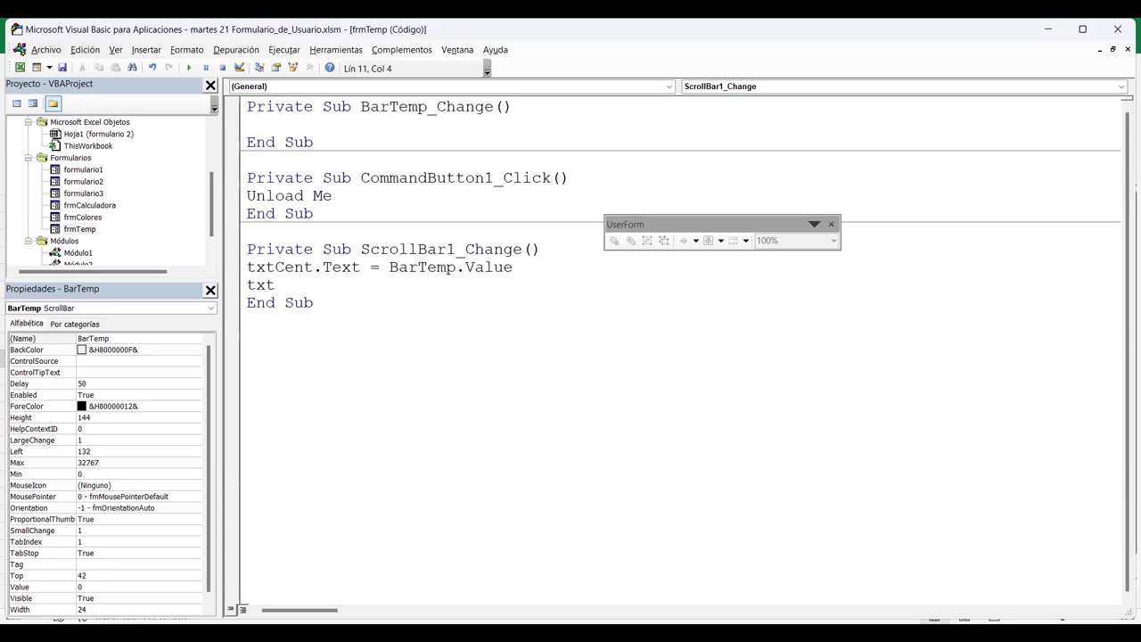
text(Far)
key(alt+F11)
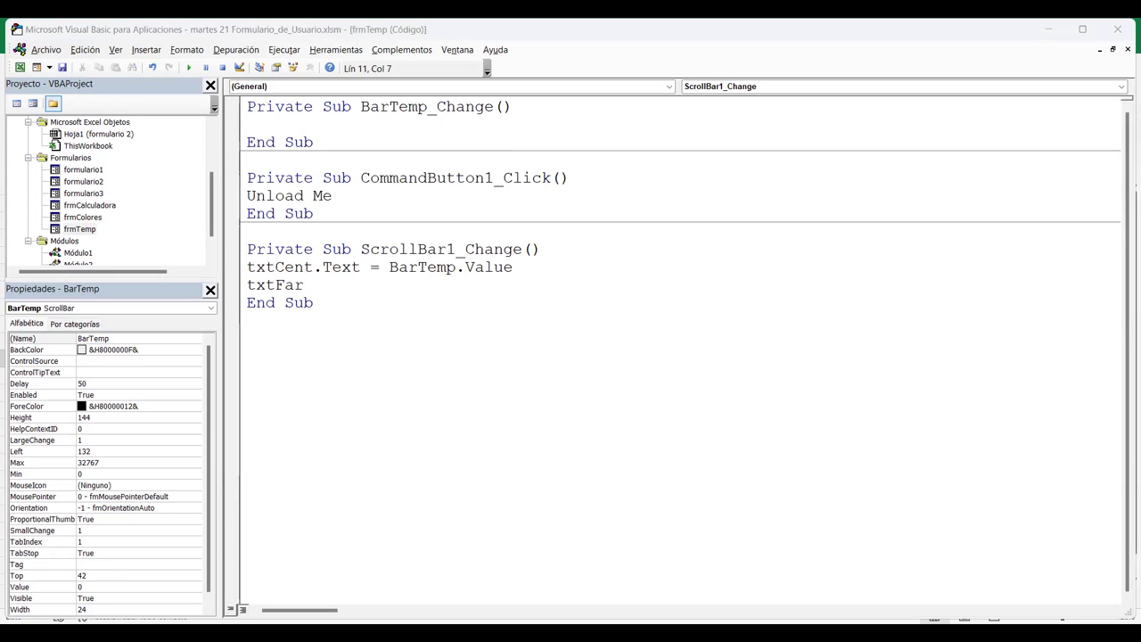
text(.te)
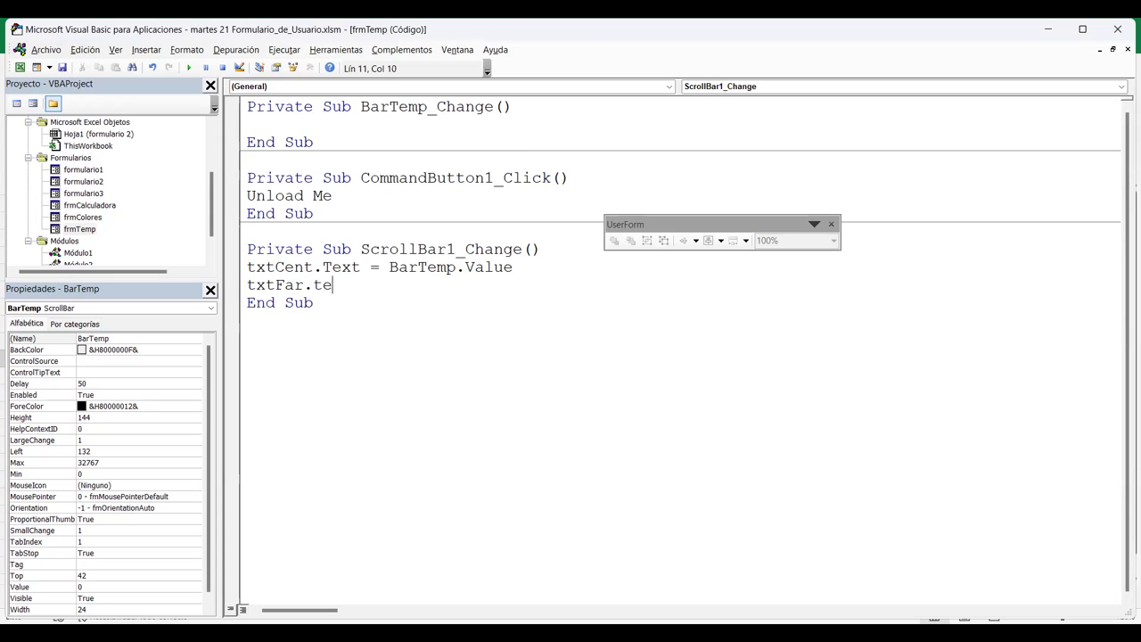
key(Tab)
key(alt+Tab)
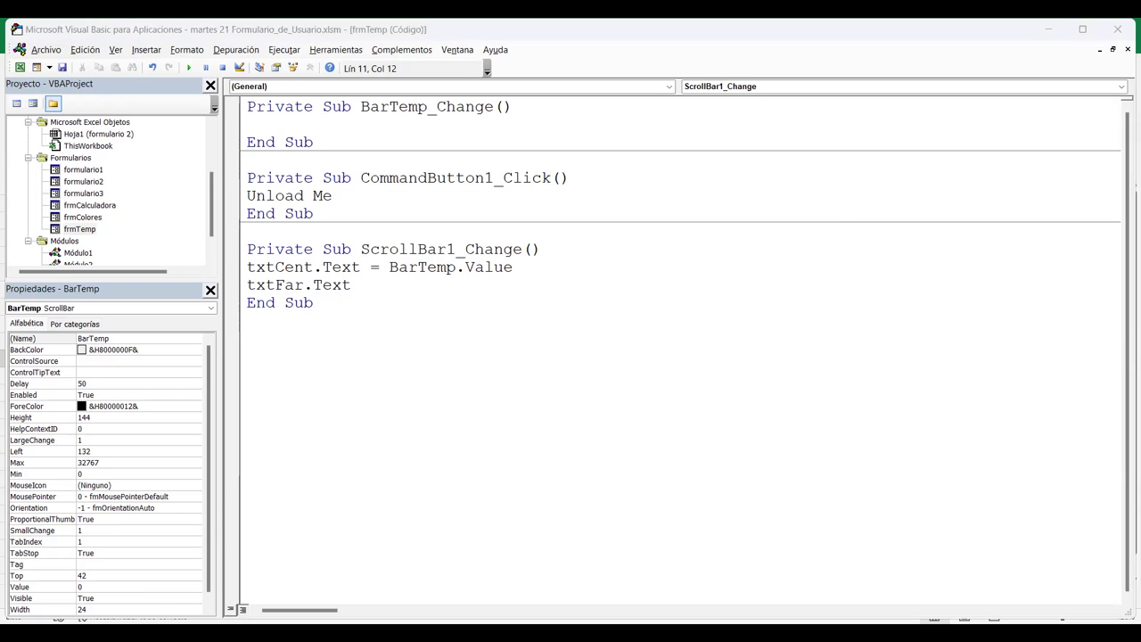
key(alt+Tab)
text(=)
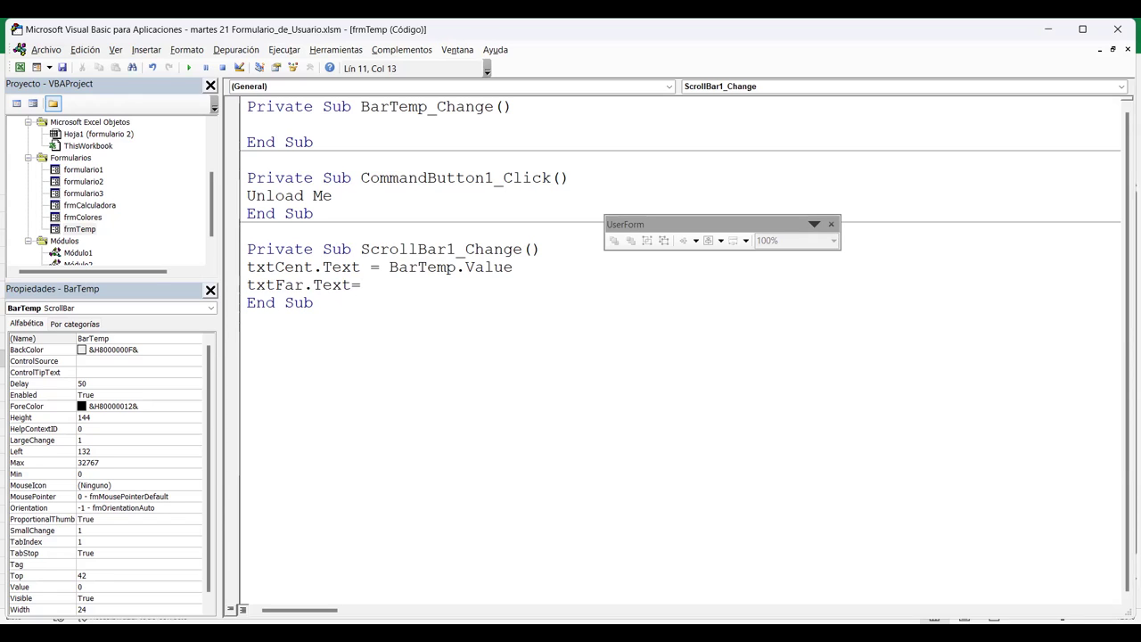
Finish the Fahrenheit line with the formula 32 + 1.8 * BarTemp.Value.
key(alt+Tab)
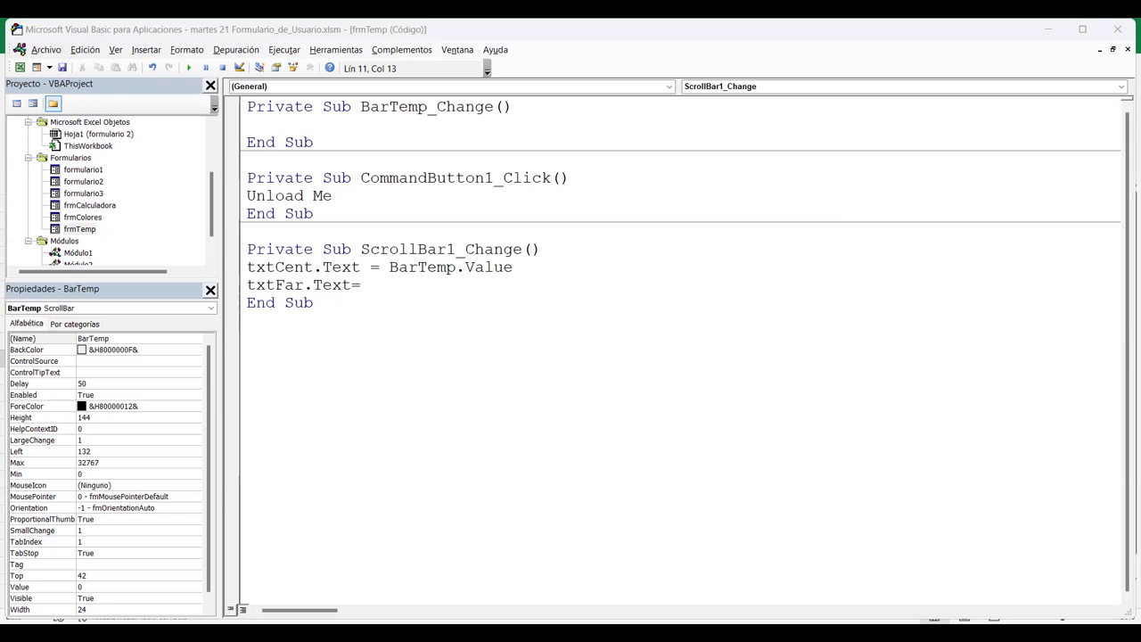
key(alt+Tab)
text(32)
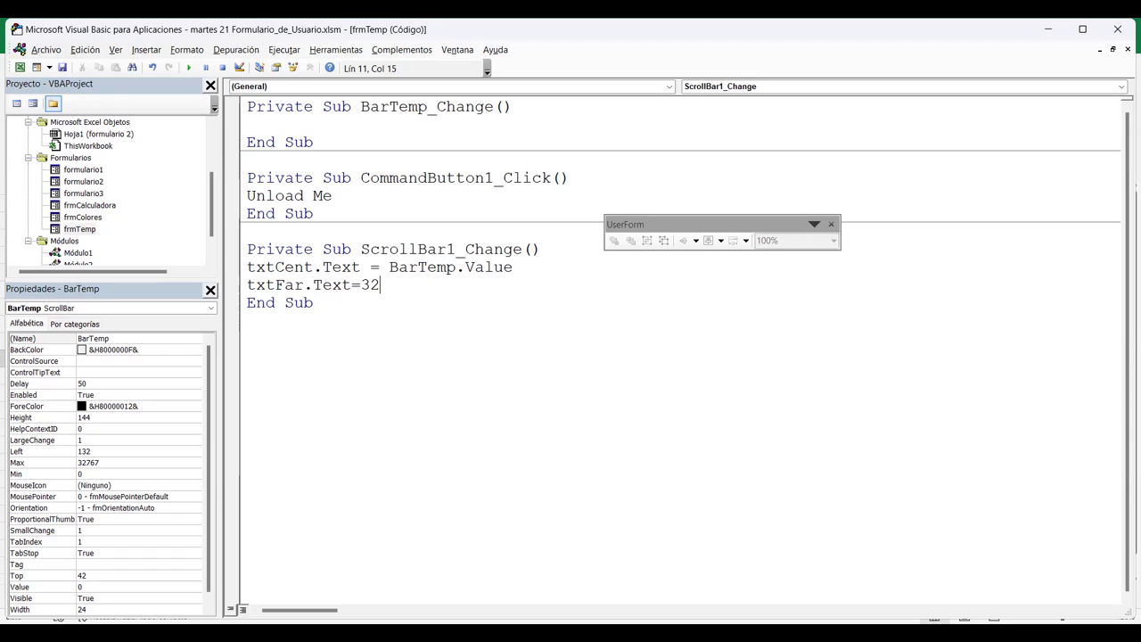
text(+1.)
text(8)
text(*)
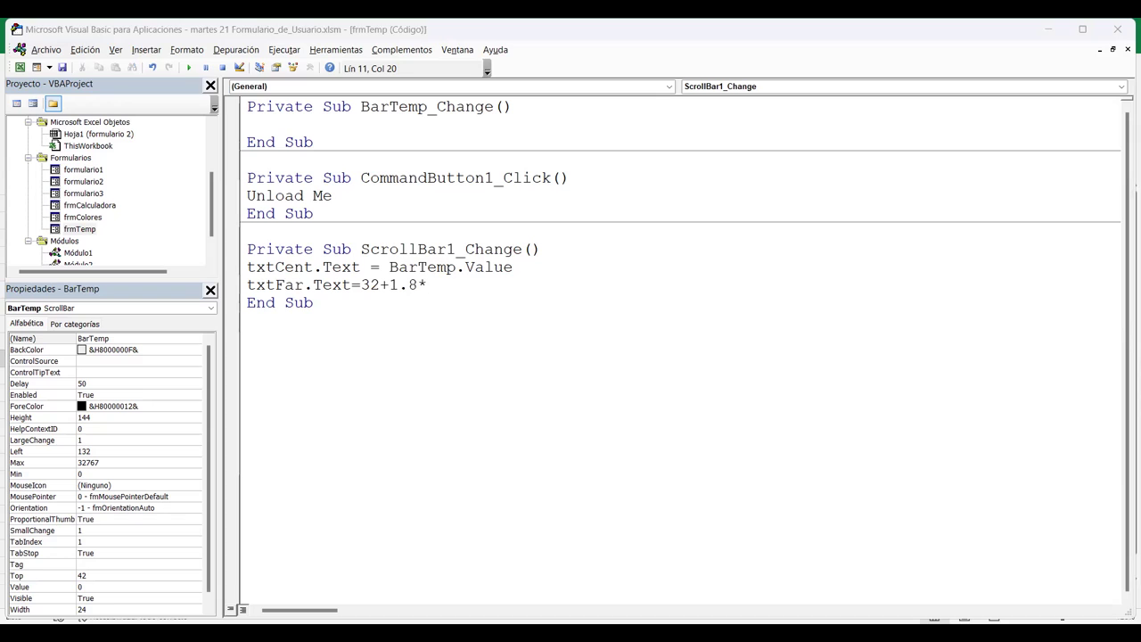
text(BarTemp)
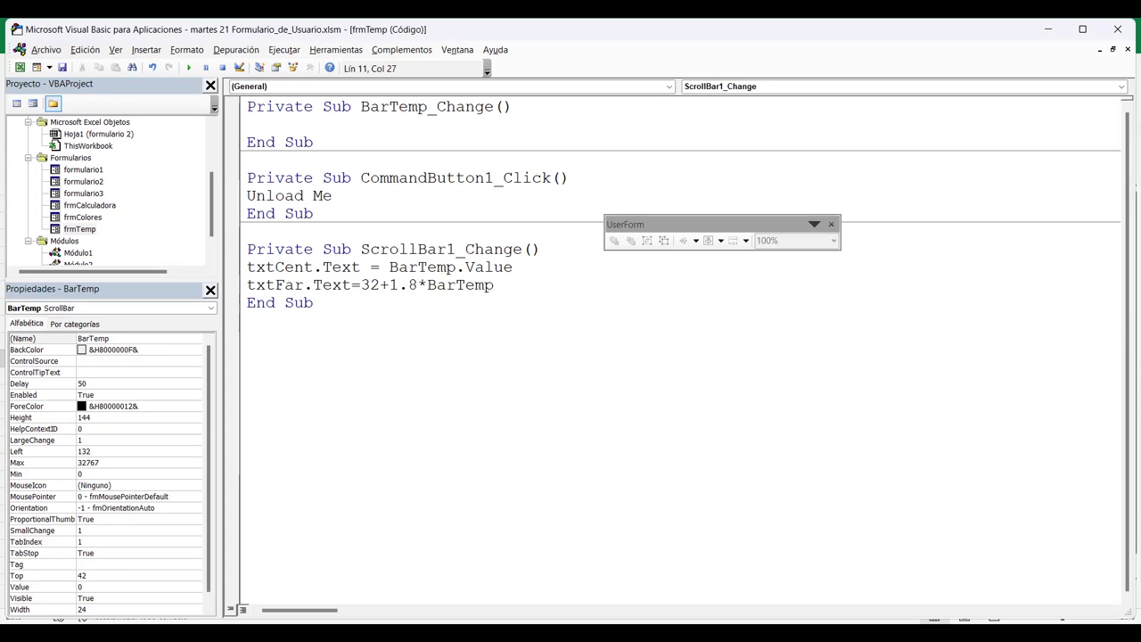
text(.val)
text(ue)
key(Up)
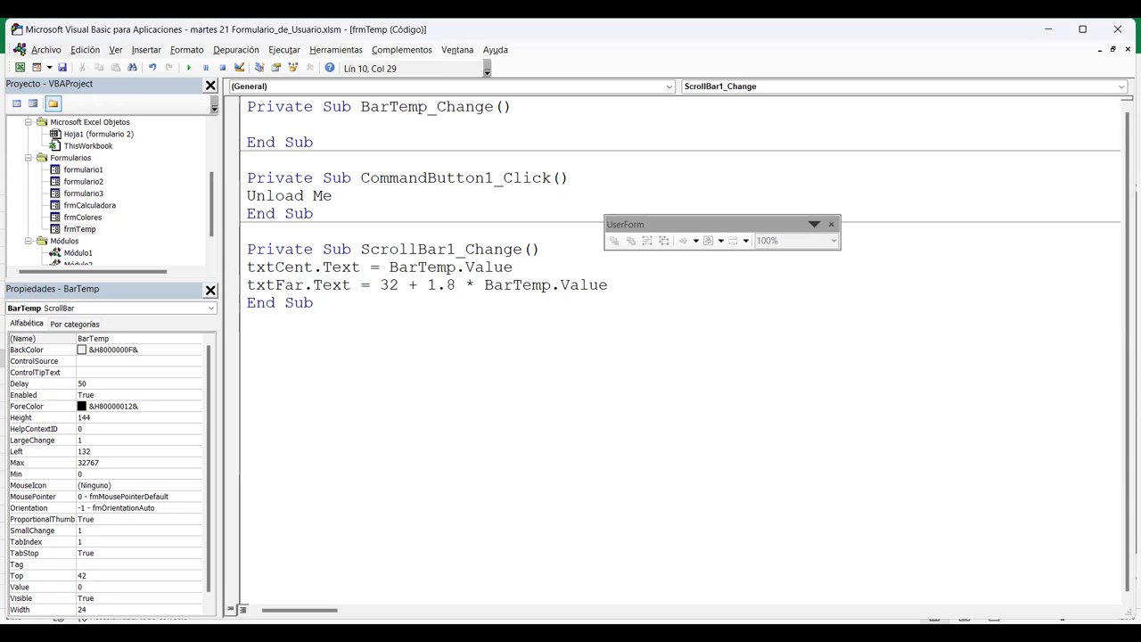
key(alt+F11)
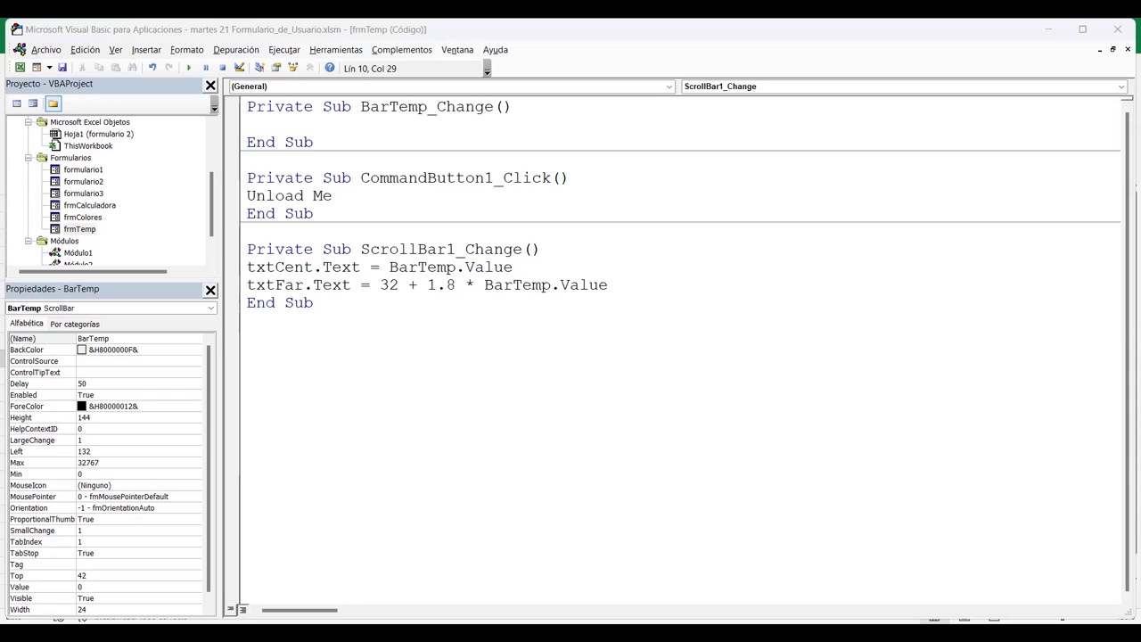
key(alt+F11)
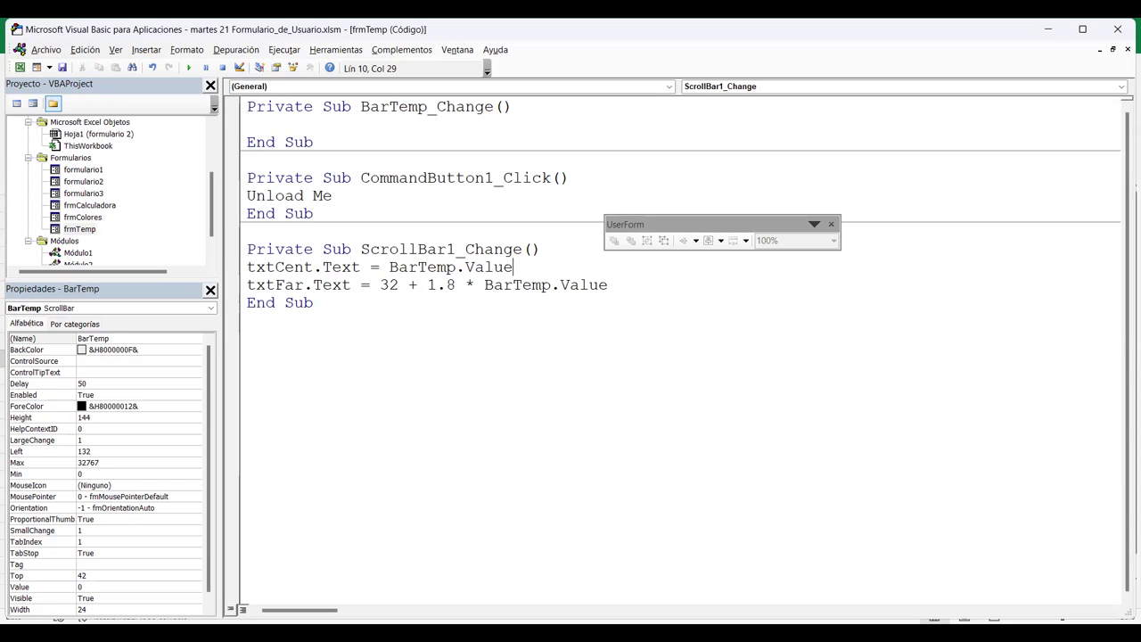
Run the frmTemp temperature converter form from the editor.
click(342, 266)
click(341, 285)
click(504, 285)
click(188, 68)
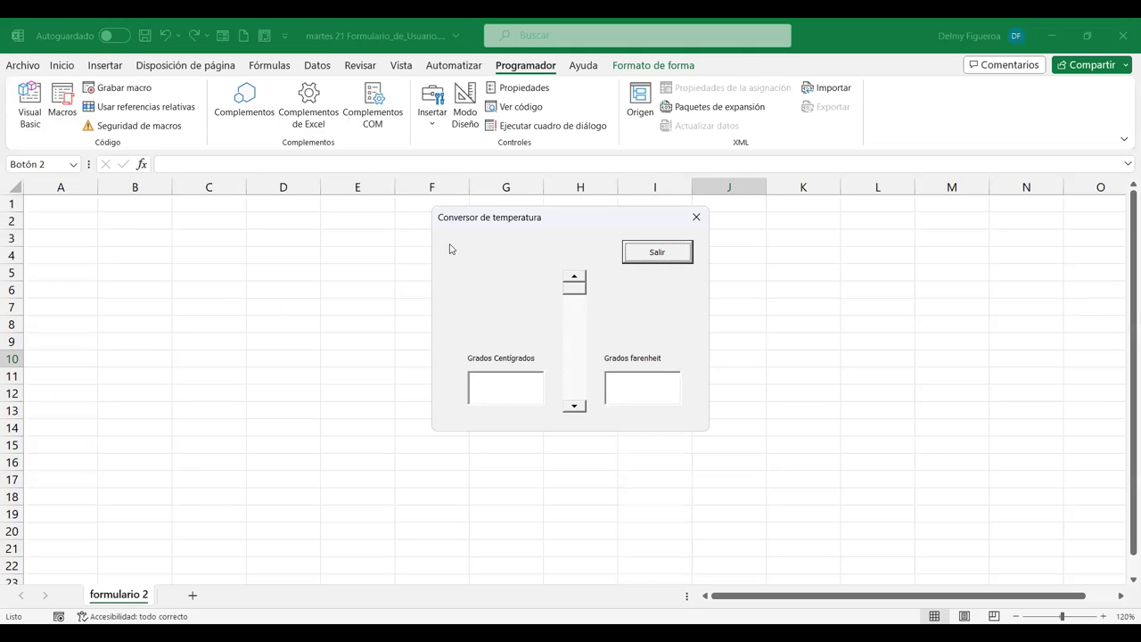
Nudge the scroll bar until Grados Centígrados shows 3, then exit with Salir.
click(568, 300)
click(576, 349)
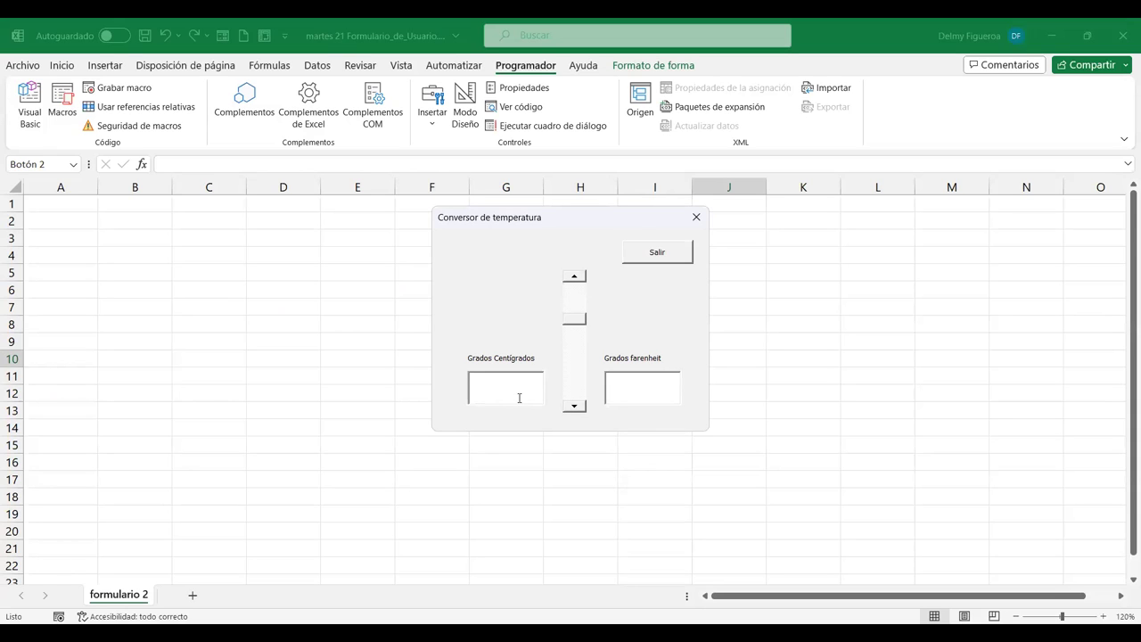
text(3)
click(573, 373)
click(668, 254)
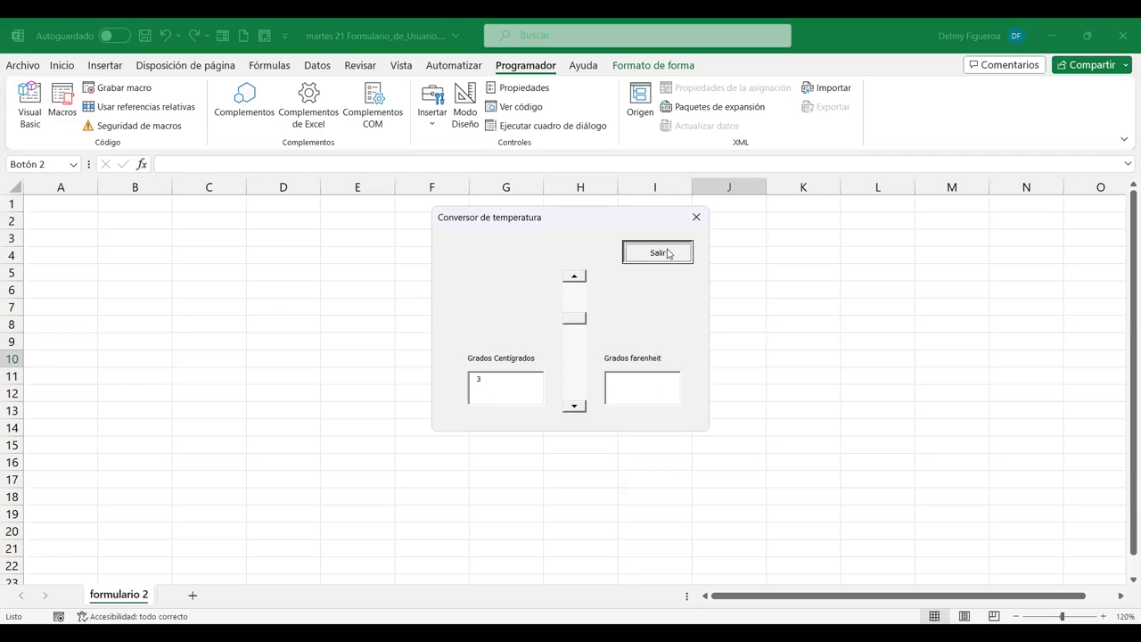
key(Return)
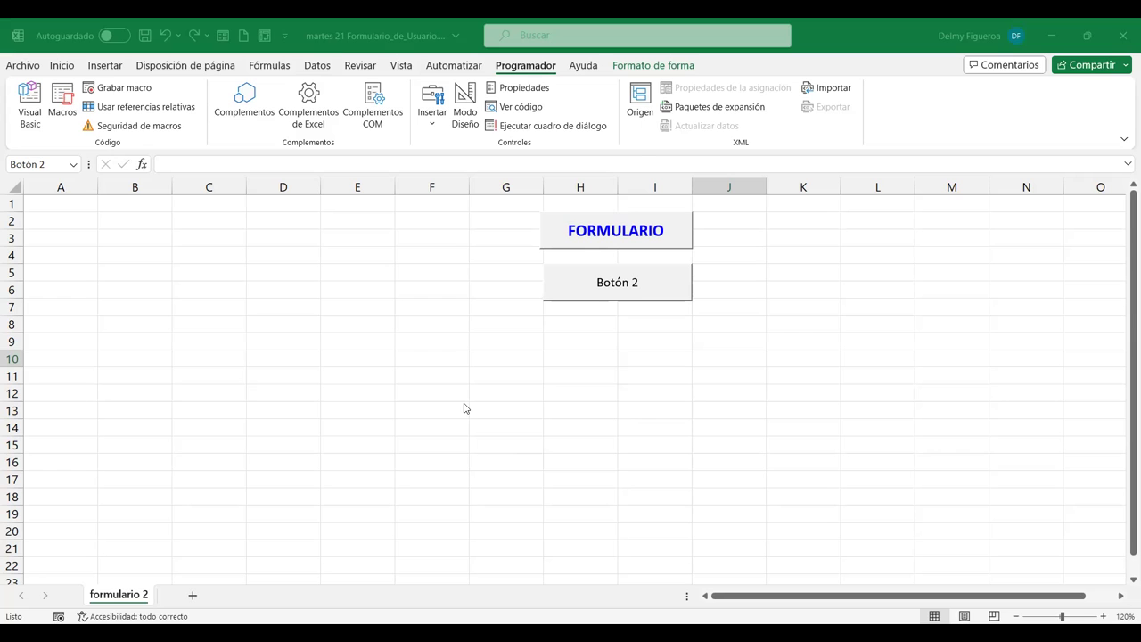
In the frmTemp designer, set the Celsius box's Value property to 0.
key(alt+F11)
scroll(128, 539, down, 3)
scroll(127, 540, down, 2)
scroll(128, 540, down, 3)
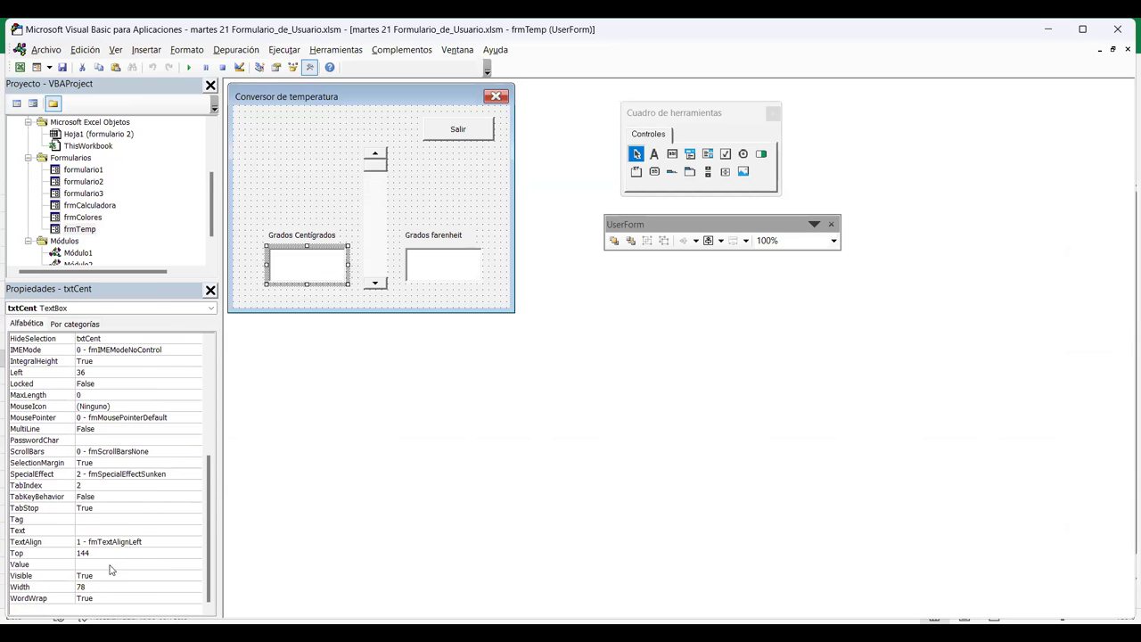
click(111, 567)
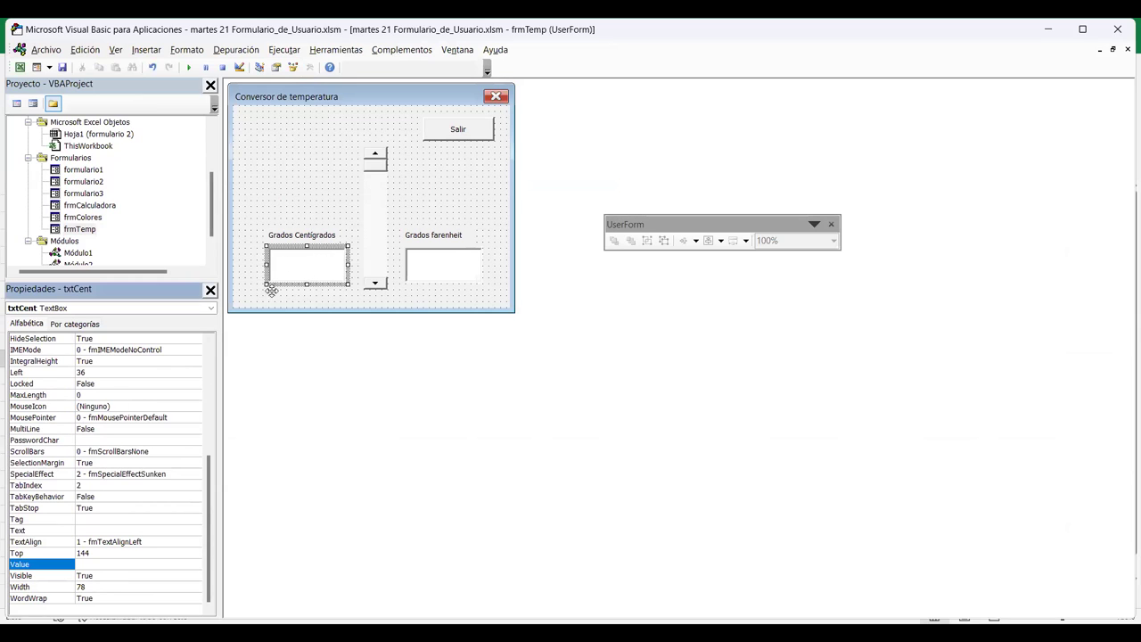
click(116, 563)
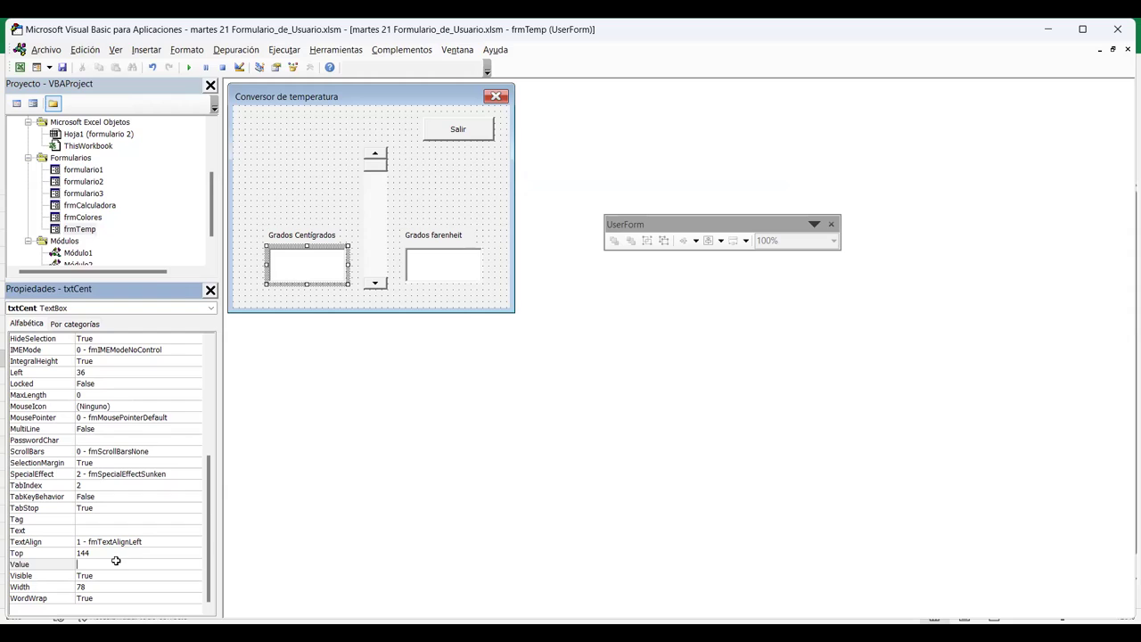
key(alt+F11)
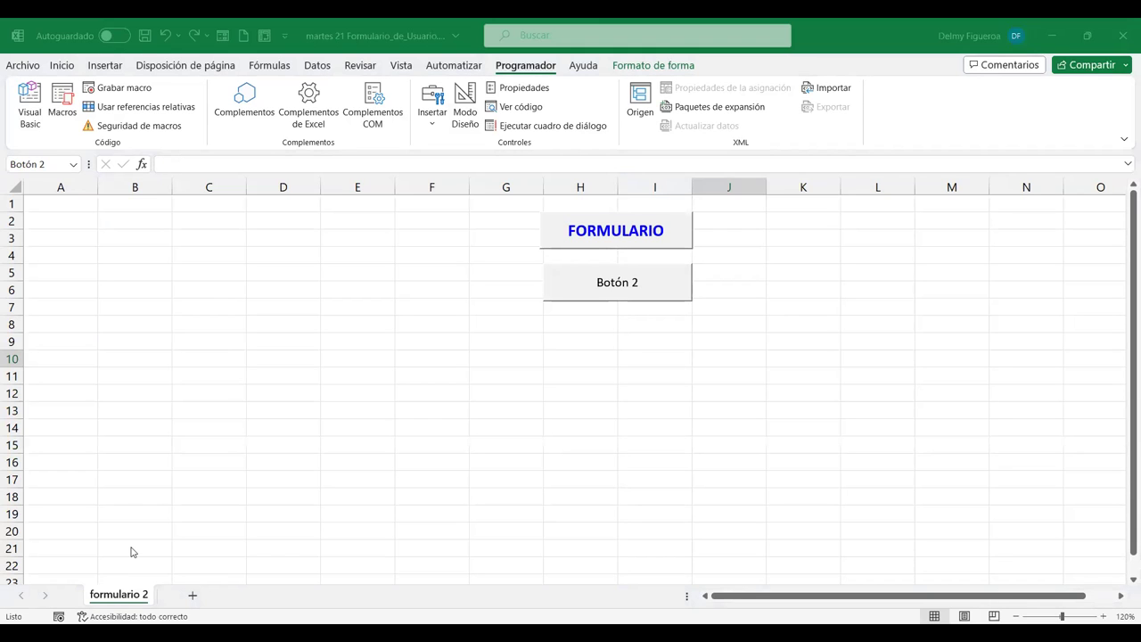
key(alt+F11)
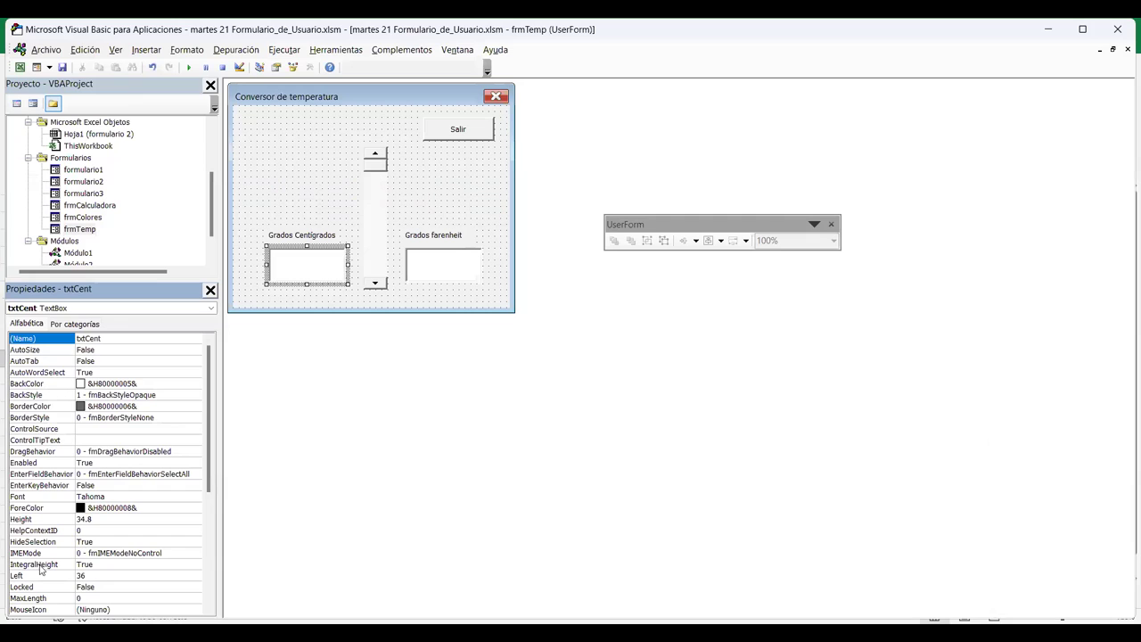
scroll(95, 523, down, 3)
scroll(96, 523, down, 4)
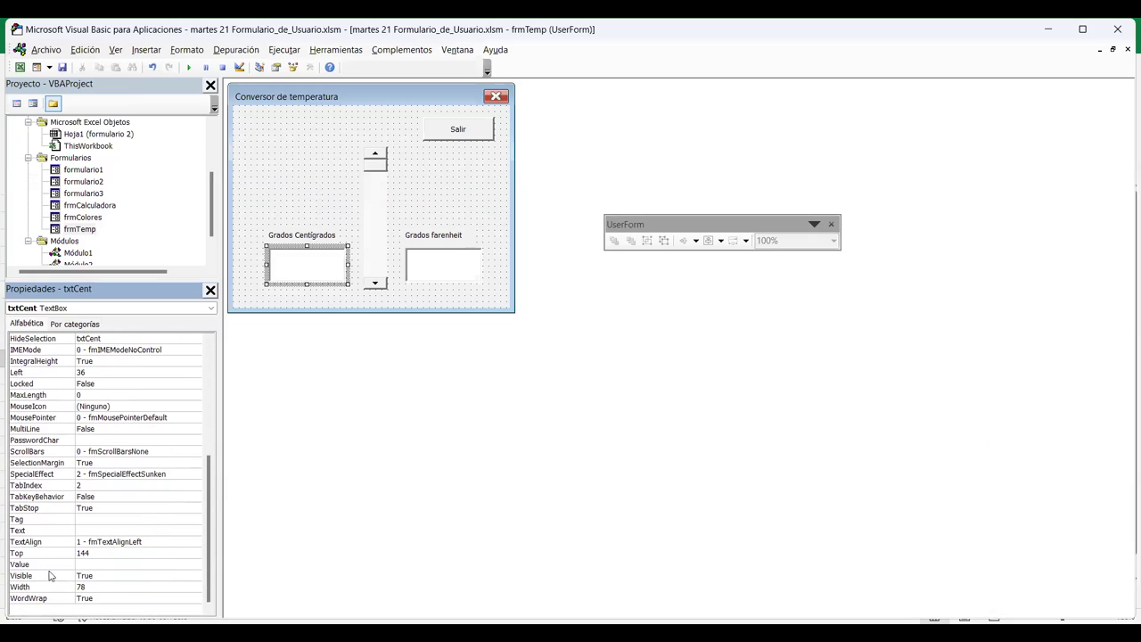
click(109, 564)
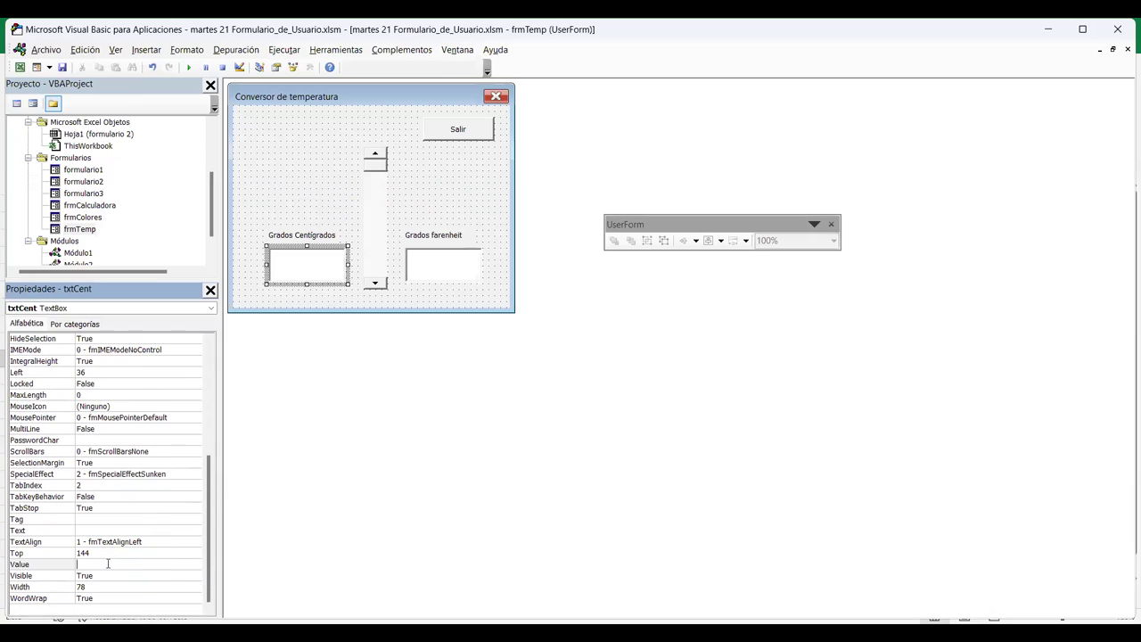
text(0)
key(Return)
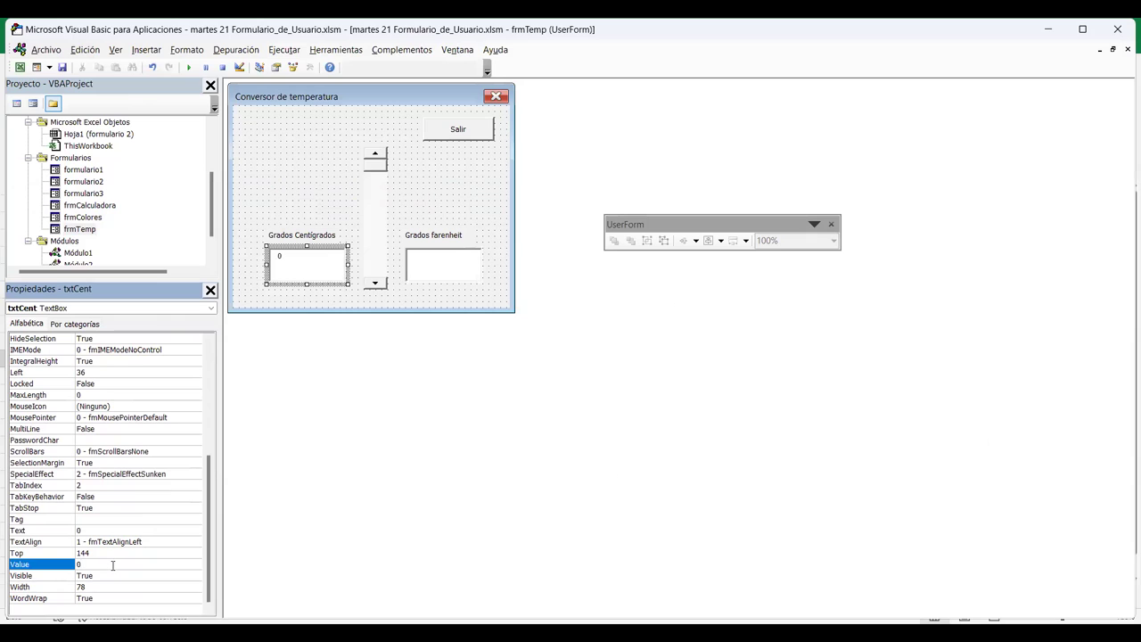
Set the Fahrenheit box's Value to 32 and select the temperature scroll bar.
click(447, 272)
click(450, 272)
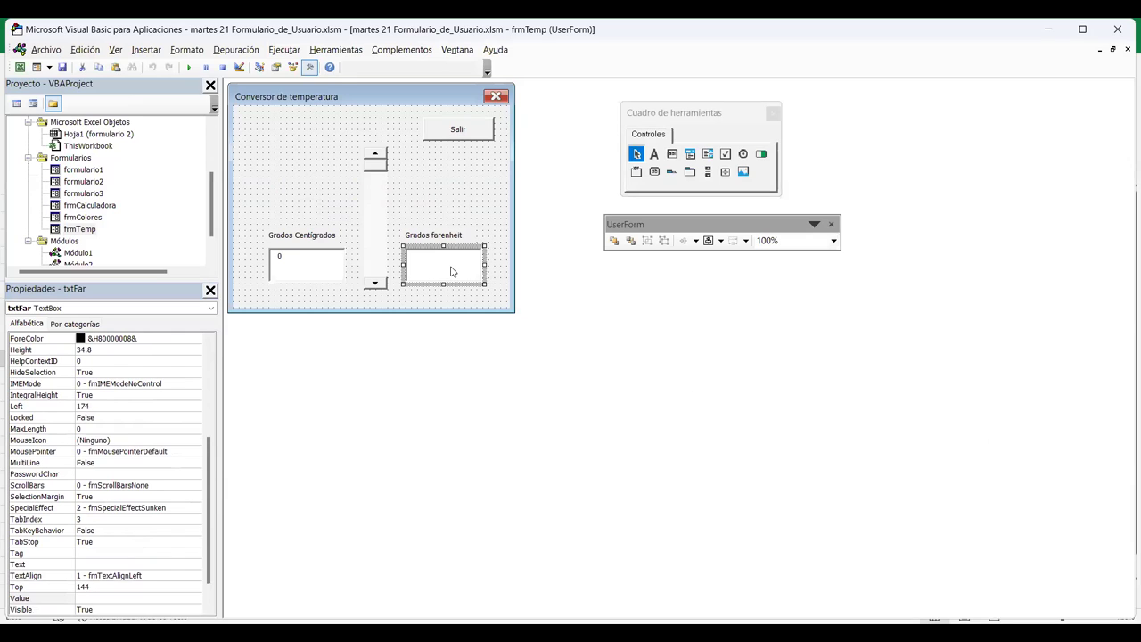
key(F5)
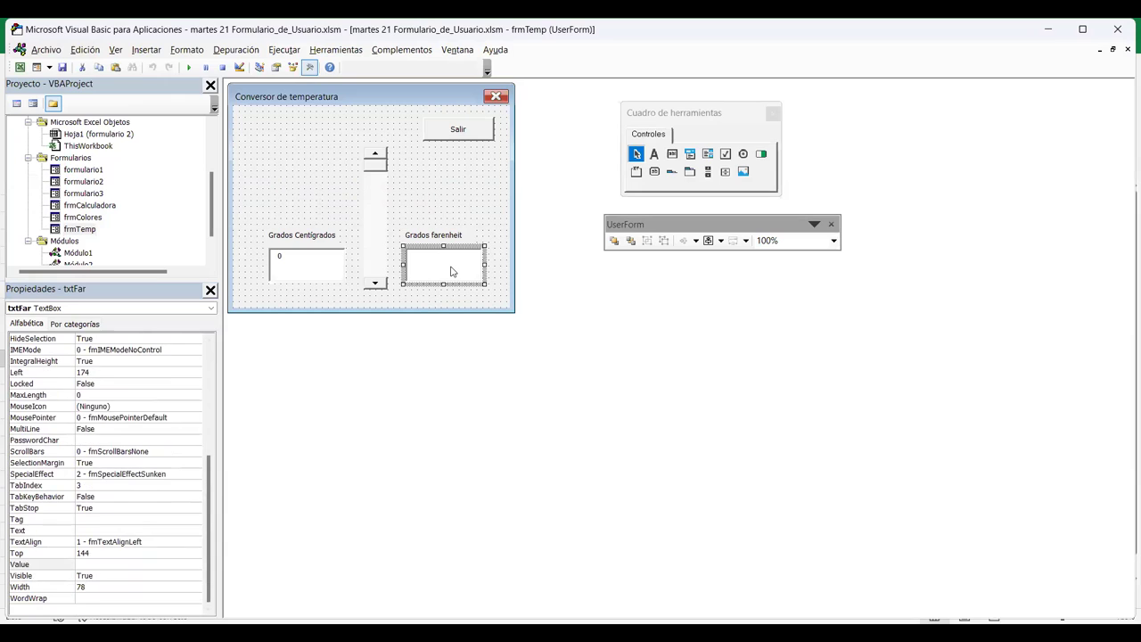
key(F4)
text(32)
key(Return)
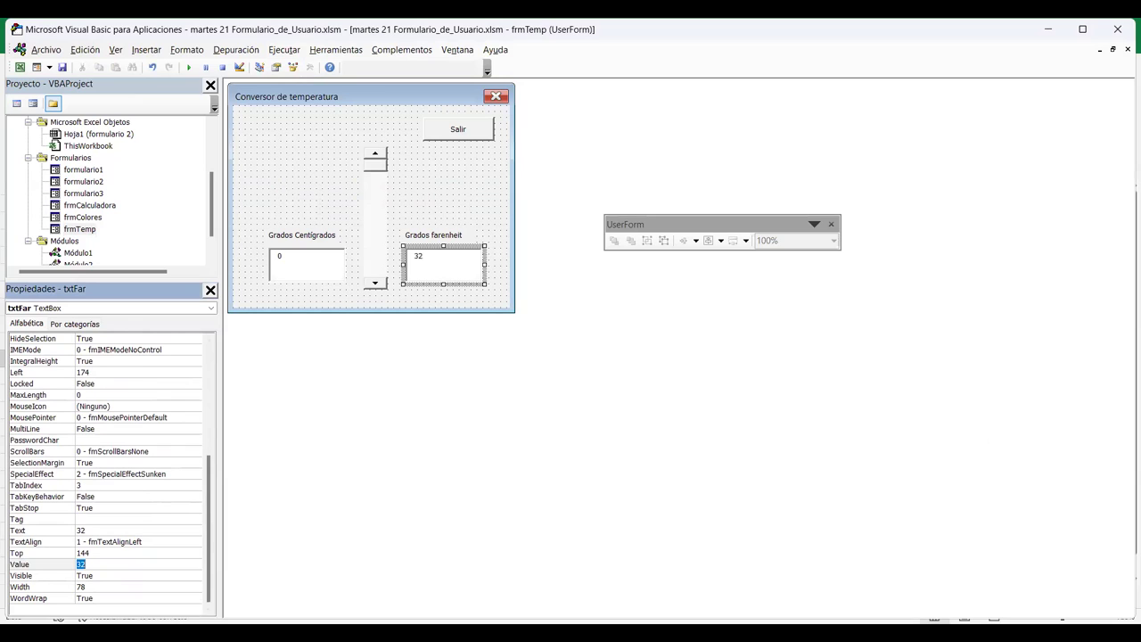
key(F5)
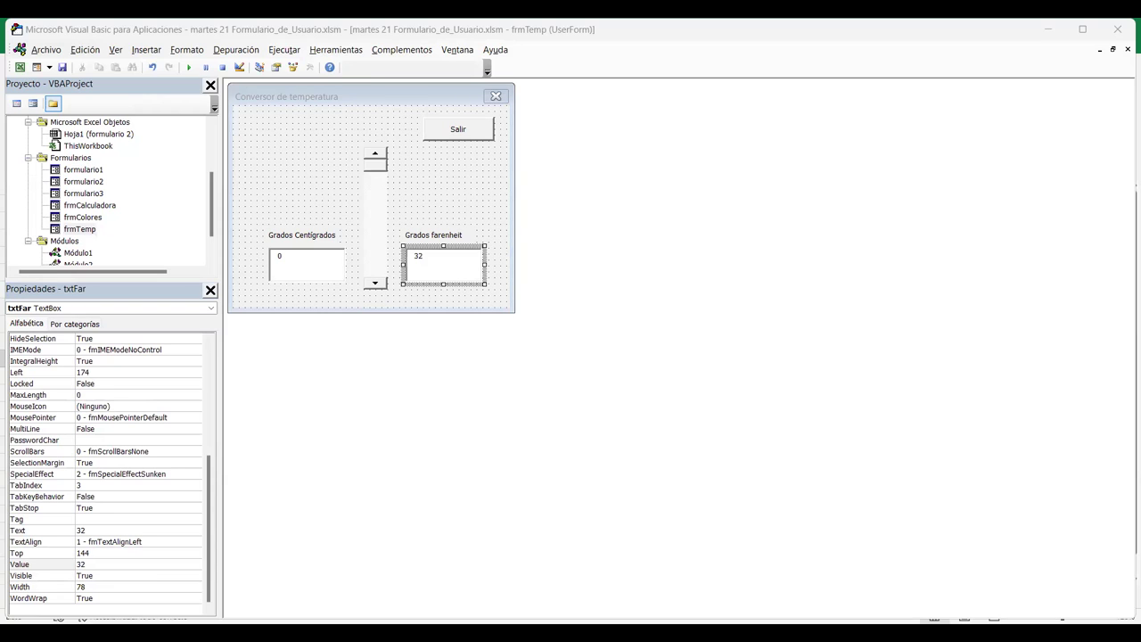
click(374, 218)
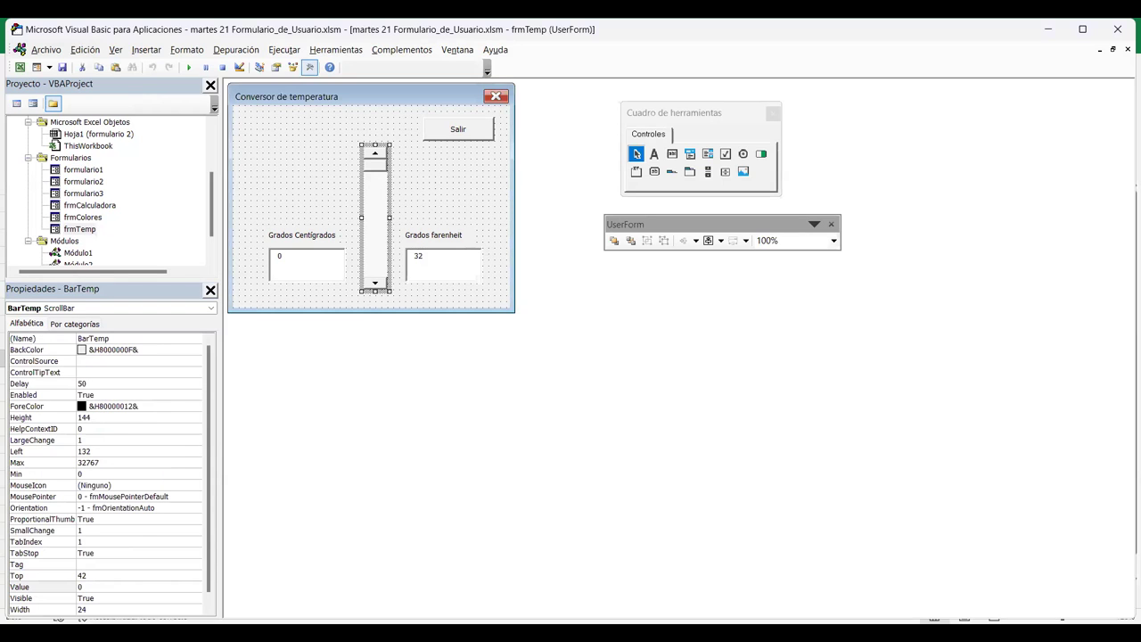
key(F5)
click(98, 463)
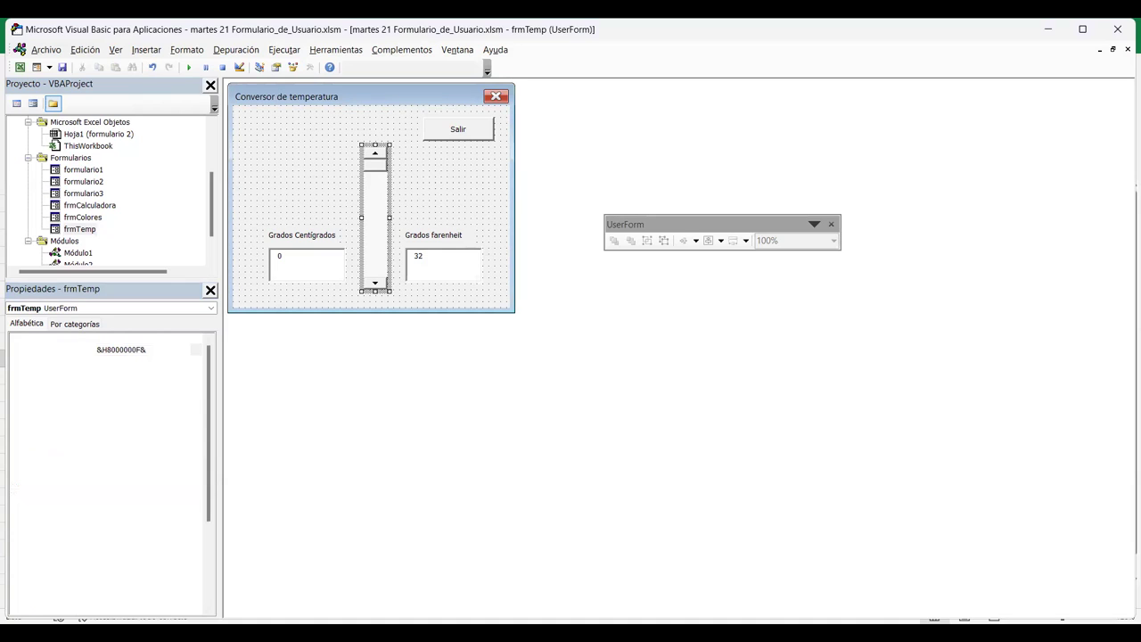
key(F5)
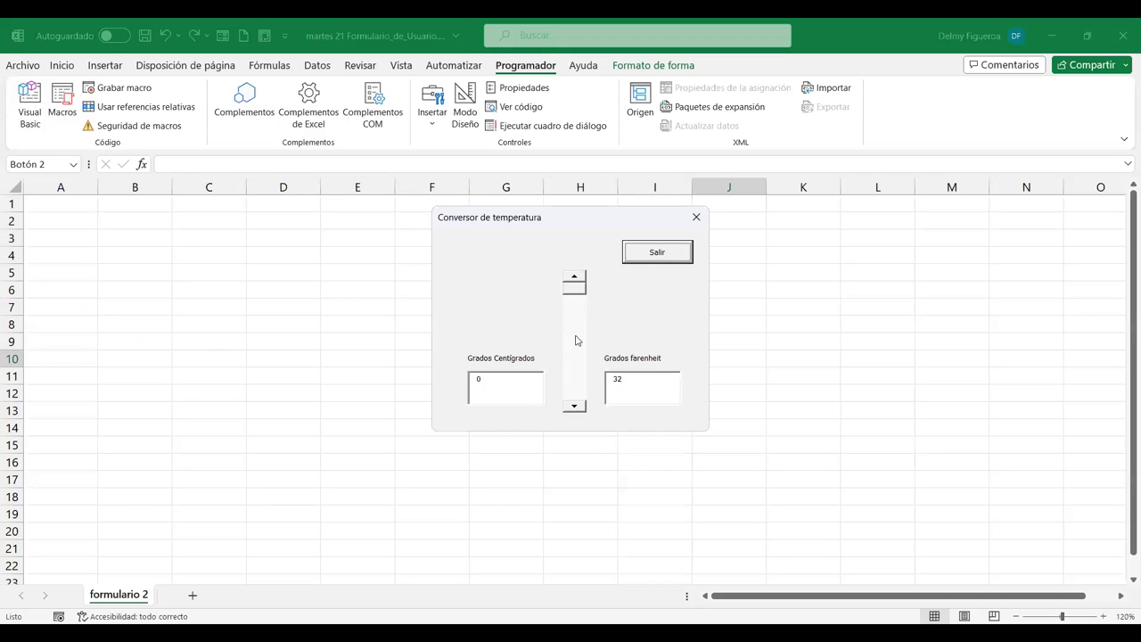
click(573, 347)
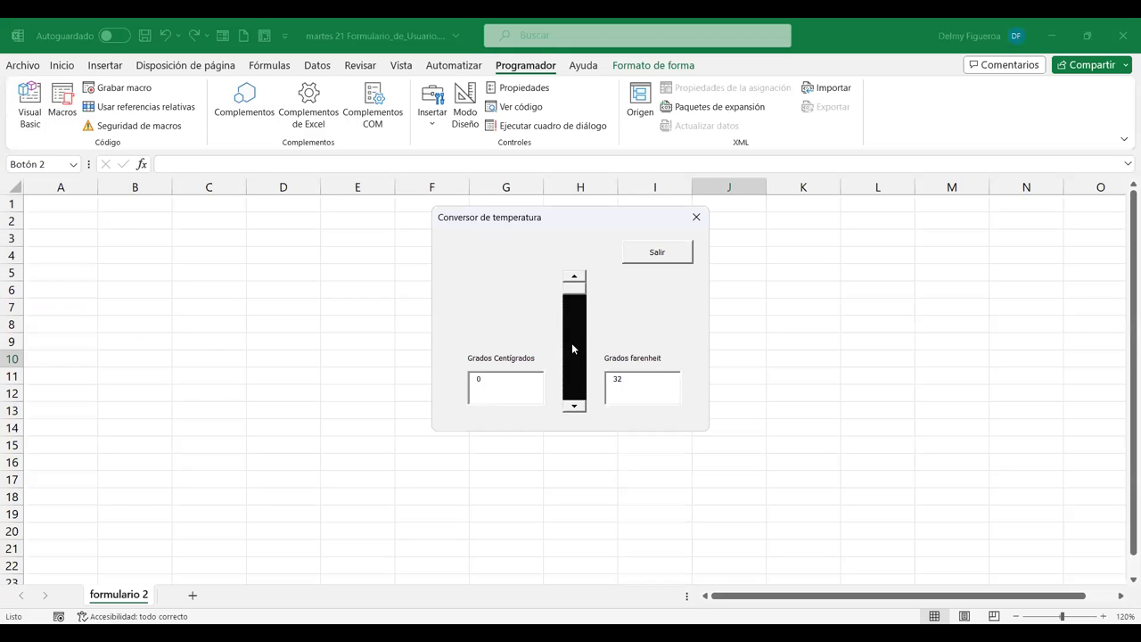
click(660, 254)
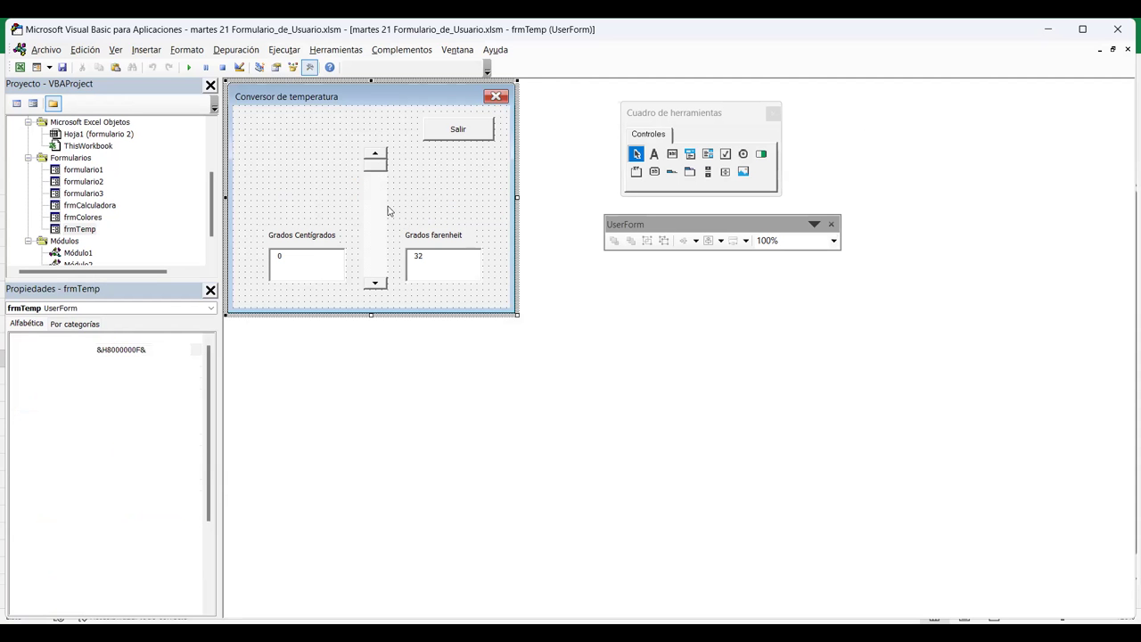
click(378, 208)
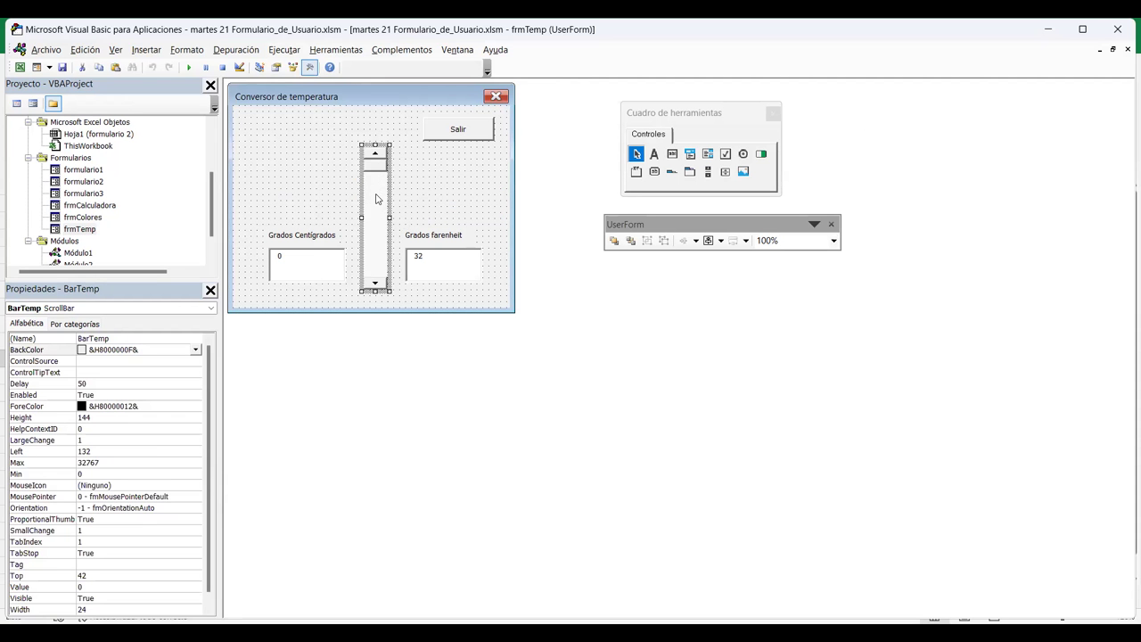
key(alt+F11)
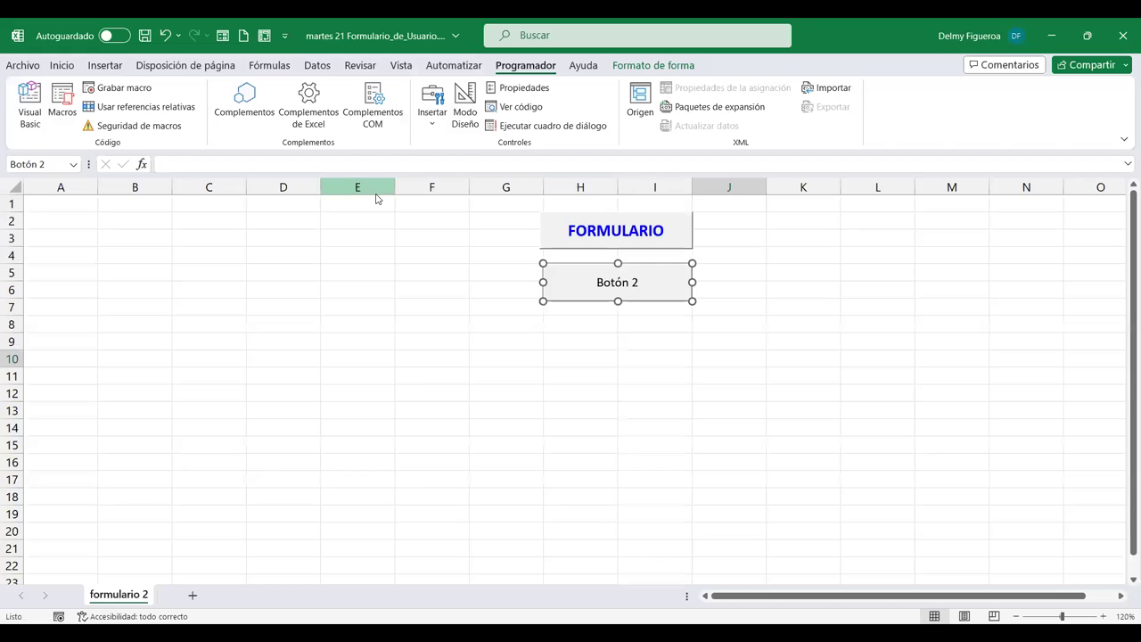
key(alt+F11)
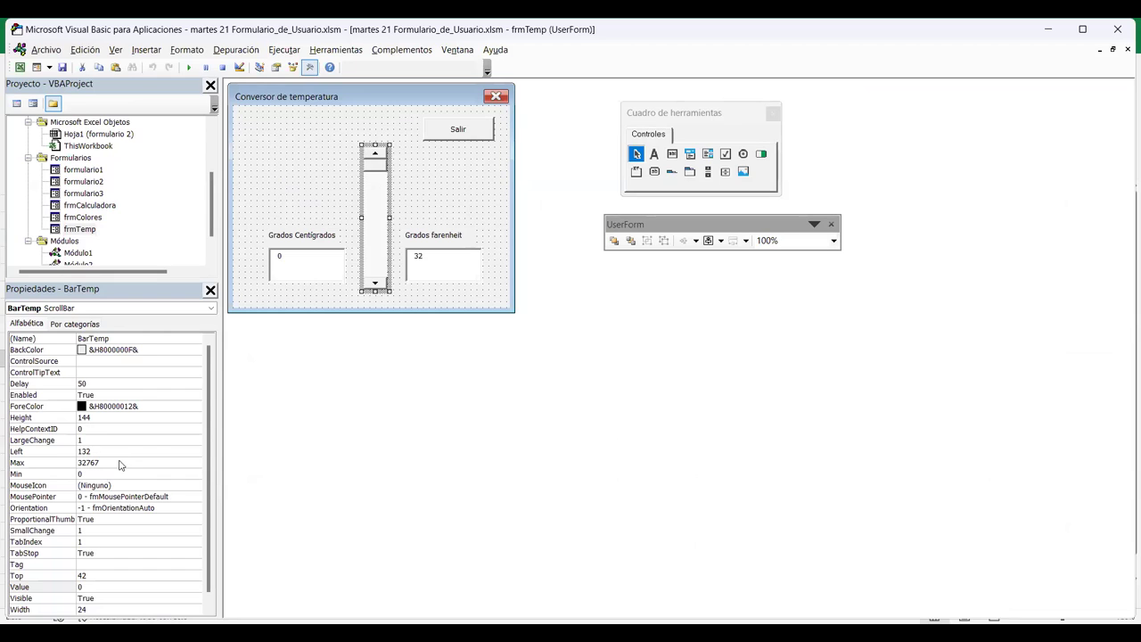
Set the scroll bar's Min to 100 and Max to -100.
click(116, 474)
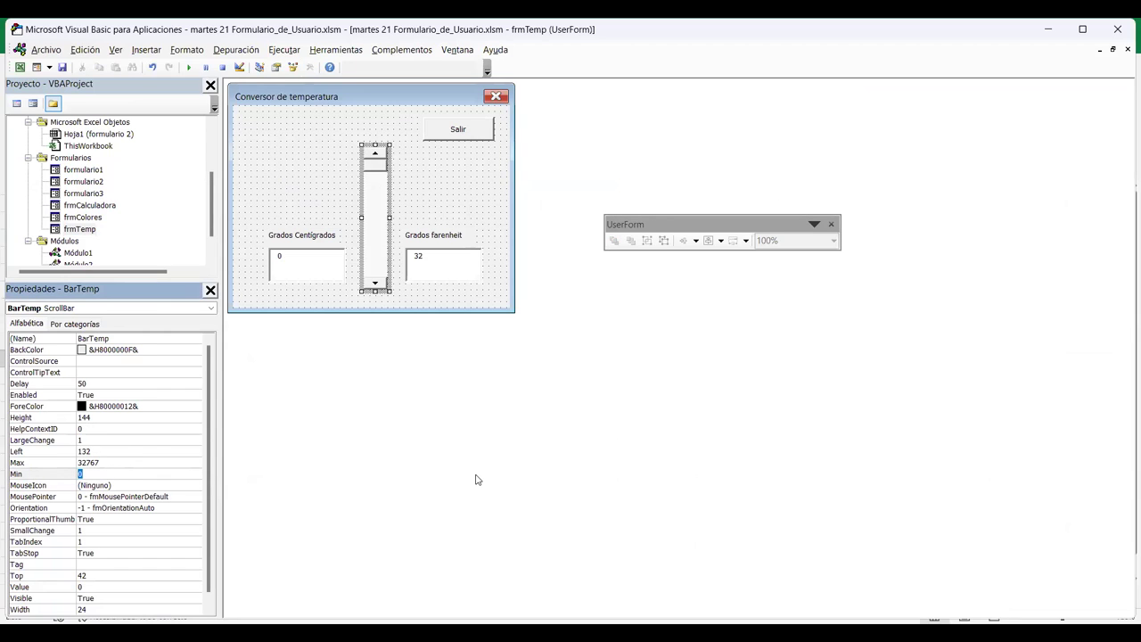
text(100)
key(Return)
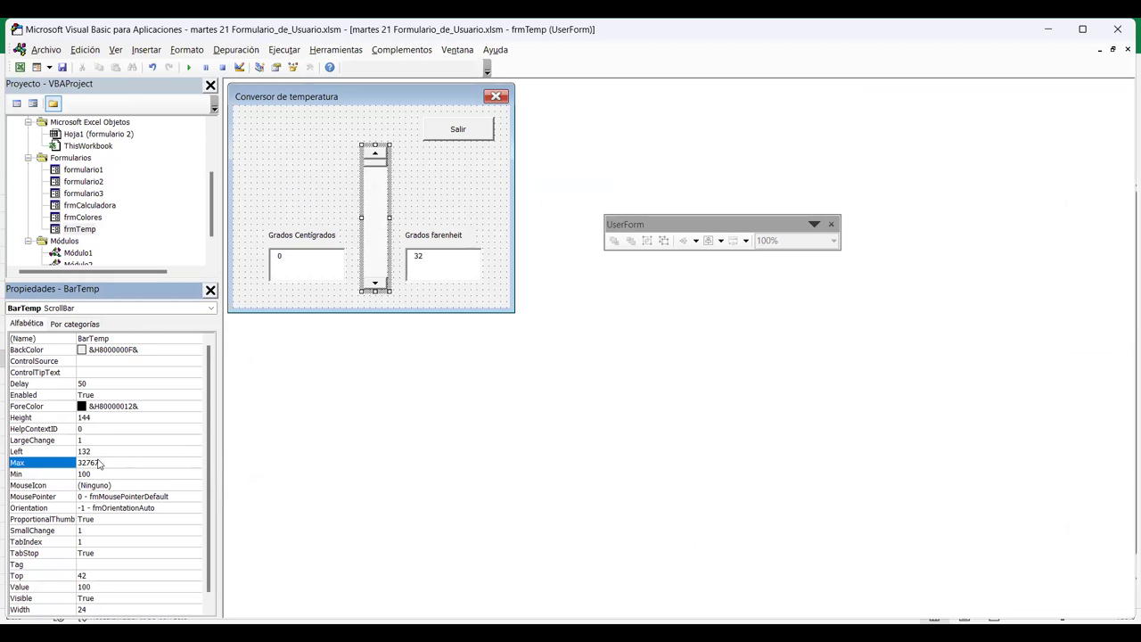
key(Up)
text(-)
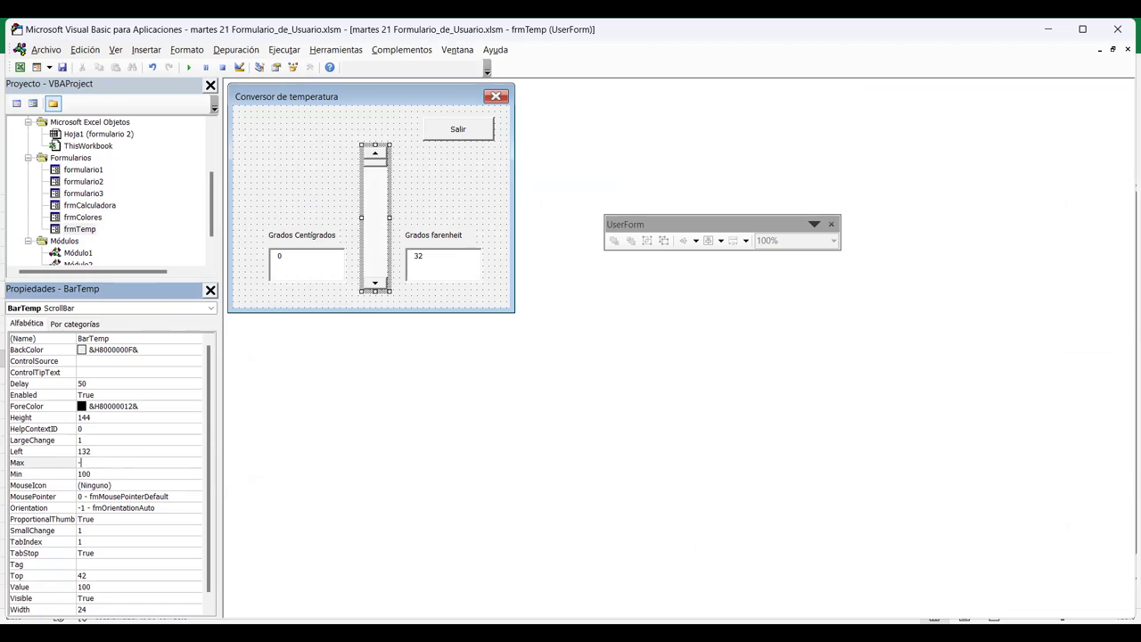
text(100)
key(alt+F11)
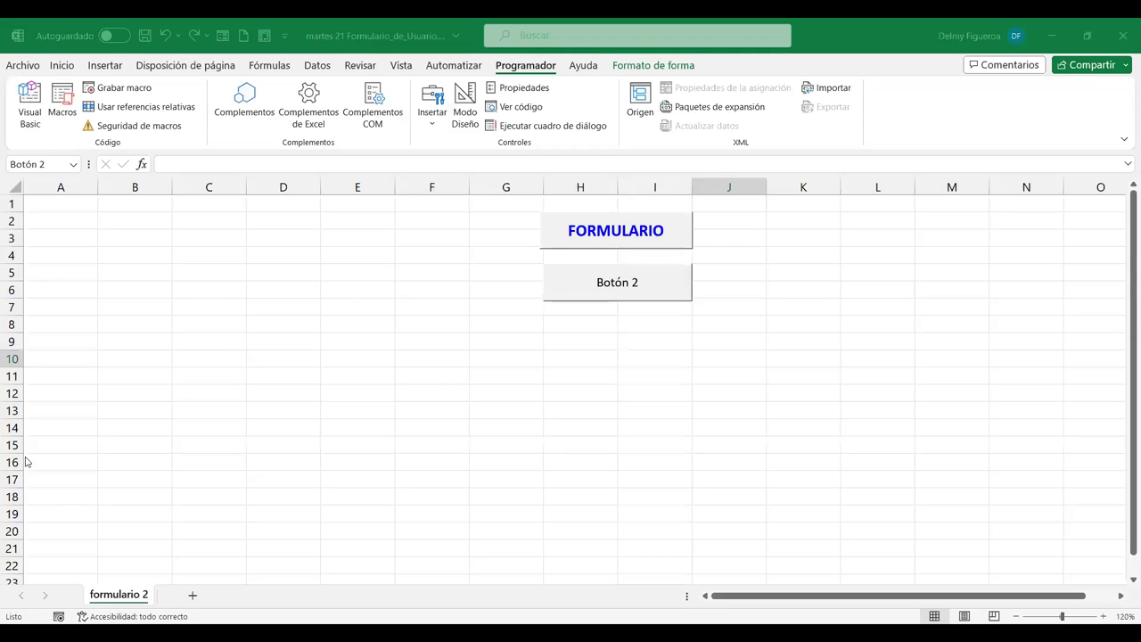
key(alt+F11)
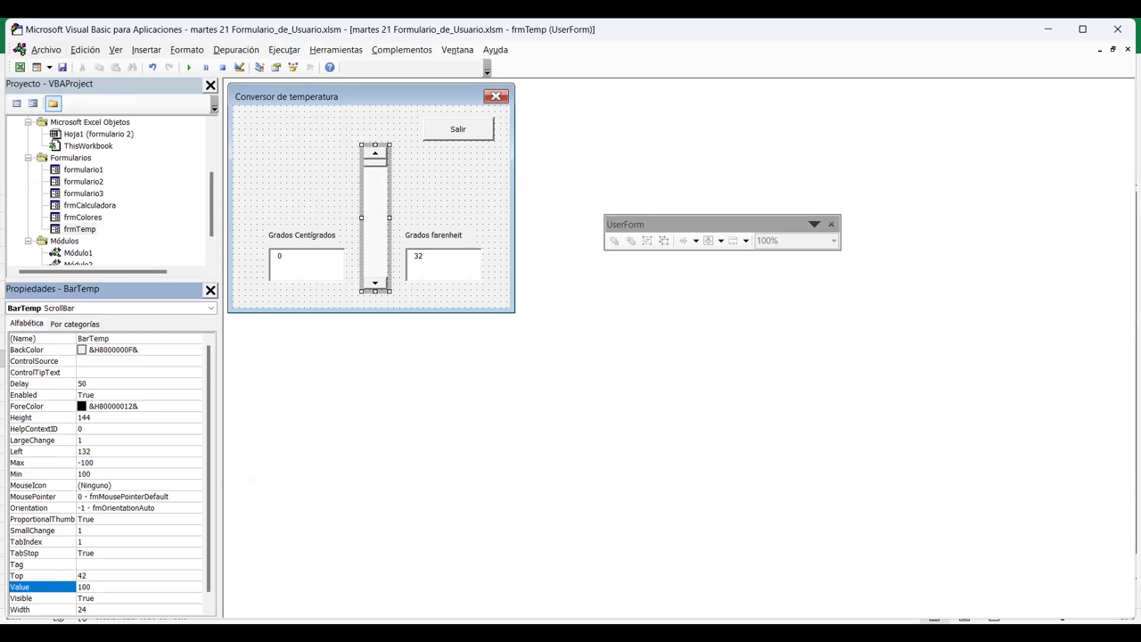
scroll(110, 474, down, 1)
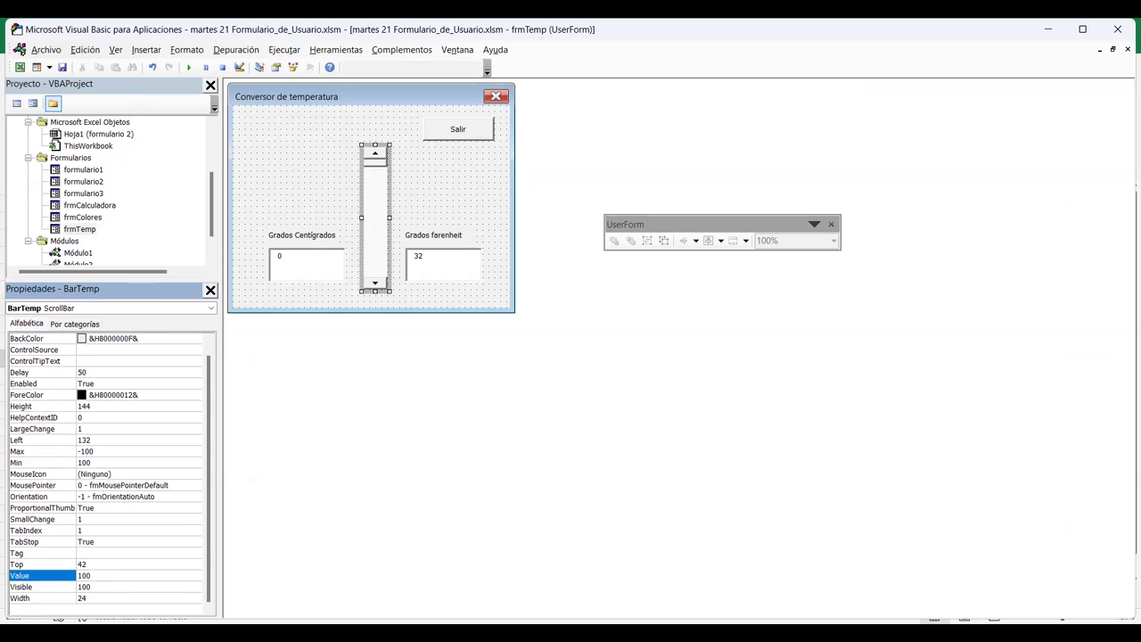
click(42, 461)
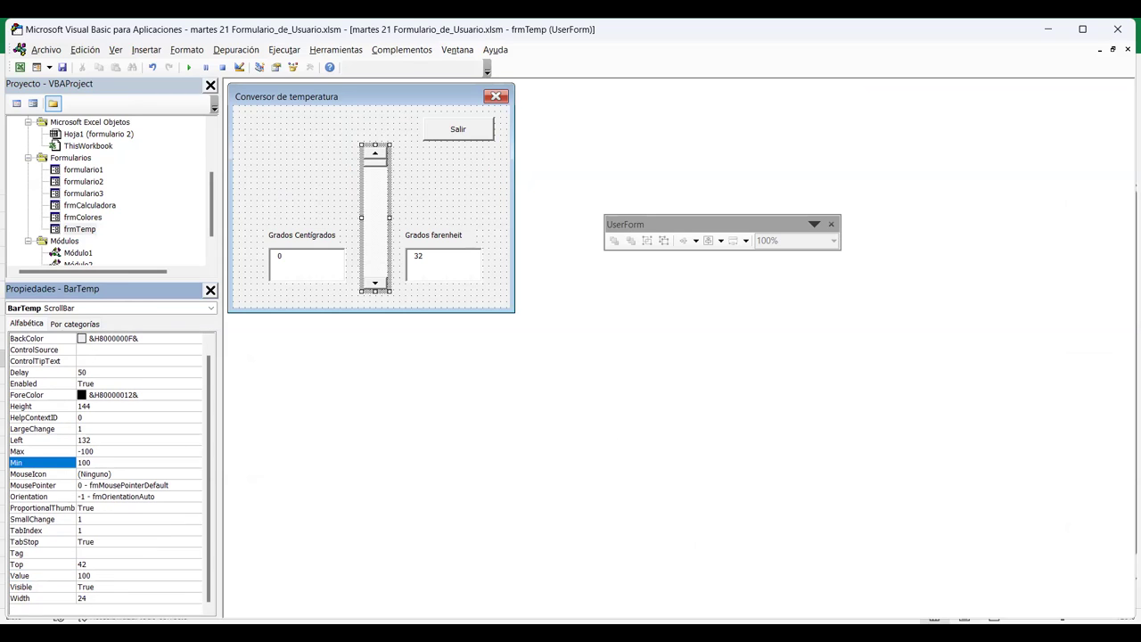
click(42, 451)
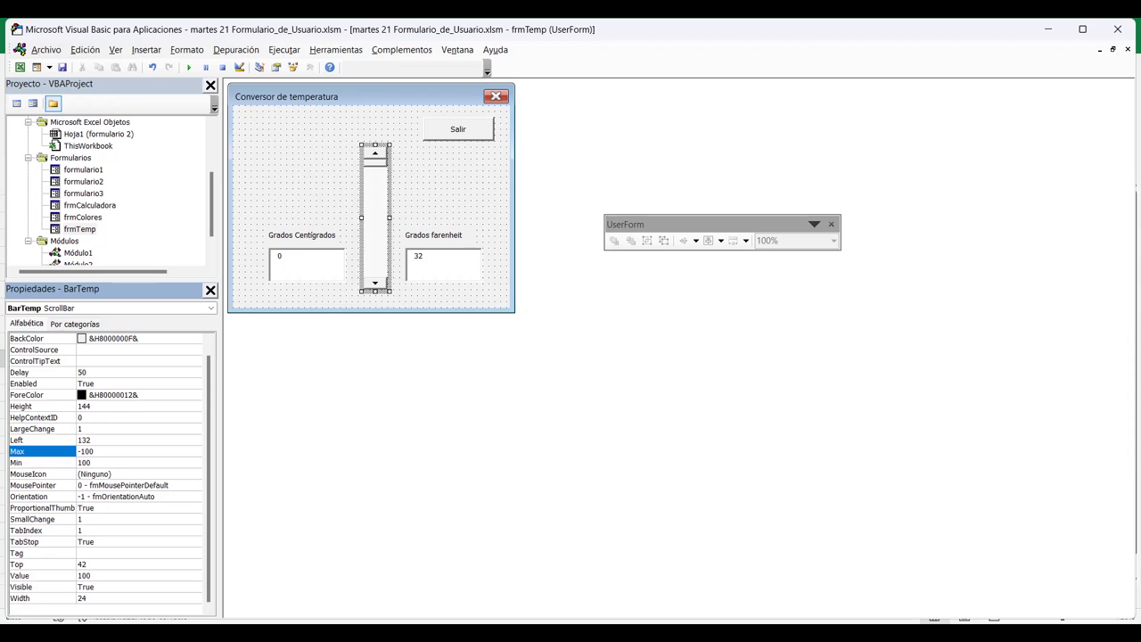
double_click(85, 451)
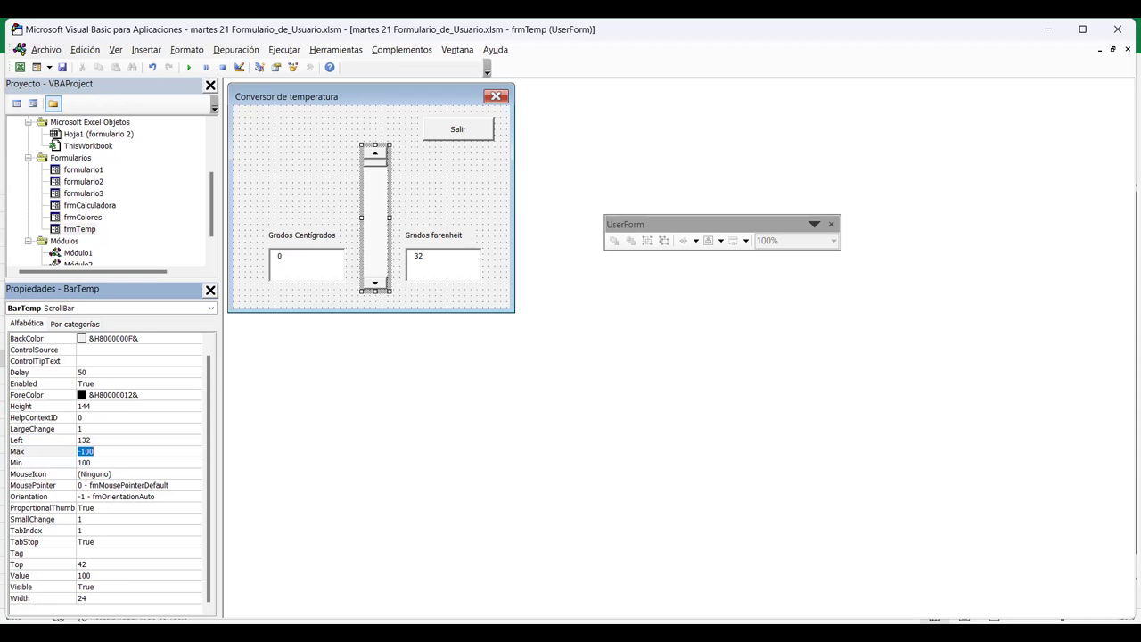
key(alt+F11)
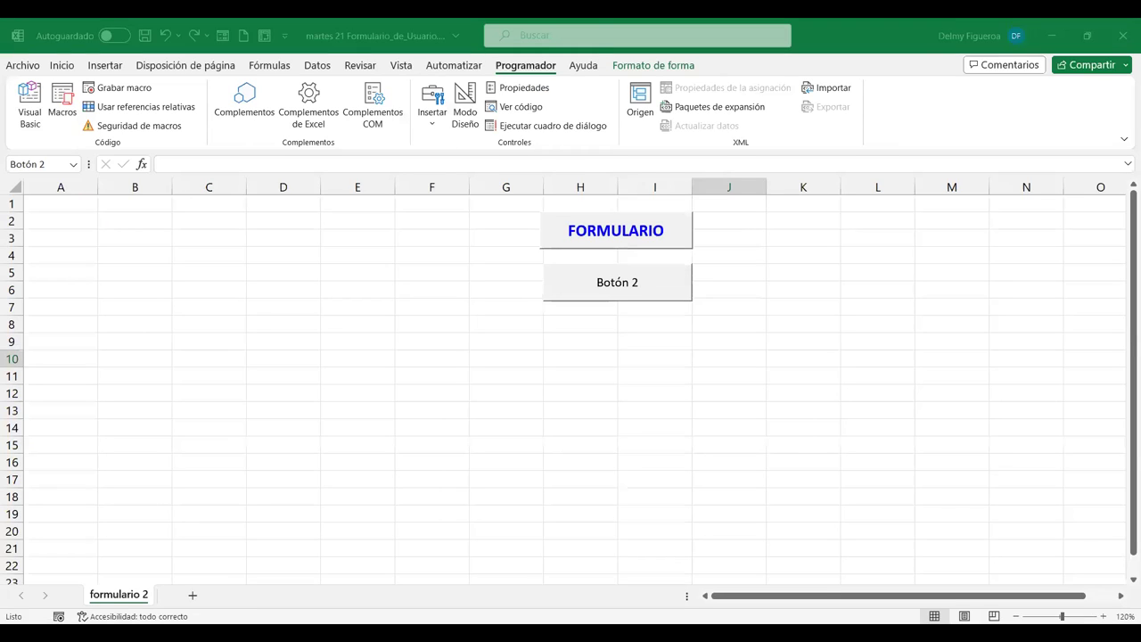
key(alt+F11)
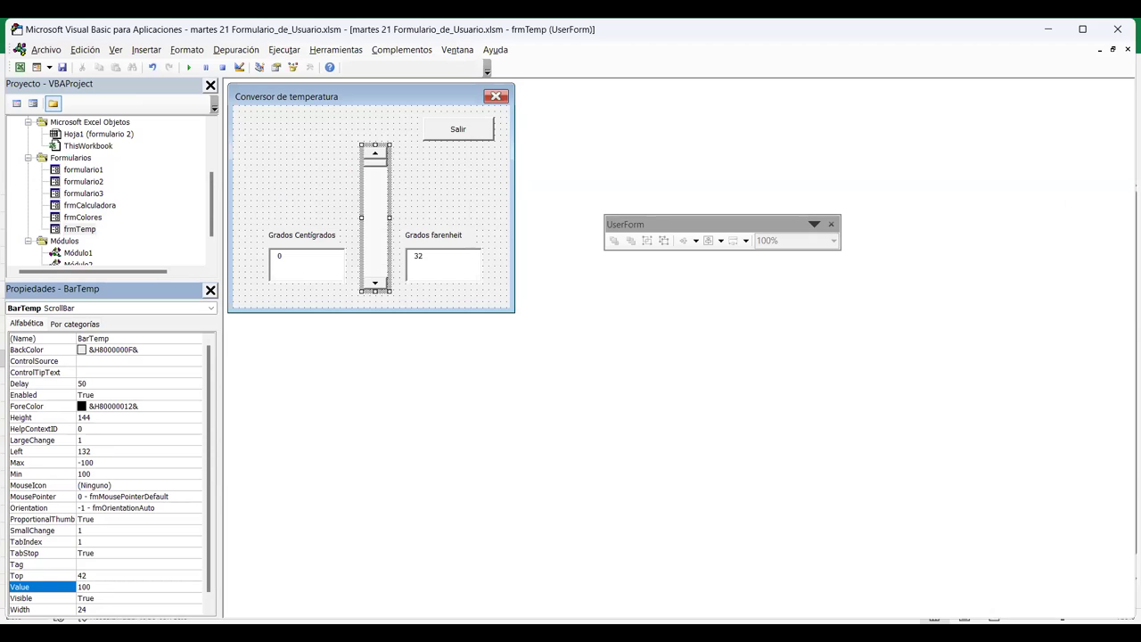
Set the scroll bar's LargeChange to 10, then select the UserForm.
click(32, 496)
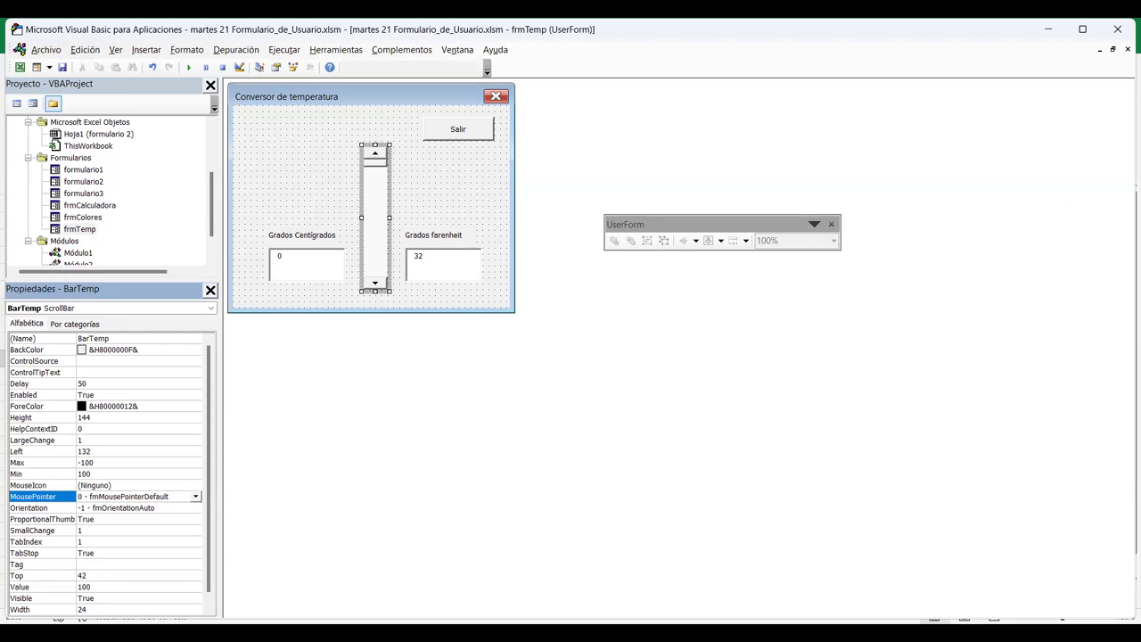
click(32, 531)
click(107, 530)
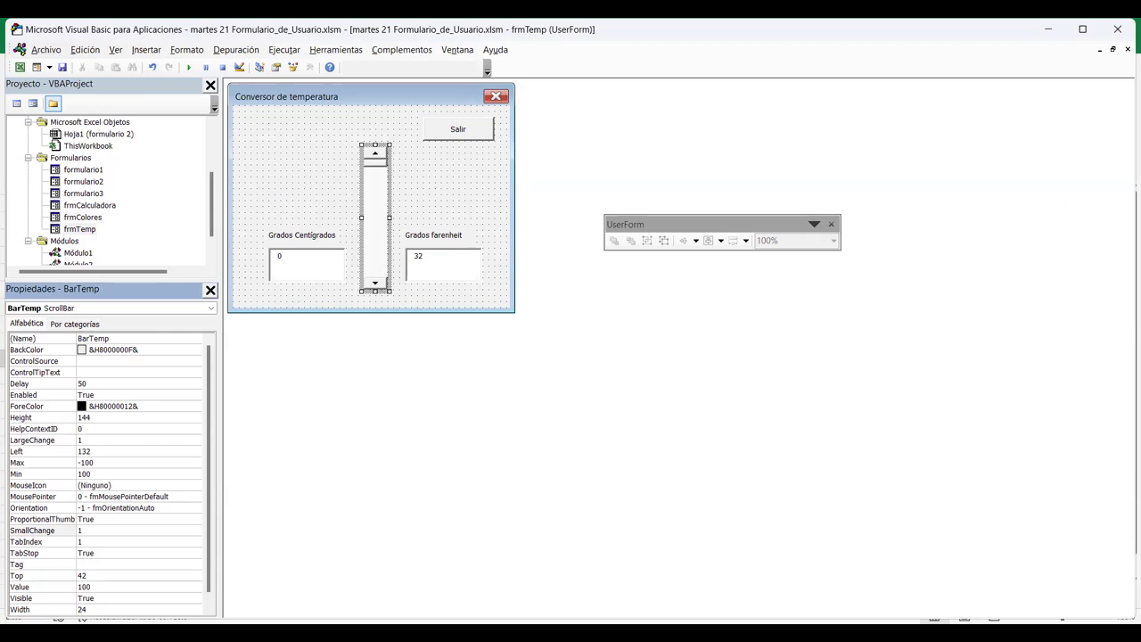
click(32, 440)
click(81, 439)
text(0)
key(Return)
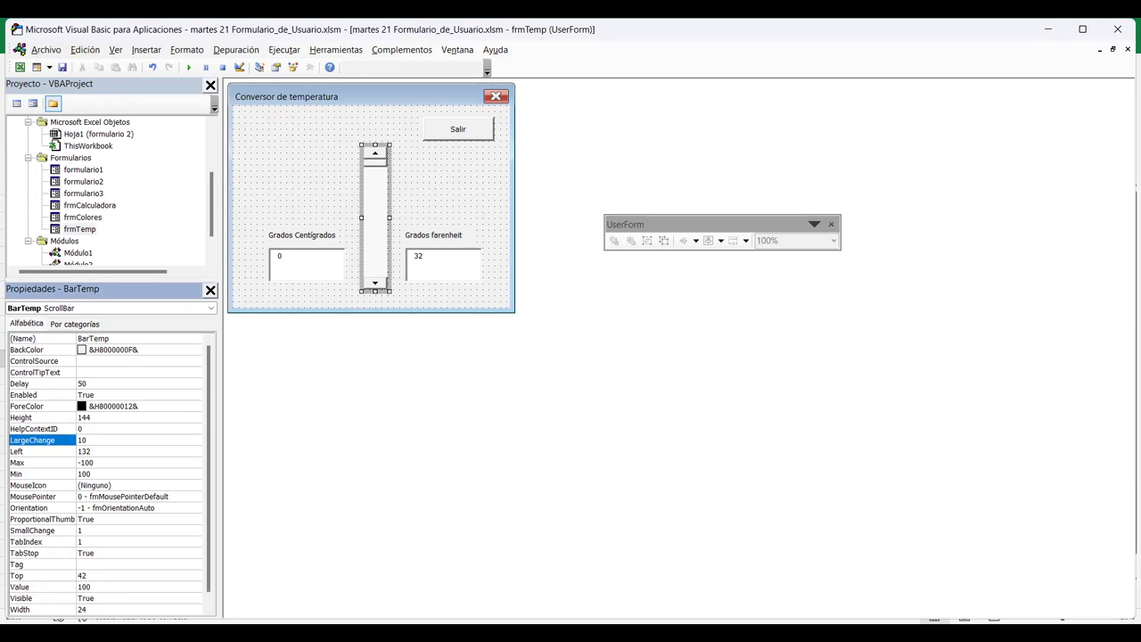
click(82, 440)
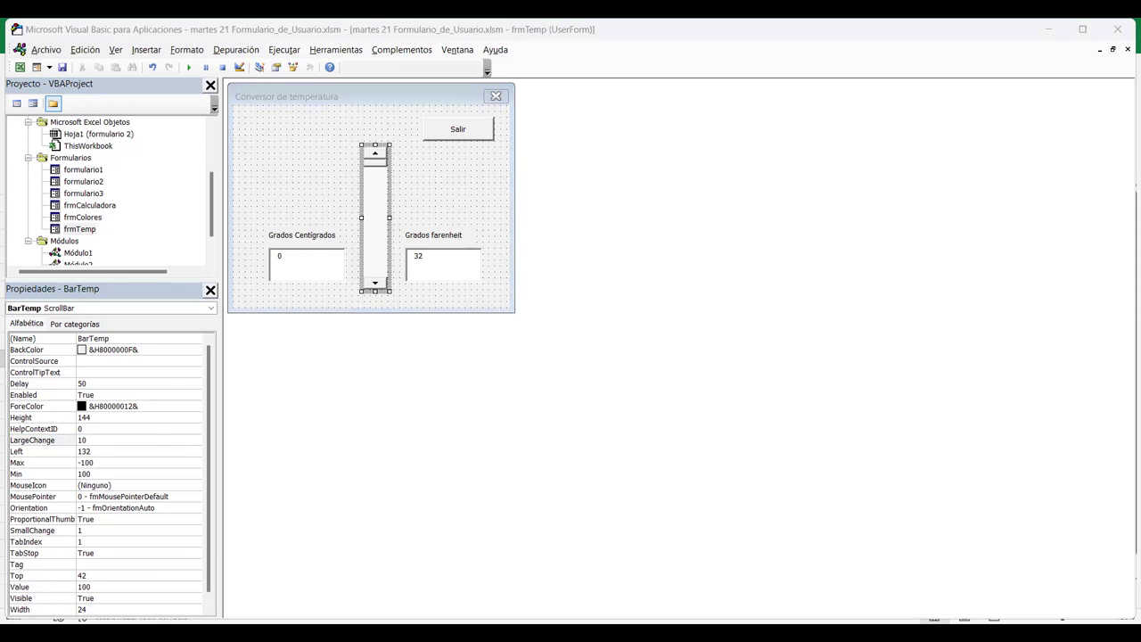
click(294, 178)
Run the converter form, step the scroll bar in large jumps, and close it.
key(F5)
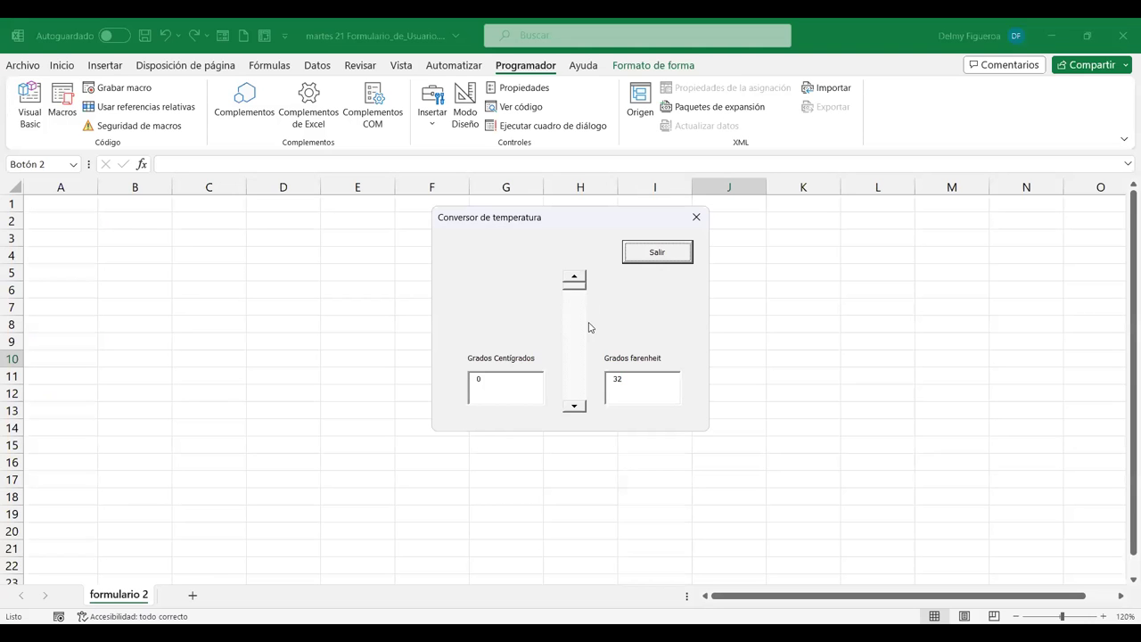
click(578, 331)
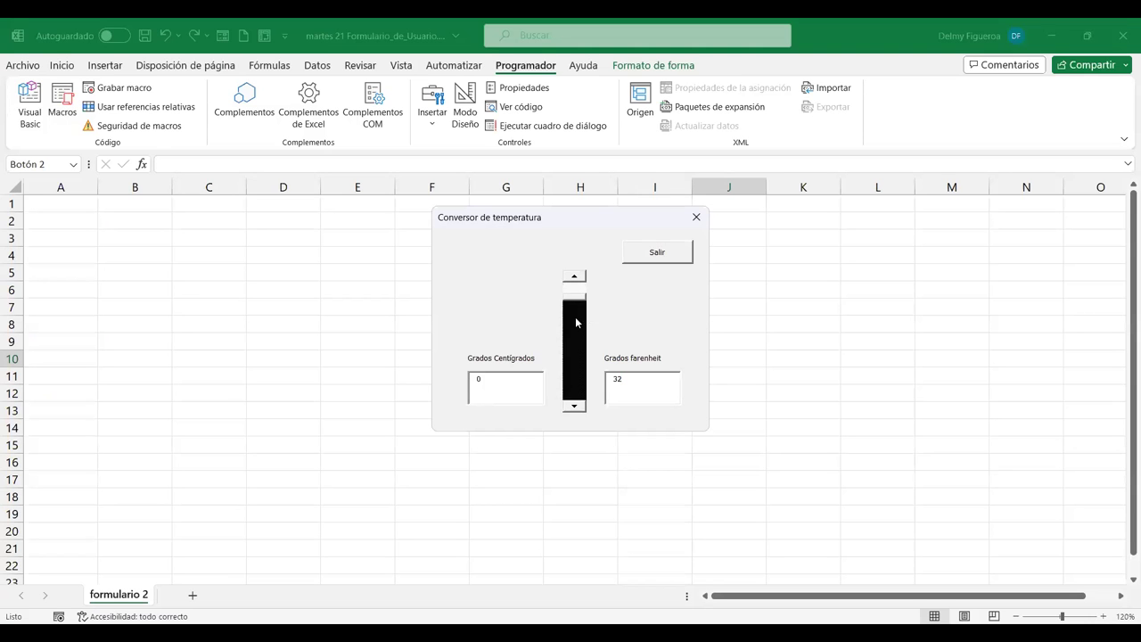
key(Page_Down)
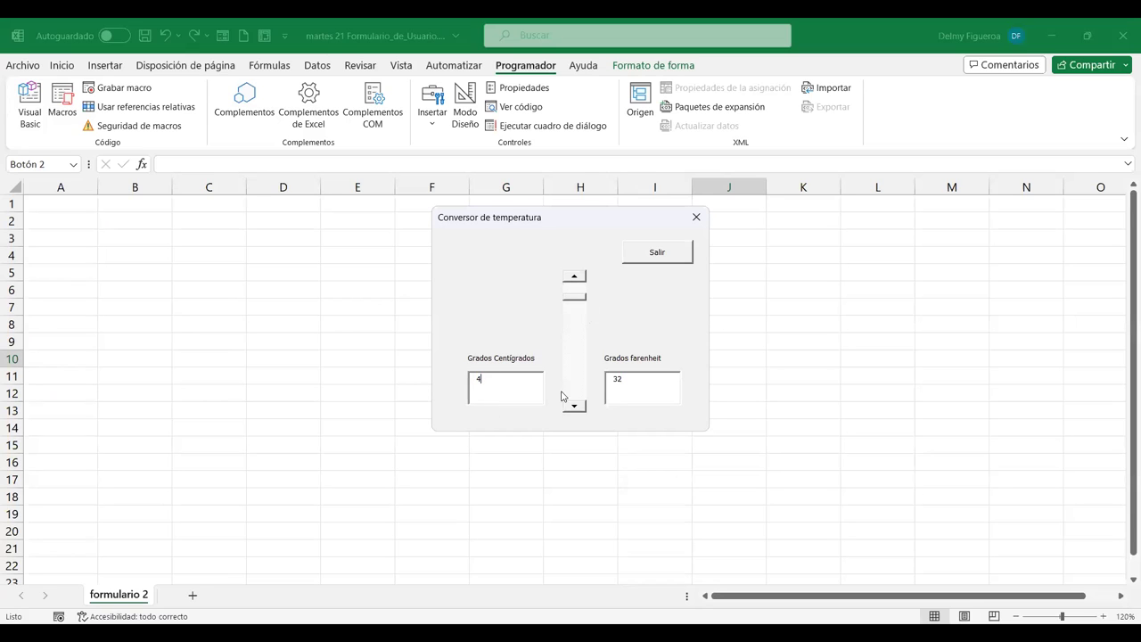
click(575, 406)
click(576, 359)
click(662, 259)
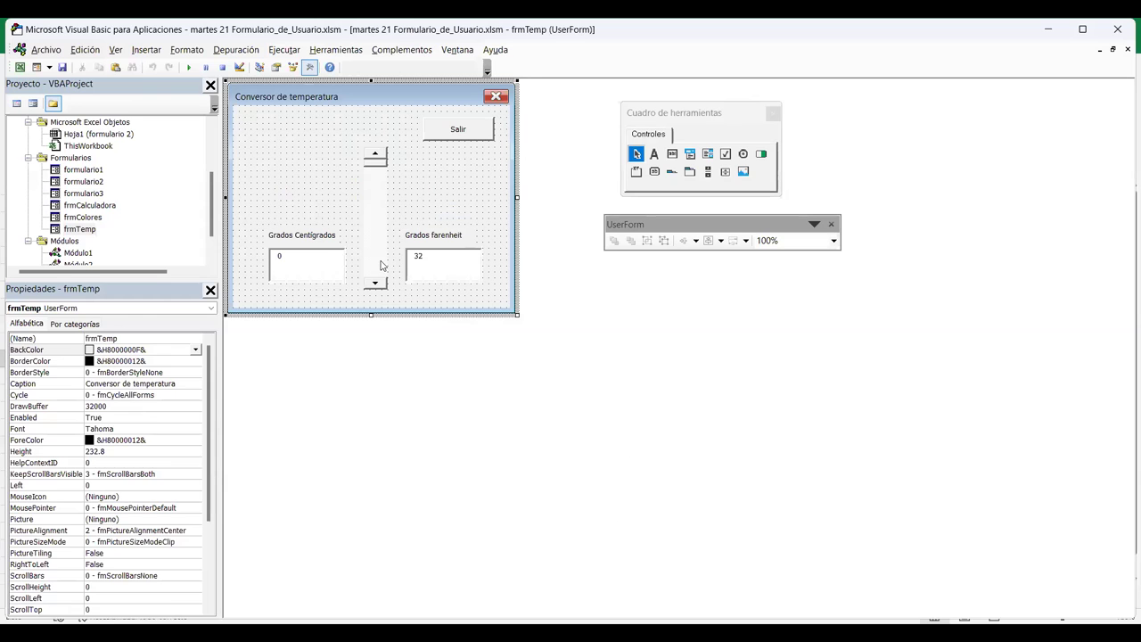
Open the frmTemp code window at the ScrollBar1_Change procedure.
click(334, 255)
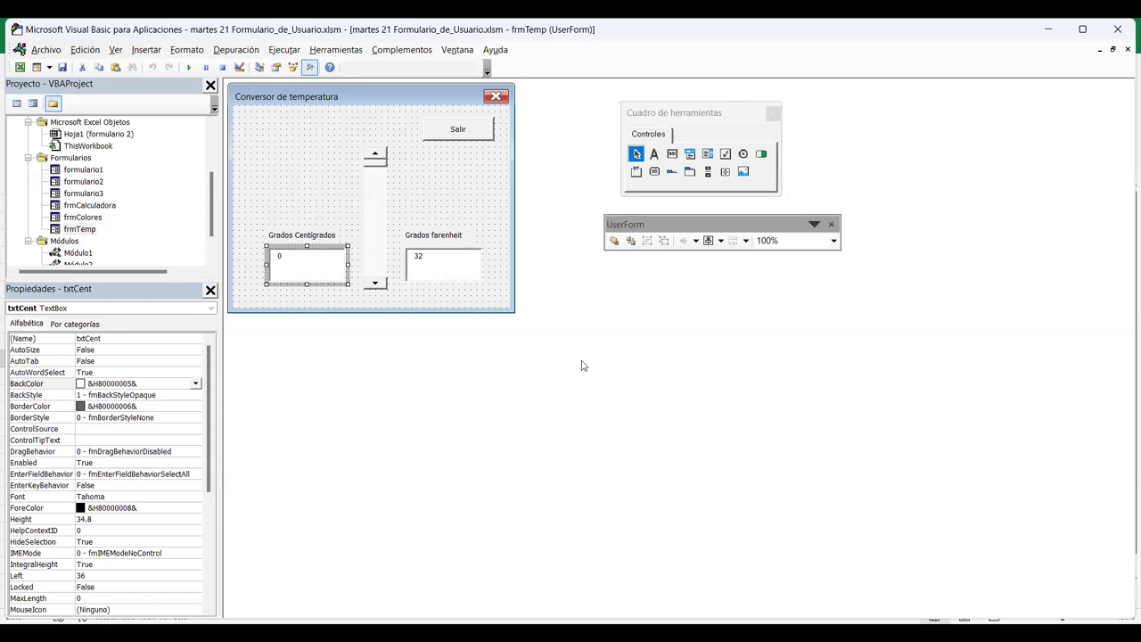
key(alt+F11)
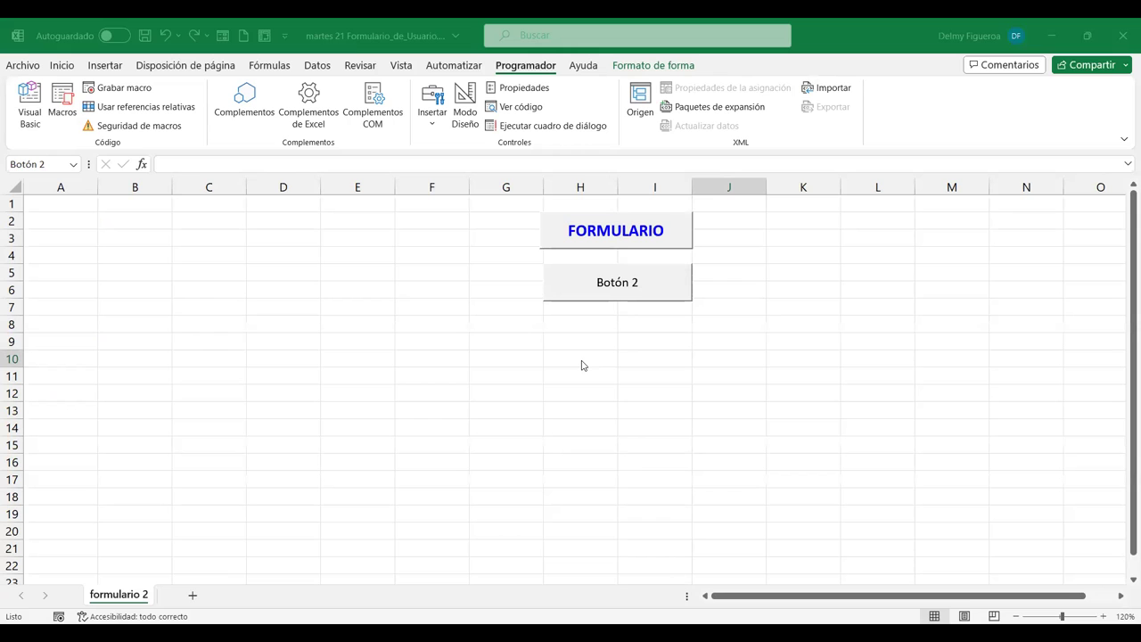
key(alt+F11)
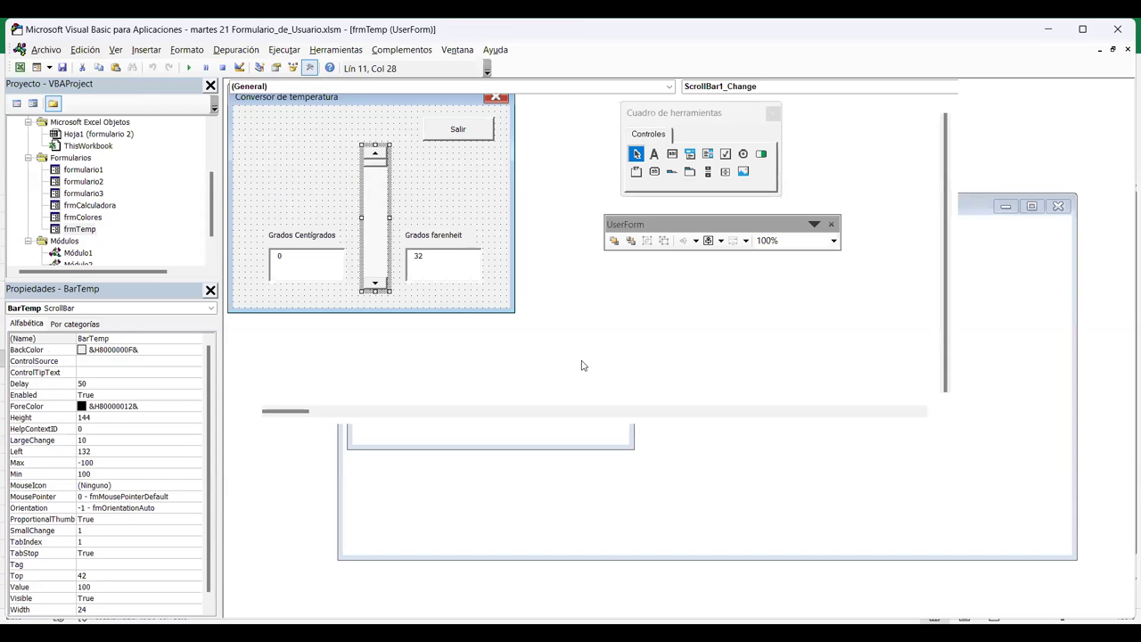
Move between the Sub header and BarTemp on the Celsius line, then try running.
click(308, 267)
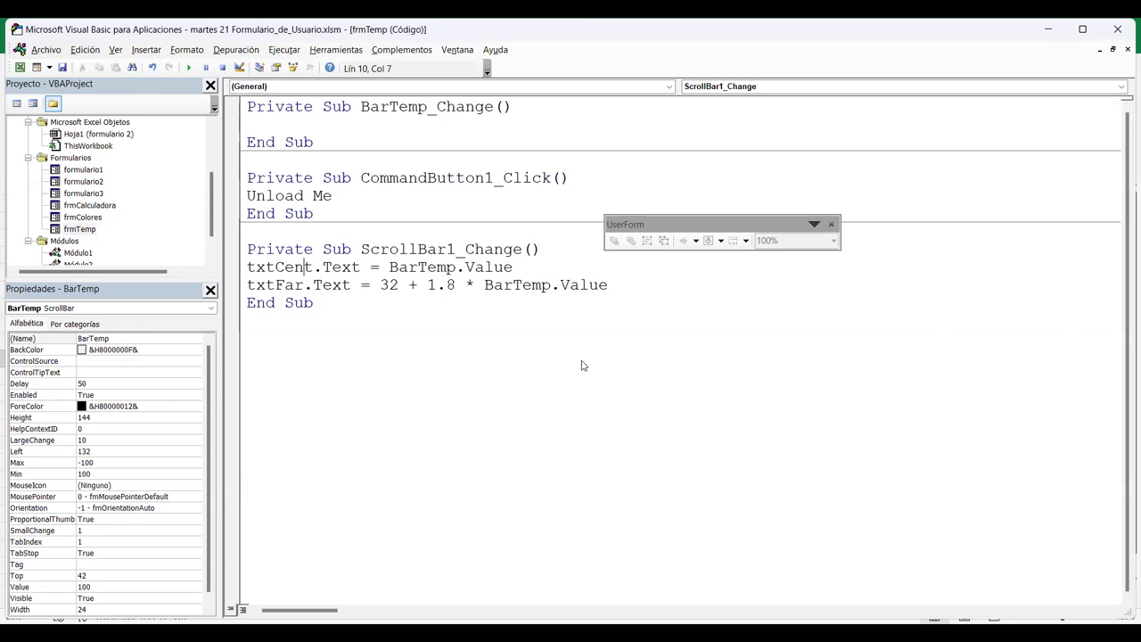
key(Right)
key(Right)
key(Right)
key(Right)
key(Right)
key(Right)
key(Right)
key(Right)
key(Right)
key(Up)
key(ctrl+Left)
key(shift+Right)
key(shift+Right)
key(shift+Right)
key(shift+Right)
key(shift+Right)
key(shift+Right)
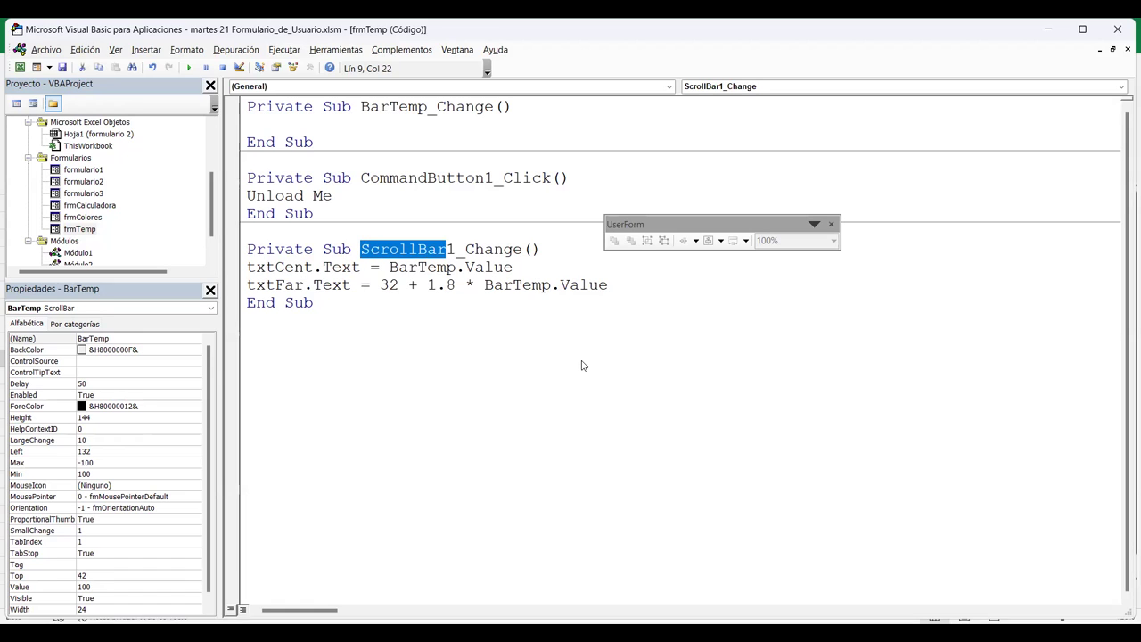
key(Down)
key(Right)
key(shift+Left)
key(shift+Left)
key(shift+Left)
key(shift+Left)
key(shift+Left)
key(shift+Left)
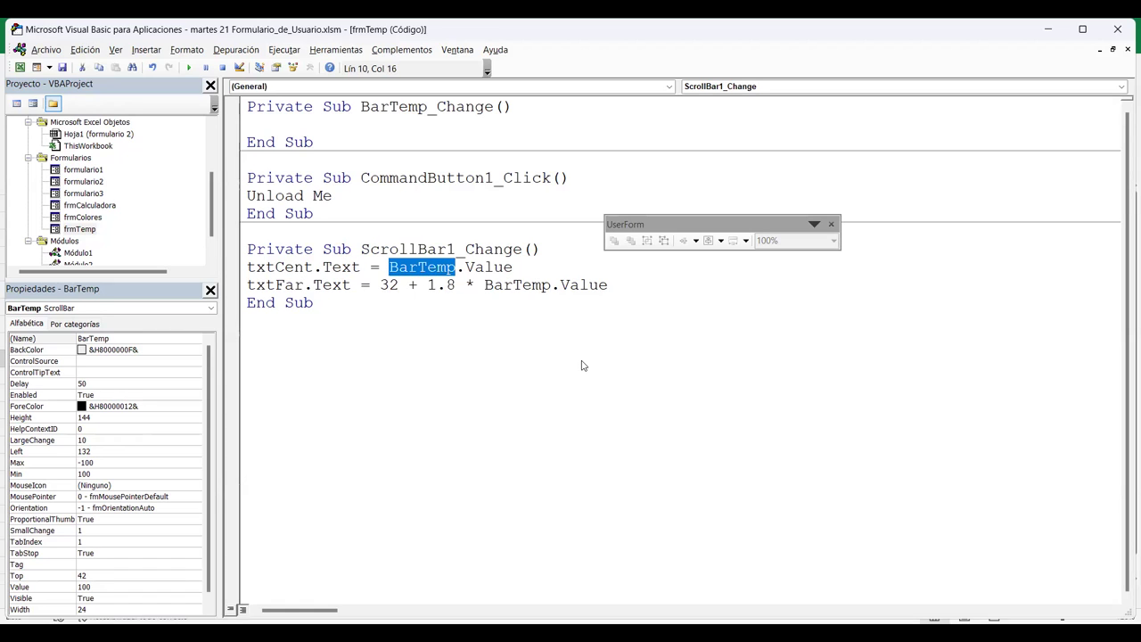
key(F5)
Rename the Sub header to BarTemp_Change and run, triggering the ambiguous-name error.
drag(361, 248, 437, 266)
key(shift+Up)
key(shift+Right)
key(shift+Right)
key(ctrl+c)
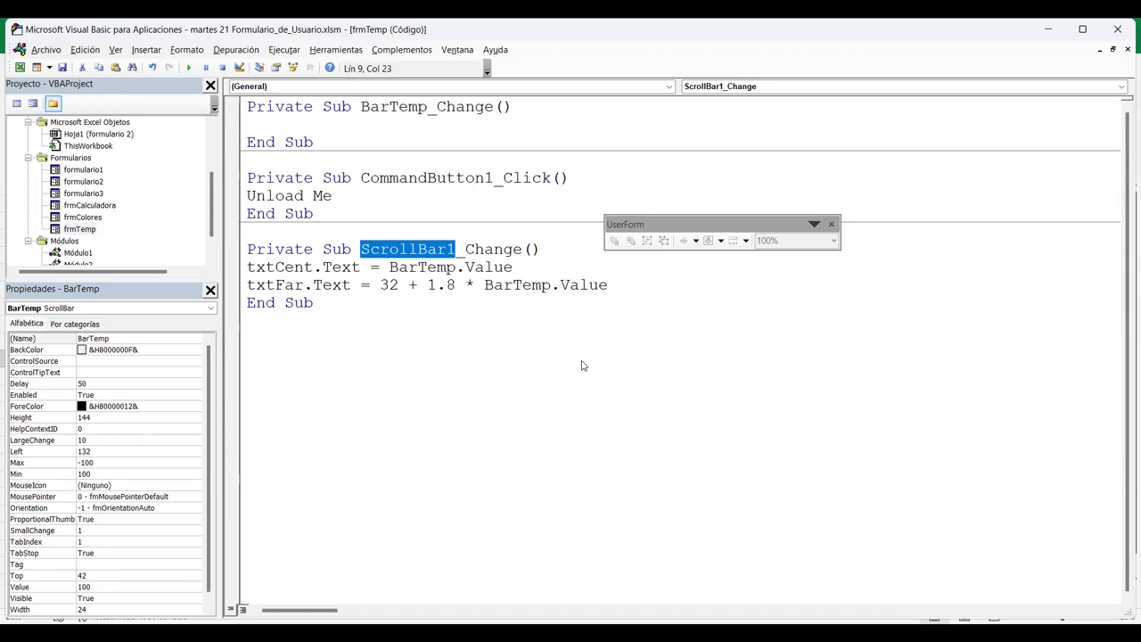
text(BarTemp)
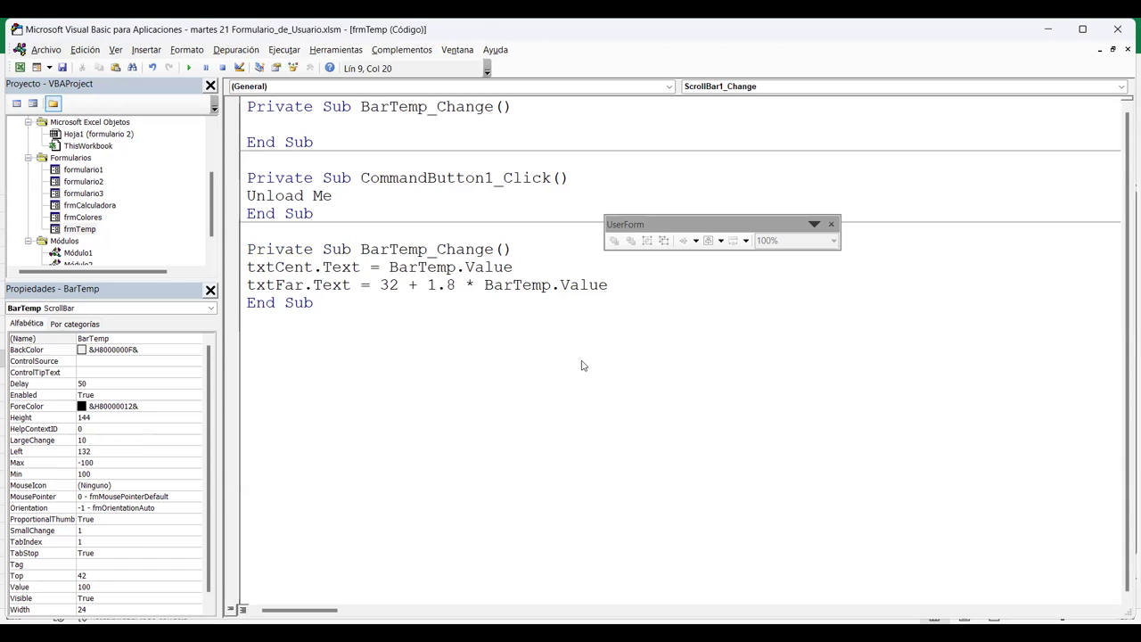
key(F5)
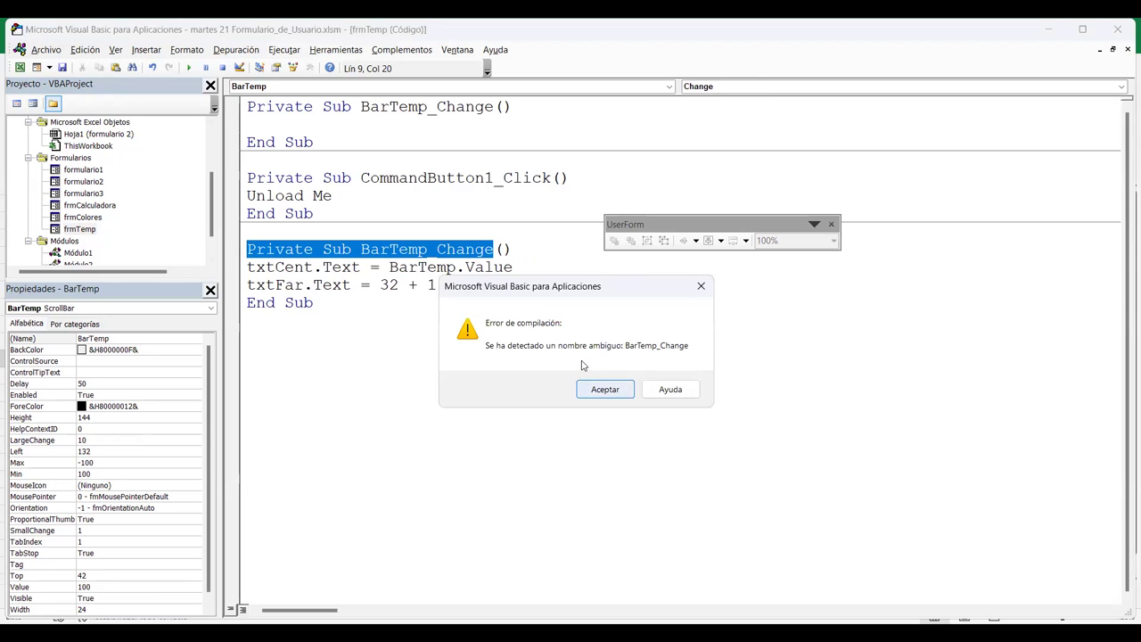
Dismiss the ambiguous-name compile error and retry running, getting it again.
key(Return)
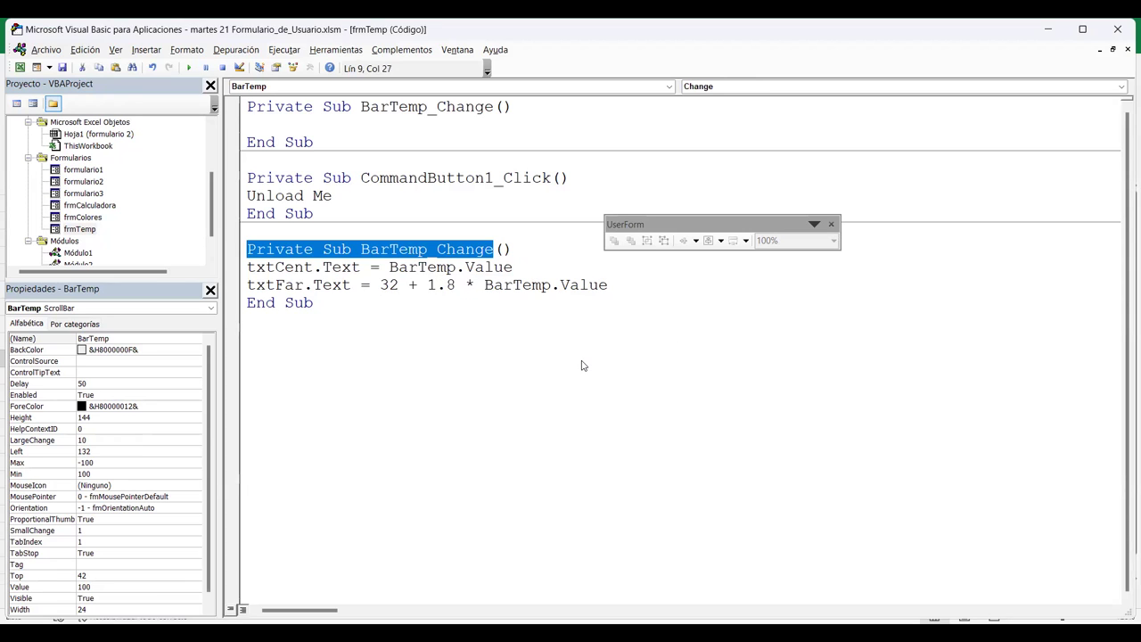
key(Left)
key(Left)
key(Left)
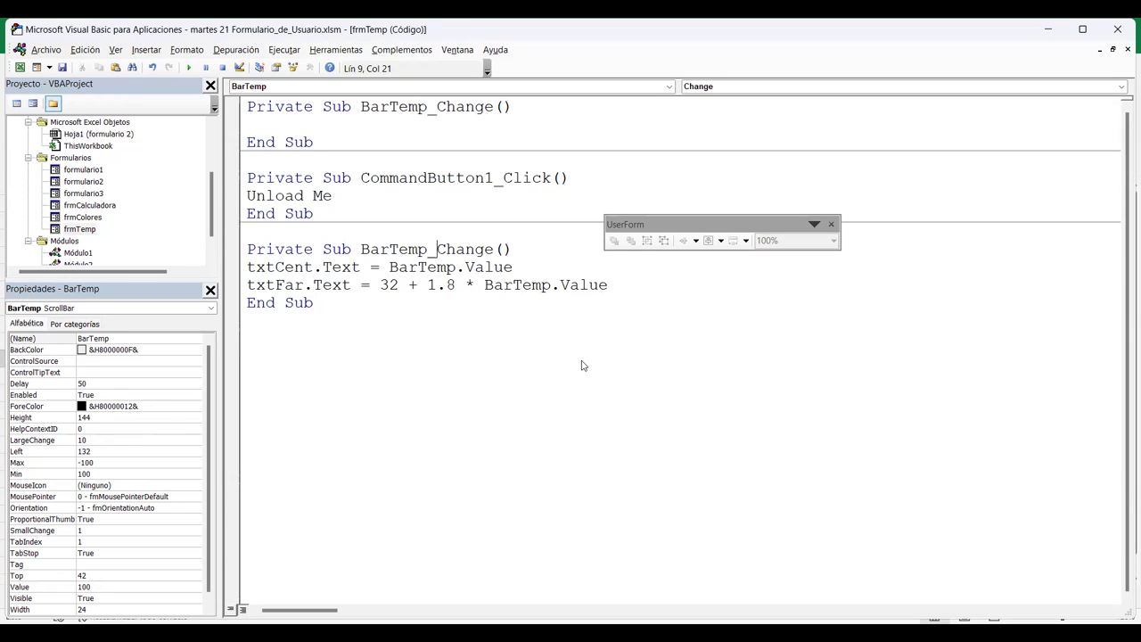
key(F5)
key(F5)
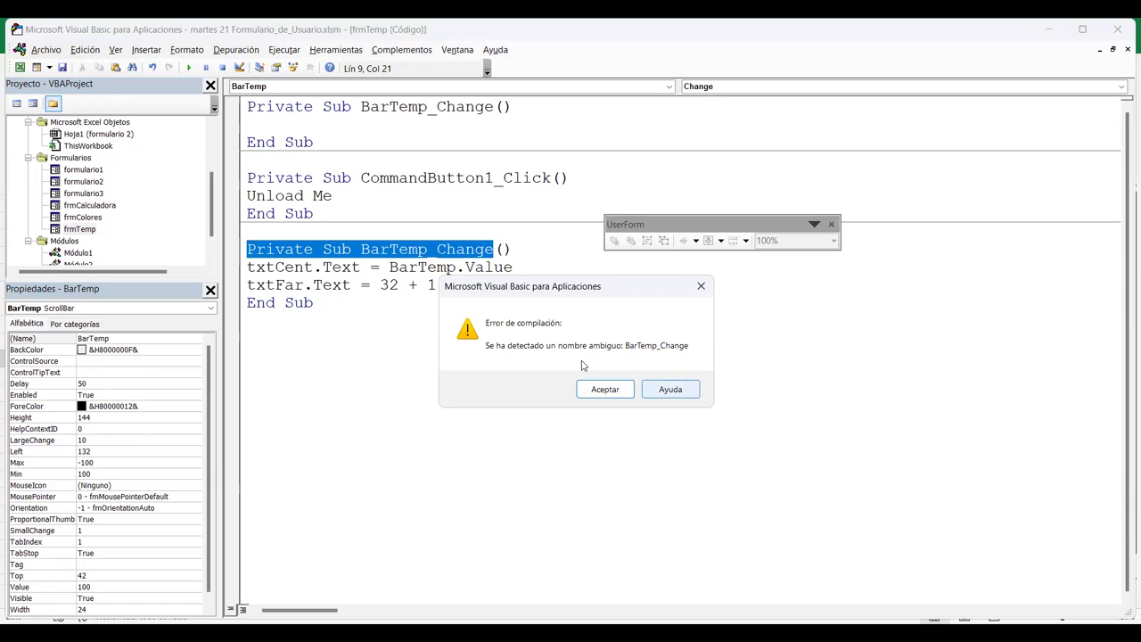
key(Return)
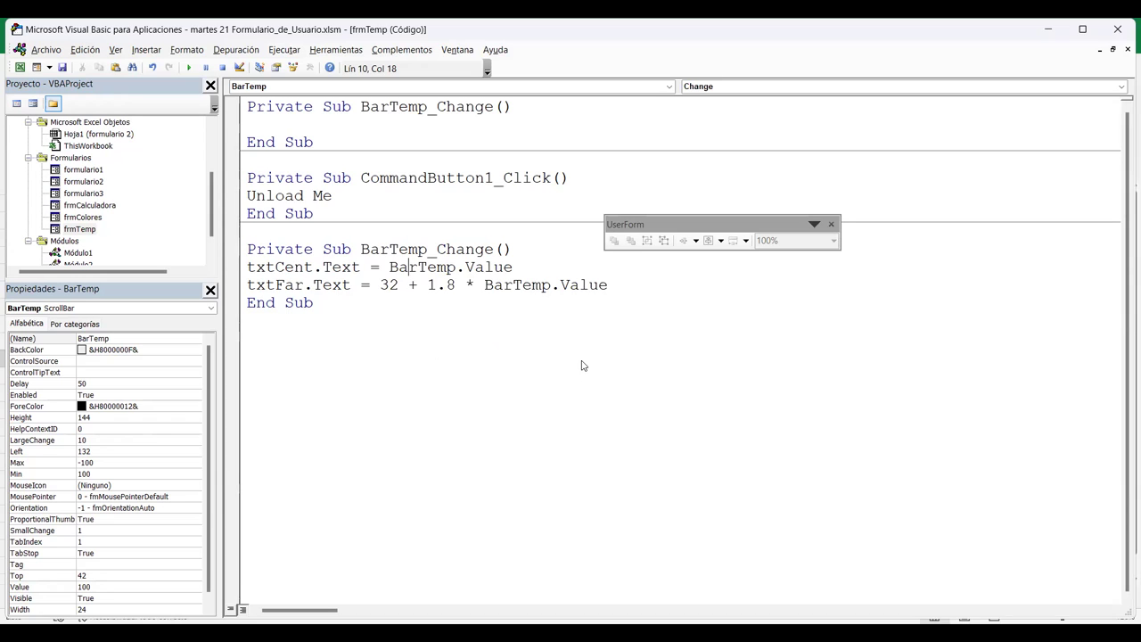
key(F5)
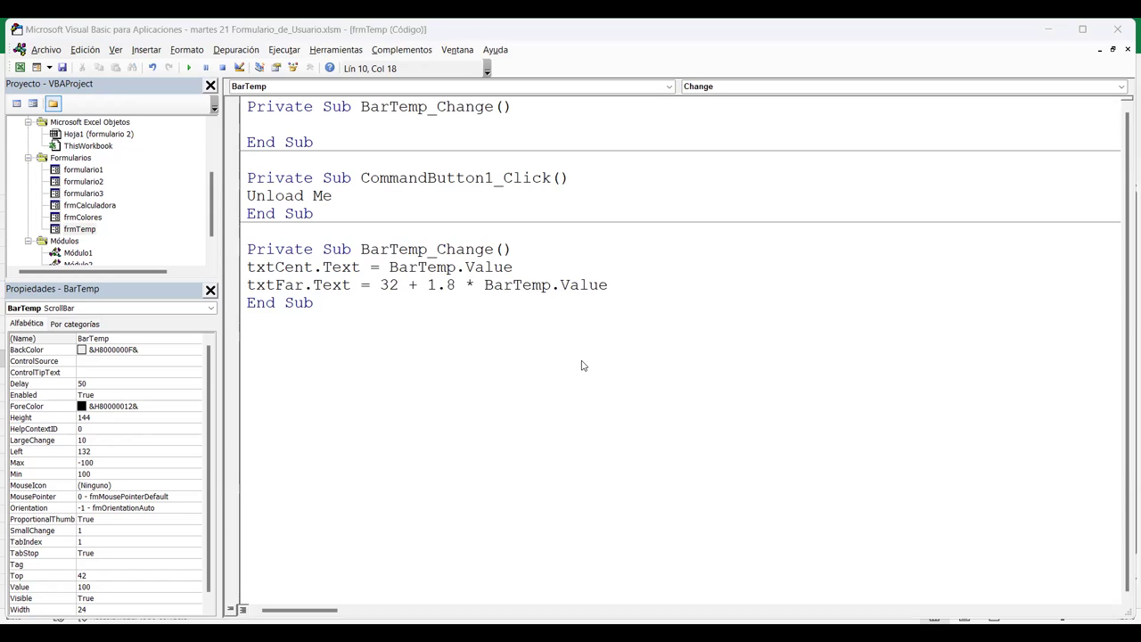
Change the B in BarTemp_Change to v, naming the procedure varTemp_Change.
key(Return)
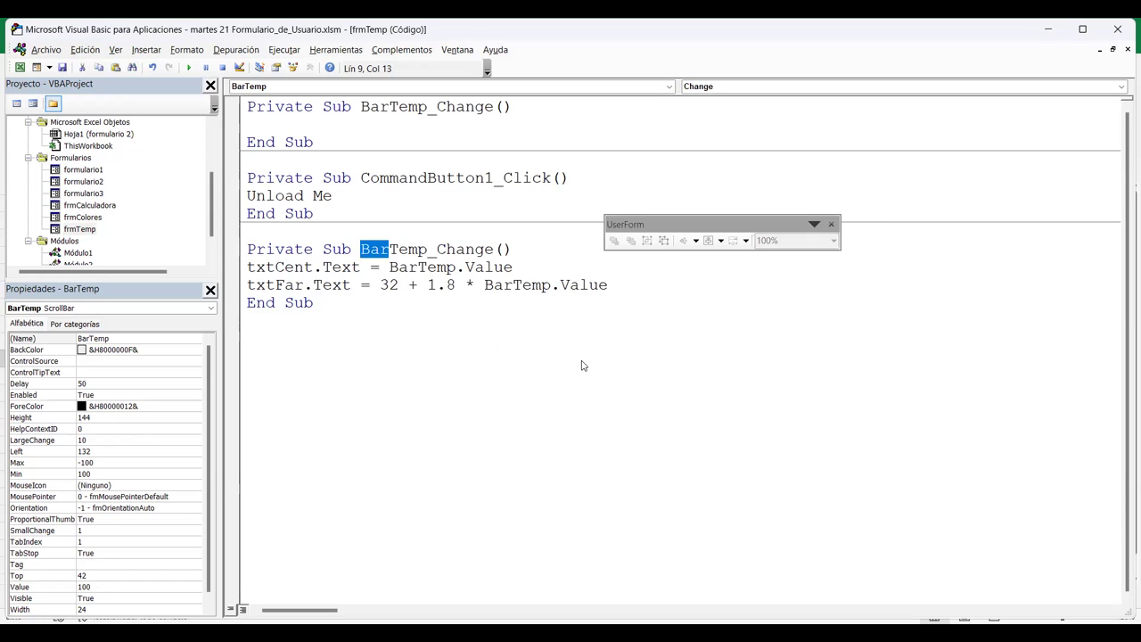
key(Left)
key(Delete)
text(v)
click(380, 267)
Restore the procedure name to ScrollBar1_Change.
click(390, 248)
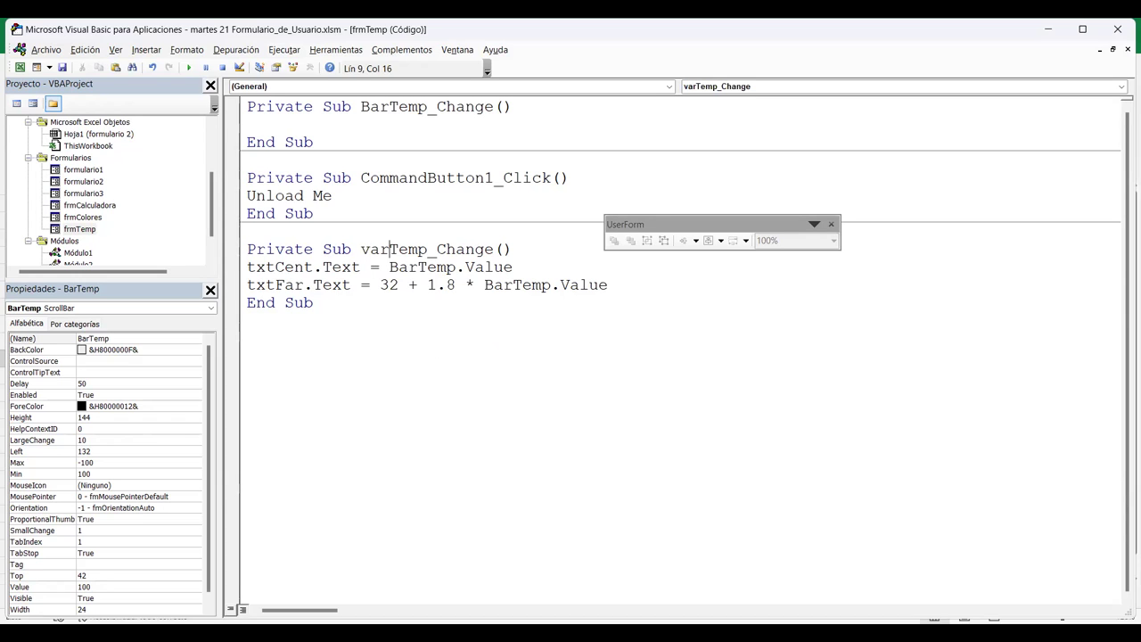
click(360, 250)
key(Delete)
text(B)
key(ctrl+z)
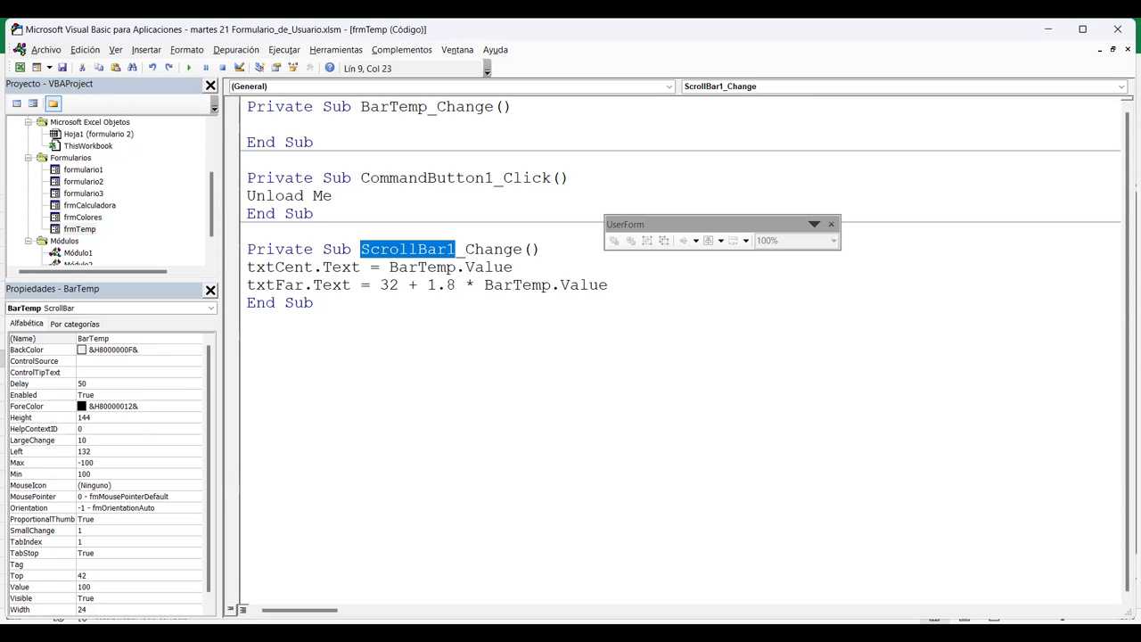
Replace BarTemp with ScrollBar1 on both the Celsius and Fahrenheit lines.
key(Down)
key(shift+Left)
key(shift+Left)
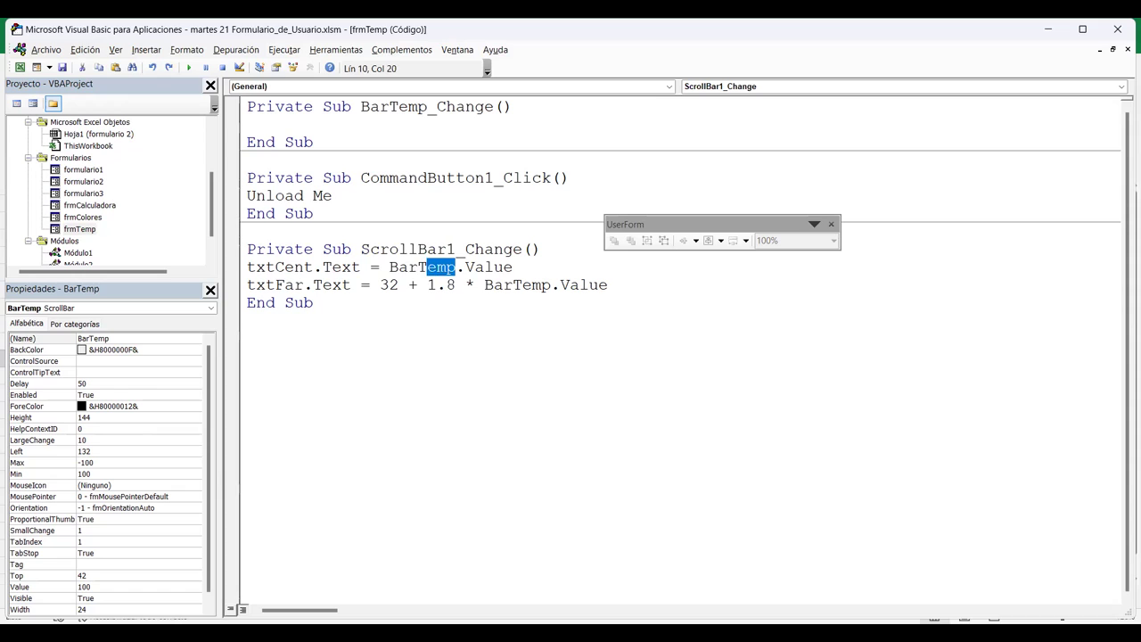
key(shift+Left)
key(shift+Left)
key(shift+Left)
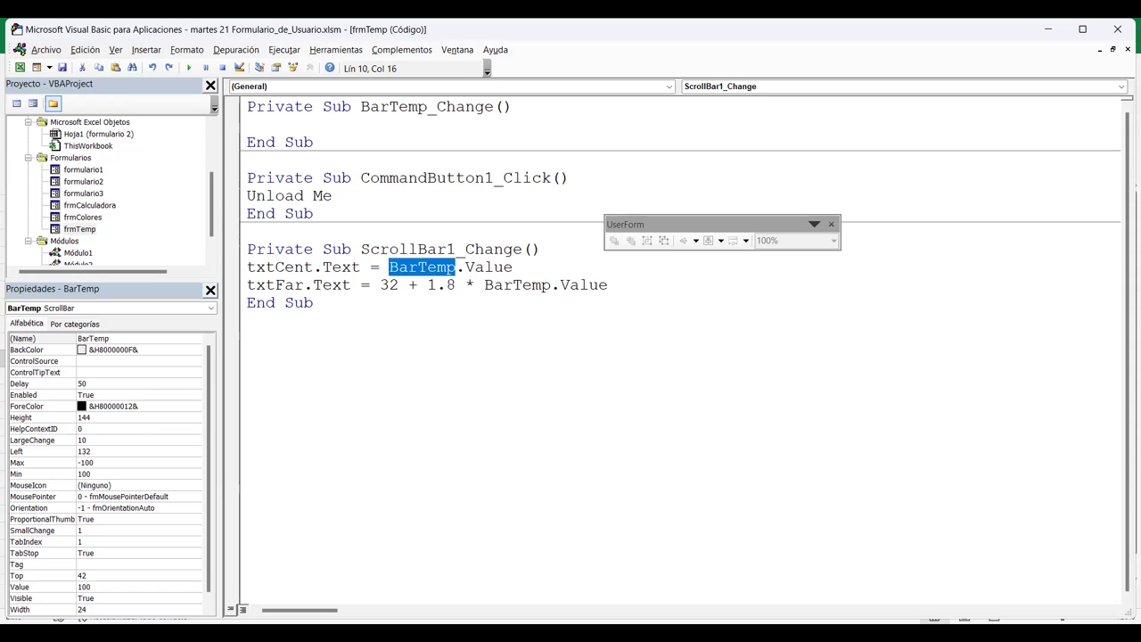
key(ctrl+v)
key(Down)
key(shift+Right)
key(shift+Right)
key(shift+Right)
key(shift+Right)
key(shift+Right)
key(shift+Right)
key(ctrl+v)
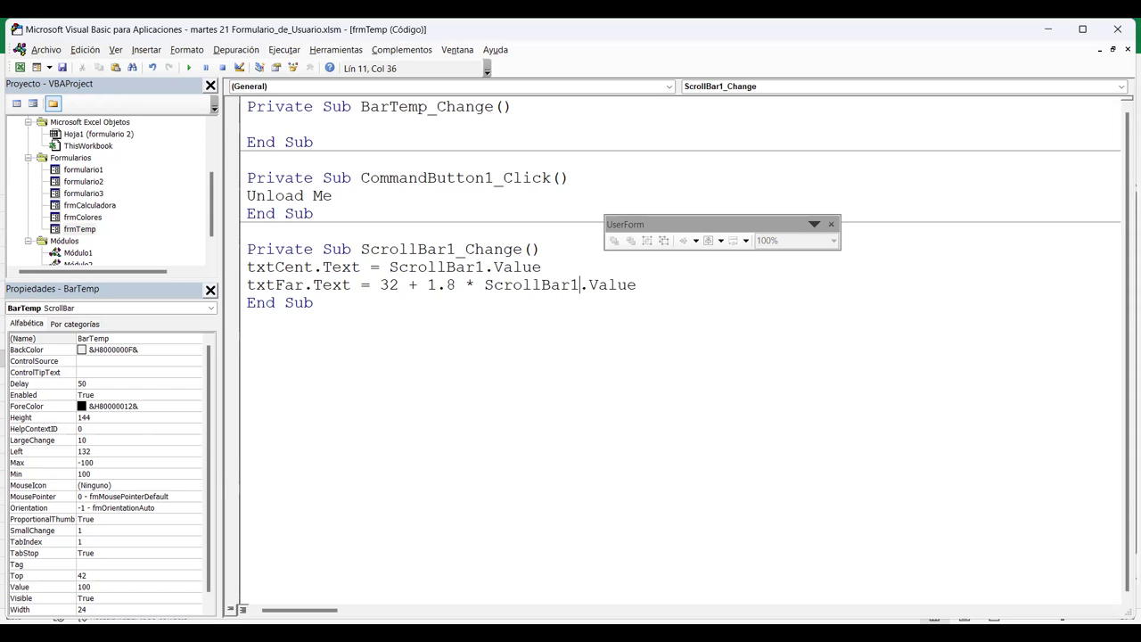
Name the scroll bar ScrollBar1, delete the empty BarTemp_Change Sub, and run the form.
key(F4)
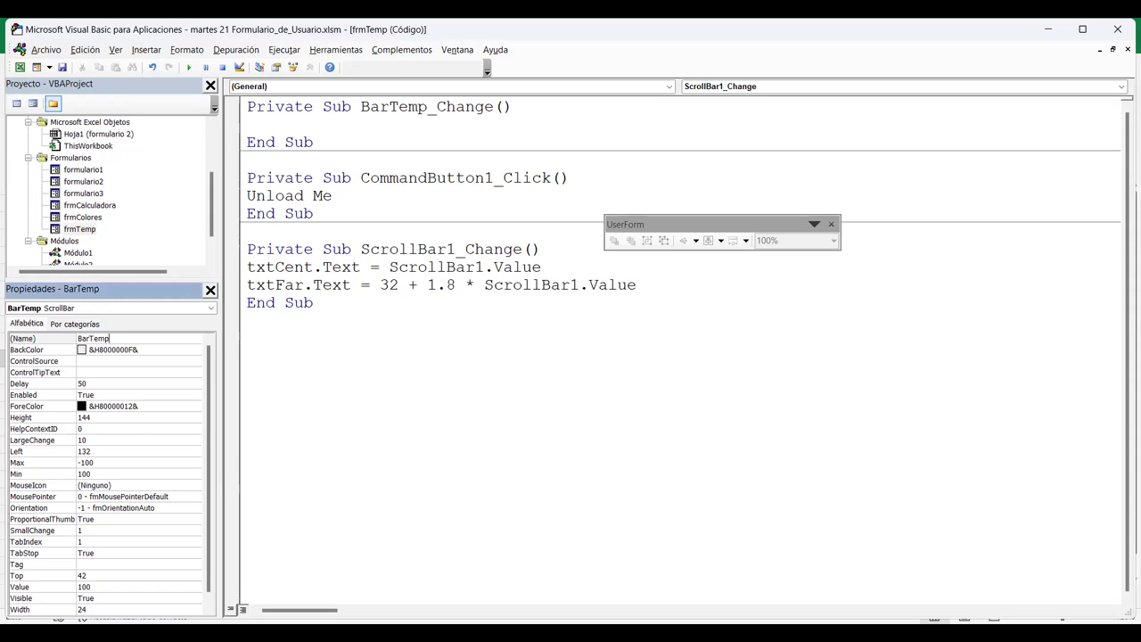
key(ctrl+v)
key(Return)
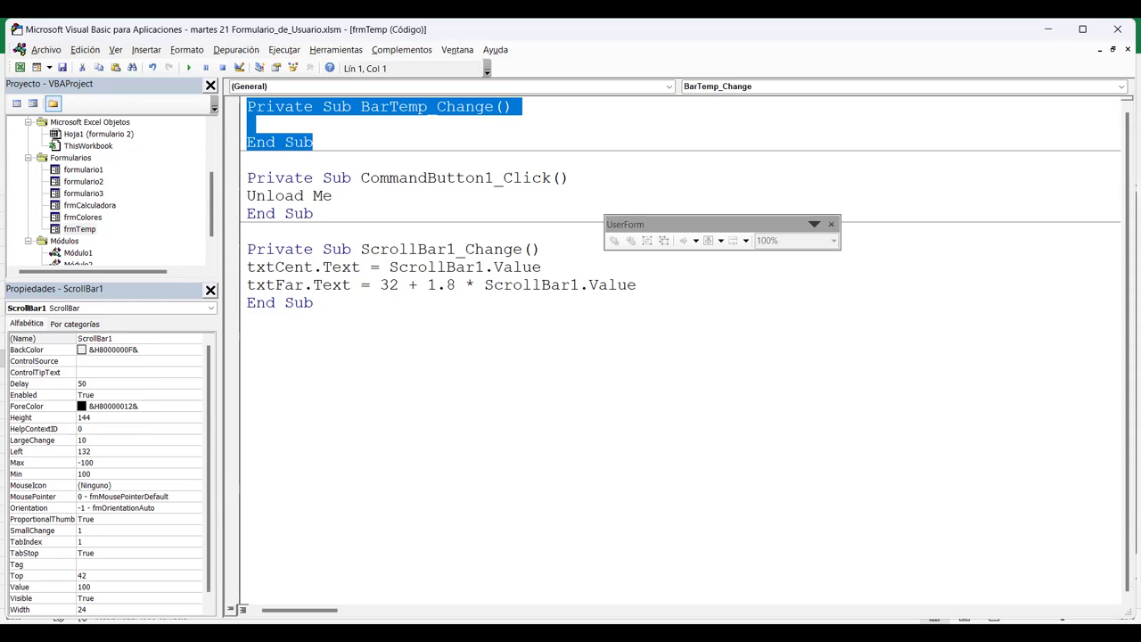
key(Delete)
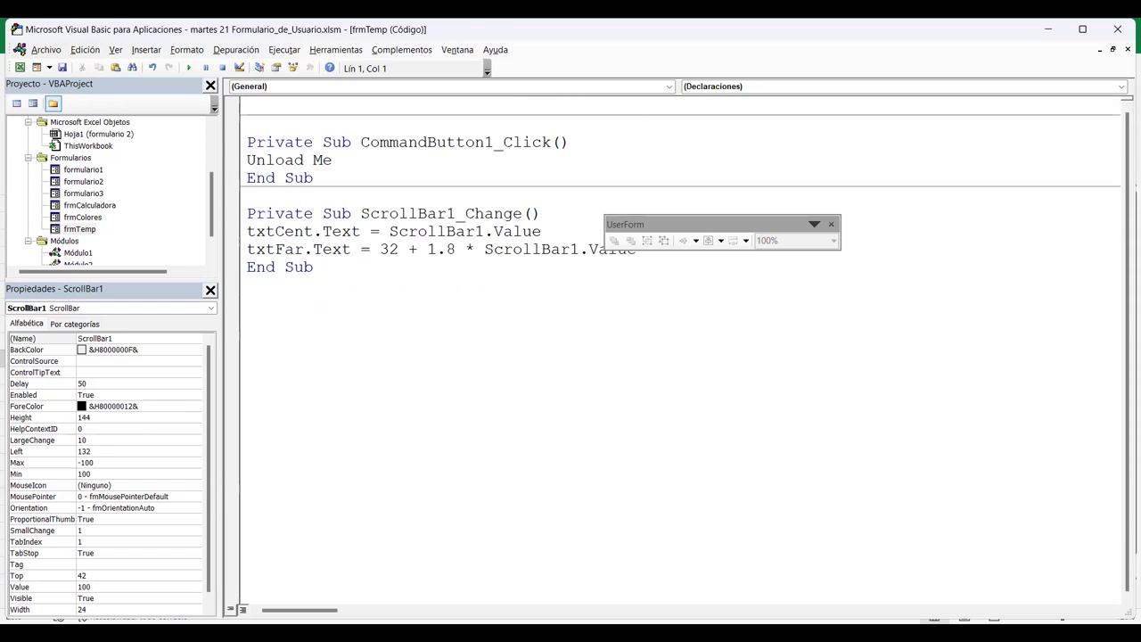
click(437, 231)
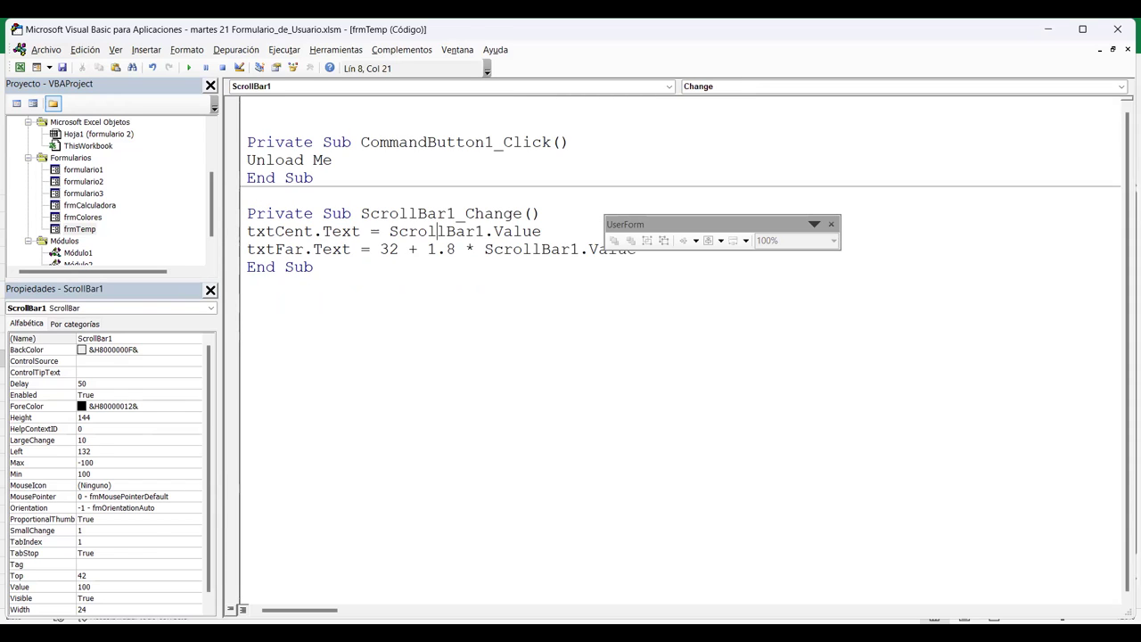
key(F5)
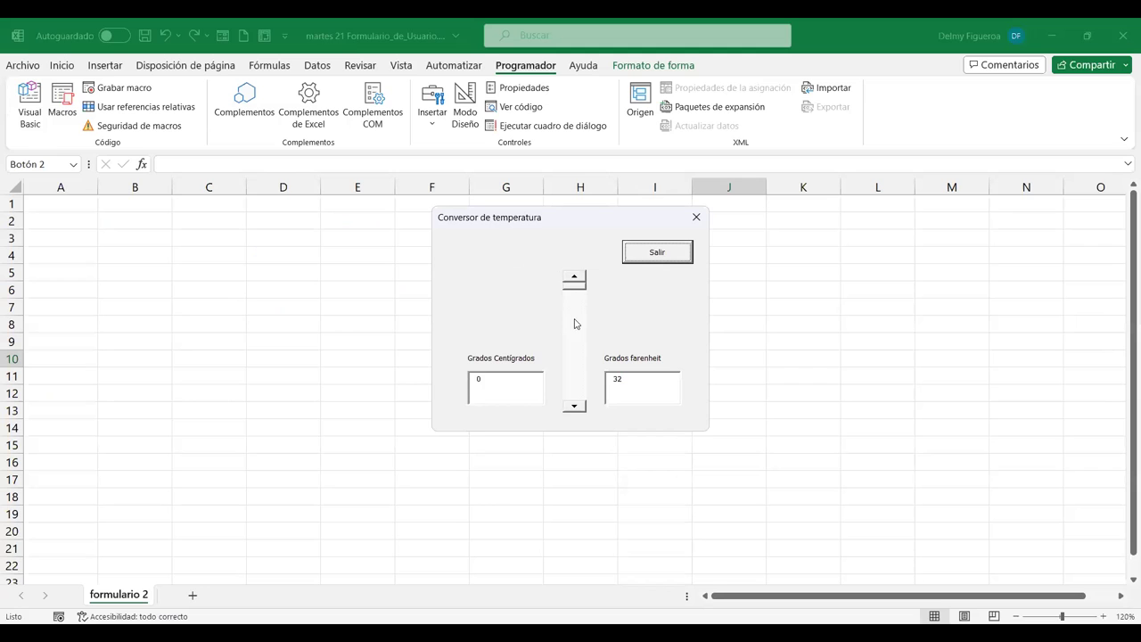
Step the temperature to 60 °C / 140 °F, exit with Salir, and select the scroll bar.
click(575, 326)
click(577, 332)
click(576, 335)
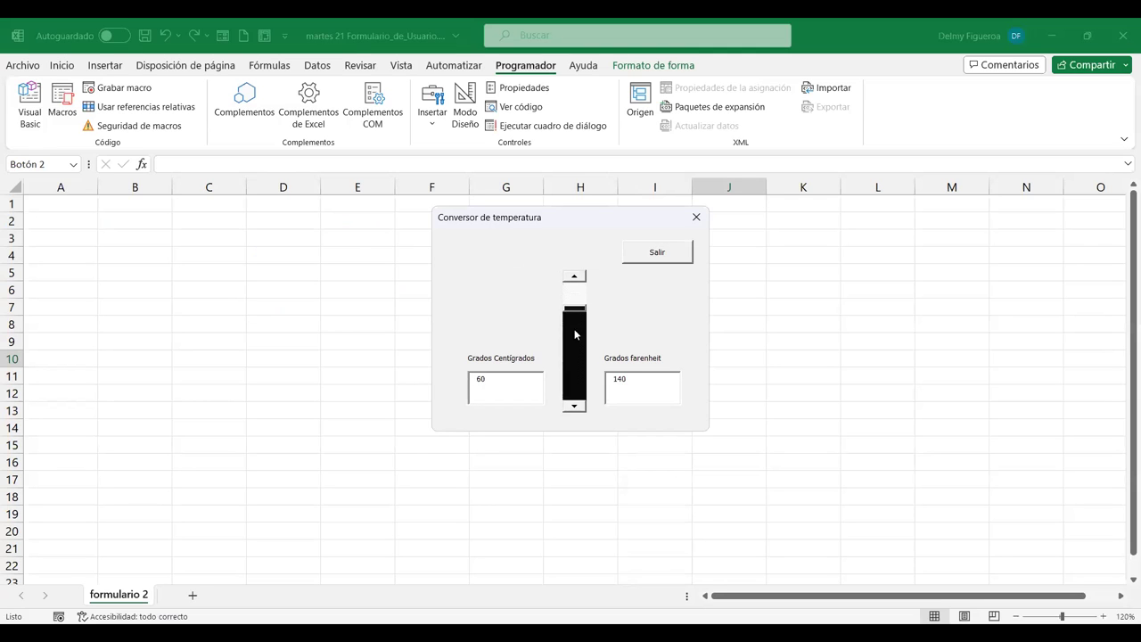
click(662, 259)
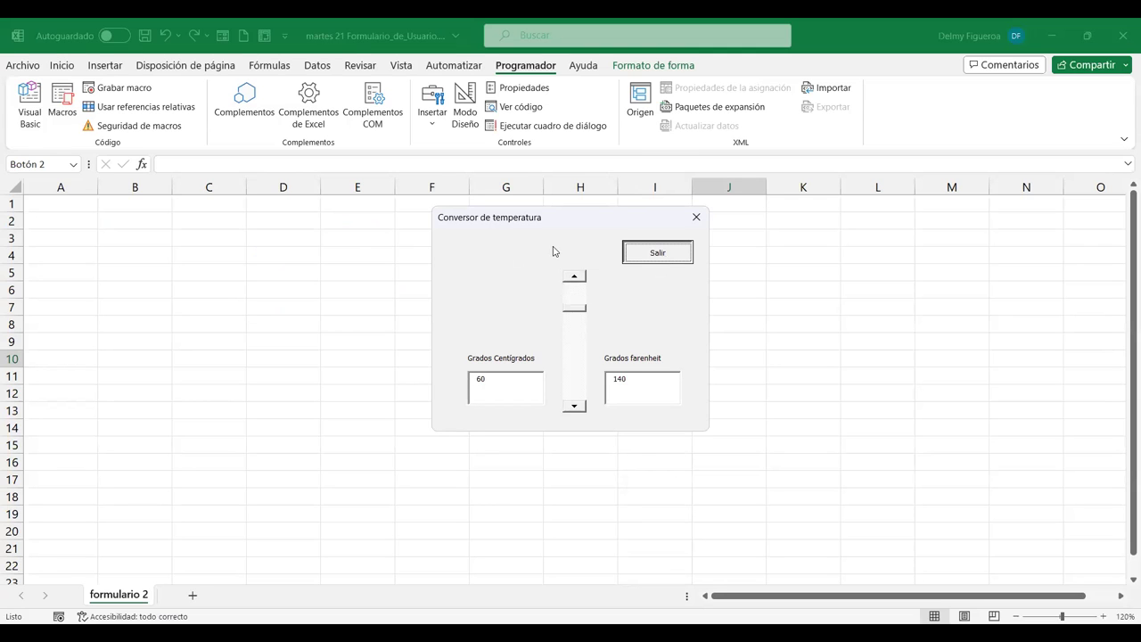
click(378, 196)
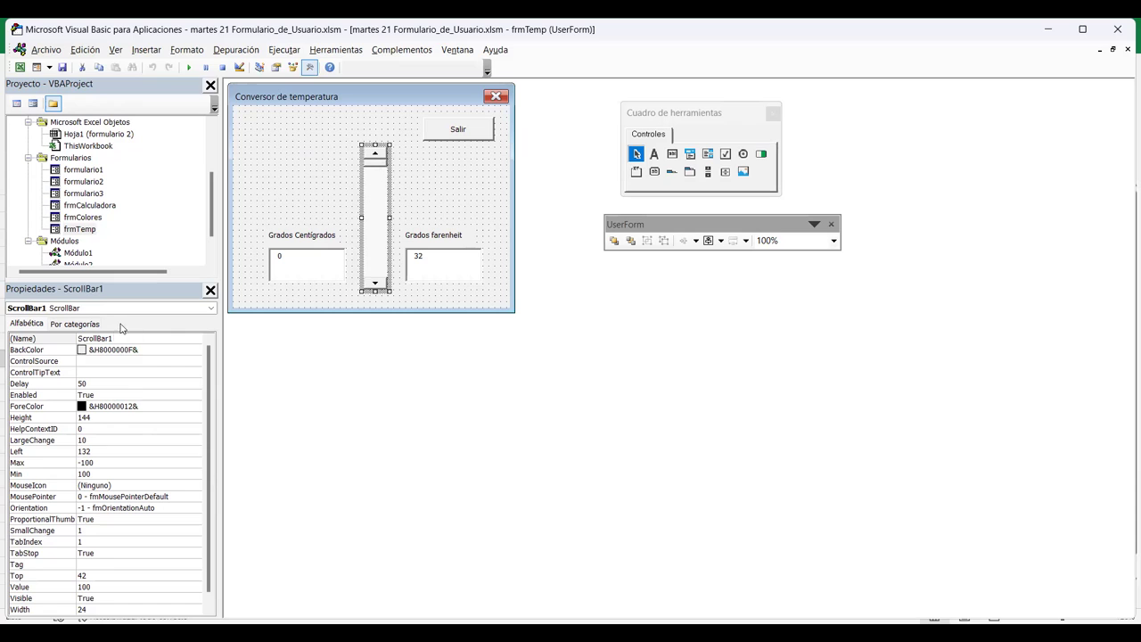
Run the converter from the scrollbar's change code and step the temperature to 90, then 80 degrees.
double_click(376, 201)
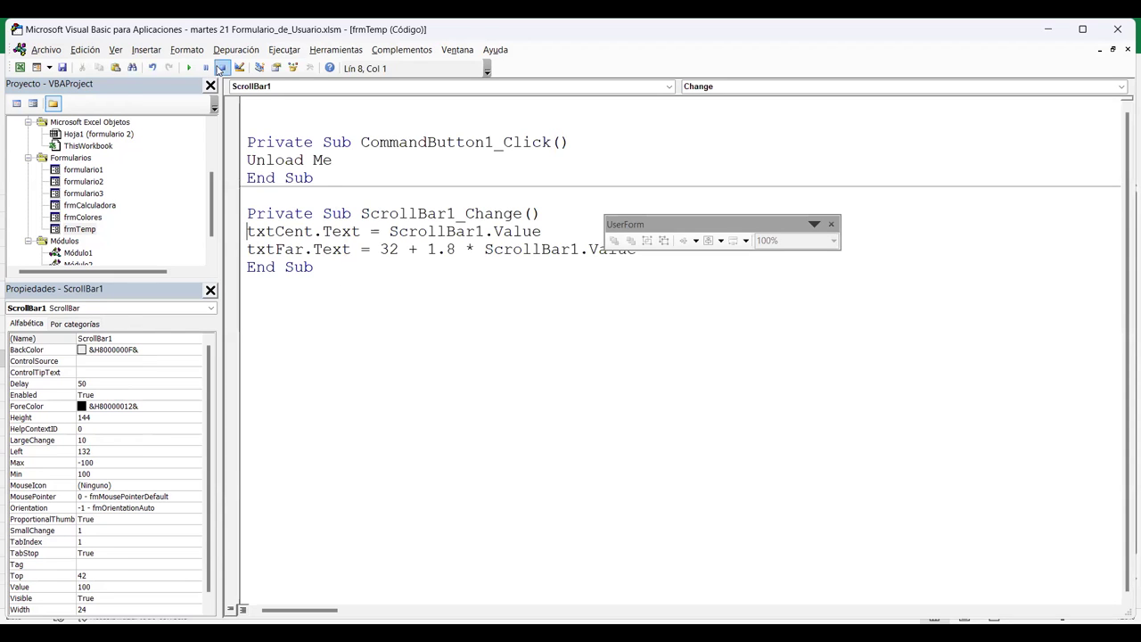
click(189, 68)
click(574, 383)
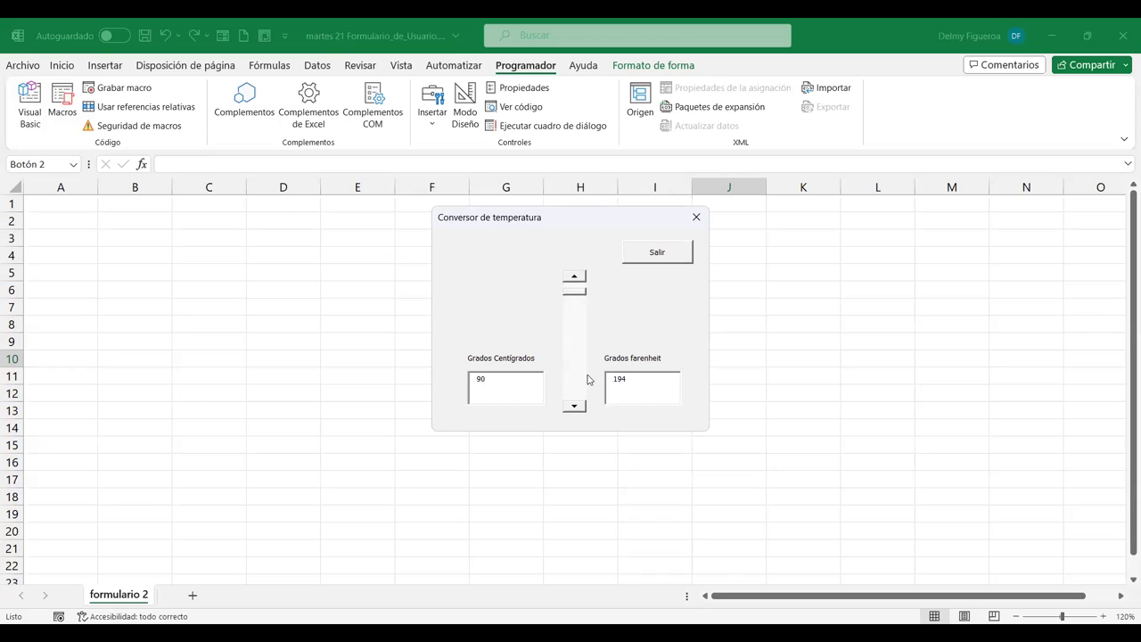
click(578, 364)
Enter 32 in the Celsius box, then step the temperature down to 10 and -30 degrees.
key(Tab)
text(32)
key(Tab)
click(579, 323)
click(579, 344)
click(576, 385)
click(576, 384)
Bring the reading to 30 °C (86 °F) and close the form with Salir.
drag(578, 361, 579, 321)
click(575, 302)
click(573, 354)
click(571, 357)
click(659, 259)
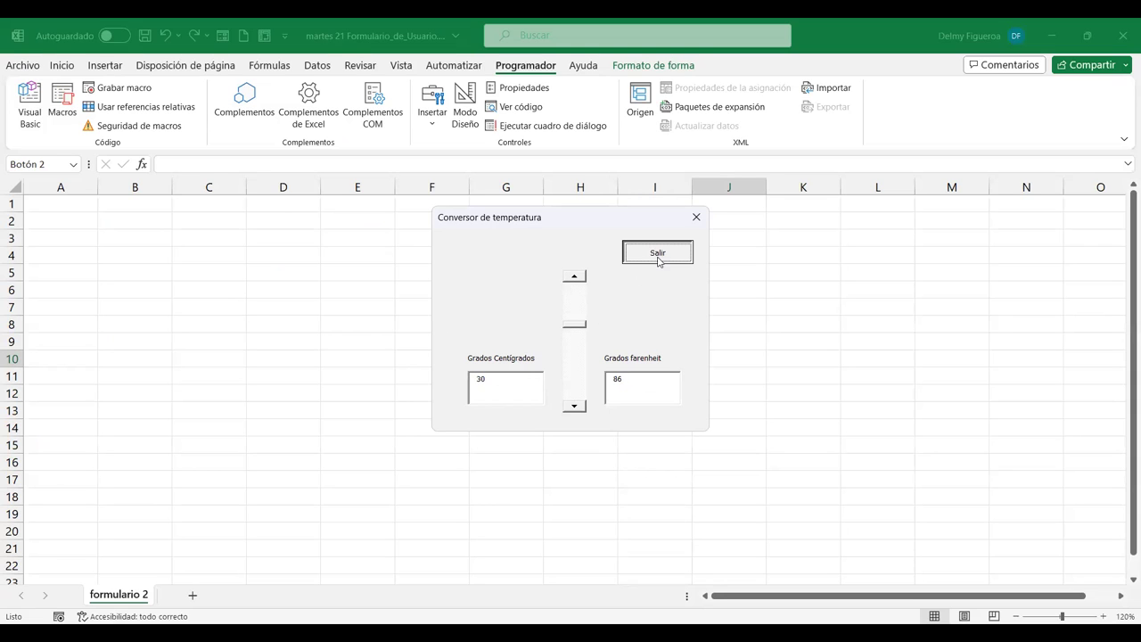